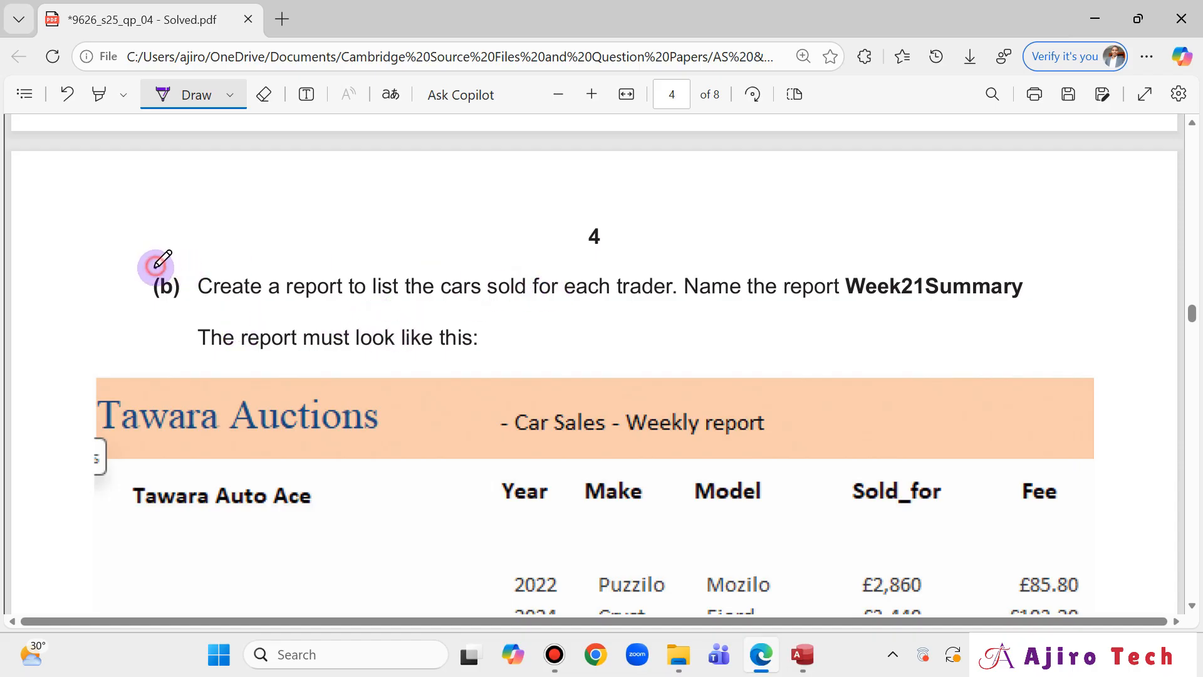
- Circle the part (b) label in ink on page 4 and review the earlier Task 1 instructions in the question paper
mouse_move(183, 283)
left_mouse_down()
mouse_move(160, 262)
mouse_move(126, 271)
left_mouse_up()
scroll(420, 411, "up", 20)
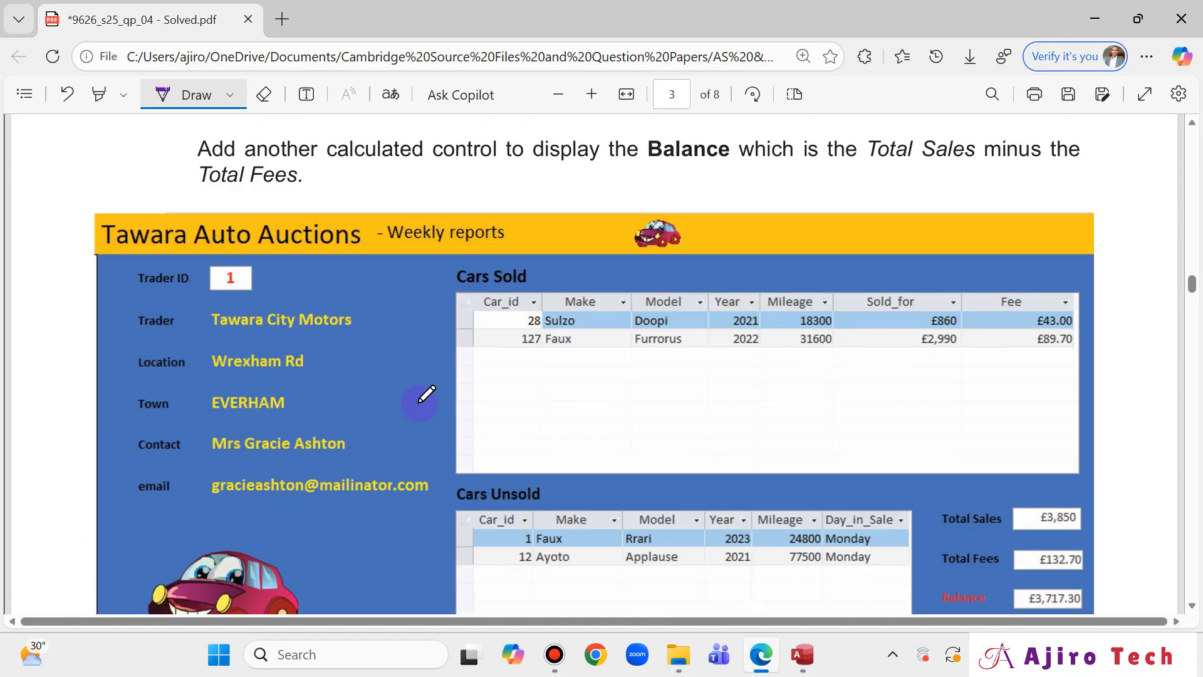
scroll(420, 402, "up", 20)
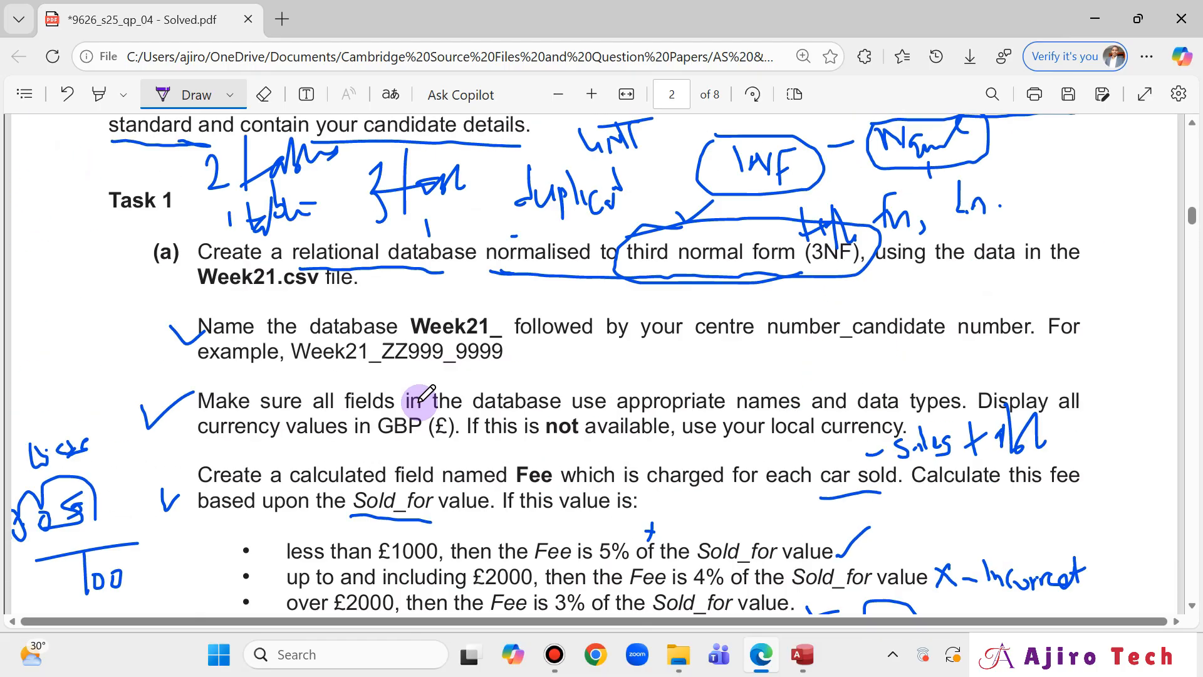
scroll(420, 401, "down", 20)
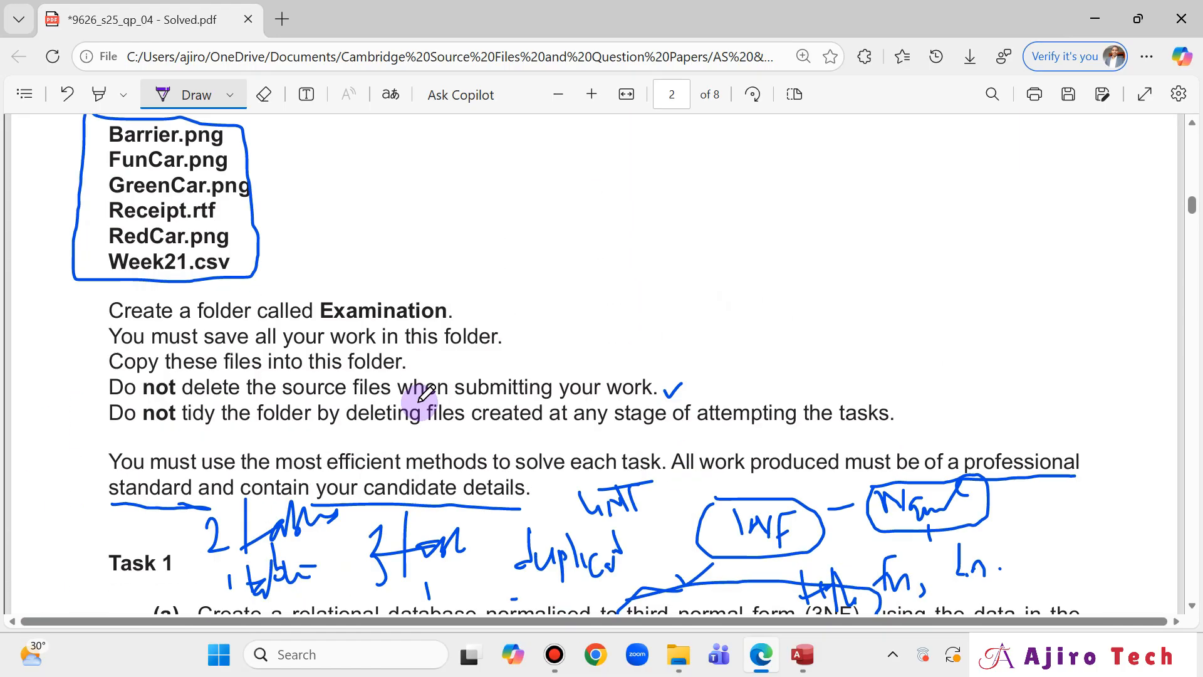
scroll(419, 402, "down", 20)
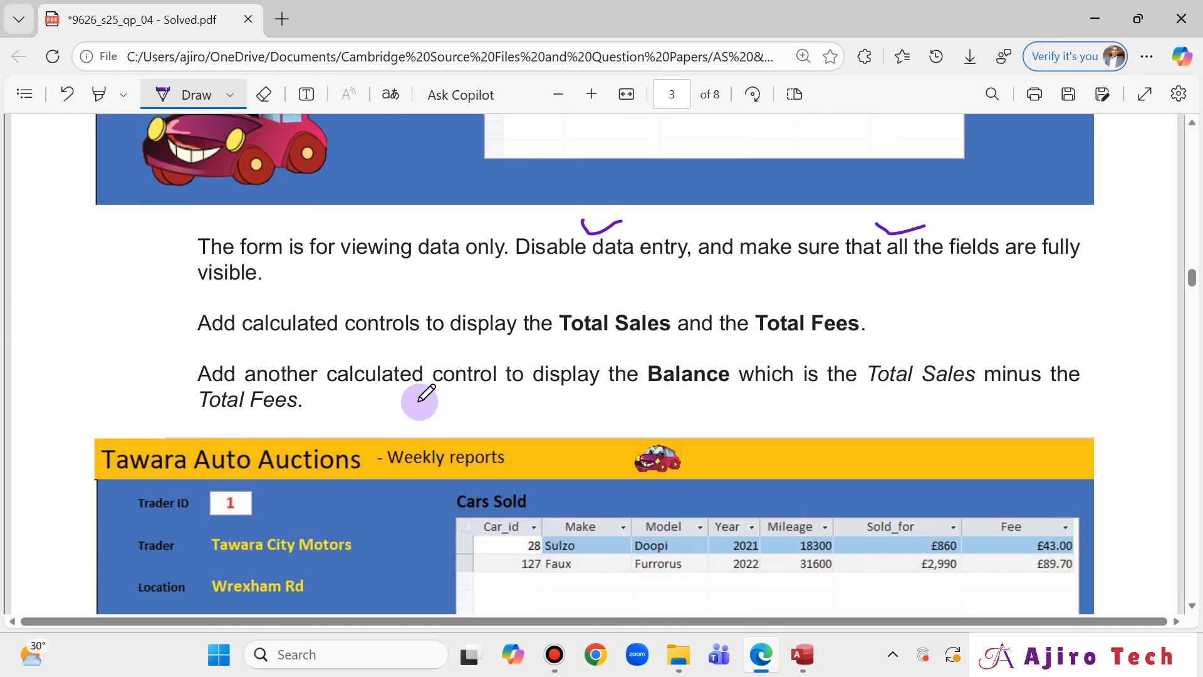
scroll(419, 402, "down", 6)
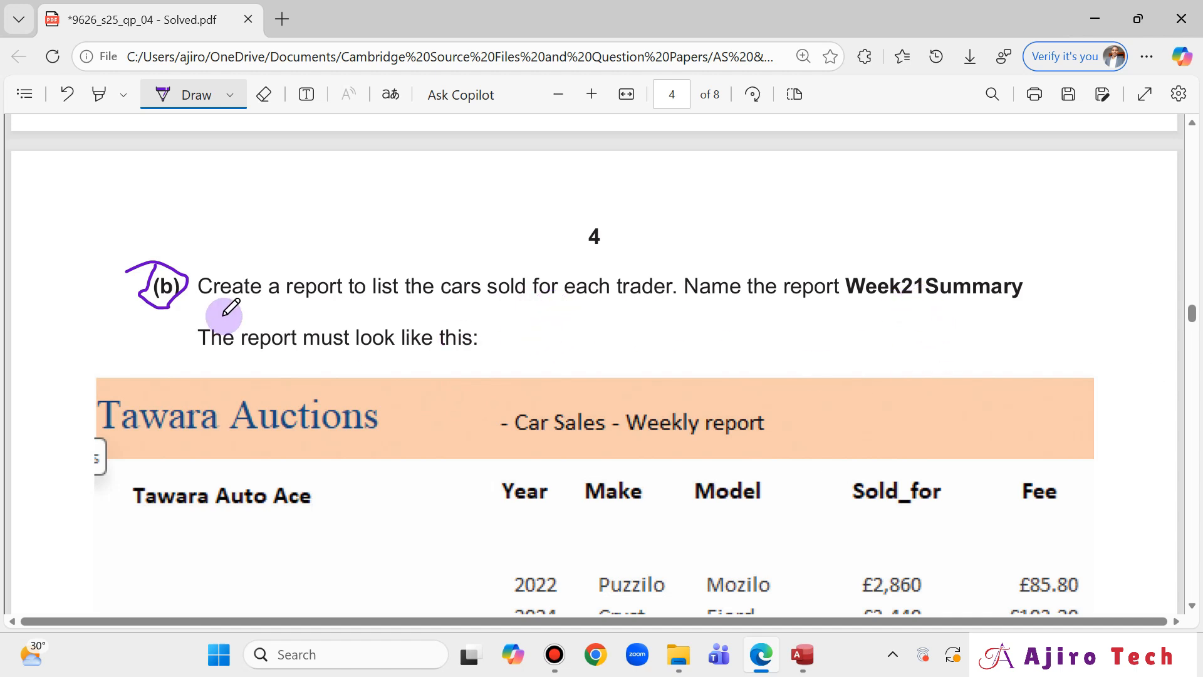
- Switch to the Access database, save the open Tawara Auto Auctions form and close it
left_click(800, 656)
right_click(211, 181)
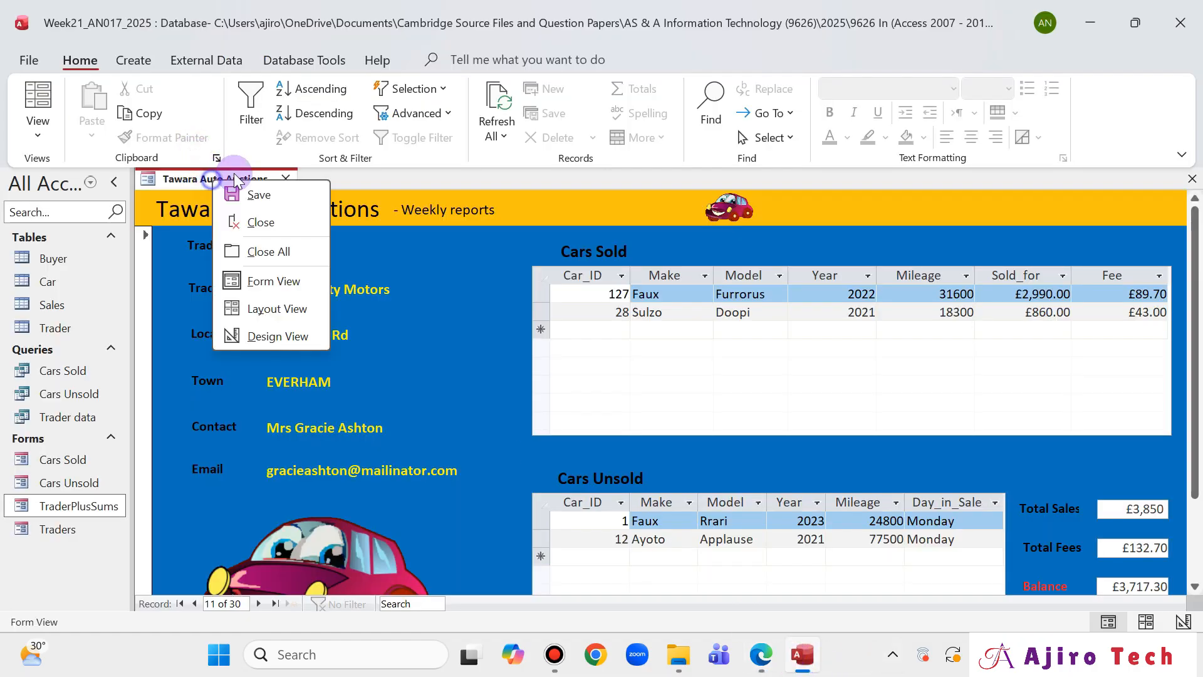
left_click(266, 191)
left_click(285, 176)
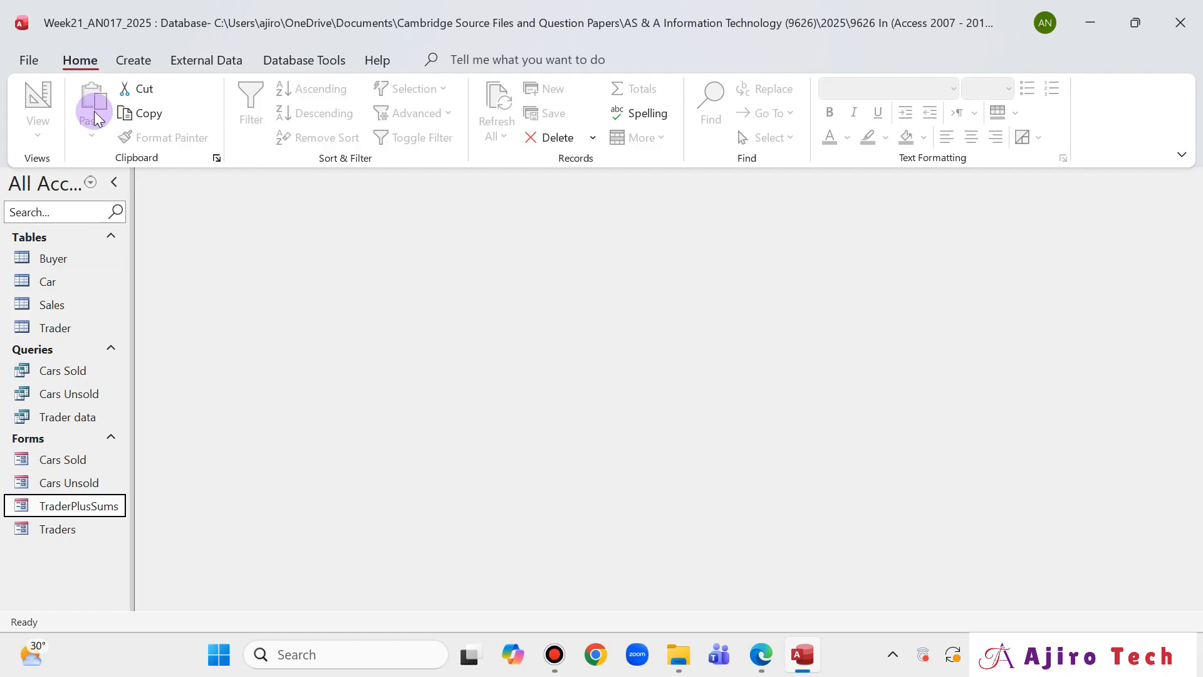
- Check the Week21Summary report requirements in the question paper, and start a new query in Design view in Access
left_click(760, 654)
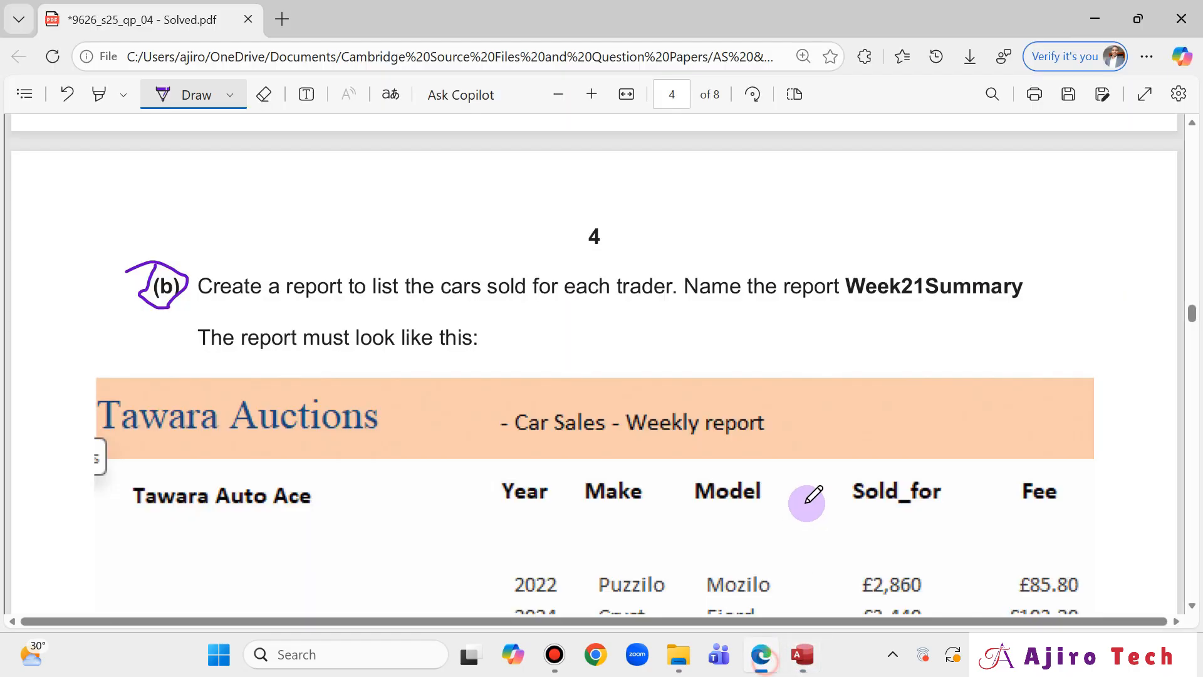
scroll(808, 502, "down", 3)
scroll(631, 302, "up", 3)
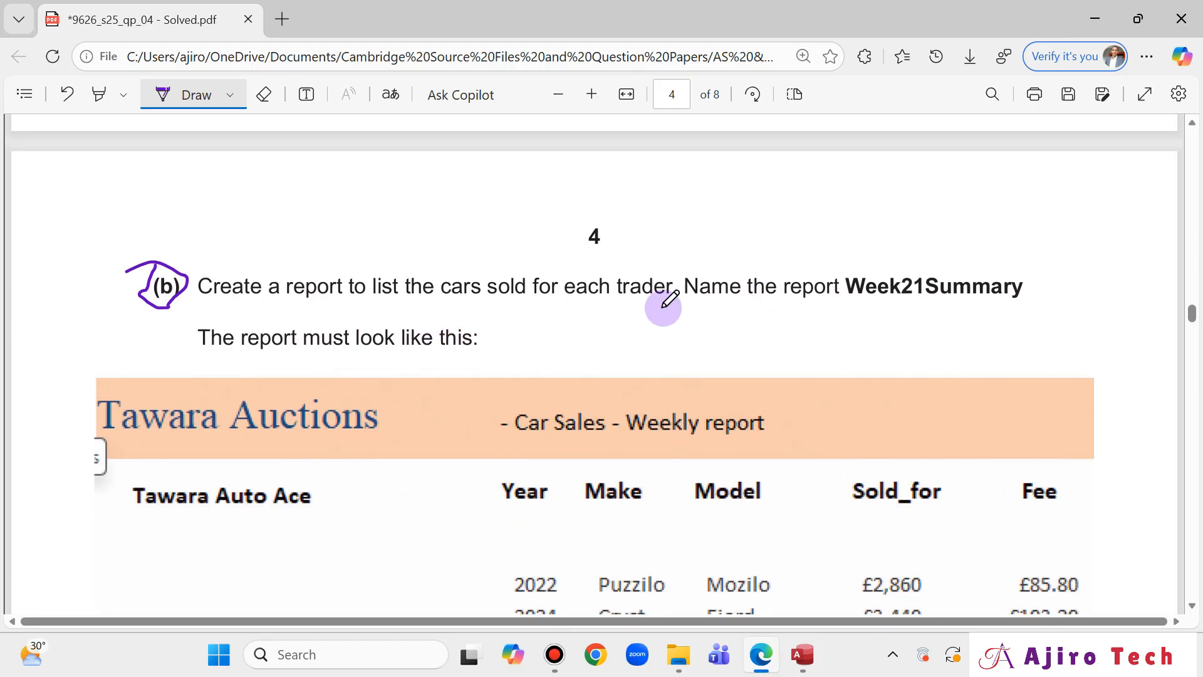
scroll(432, 372, "down", 2)
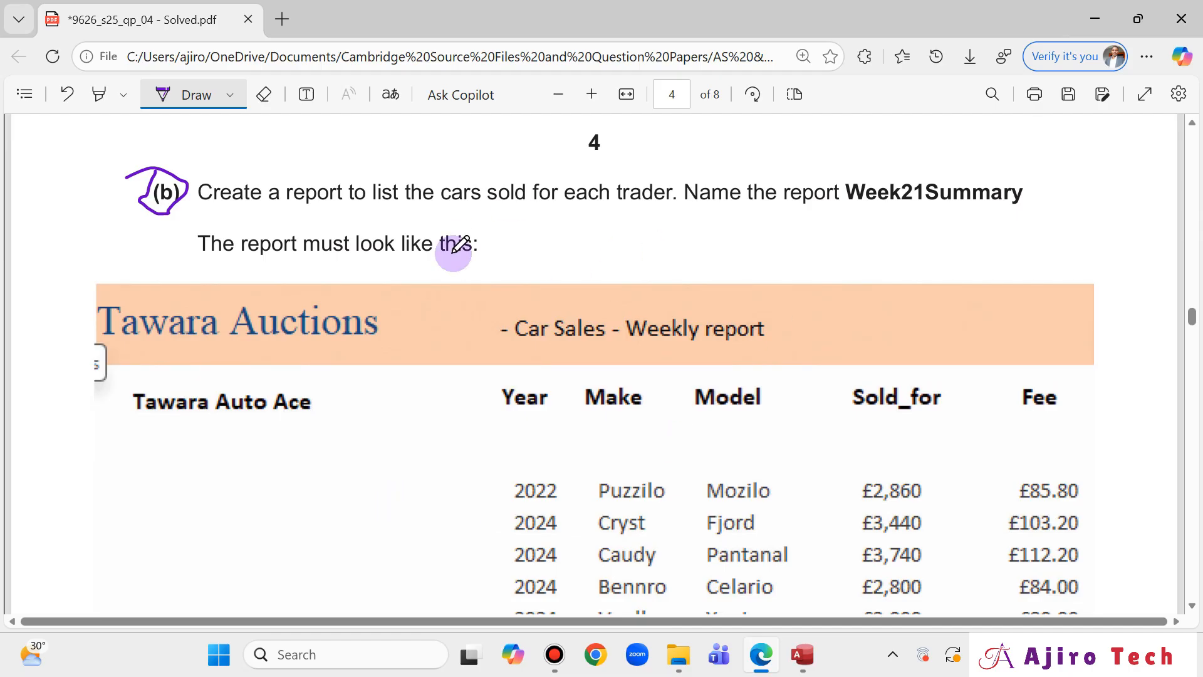
left_click(801, 653)
left_click(133, 60)
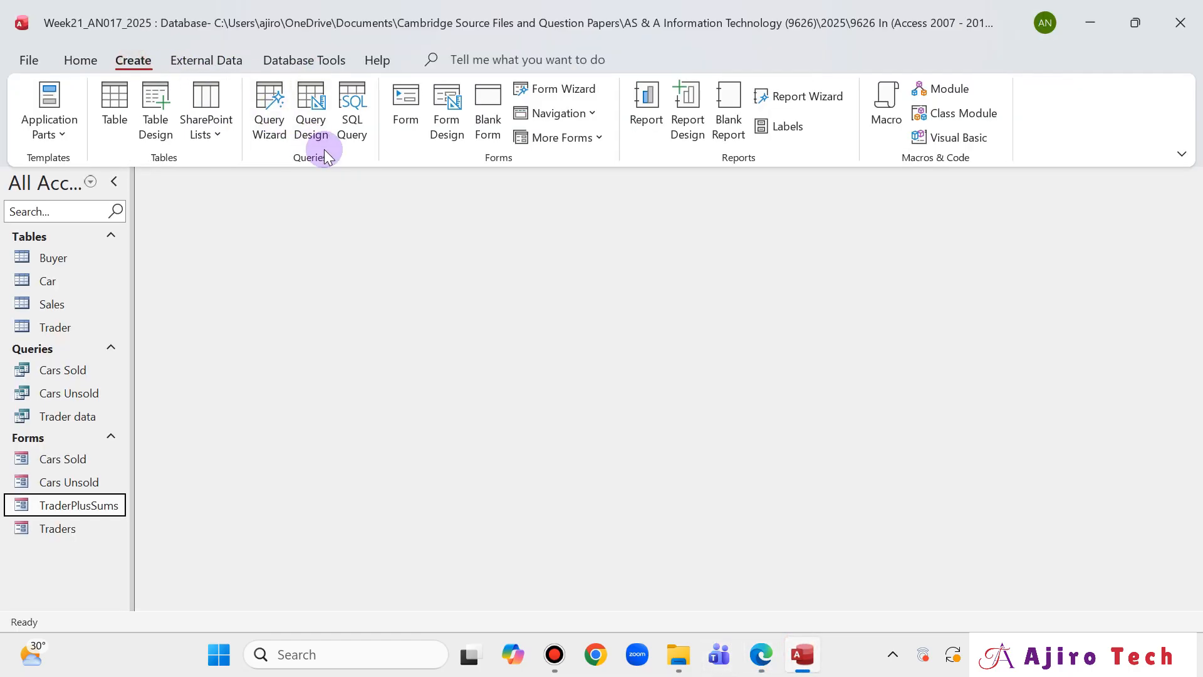
left_click(313, 108)
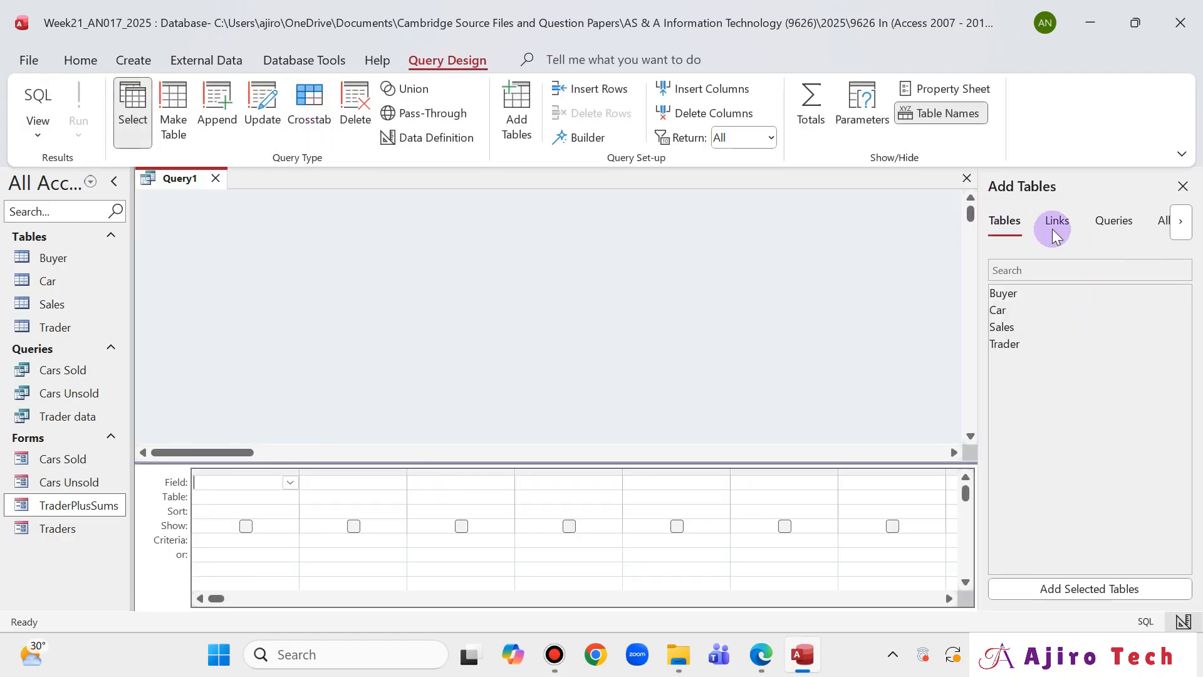
- Add the Trader table to the query and include its Trader field, checking against the report layout in the question paper
left_click(759, 654)
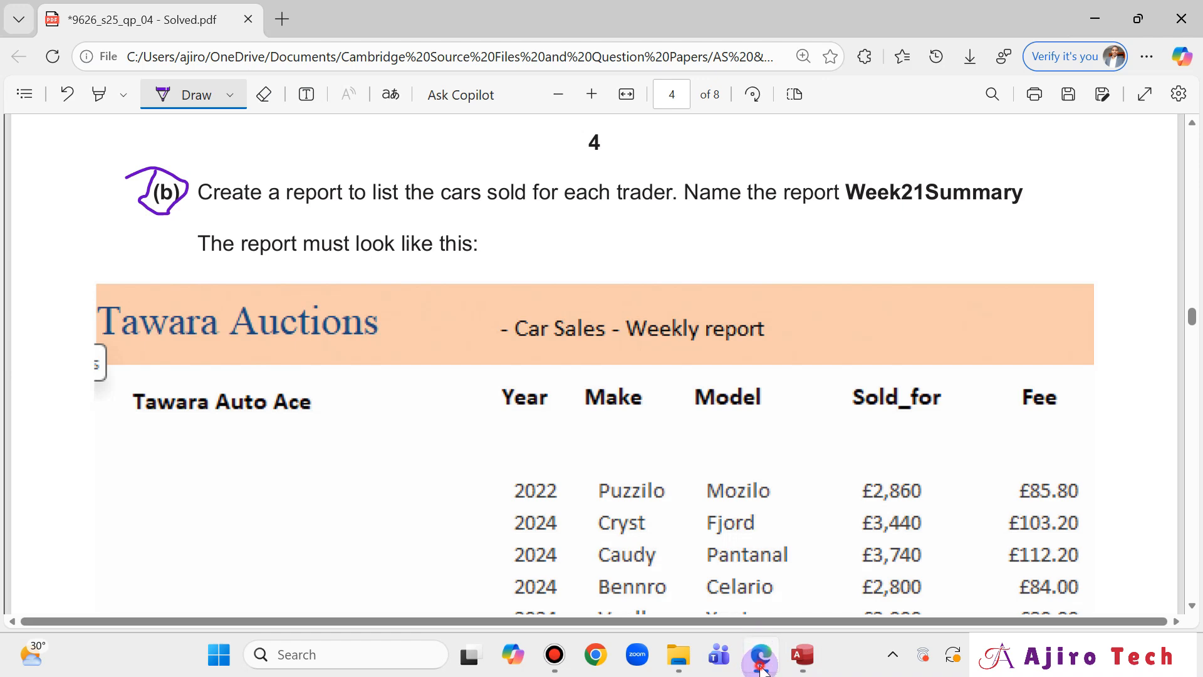
left_click(760, 665)
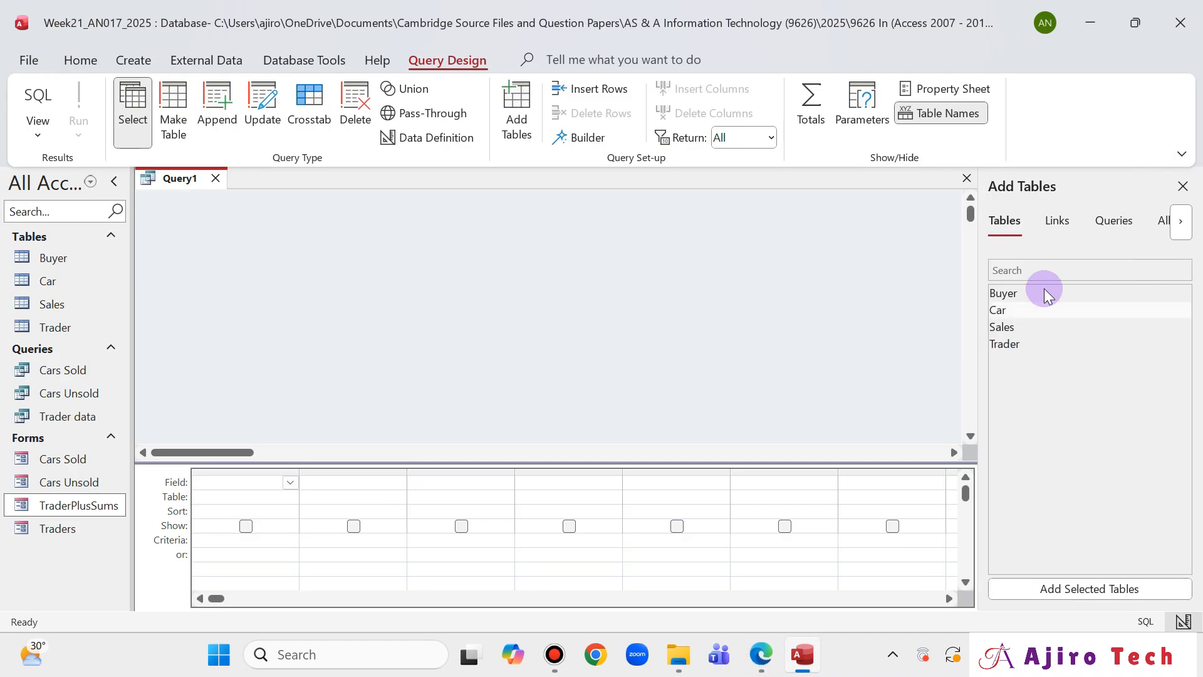
double_click(1014, 344)
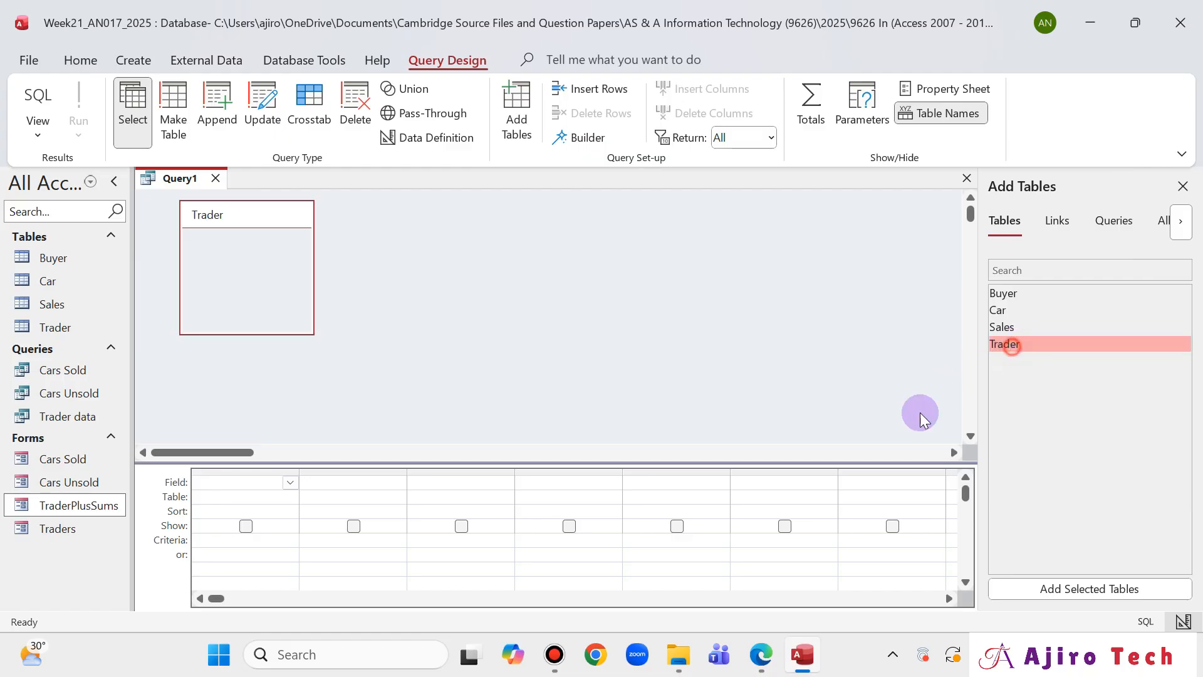
left_click(761, 654)
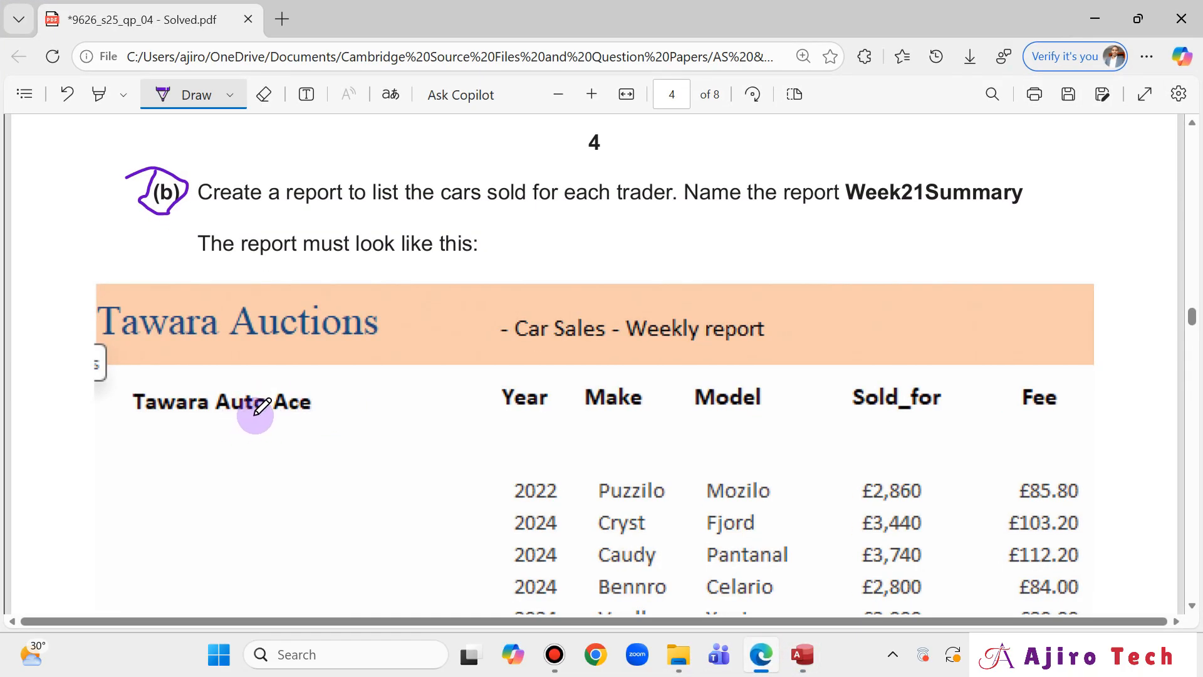
left_click(803, 656)
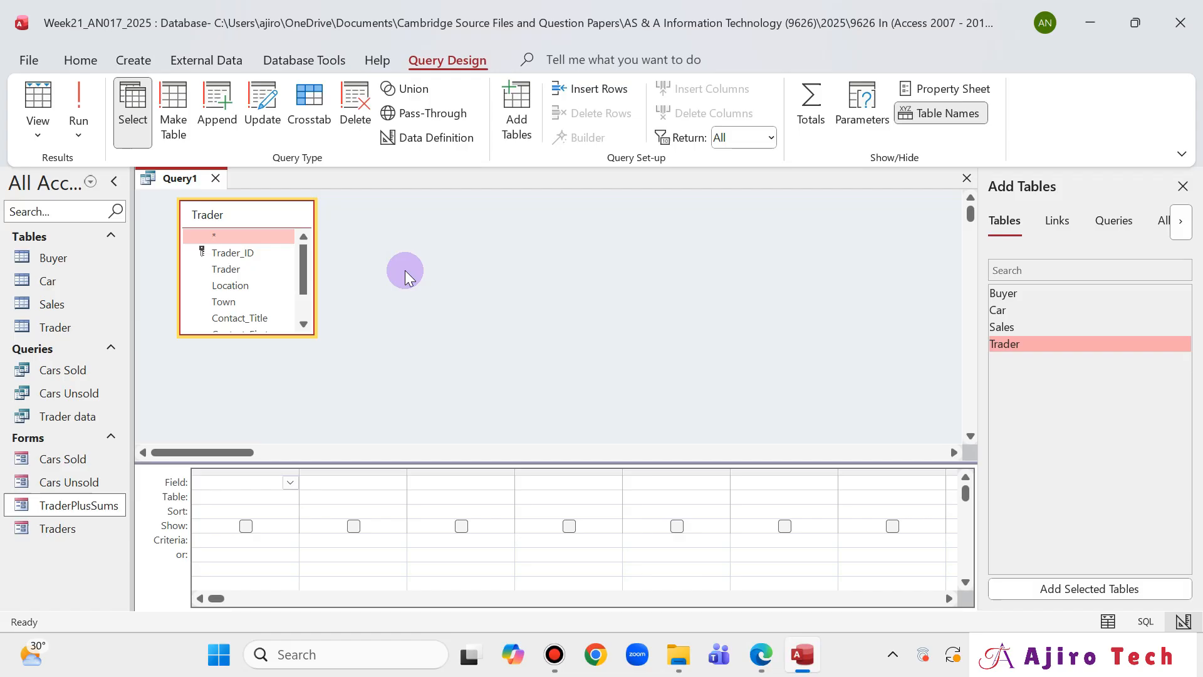
double_click(226, 269)
left_click(761, 655)
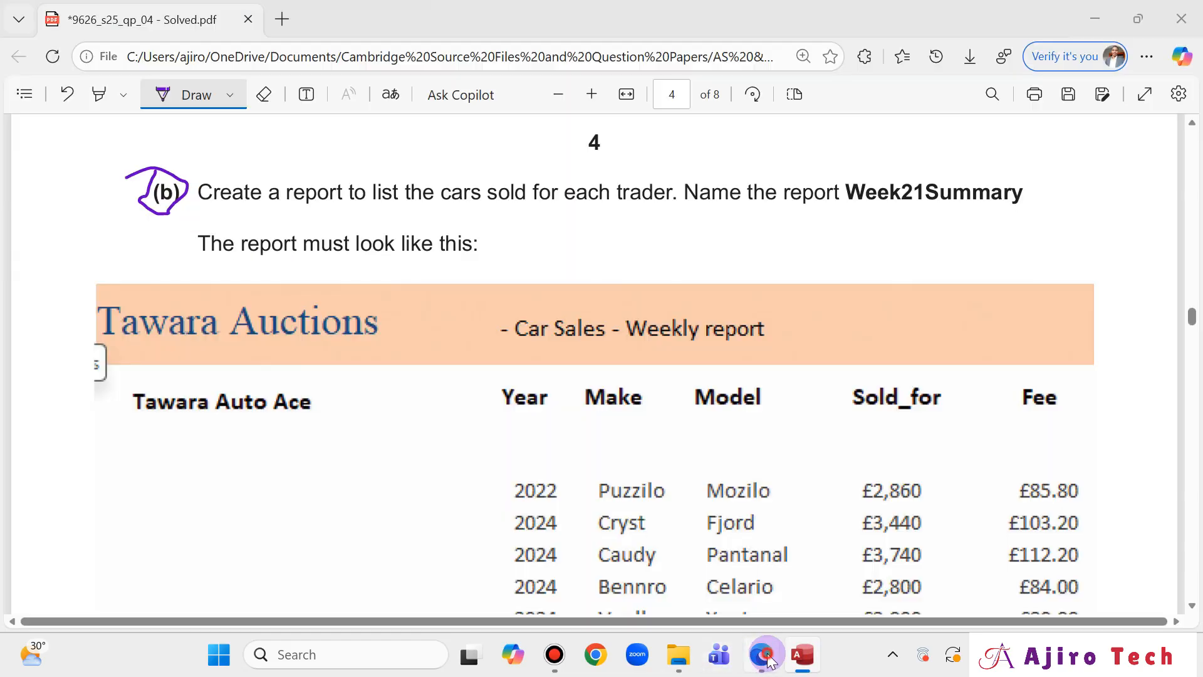
left_click(765, 656)
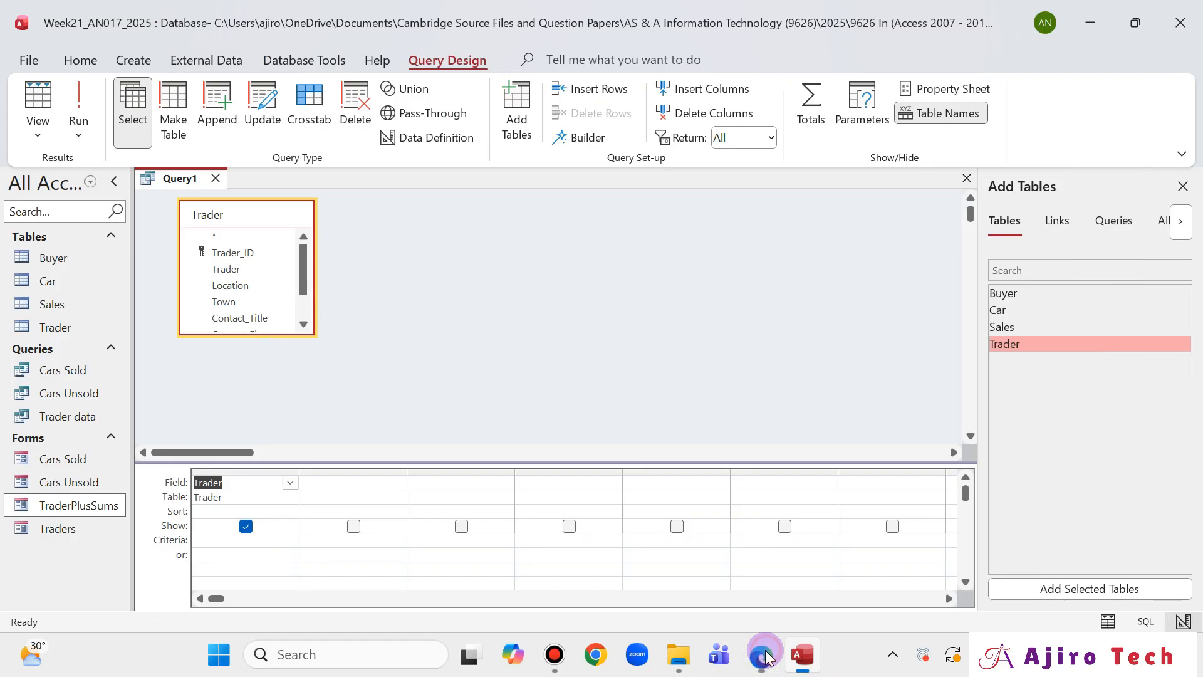
- Add the Car table to the query and include its Year, Make and Model fields in that order
double_click(1032, 313)
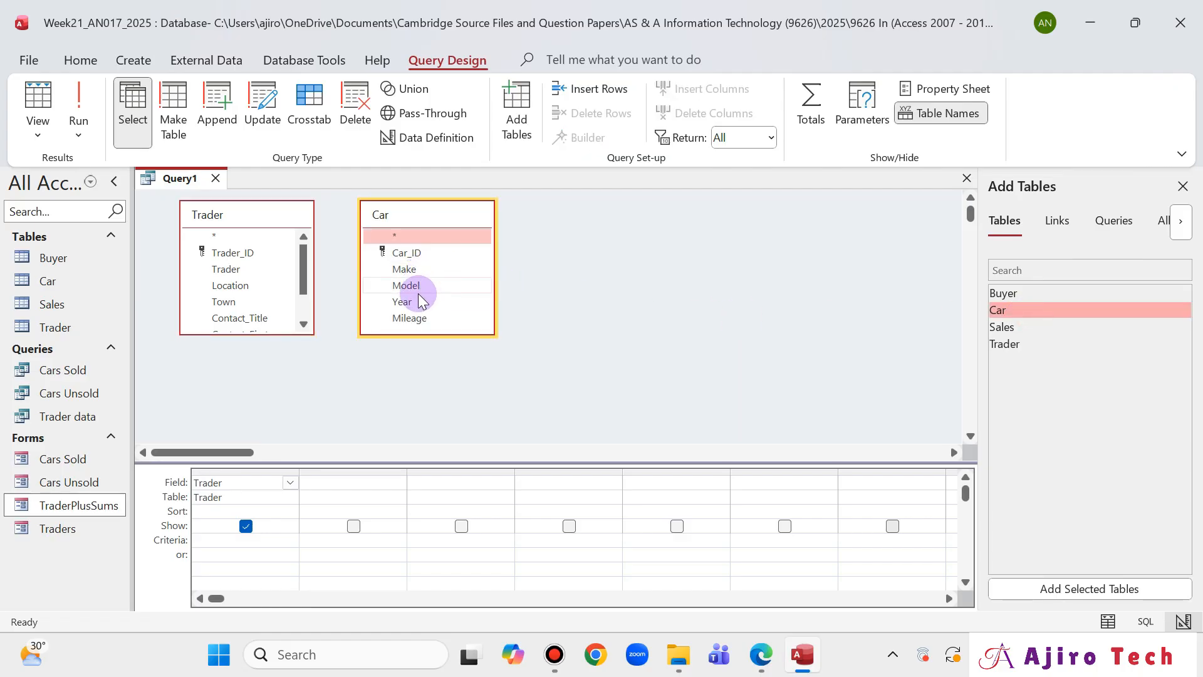
double_click(413, 302)
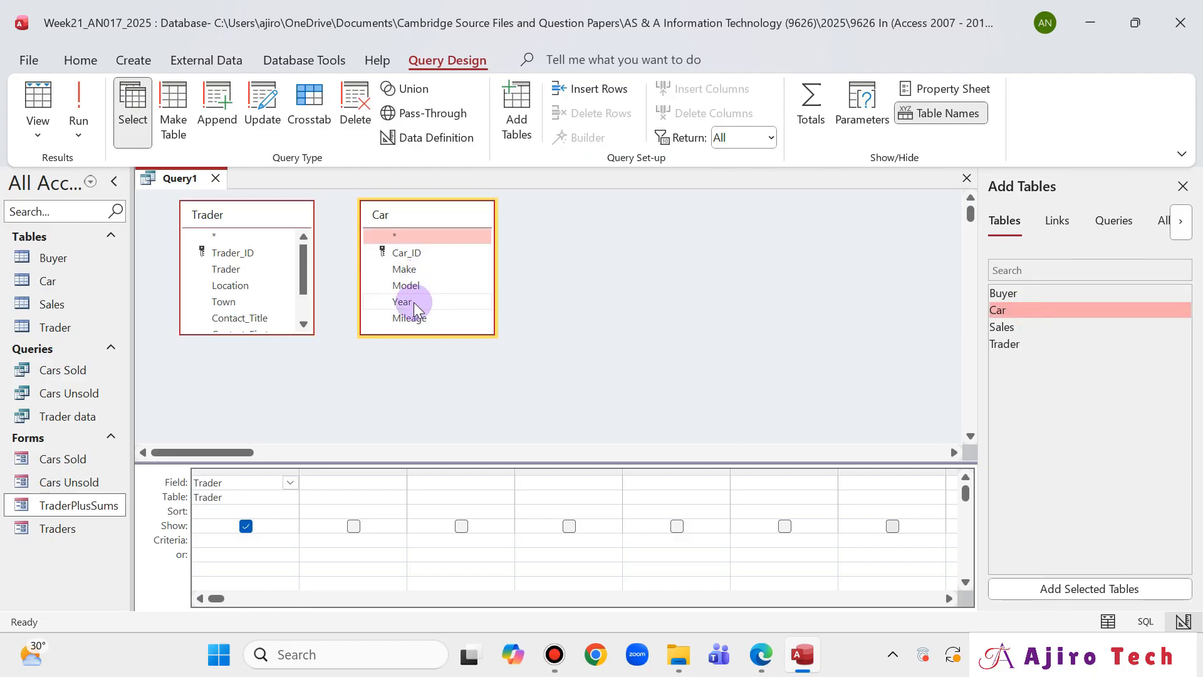
left_click(775, 669)
left_click(764, 658)
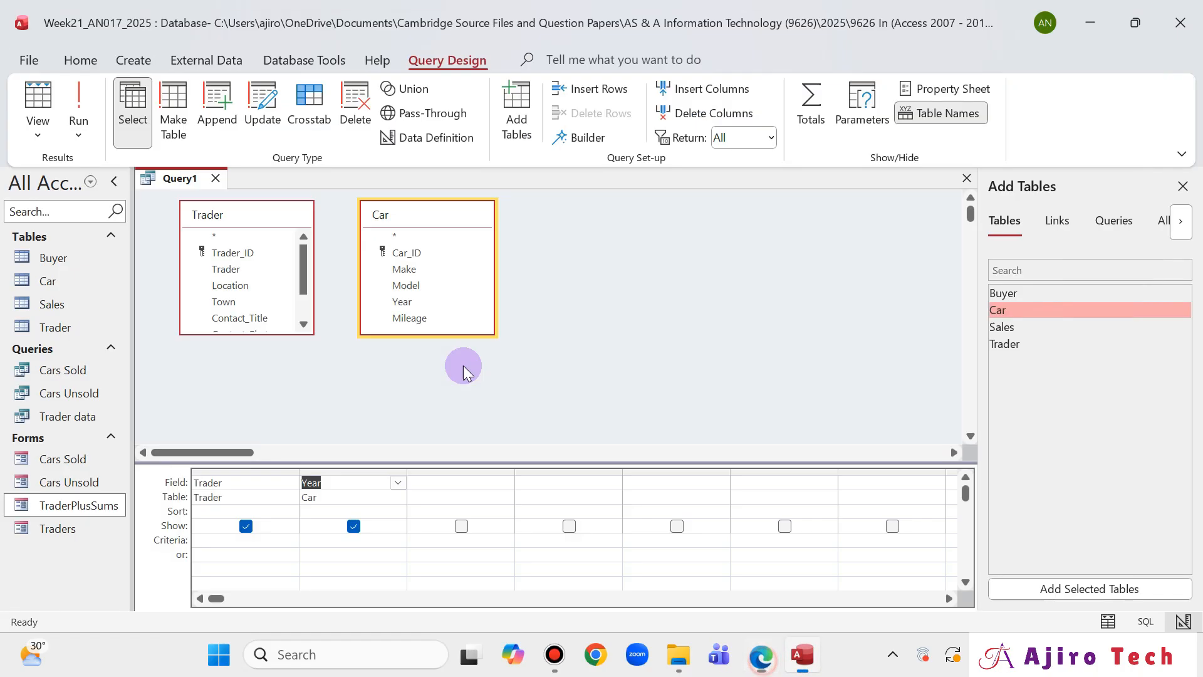
double_click(416, 271)
left_click(764, 659)
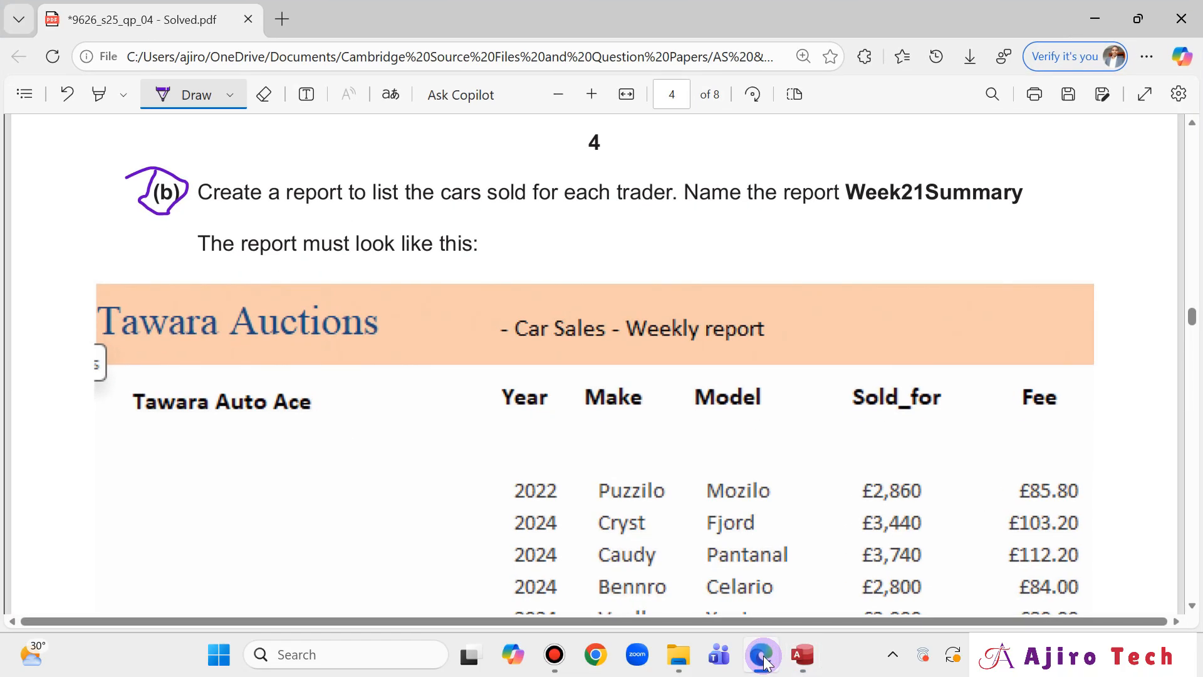
left_click(765, 659)
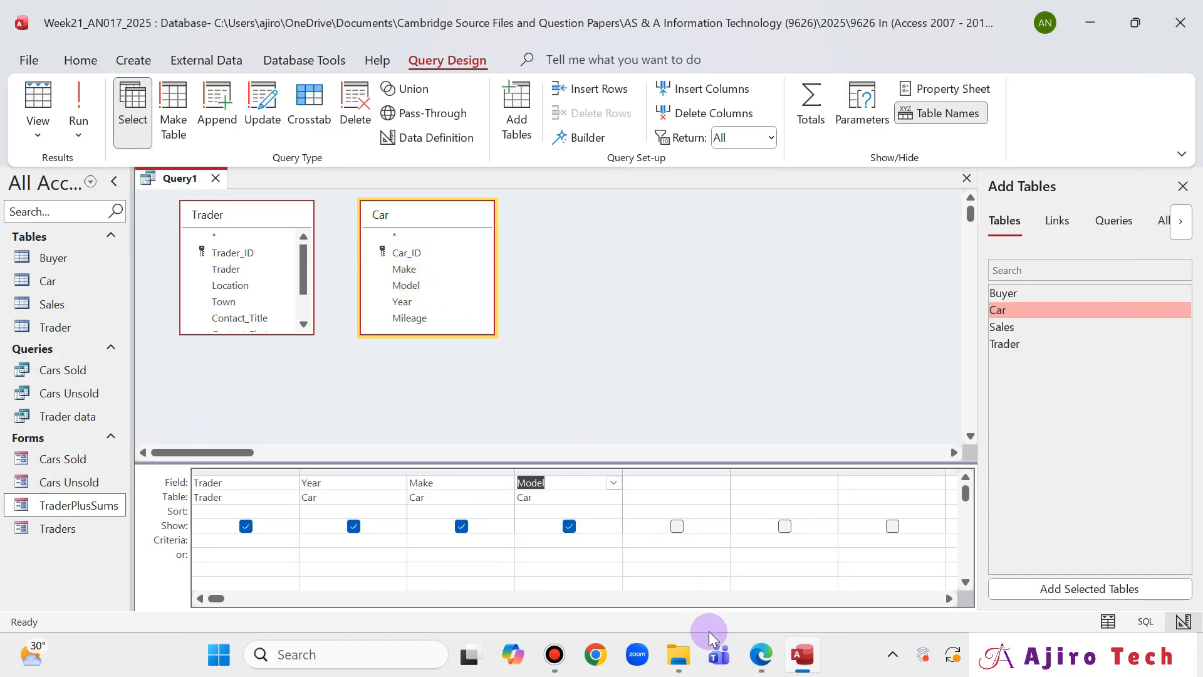
left_click(764, 658)
left_click(763, 659)
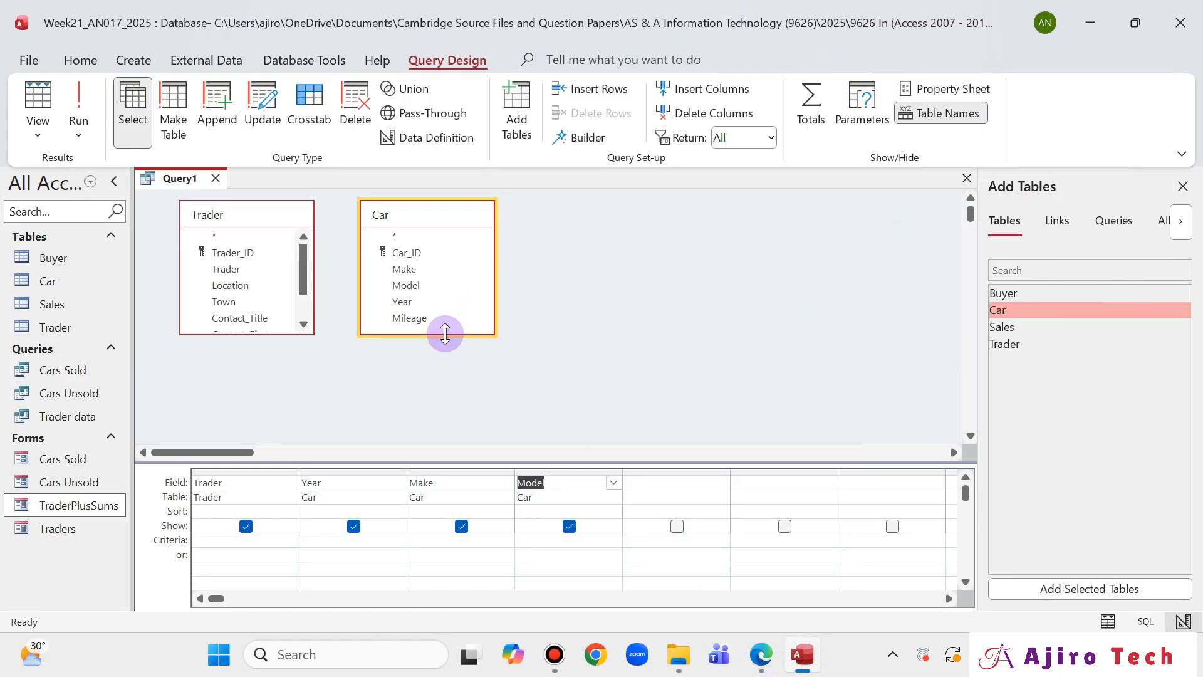
- Add the Sales table with its Sold_for and Fee fields to the query, enlarging the table boxes to show their full field lists
left_click_drag(446, 339, 445, 345)
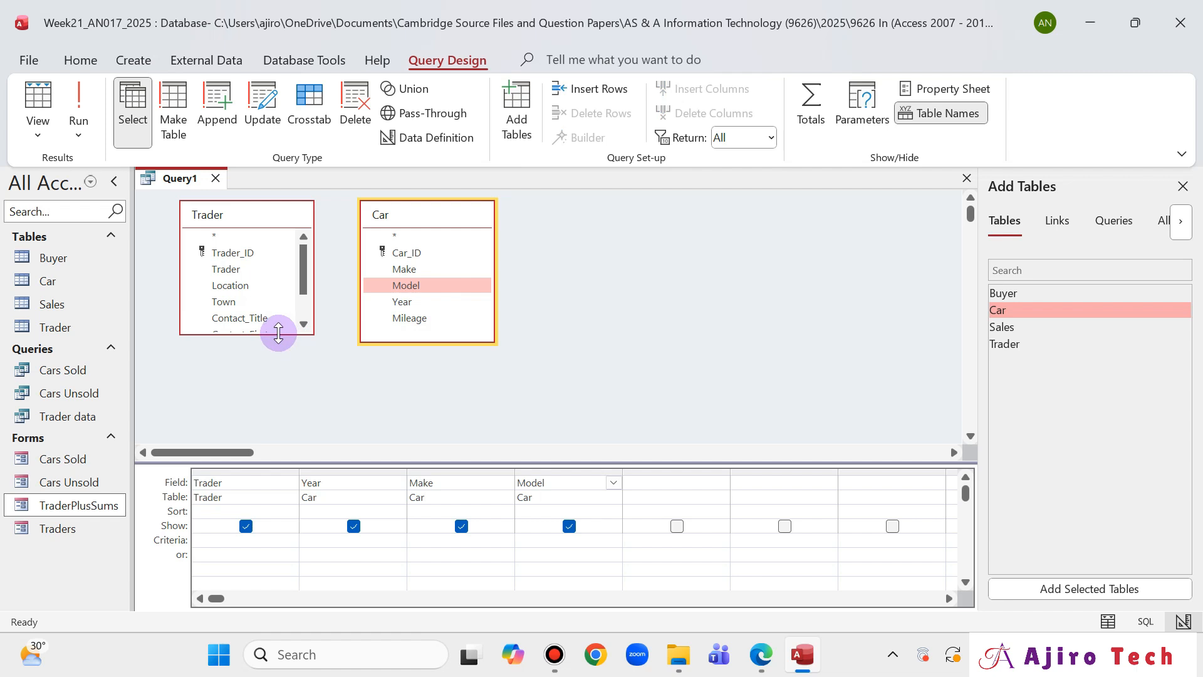
left_click_drag(278, 332, 278, 390)
double_click(1027, 326)
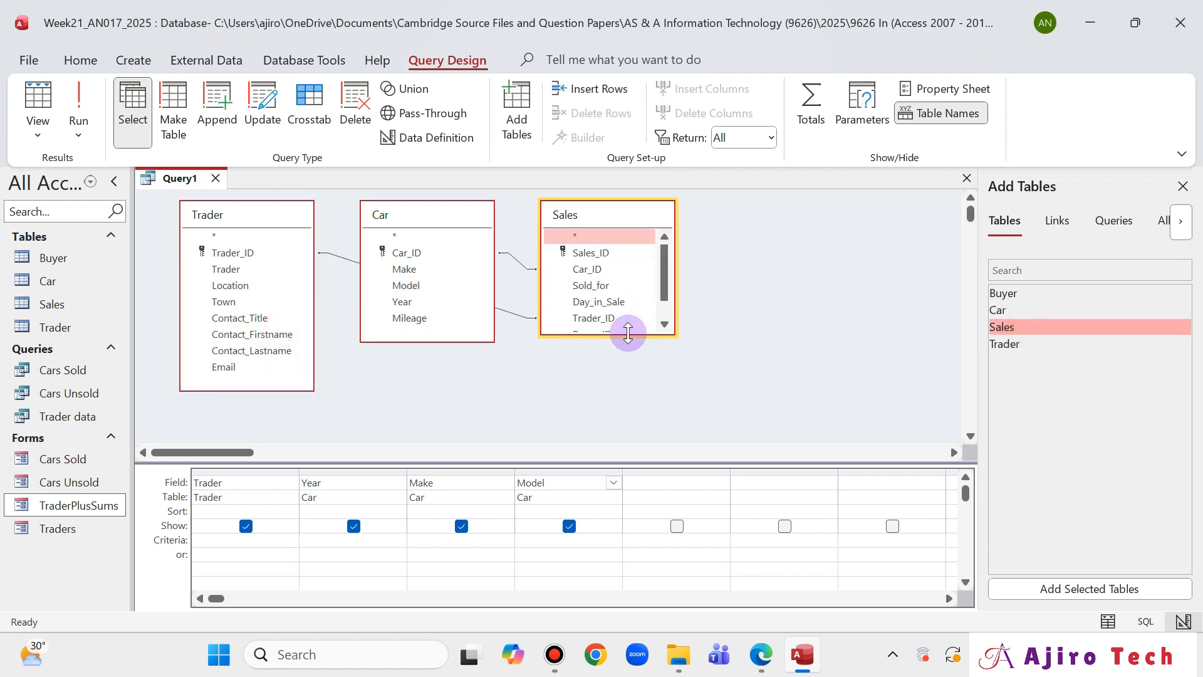
left_click_drag(627, 334, 628, 335)
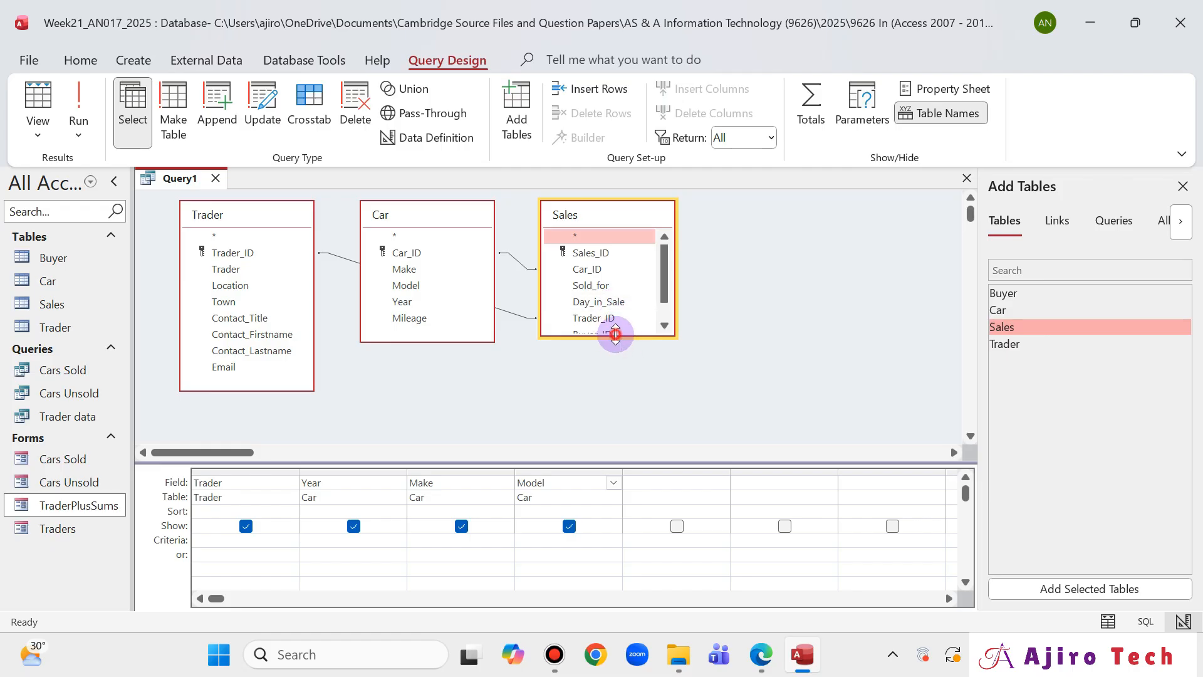
double_click(615, 334)
double_click(609, 286)
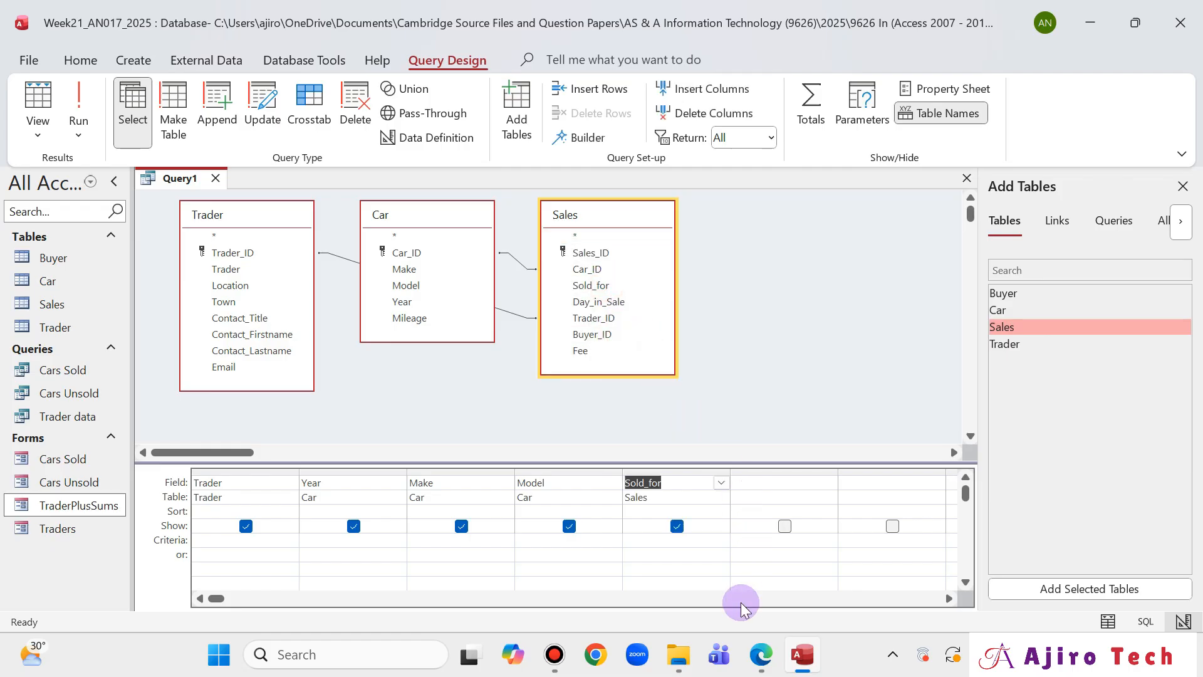
left_click(759, 658)
left_click(759, 658)
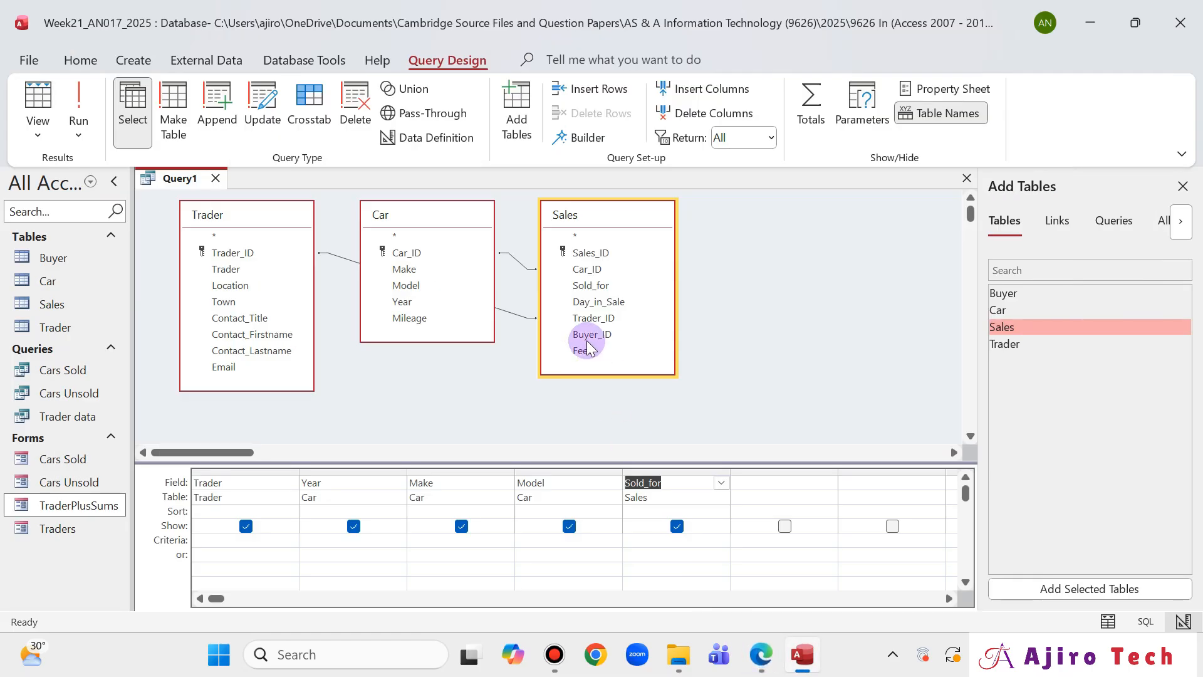
double_click(589, 350)
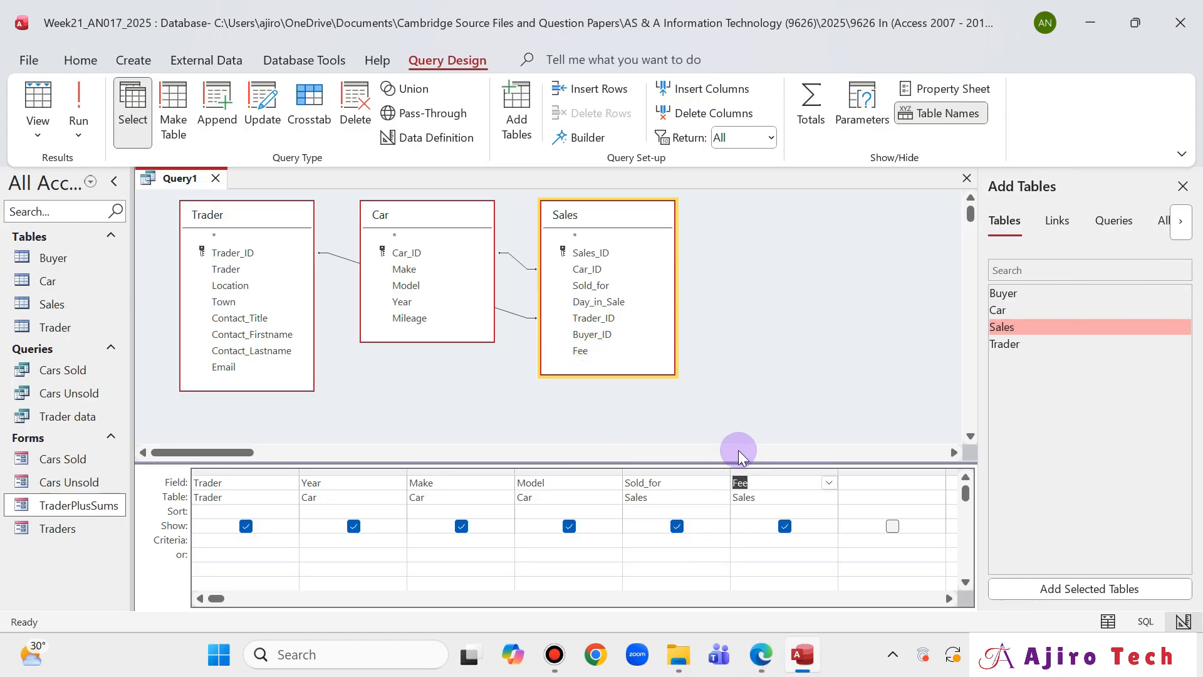
- Close the list of available tables, recheck the required report layout and run the query
left_click(1182, 186)
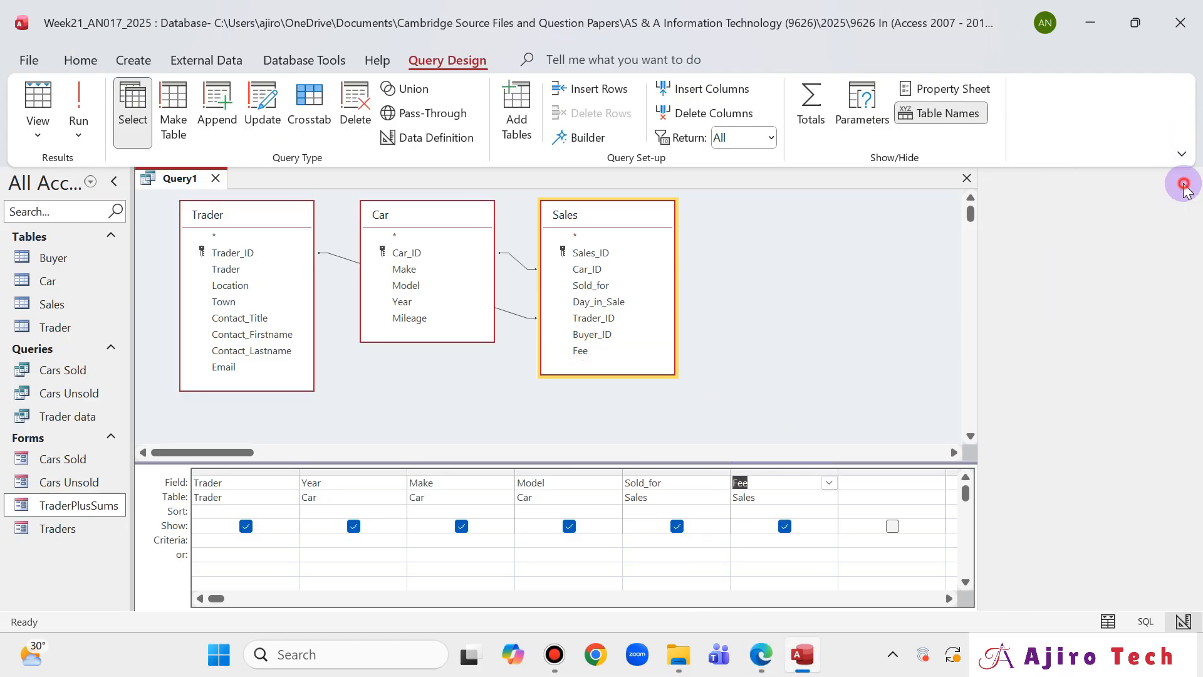
left_click(759, 658)
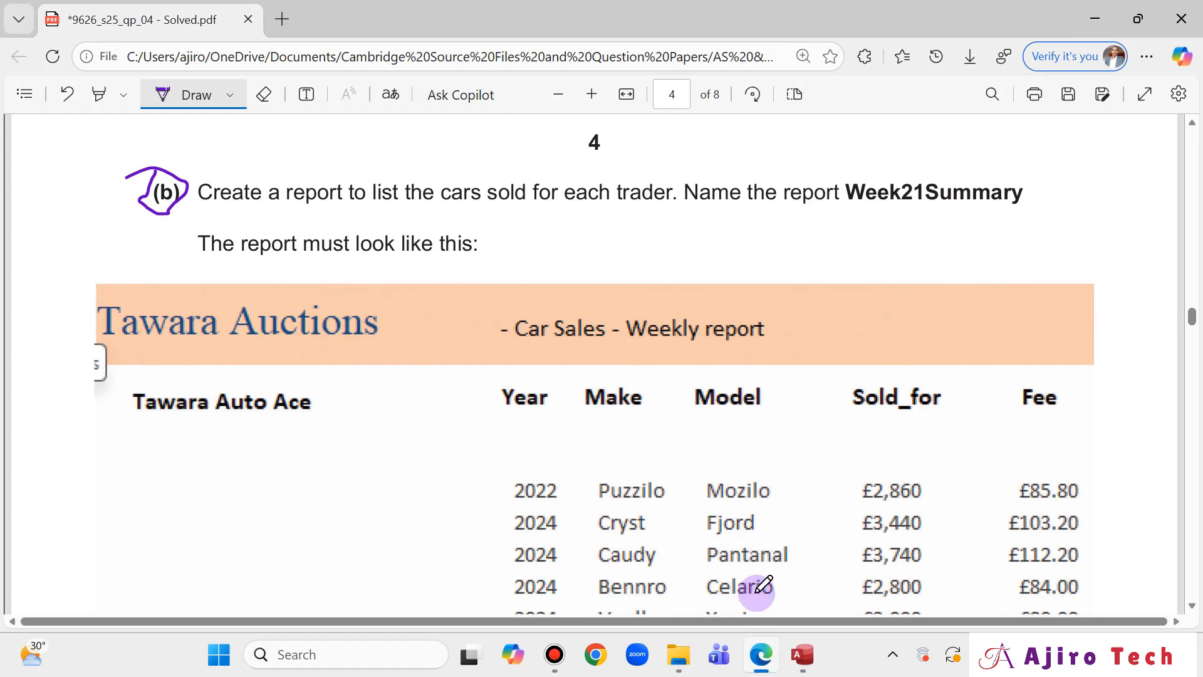
key("alt+Tab")
right_click(174, 186)
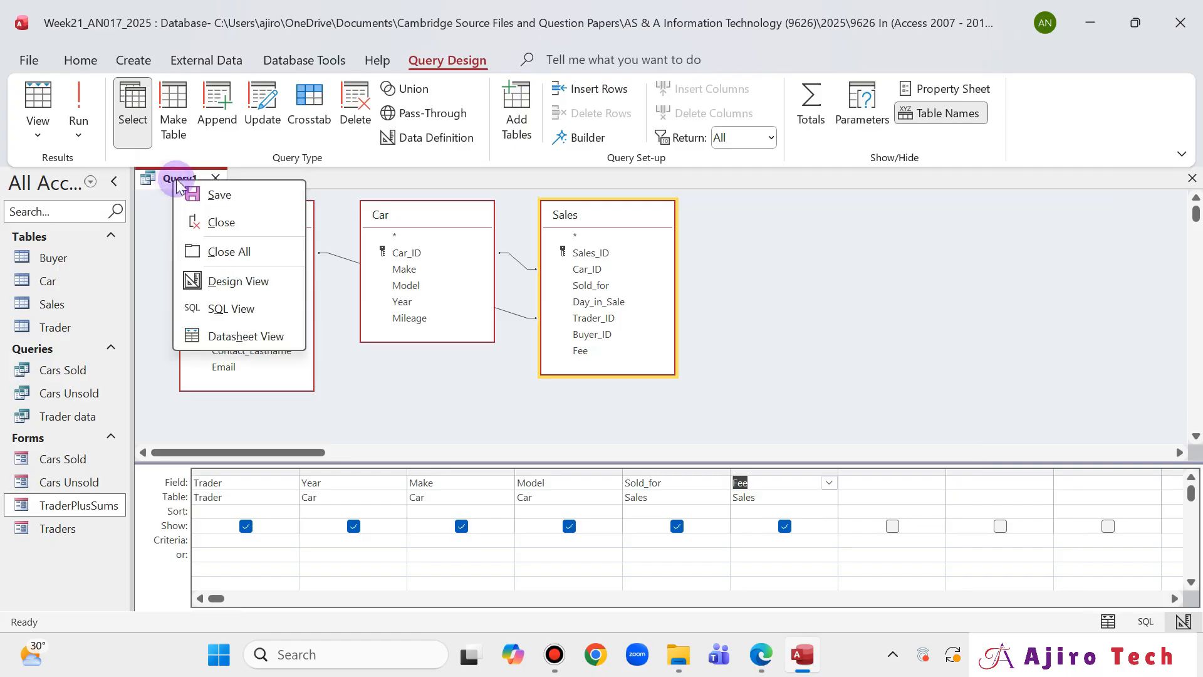
left_click(77, 94)
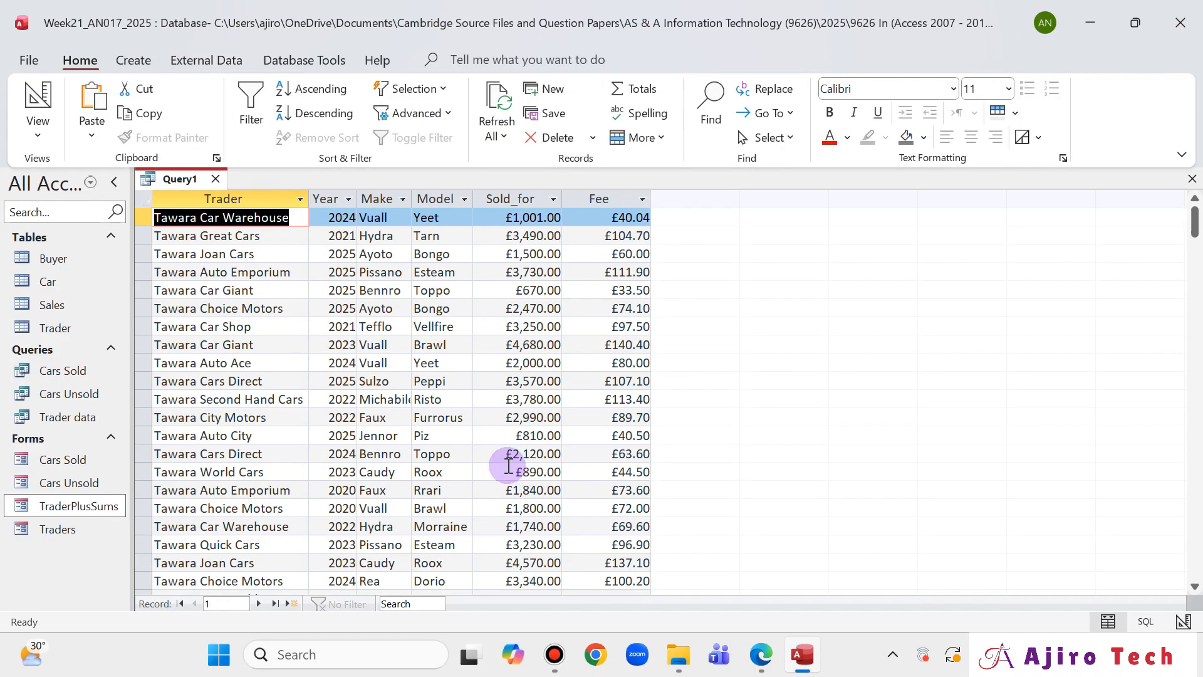
- Fit all of the query's columns to their contents and start saving the query
left_click(145, 199)
double_click(310, 199)
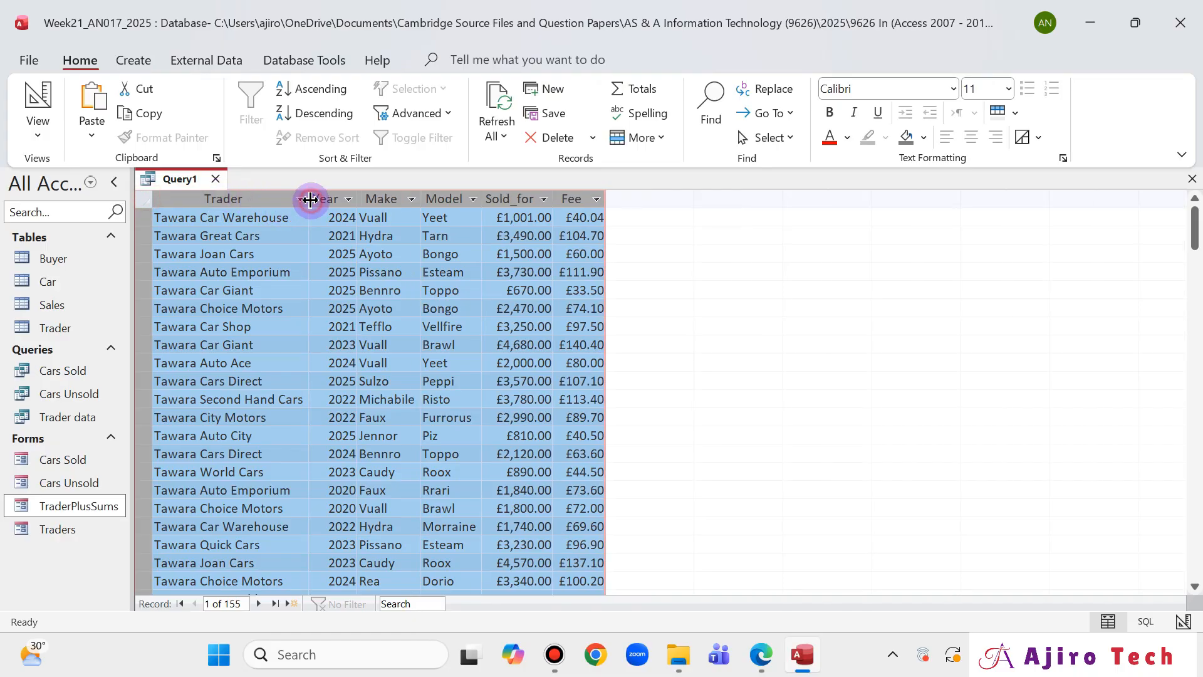
right_click(174, 180)
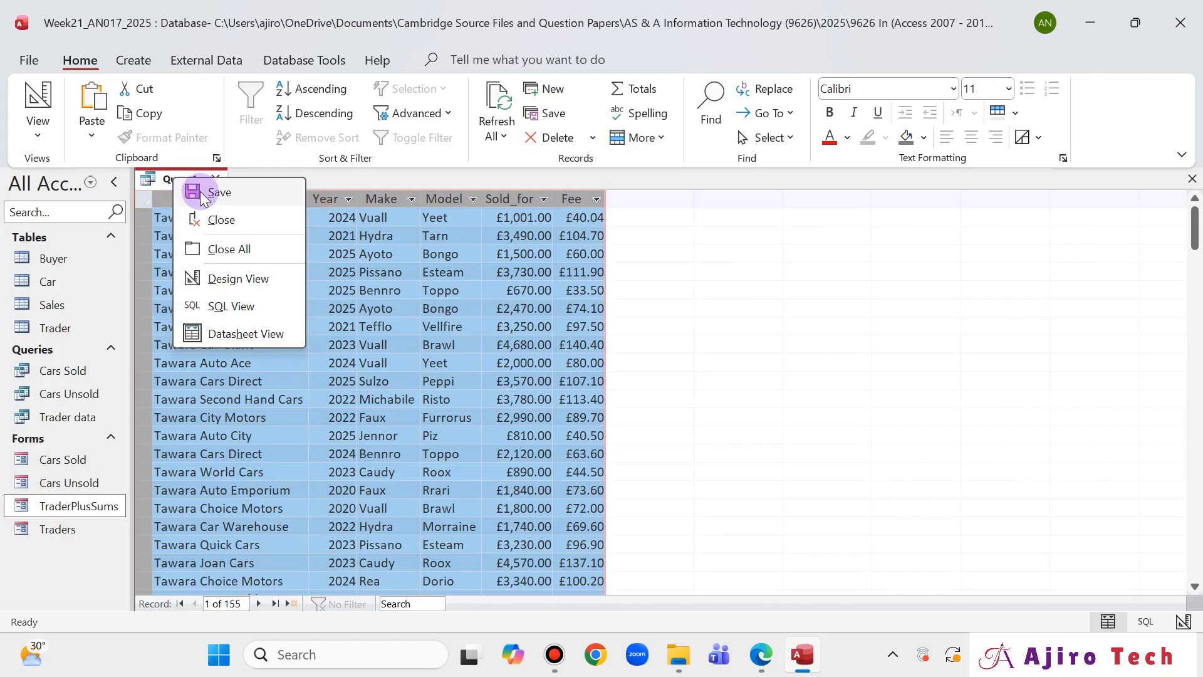
left_click(200, 192)
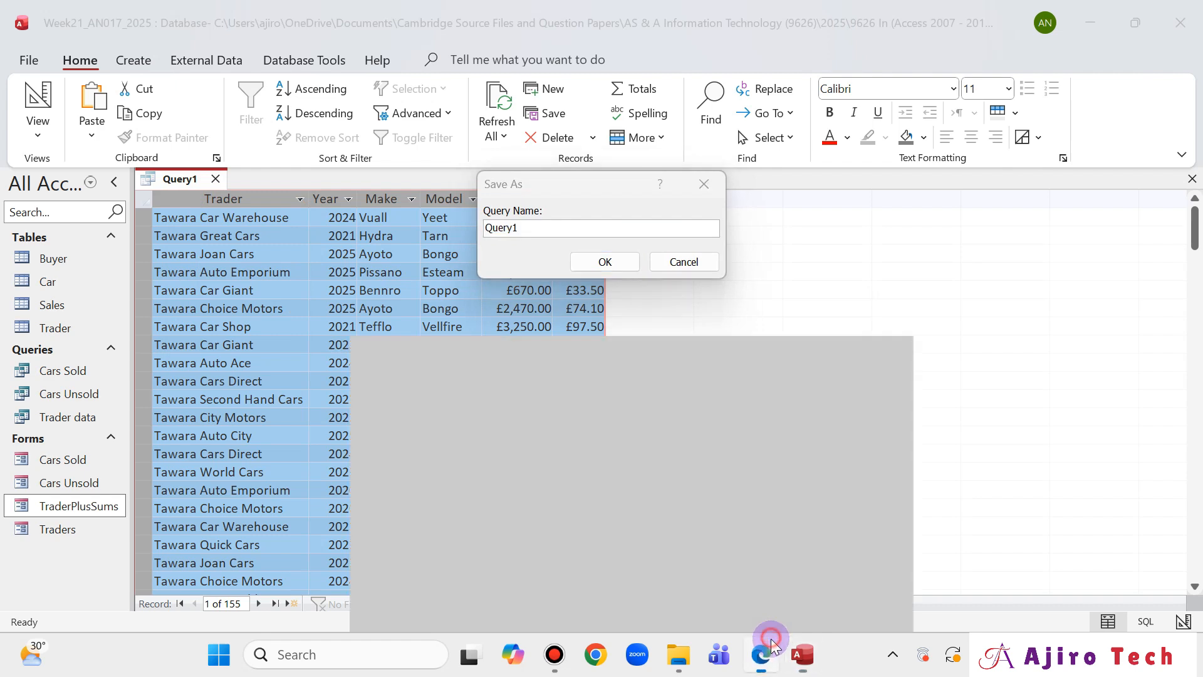
- Copy the report name from part (b) of the question paper and save the query as Week21Summary
left_click(773, 649)
left_click(771, 641)
left_click(770, 641)
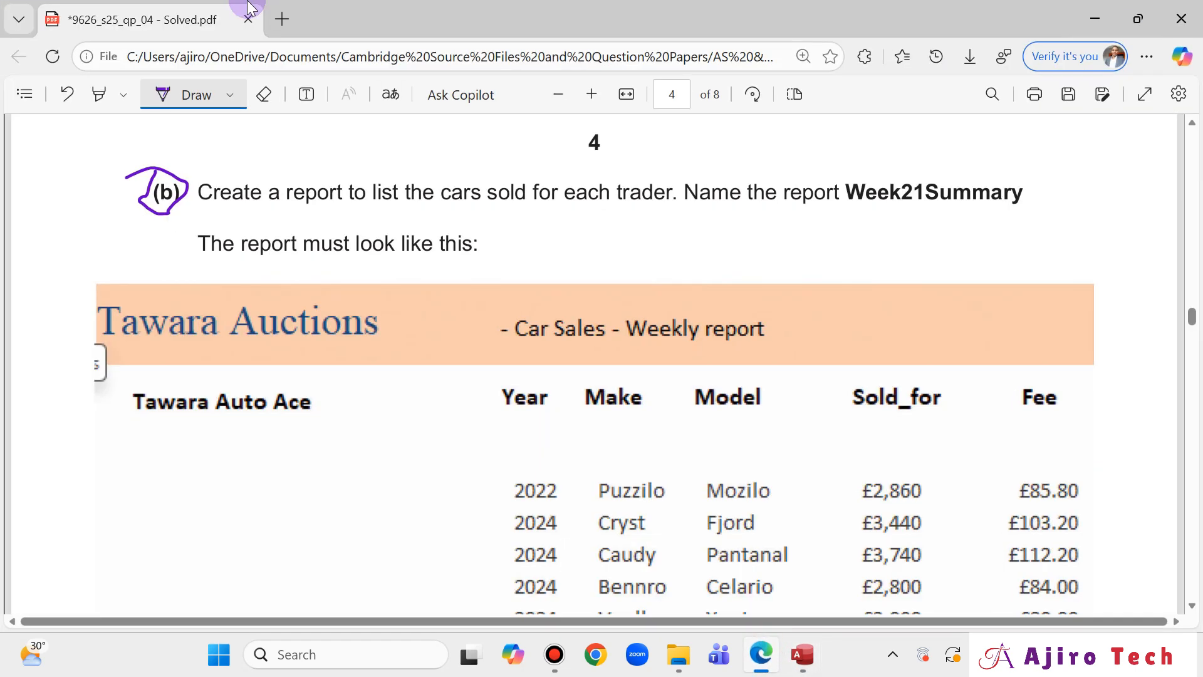
left_click(171, 103)
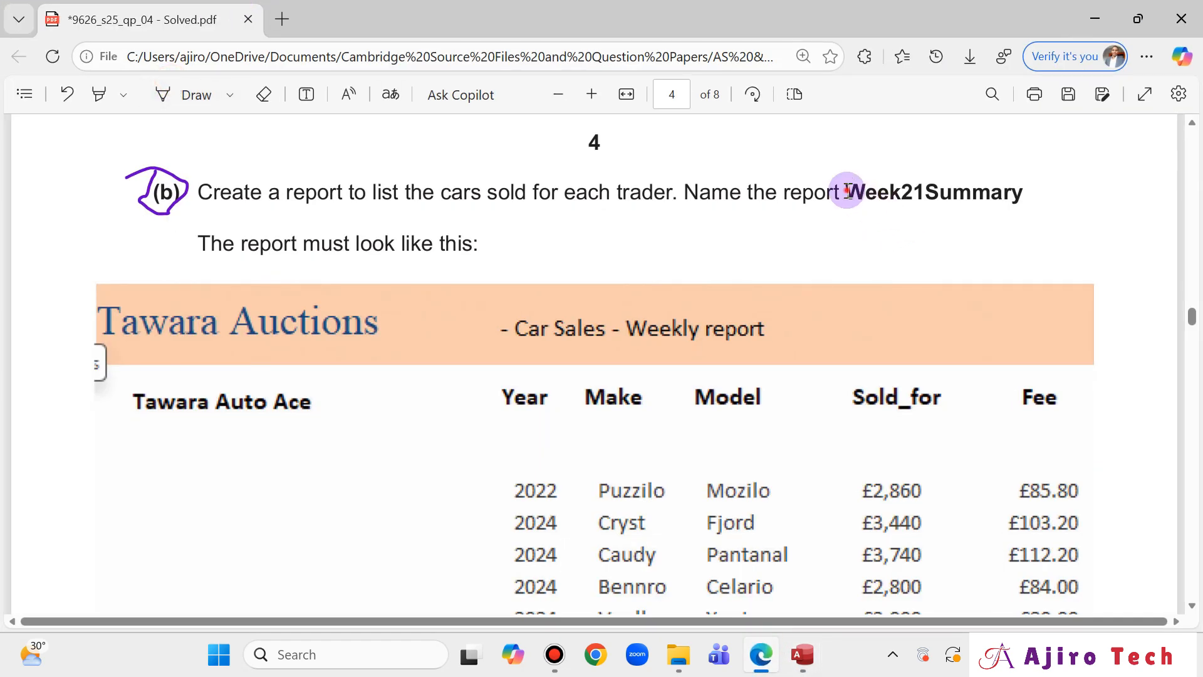
left_click_drag(847, 189, 1025, 169)
left_click(1059, 86)
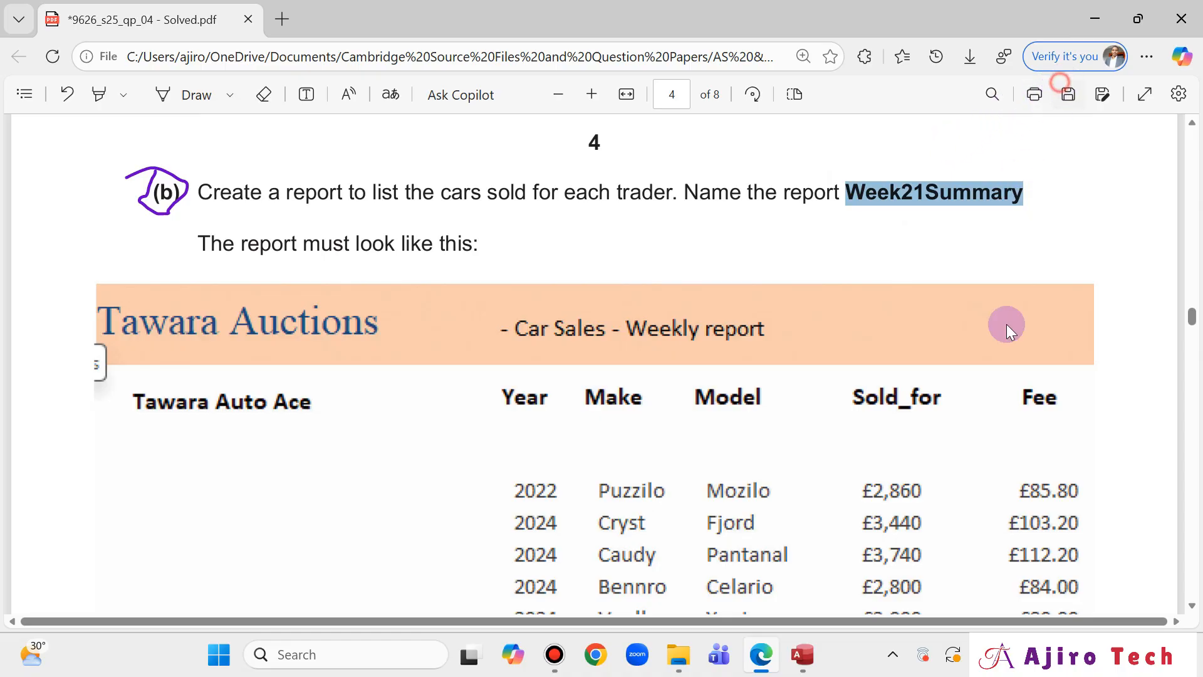
left_click(808, 620)
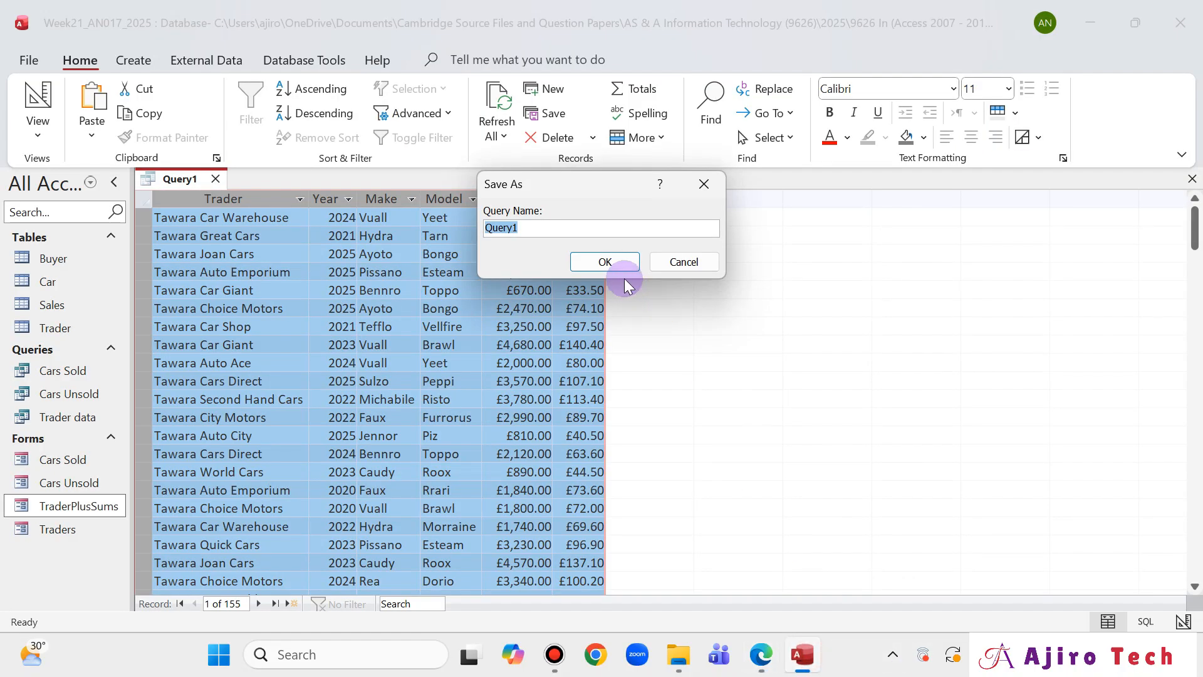
key("ctrl+v")
left_click(611, 262)
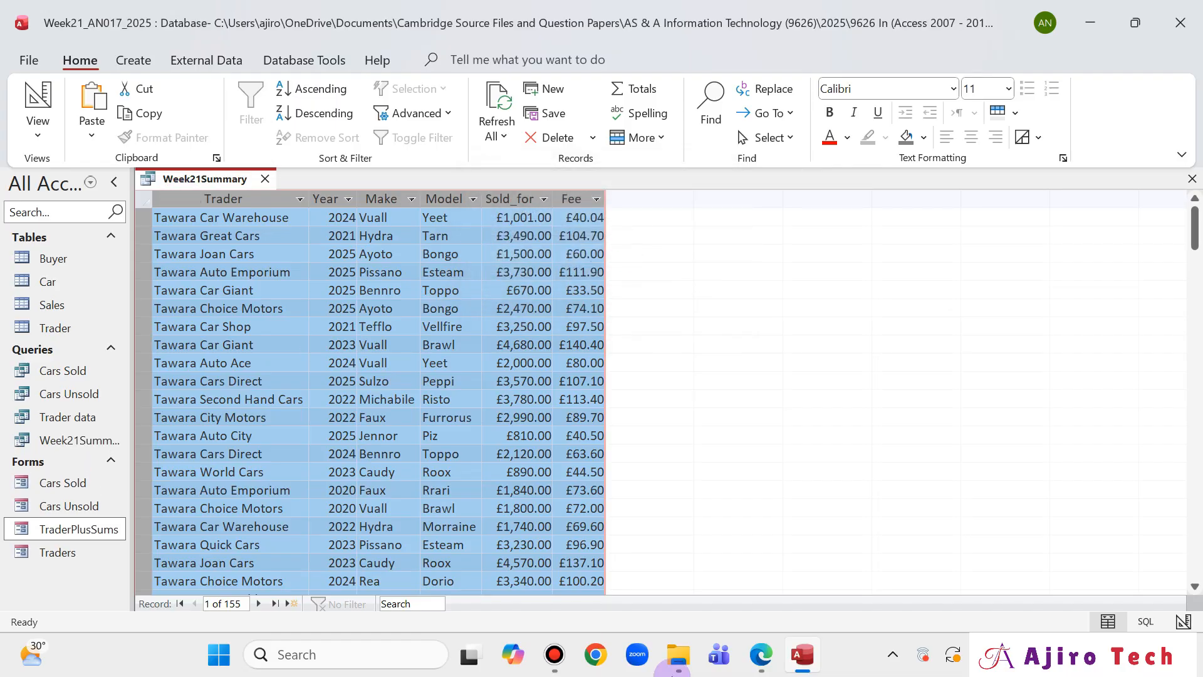
- Compare the sample report in the question paper with the query's records, checking the Sold_for and Fee values throughout the list
left_click(761, 655)
scroll(802, 373, "down", 12)
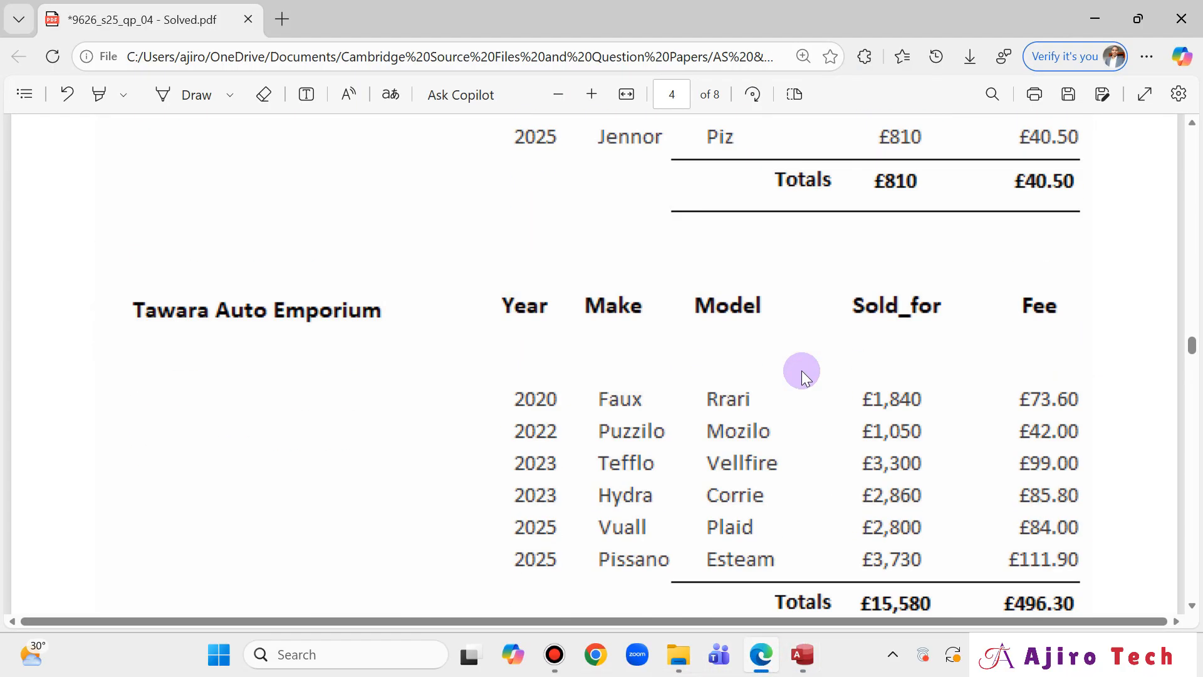
scroll(802, 371, "down", 10)
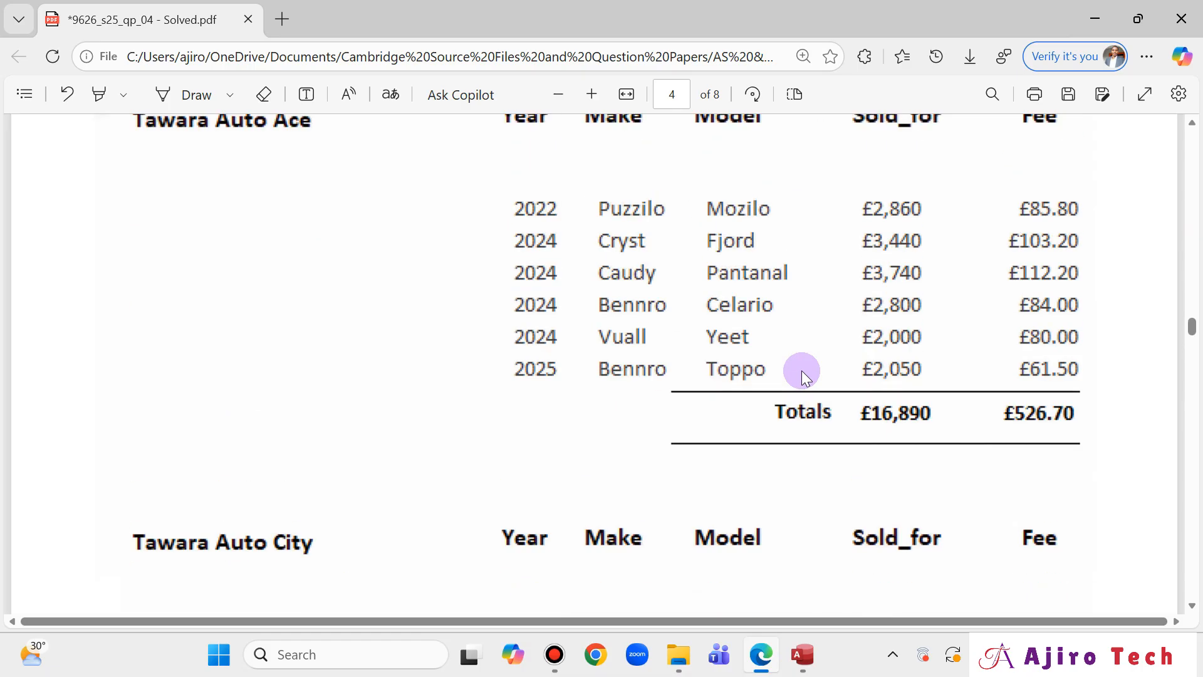
left_click(803, 655)
scroll(573, 335, "down", 5)
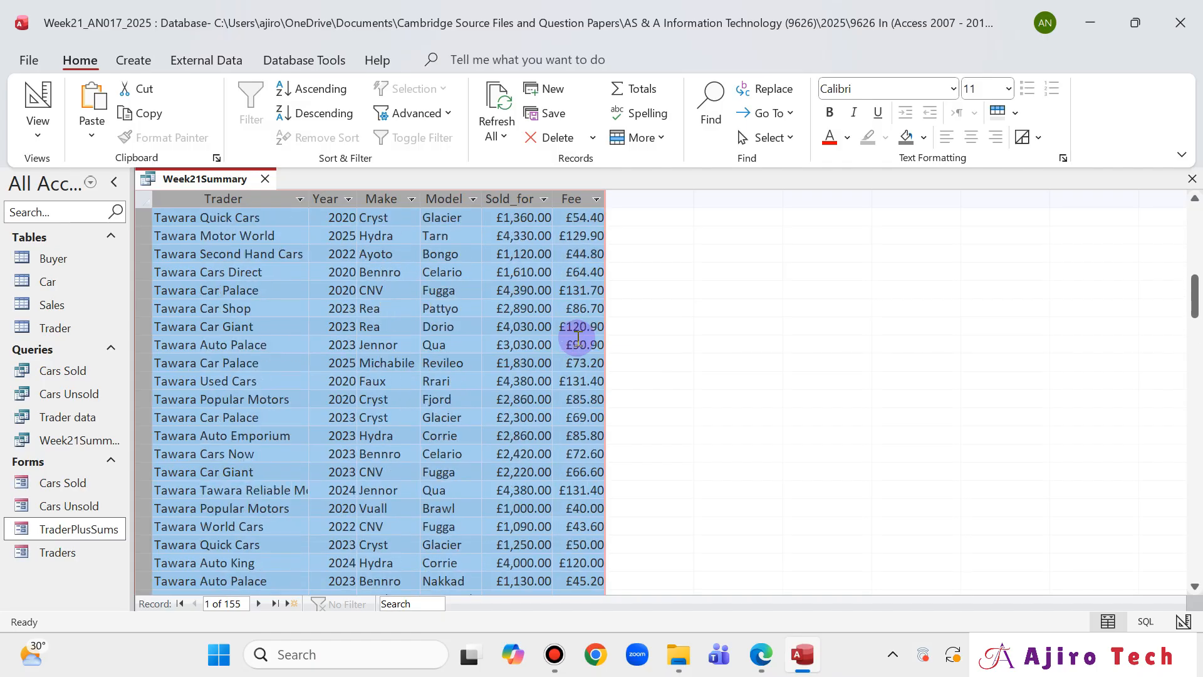
scroll(577, 339, "down", 20)
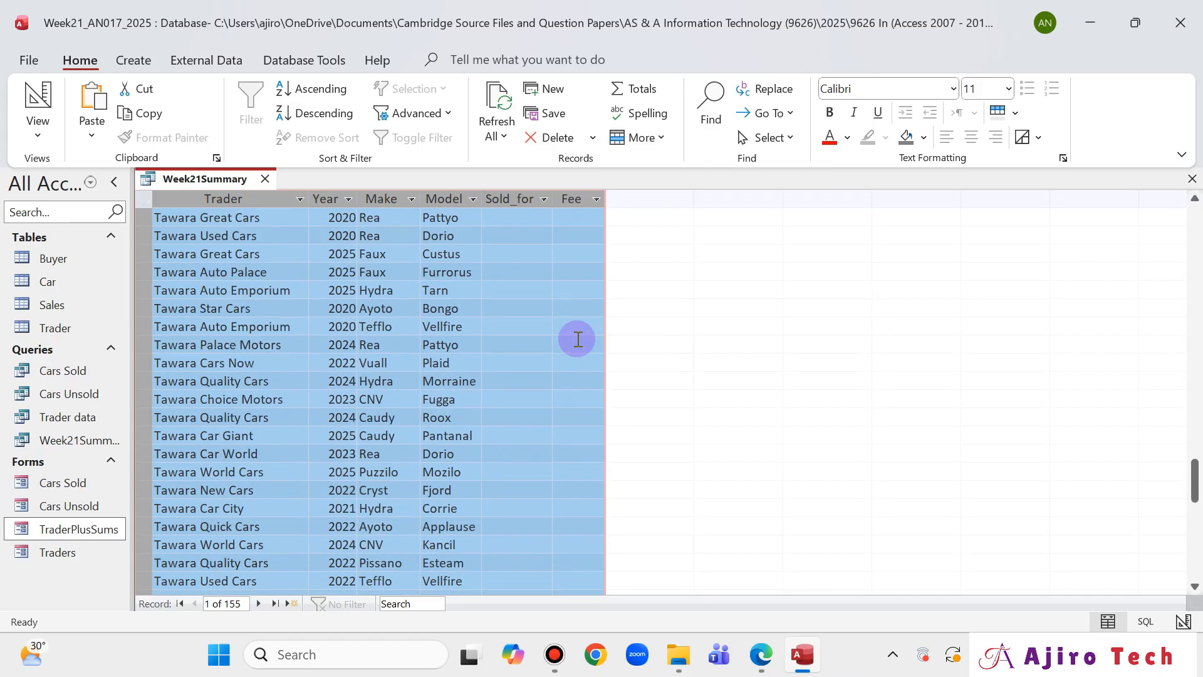
scroll(577, 339, "up", 10)
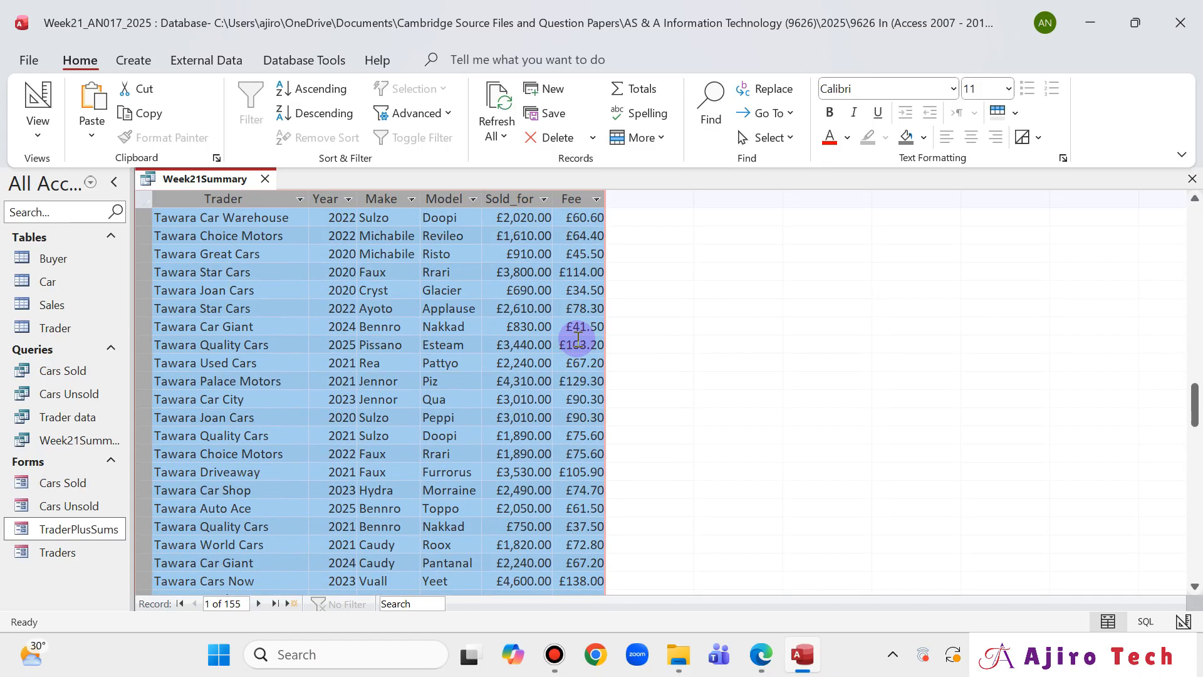
scroll(577, 339, "up", 20)
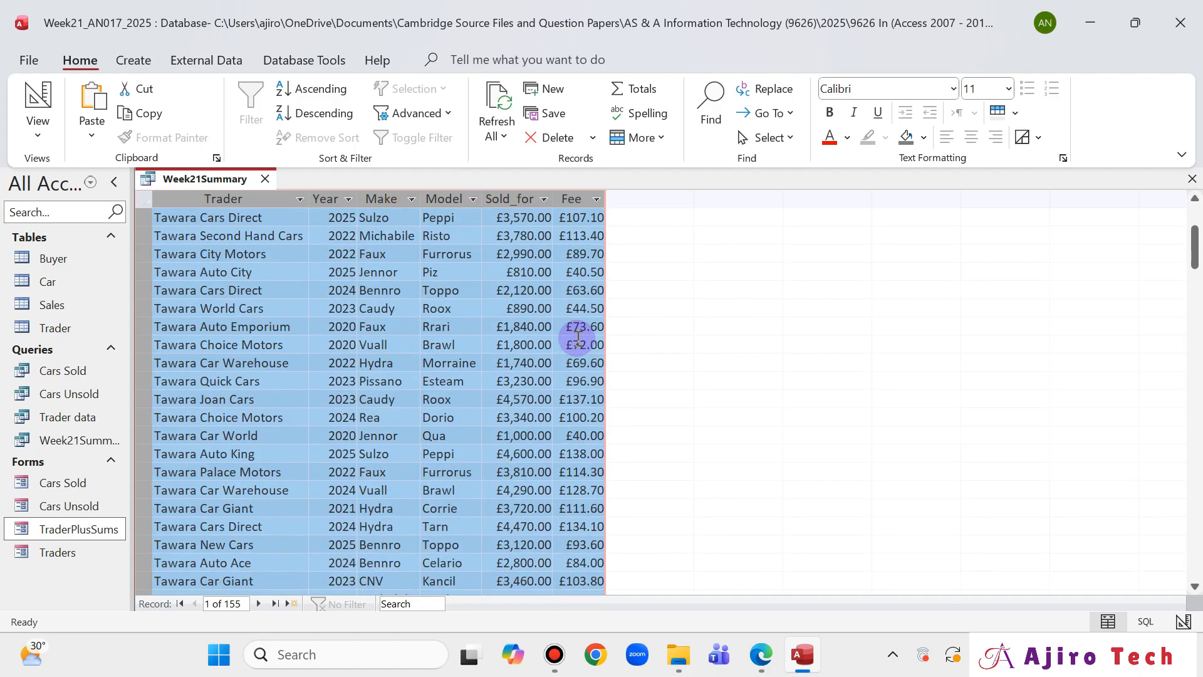
scroll(577, 339, "up", 3)
- Draw a box around the words "sold for" in part (b) of the question paper
left_click(761, 654)
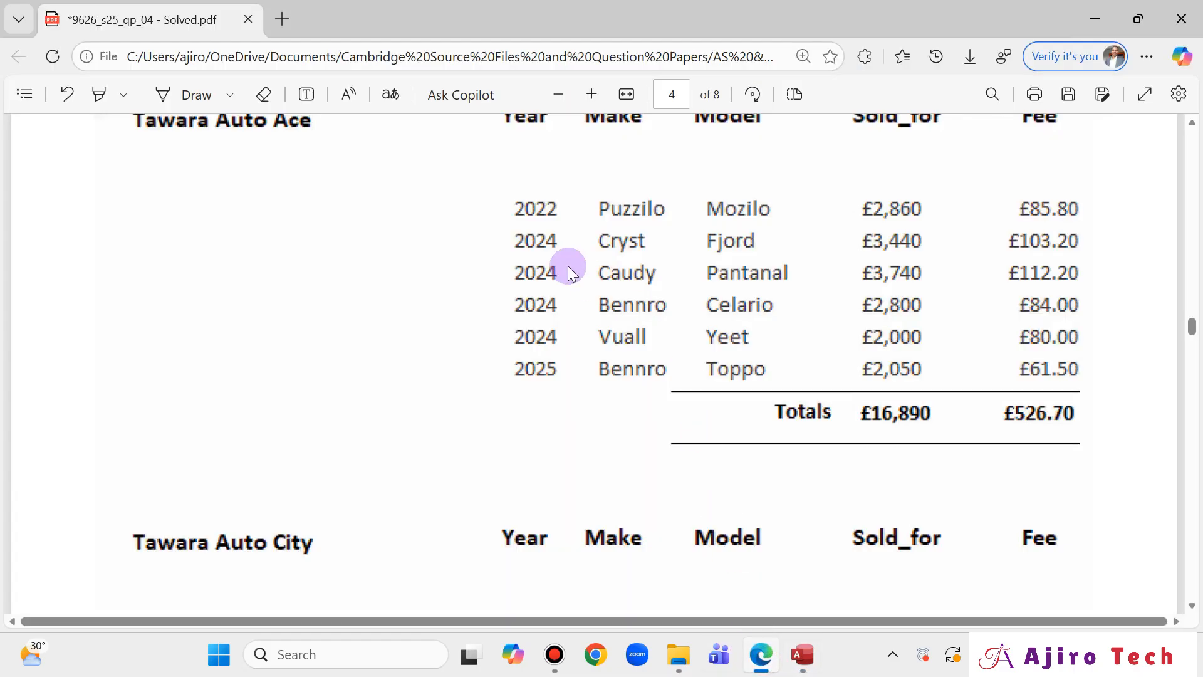
scroll(569, 271, "up", 5)
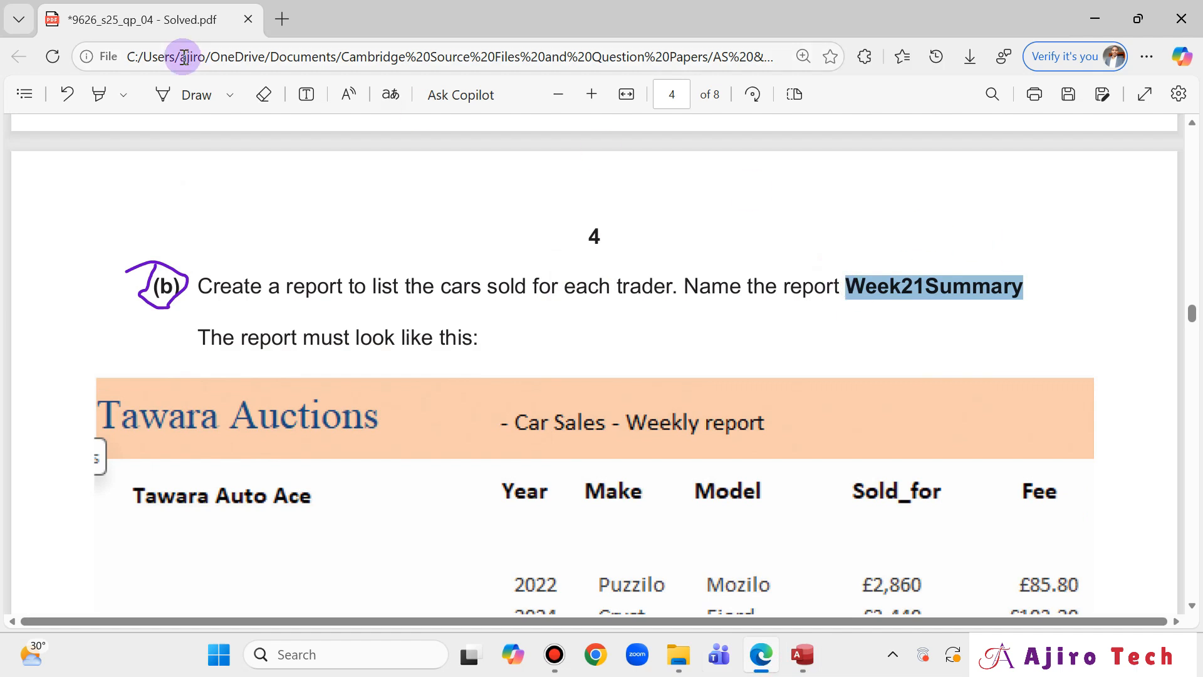
left_click(179, 99)
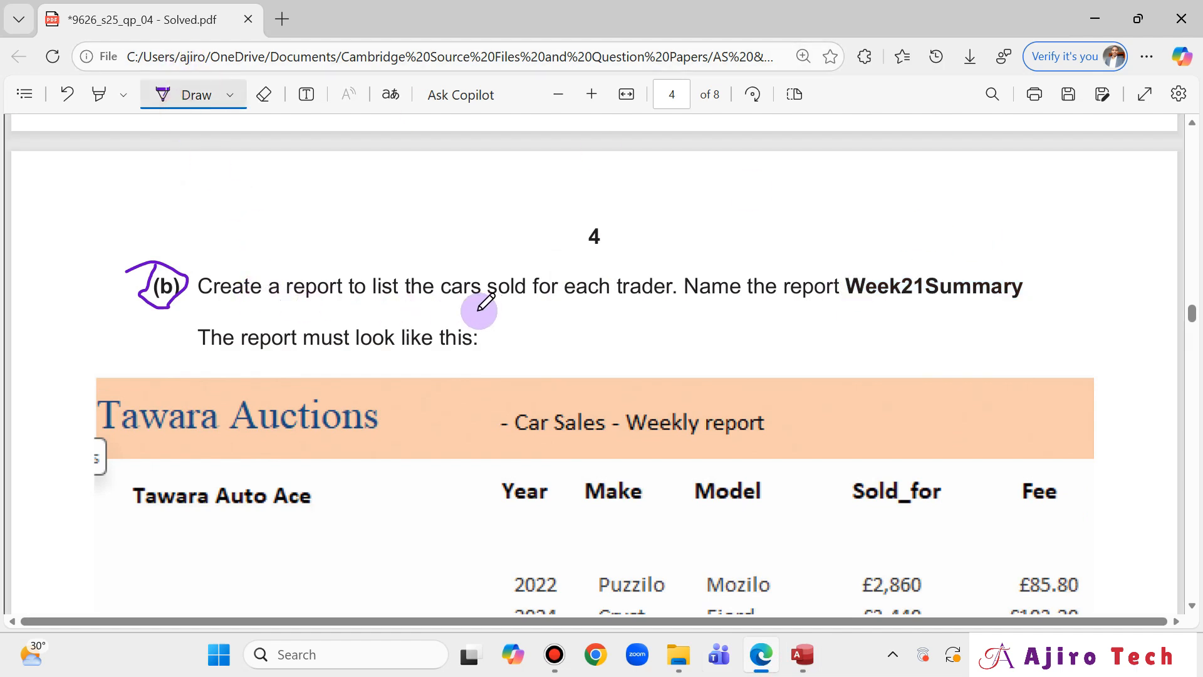
mouse_move(486, 303)
left_mouse_down()
mouse_move(552, 306)
mouse_move(520, 266)
mouse_move(481, 303)
left_mouse_up()
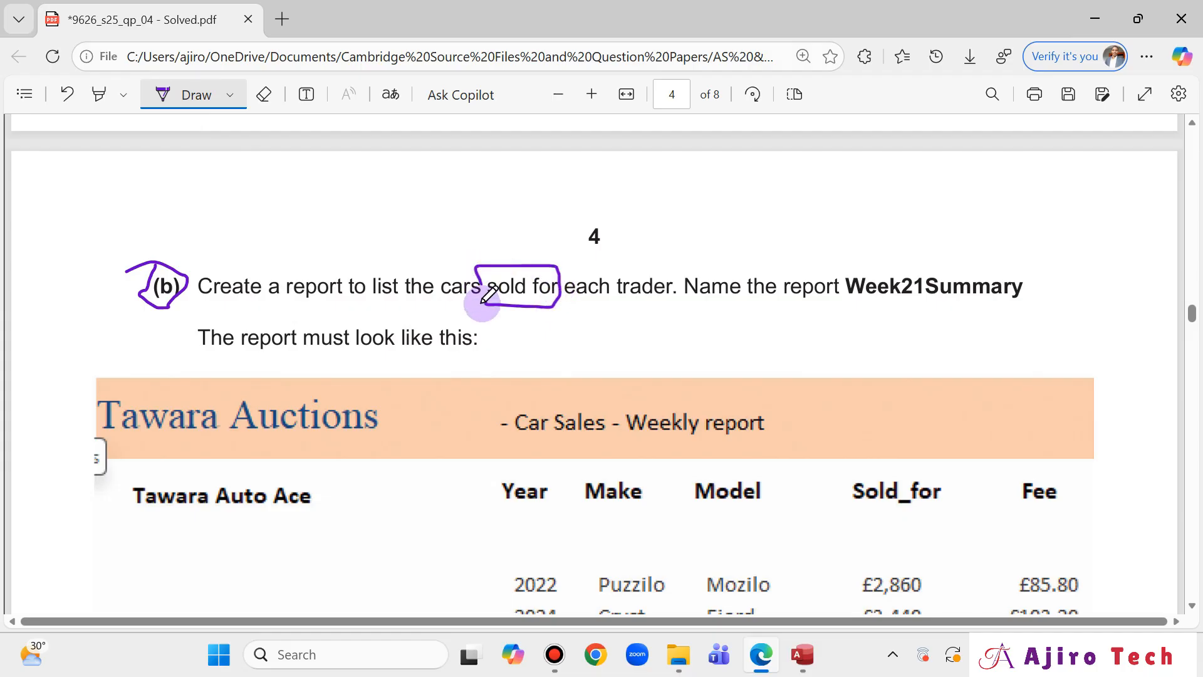
- Return to the database, set the criterion >0 on the query's Sold_for field, run it and check the listed records
left_click(802, 653)
scroll(607, 367, "down", 20)
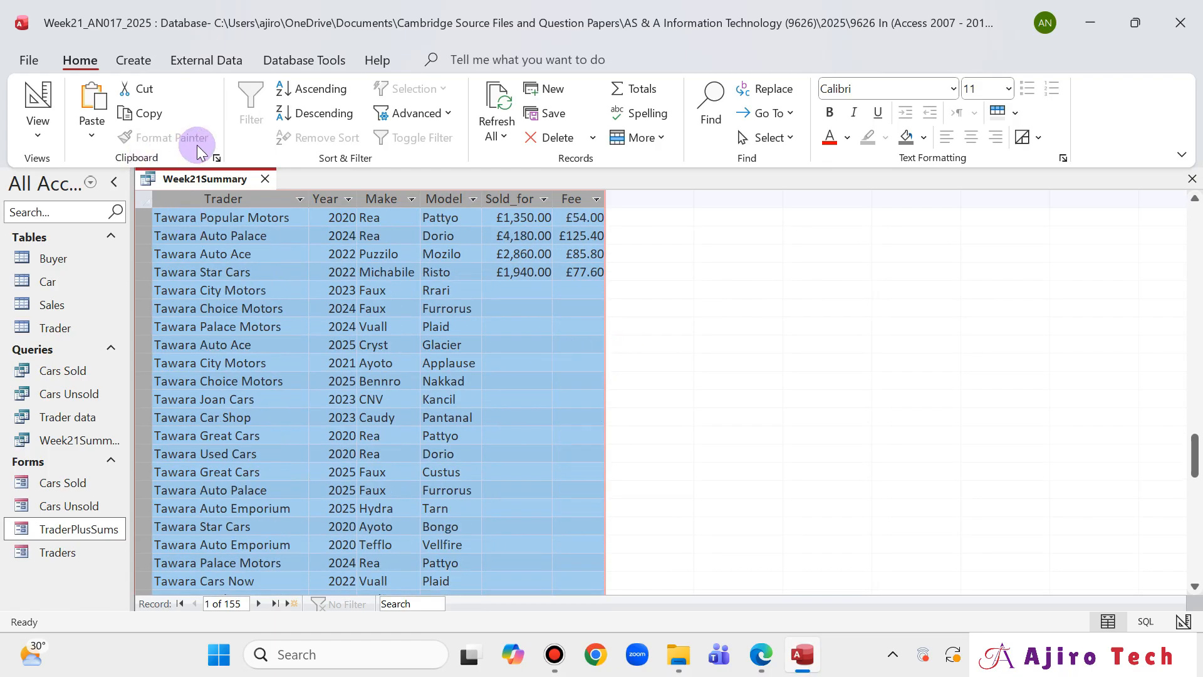
right_click(196, 183)
left_click(282, 287)
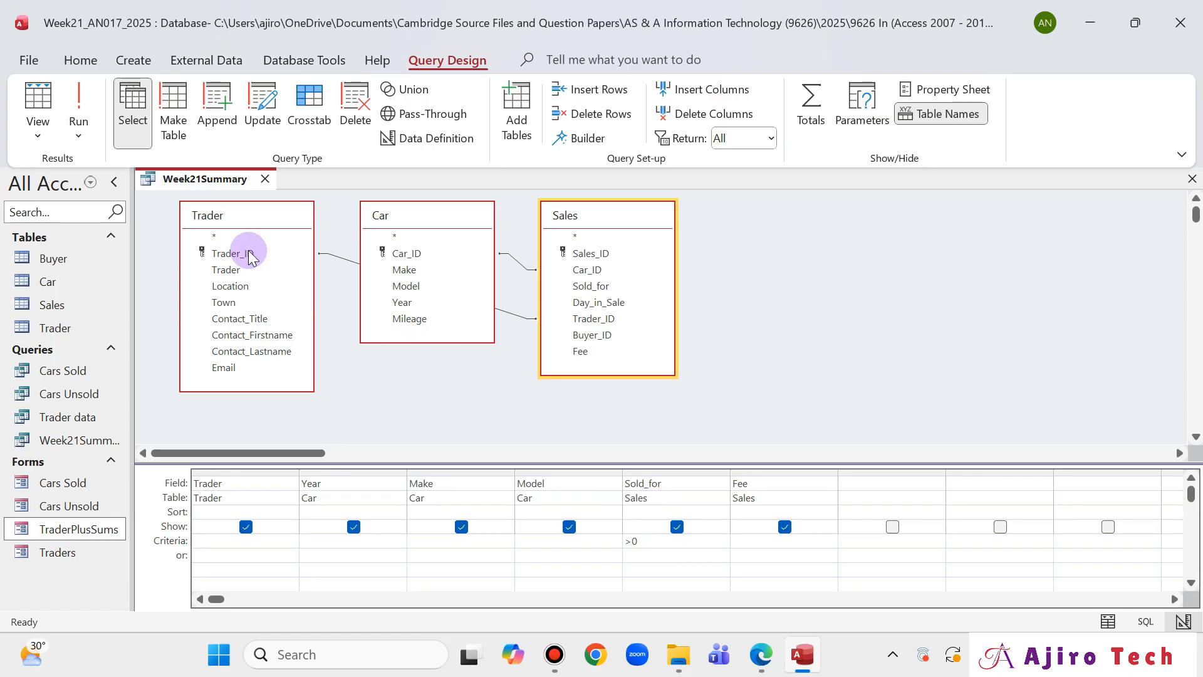
left_click(77, 95)
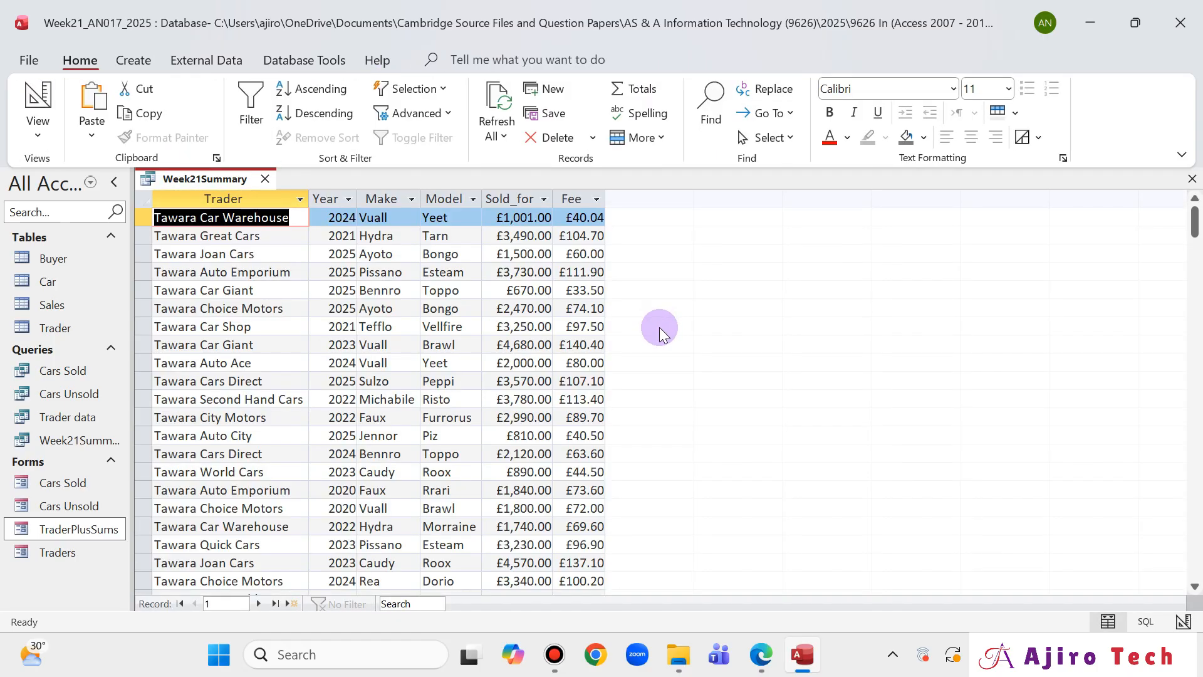
scroll(537, 349, "down", 20)
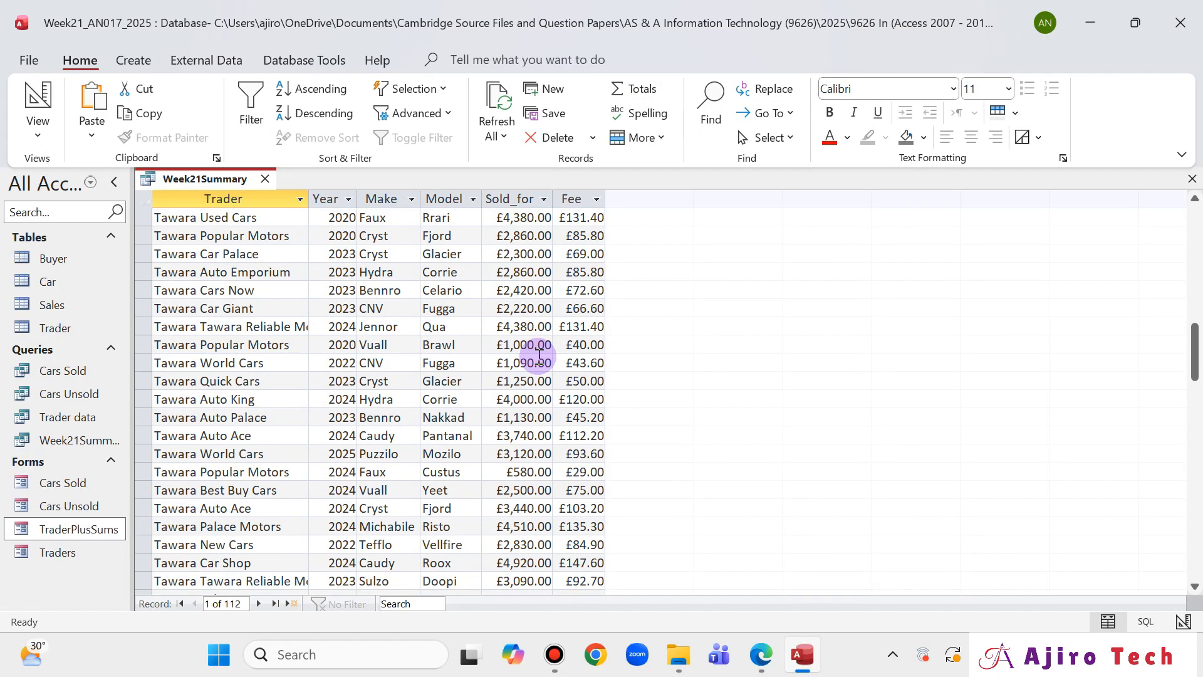
scroll(537, 357, "up", 7)
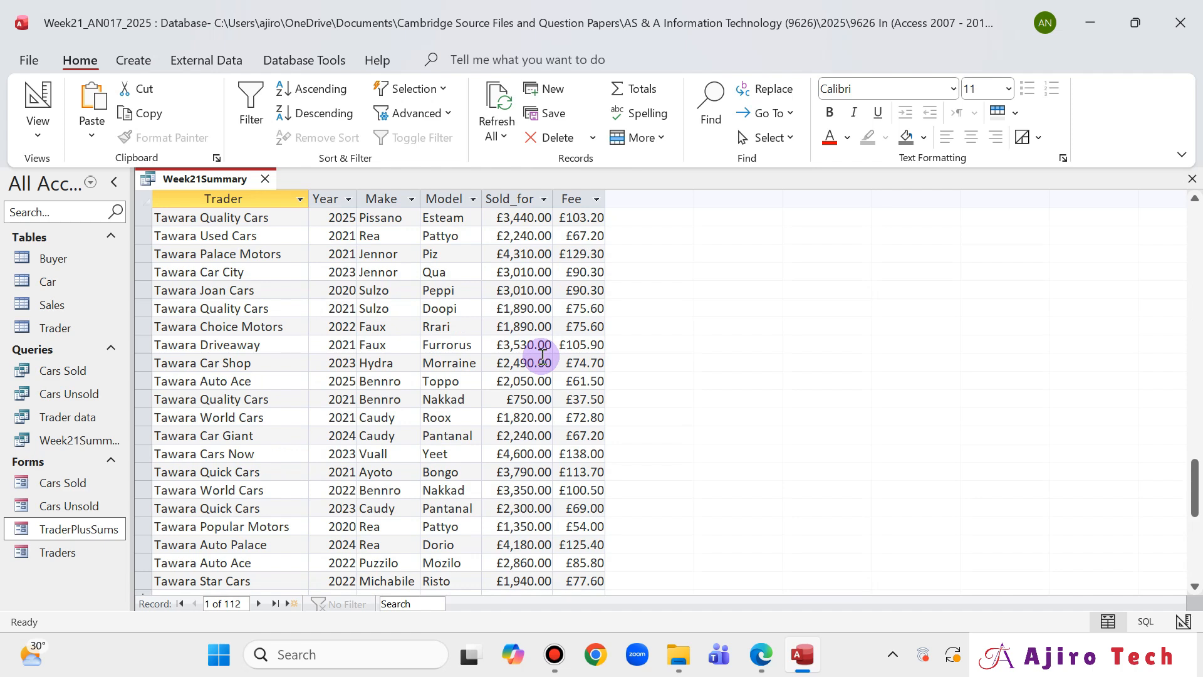
- Save the changes to the Week21Summary query and close it
right_click(228, 180)
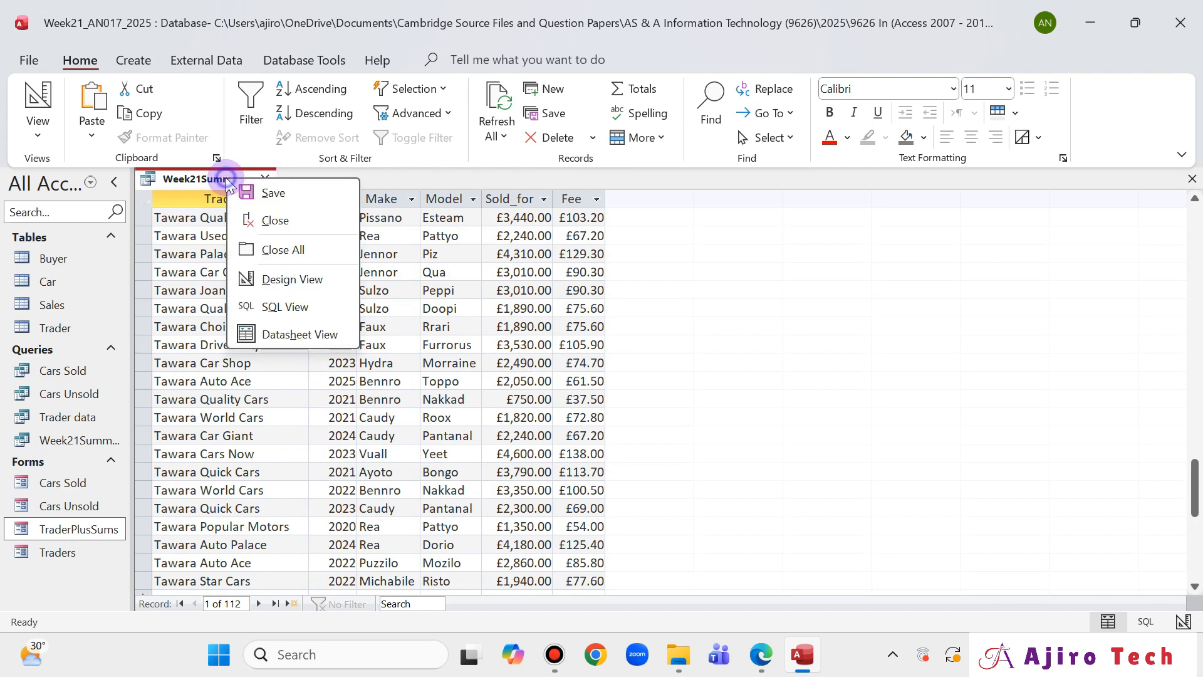
left_click(263, 193)
left_click(264, 180)
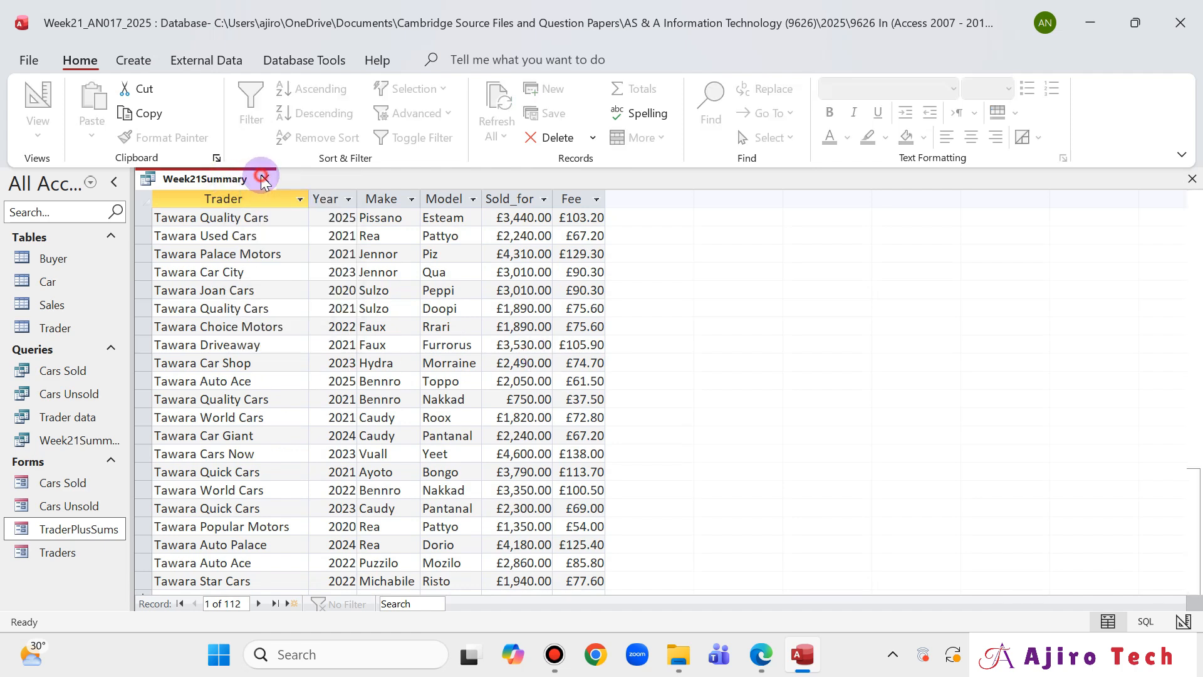
- Start a Report Wizard report based on the Week21Summary query and include all of its fields
left_click(149, 63)
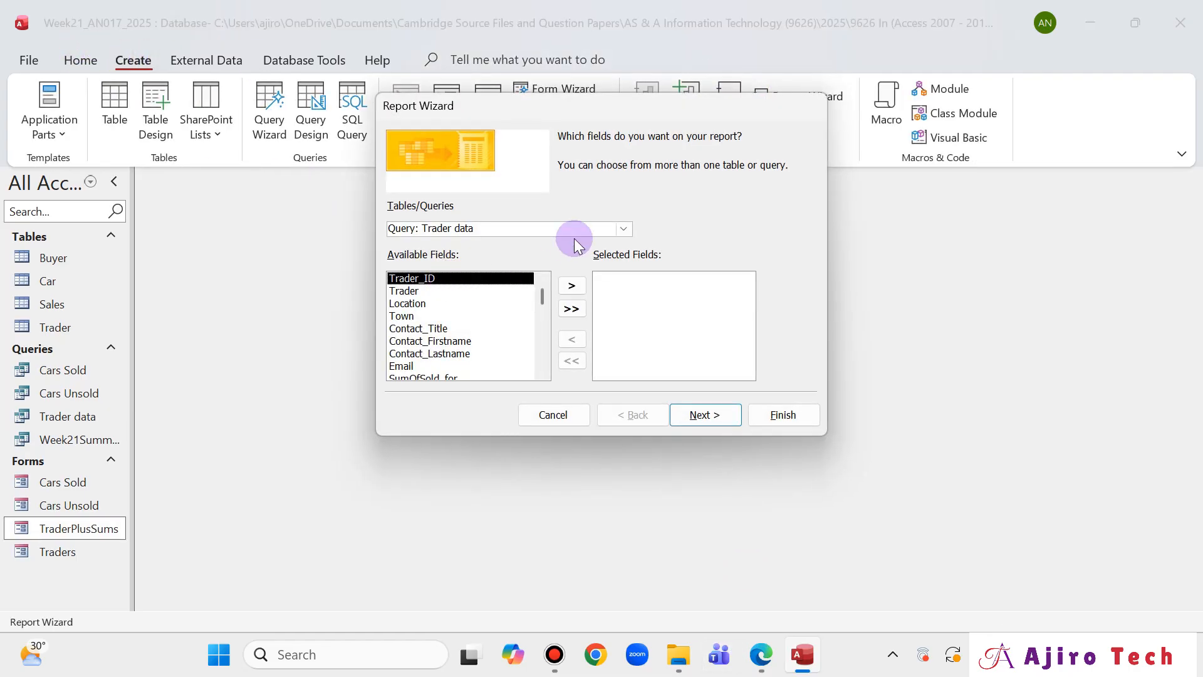
left_click(620, 229)
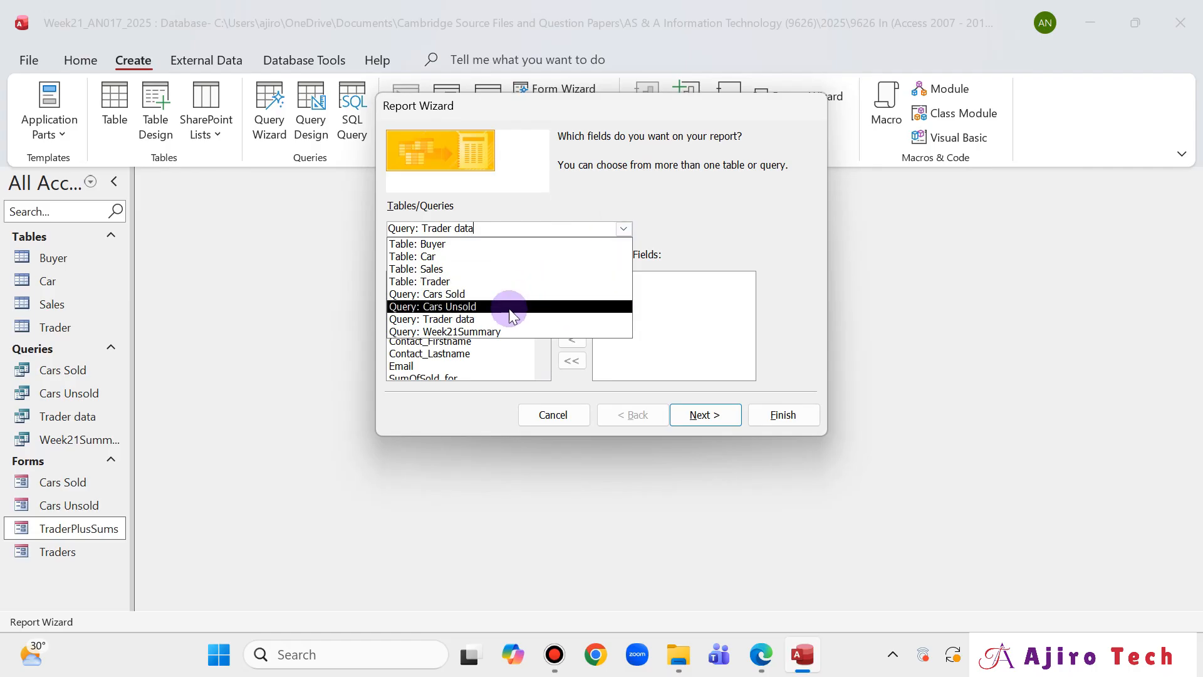
left_click(501, 331)
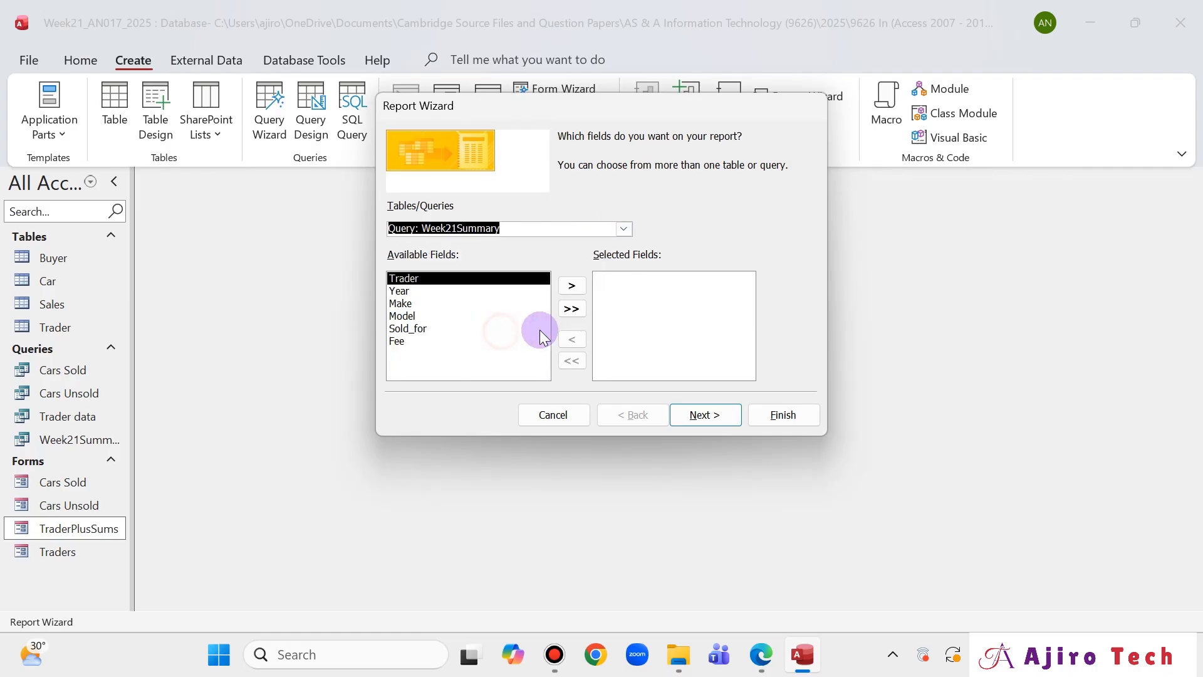
left_click(572, 309)
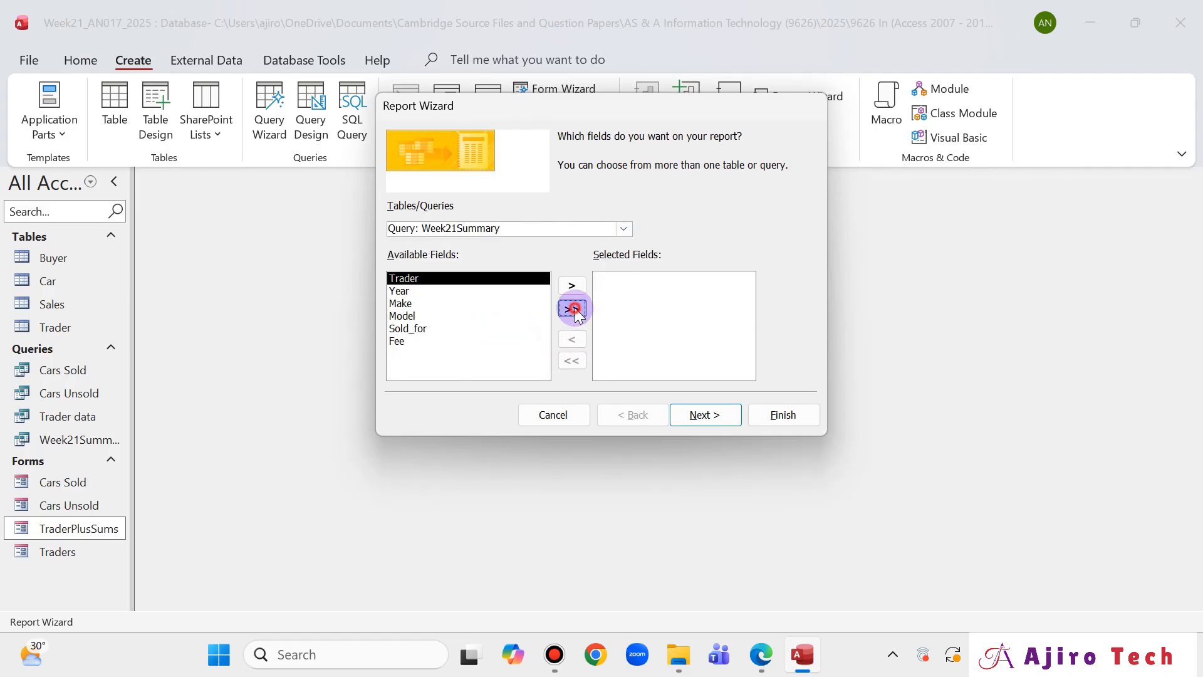
left_click(718, 419)
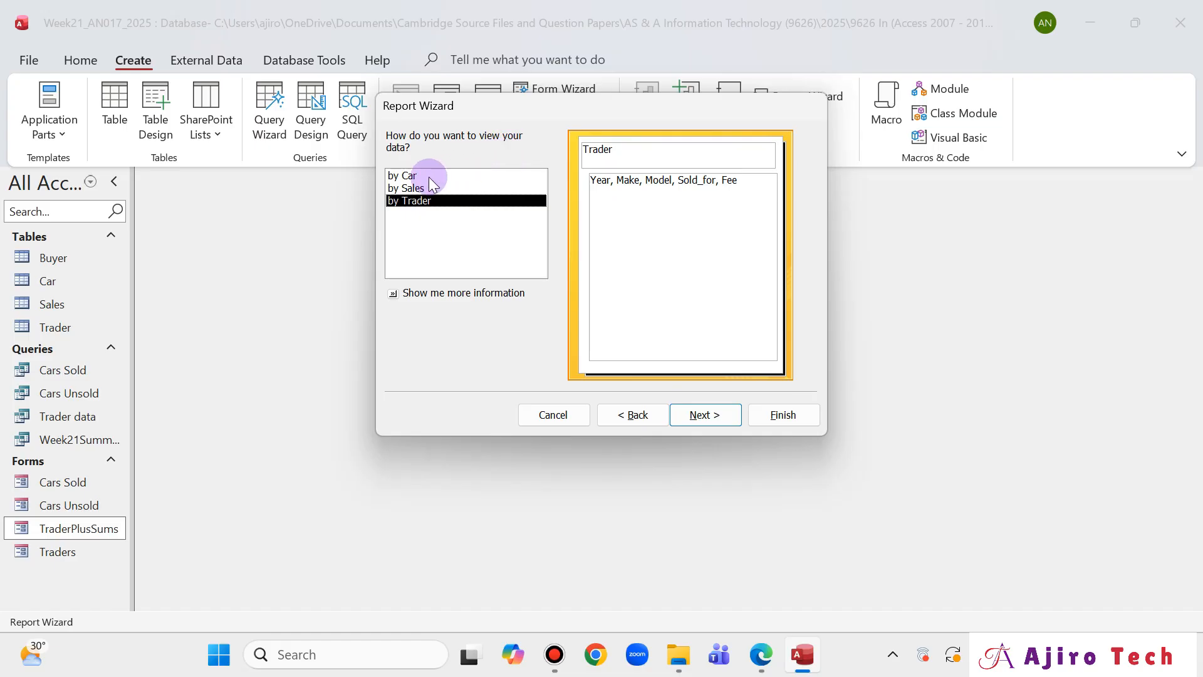
- Choose to view the report data by Sales and add Trader as the grouping level
left_click(412, 176)
left_click(413, 188)
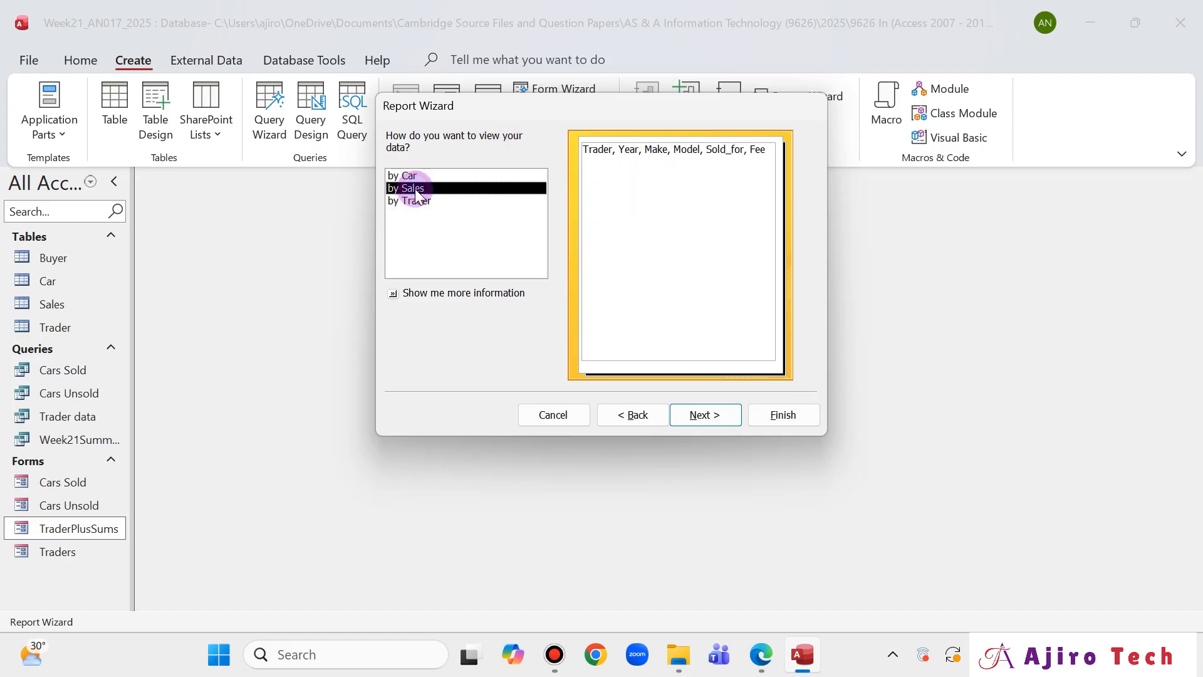
left_click(716, 421)
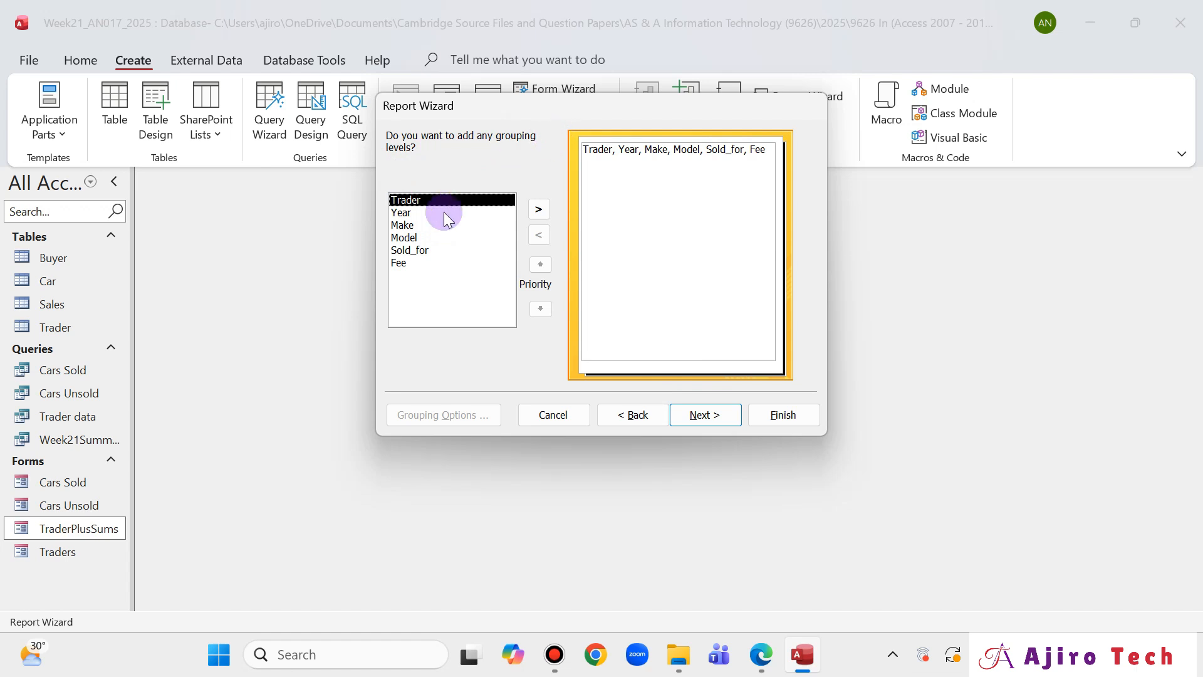
left_click(539, 208)
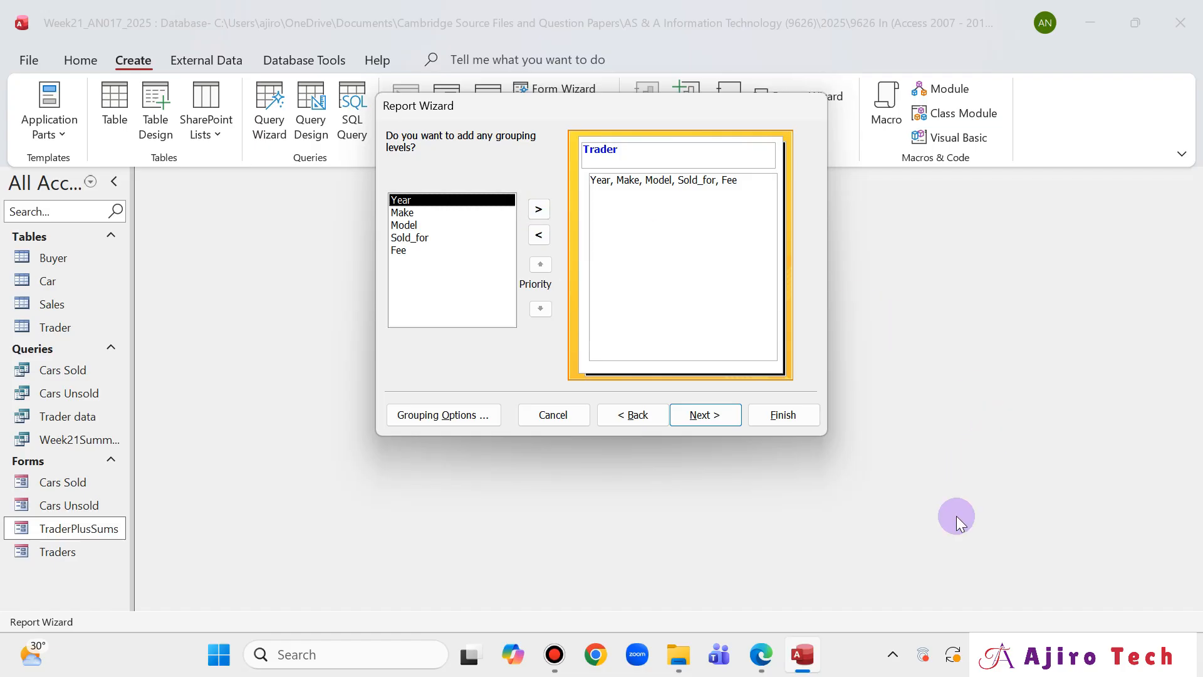
- Compare the grouping with the sample report in the question paper and accept Trader as the only grouping level in the wizard
left_click(760, 654)
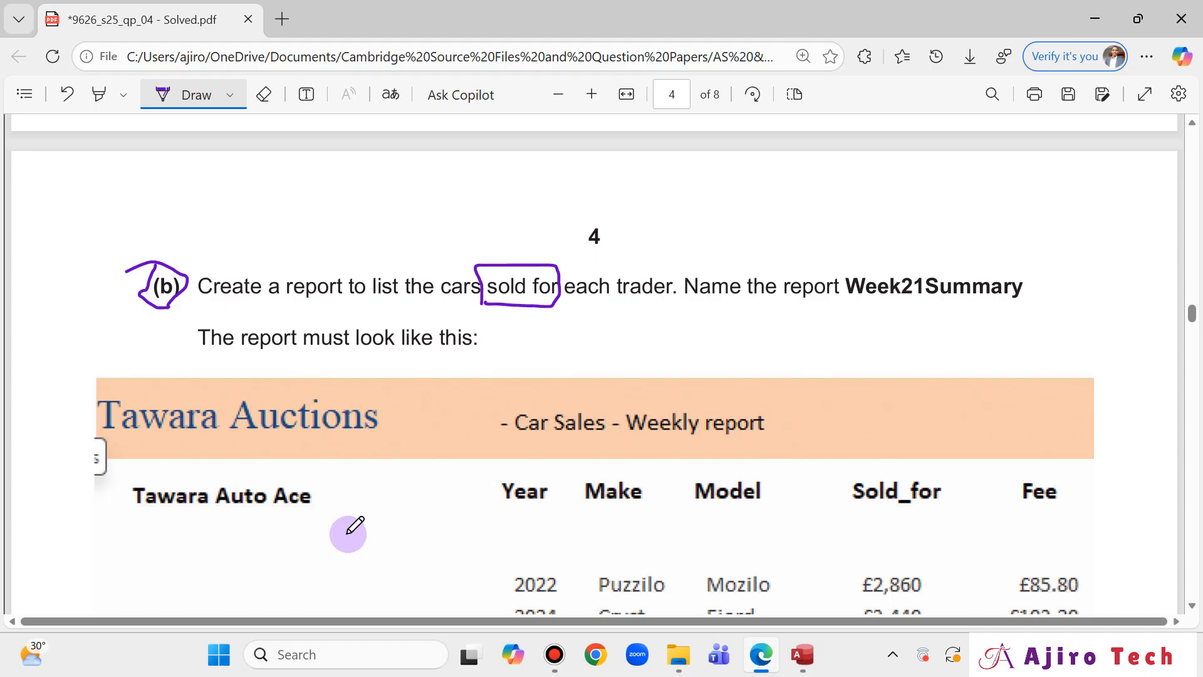
scroll(370, 491, "down", 5)
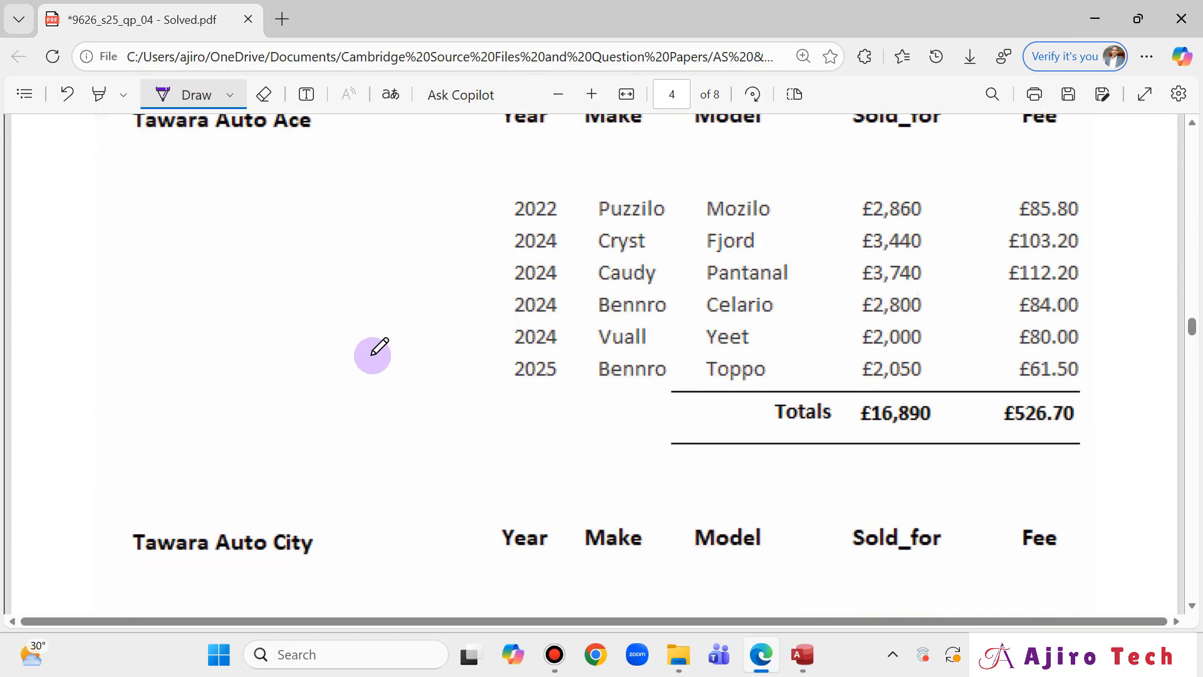
scroll(385, 324, "up", 1)
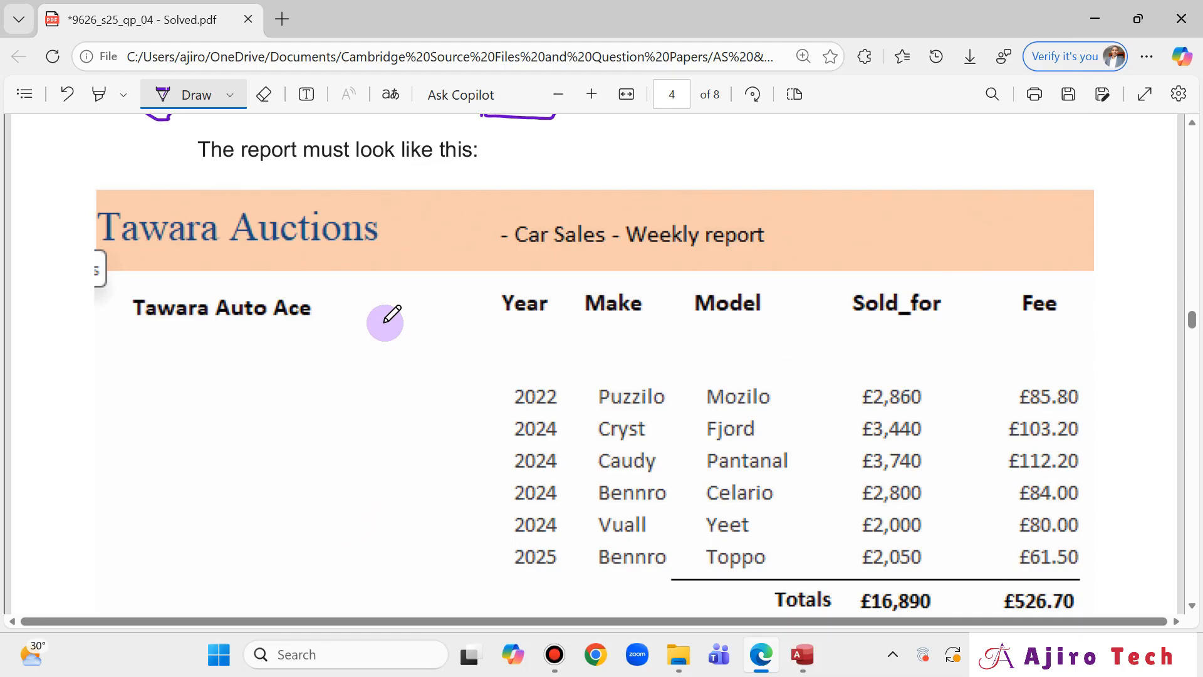
left_click(804, 655)
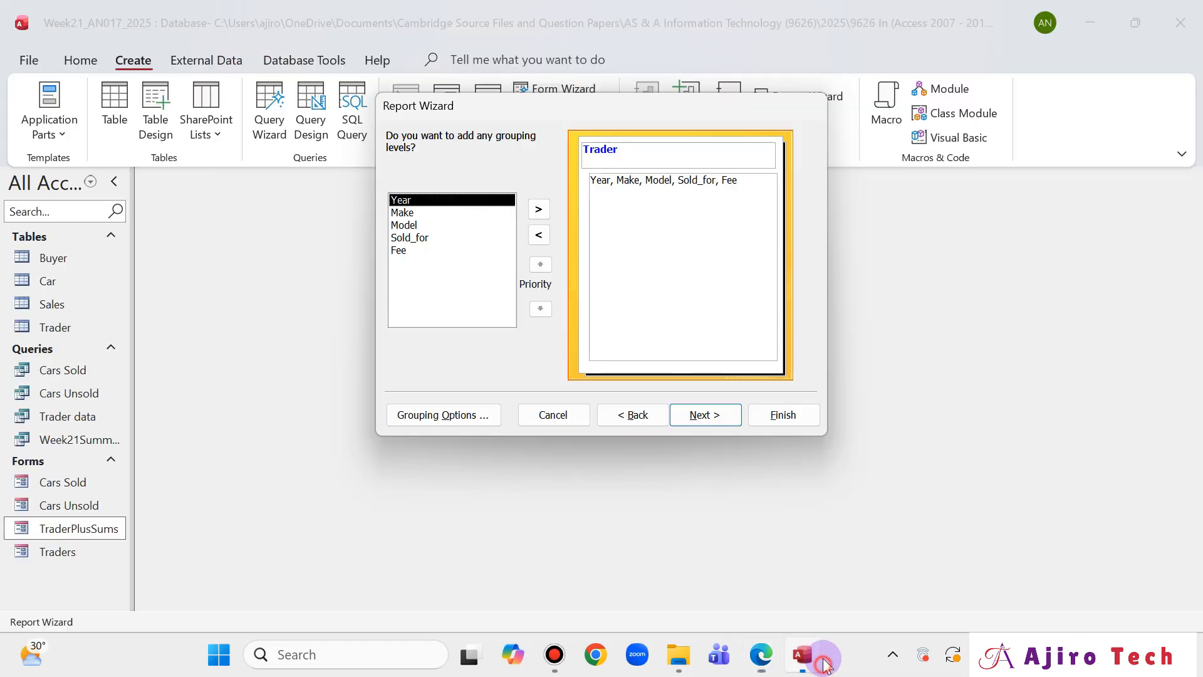
left_click(678, 418)
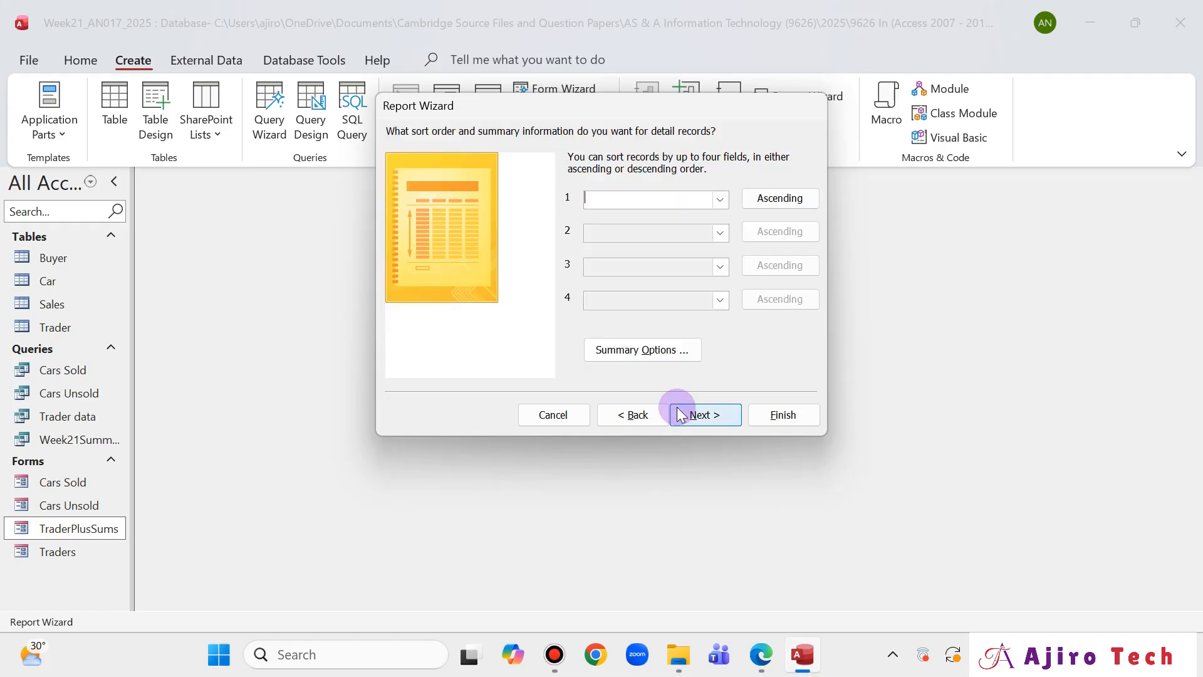
- Check the record order in the question paper's sample report and sort the wizard's detail records by Year in ascending order
left_click(762, 658)
scroll(765, 416, "down", 2)
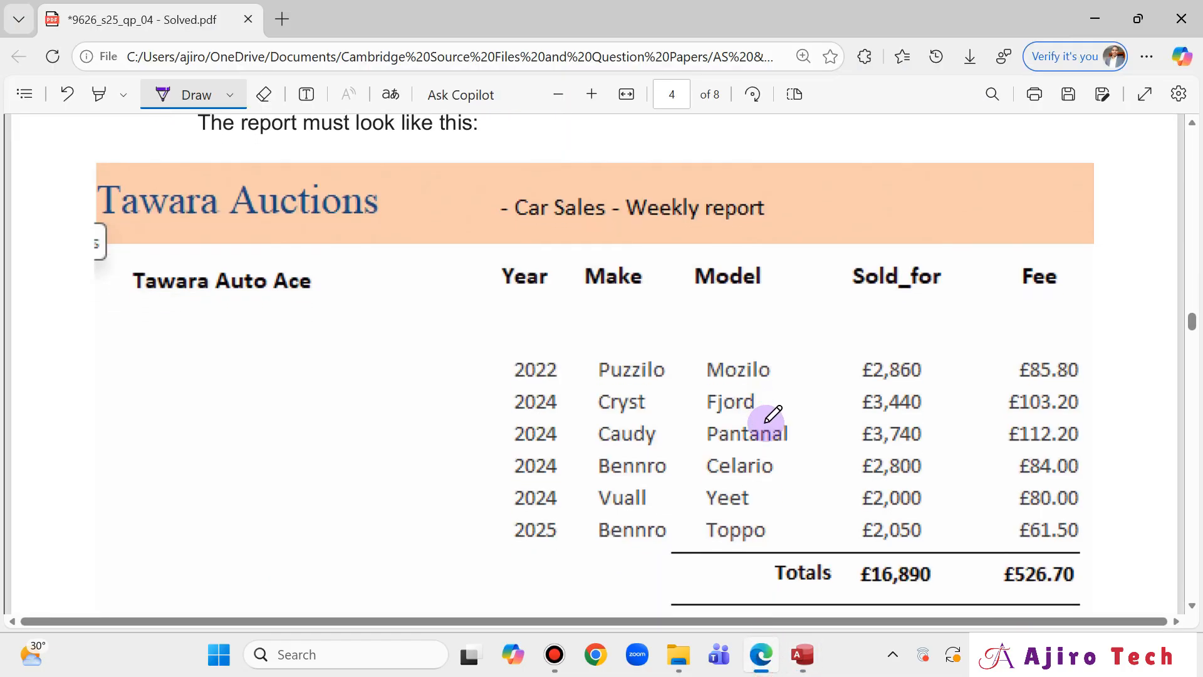
scroll(572, 401, "down", 10)
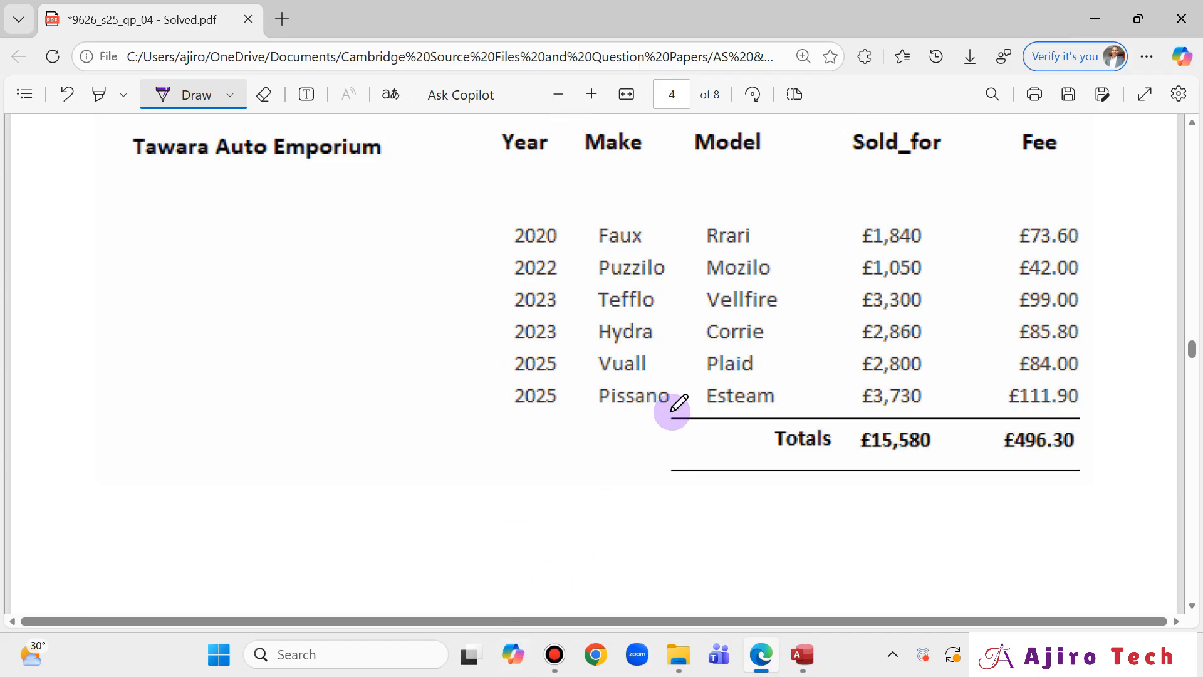
scroll(676, 413, "up", 5)
scroll(682, 415, "up", 4)
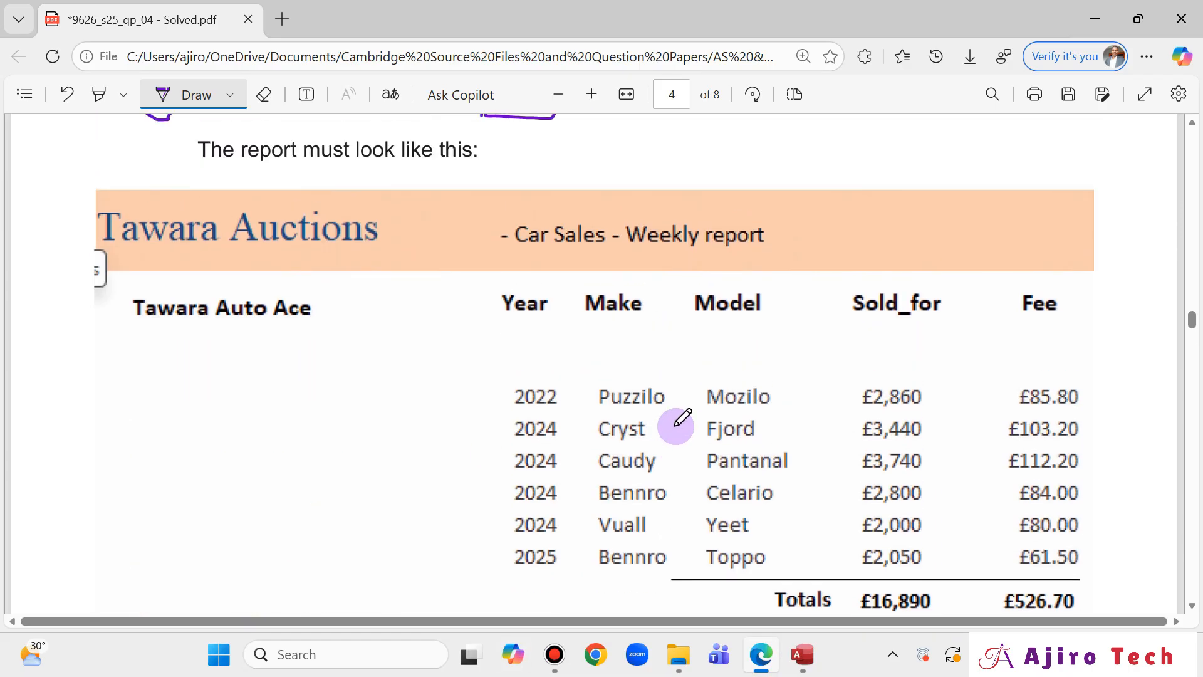
left_click(802, 654)
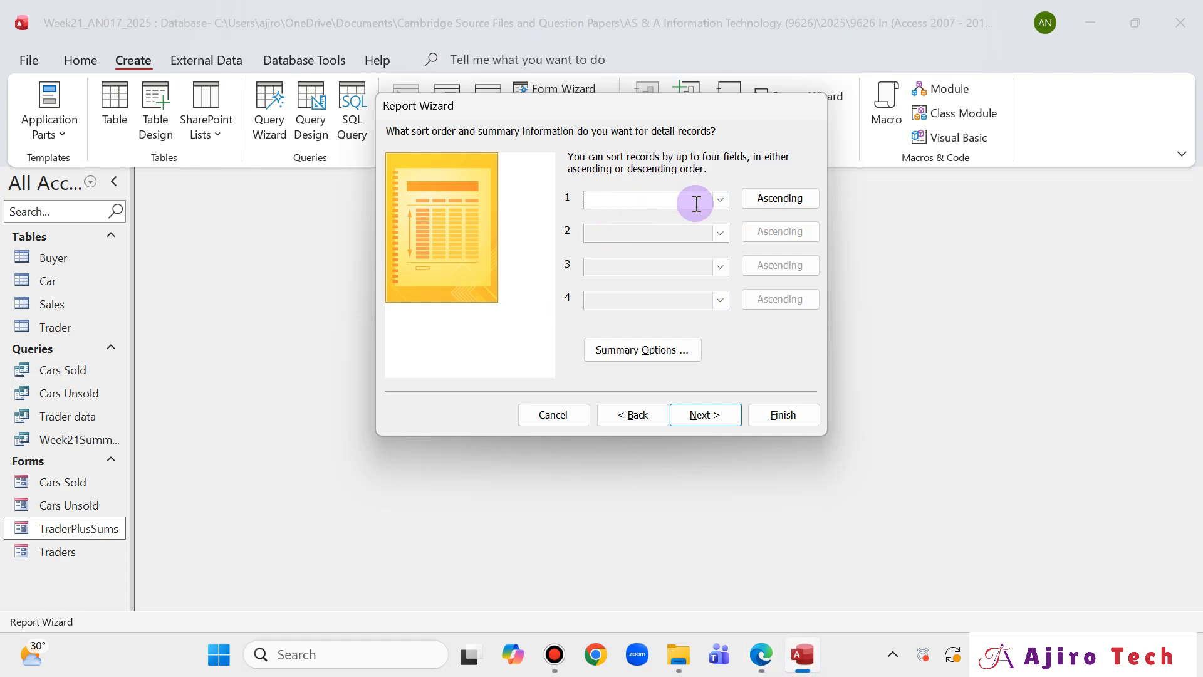
left_click(769, 655)
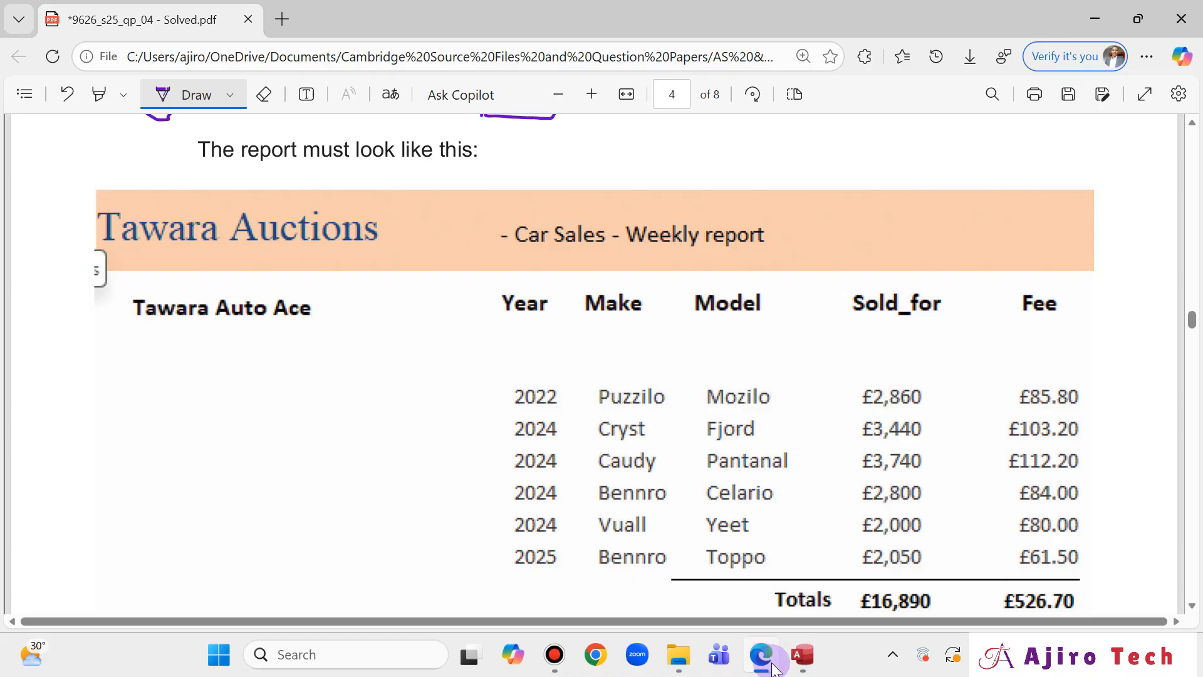
left_click(799, 657)
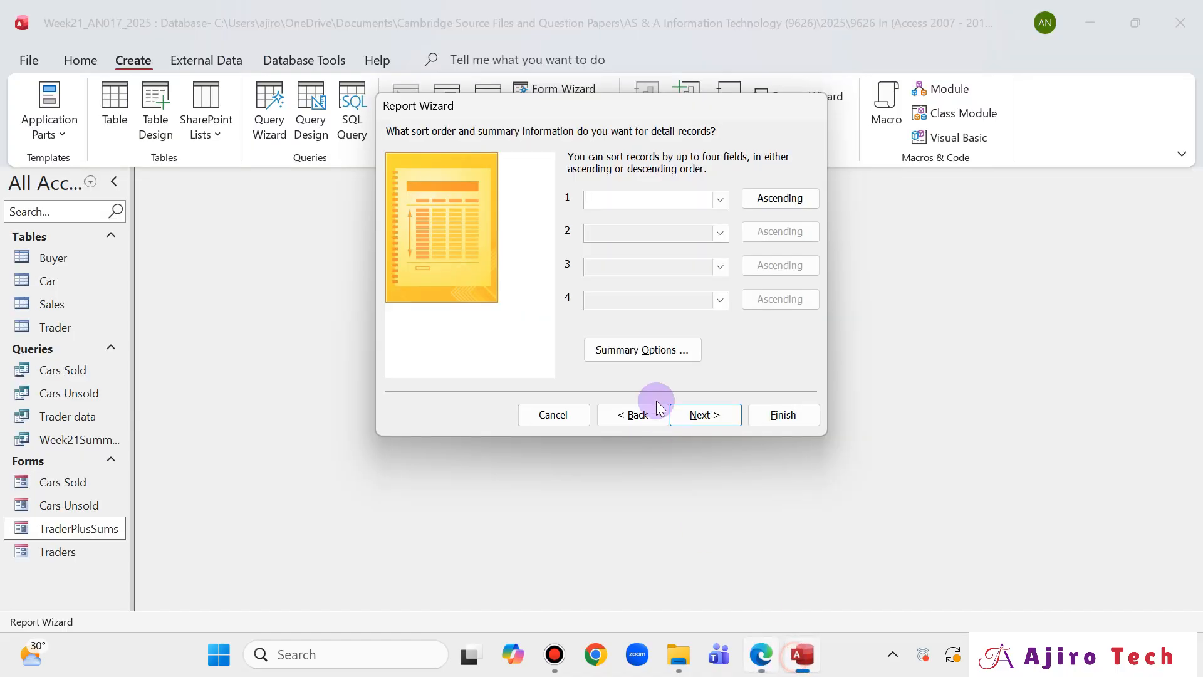
left_click(719, 199)
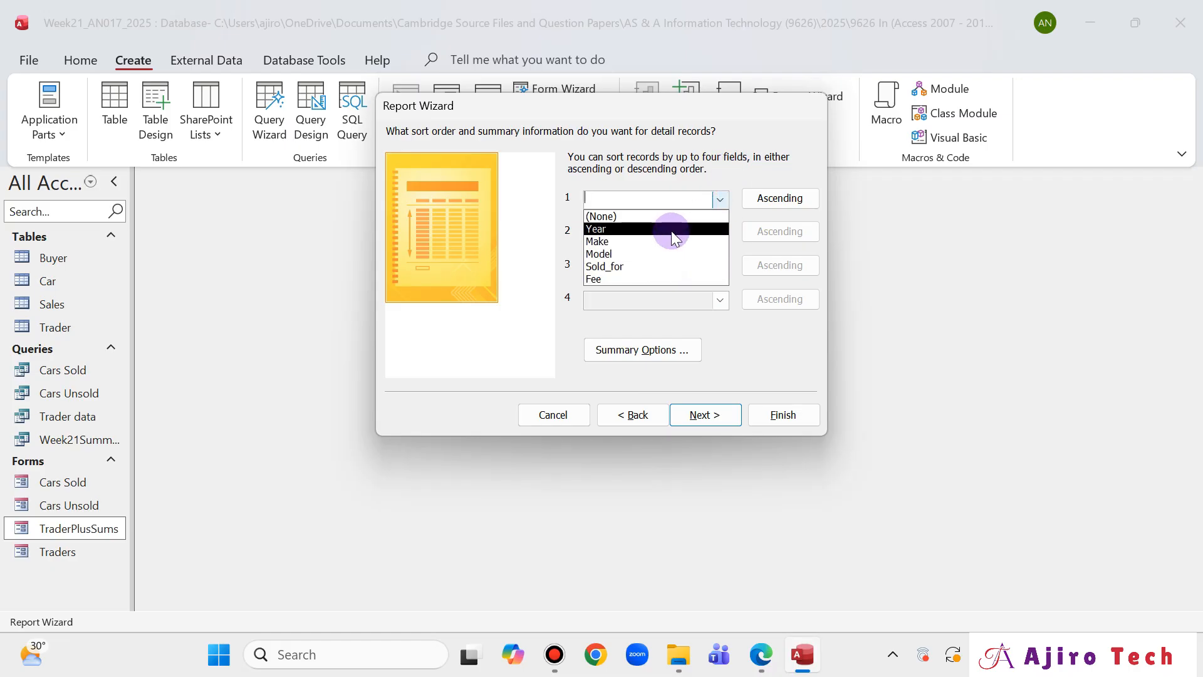
left_click(671, 231)
- Compare the Year order with each trader's list in the question paper and continue to the report wizard's layout options
left_click(761, 654)
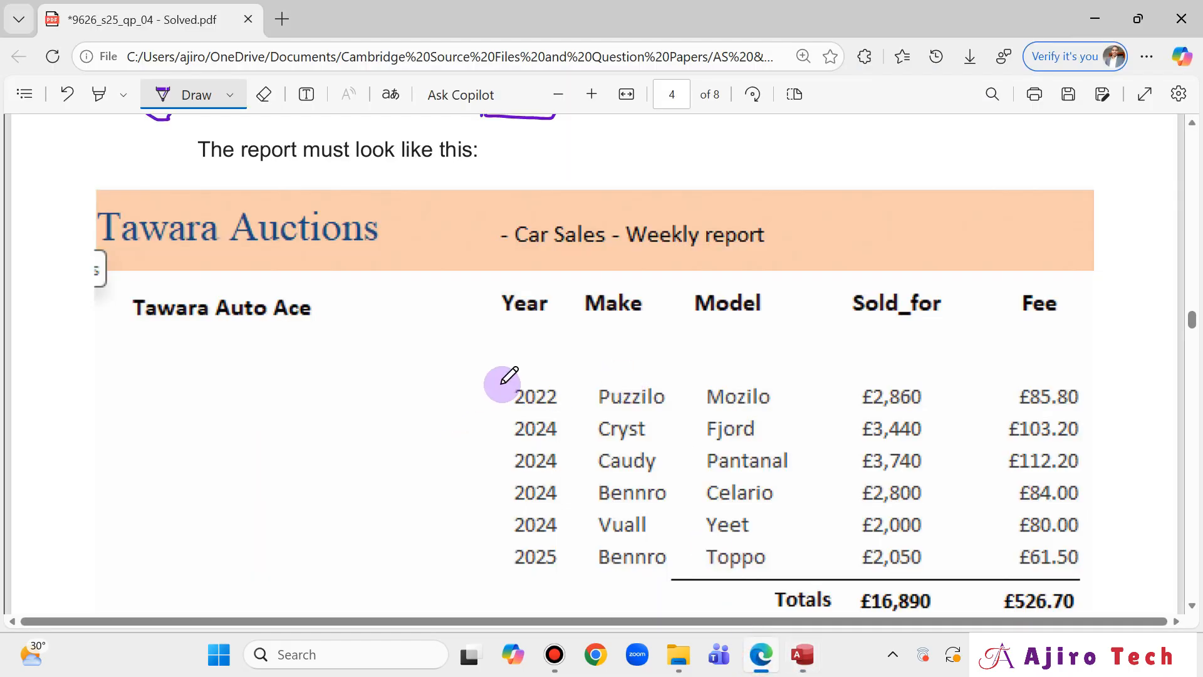
scroll(530, 415, "down", 12)
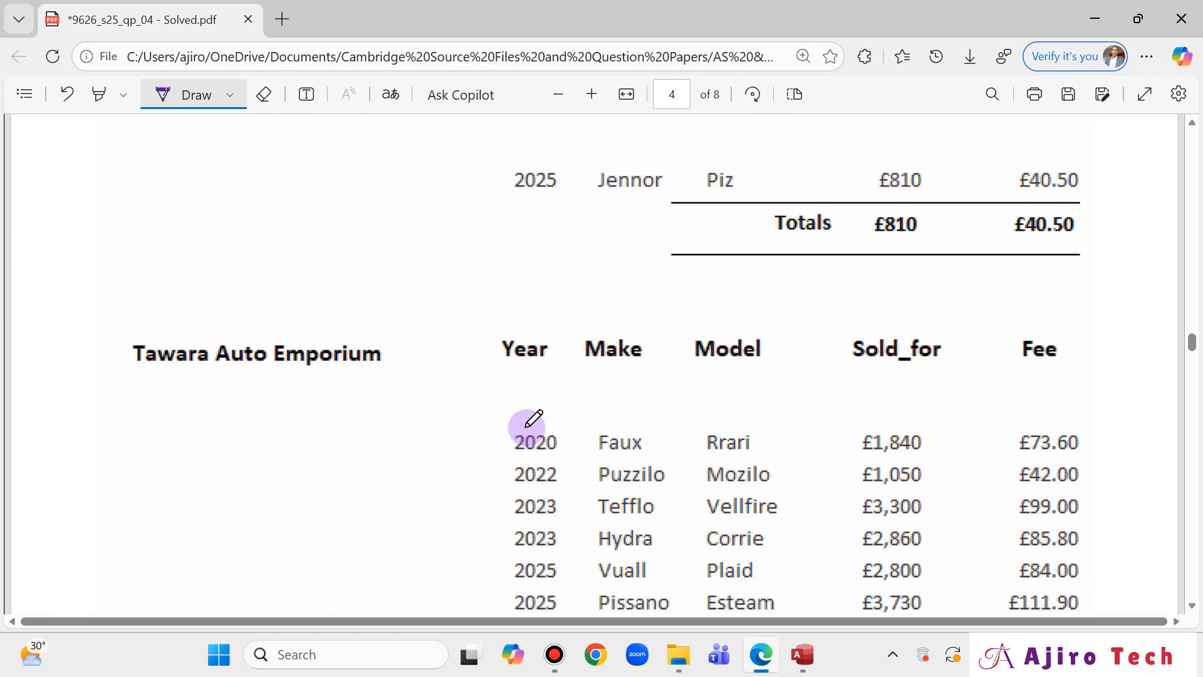
scroll(530, 421, "down", 10)
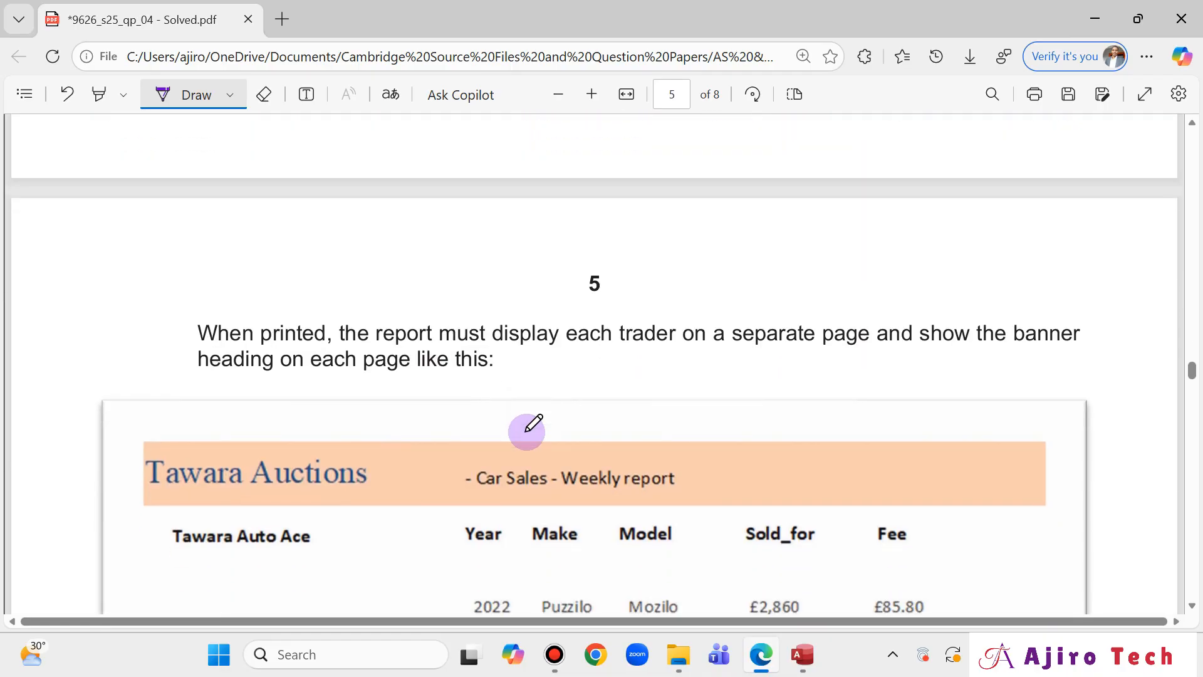
scroll(527, 431, "up", 10)
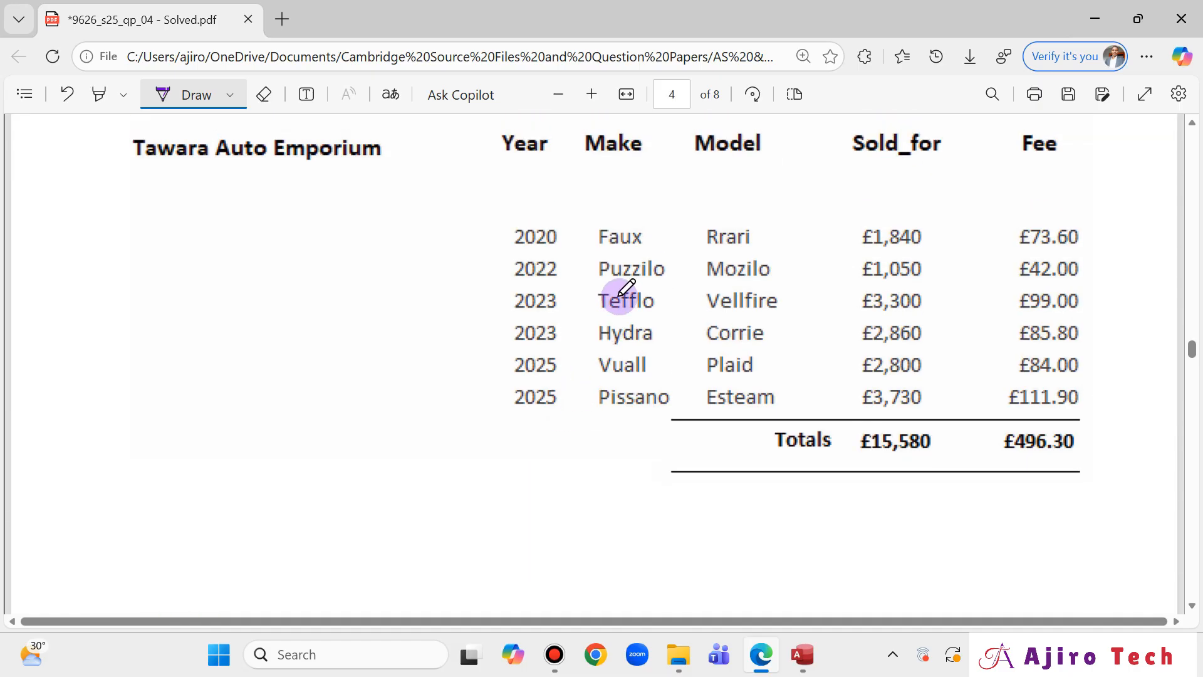
scroll(635, 246, "up", 15)
scroll(592, 476, "down", 5)
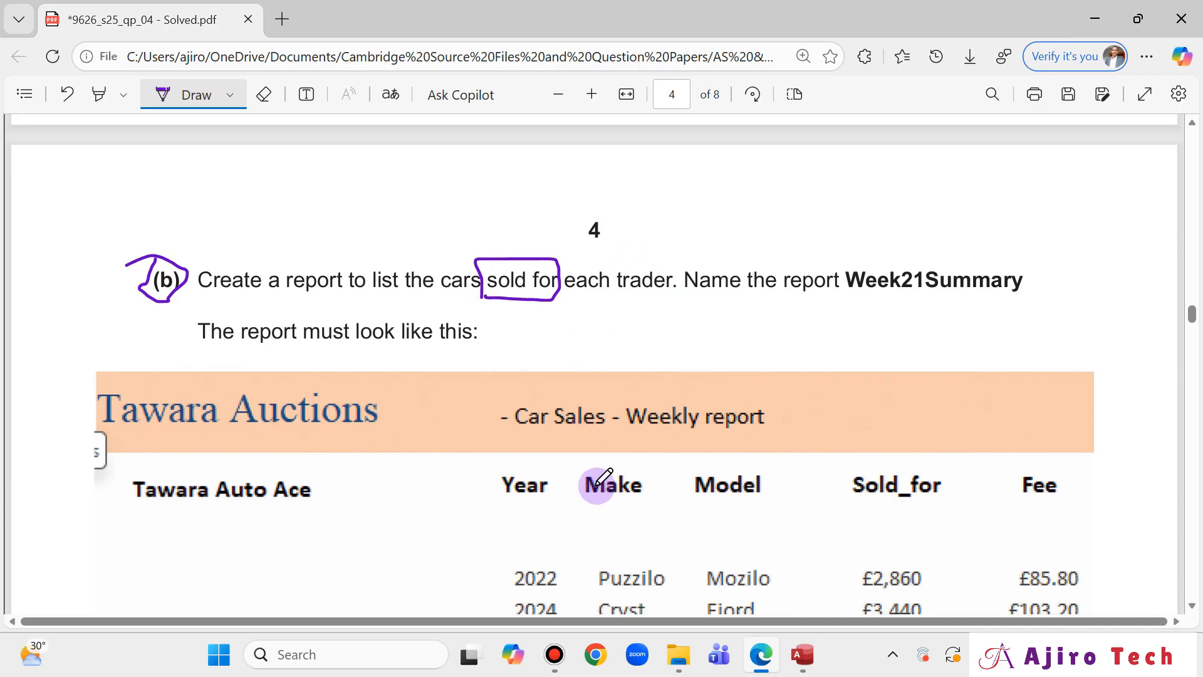
left_click(806, 645)
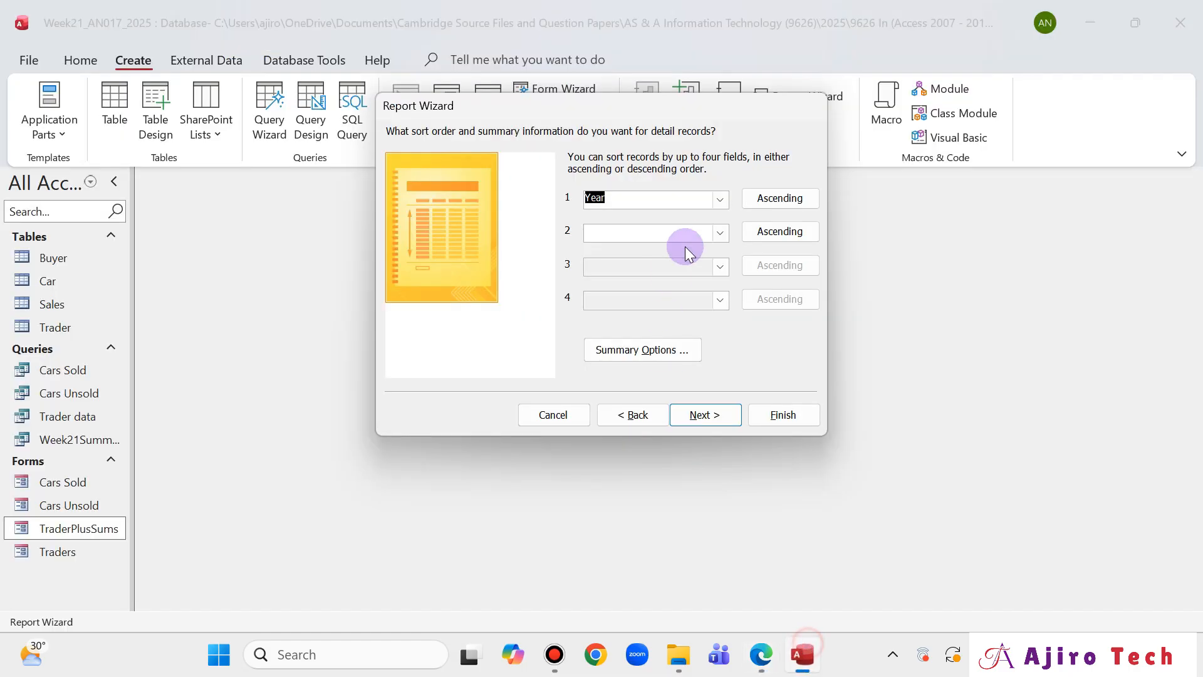
left_click(722, 409)
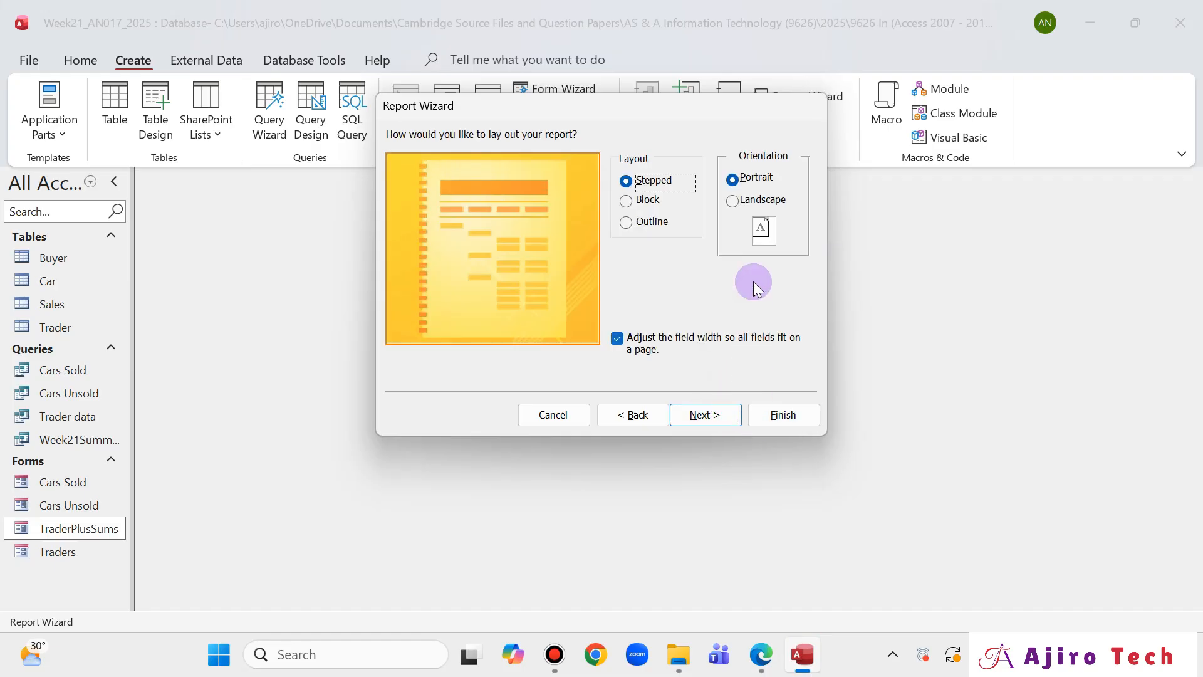
left_click(760, 652)
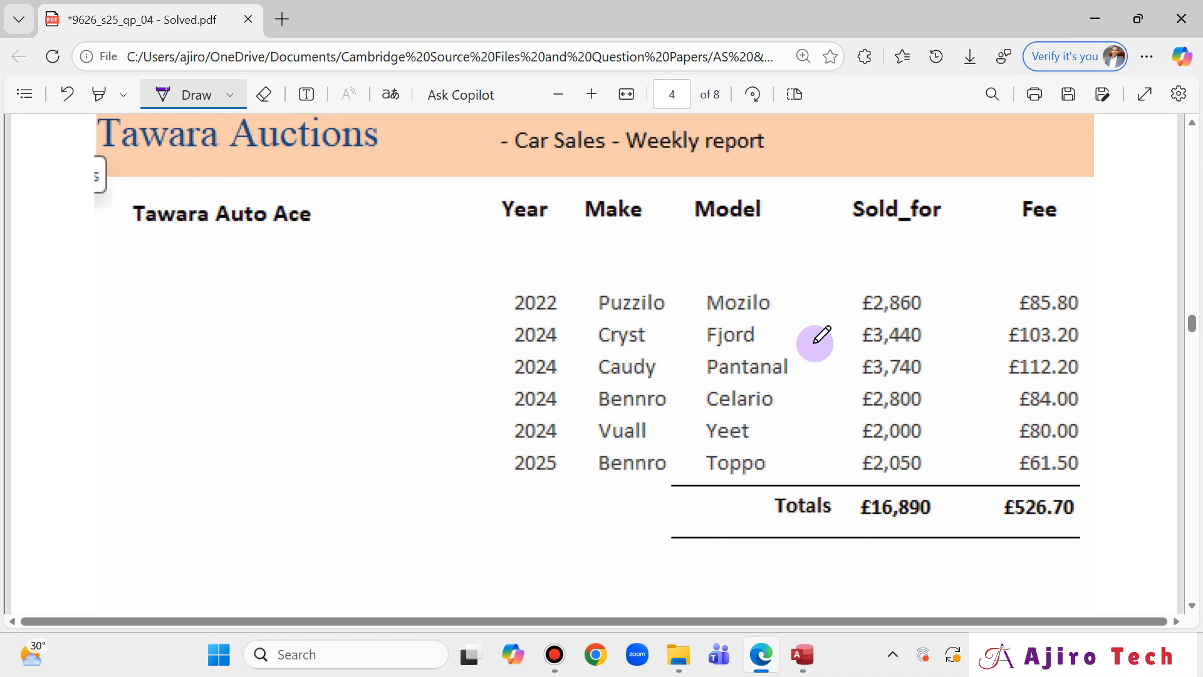
left_click(802, 654)
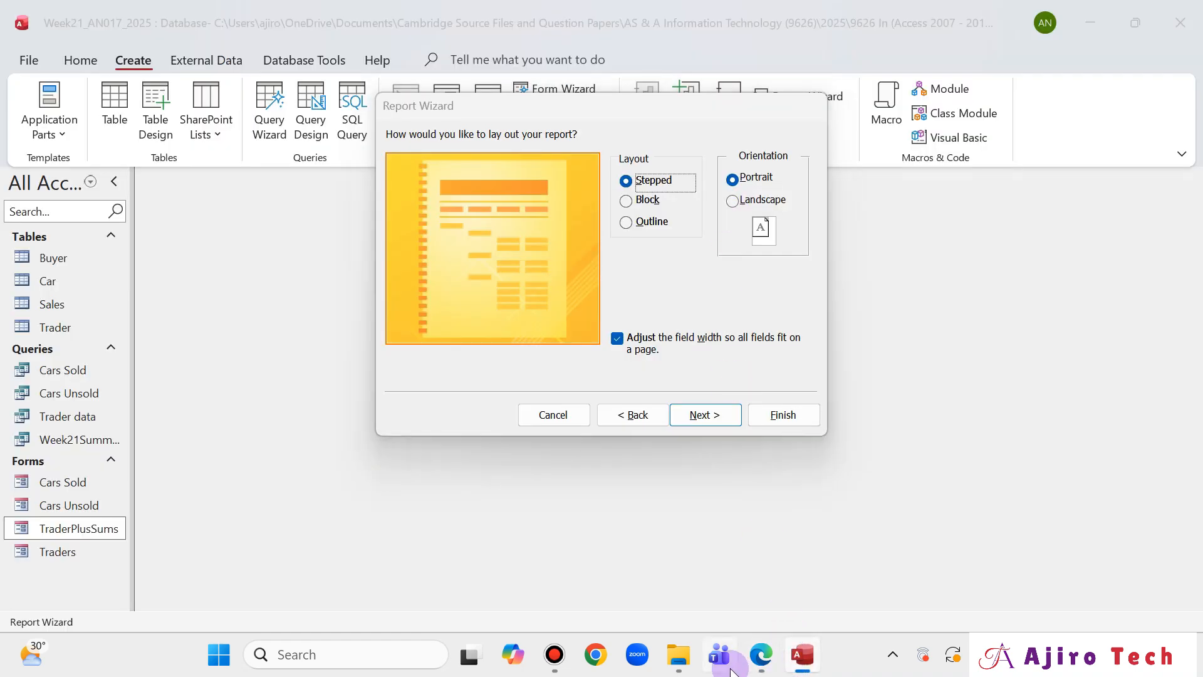
mouse_move(756, 662)
left_click(719, 651)
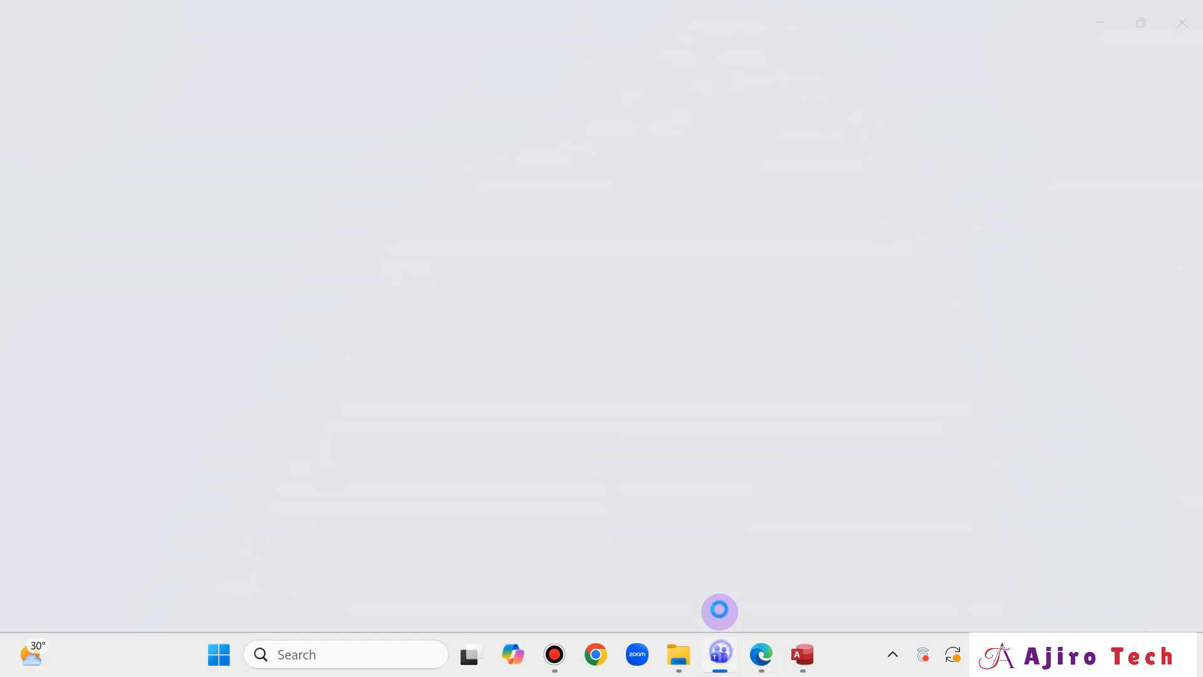
right_click(720, 654)
left_click(705, 574)
- Switch to the question paper in Edge and examine the sample report layout and printing requirements on pages 4 and 5
left_click(760, 654)
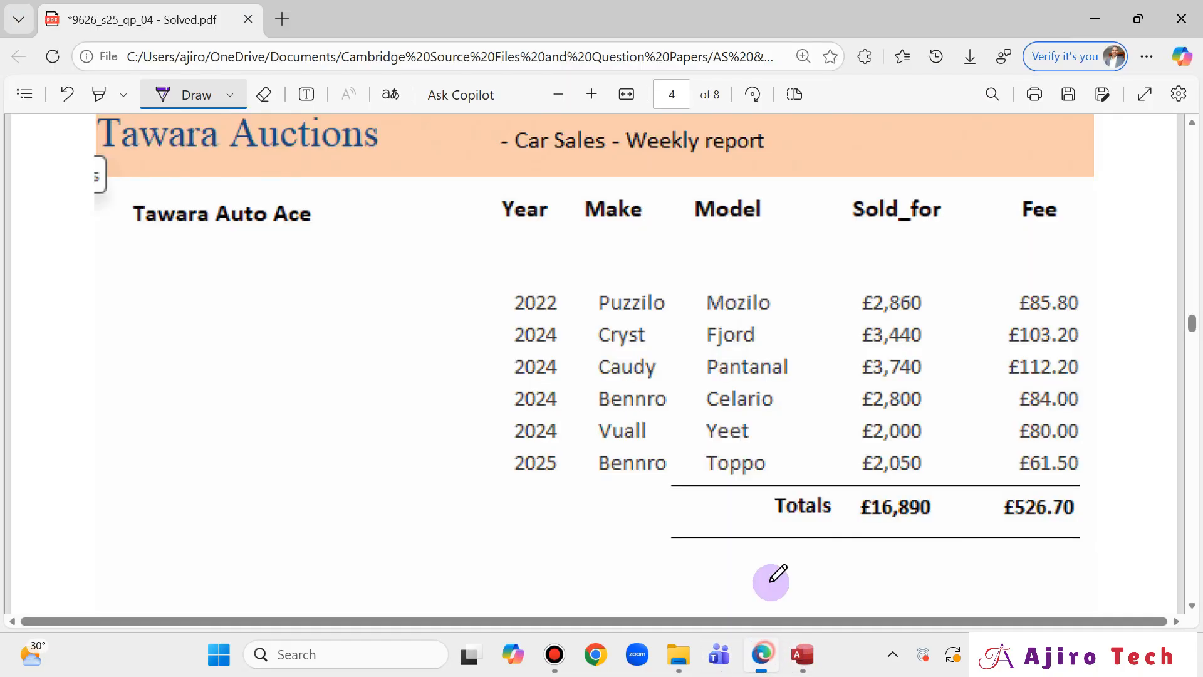
scroll(938, 280, "down", 3)
scroll(938, 280, "down", 8)
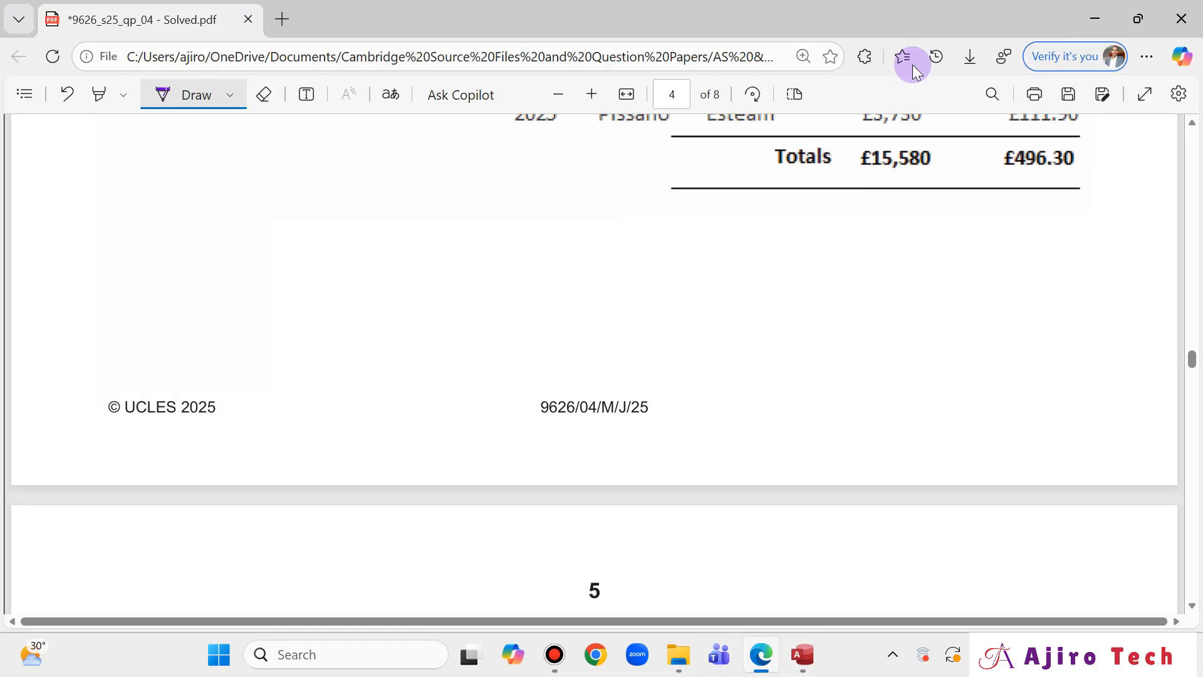
left_click(557, 95)
left_click(556, 95)
left_click(557, 95)
scroll(809, 348, "down", 10)
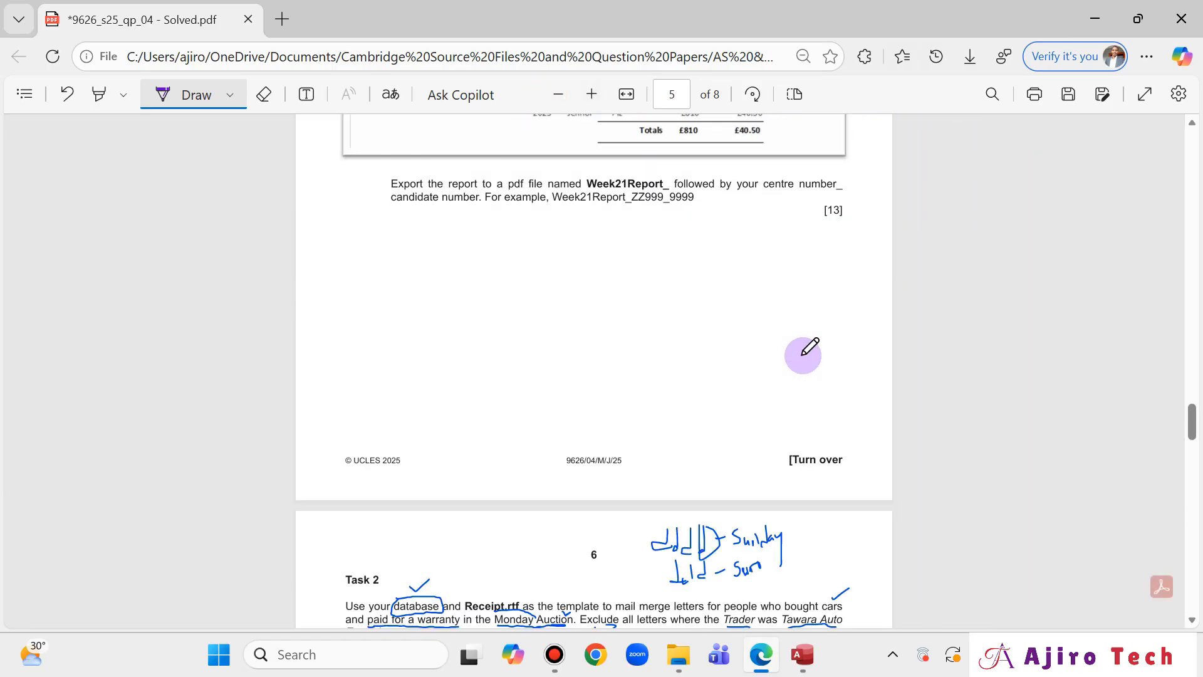
scroll(808, 348, "up", 10)
scroll(809, 347, "down", 4)
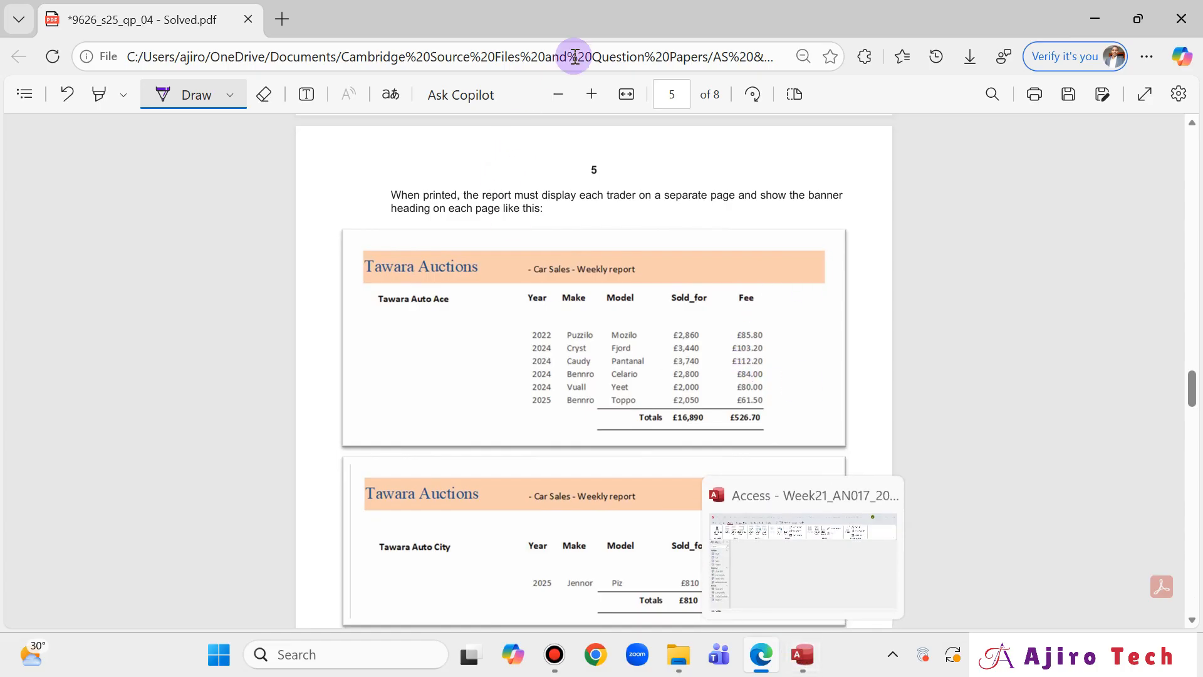
left_click(626, 95)
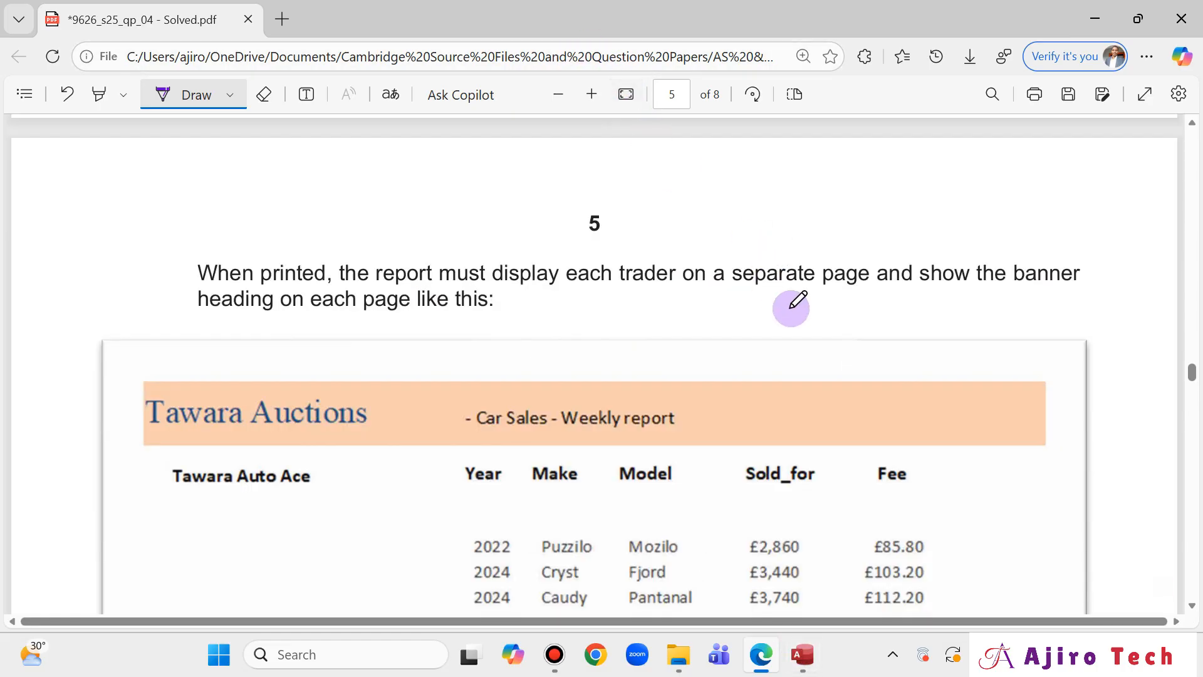
scroll(790, 307, "up", 1)
scroll(799, 306, "down", 3)
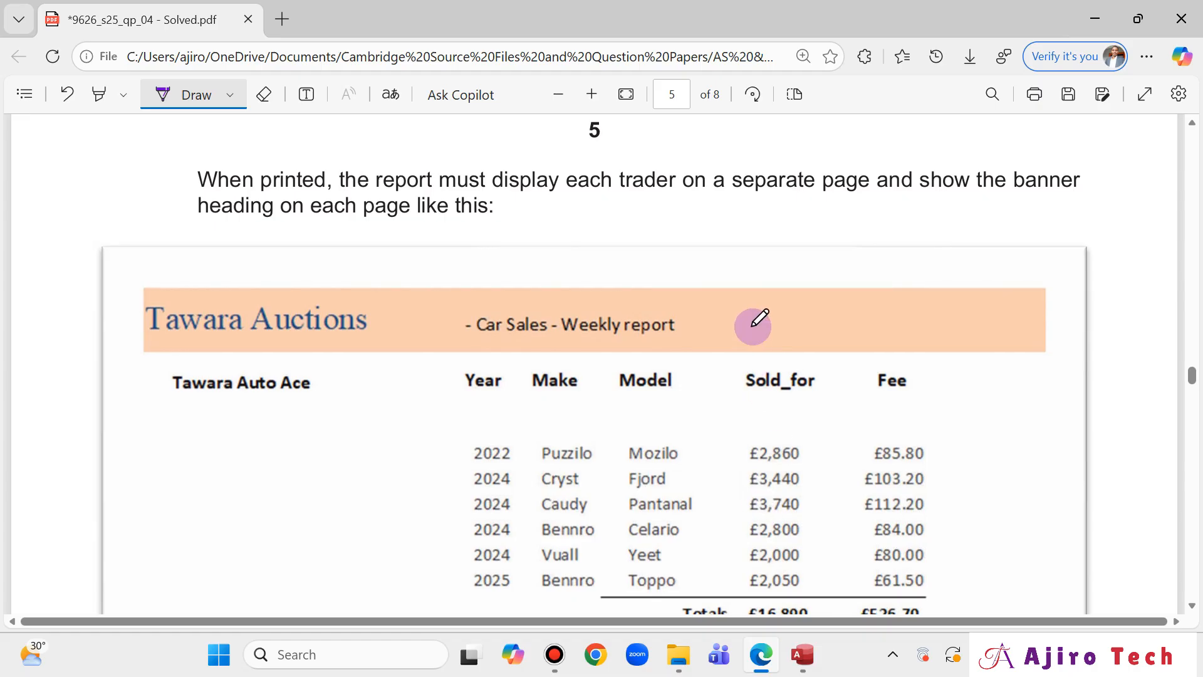
scroll(758, 314, "up", 15)
scroll(759, 301, "down", 4)
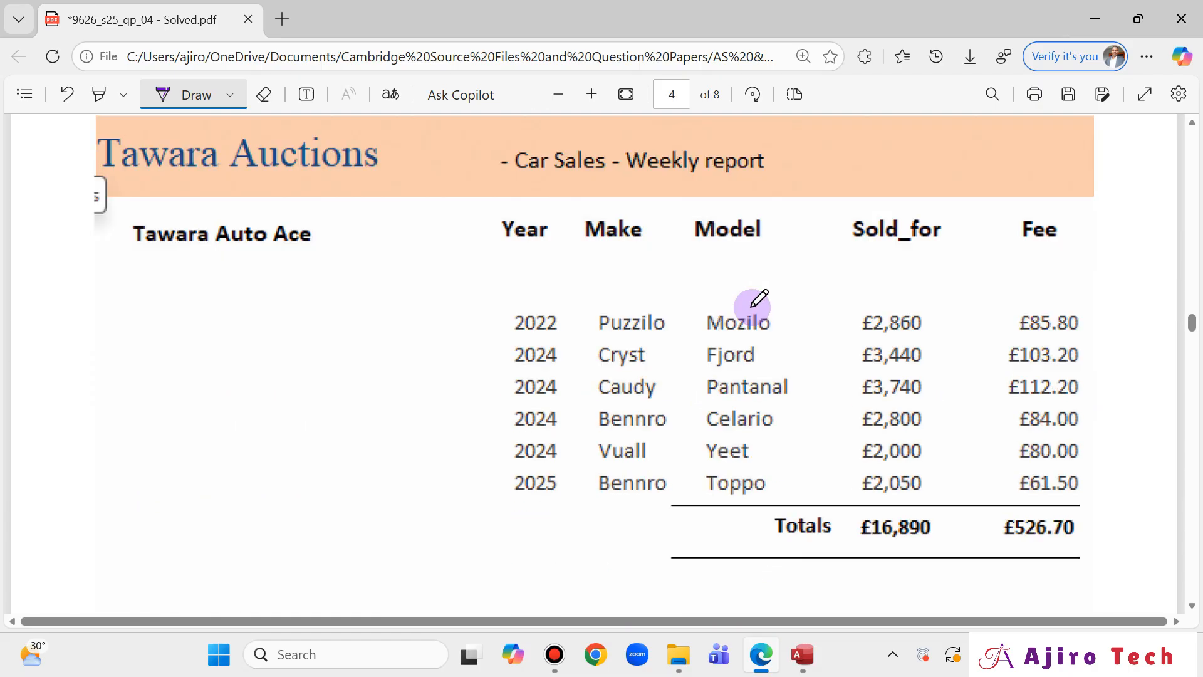
- Return to the report wizard, keep the Stepped layout in Portrait, and finish the report with the title Tawara Auctions in preview
left_click(802, 654)
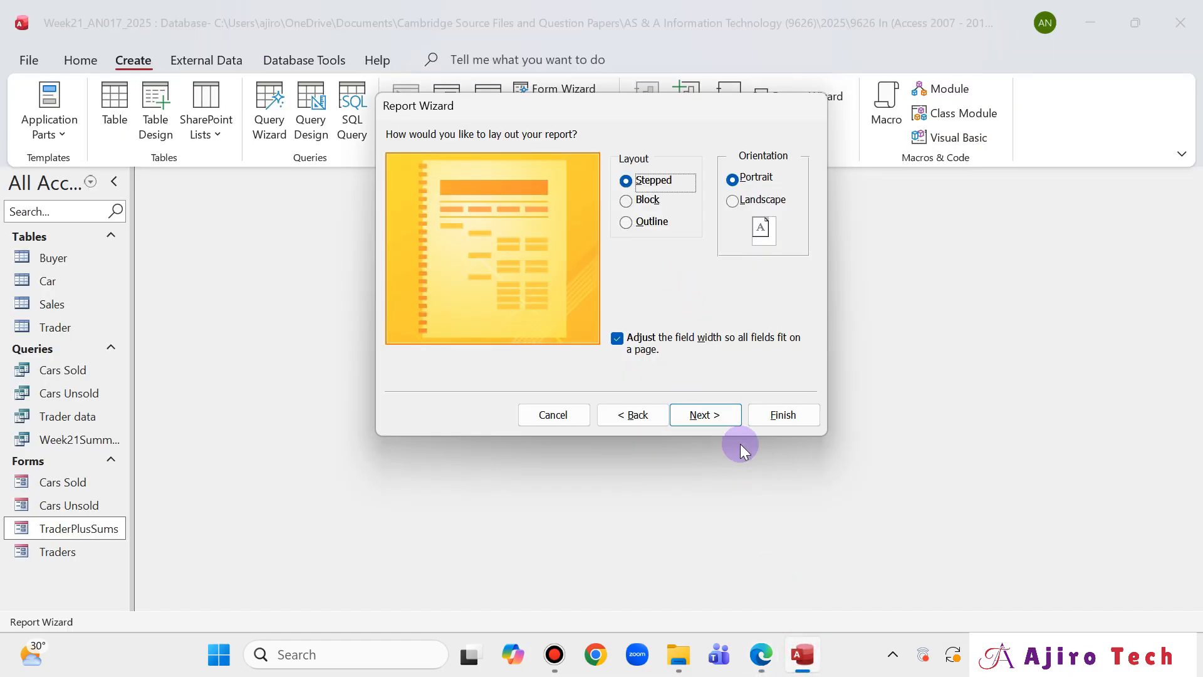
left_click(719, 418)
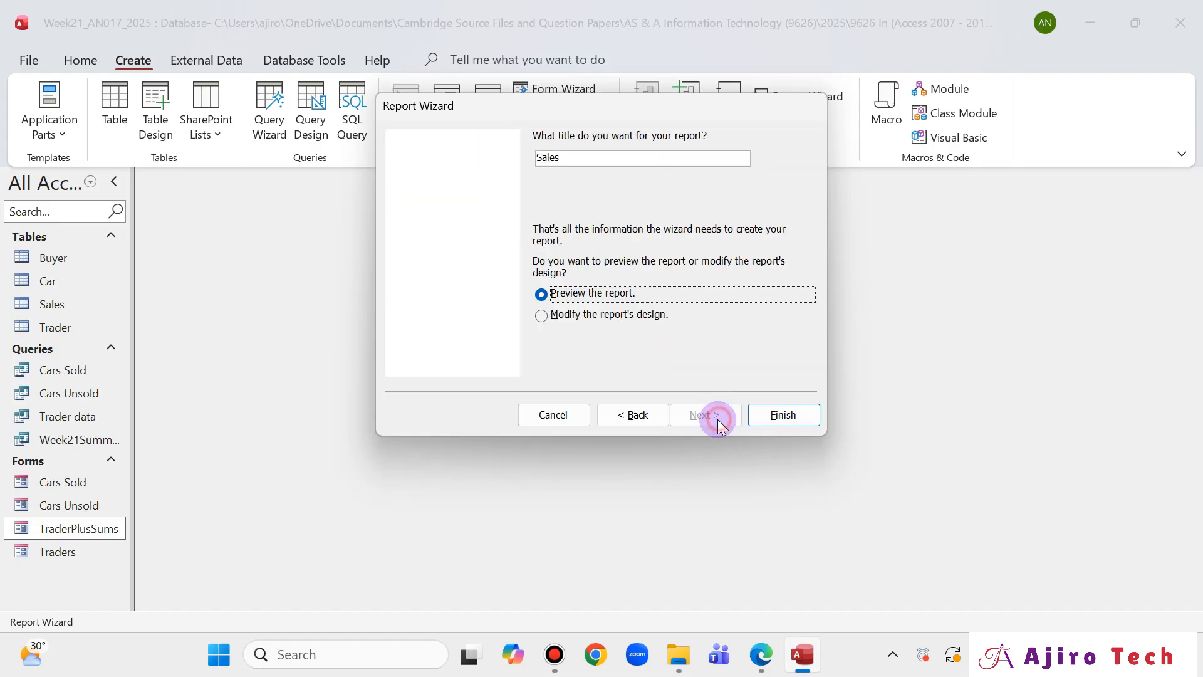
double_click(583, 154)
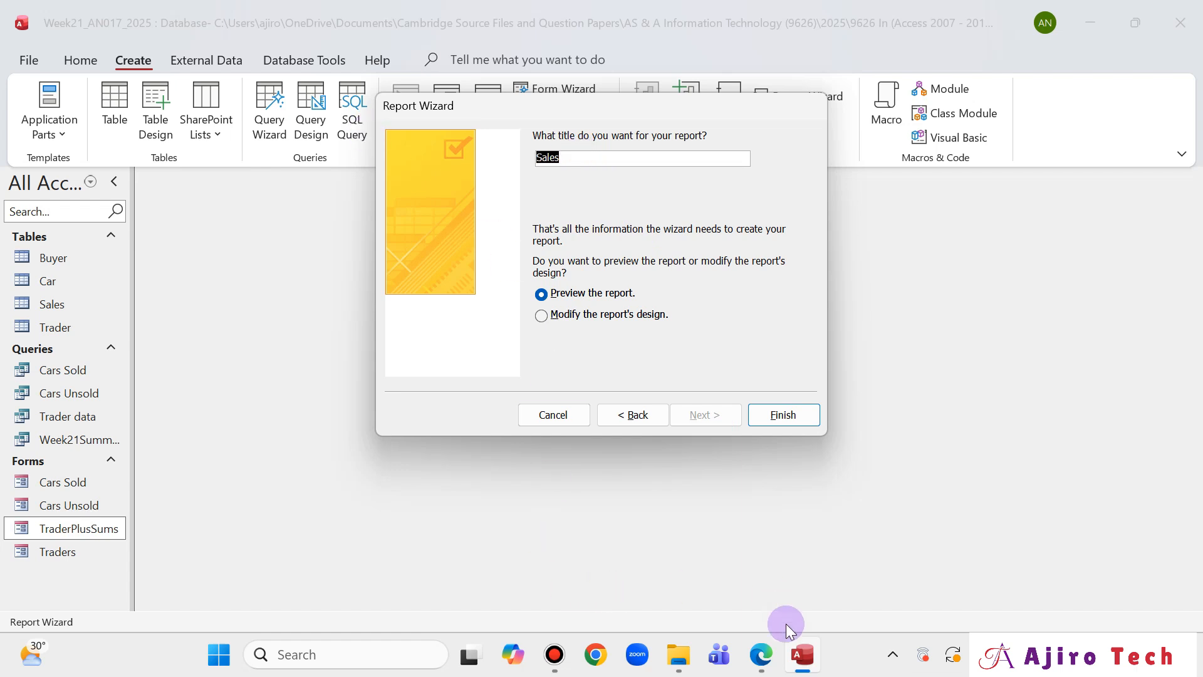
left_click(763, 657)
scroll(747, 513, "up", 3)
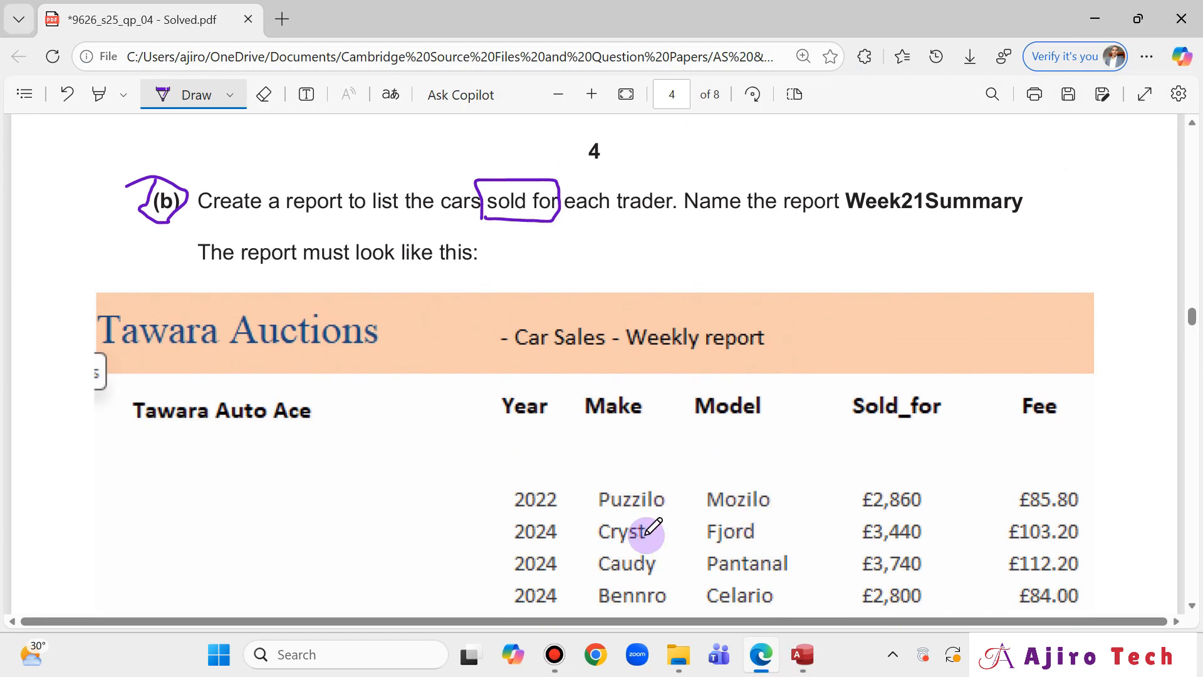
left_click(801, 655)
type("T")
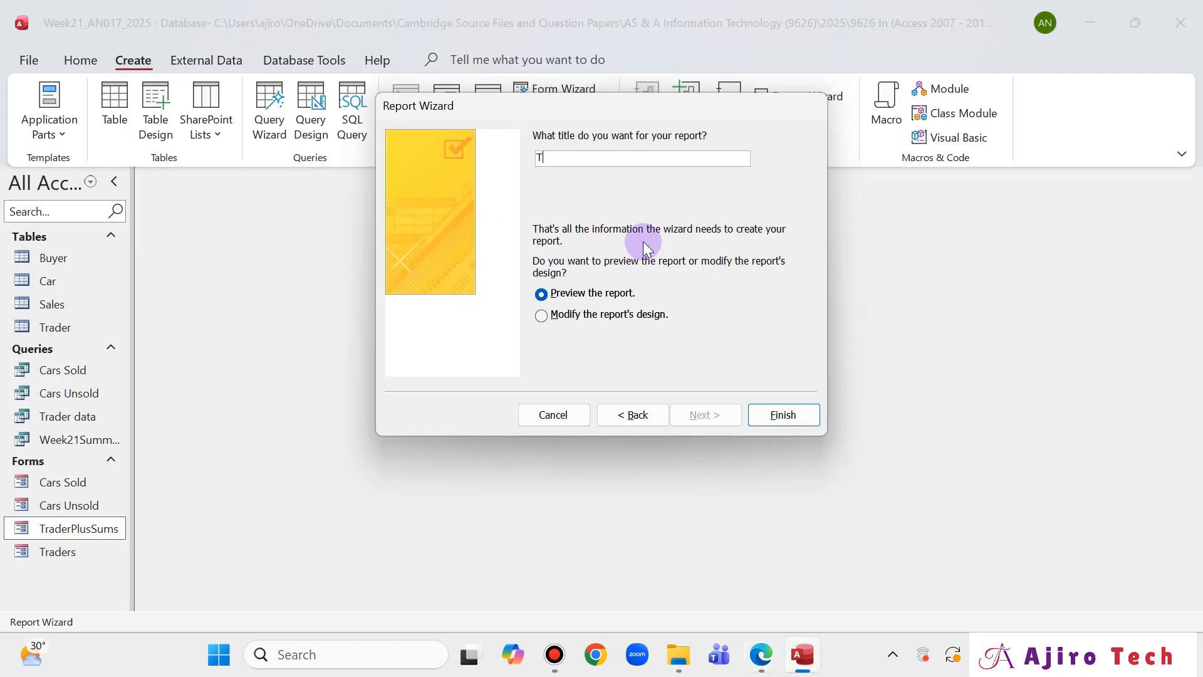
type("awara Auctions")
left_click(769, 414)
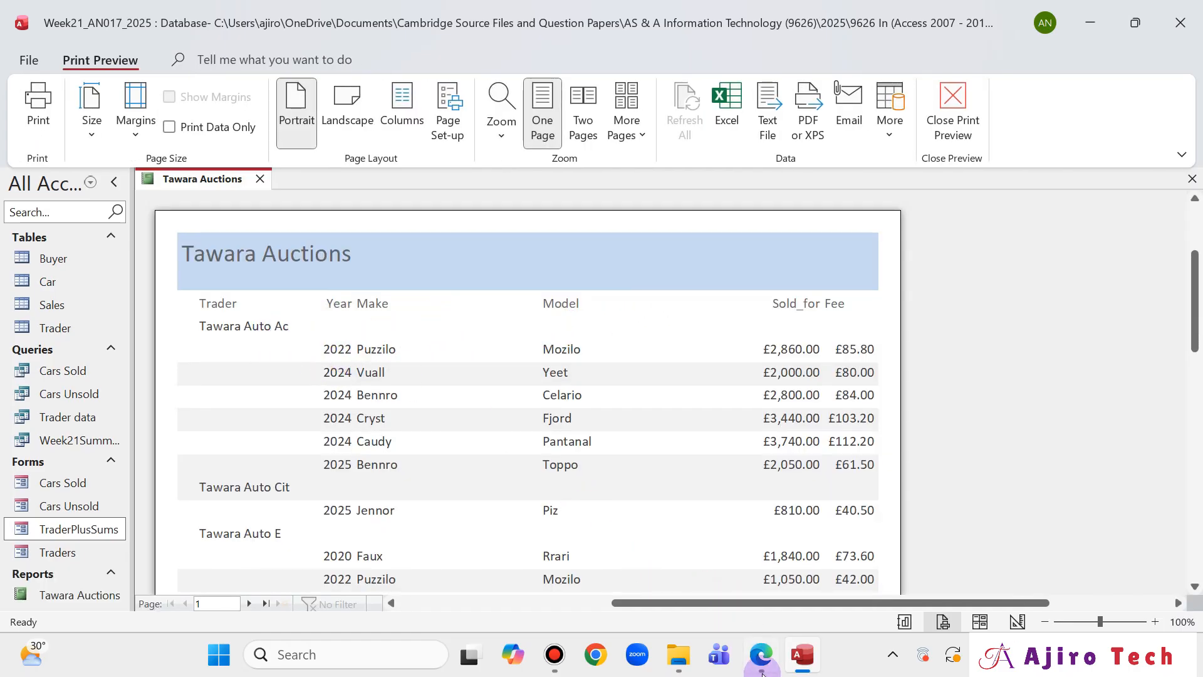
- Compare the report preview with the sample report on page 4 of the question paper in Edge, including heading, column headings and record layout
left_click(762, 672)
scroll(698, 385, "down", 1)
scroll(698, 384, "up", 3)
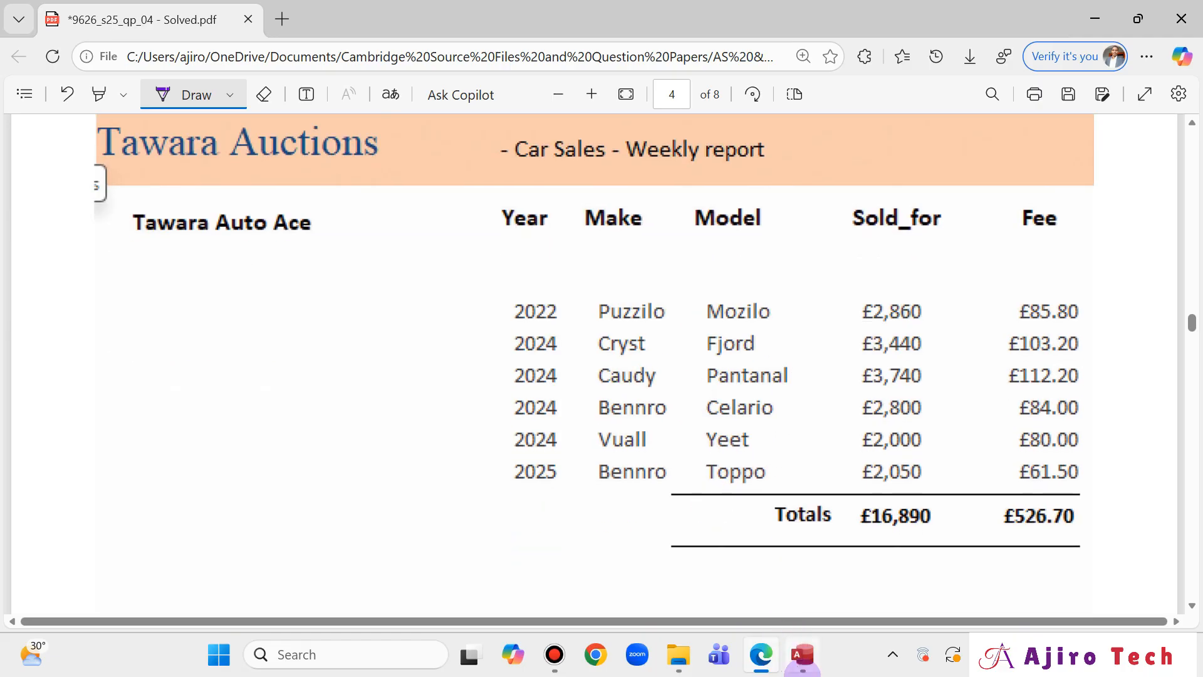
left_click(802, 657)
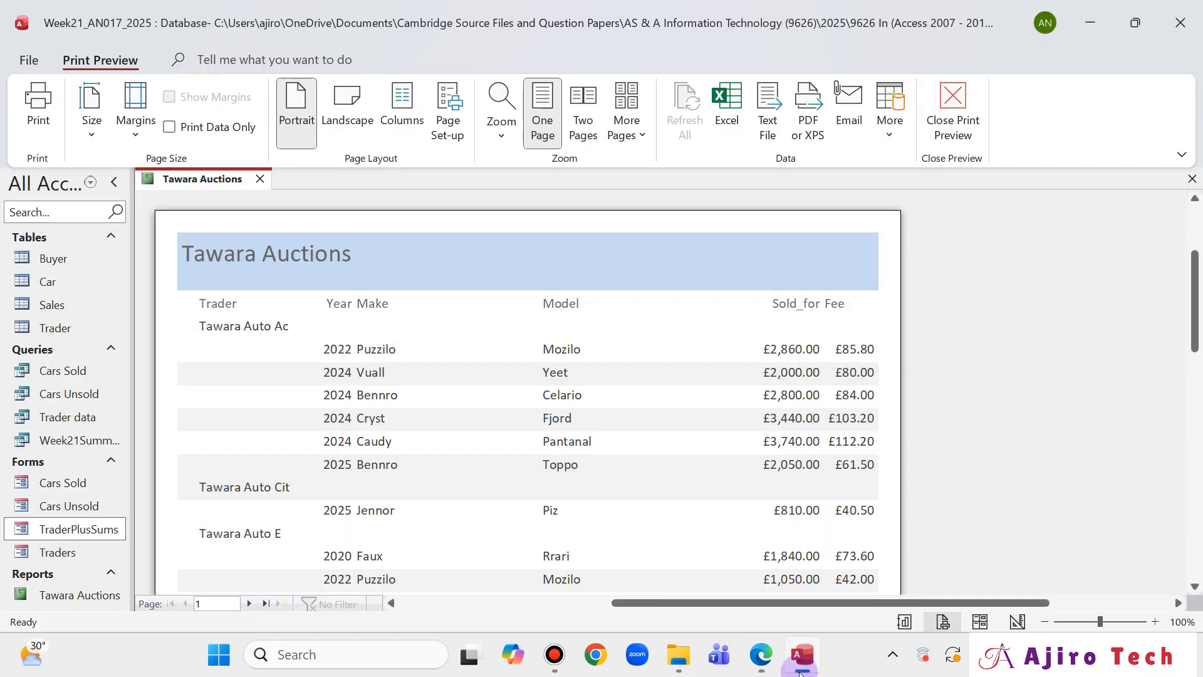
left_click(794, 673)
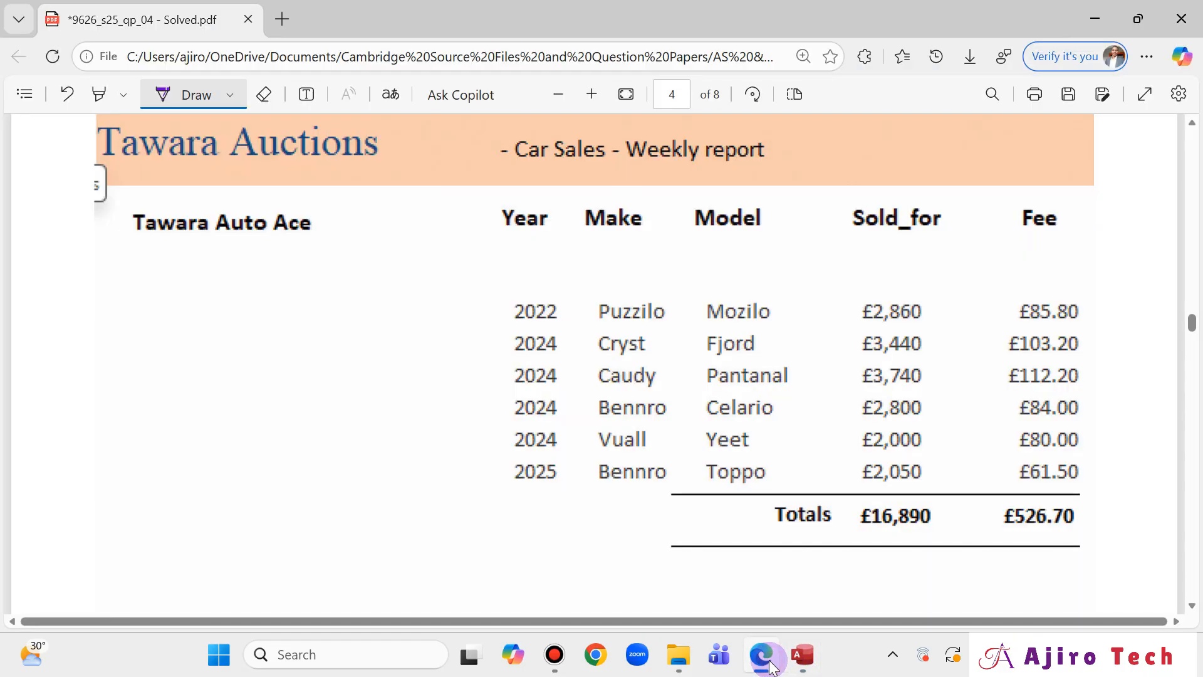
left_click(810, 670)
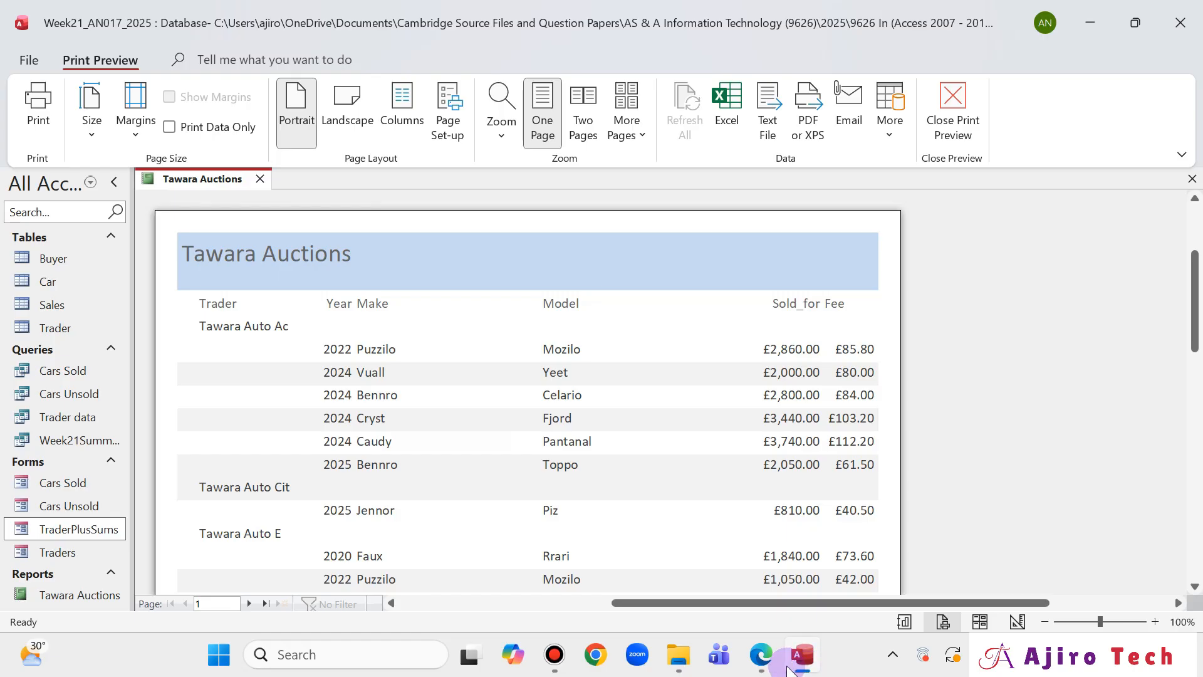
left_click(764, 659)
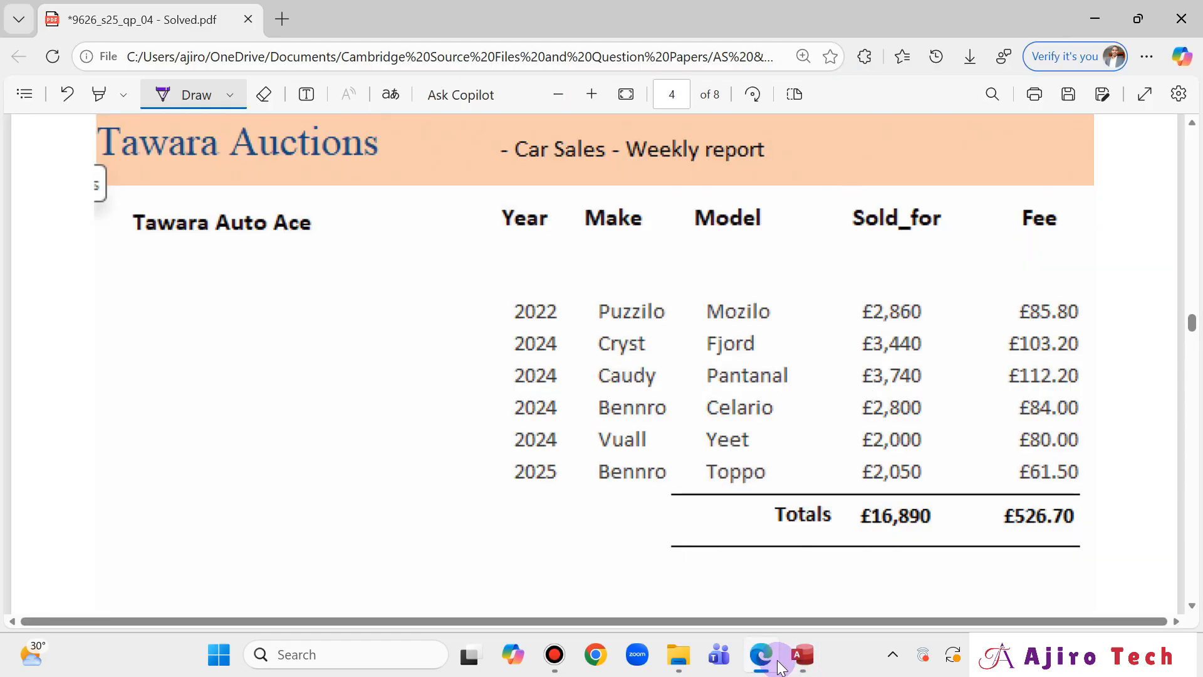
left_click(805, 661)
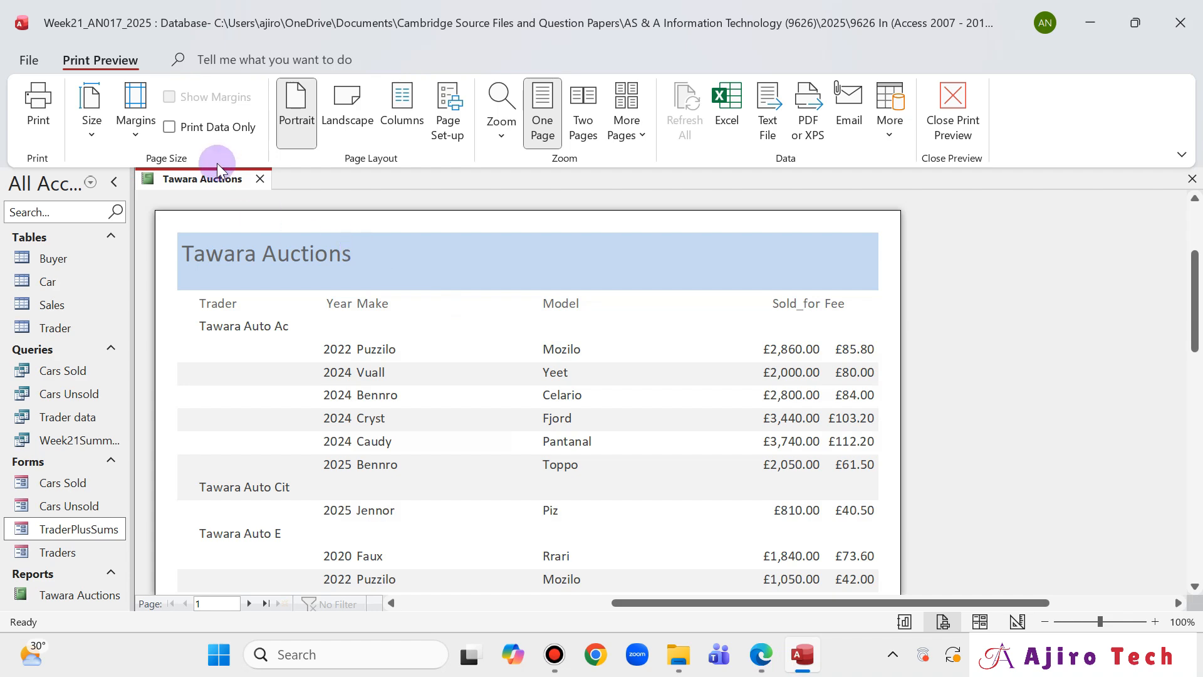
- Open the Tawara Auctions report in Layout View and check the sample report's heading style in the question paper
right_click(216, 179)
left_click(254, 321)
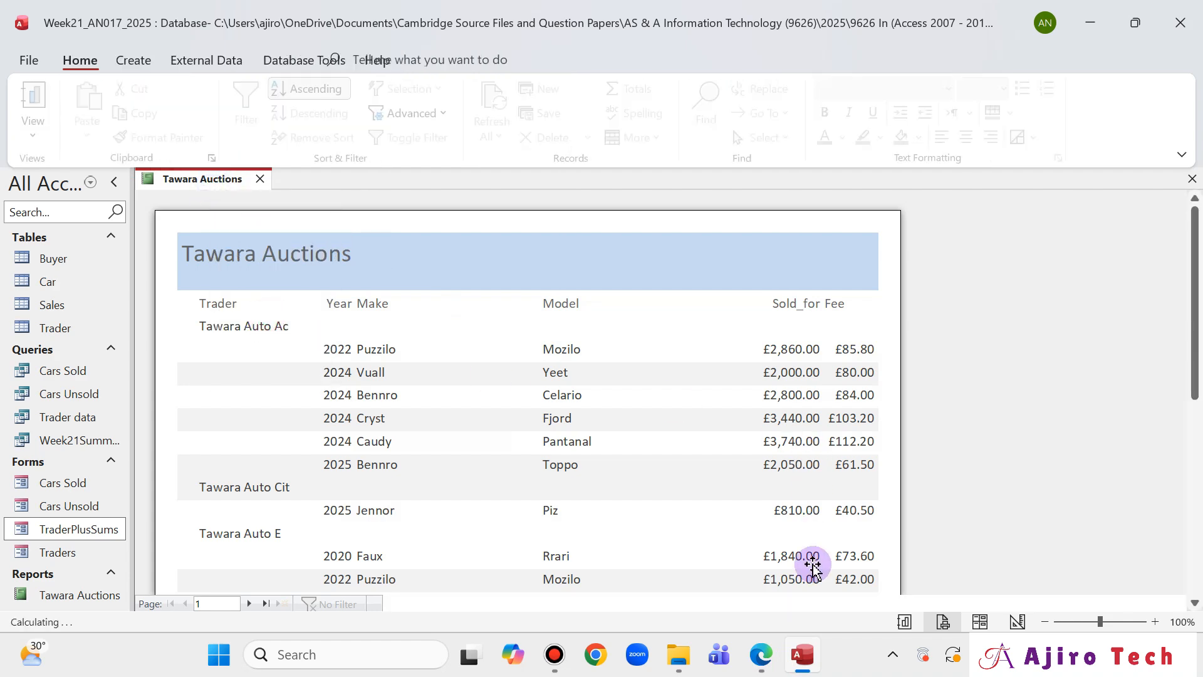
left_click(759, 655)
left_click(760, 655)
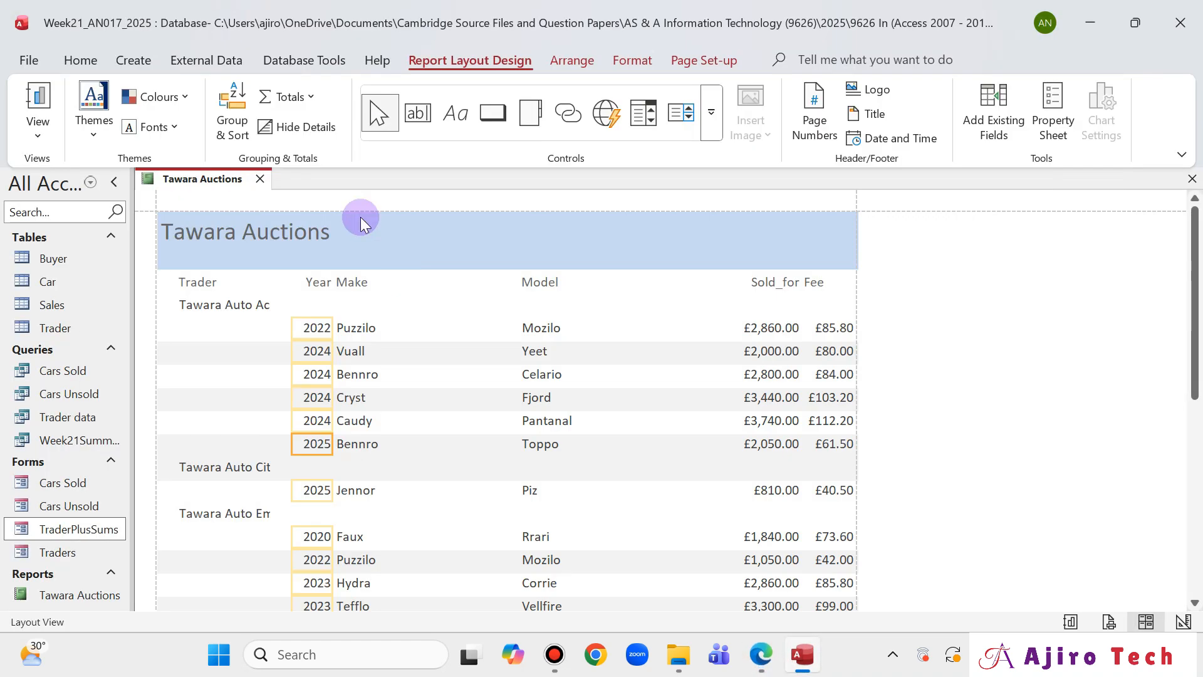
- Set the font of the Tawara Auctions report title to Times New Roman, following the sample heading in the question paper
left_click(305, 224)
left_click(630, 50)
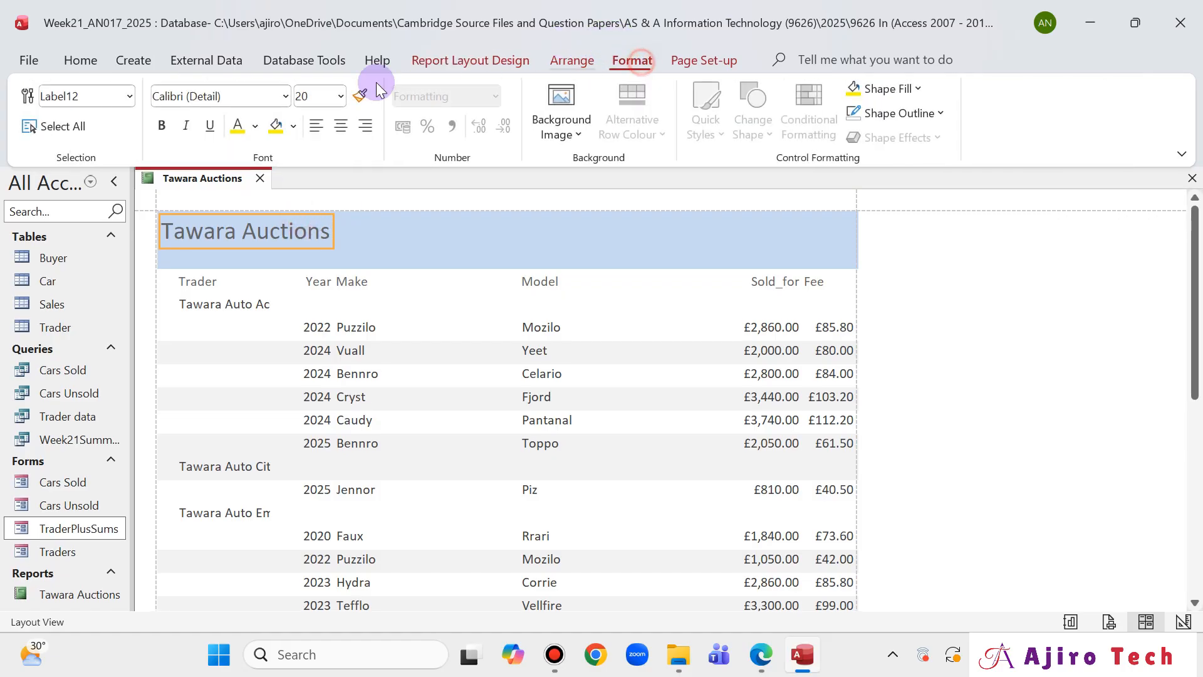
left_click(164, 125)
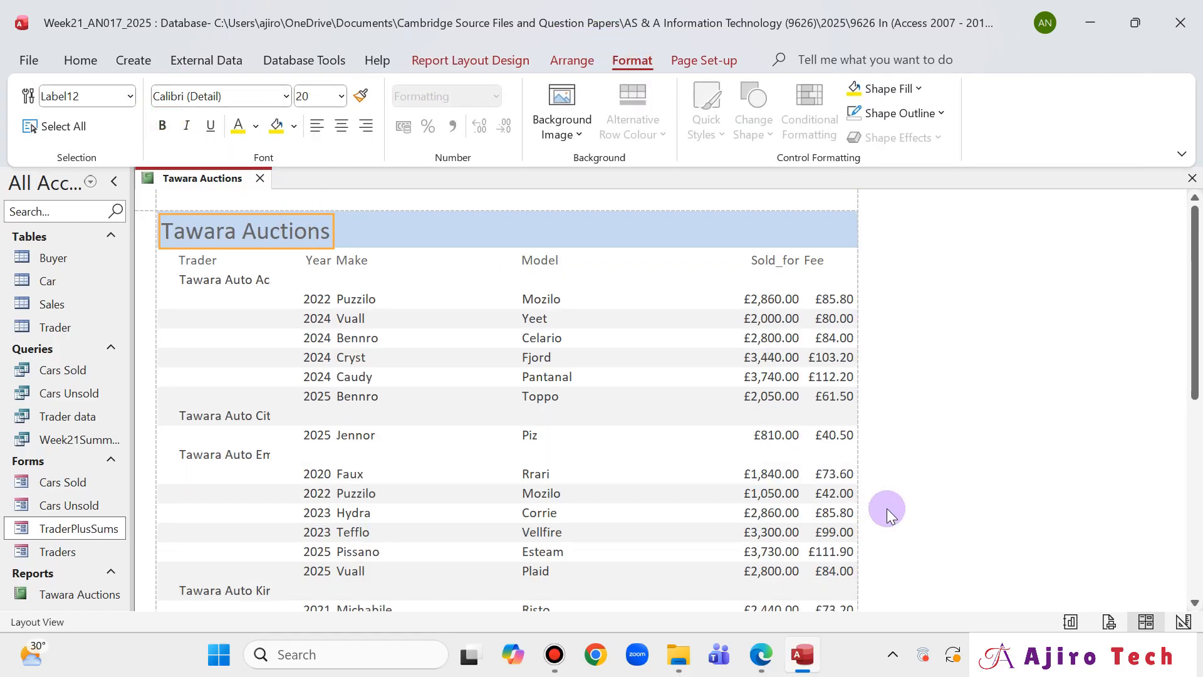
left_click(760, 655)
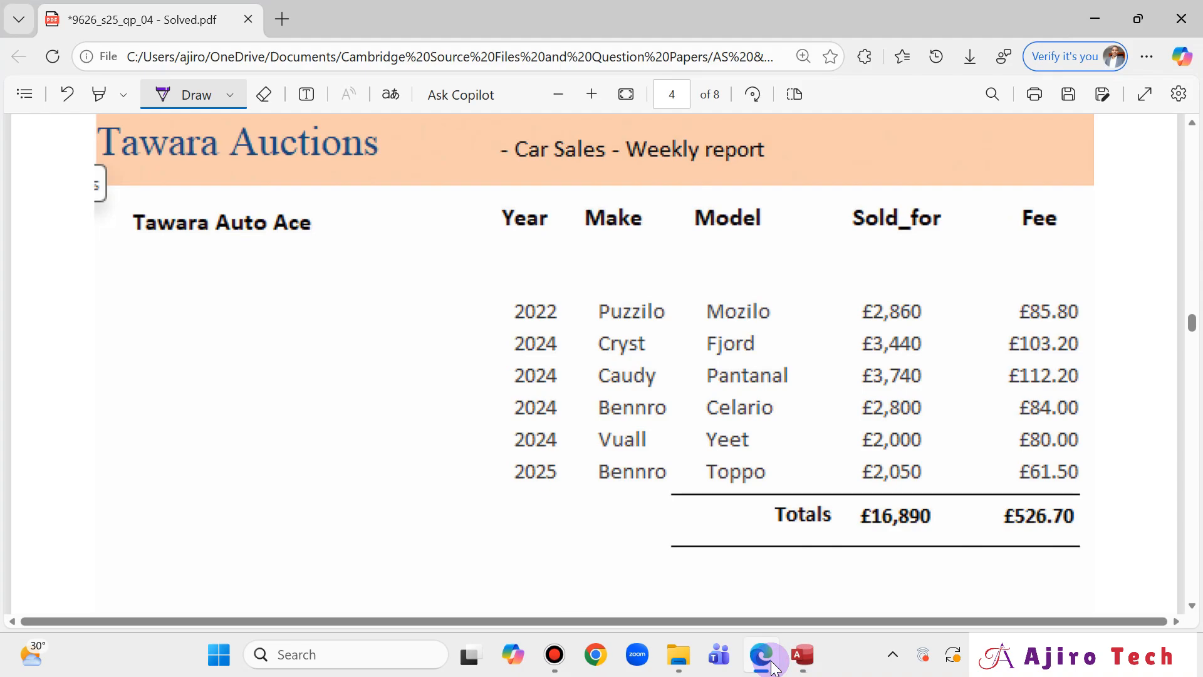
left_click(773, 665)
left_click(215, 93)
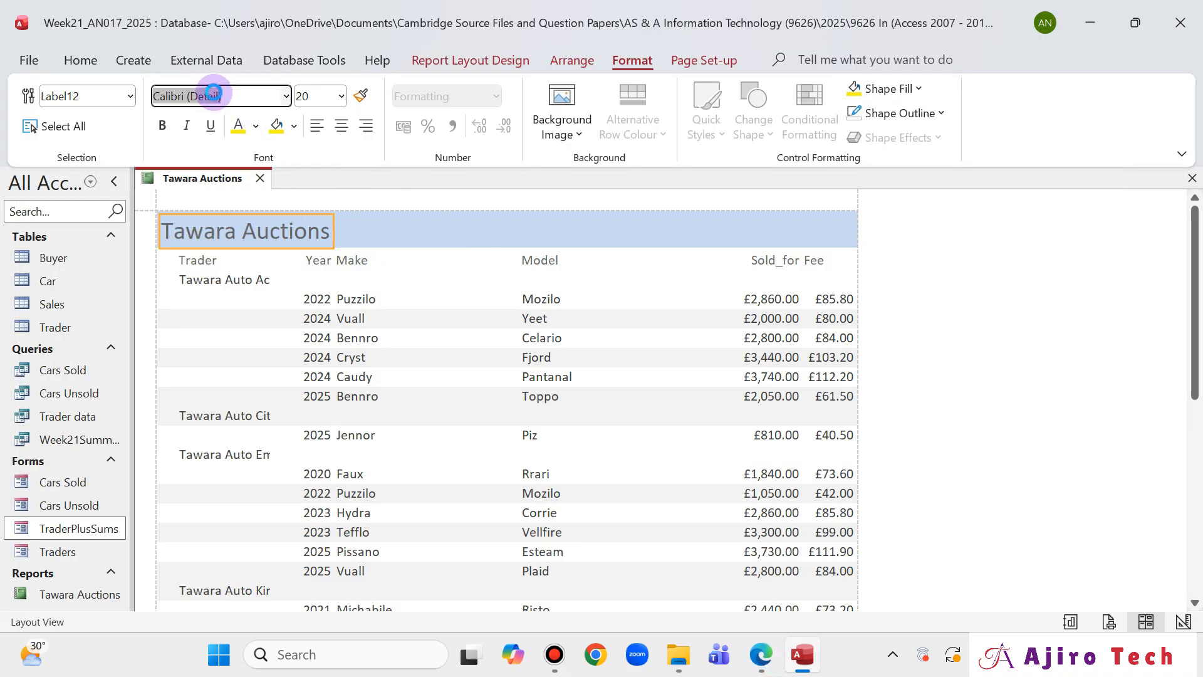
type("Times New Roman")
key("Return")
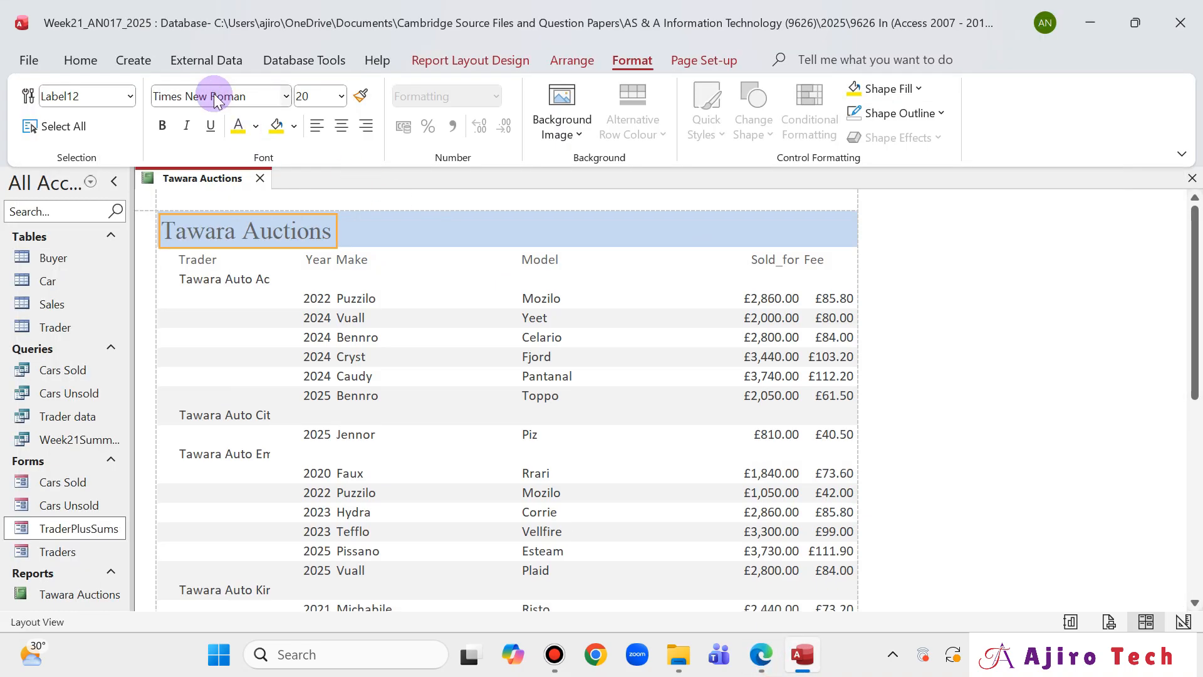
- Change the report title's font colour to the dark blue theme colour and compare it with the sample heading
left_click(758, 655)
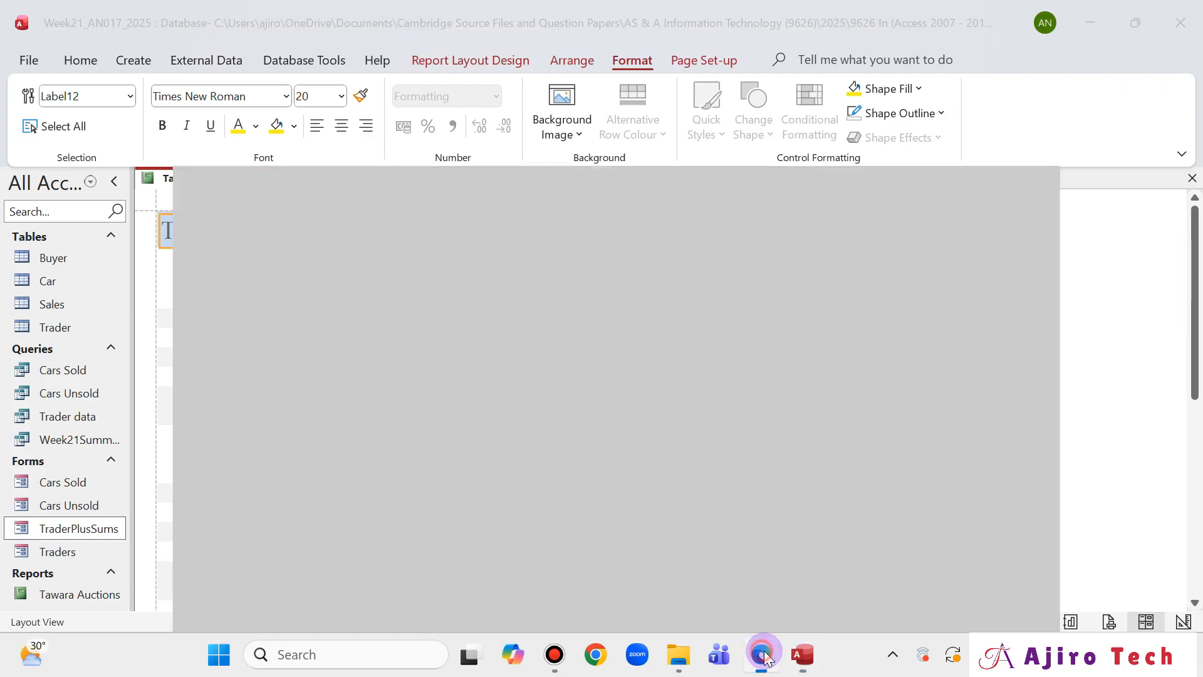
left_click(771, 656)
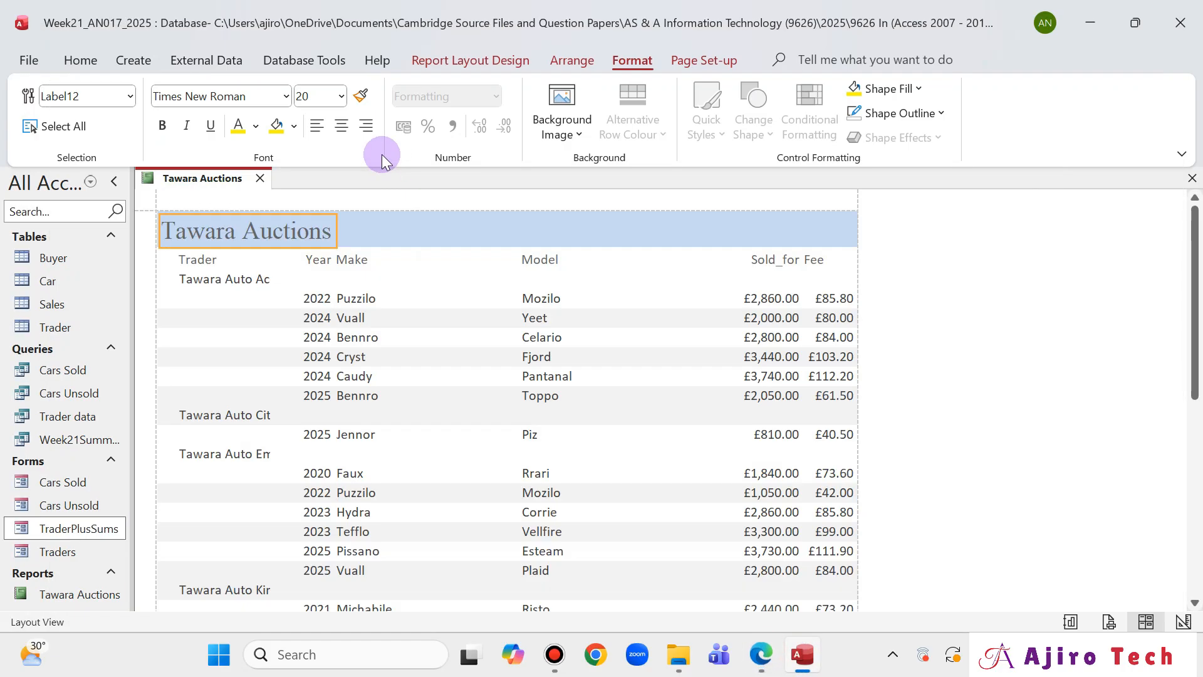
left_click(256, 126)
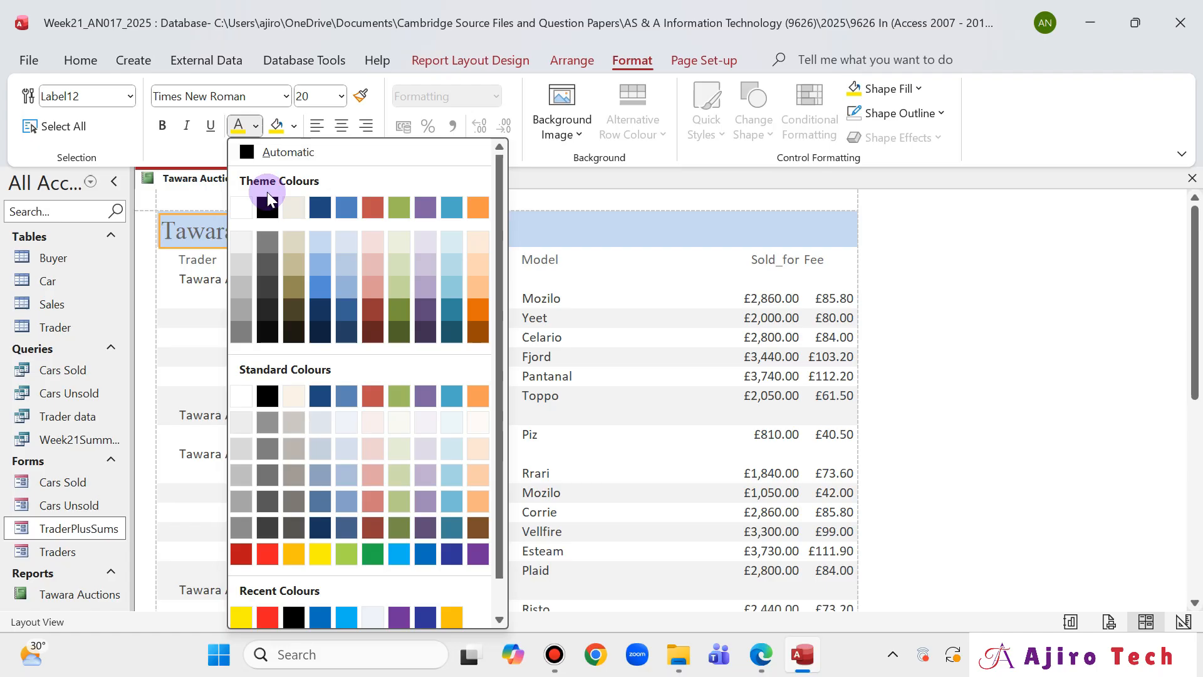
left_click(320, 207)
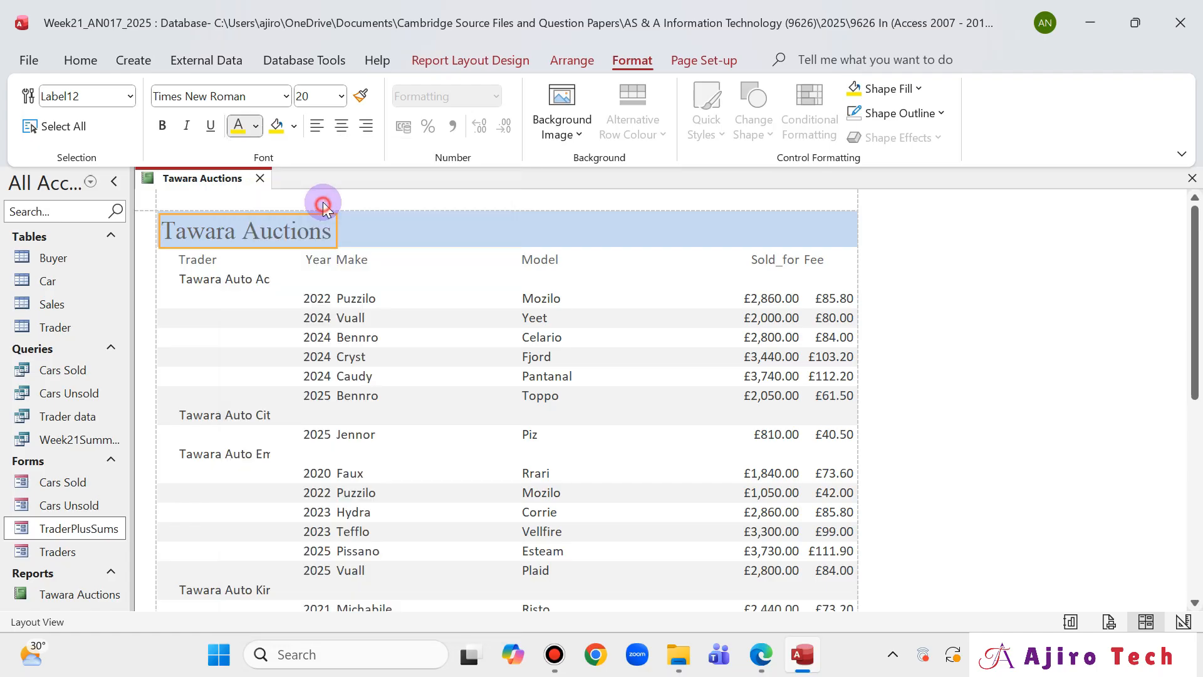
left_click(760, 655)
left_click(759, 655)
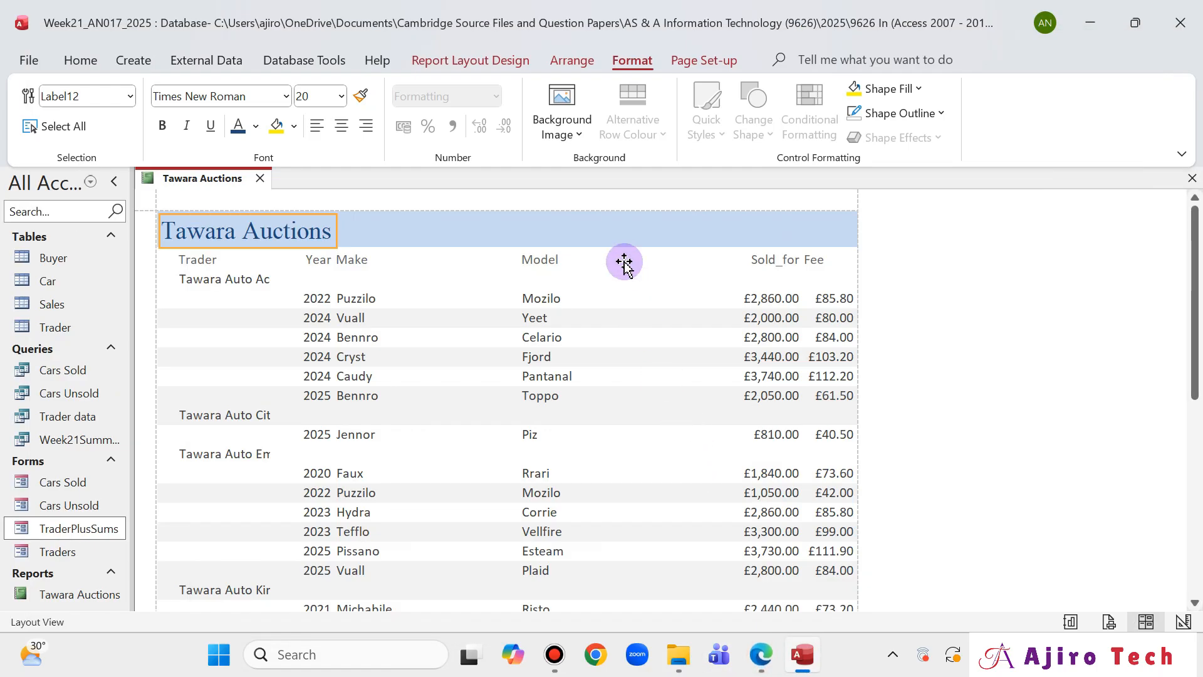
- Open the Tawara Auctions report in Design View
right_click(606, 228)
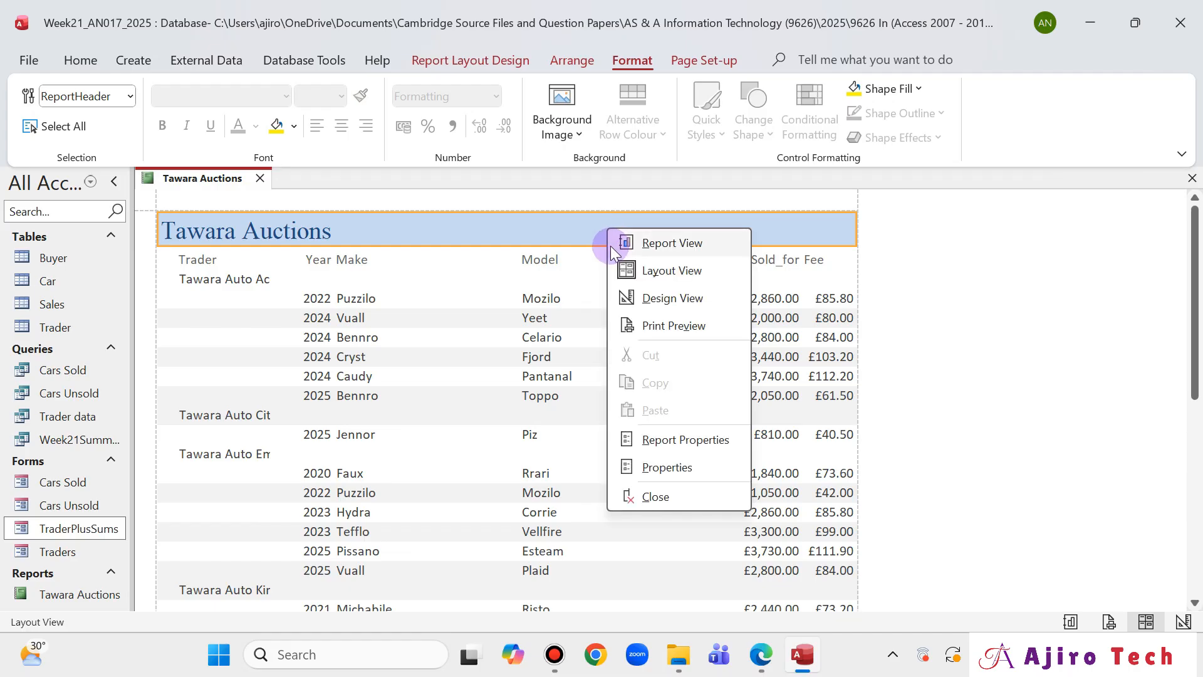
right_click(221, 178)
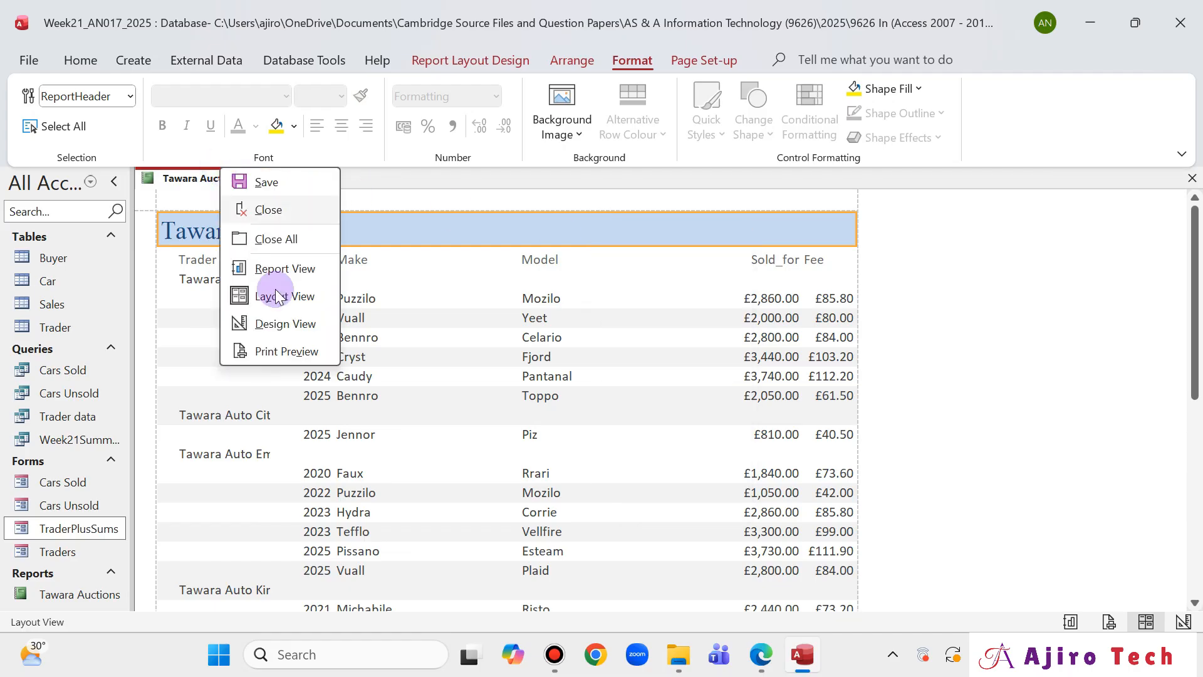
left_click(282, 323)
- Try a gold fill on the Report Header section and compare it with the sample heading's background
right_click(436, 248)
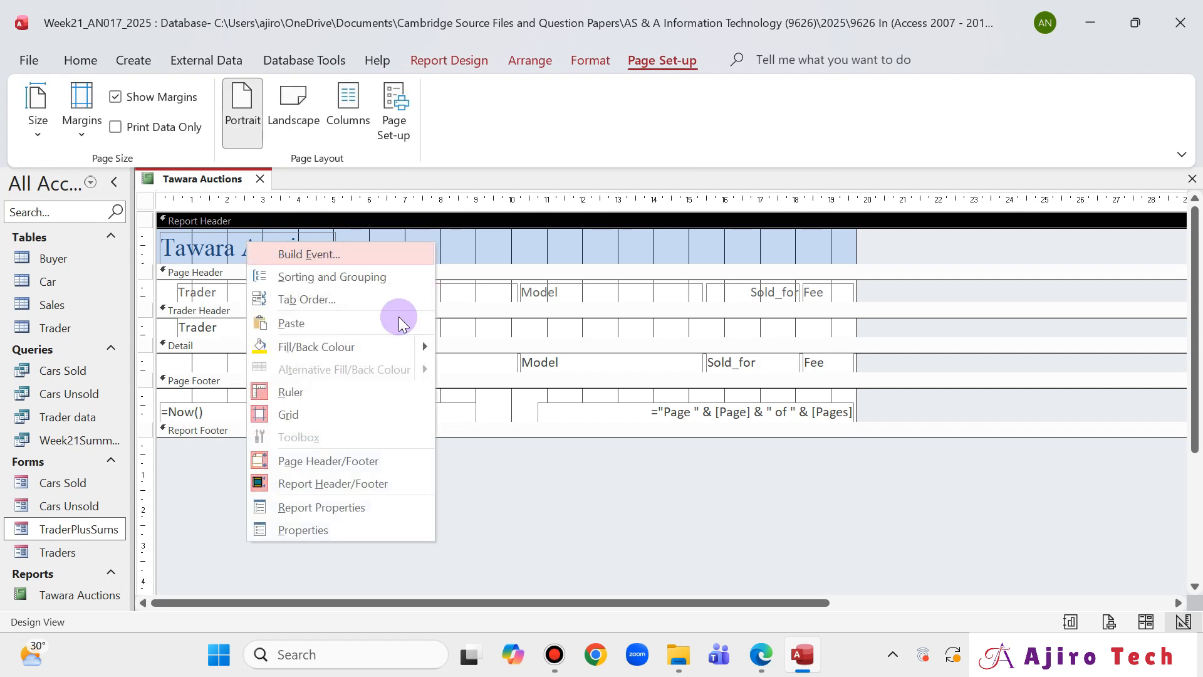
left_click(425, 347)
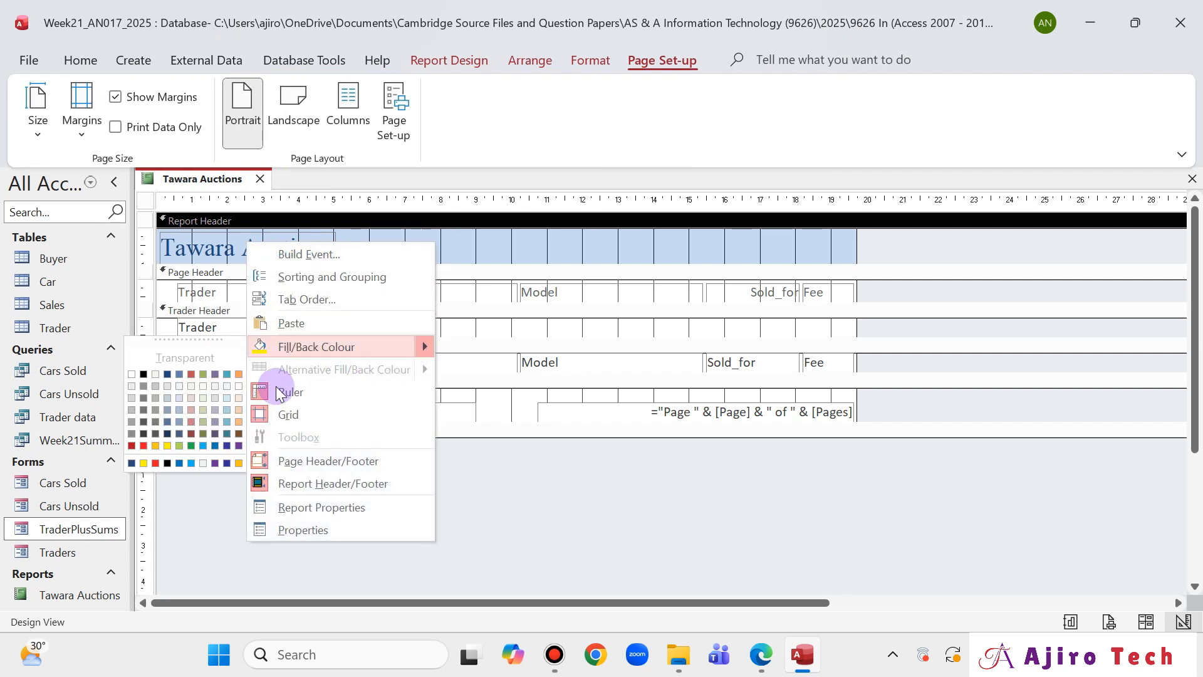
left_click(154, 445)
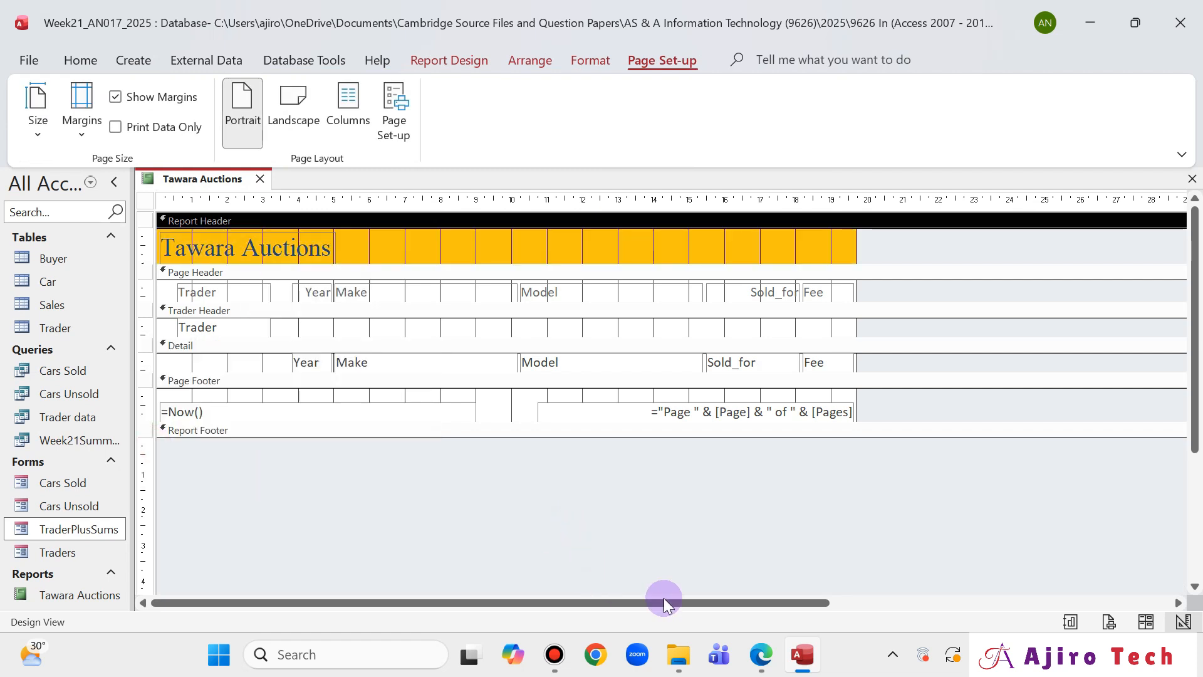
left_click(761, 656)
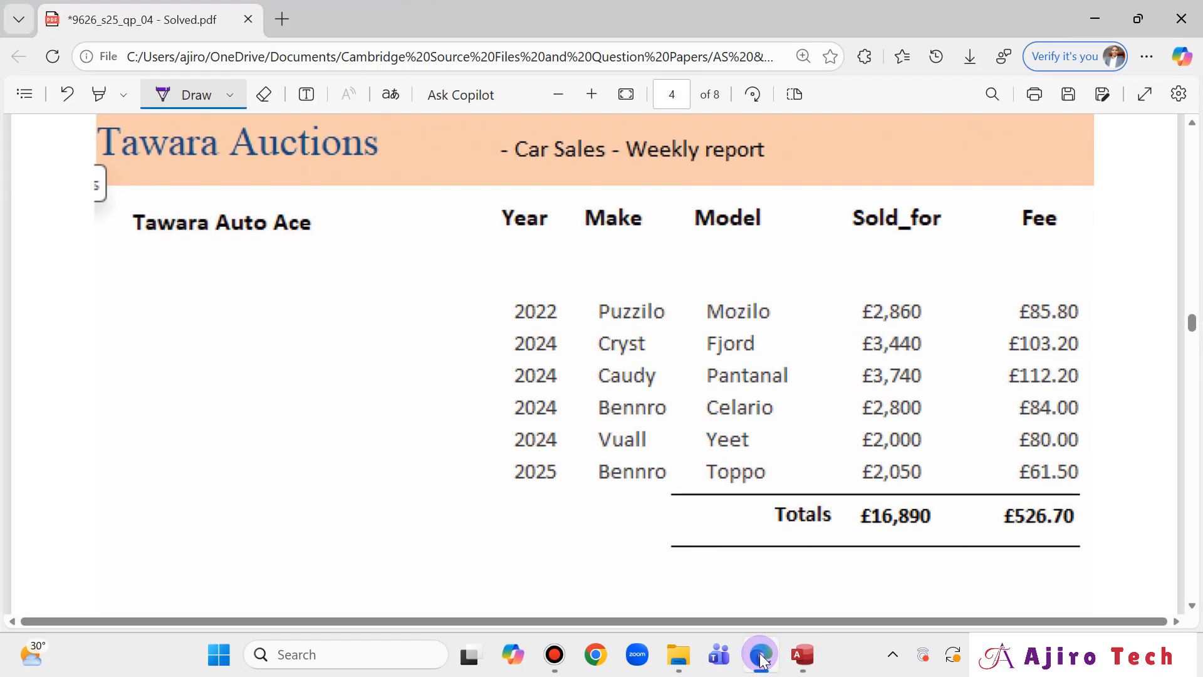
left_click(761, 658)
- Fill the Report Header section with light orange and compare it with the question paper's heading background
right_click(423, 249)
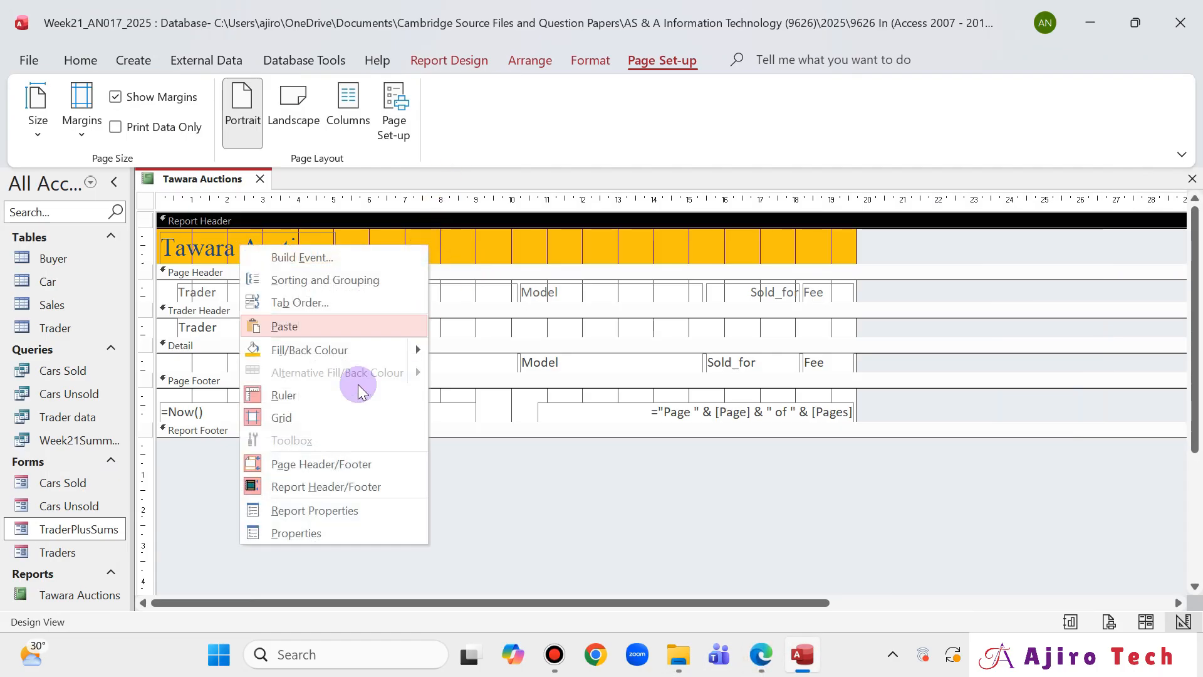
mouse_move(415, 348)
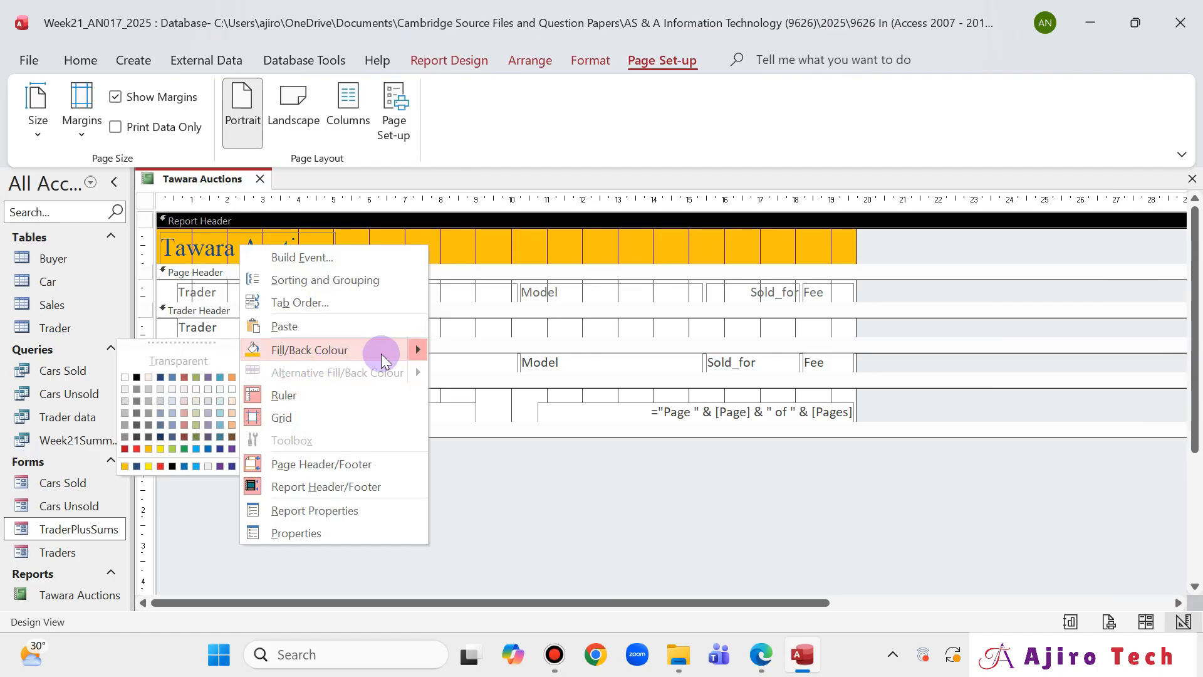
left_click(233, 416)
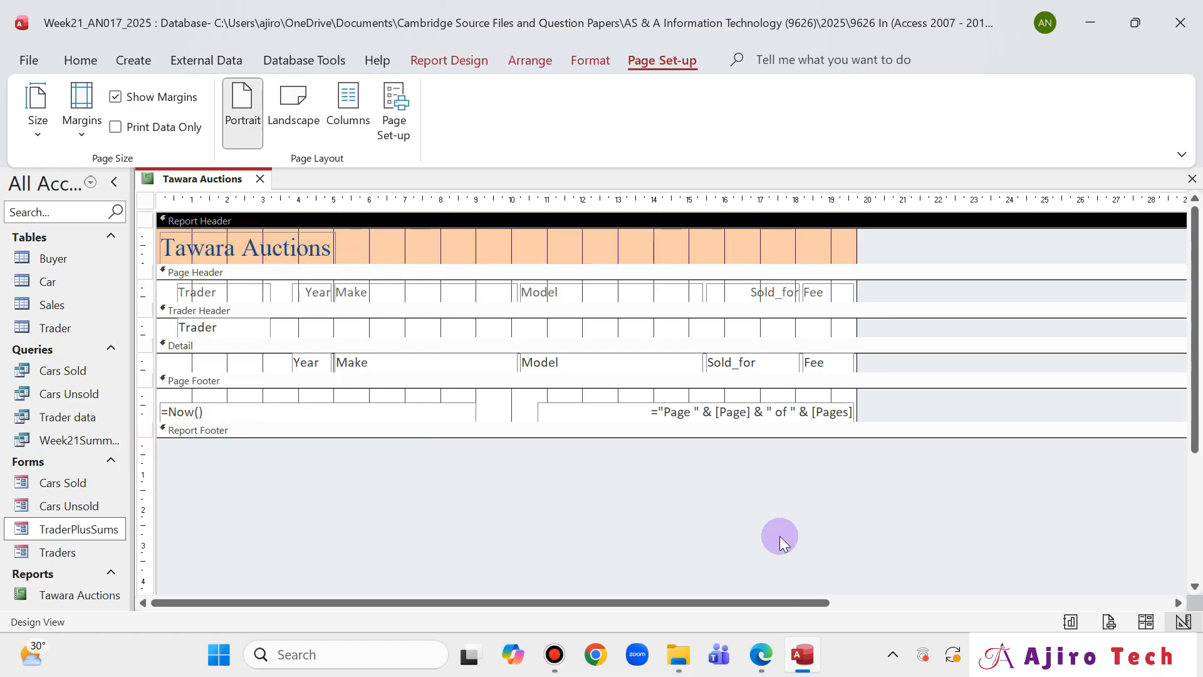
left_click(771, 659)
left_click(773, 663)
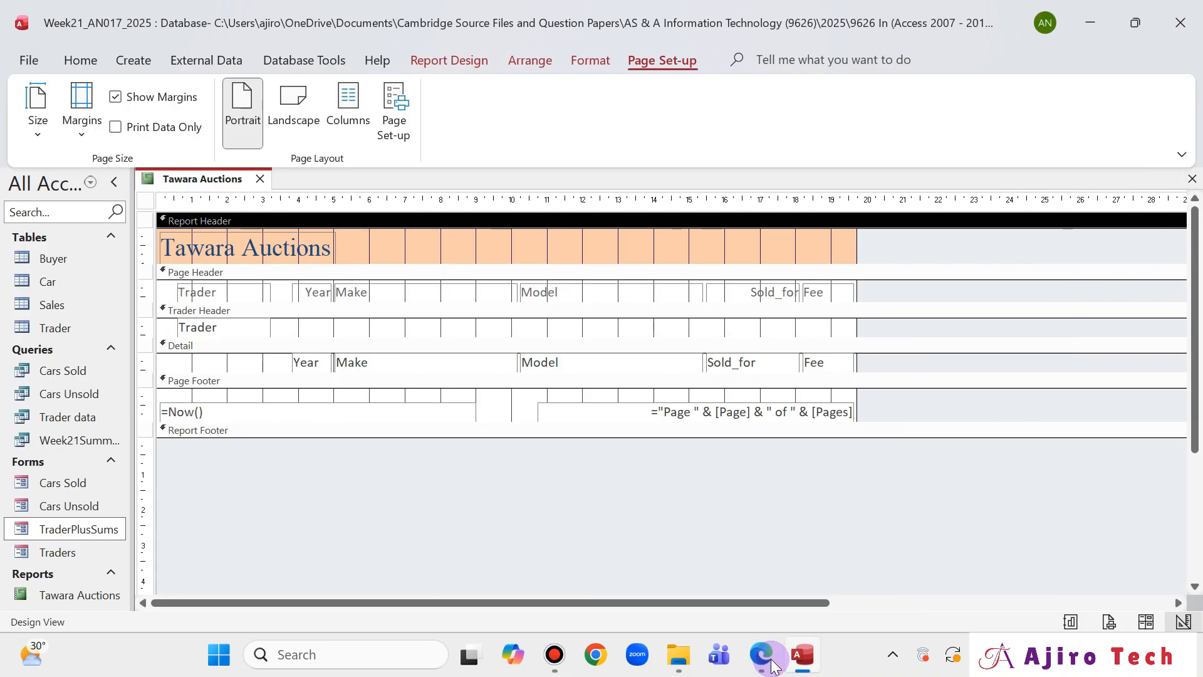
- Add a label beside the title in the Report Header with the text "- Cars Sales", checking the sample heading's wording
left_click(479, 61)
left_click(378, 113)
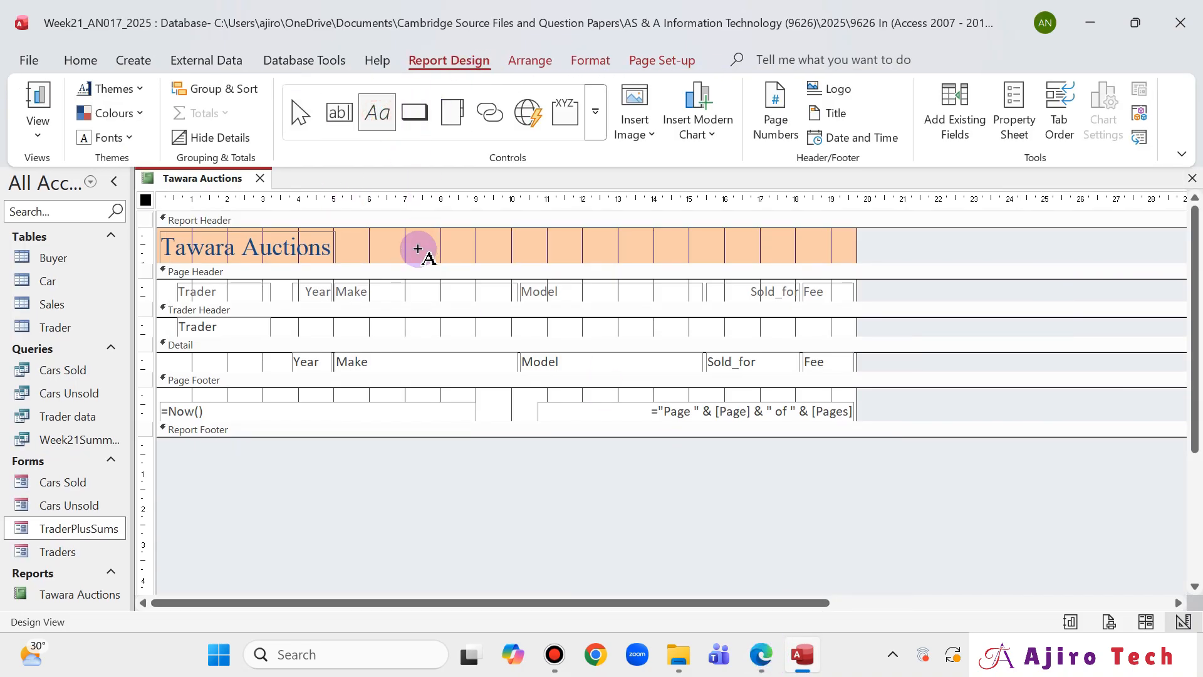
left_click(438, 245)
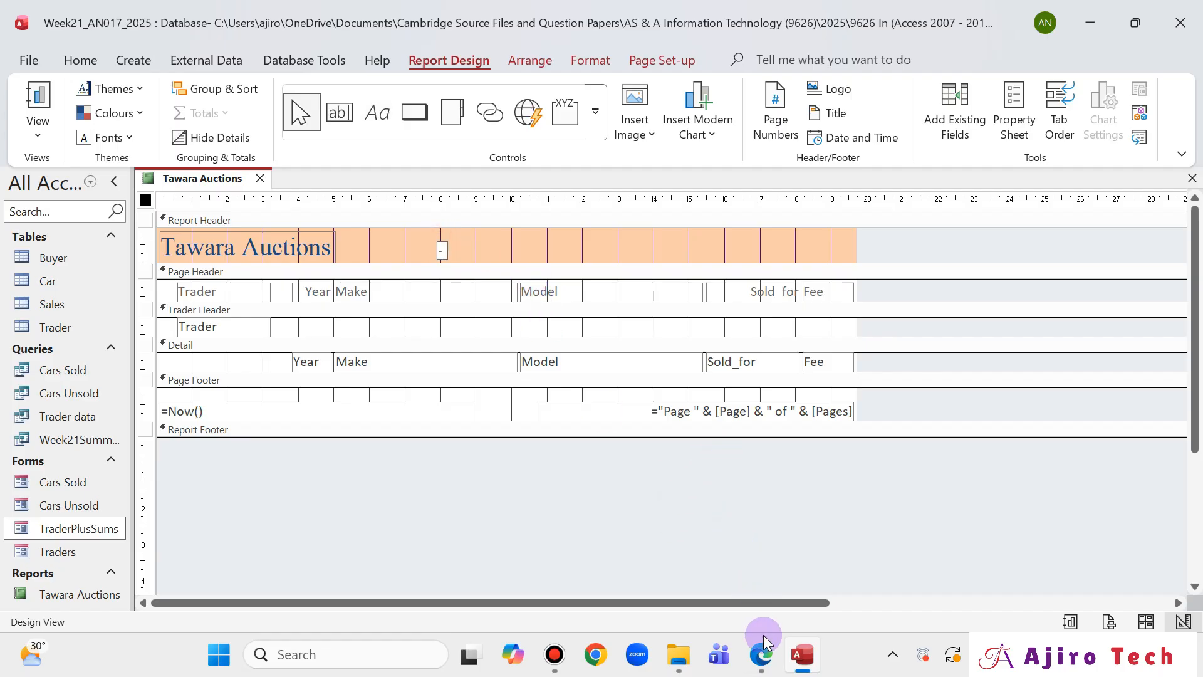
left_click(762, 653)
left_click(763, 654)
type("- Cars Sal")
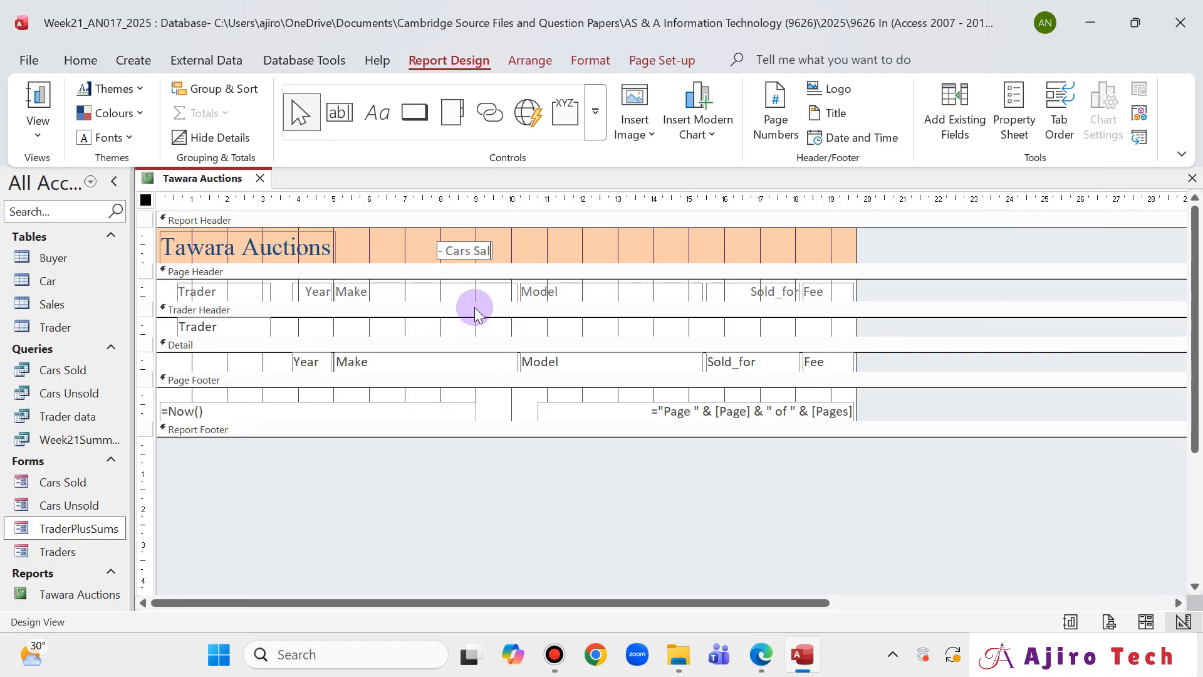
type("es")
- Complete the Report Header label so it reads "- Cars Sales - Weekly Report", checking the sample heading in the question paper
left_click(760, 655)
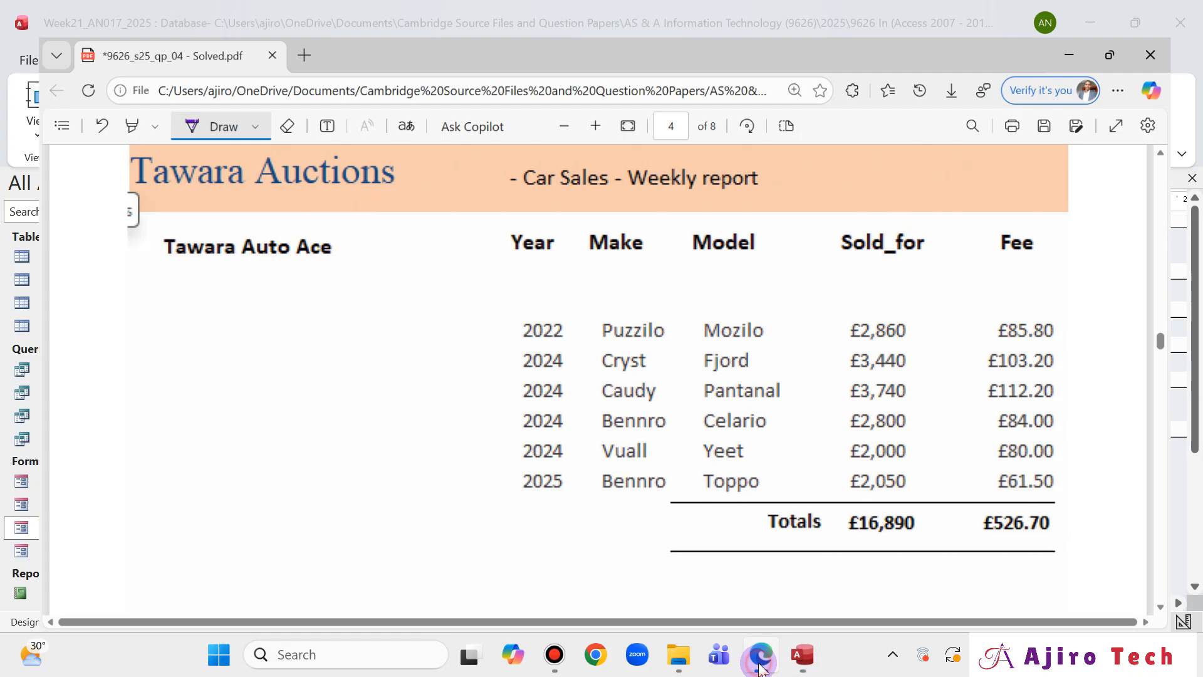
left_click(760, 664)
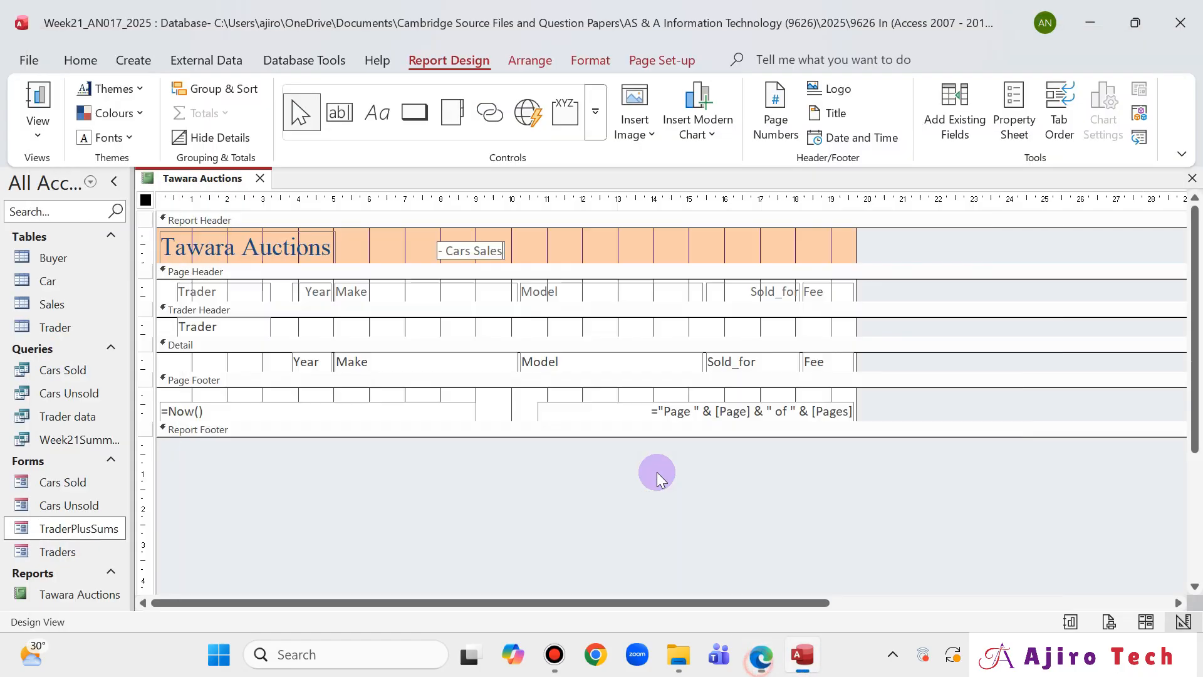
type("- Weekly Repotrt")
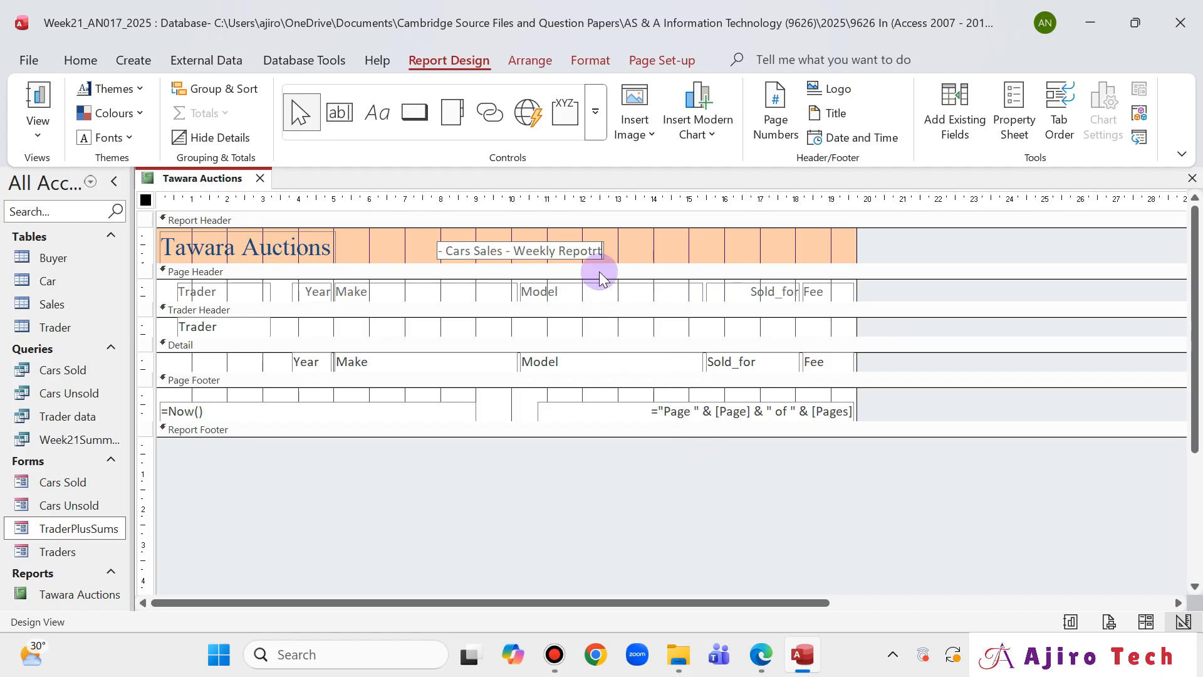
left_click_drag(592, 251, 597, 250)
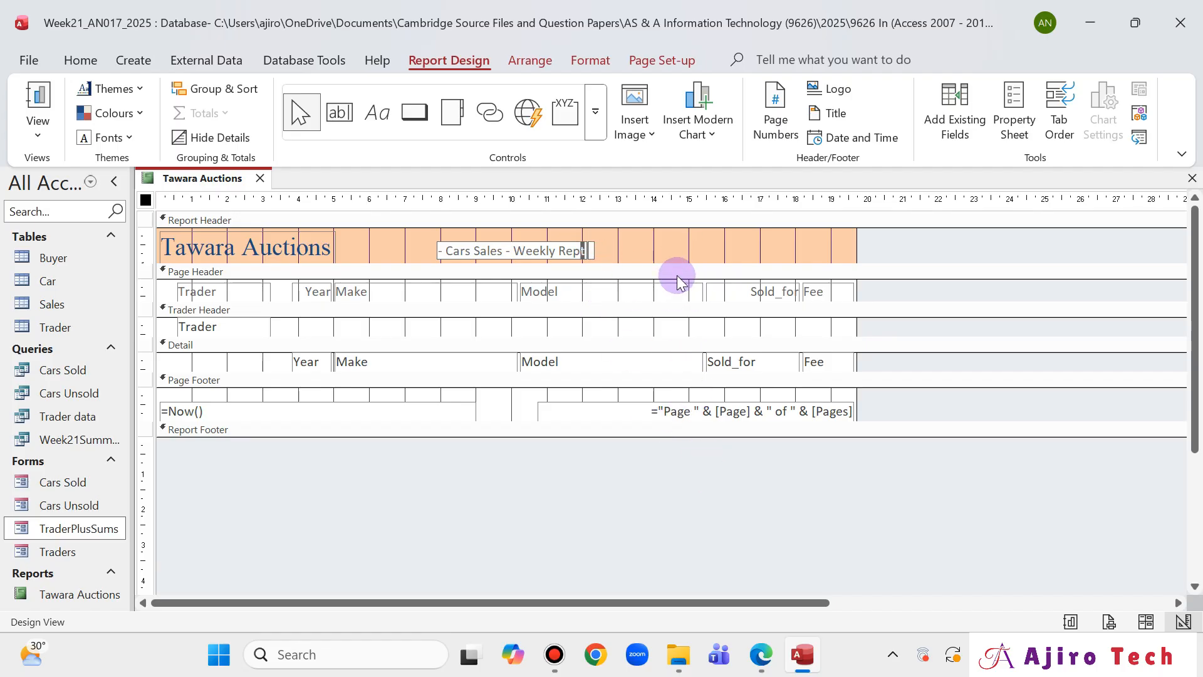
type("or")
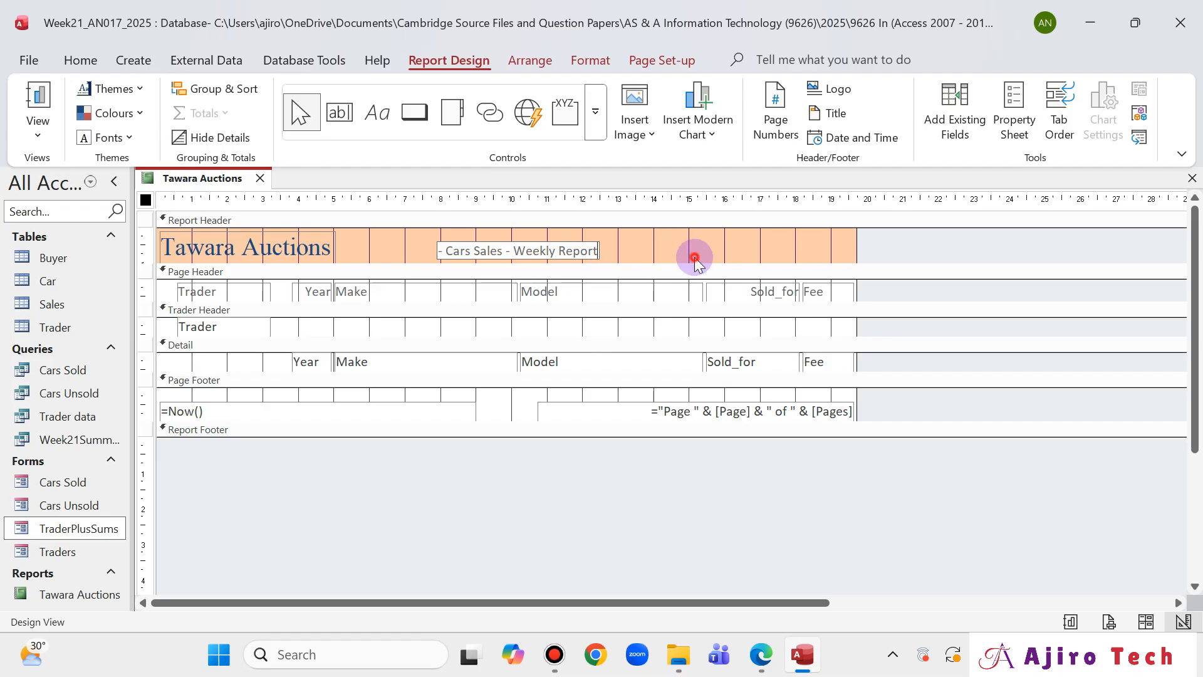
left_click(694, 257)
- Move the "- Cars Sales - Weekly Report" label slightly up in the Report Header, comparing its placement with the sample heading
left_click(756, 663)
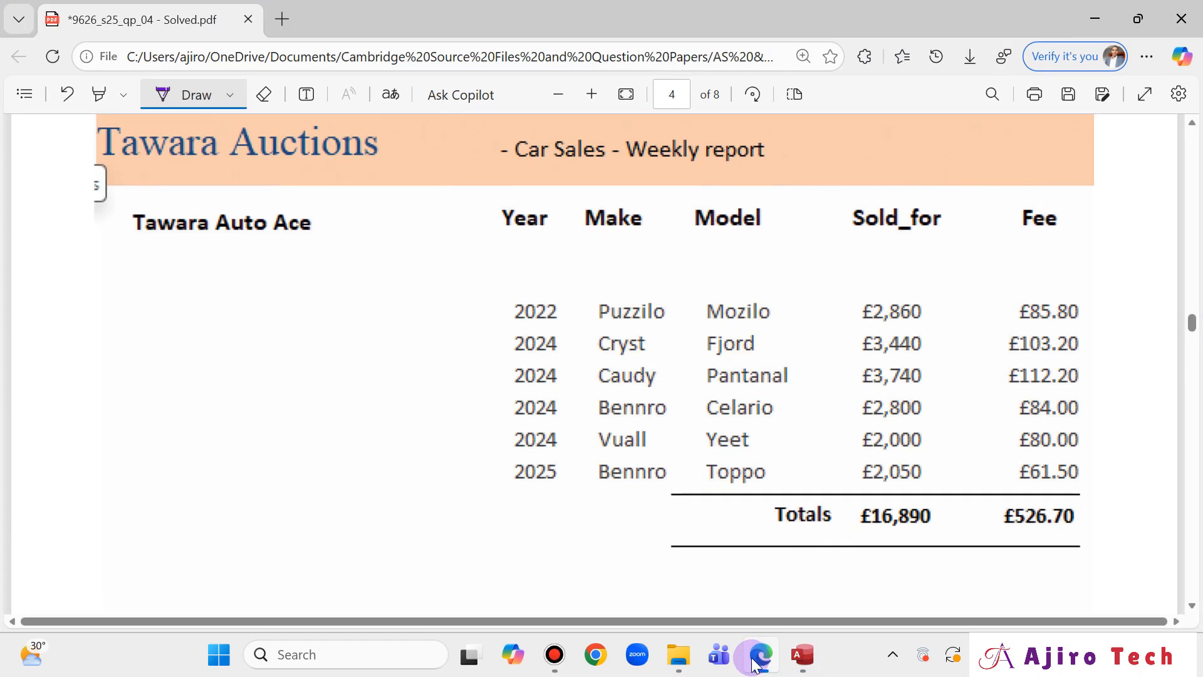
left_click(754, 663)
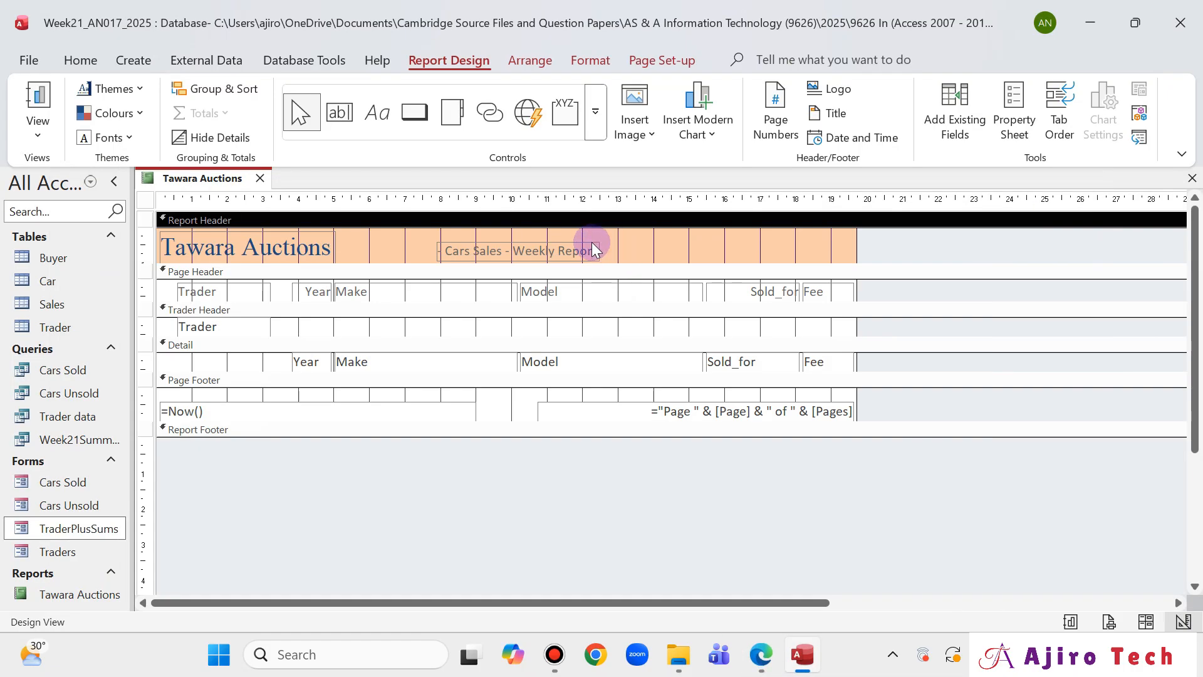
left_click(593, 250)
left_click_drag(594, 244, 594, 240)
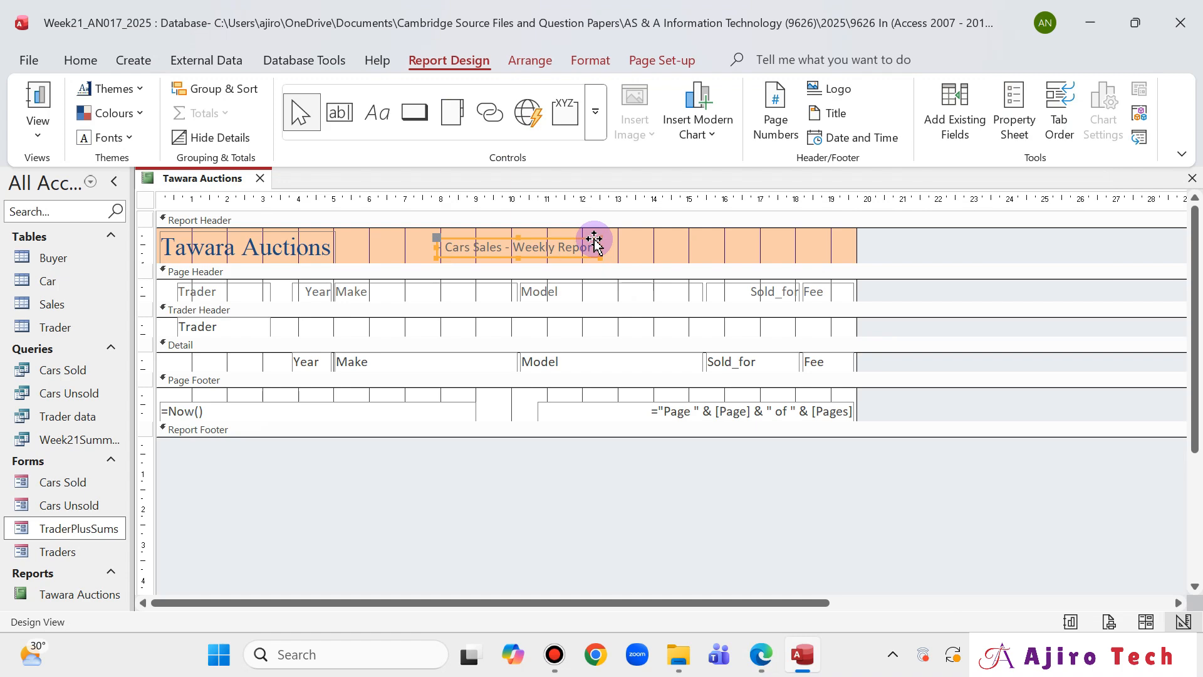
left_click(761, 655)
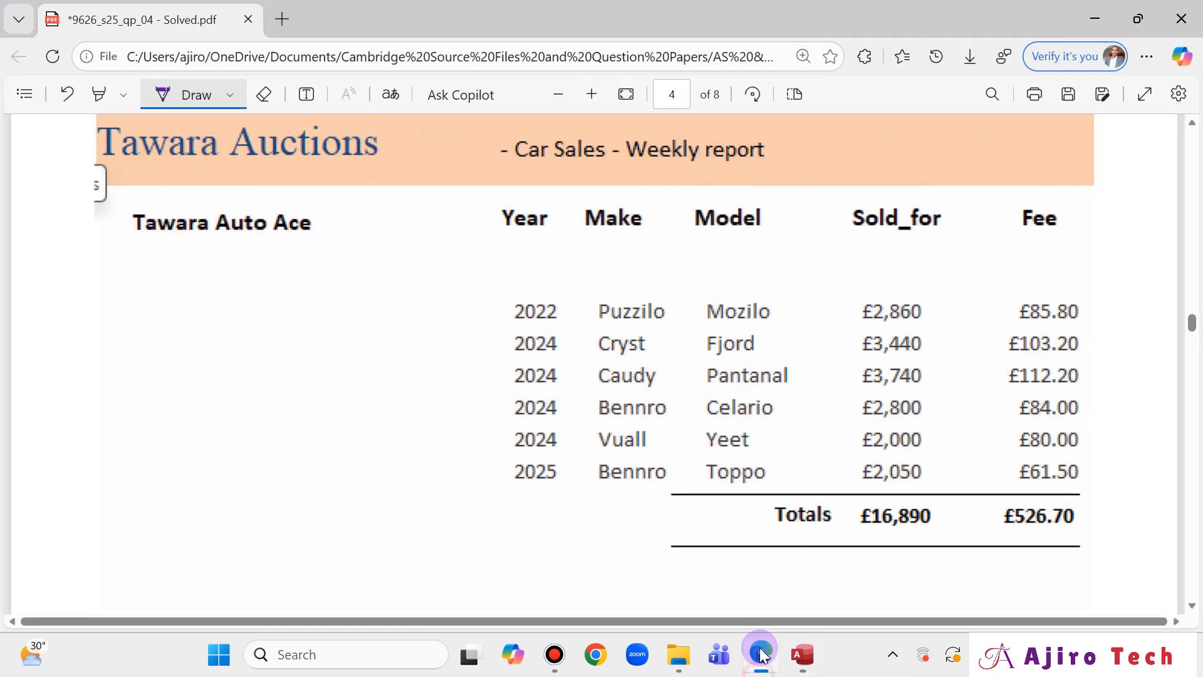
left_click(763, 657)
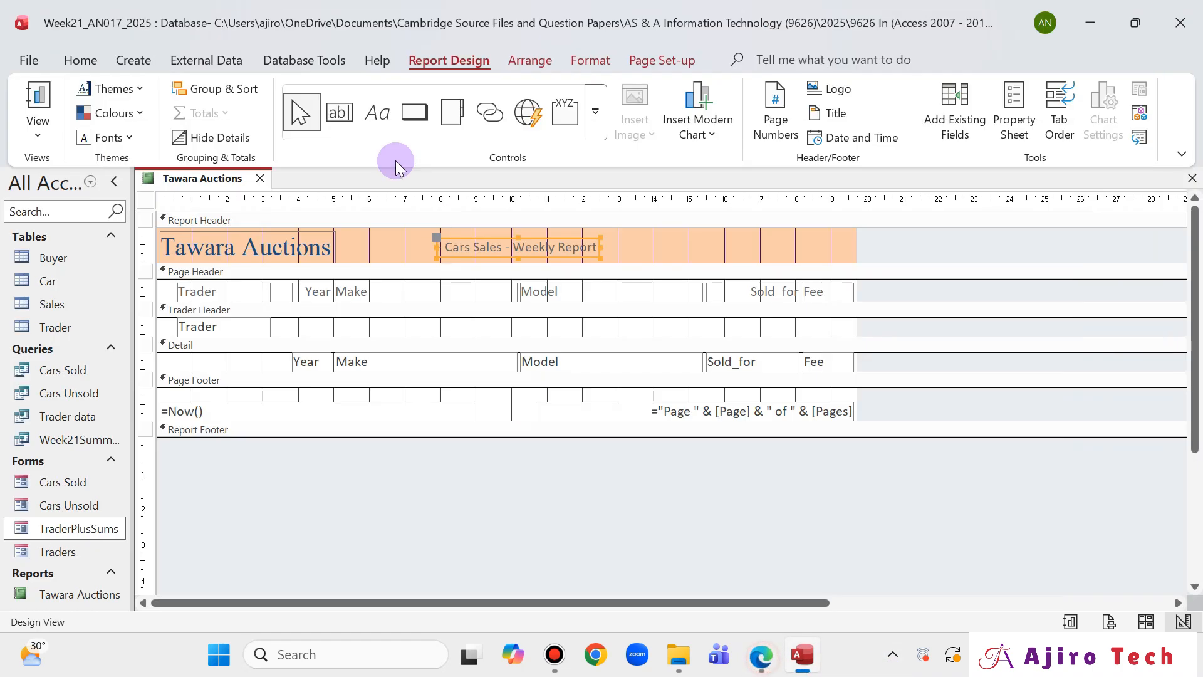
- Set the font colour of the "- Cars Sales - Weekly Report" label to black and compare it with the question paper
left_click(592, 60)
left_click(256, 126)
left_click(264, 201)
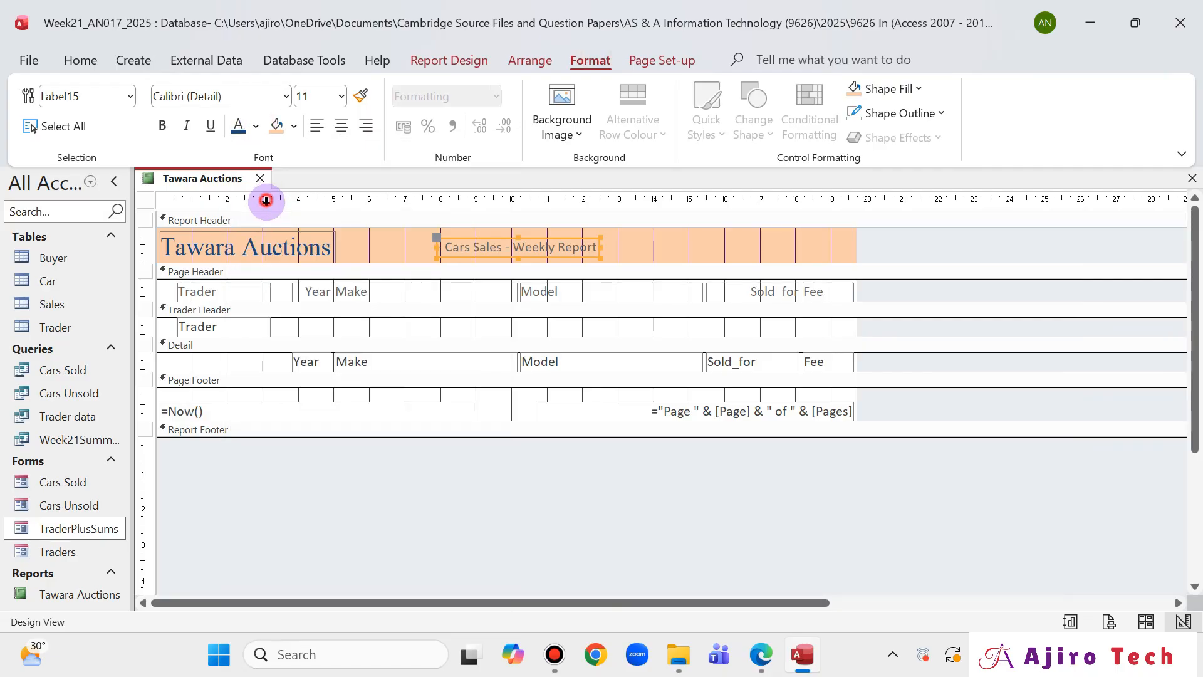
left_click(765, 659)
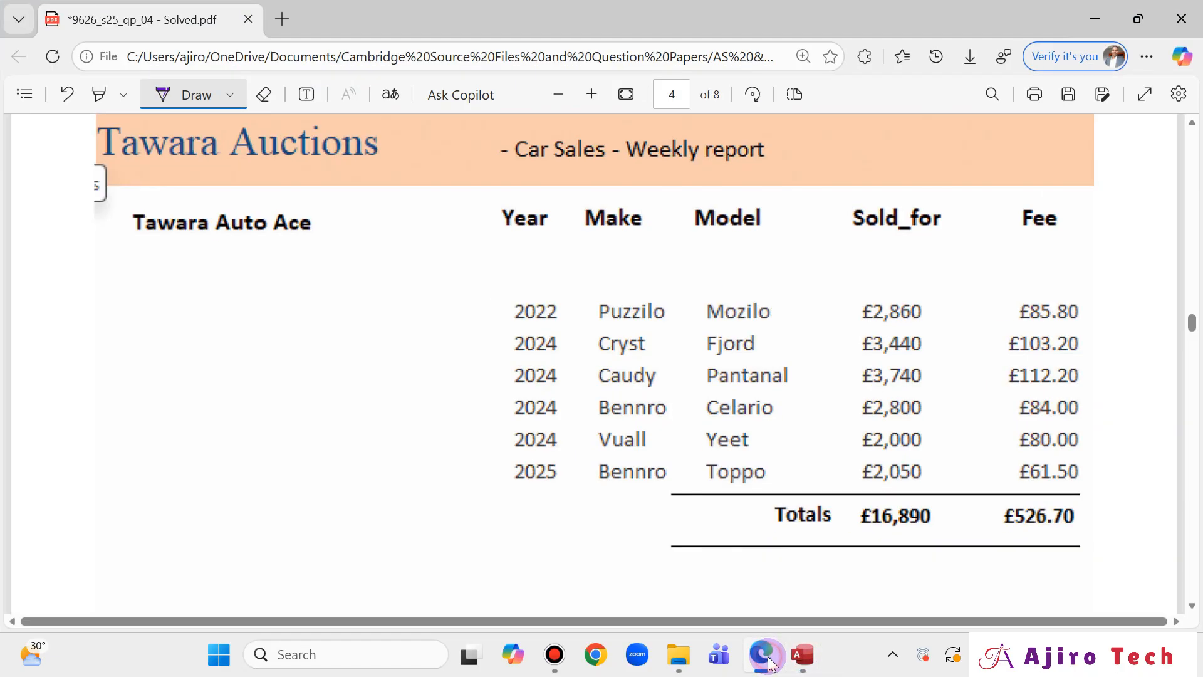
left_click(768, 663)
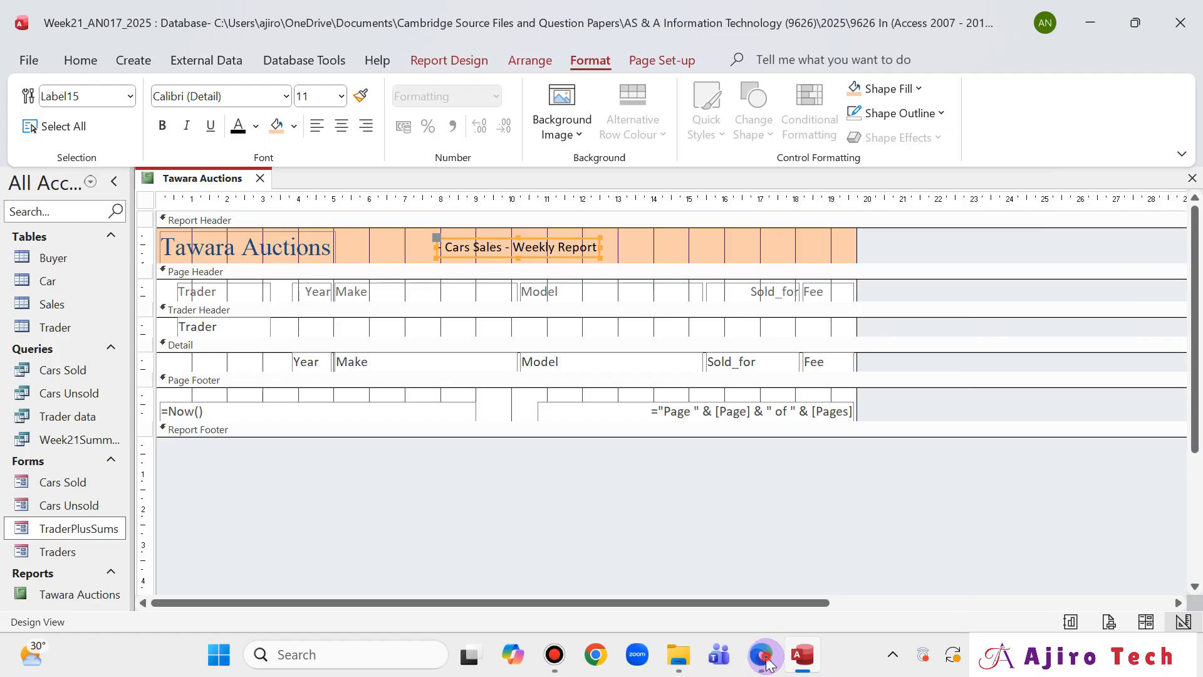
left_click(766, 659)
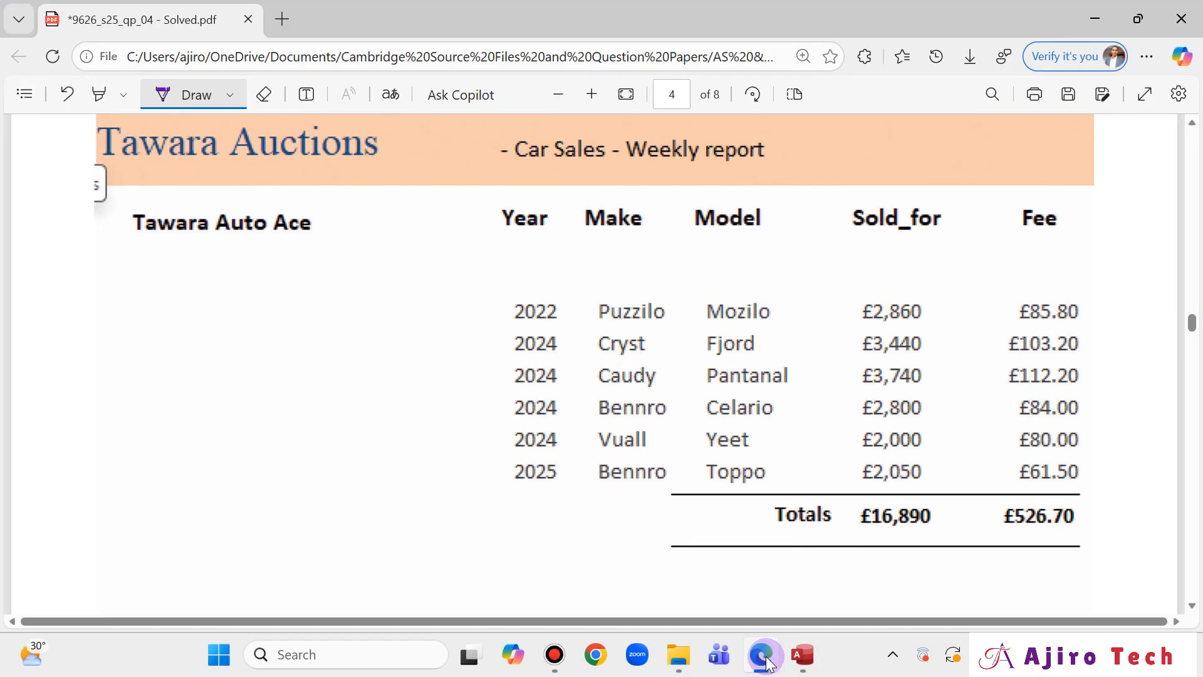
left_click(766, 659)
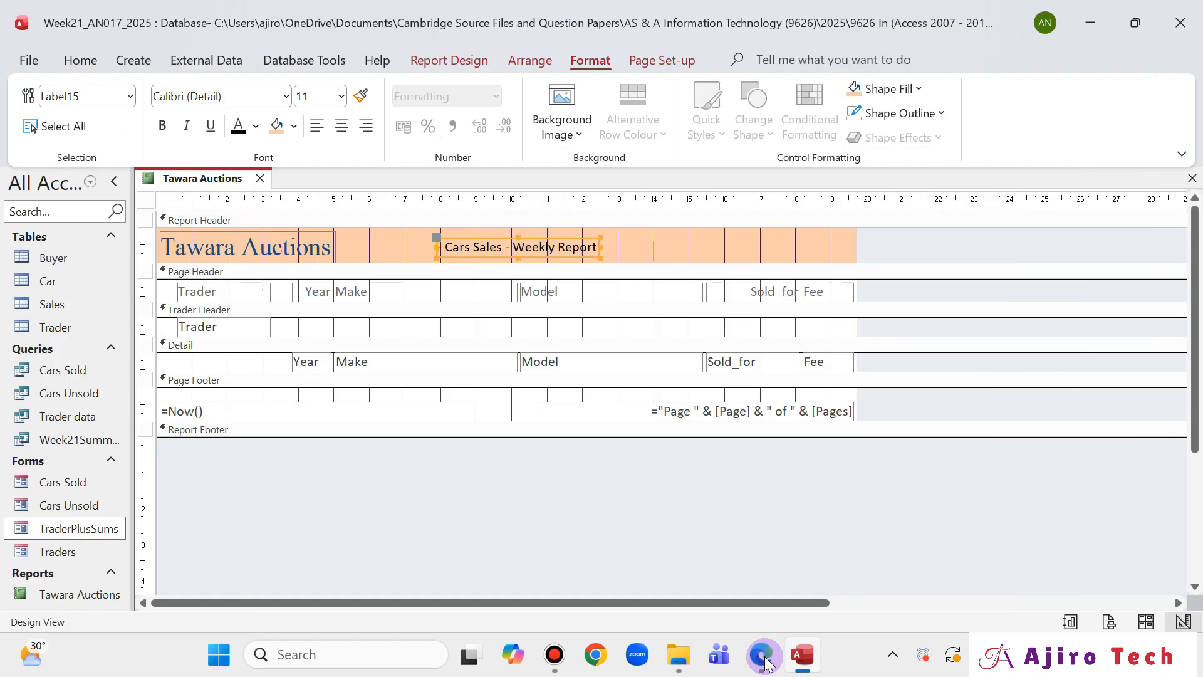
- Switch the Tawara Auctions report to Layout View and select the Fee column's heading and values
right_click(243, 183)
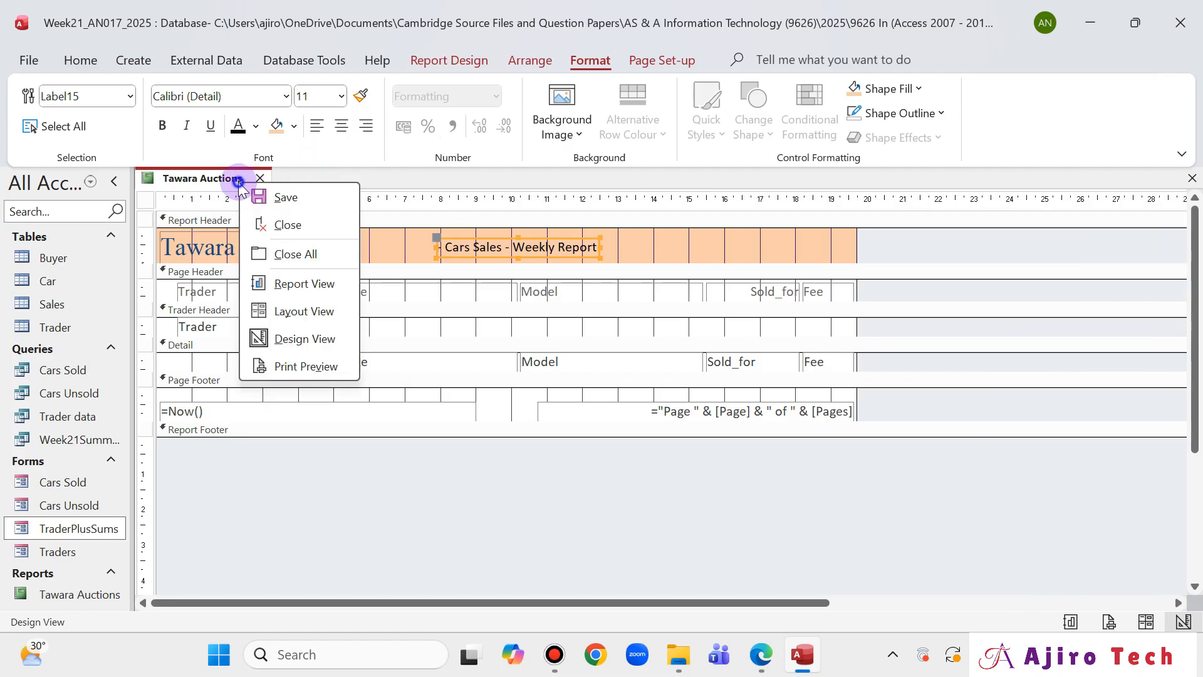
left_click(288, 312)
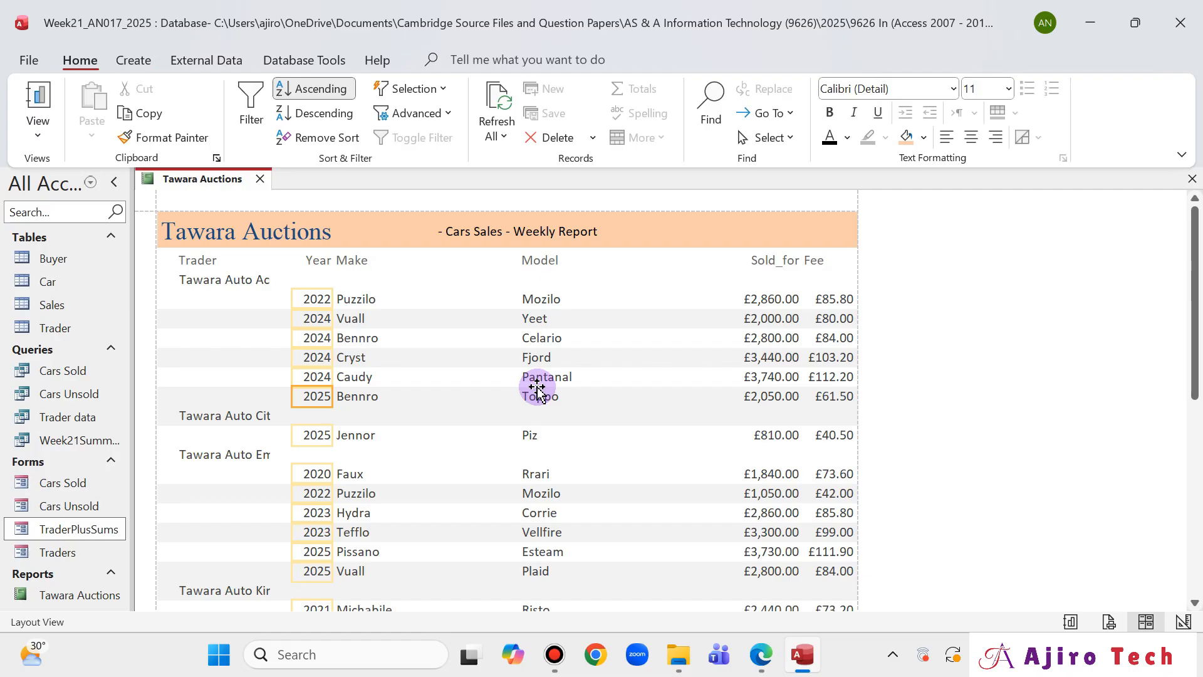
left_click(817, 259)
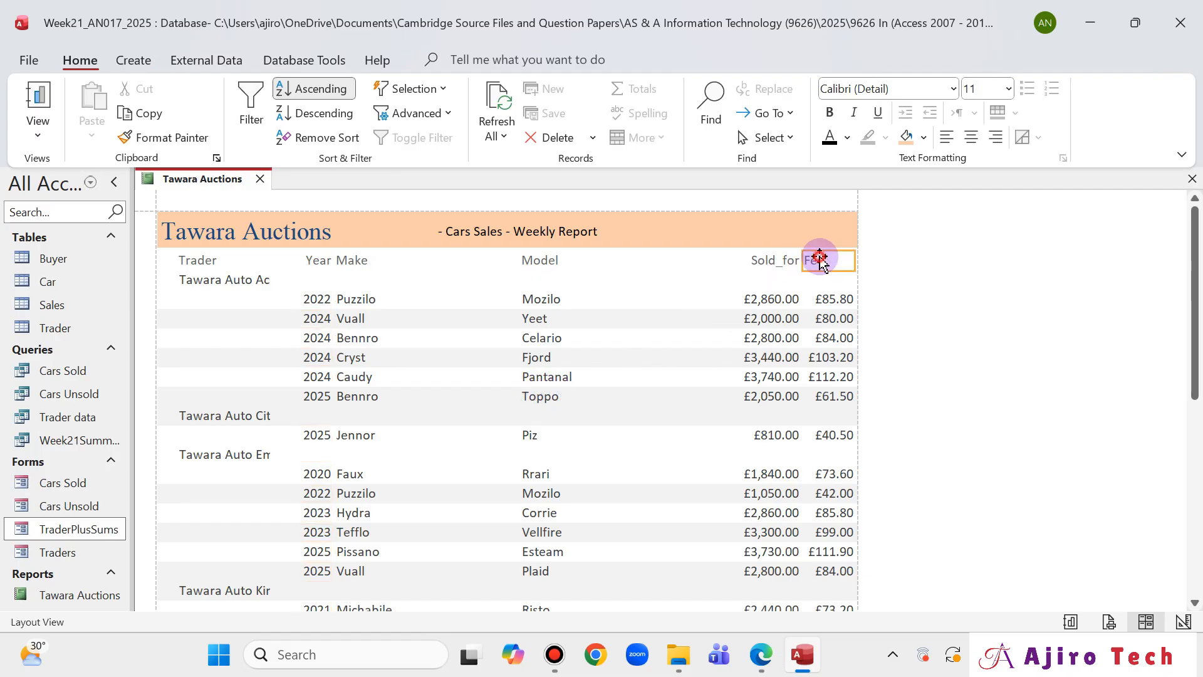
left_click(840, 306)
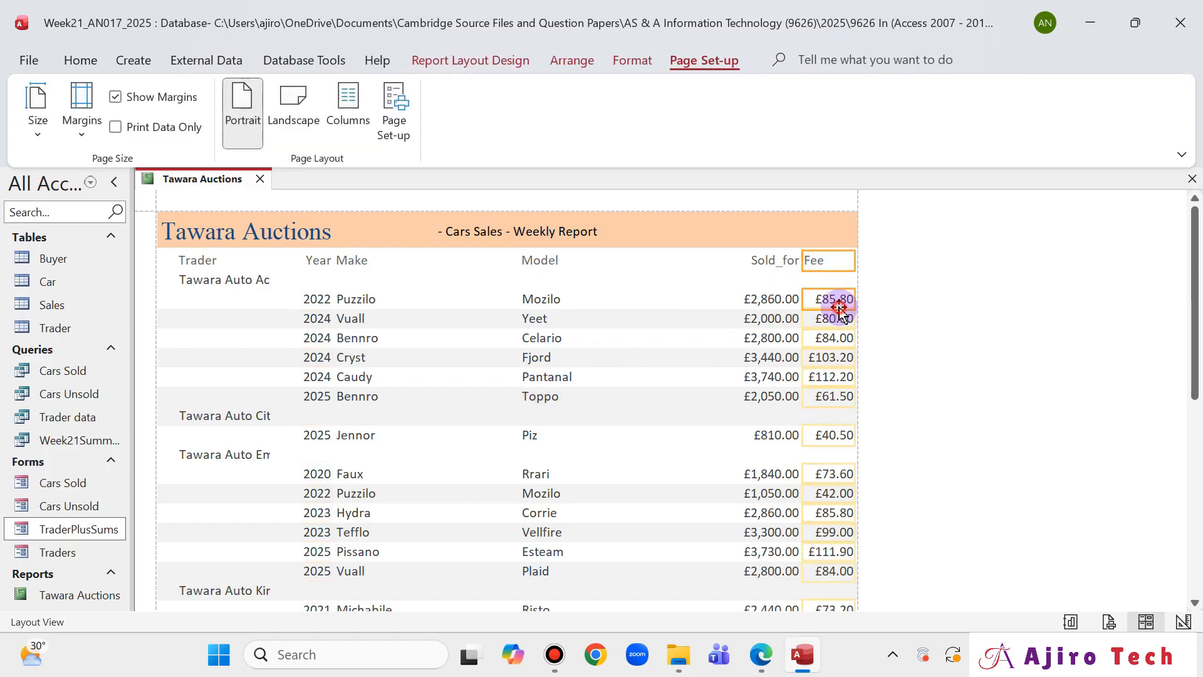
- Shift the Sold_for heading and its values together towards the Model column to leave a gap before Fee
left_click(775, 260)
left_click(769, 300)
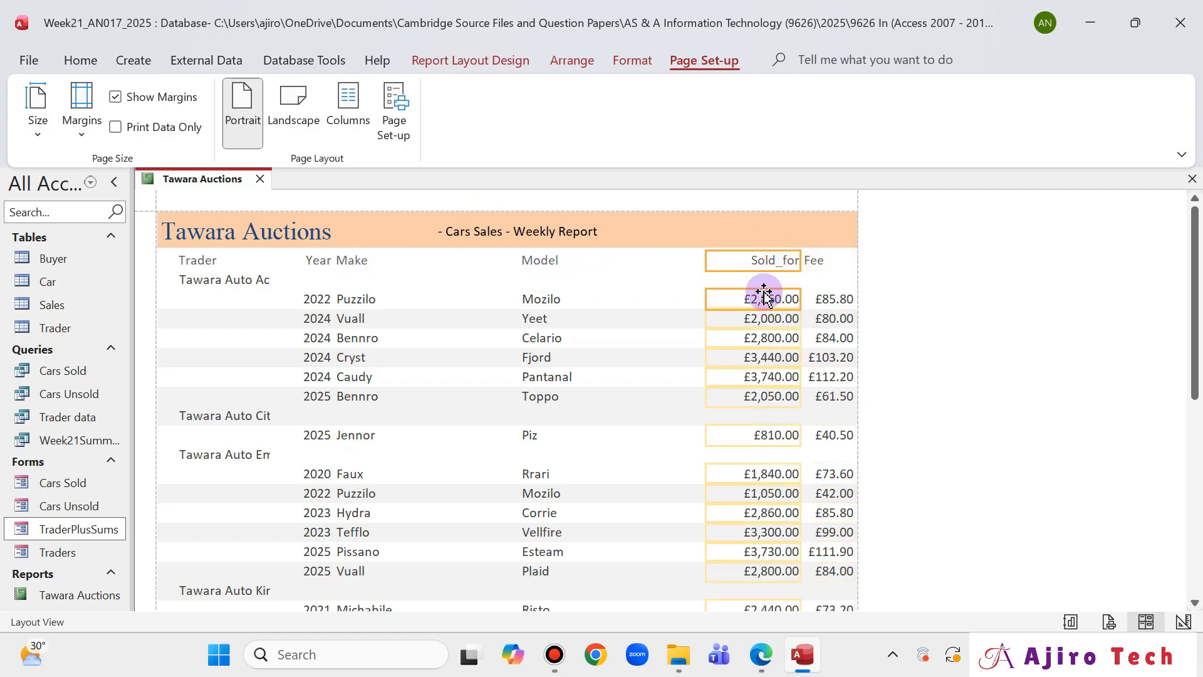
key("Left")
key("Left")
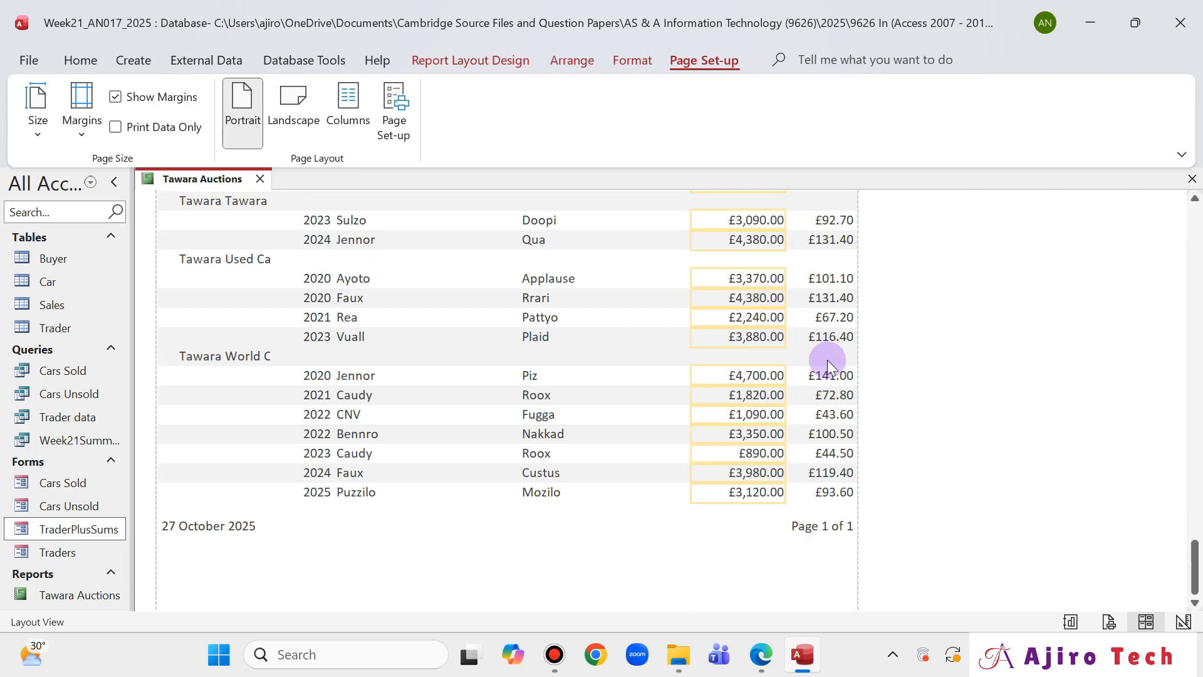
scroll(827, 360, "up", 2)
scroll(828, 361, "up", 4)
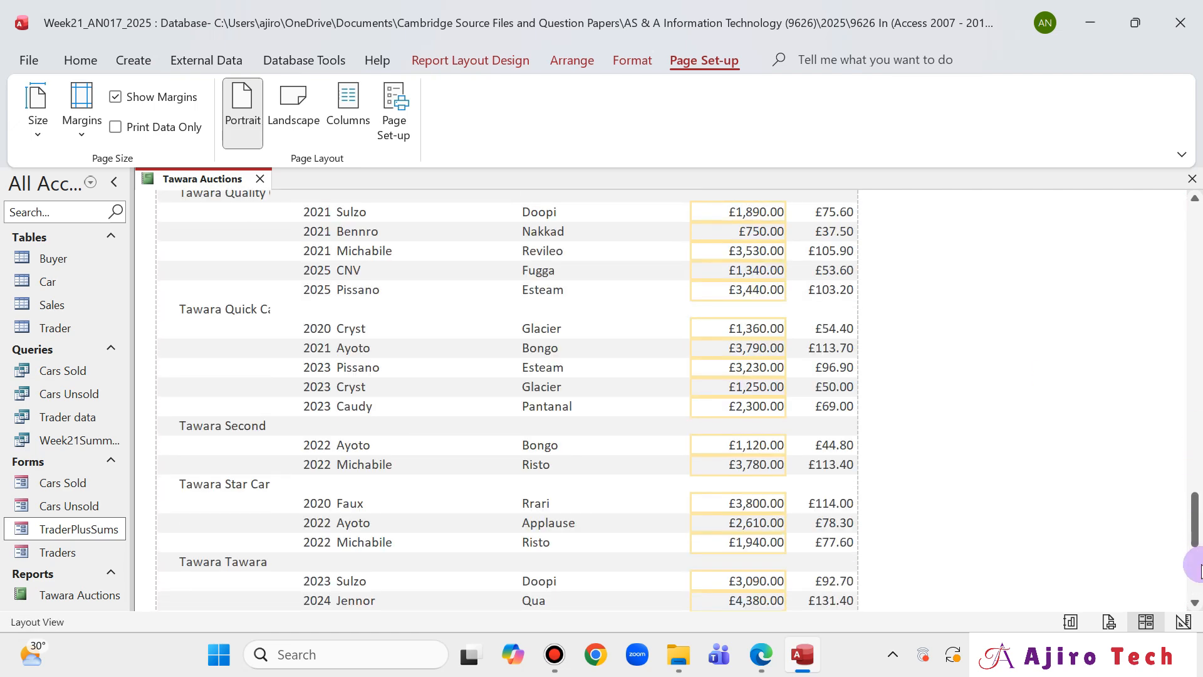
left_click_drag(1194, 536, 1198, 53)
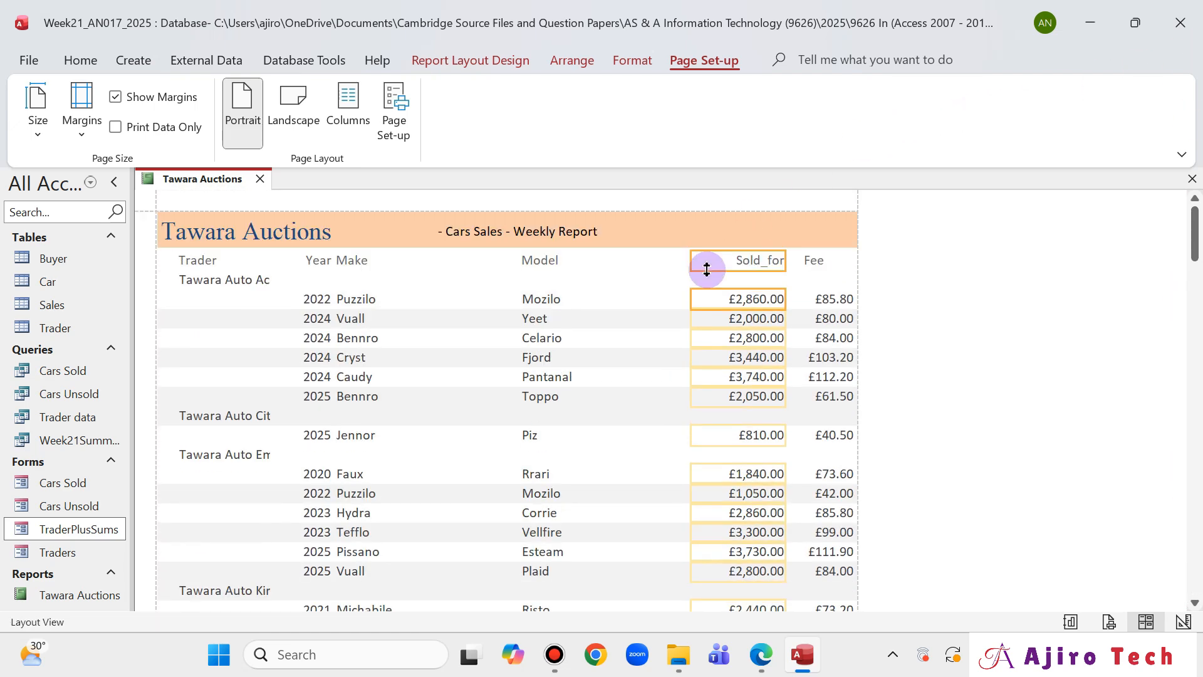
key("Left")
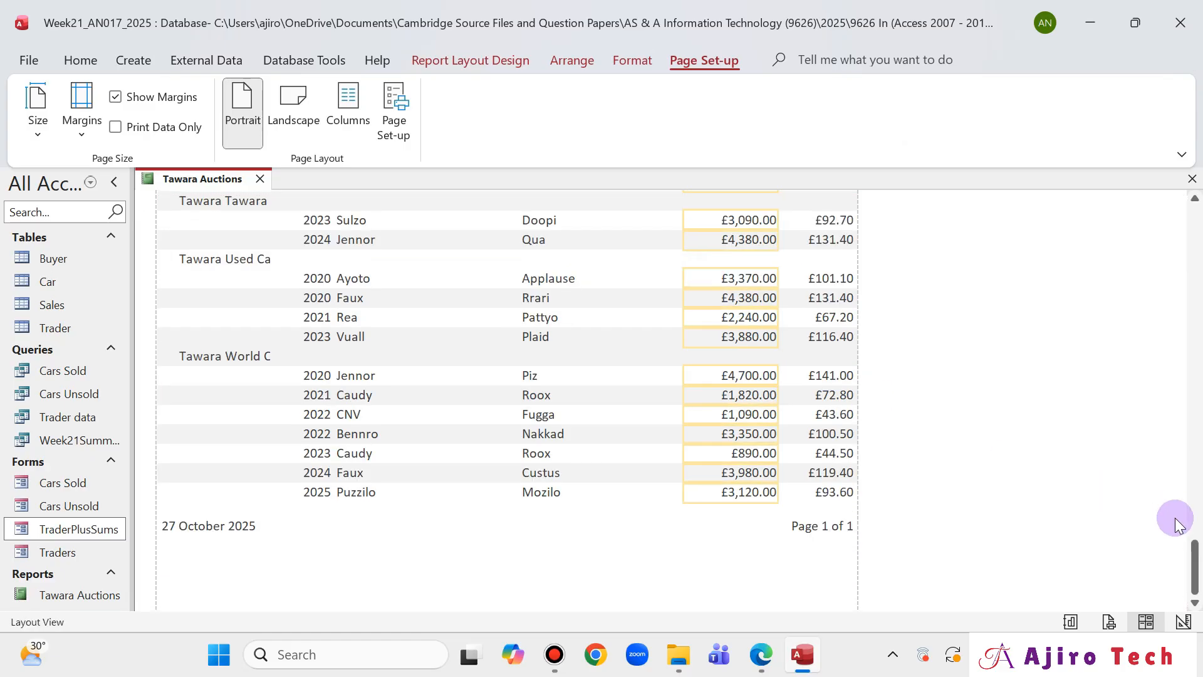
left_click_drag(1198, 578, 1200, 78)
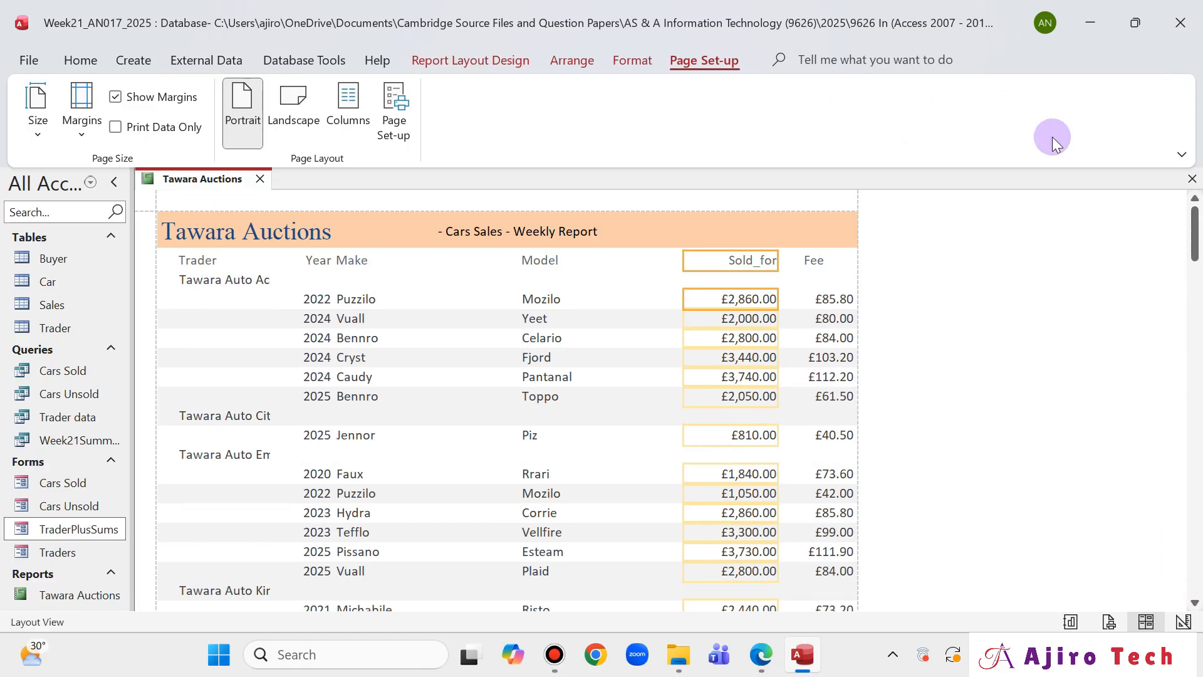
- Narrow the Model heading and its values together to roughly half their width
left_click(550, 266)
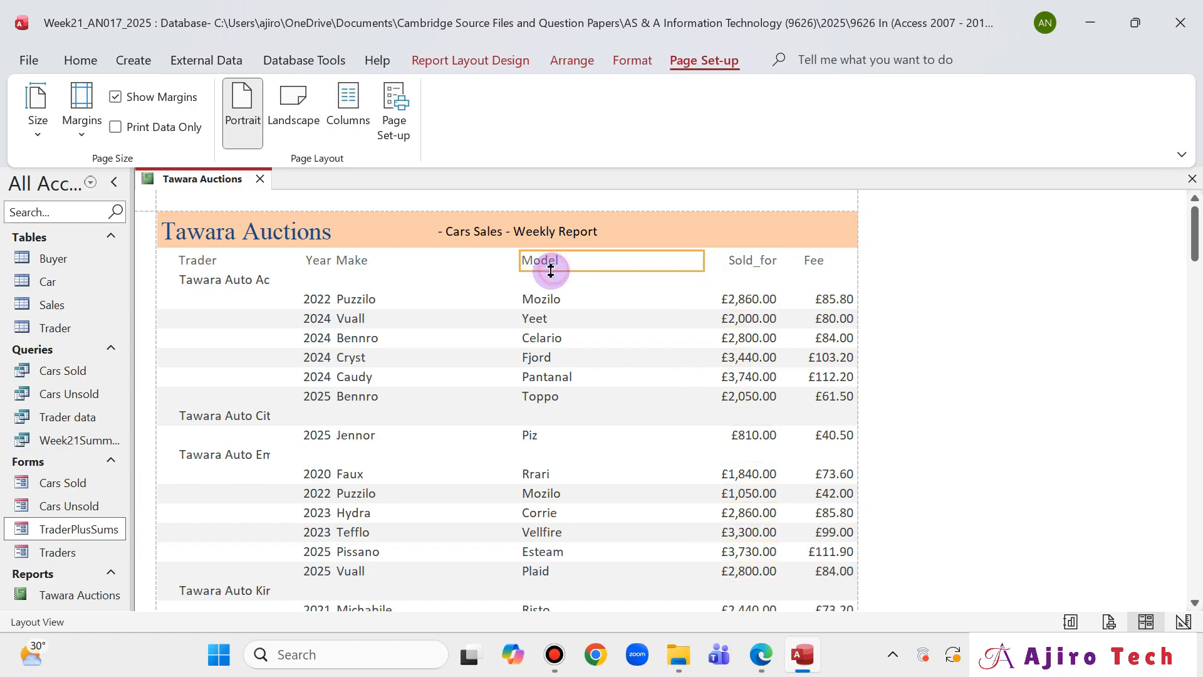
left_click(535, 301)
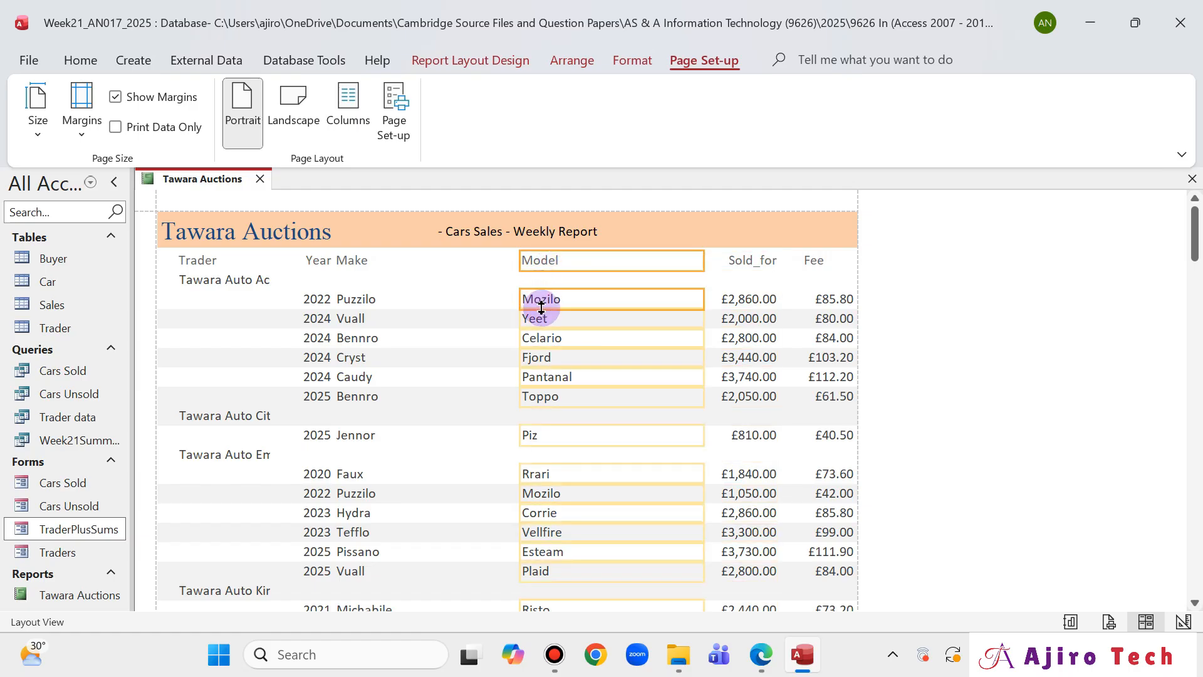
left_click_drag(703, 258, 605, 263)
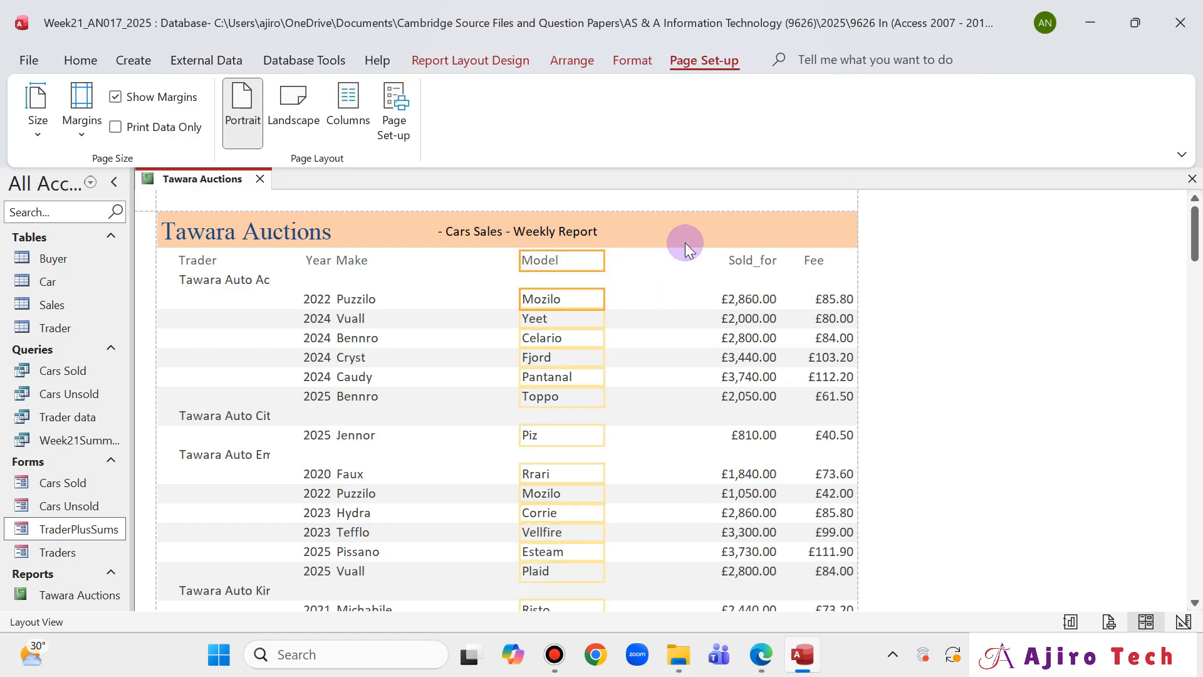
- Shift the Model heading and its values together until they sit just before the Sold_for column
key("Right")
key("Right")
key("Right")
key("Right")
key("Right")
key("Right")
key("Right")
key("Right")
key("Right")
key("Right")
key("Right")
key("Right")
key("Right")
key("Right")
key("Right")
key("Right")
key("Right")
key("Right")
key("Right")
key("Right")
key("Right")
key("Right")
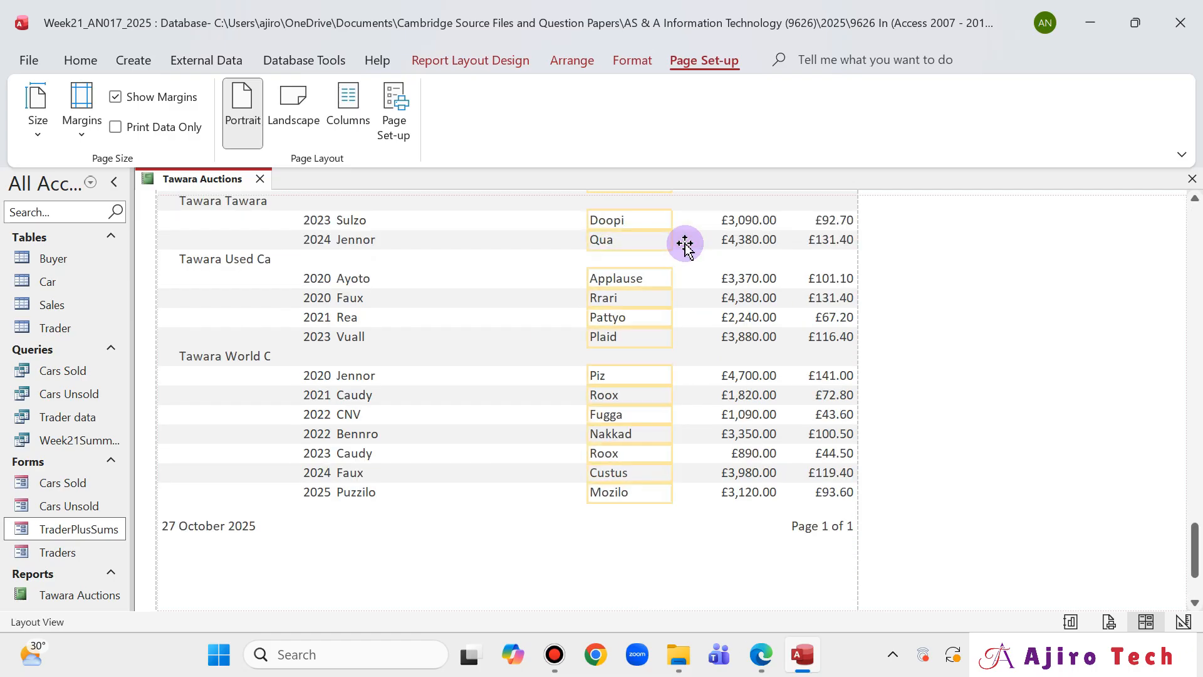
key("Left")
key("Left")
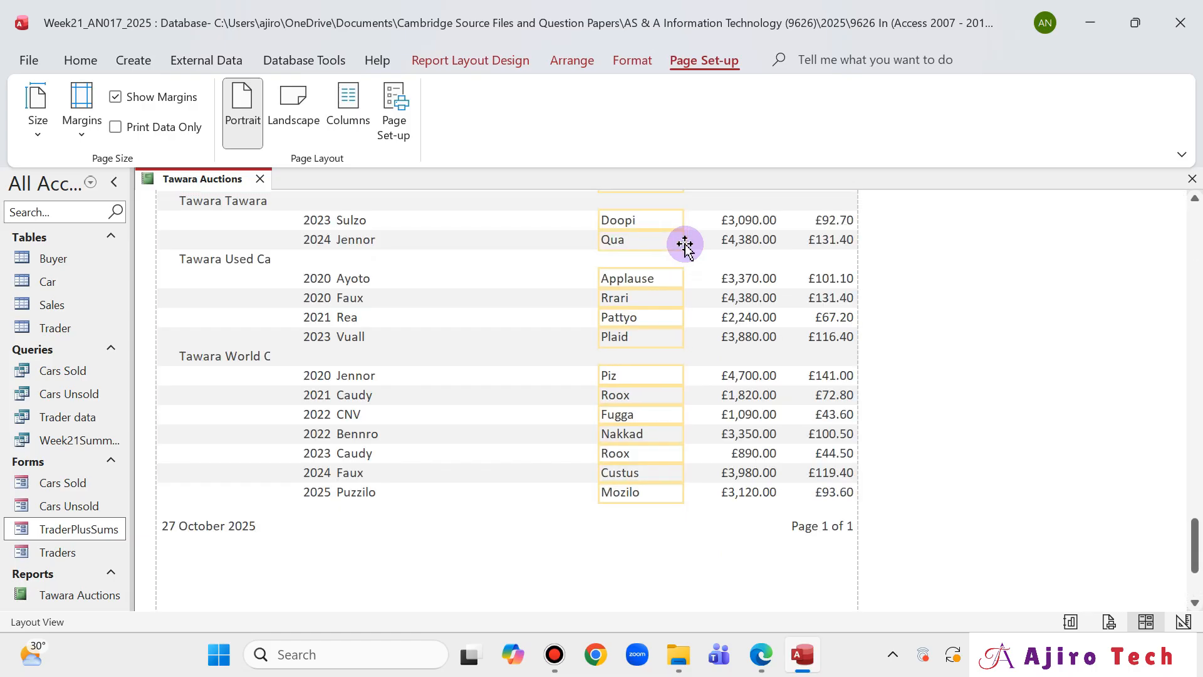
key("Right")
key("Right")
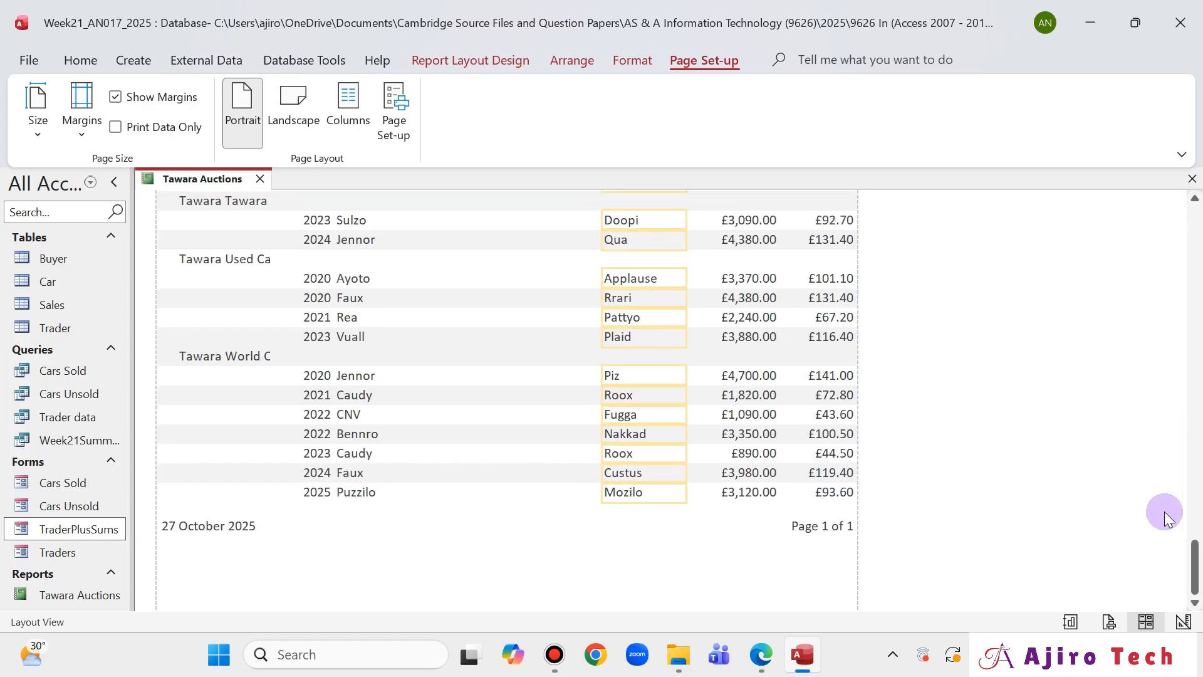
left_click_drag(1190, 556, 1200, 87)
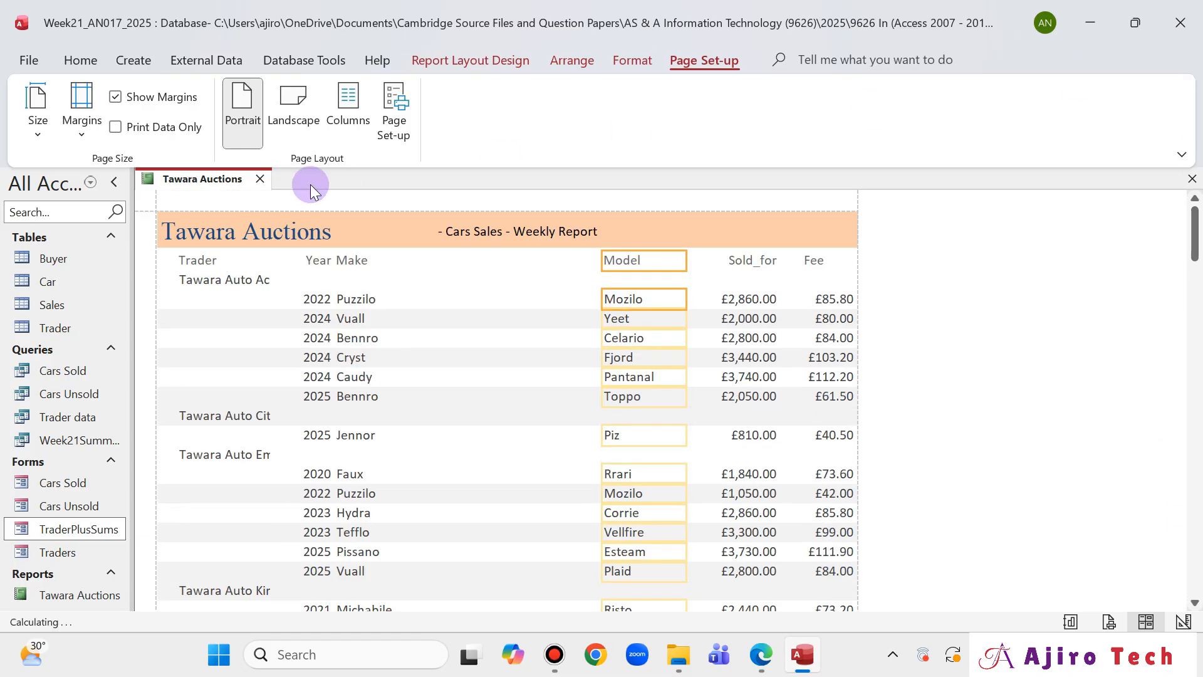
- Narrow the Make heading and its values together so they fit closely around the car makes
left_click(357, 260)
left_click(356, 299, "shift")
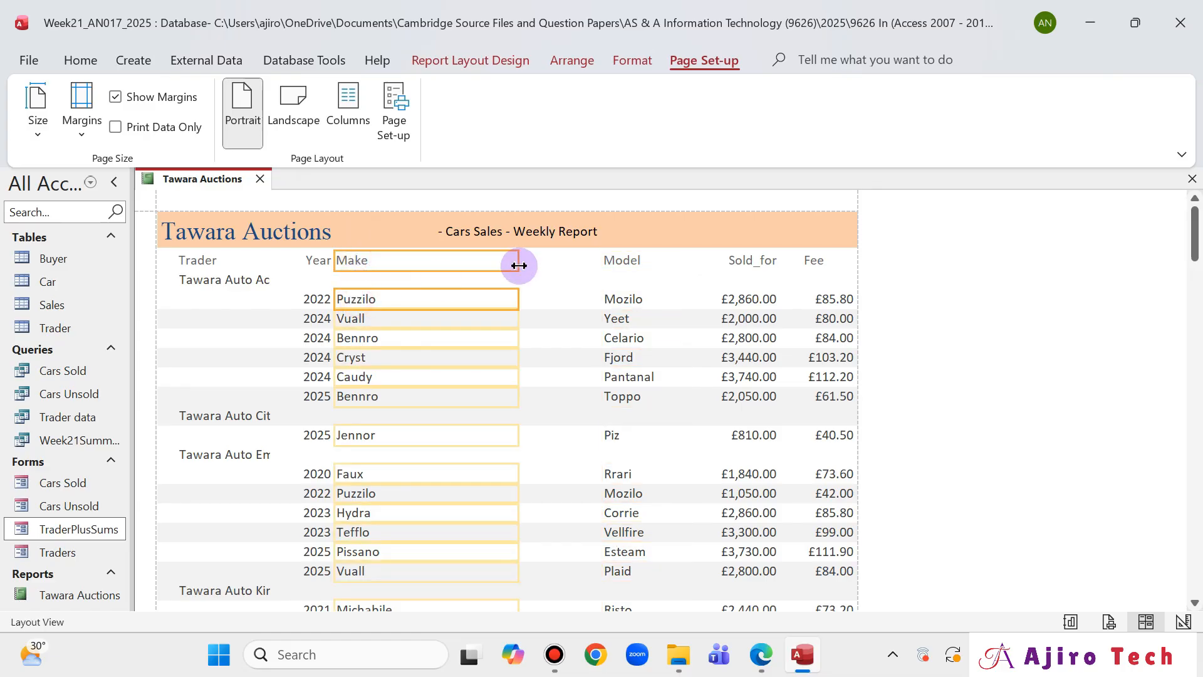
left_click_drag(517, 258, 410, 281)
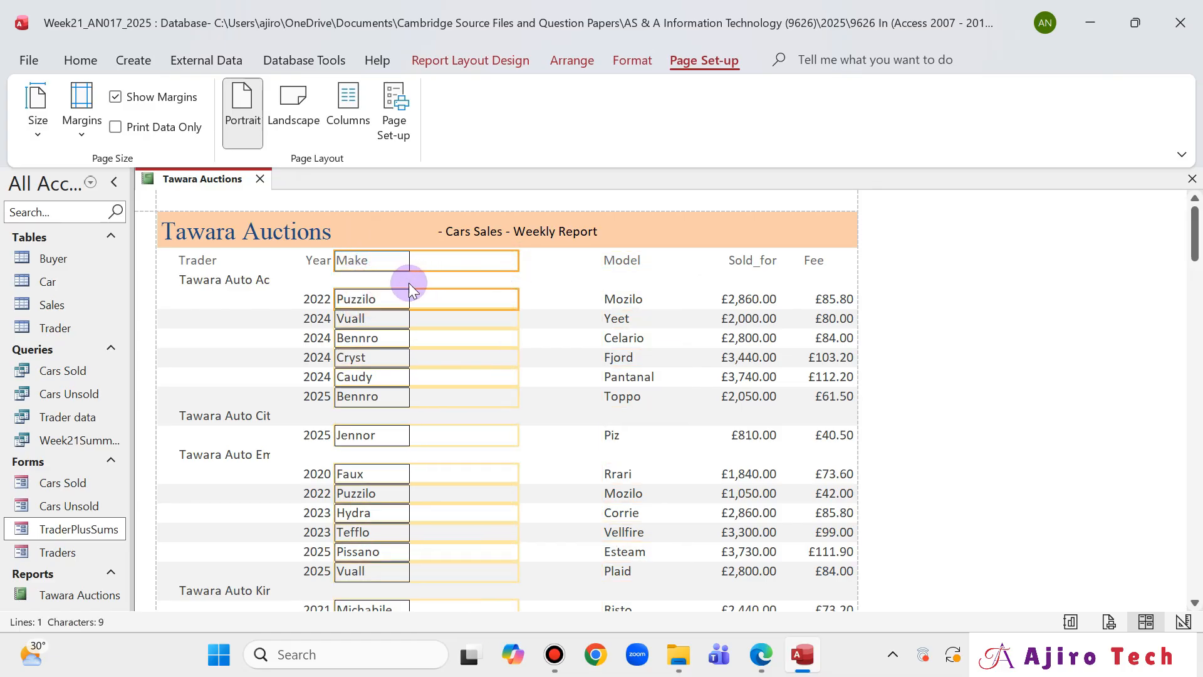
- Shift the Make heading and its values together until they sit just before the Model column
key("Right")
key("Right")
key("Right")
key("Right")
key("Right")
key("Right")
key("Right")
key("Right")
key("Right")
key("Right")
key("Right")
key("Right")
key("Right")
key("Right")
key("Right")
key("Right")
key("Right")
key("Right")
key("Right")
key("Right")
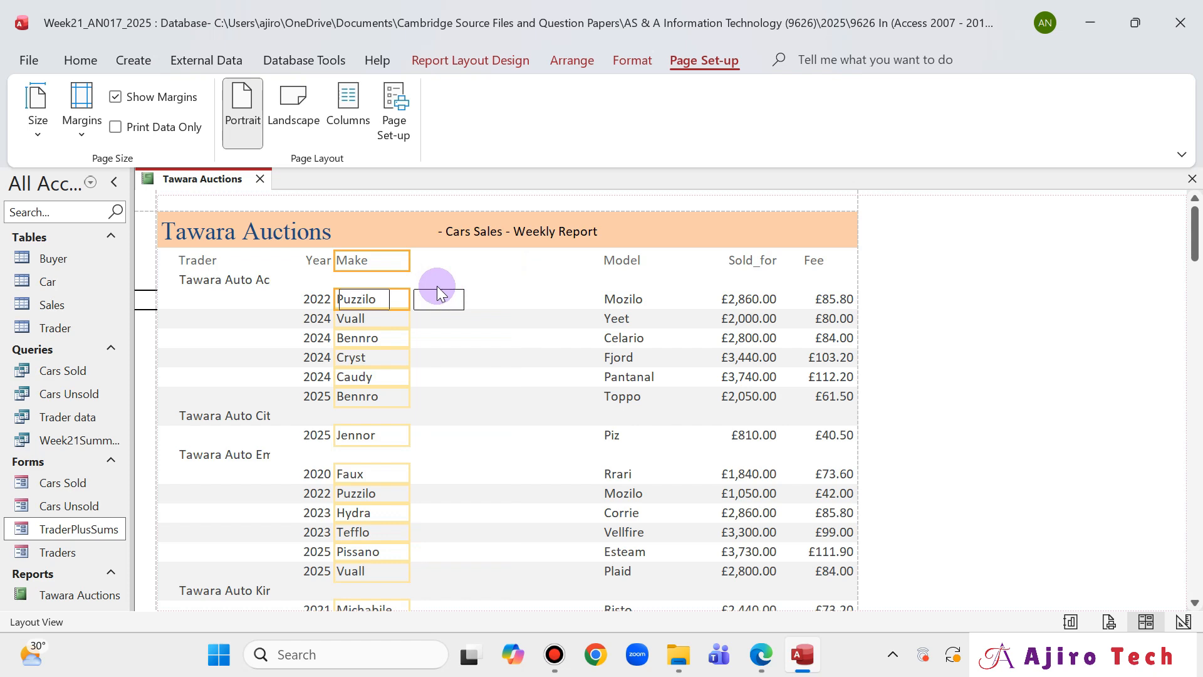
key("Right")
key("Right")
key("Right")
key("Right")
key("Right")
key("Right")
key("Right")
key("Right")
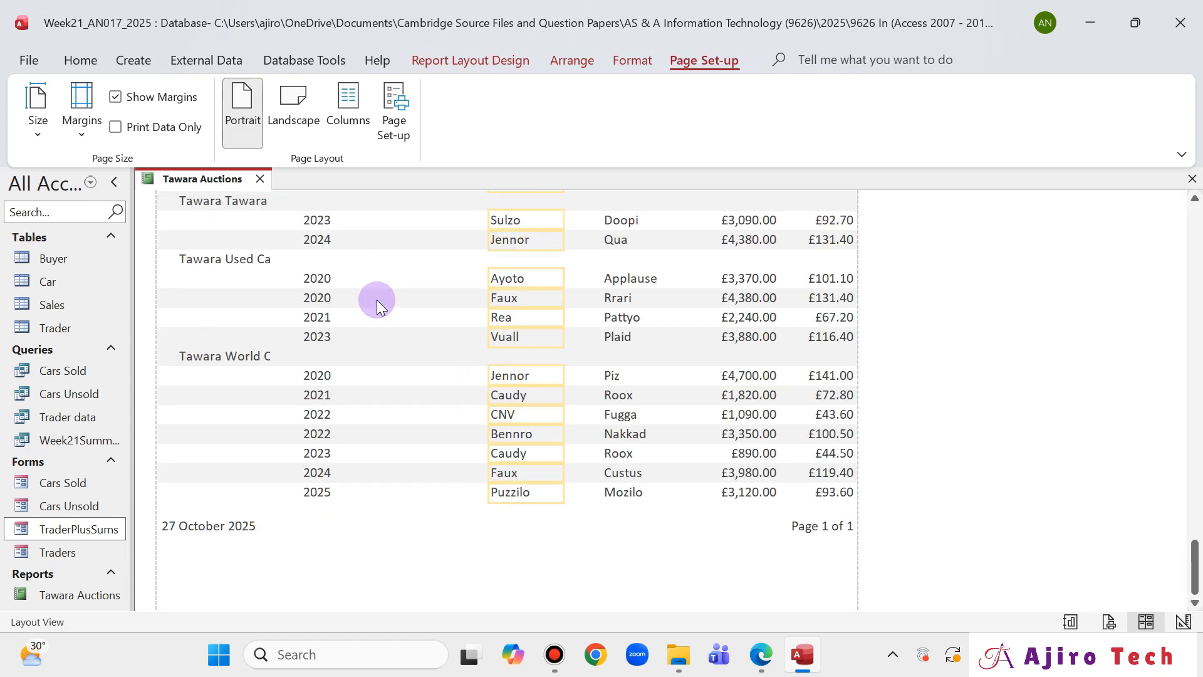
- Shift the Year heading and its values together towards the Make column, leaving a small gap before the makes
scroll(332, 351, "up", 1)
scroll(329, 347, "up", 7)
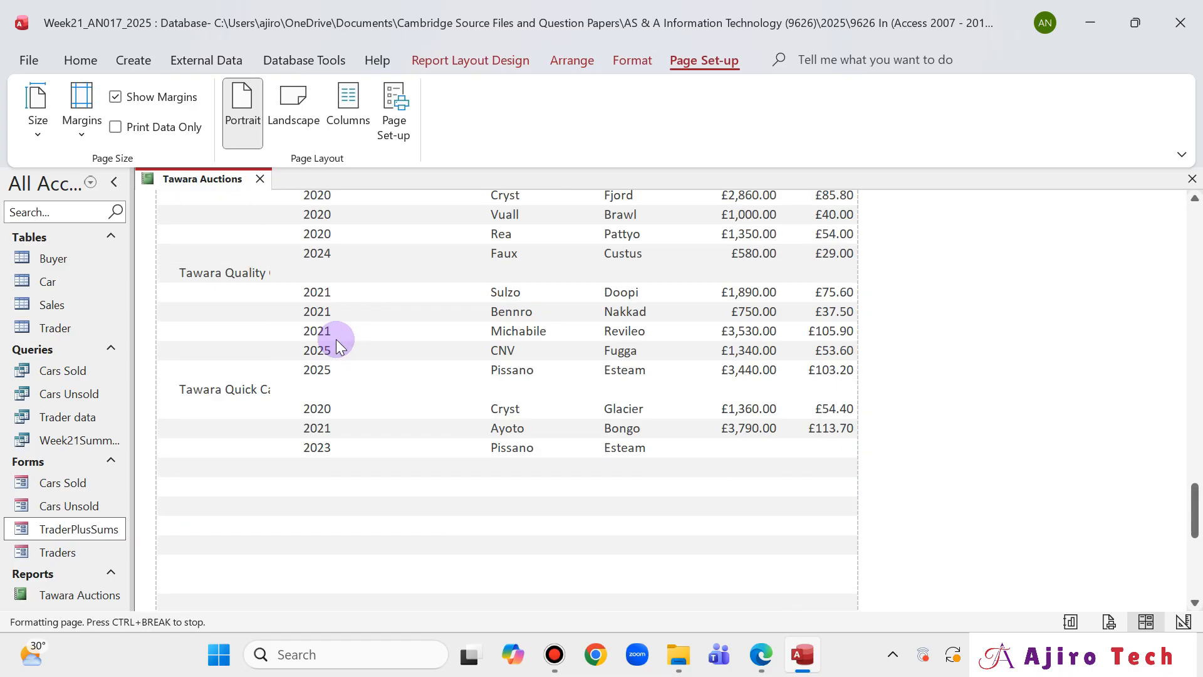
left_click_drag(1194, 501, 1194, 231)
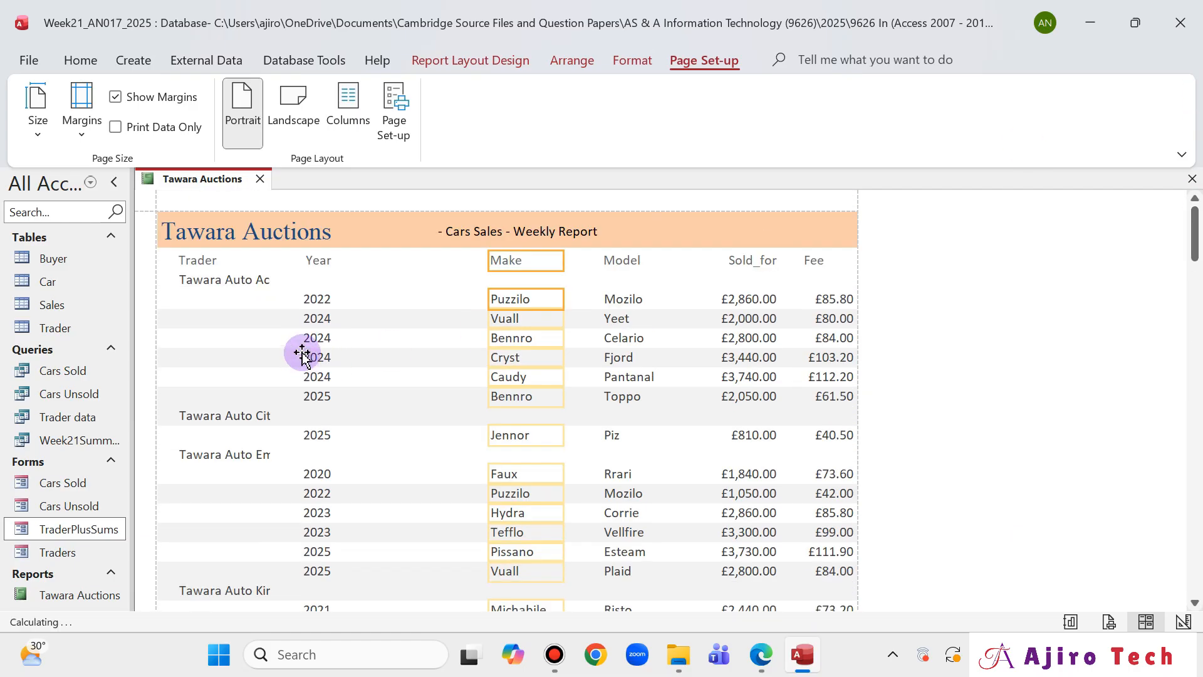
left_click(326, 254)
left_click(317, 299, "shift")
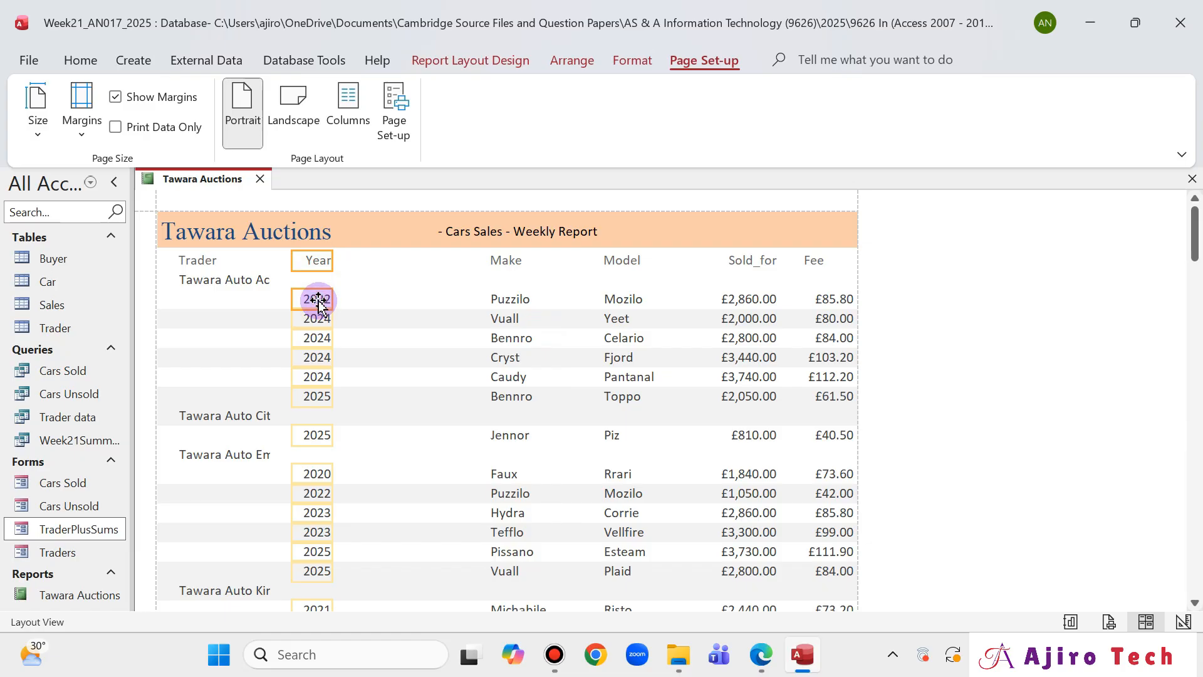
left_click_drag(319, 302, 319, 302)
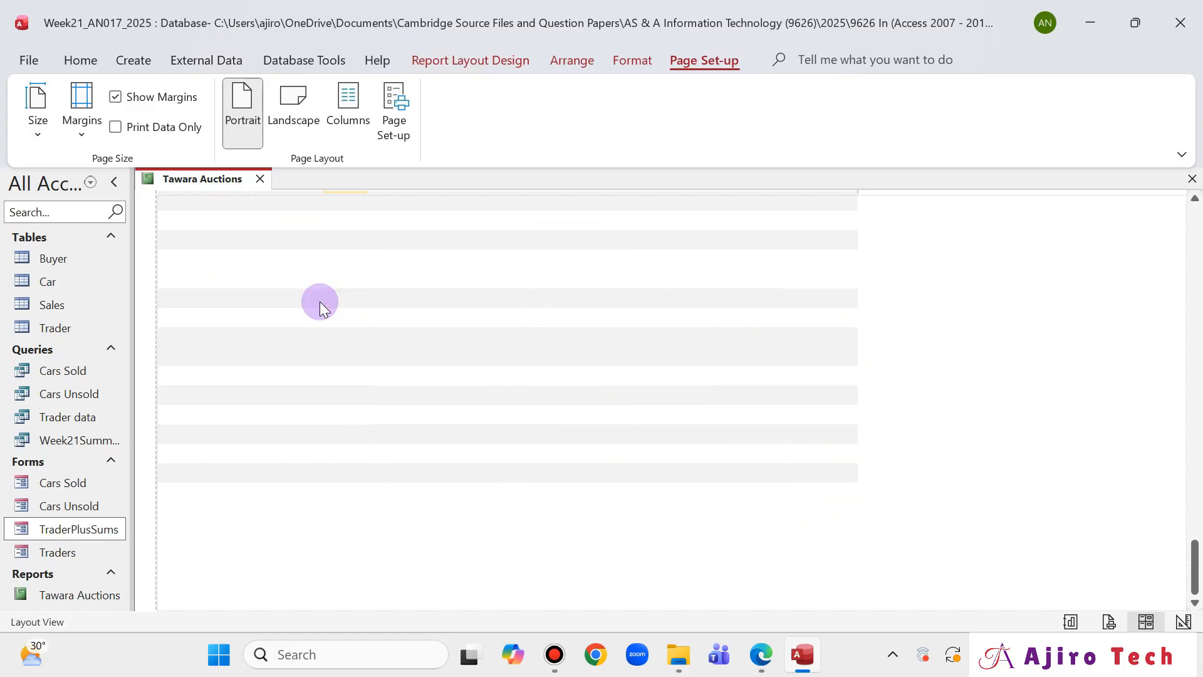
key("Delete")
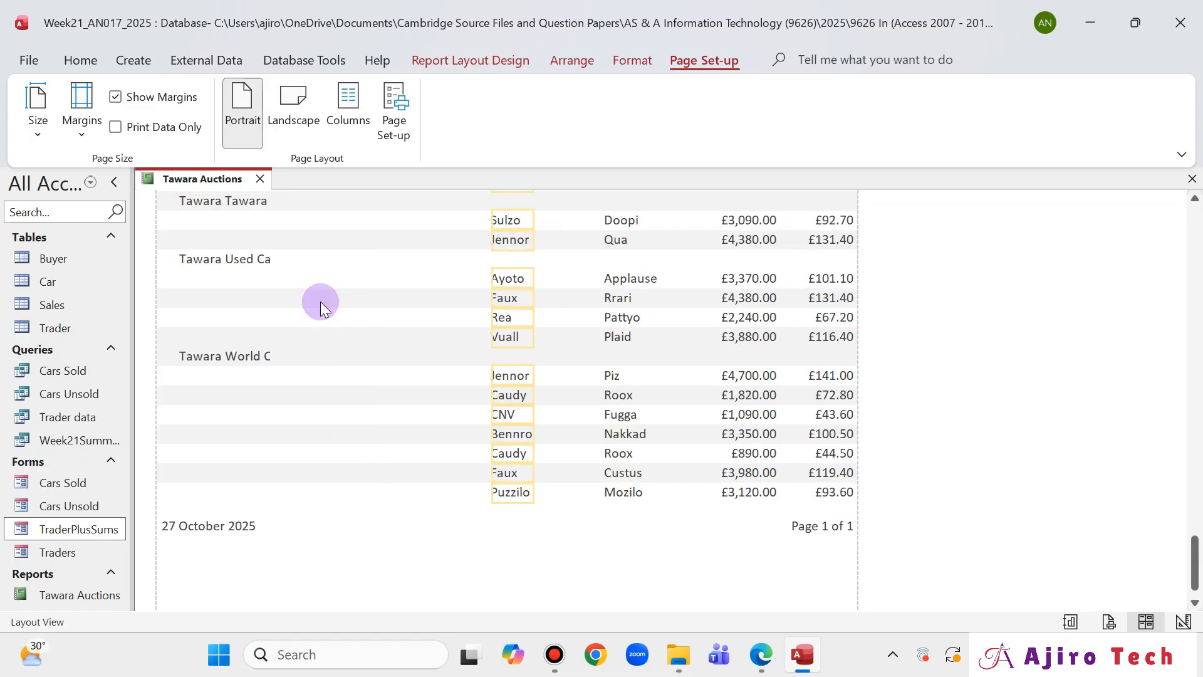
key("ctrl+z")
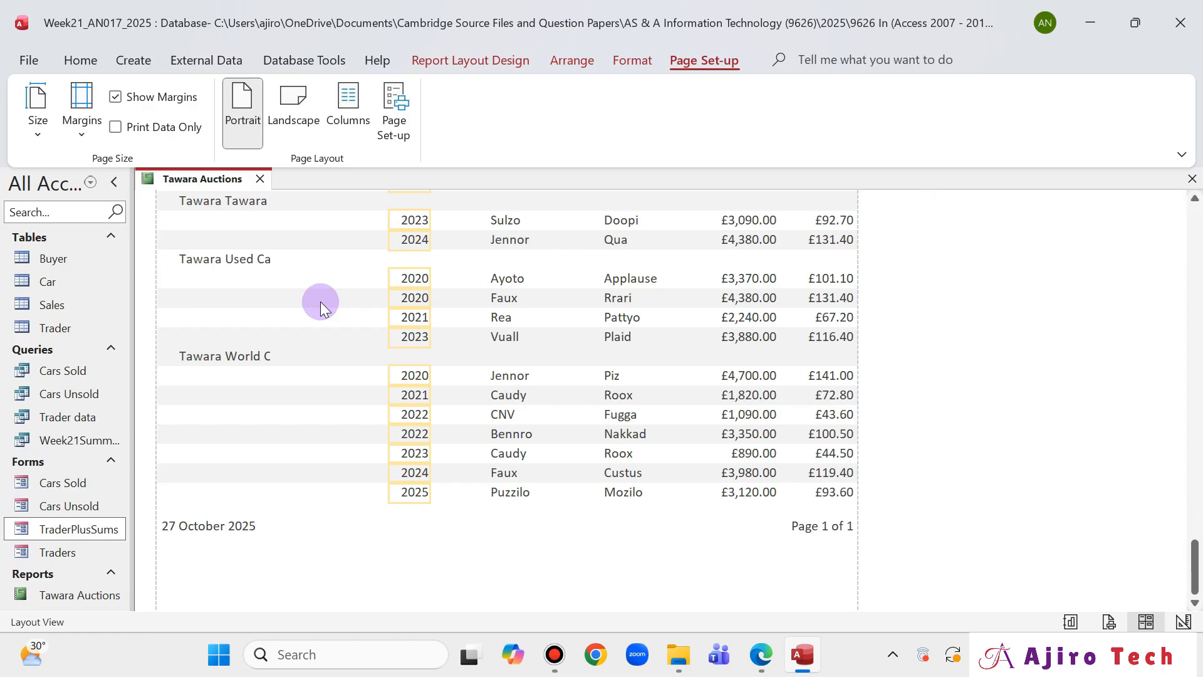
- Widen the trader names in the group rows so they display in full, and compare the layout with the question paper
scroll(321, 296, "up", 10)
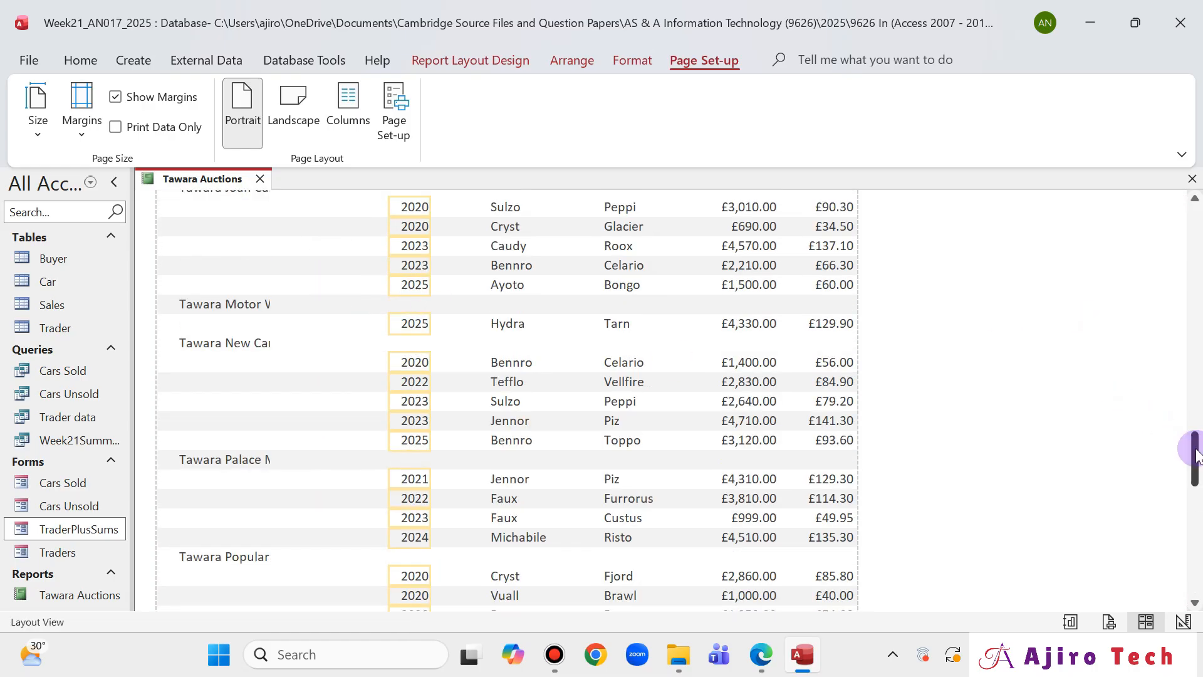
left_click_drag(1194, 457, 1193, 96)
left_click(268, 281)
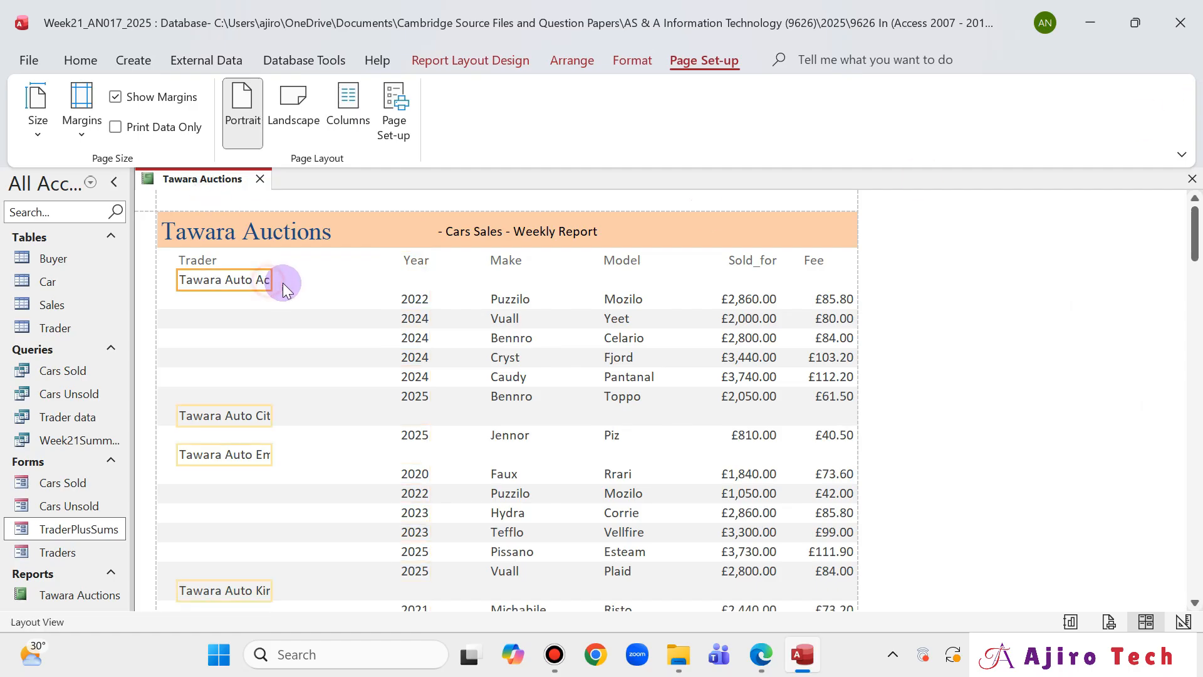
left_click_drag(271, 280, 323, 283)
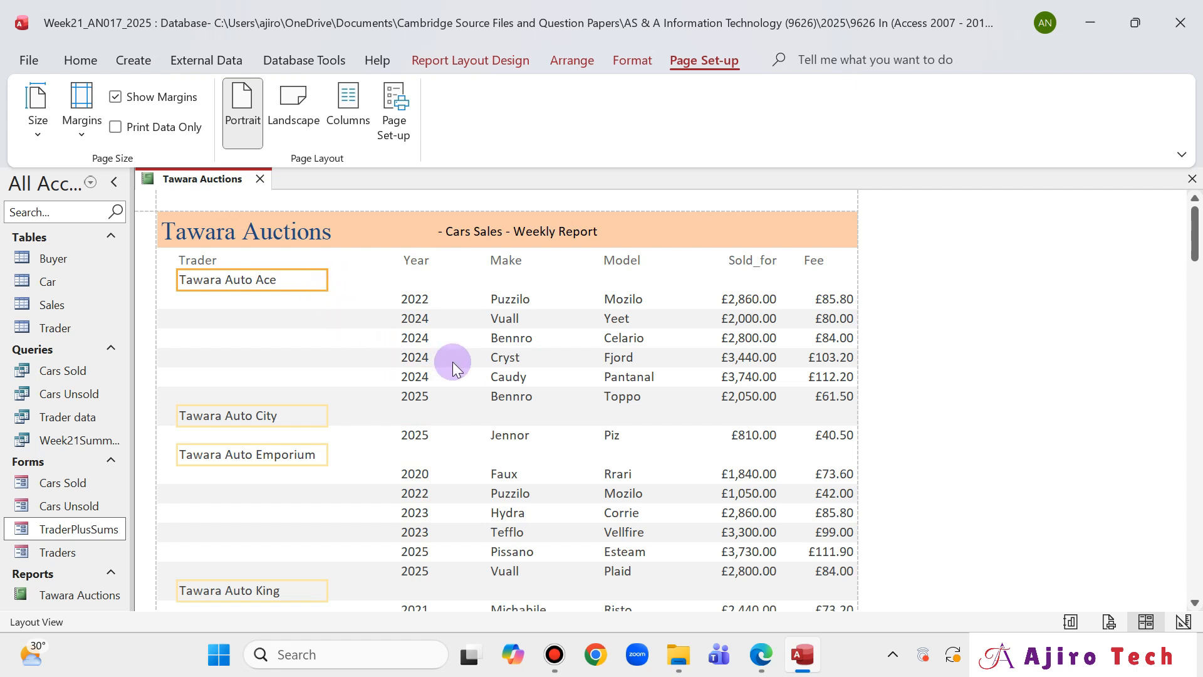
left_click(763, 661)
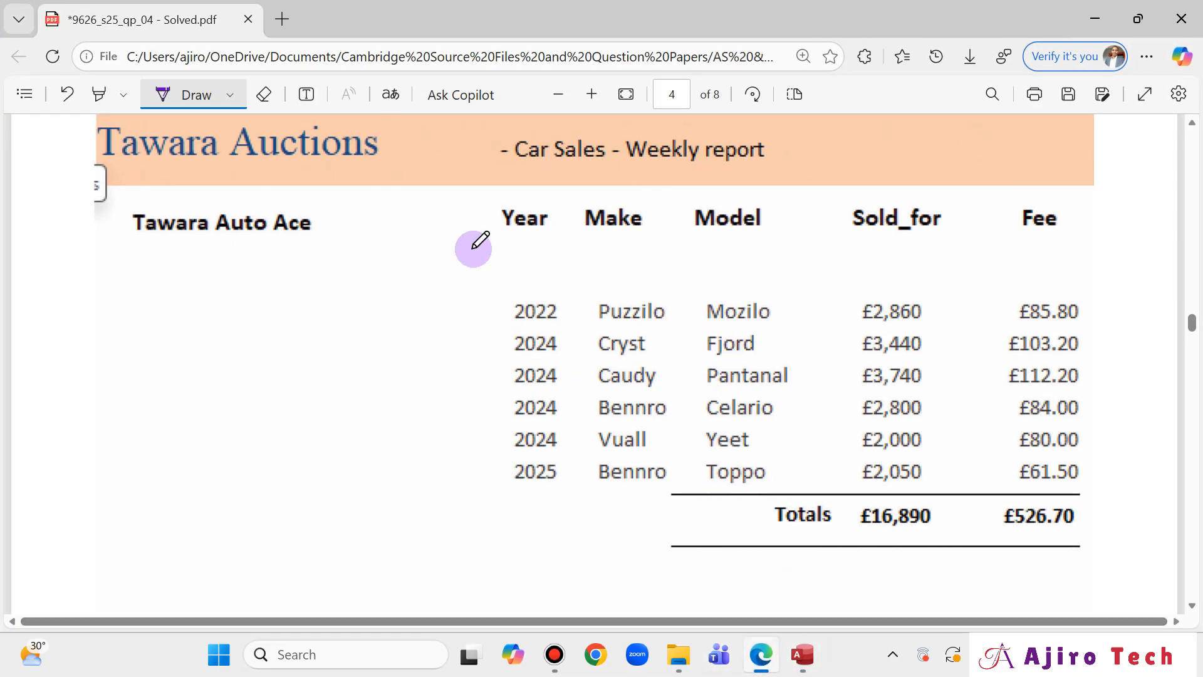
left_click(803, 654)
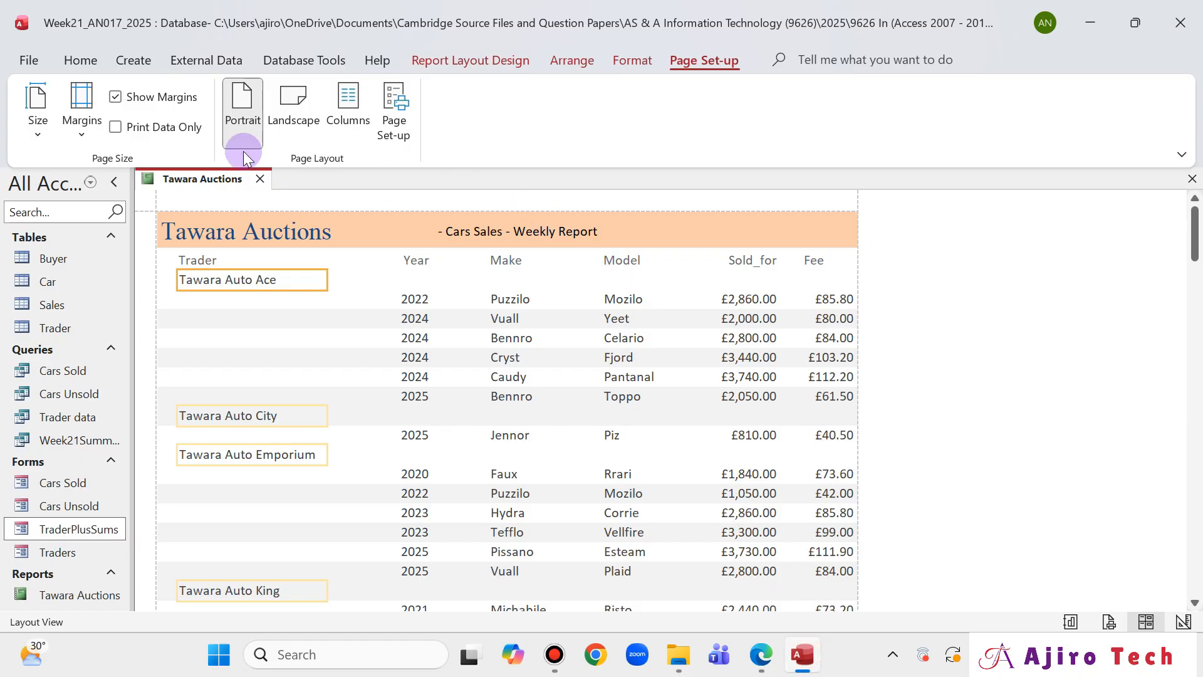
- Select the Year, Make, Model and Sold_for page header labels together in Design View, and return to Layout View
right_click(221, 179)
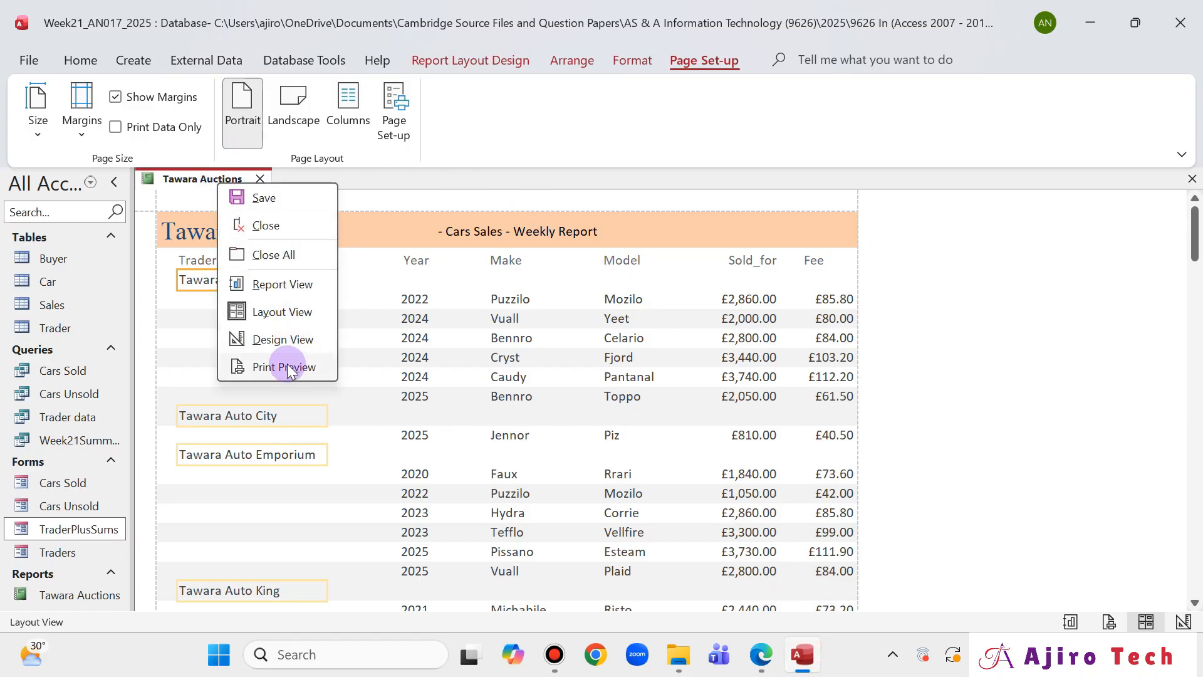
left_click(285, 339)
left_click(416, 290)
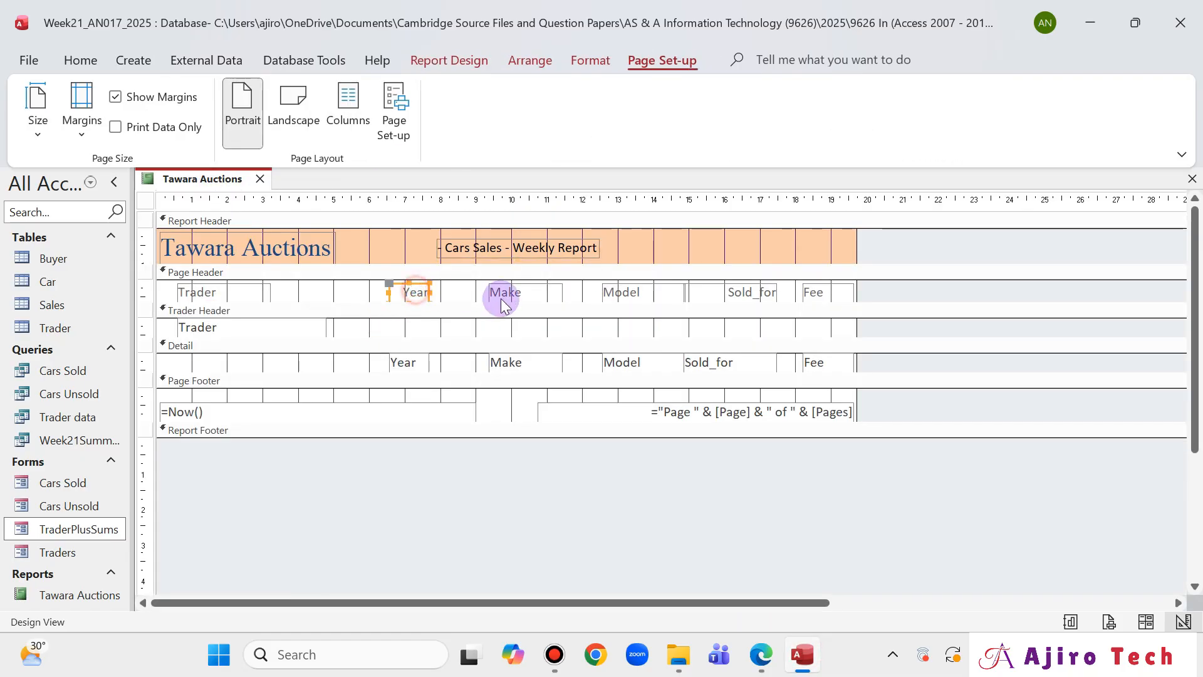
left_click(505, 295, "shift")
left_click(617, 293, "shift")
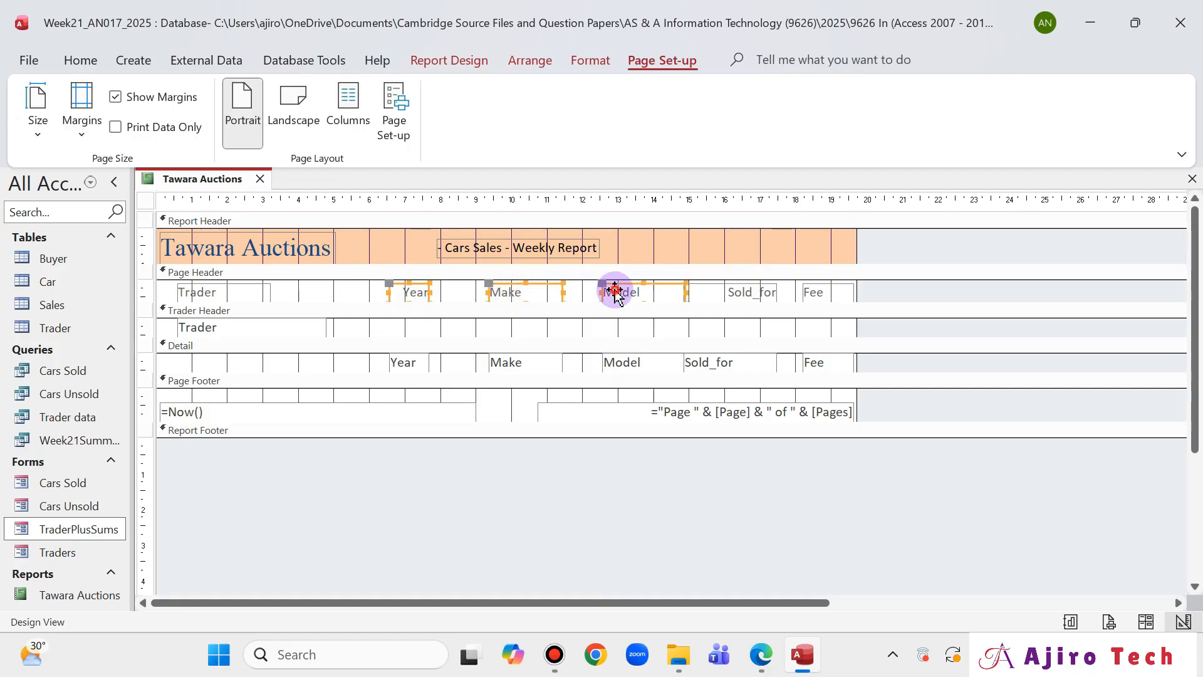
left_click(745, 296, "shift")
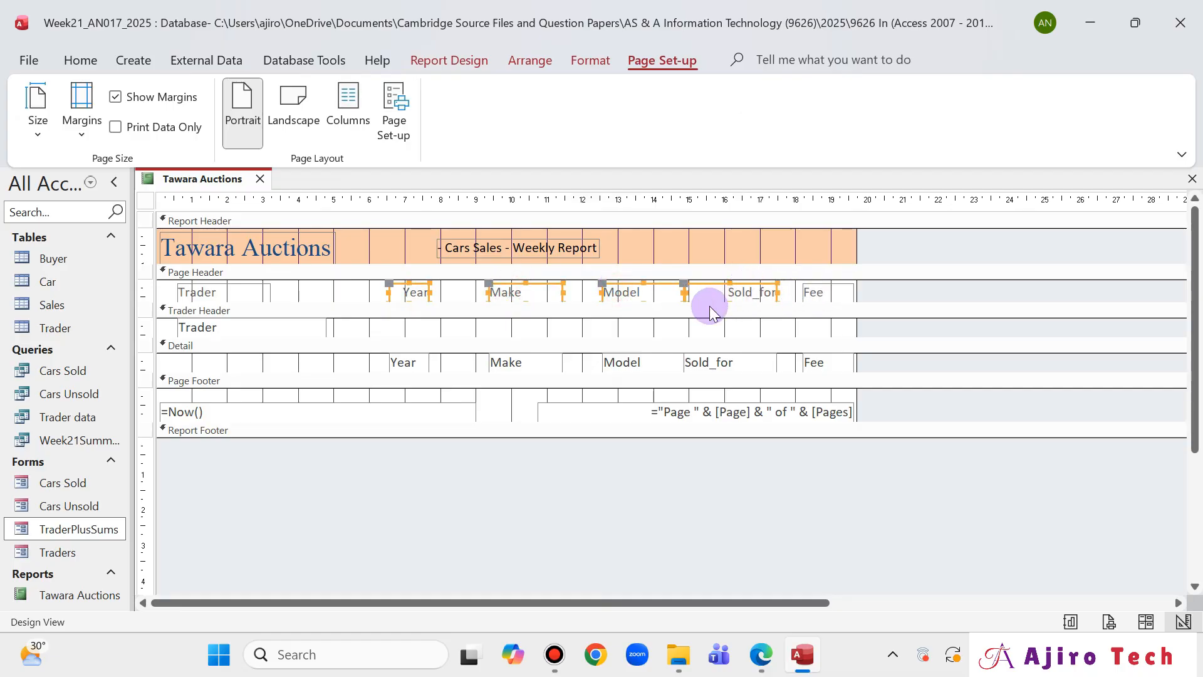
right_click(185, 179)
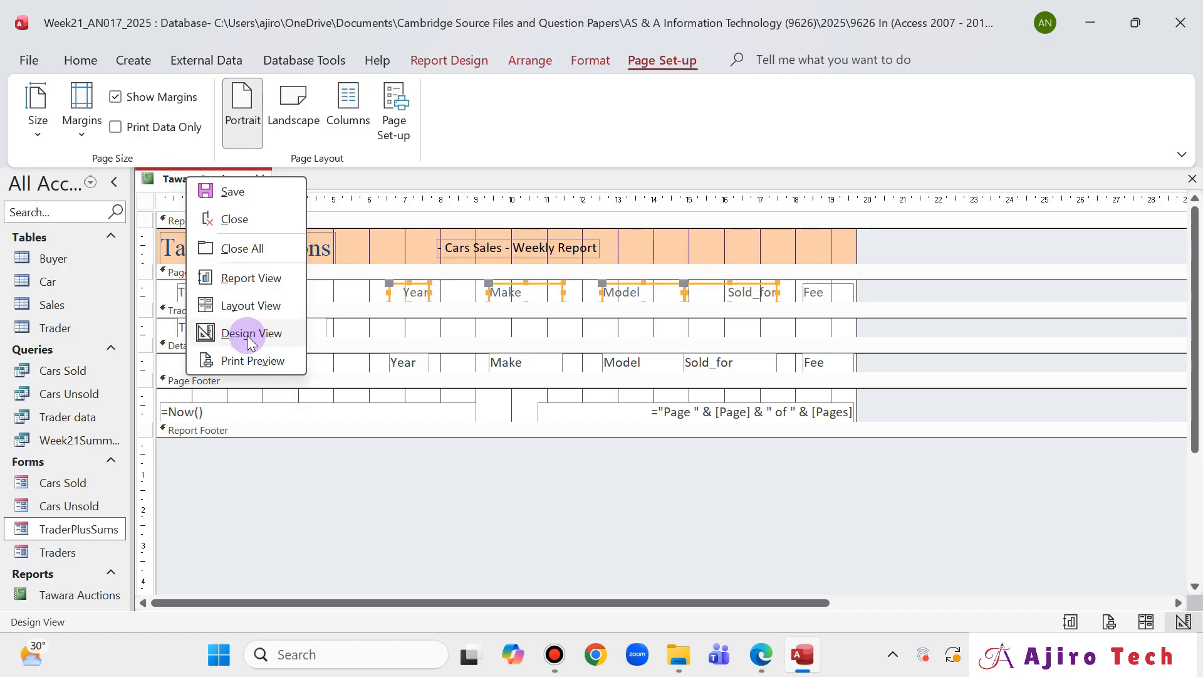
left_click(263, 305)
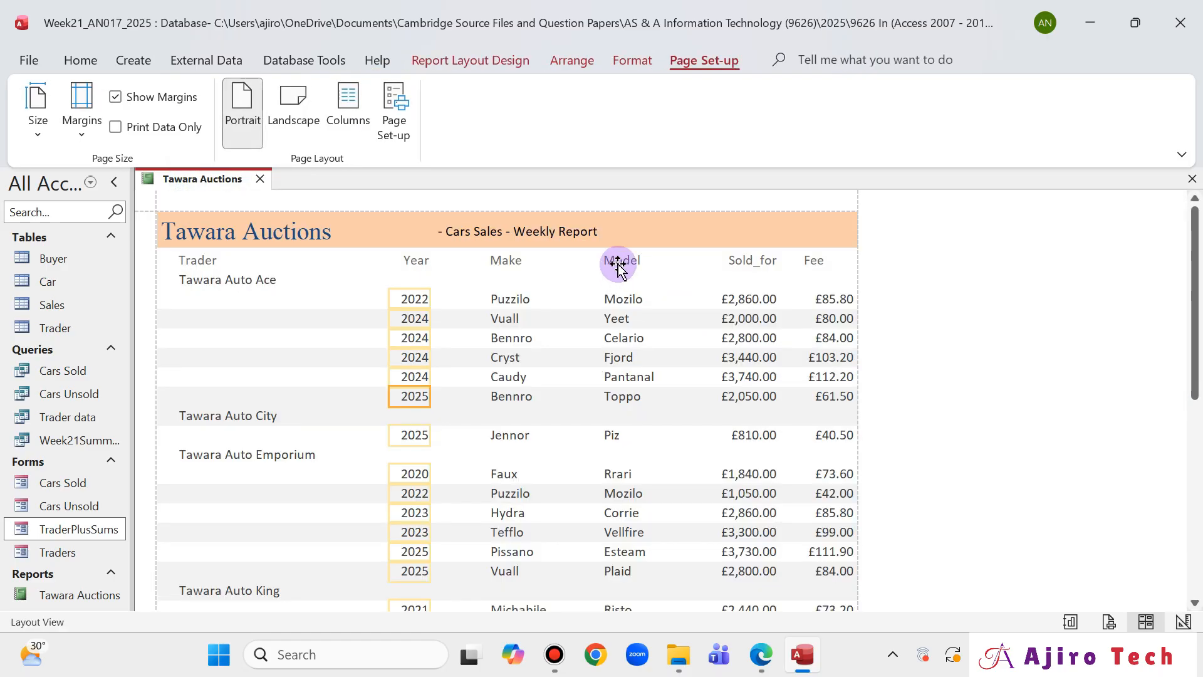
left_click(620, 261)
left_click(741, 258)
left_click(646, 262, "shift")
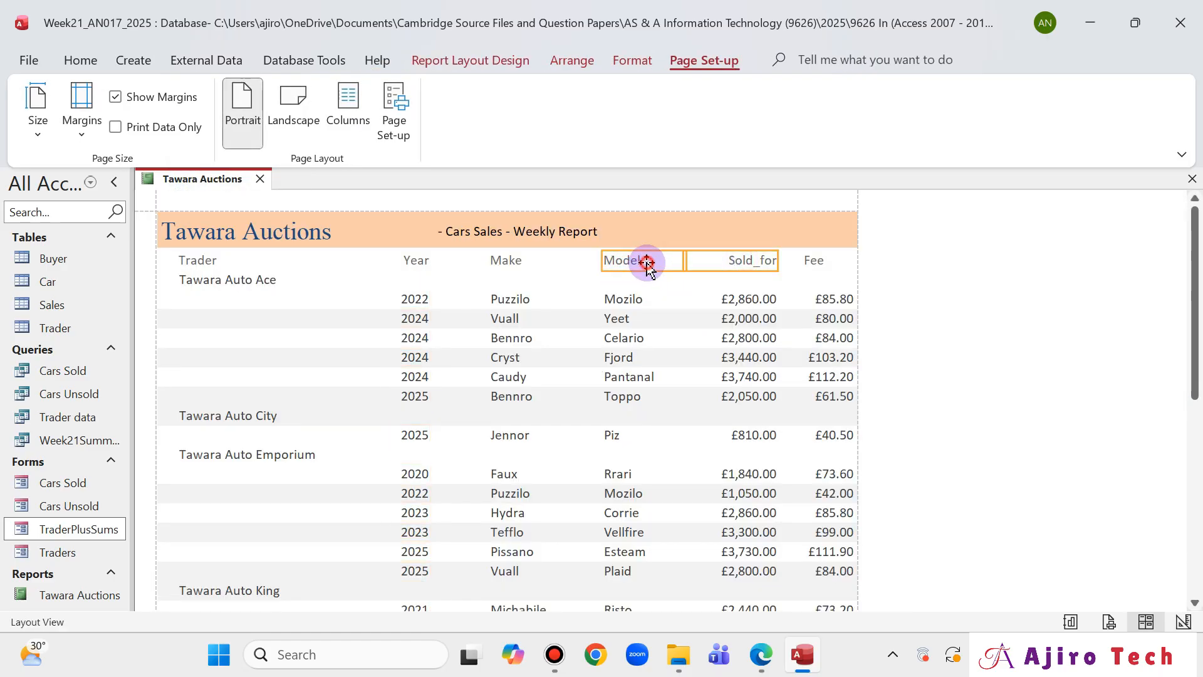
left_click(642, 301, "shift")
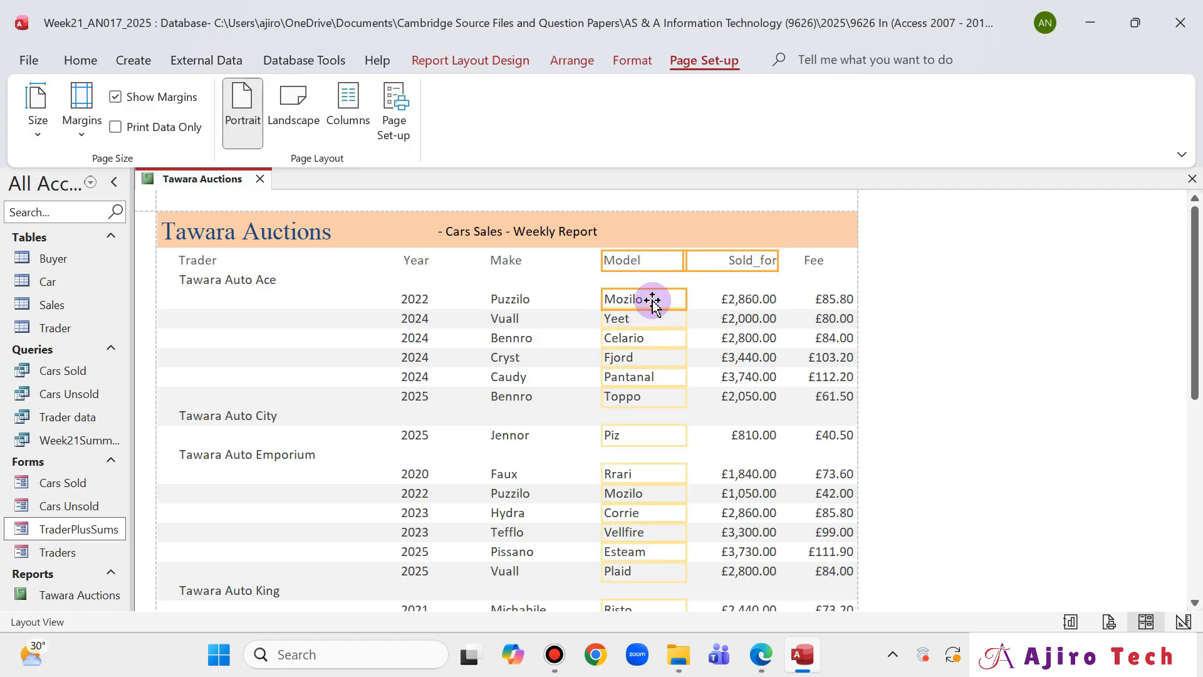
left_click(738, 306, "shift")
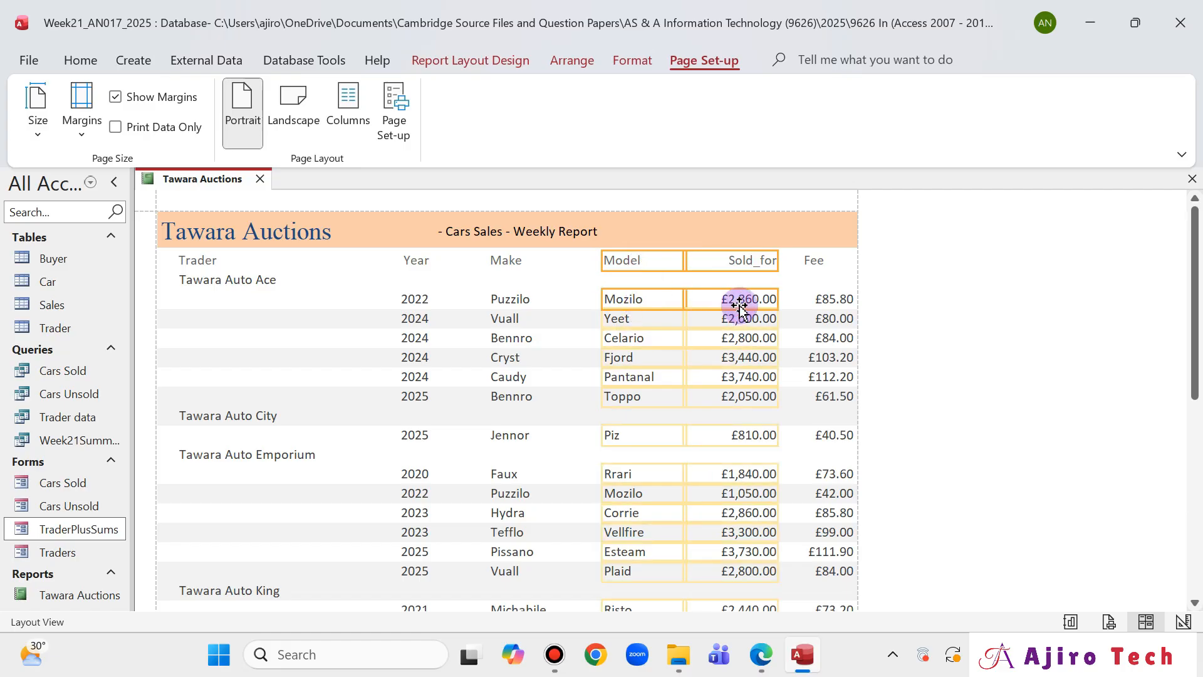
left_click(788, 316)
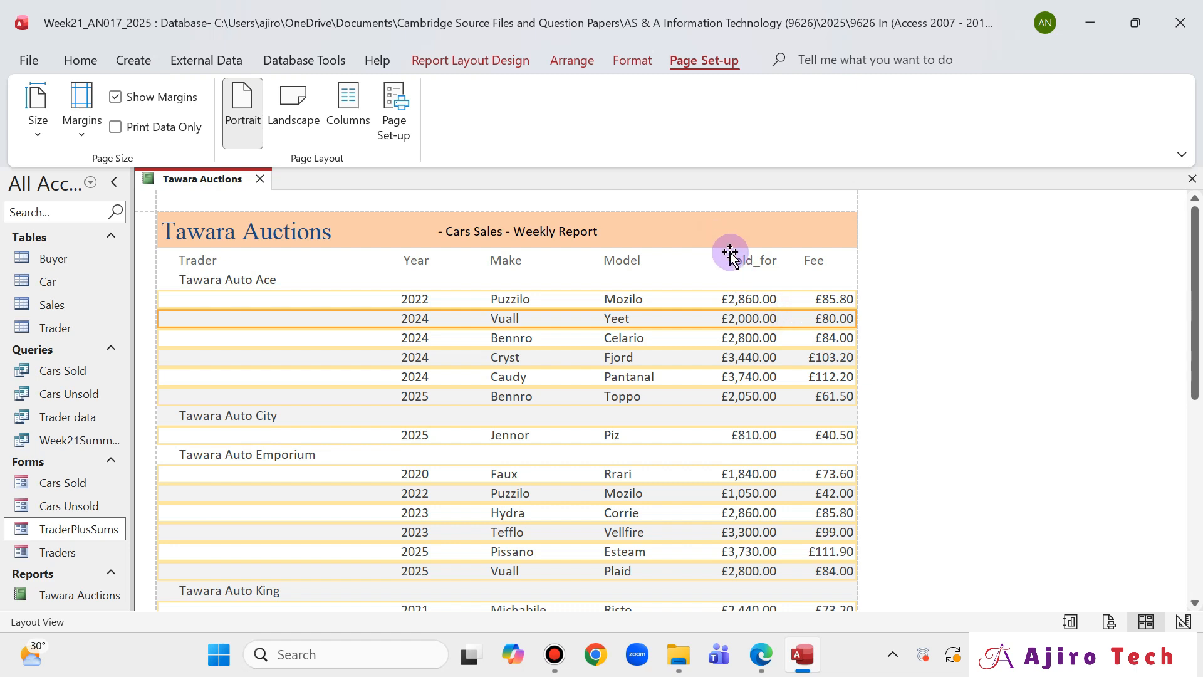
- Narrow the Sold_for heading and values from the side facing Model, and trim the Model column slightly to separate the two
left_click(730, 254)
left_click(736, 300, "shift")
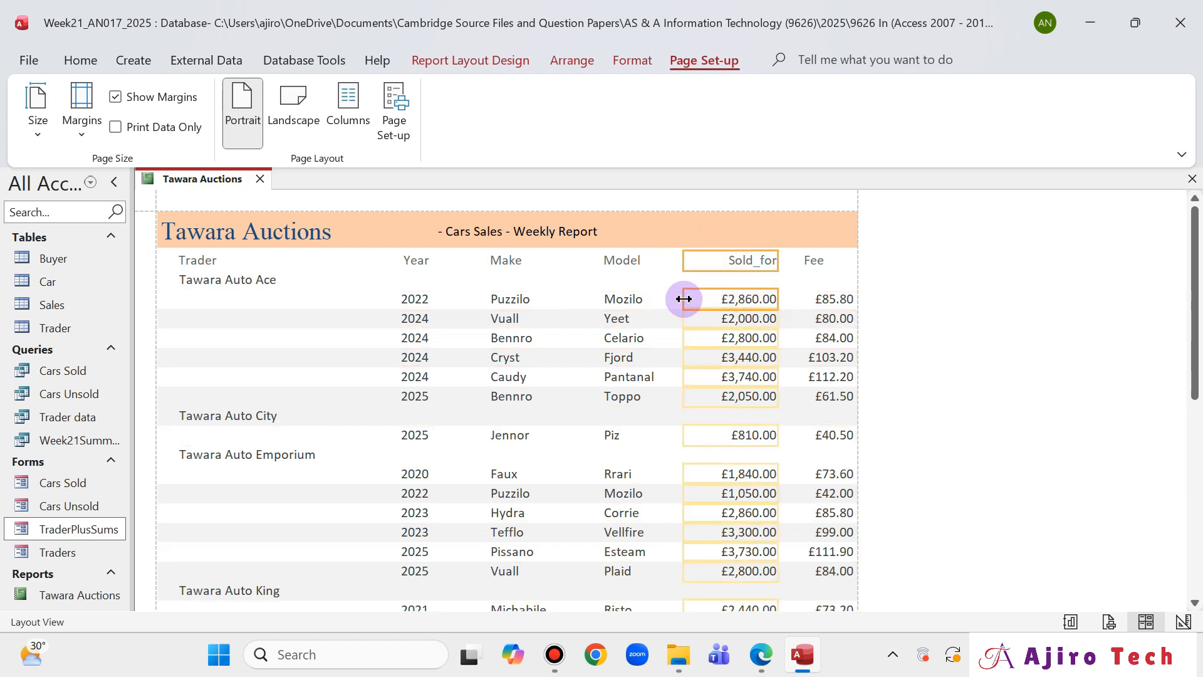
left_click_drag(683, 299, 702, 308)
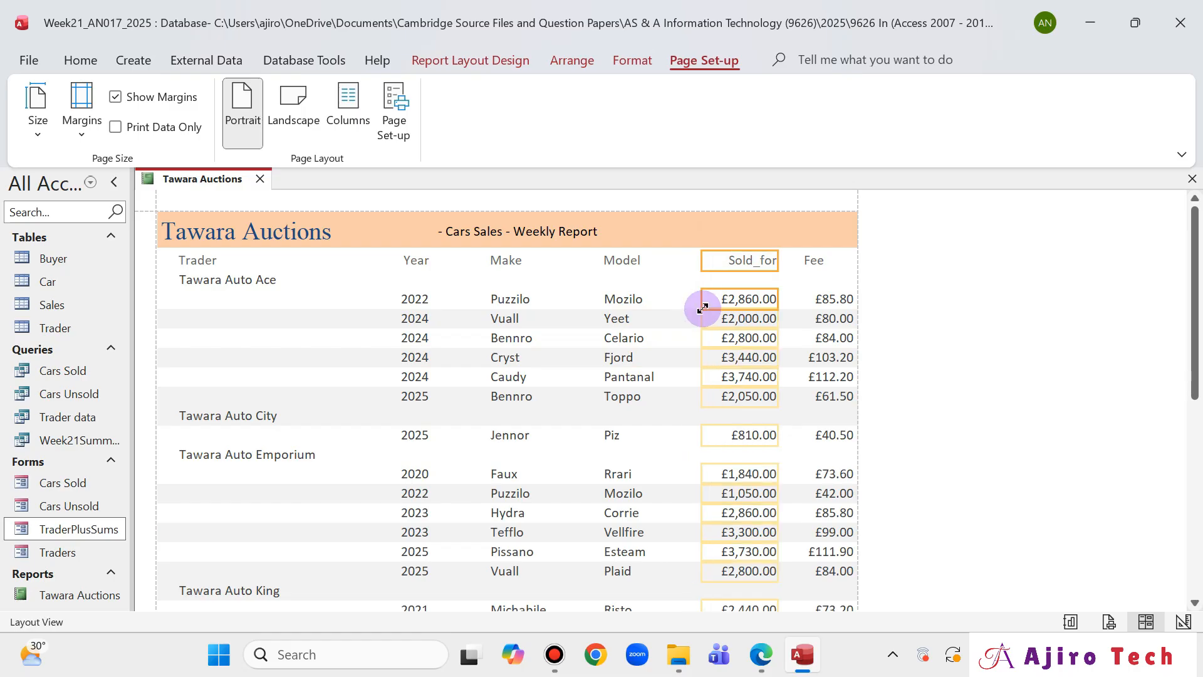
left_click(629, 266)
left_click(633, 299, "shift")
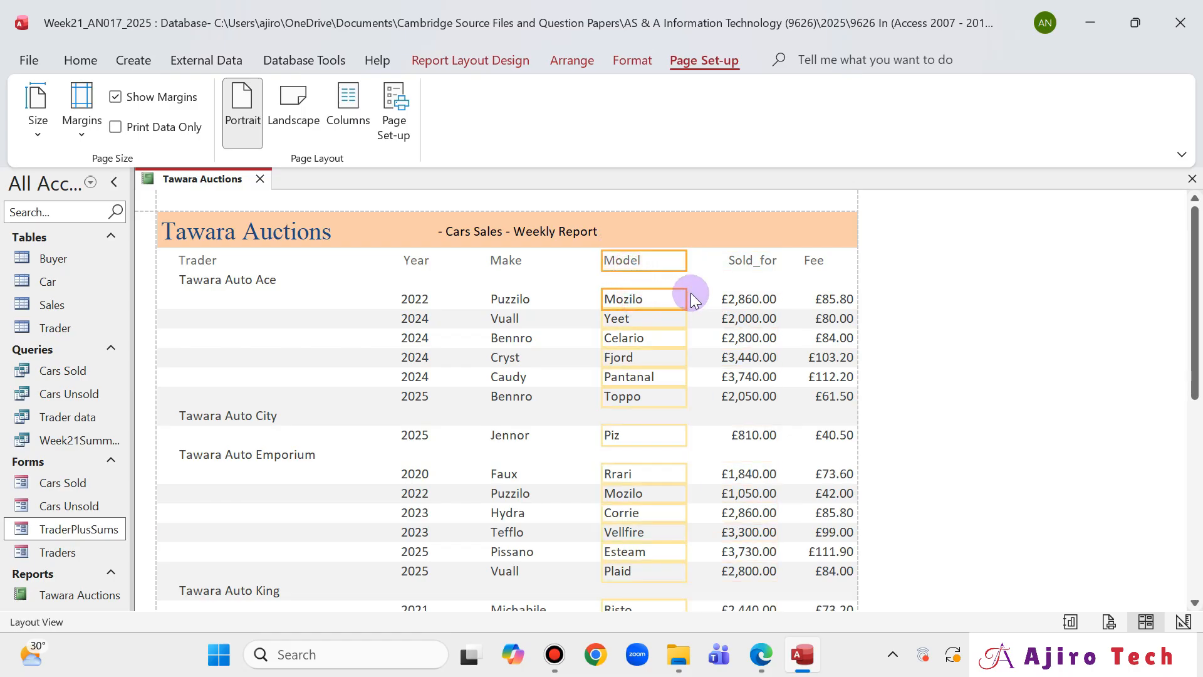
mouse_move(687, 296)
left_mouse_down()
mouse_move(671, 293)
mouse_move(682, 296)
left_mouse_up()
- Check the column spacing through the whole report and compare the headings with the sample report in the question paper
scroll(920, 322, "down", 3)
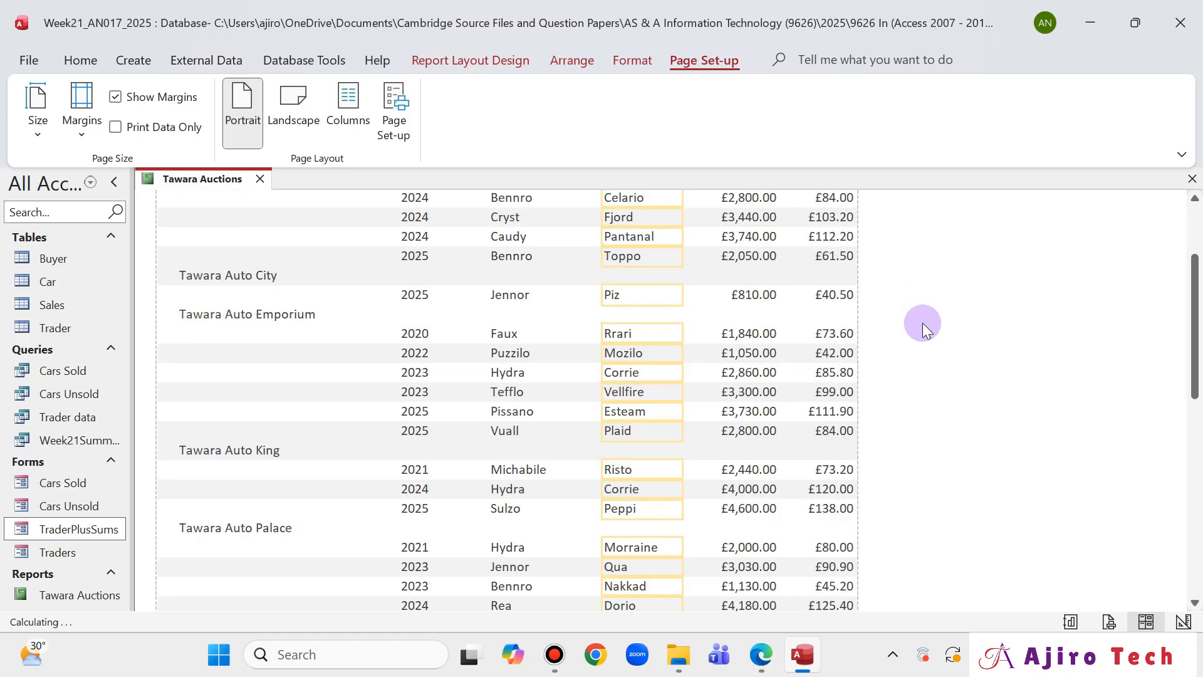
scroll(922, 322, "down", 7)
scroll(910, 346, "down", 20)
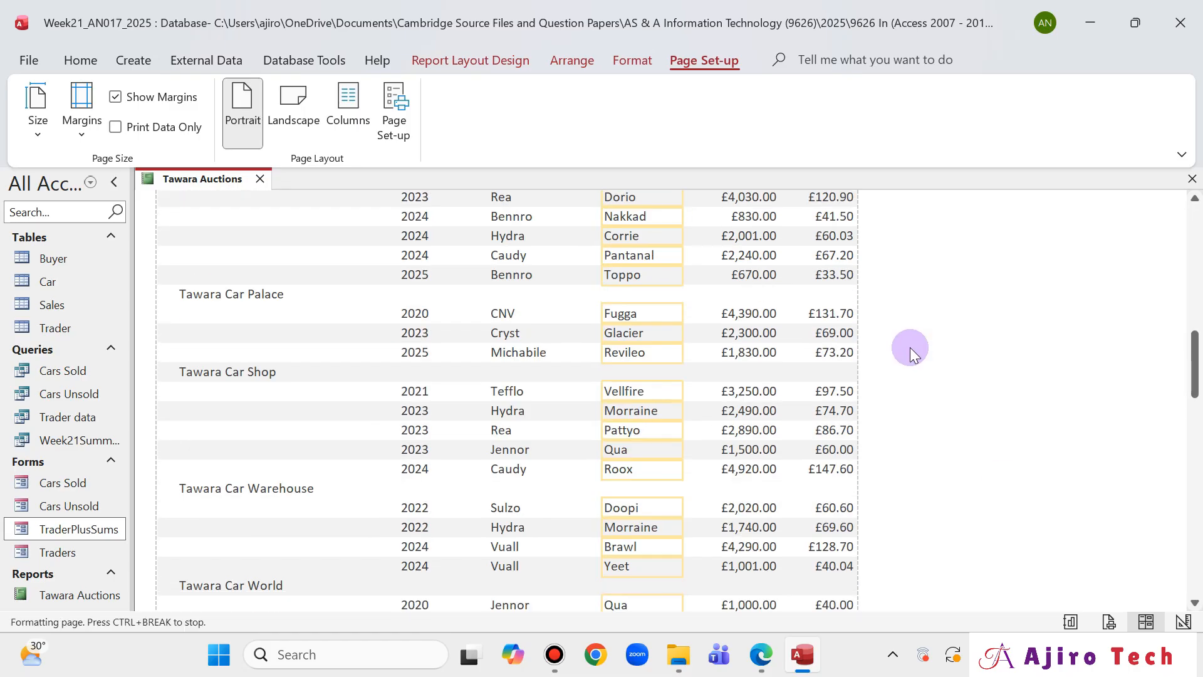
scroll(909, 347, "down", 12)
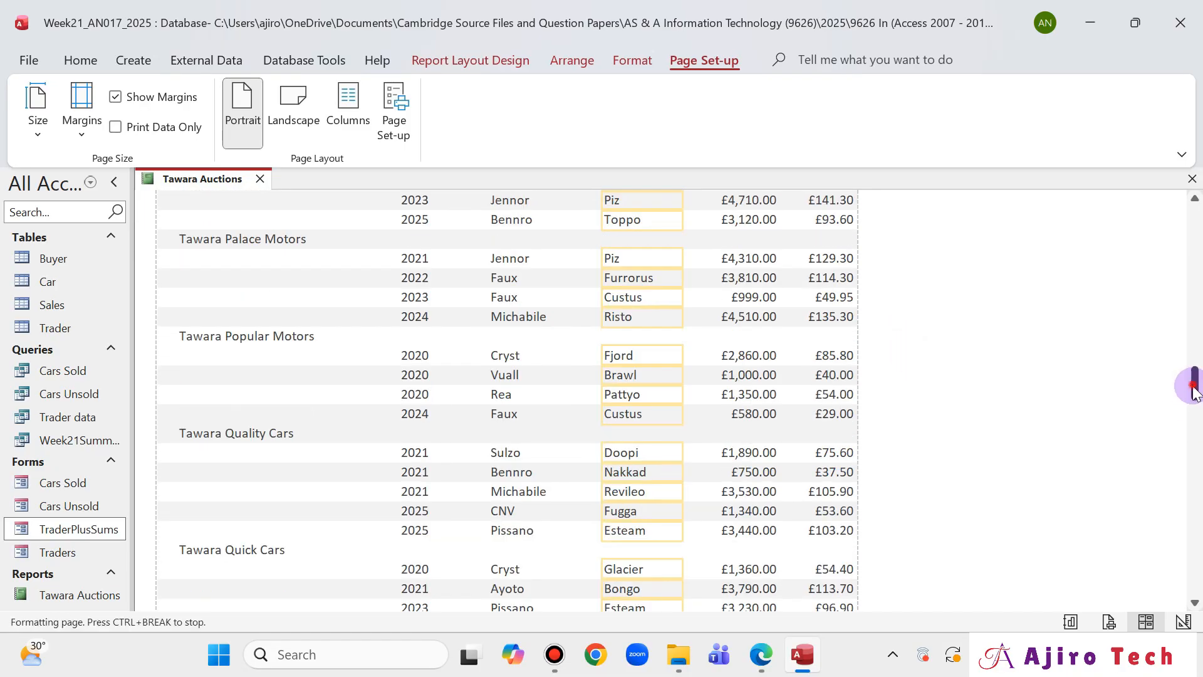
left_click_drag(1194, 392, 1170, 140)
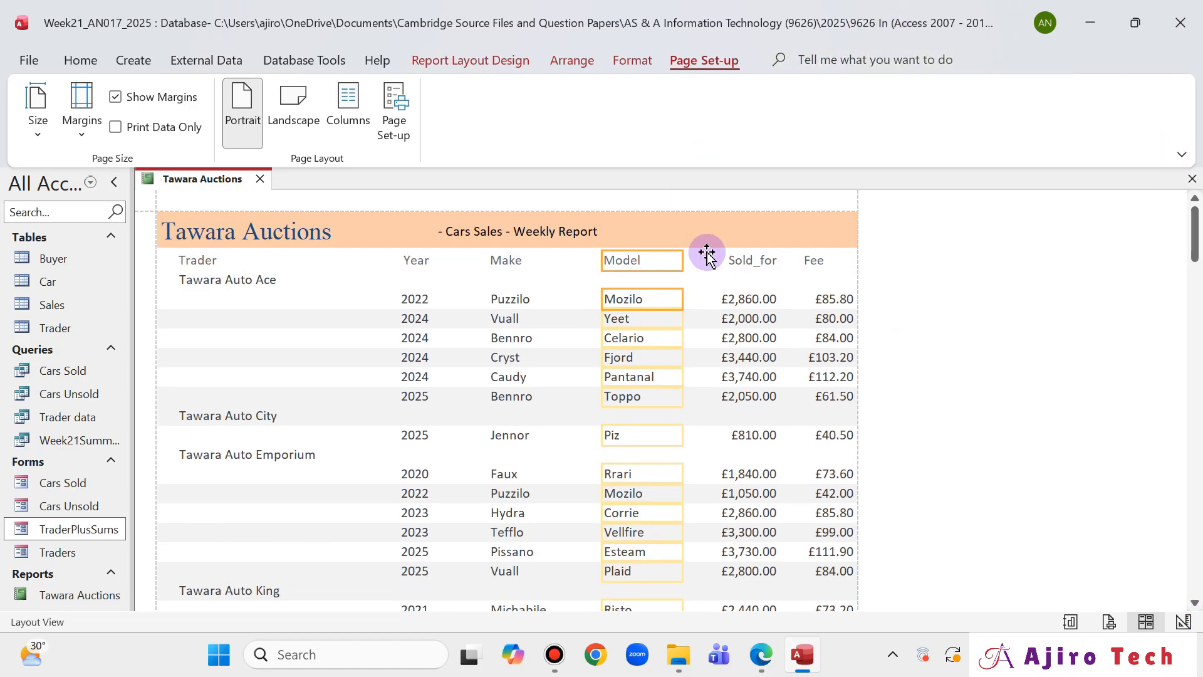
left_click(735, 261)
left_click(749, 302, "shift")
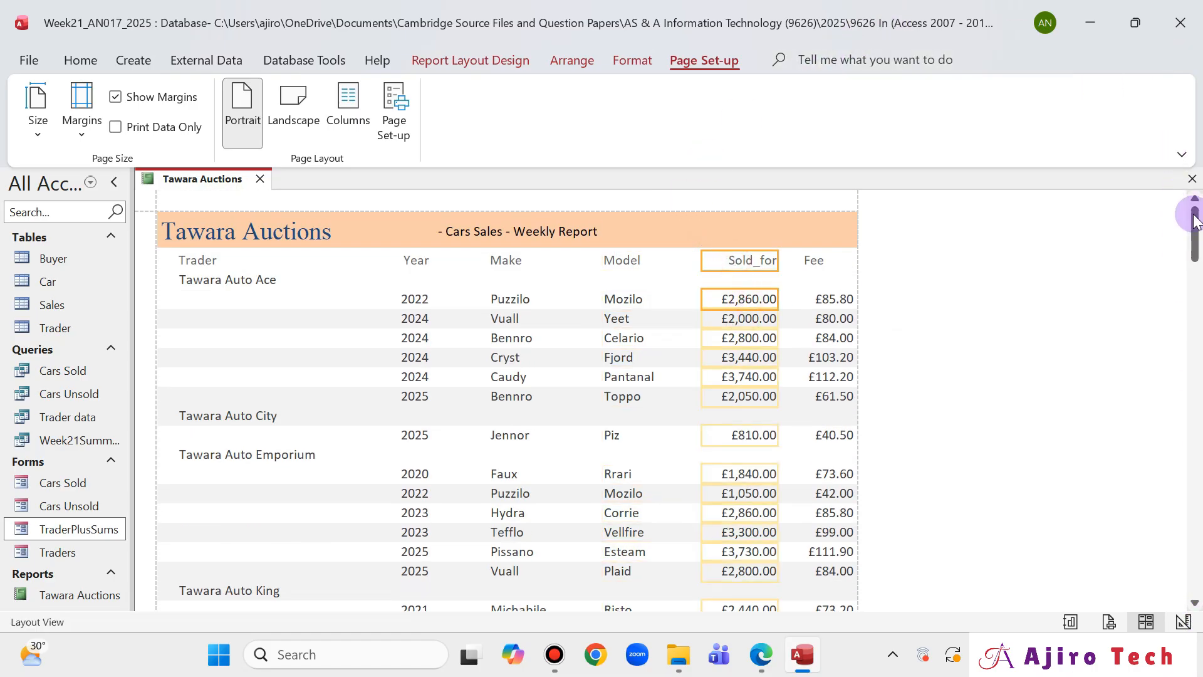
left_click_drag(1194, 220, 1197, 131)
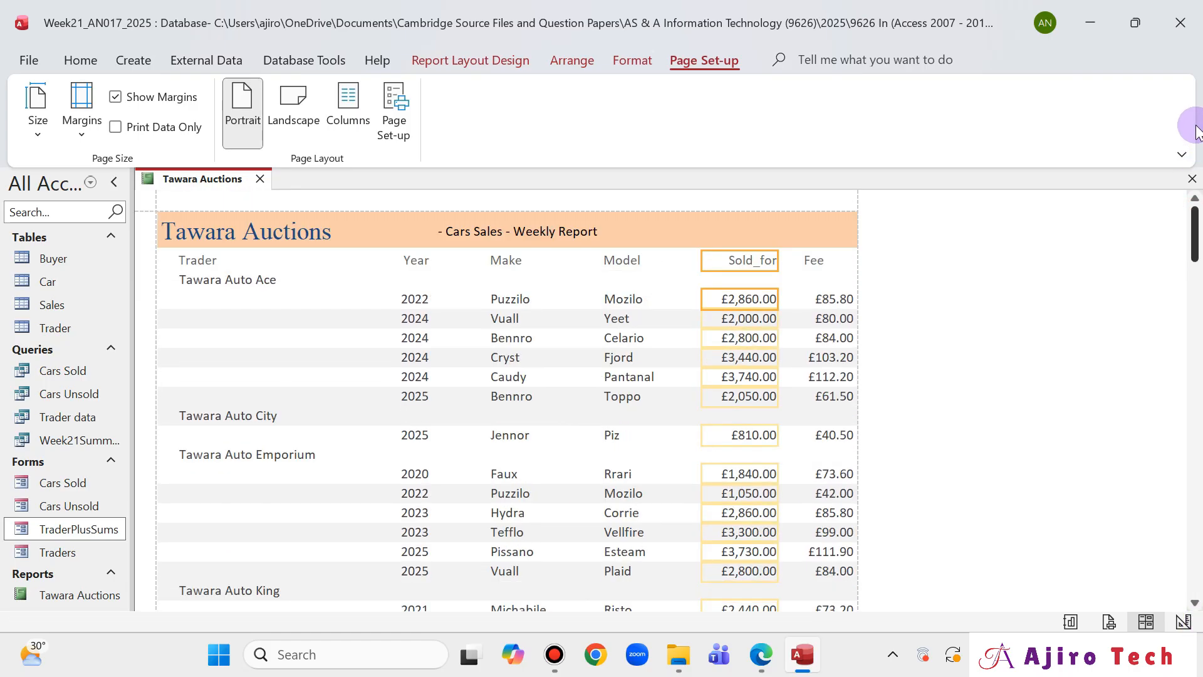
left_click(762, 655)
left_click(770, 668)
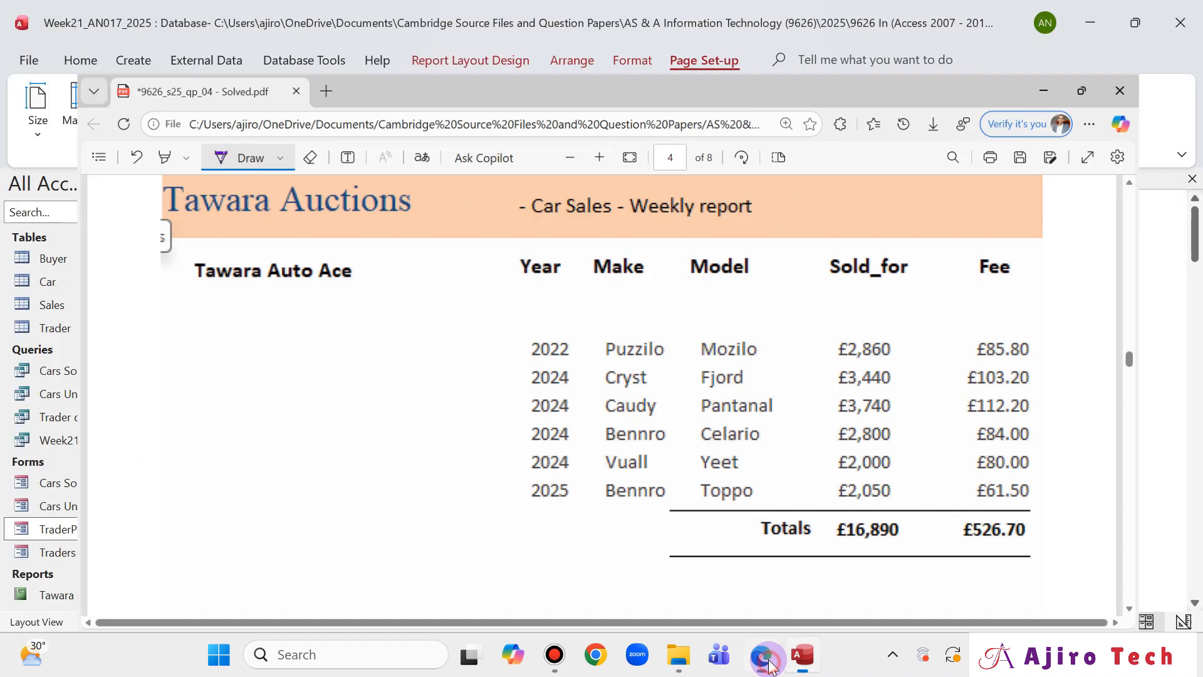
- In Design View, make the Year, Make, Model, Sold_for and Fee labels in the page header black and bold
right_click(168, 188)
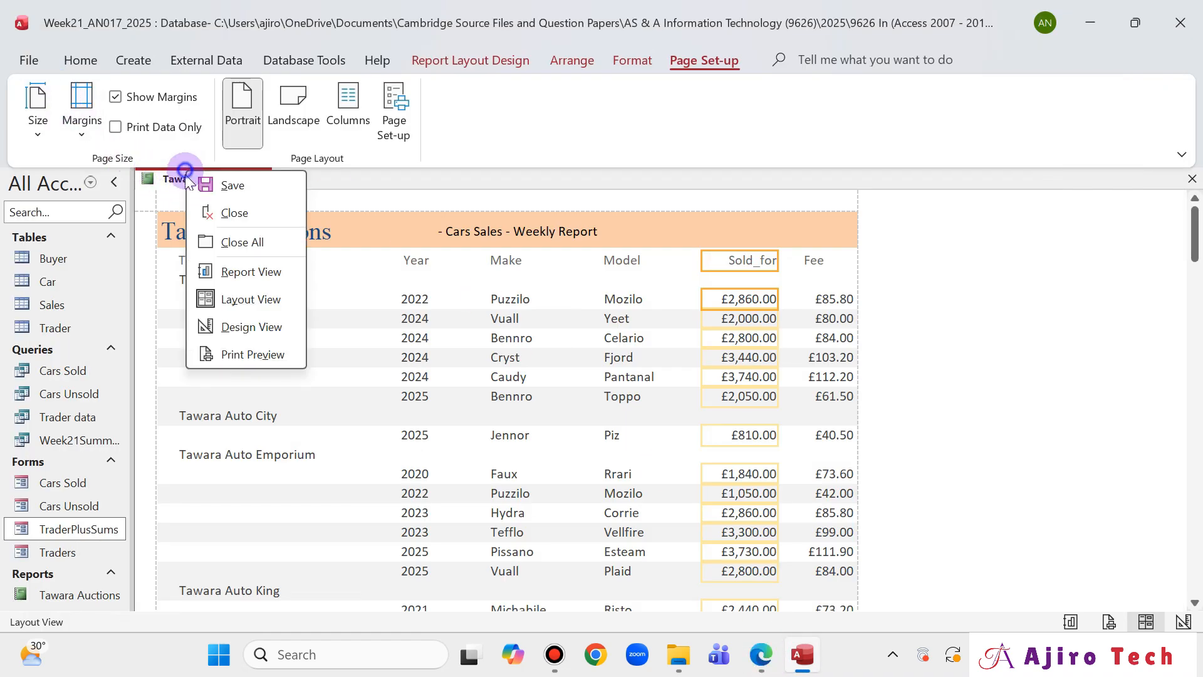
left_click(261, 332)
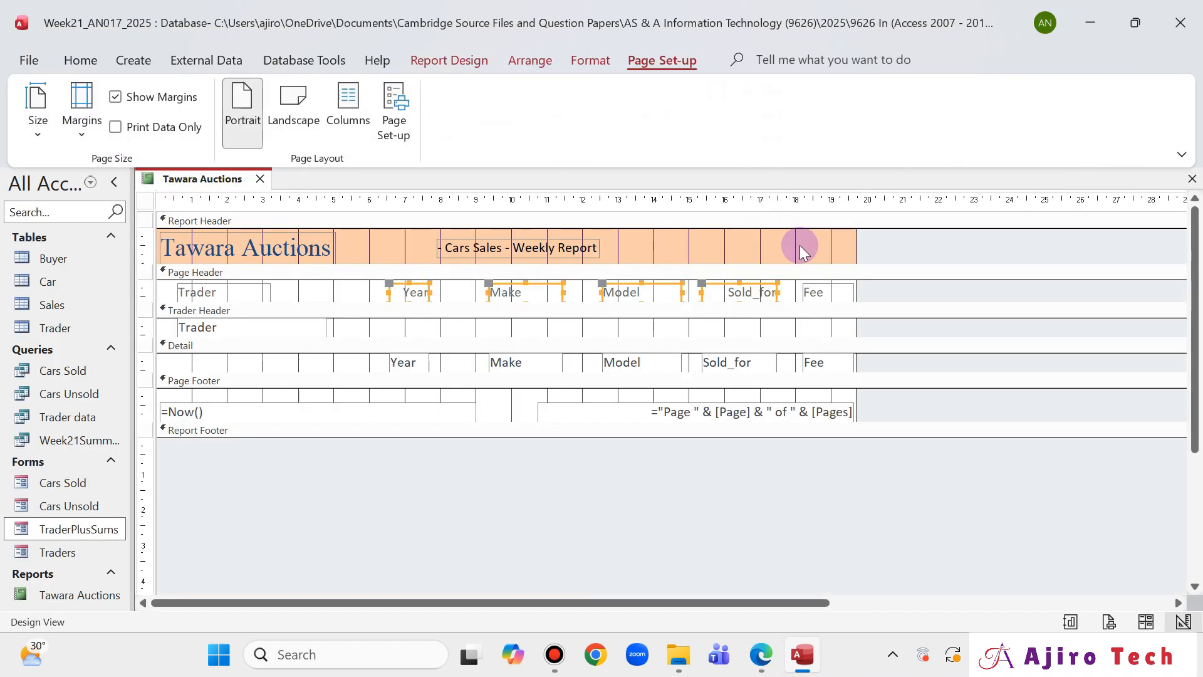
left_click(812, 292)
left_click(756, 290, "shift")
left_click(652, 291, "shift")
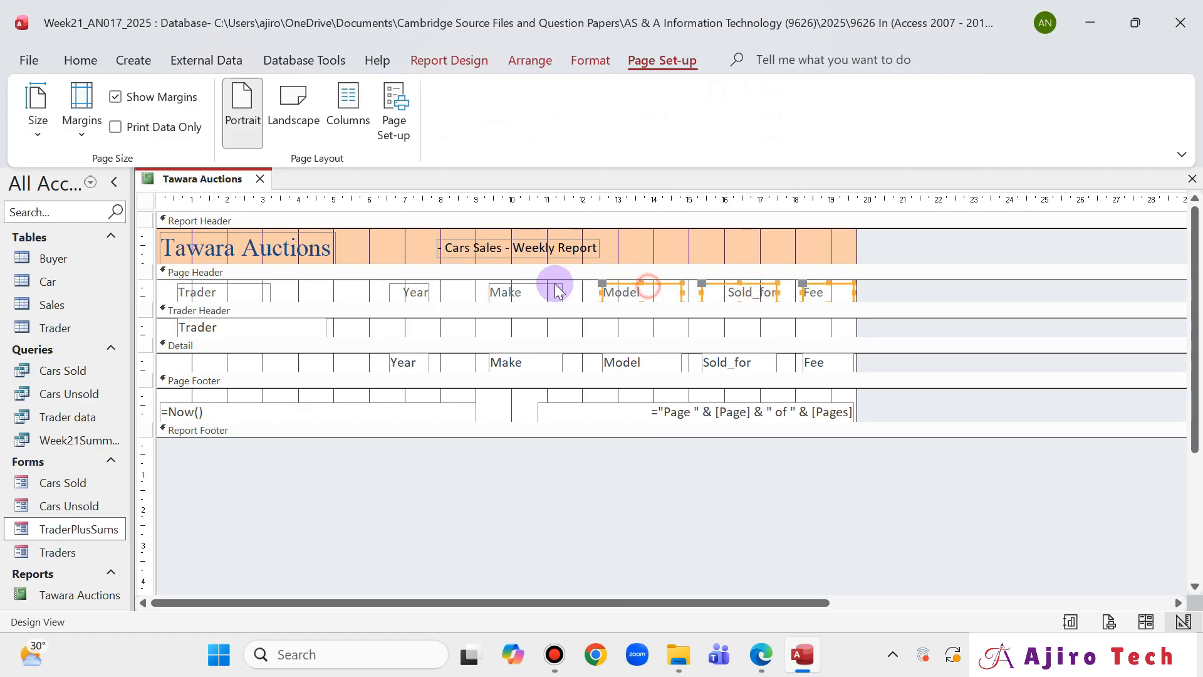
left_click(498, 291, "shift")
left_click(406, 291, "shift")
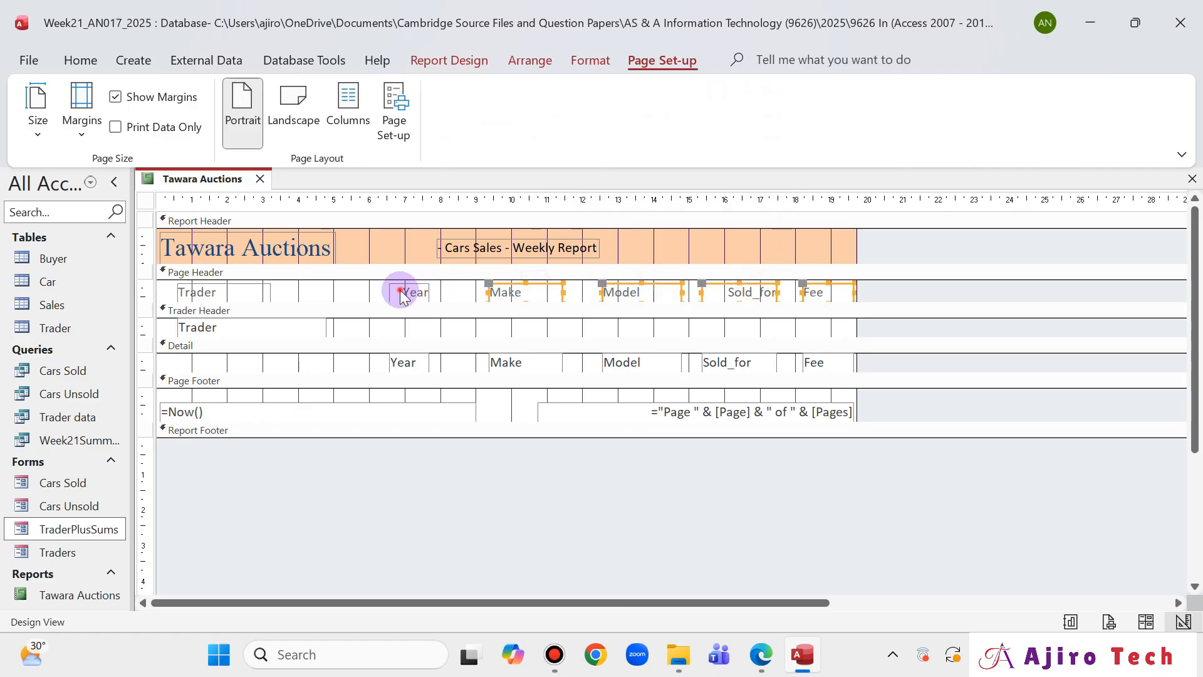
left_click(589, 60)
left_click(162, 125)
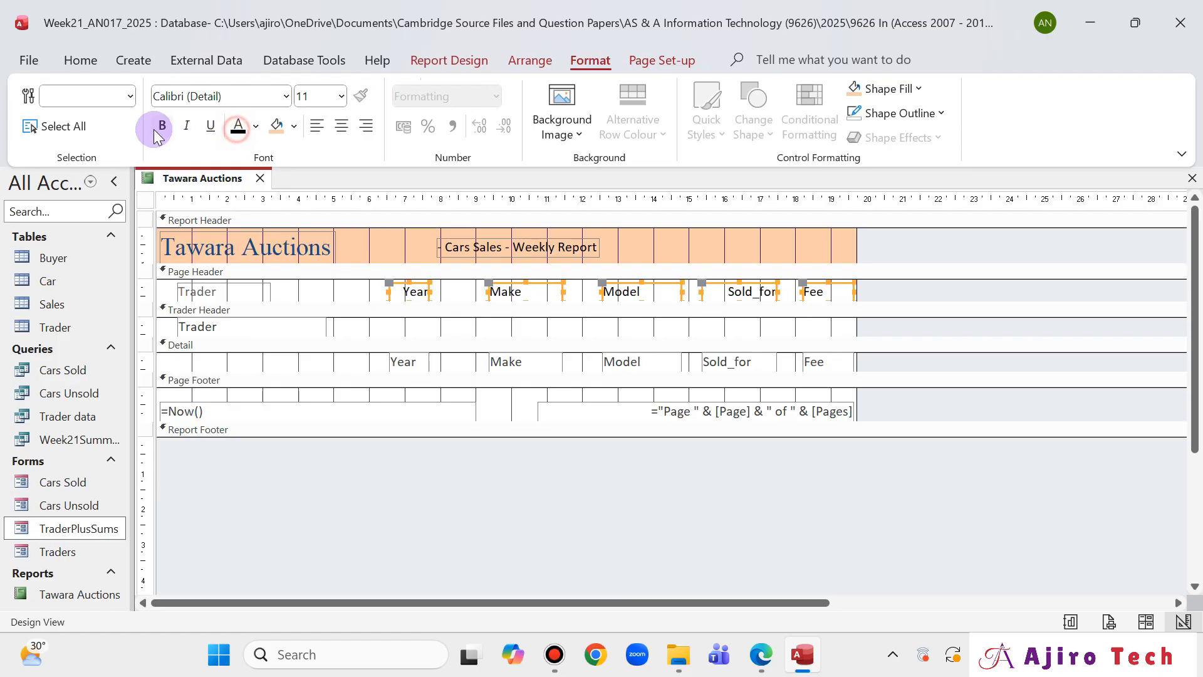
- Make the Trader field in the Trader Header section bold and black, and check the heading positions in the question paper
left_click(222, 323)
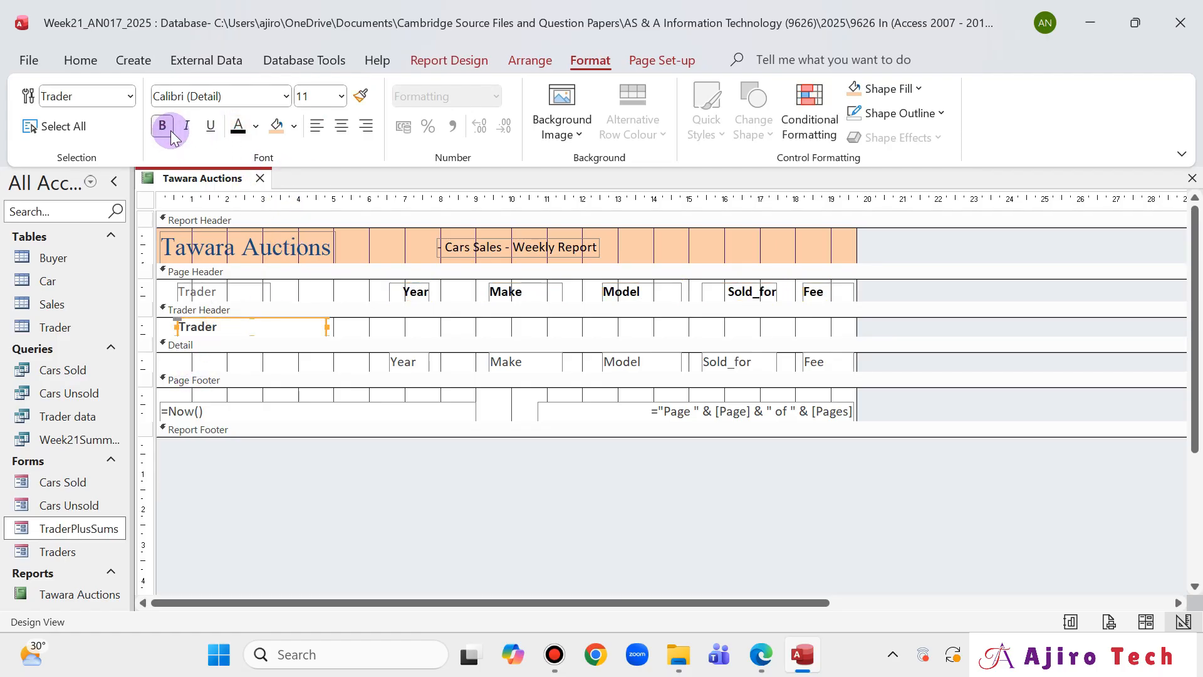
left_click(237, 134)
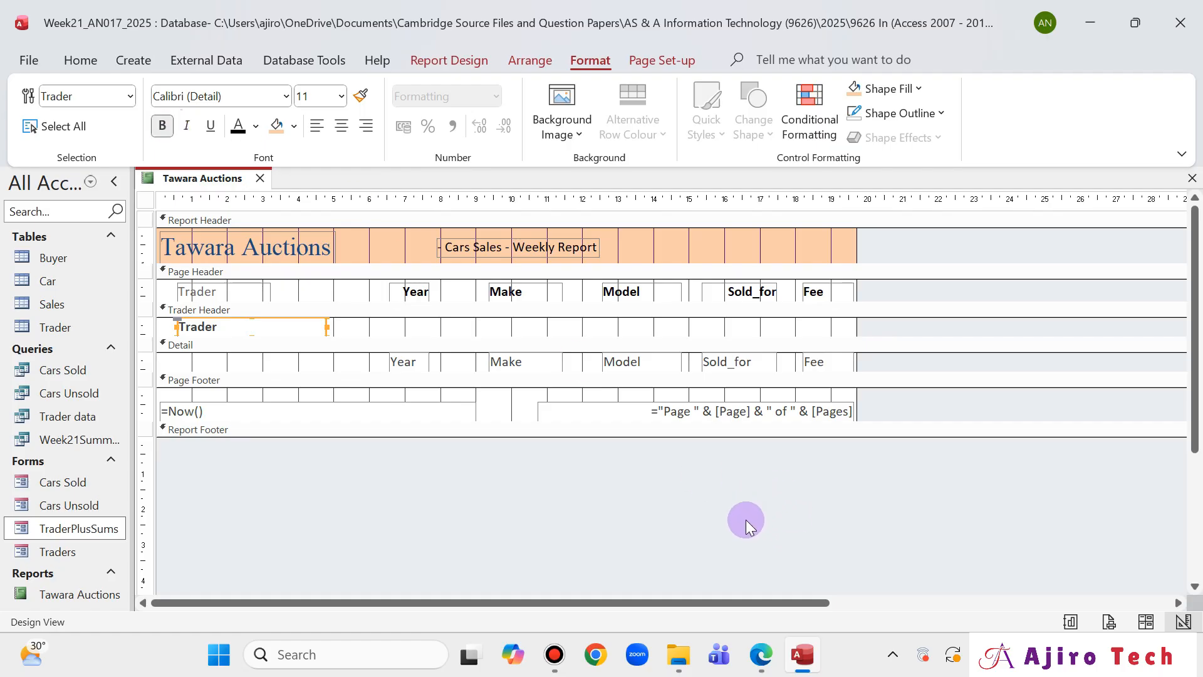
left_click(760, 651)
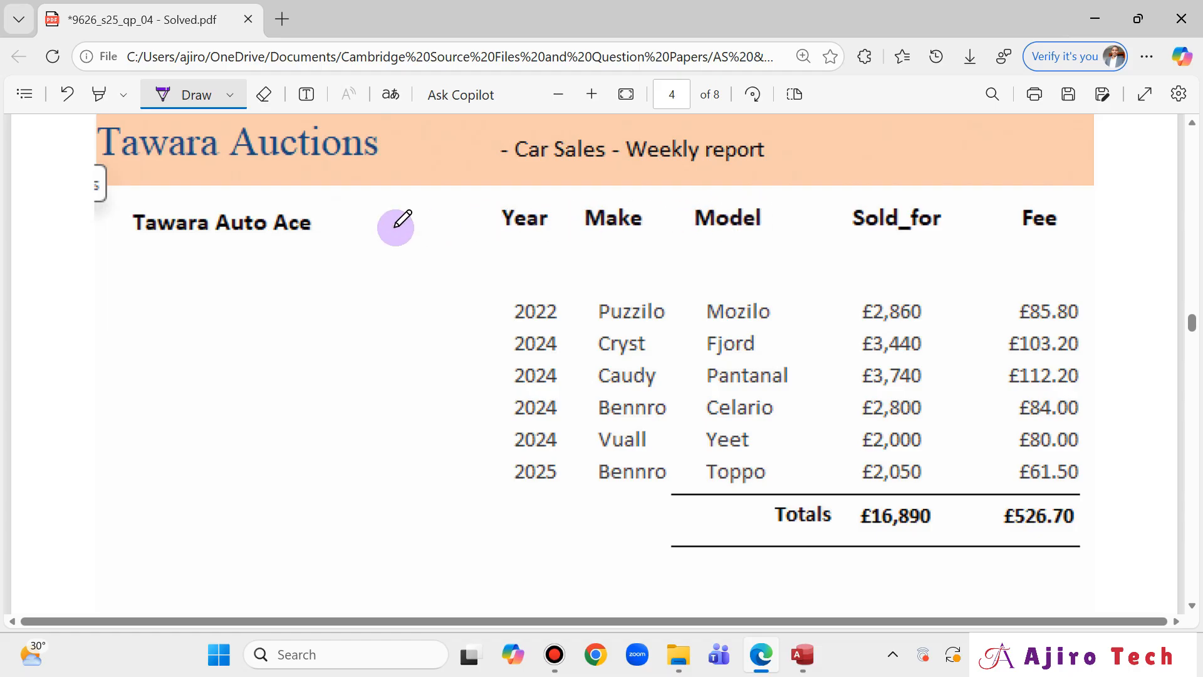
left_click(802, 654)
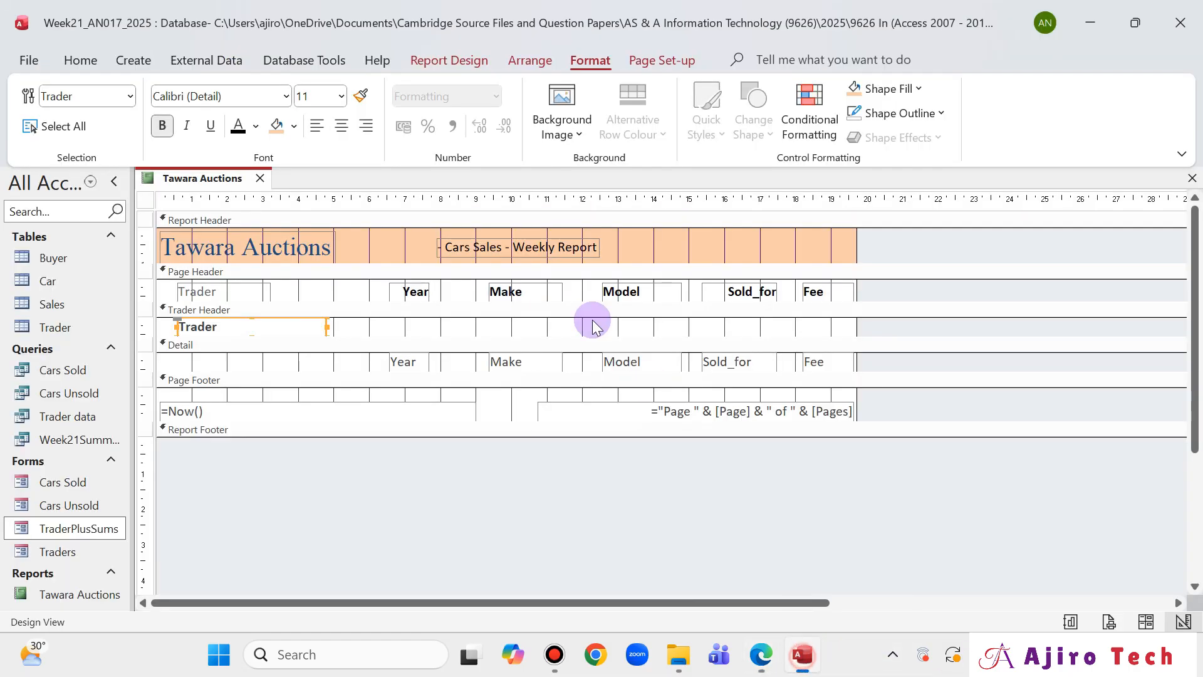
- Move the Year, Make, Model, Sold_for and Fee labels together from the Page Header into the Trader Header section
left_click(417, 291)
left_click(502, 290, "shift")
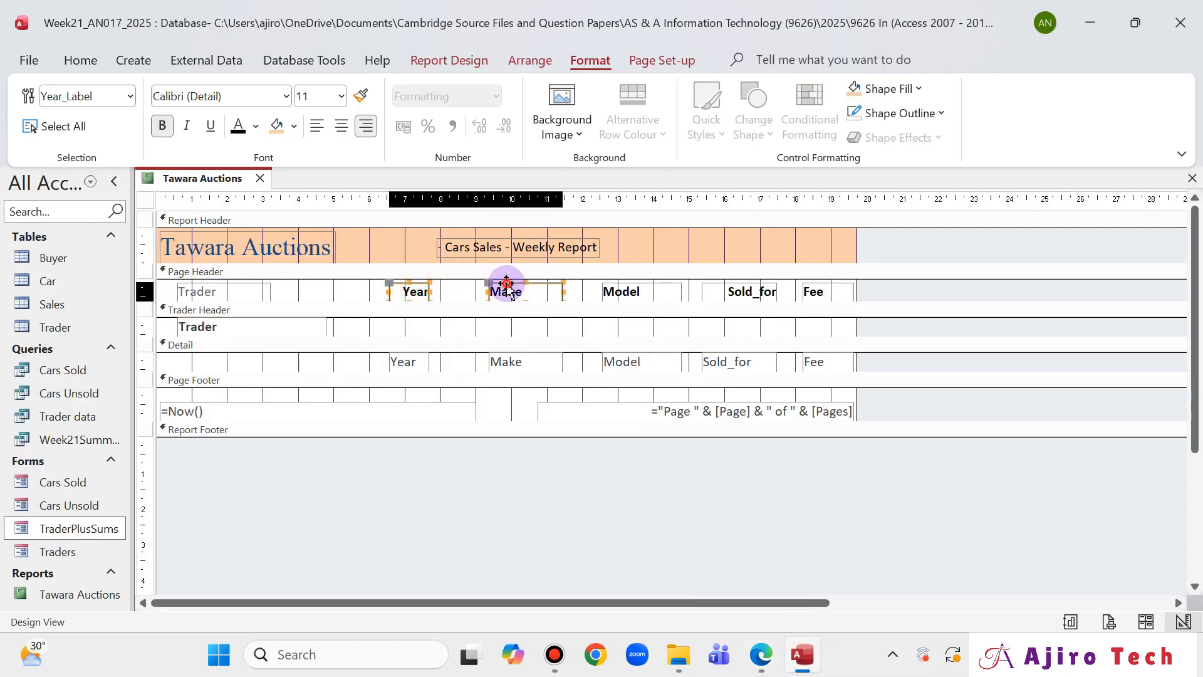
left_click(618, 289, "shift")
left_click(762, 292, "shift")
left_click(808, 291, "shift")
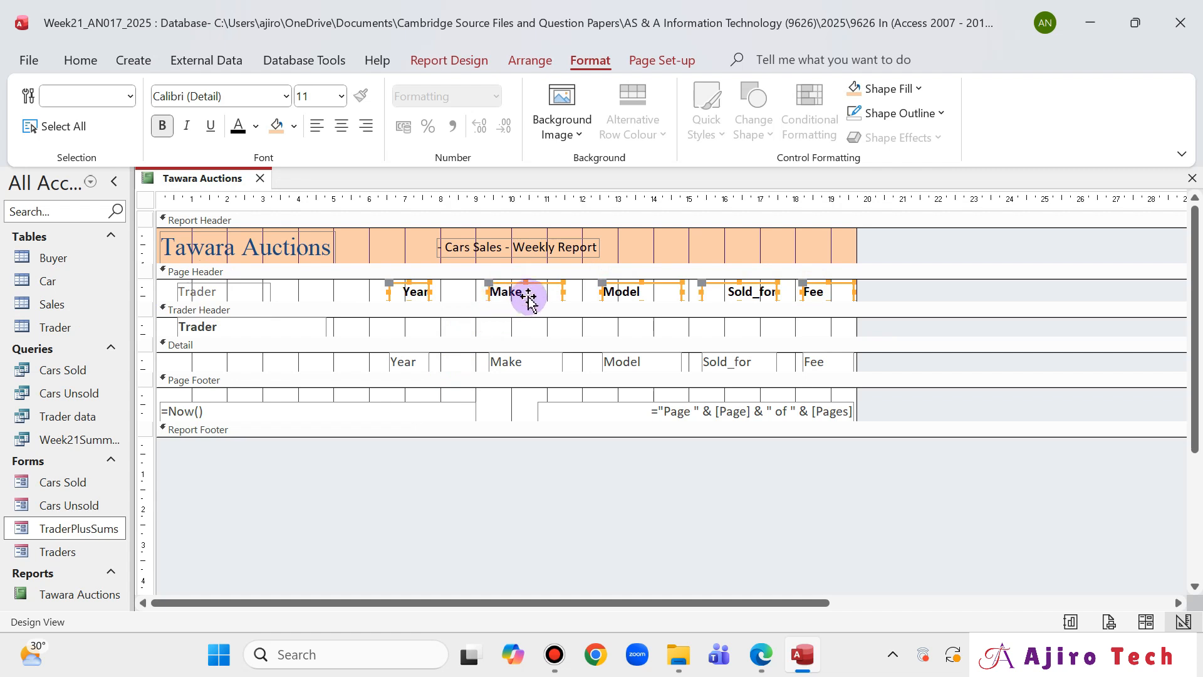
left_click_drag(529, 295, 532, 320)
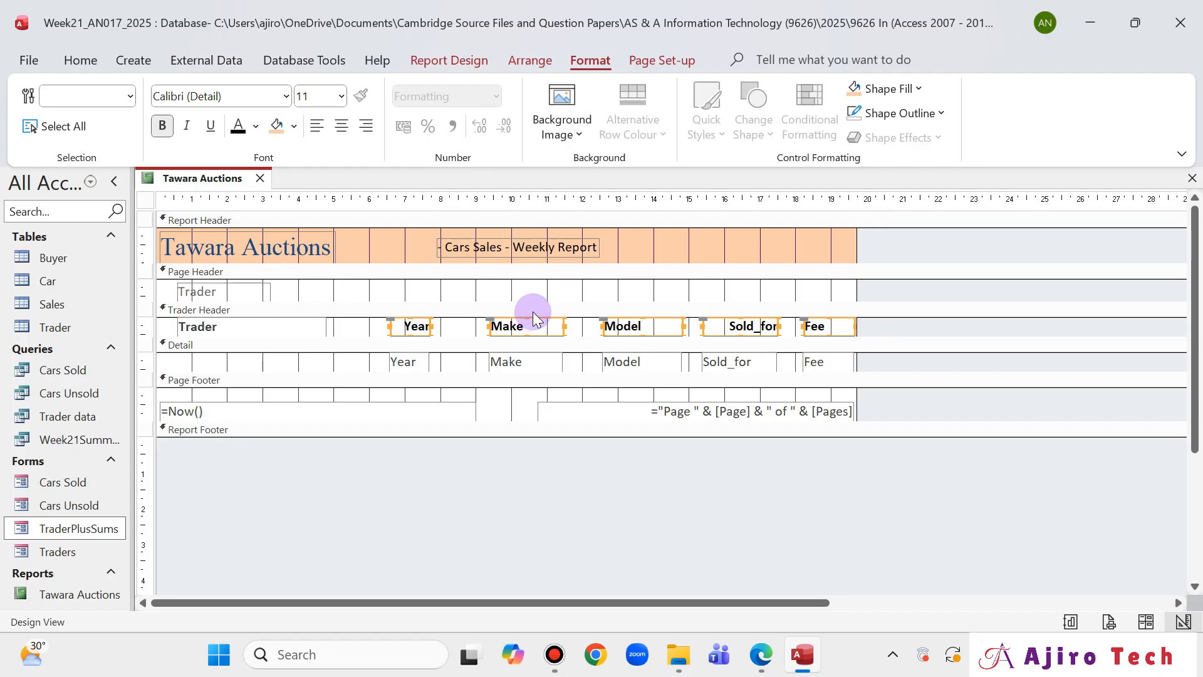
- Show the report in Layout View and compare the repeated trader headings with the question paper
right_click(193, 176)
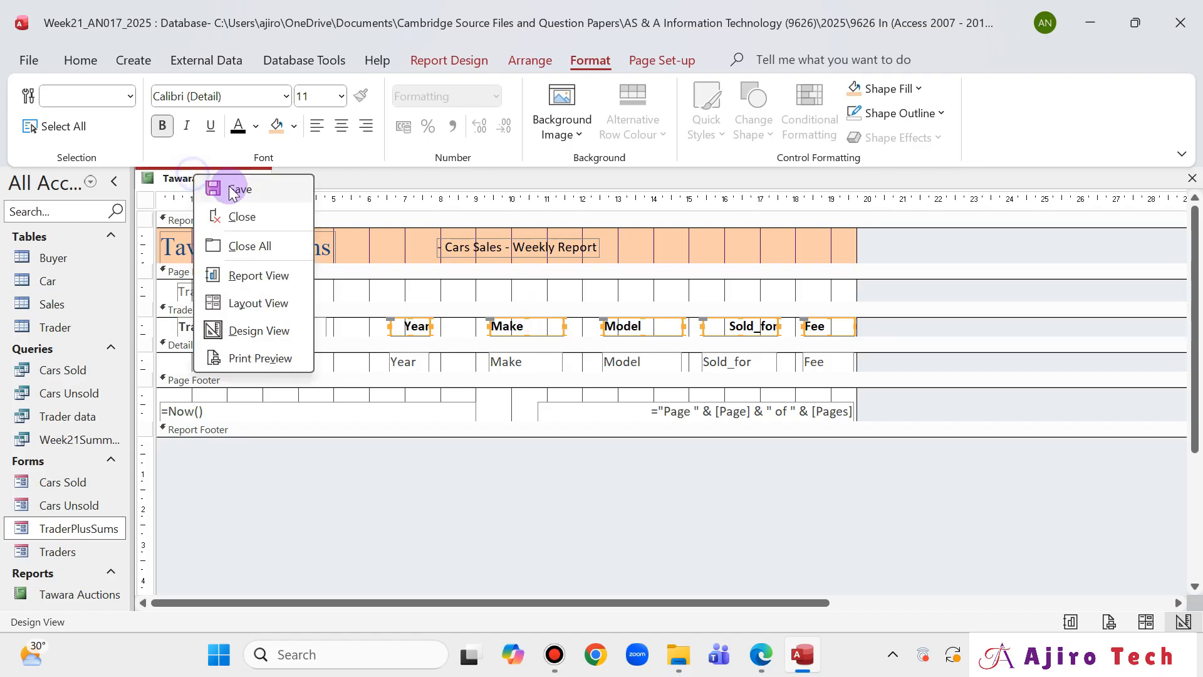
right_click(222, 183)
left_click(274, 311)
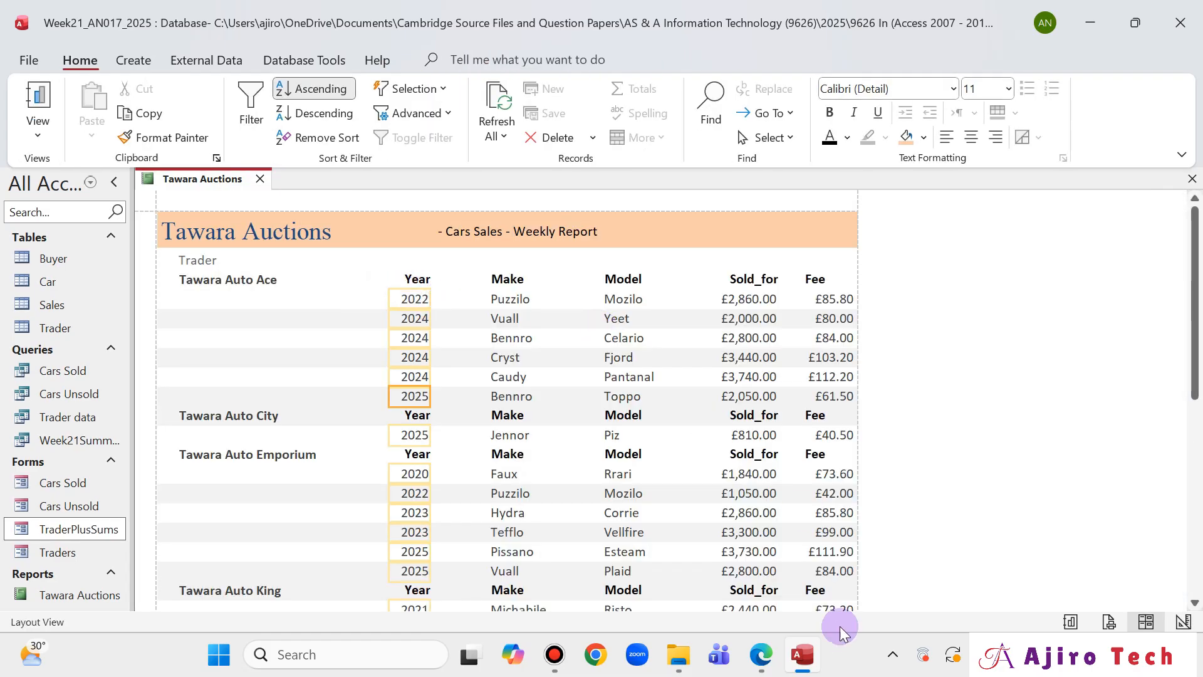
left_click(763, 656)
left_click(765, 655)
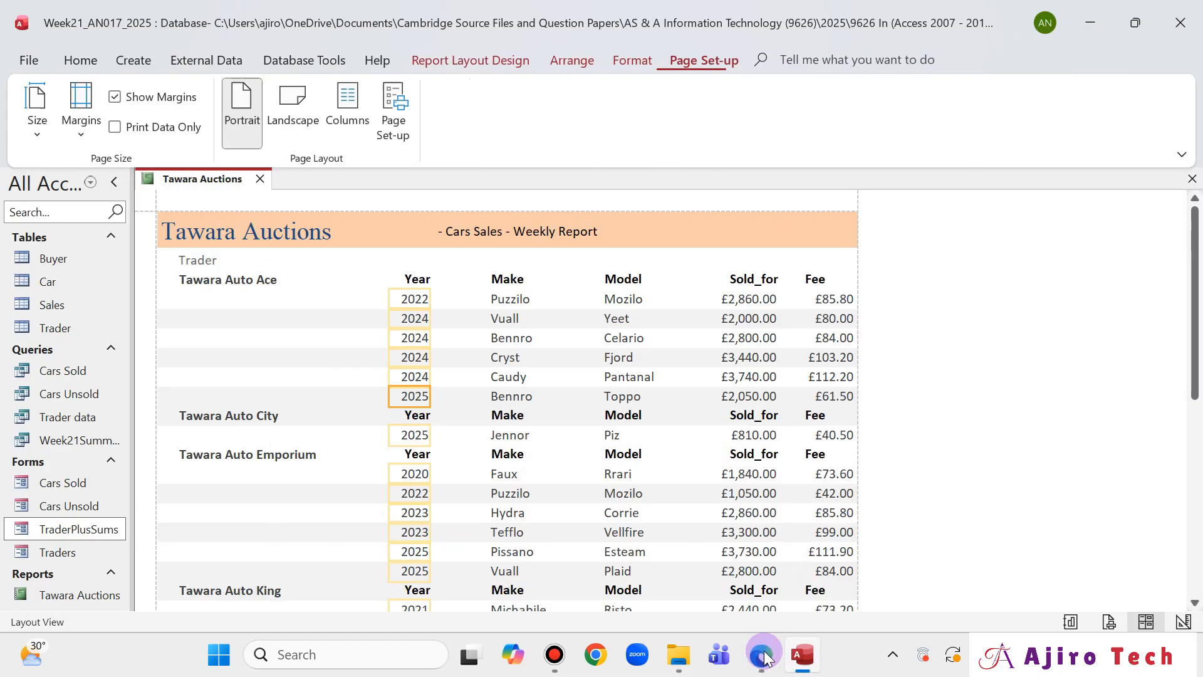
- Increase the height of the Trader Header section in Design View to leave space above the car rows, and return to Layout View
right_click(197, 181)
left_click(258, 333)
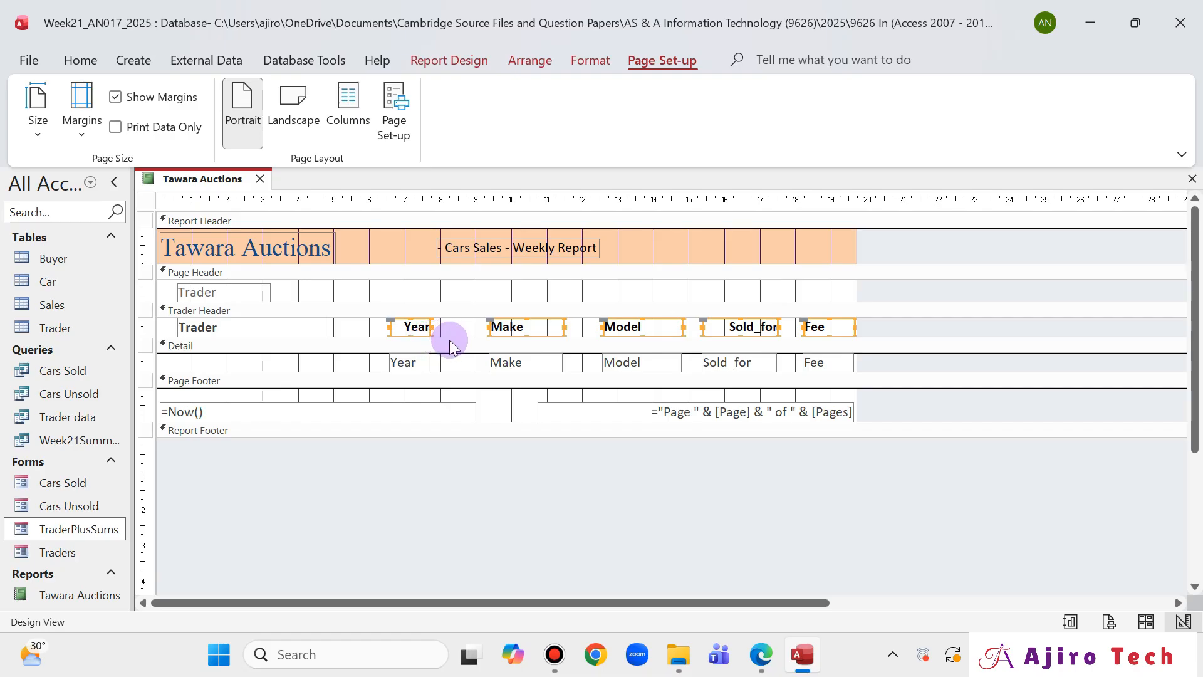
mouse_move(448, 341)
left_mouse_down()
mouse_move(448, 354)
mouse_move(441, 345)
left_mouse_up()
left_click(449, 355)
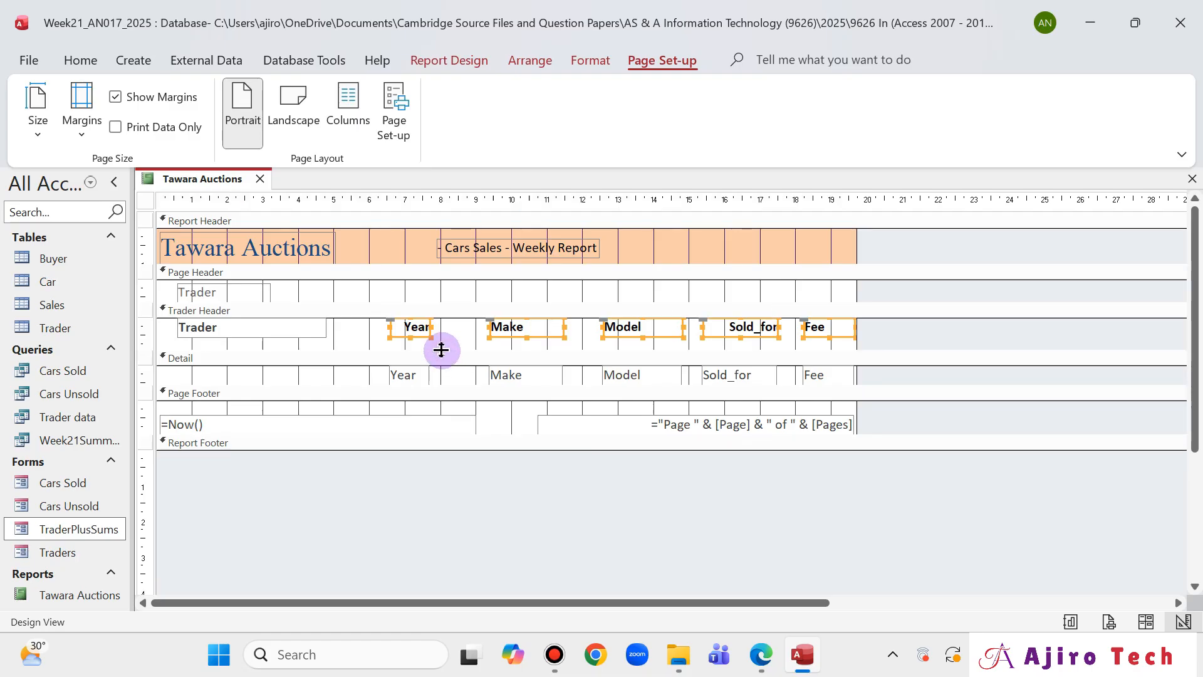
right_click(200, 172)
left_click(269, 304)
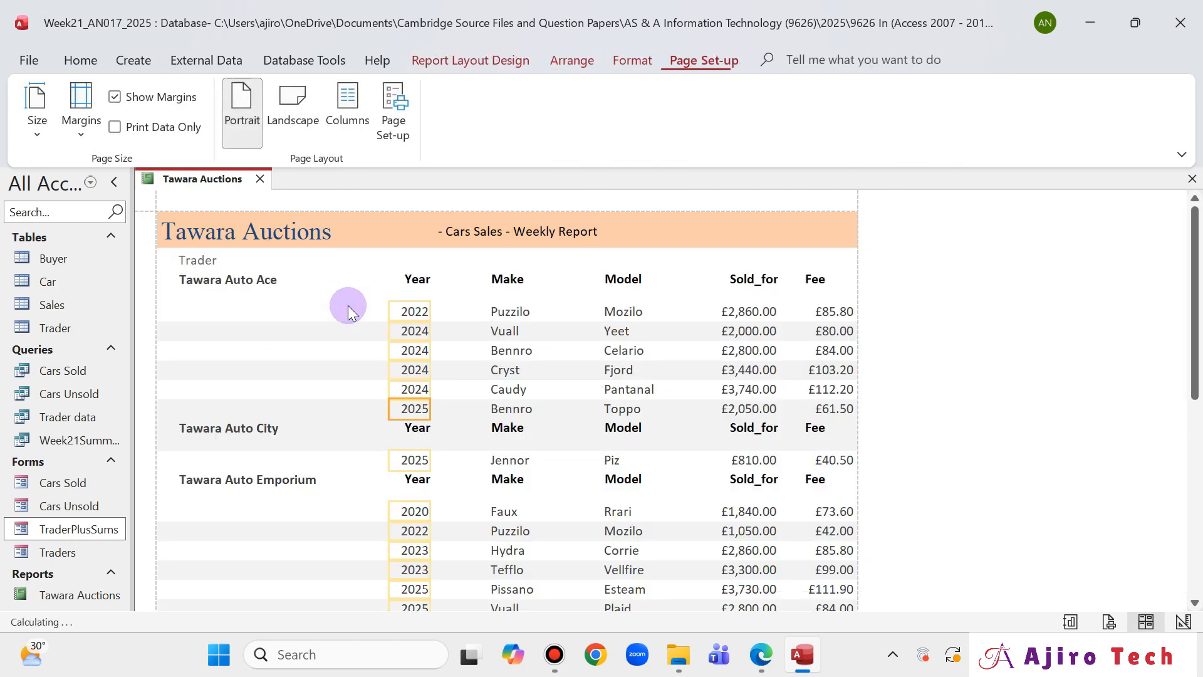
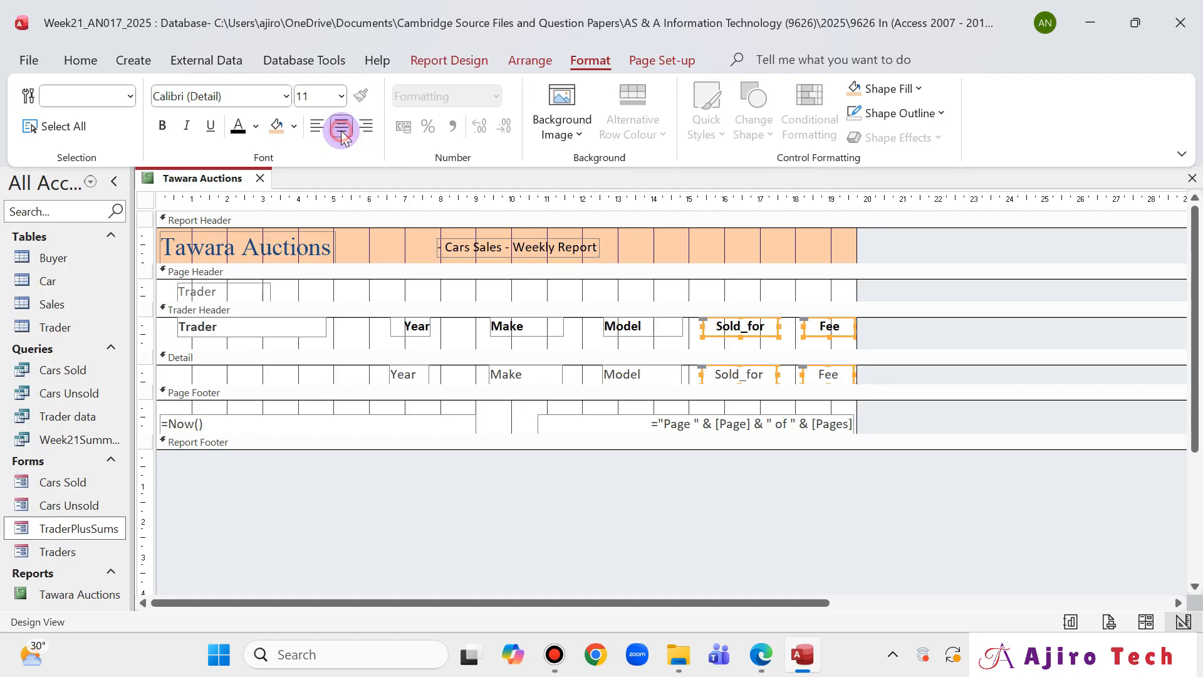
- Check the sample's Sold_for and Fee alignment in the question paper, and show the report in Layout View
left_click(762, 665)
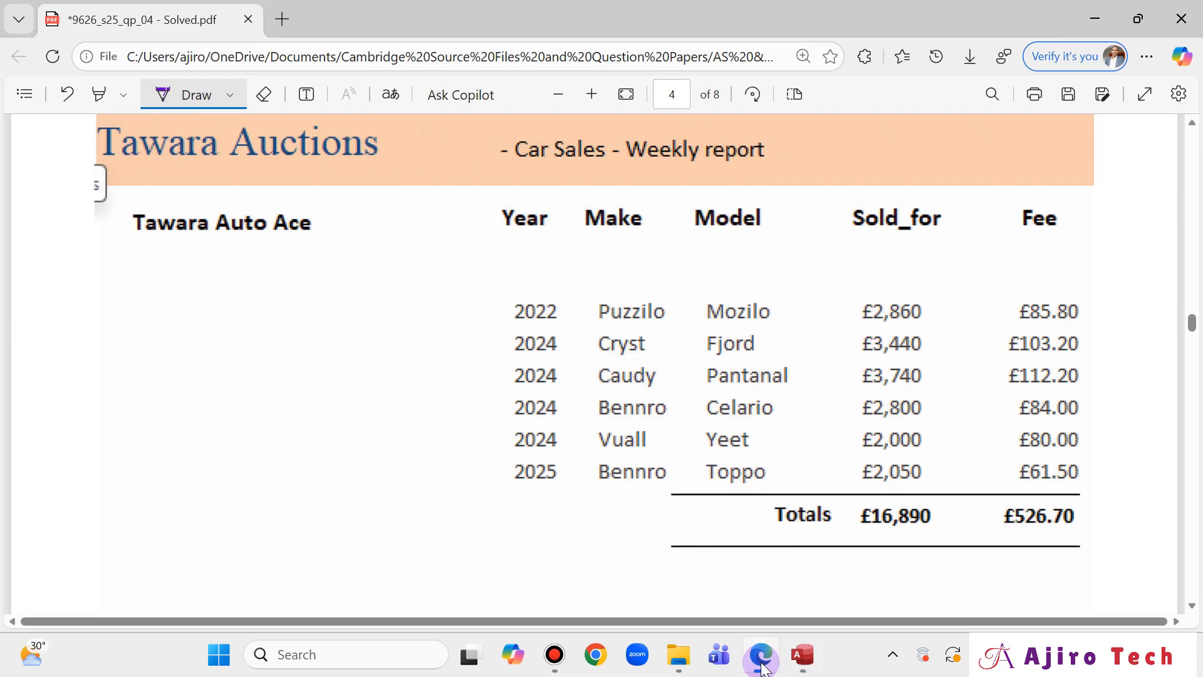
left_click(761, 666)
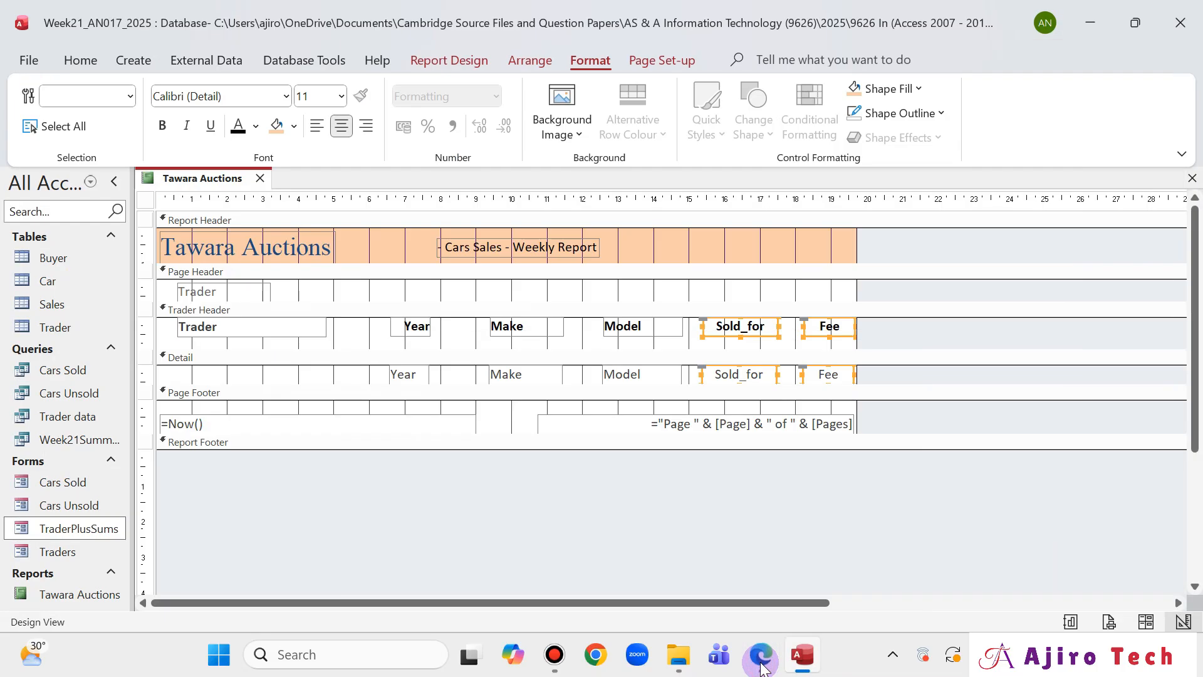
right_click(209, 186)
left_click(269, 309)
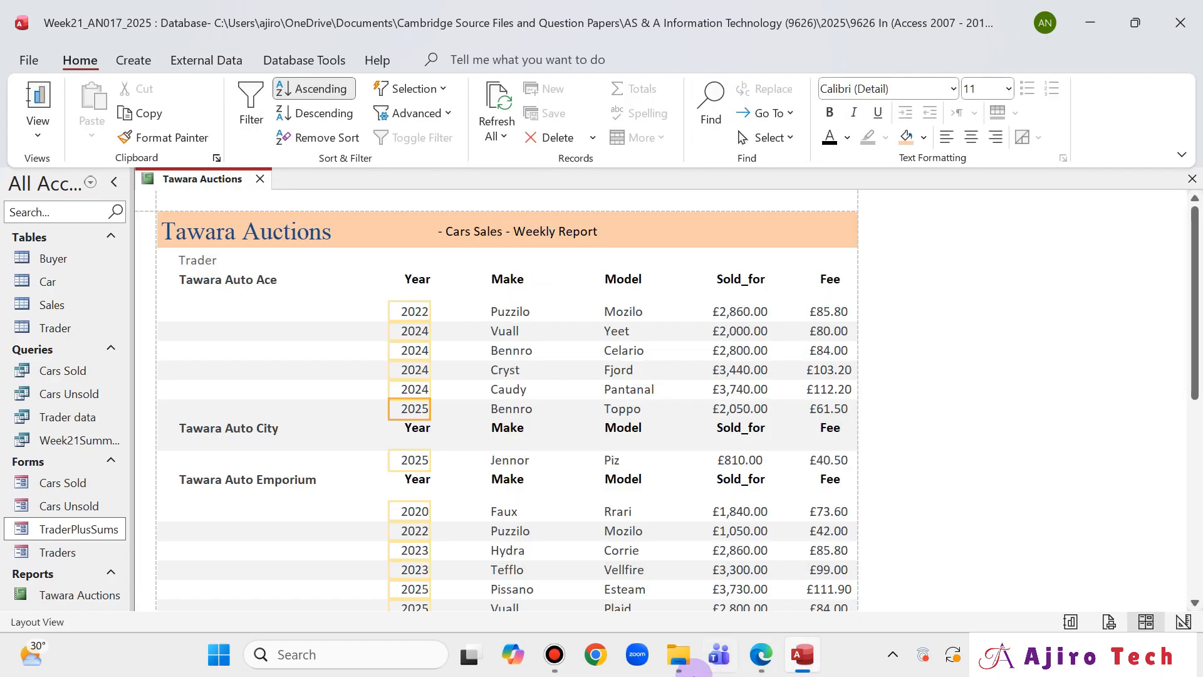
- Compare the headings, currency values and Totals row of the sample report in the question paper with the current report layout
left_click(764, 662)
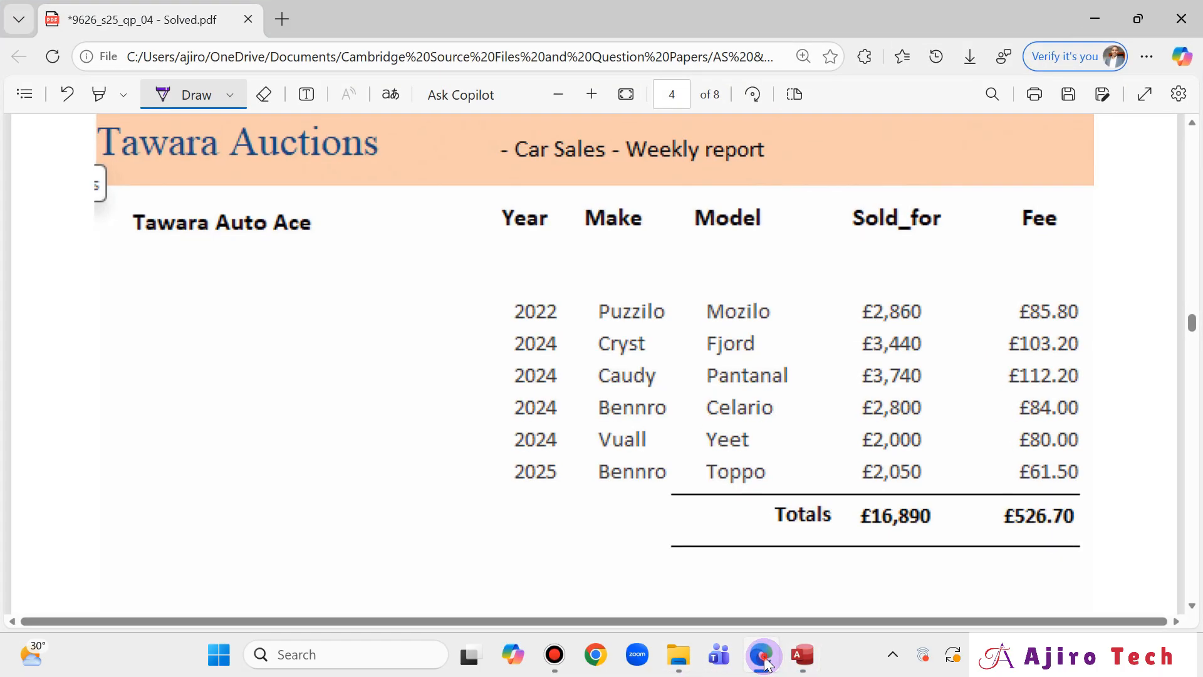
left_click(764, 662)
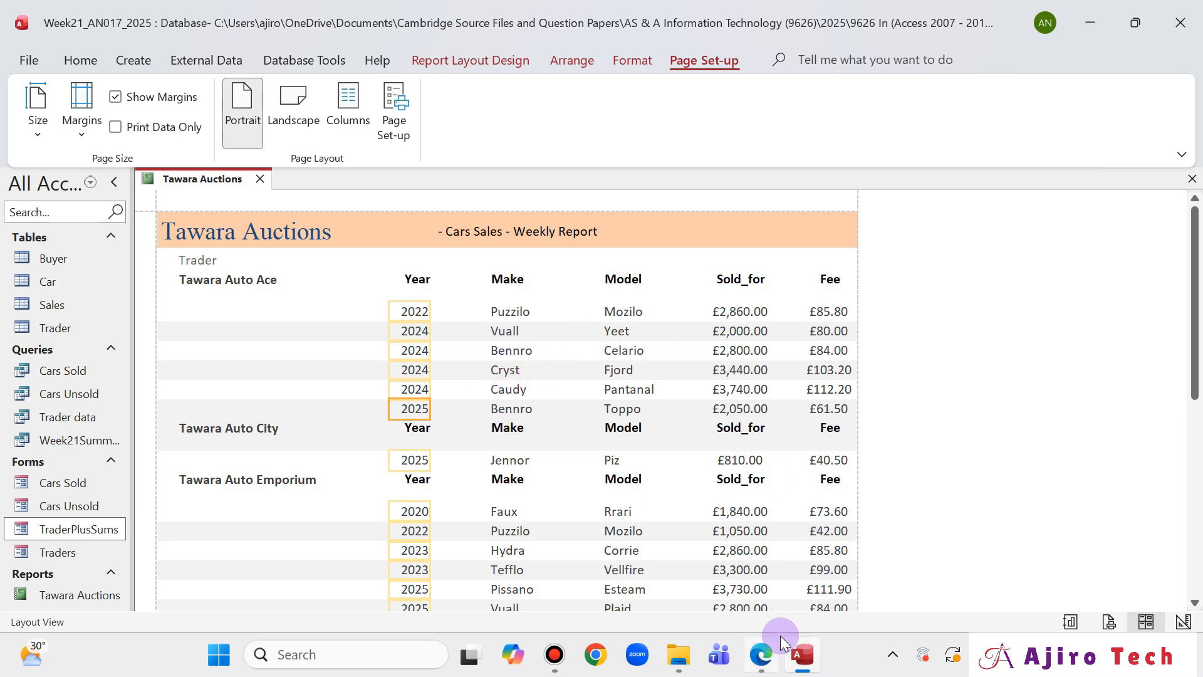
left_click(766, 657)
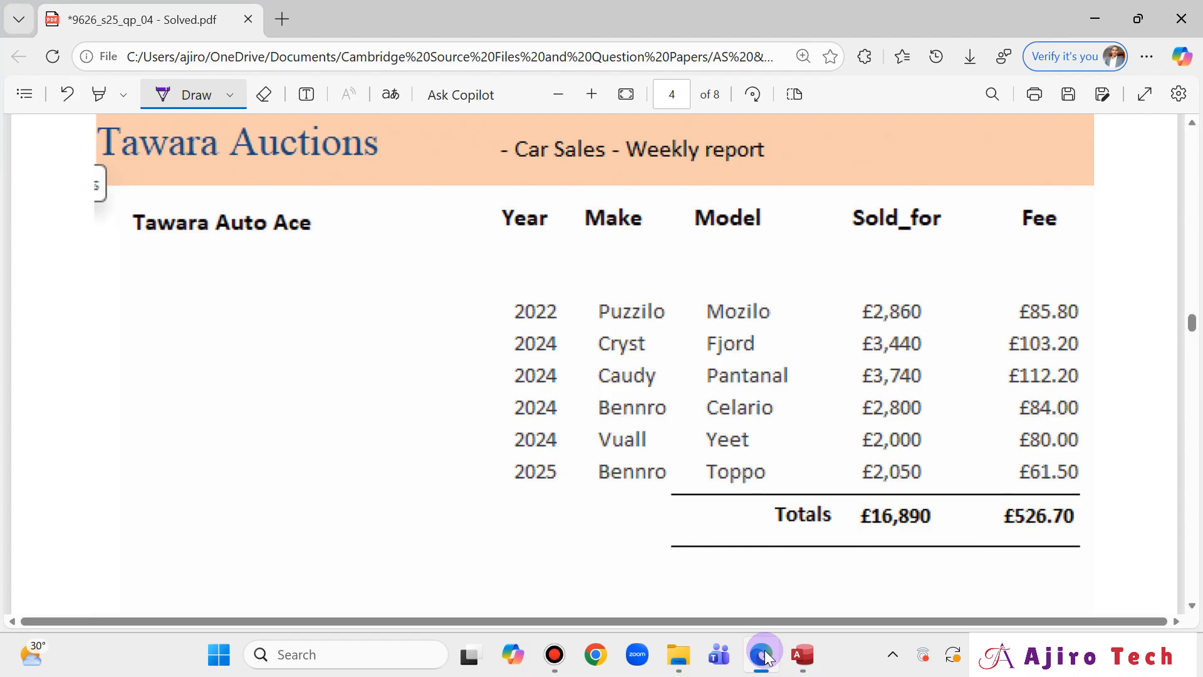
left_click(766, 657)
left_click(765, 655)
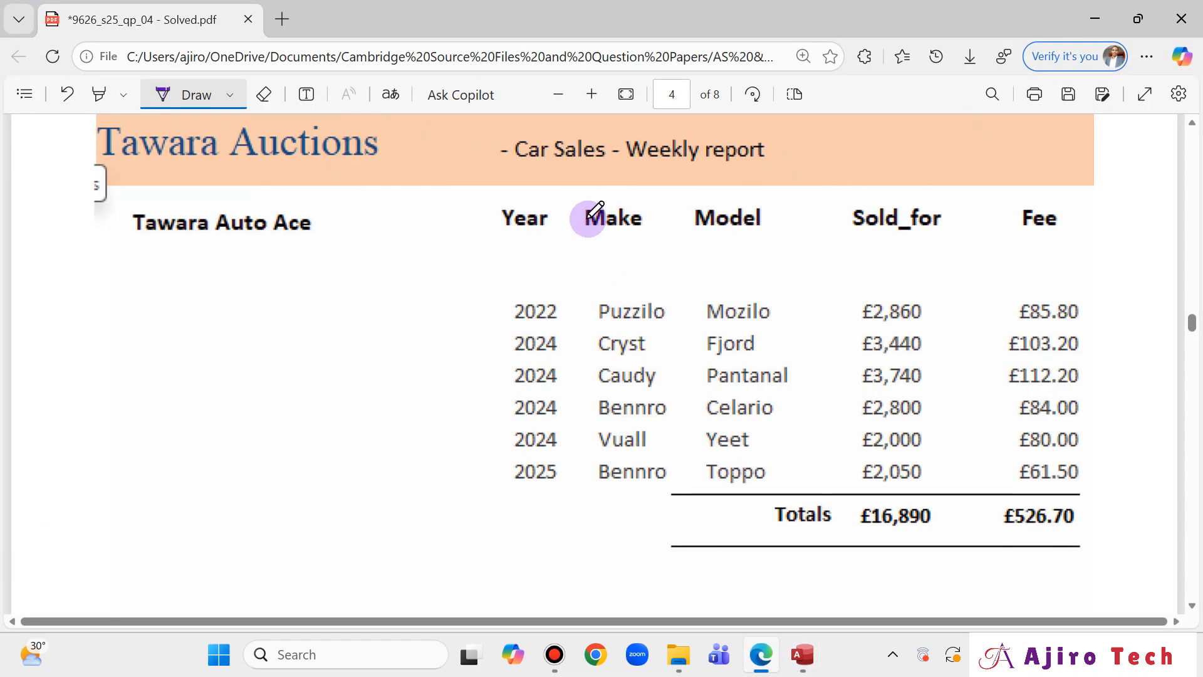
left_click(763, 658)
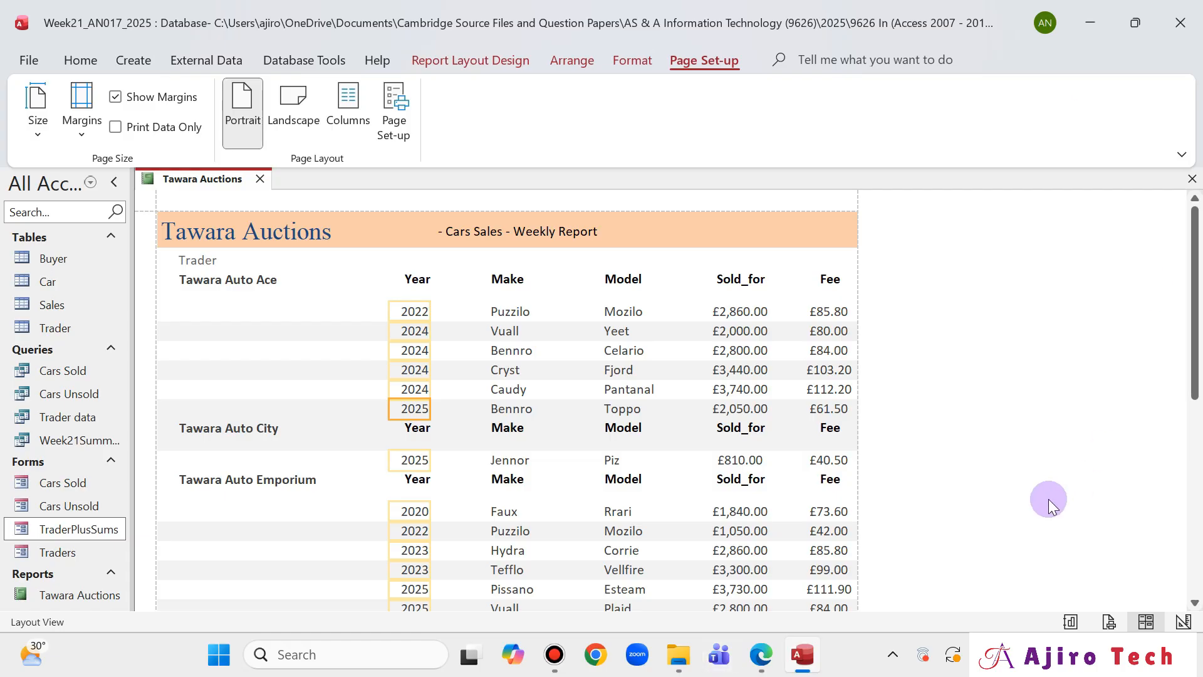
left_click(803, 651)
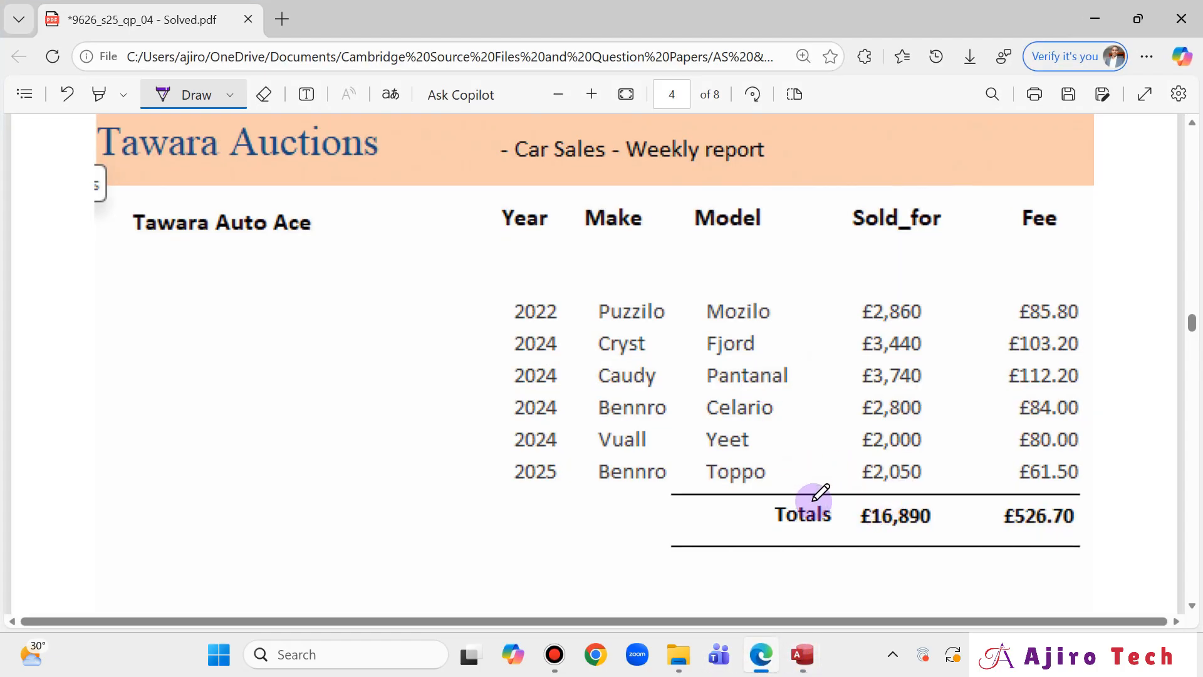
left_click(804, 652)
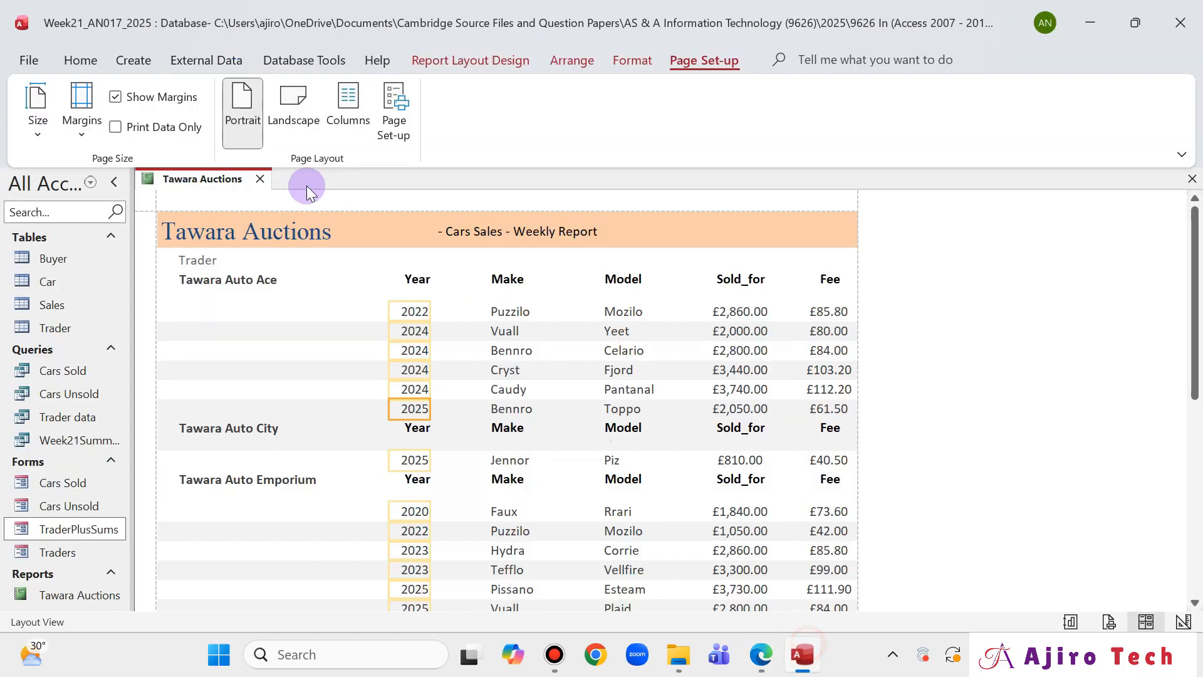
- Examine the report sections in Design View against the Totals row shown in the question paper
right_click(218, 186)
left_click(257, 336)
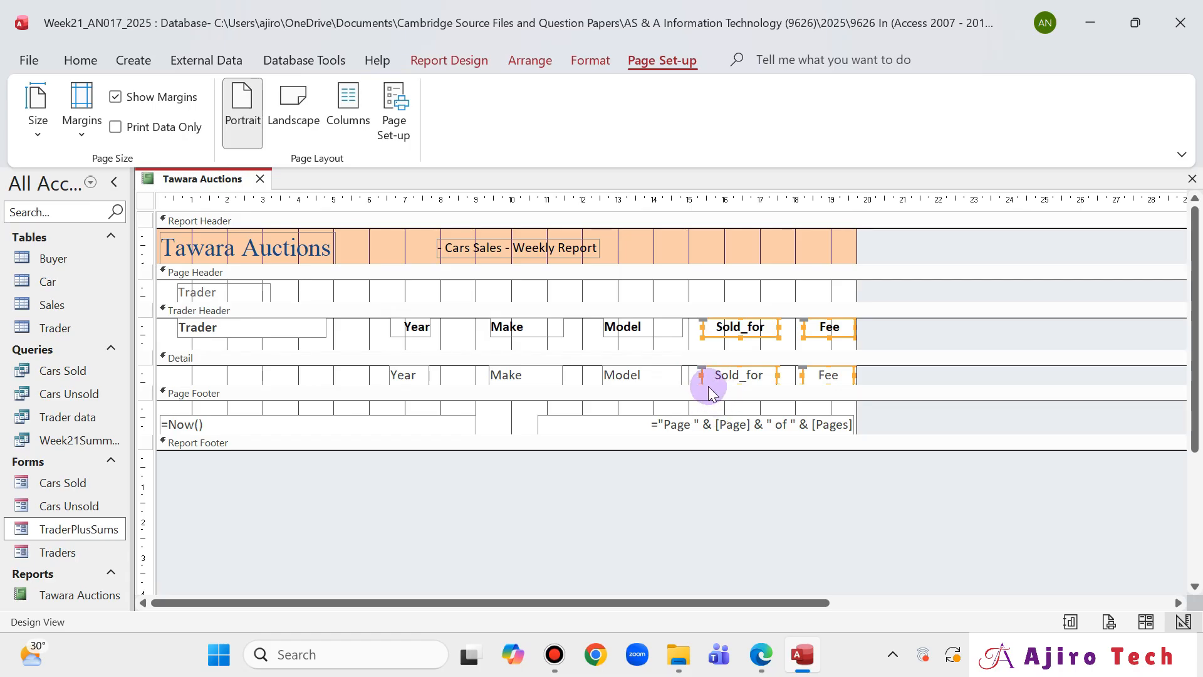
left_click(761, 656)
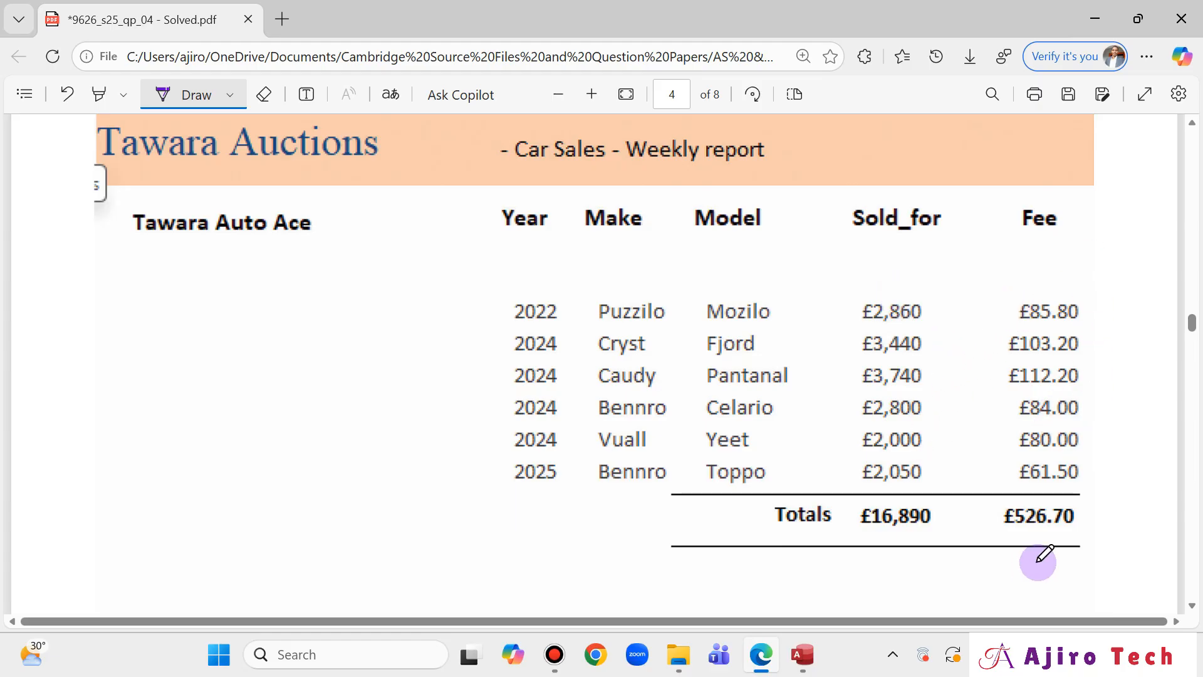
left_click(802, 654)
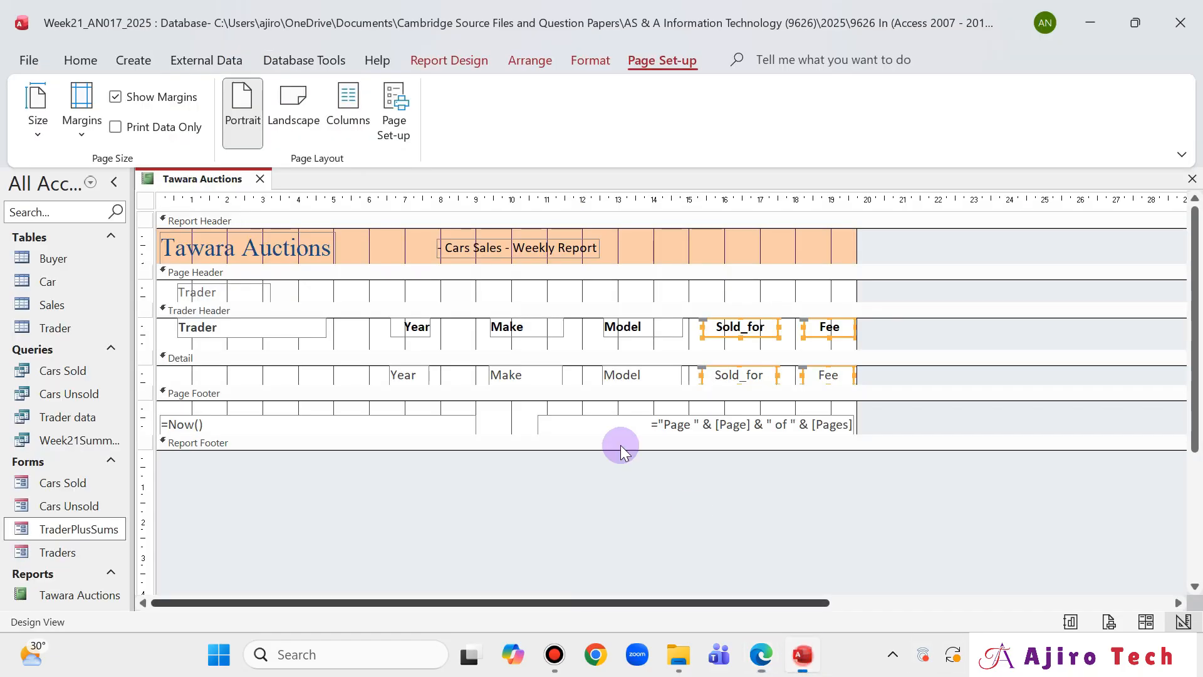
- Return the report to Layout View and add a Sum total for the Sold_for values
right_click(172, 181)
left_click(223, 304)
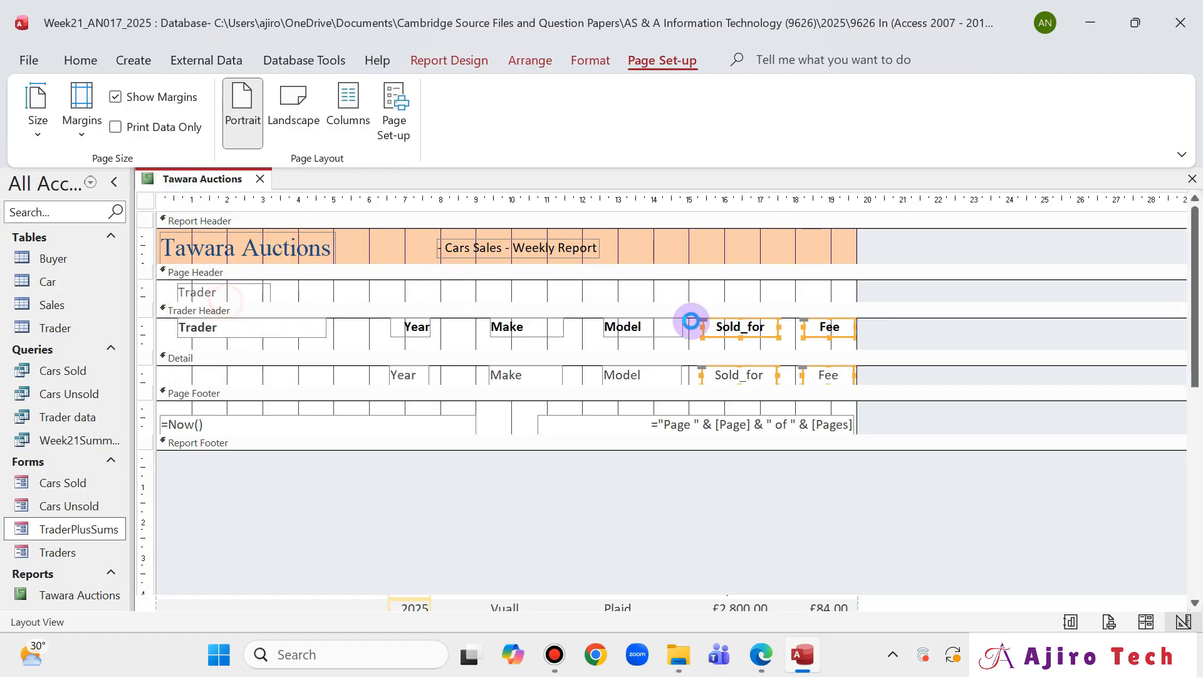
left_click(749, 332)
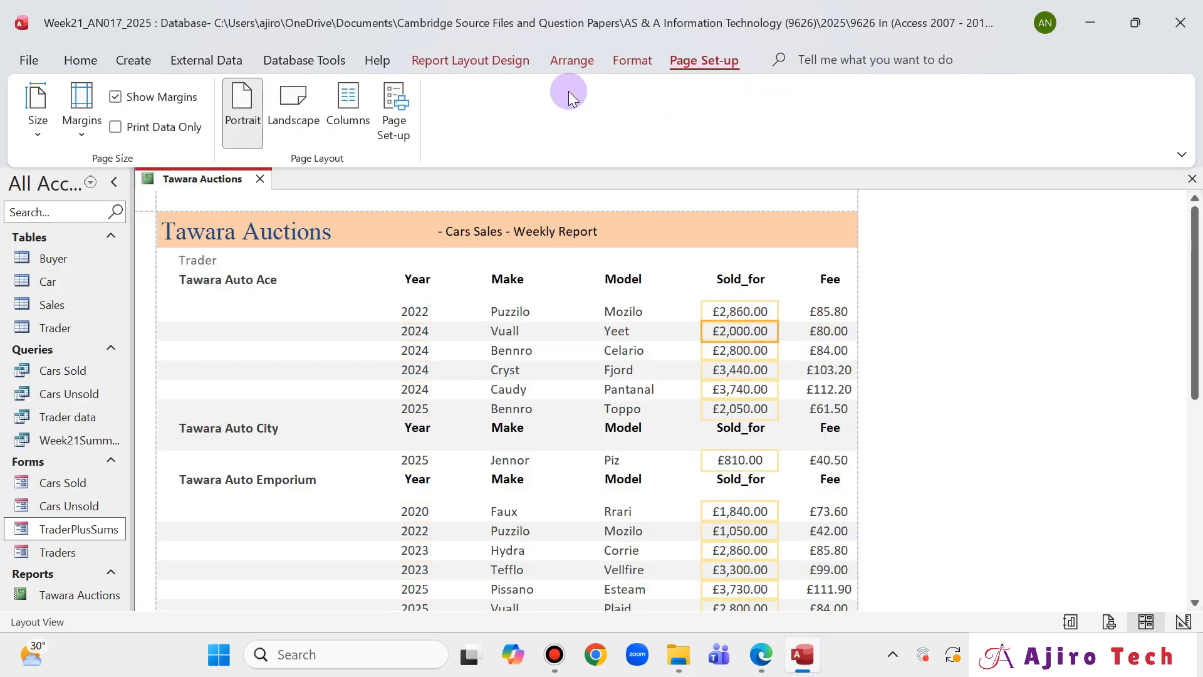
left_click(639, 61)
left_click(486, 63)
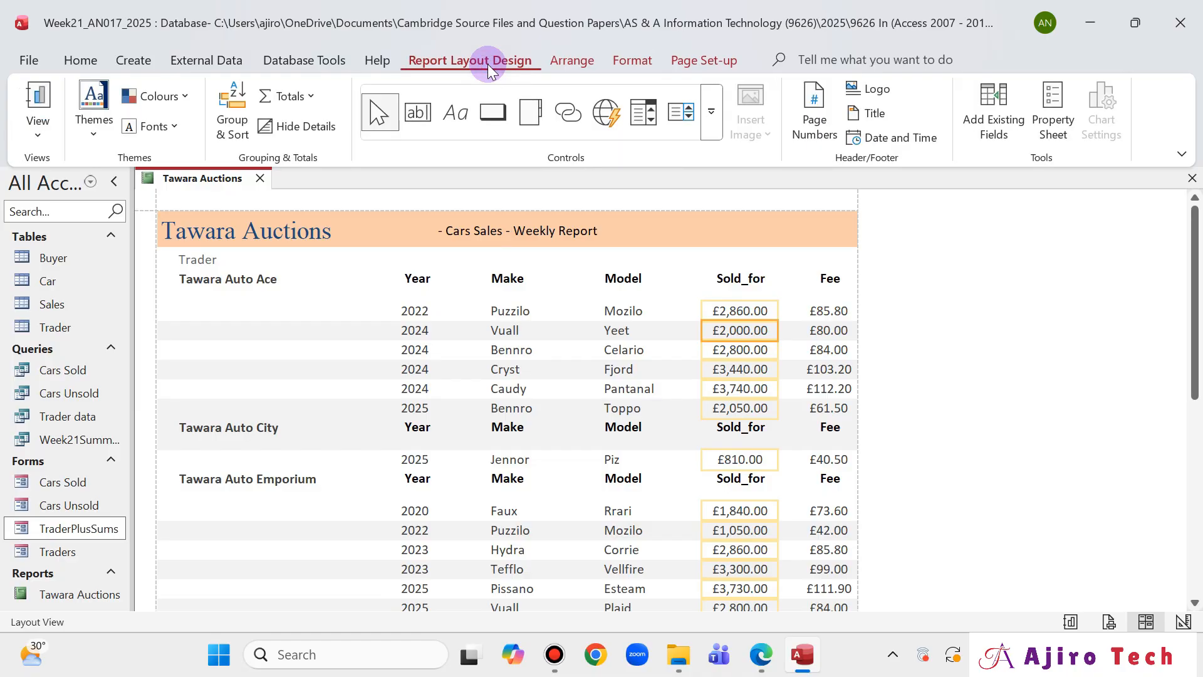
left_click(313, 98)
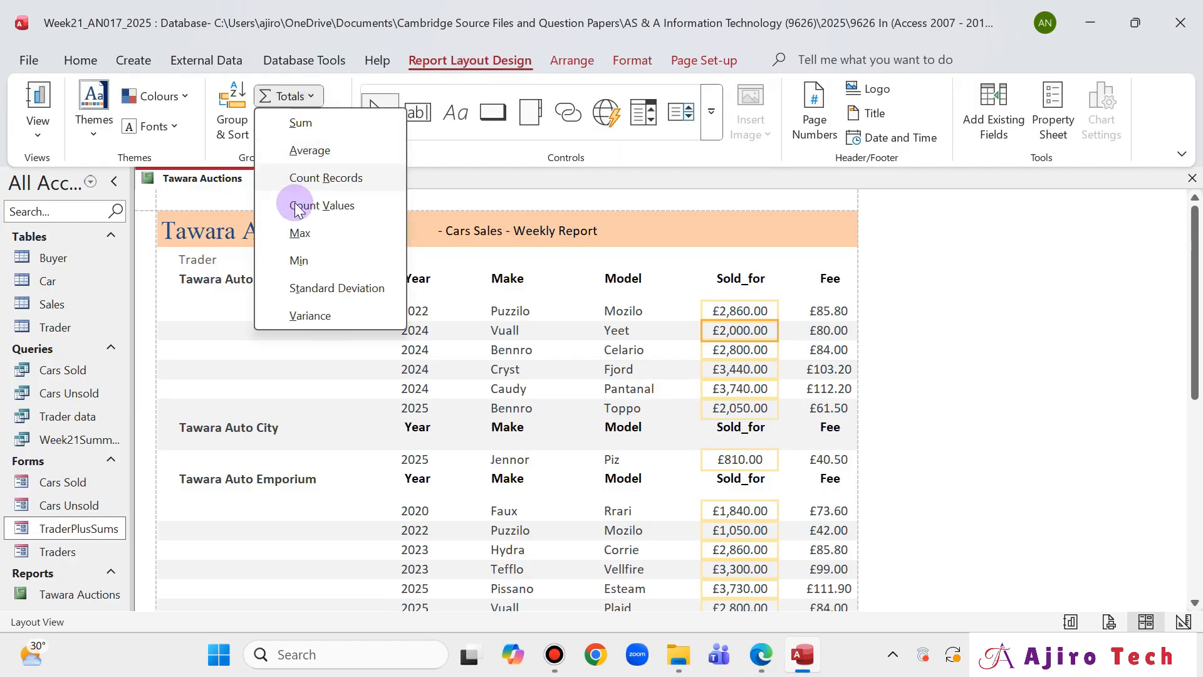
left_click(300, 123)
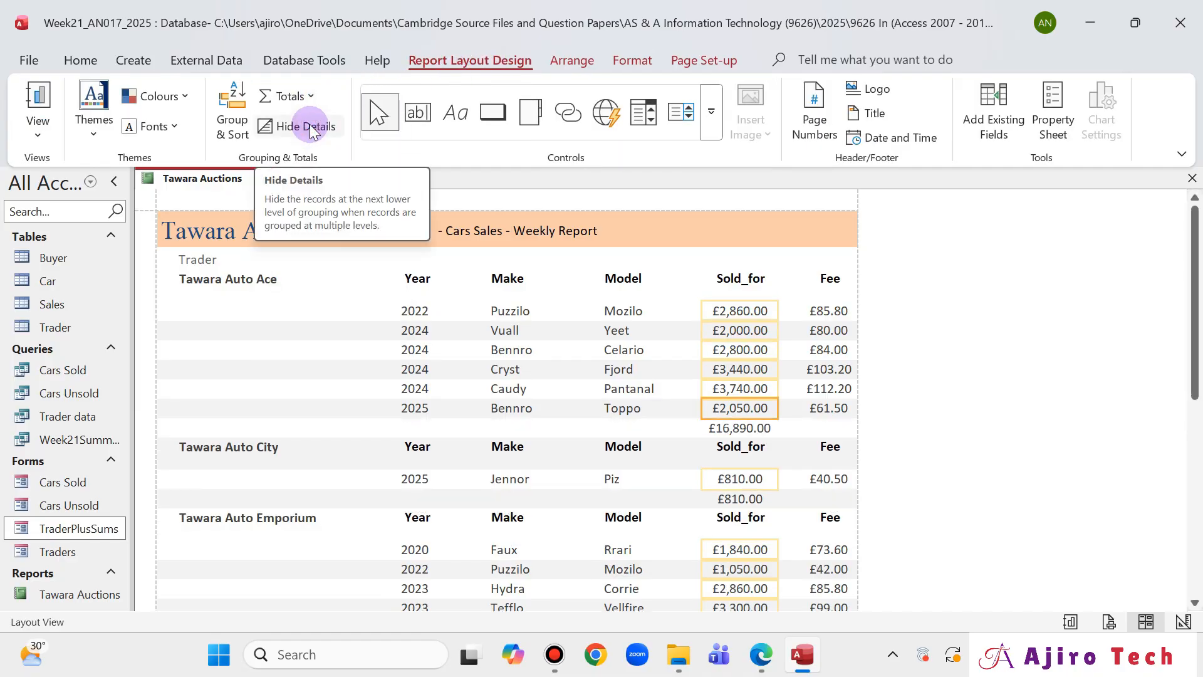
- Add a Sum total for the Fee values in the report
left_click(828, 314)
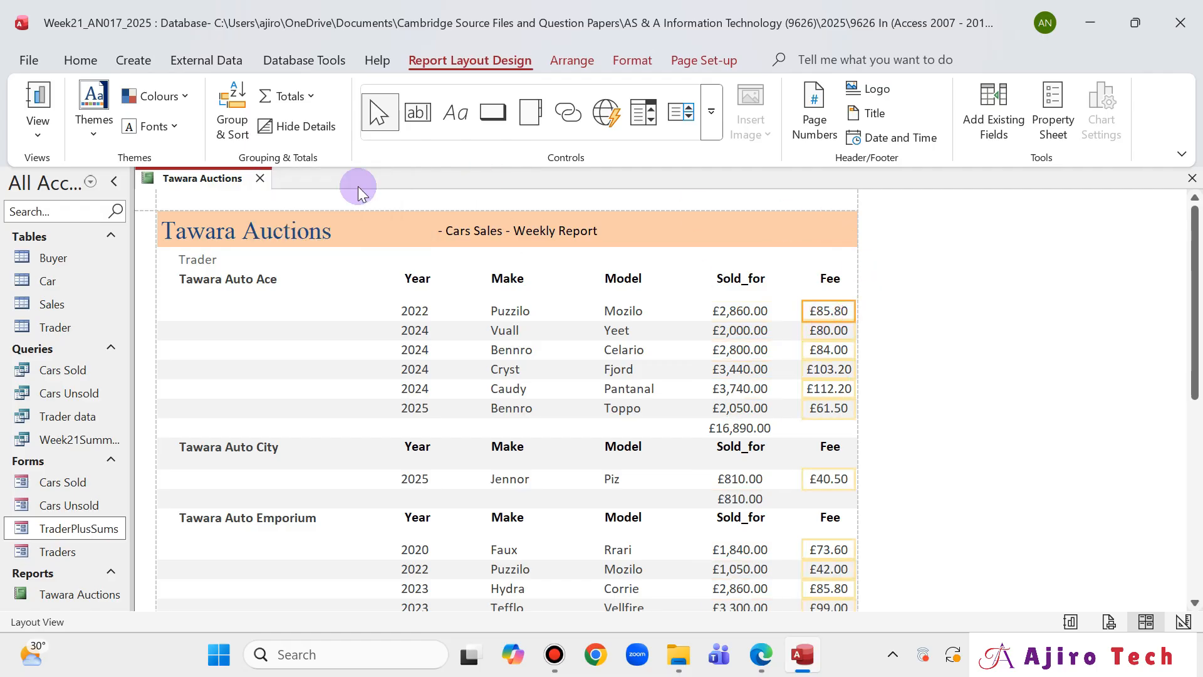
left_click(310, 99)
left_click(301, 123)
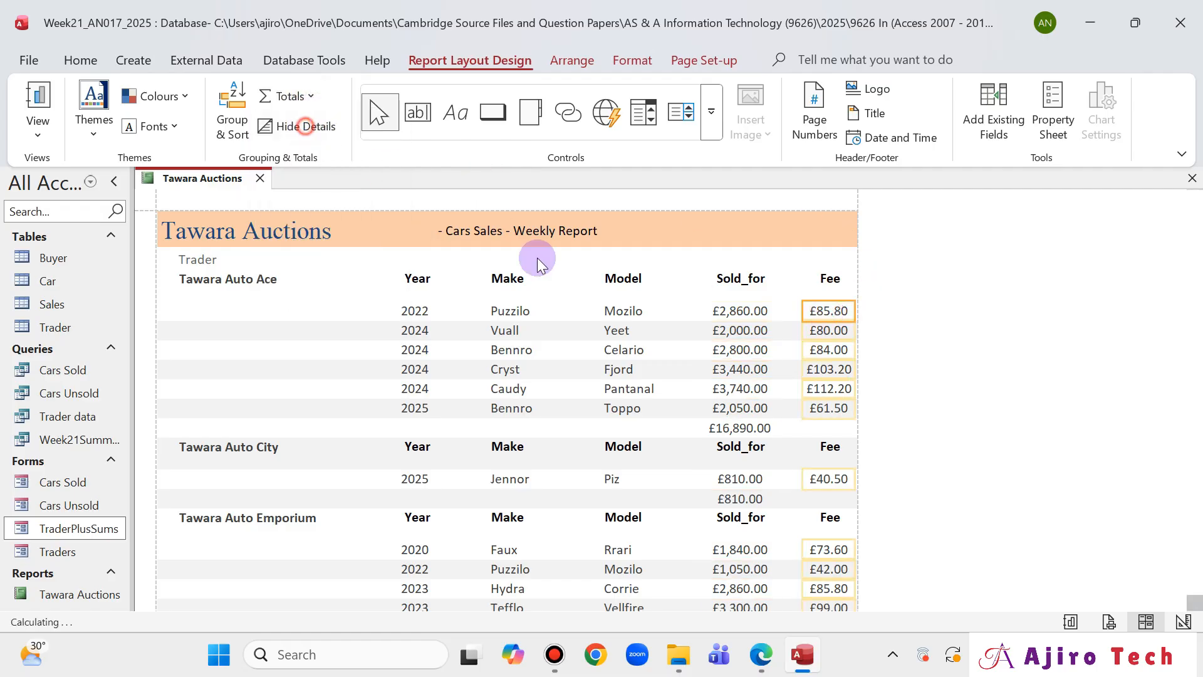
- Compare the report's Sold_for and Fee totals with the Totals row of the sample in the question paper
left_click(761, 654)
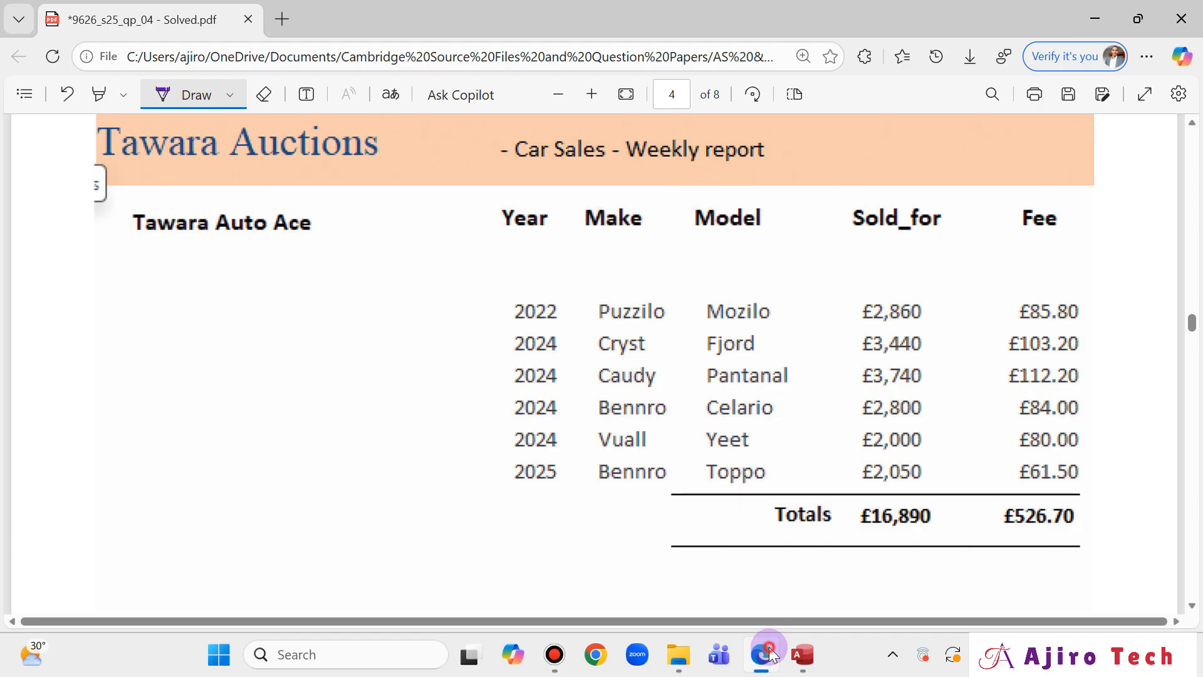
left_click(763, 654)
left_click(763, 653)
left_click(763, 653)
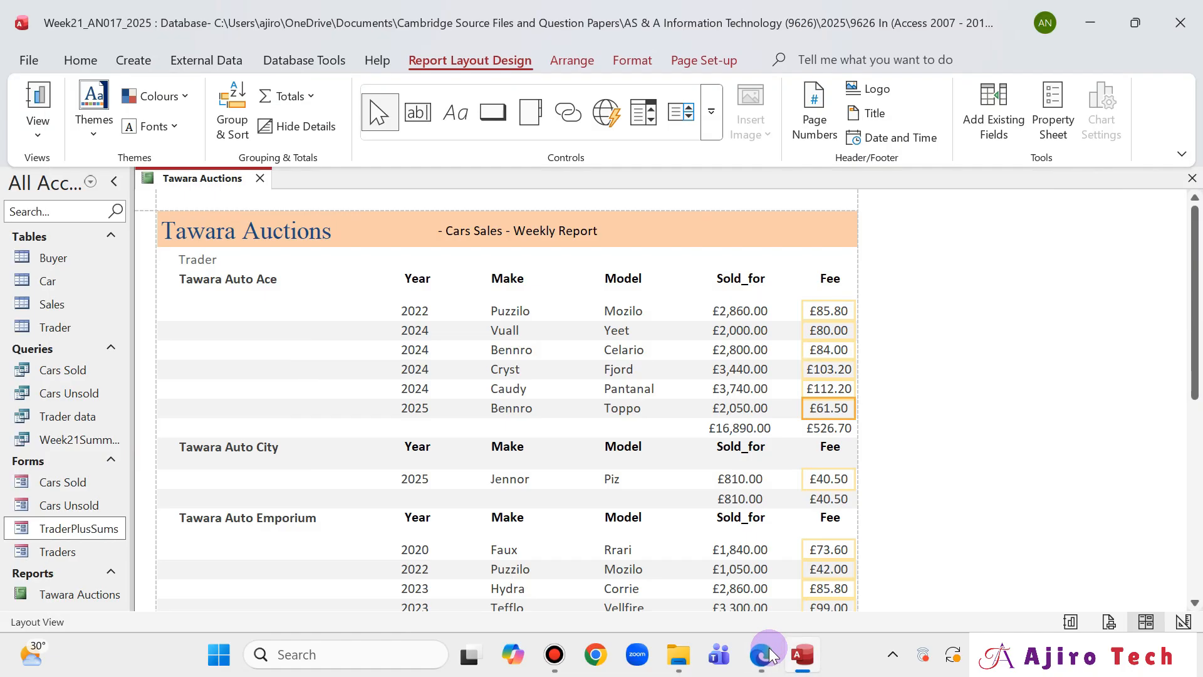
left_click(763, 653)
left_click(775, 656)
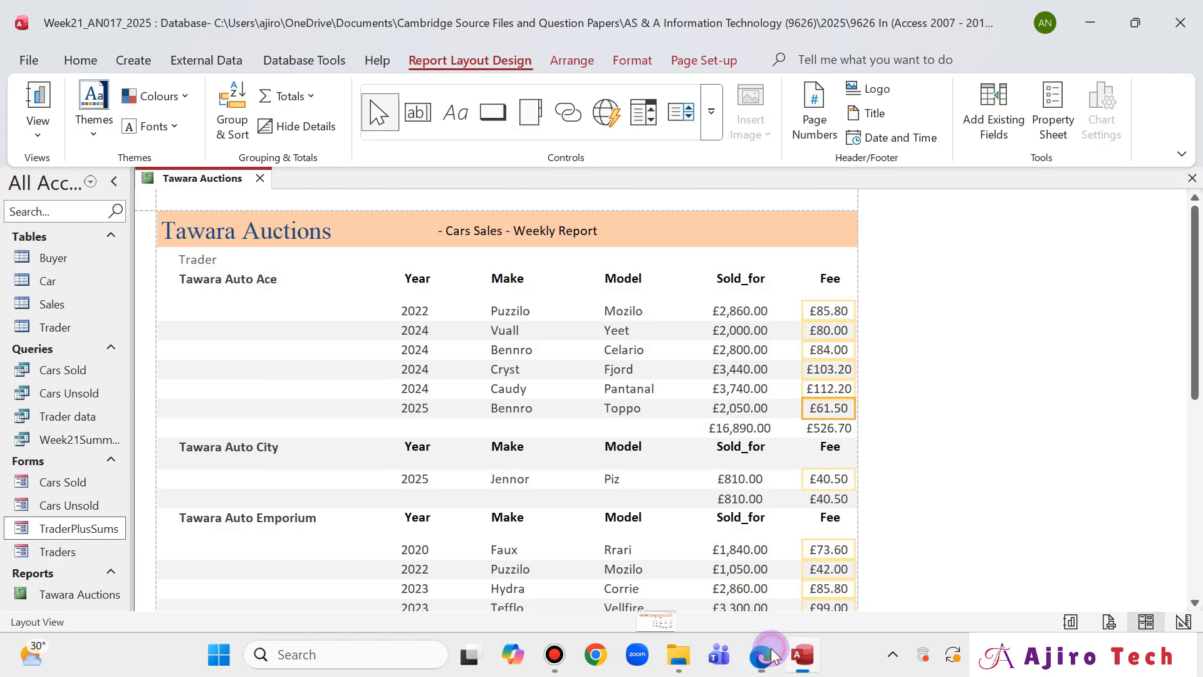
- Show the report in Design View and increase the height of the Trader Footer section
right_click(188, 180)
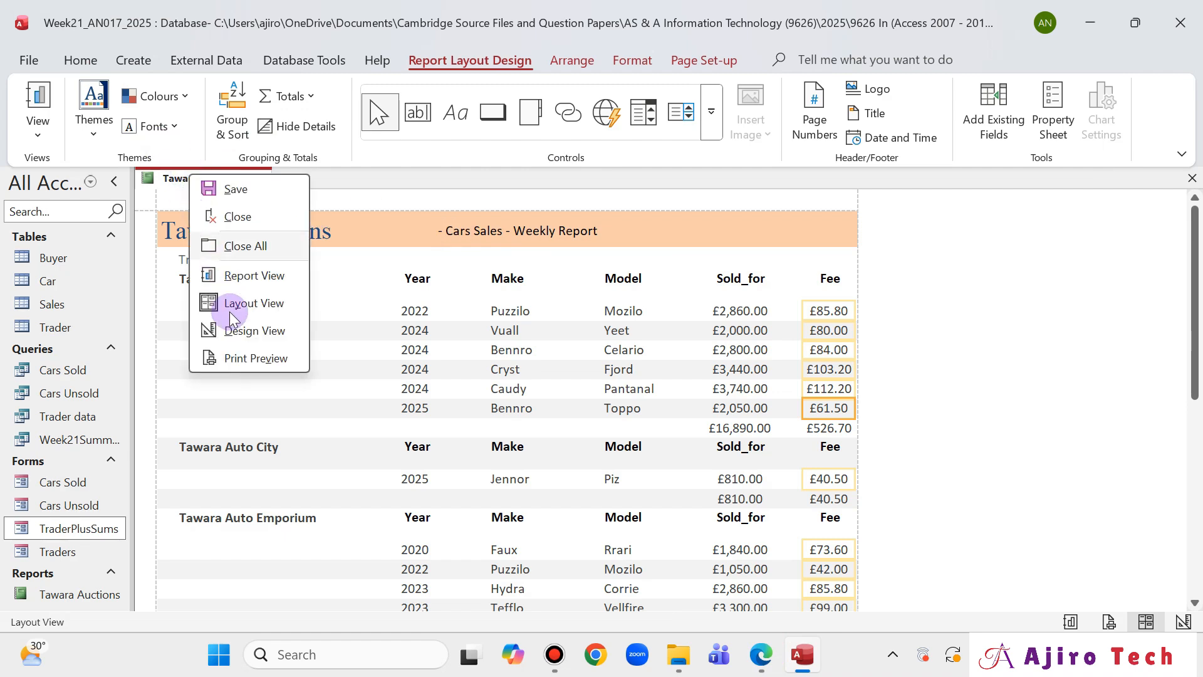
left_click(228, 327)
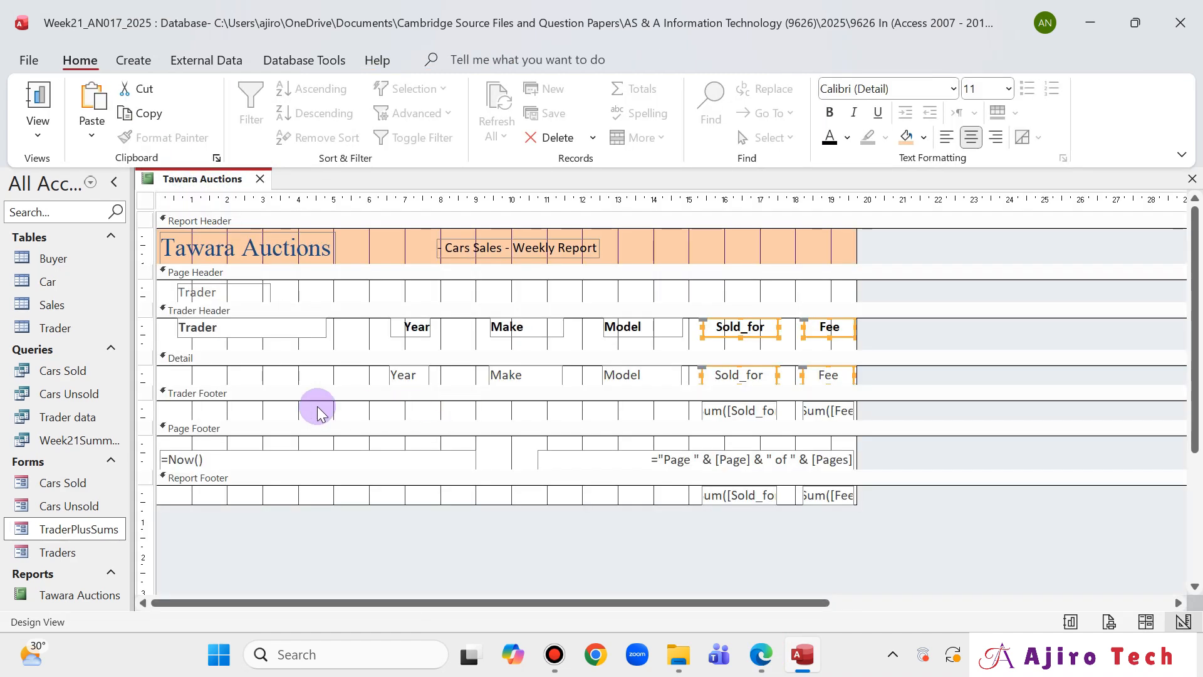
left_click(657, 428)
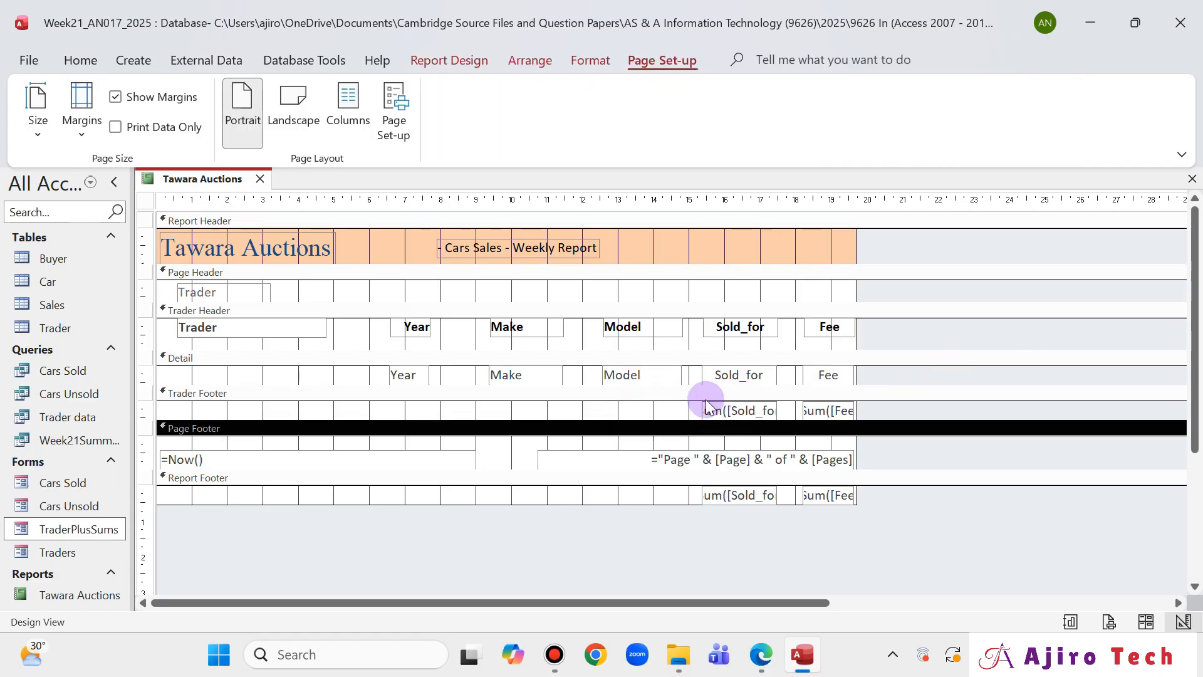
left_click(637, 400)
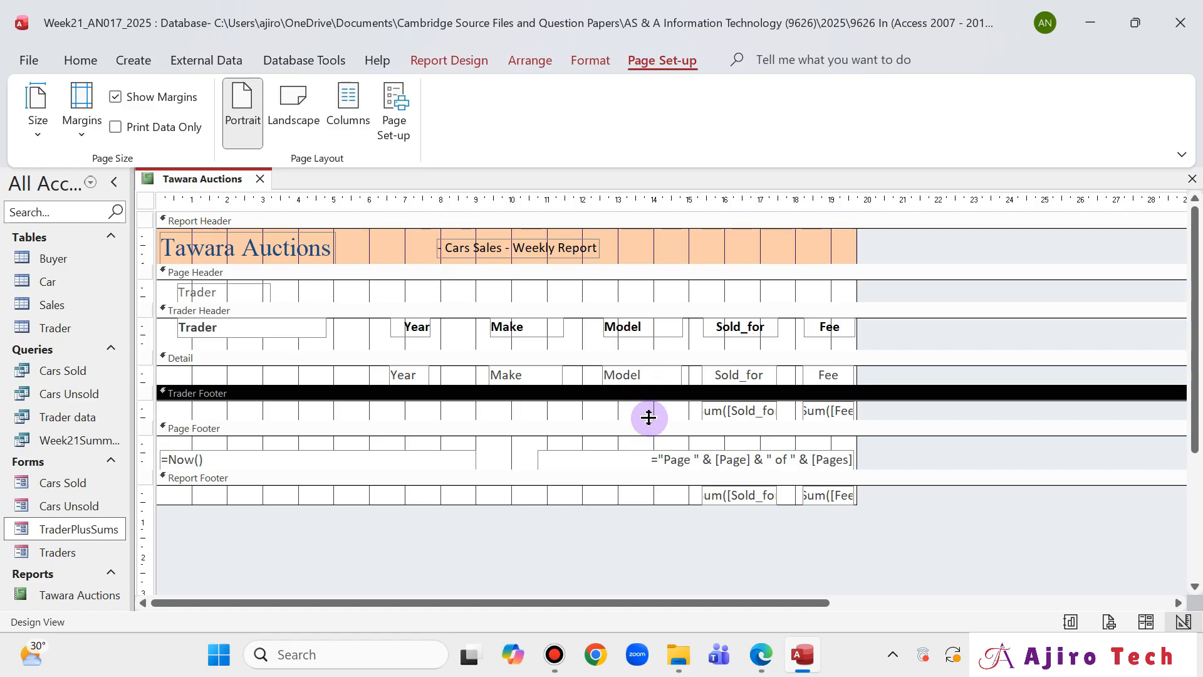
left_click_drag(648, 419, 647, 443)
- Move the Sold_for and Fee sum boxes in the Trader Footer down together to leave space above them
left_click(715, 420)
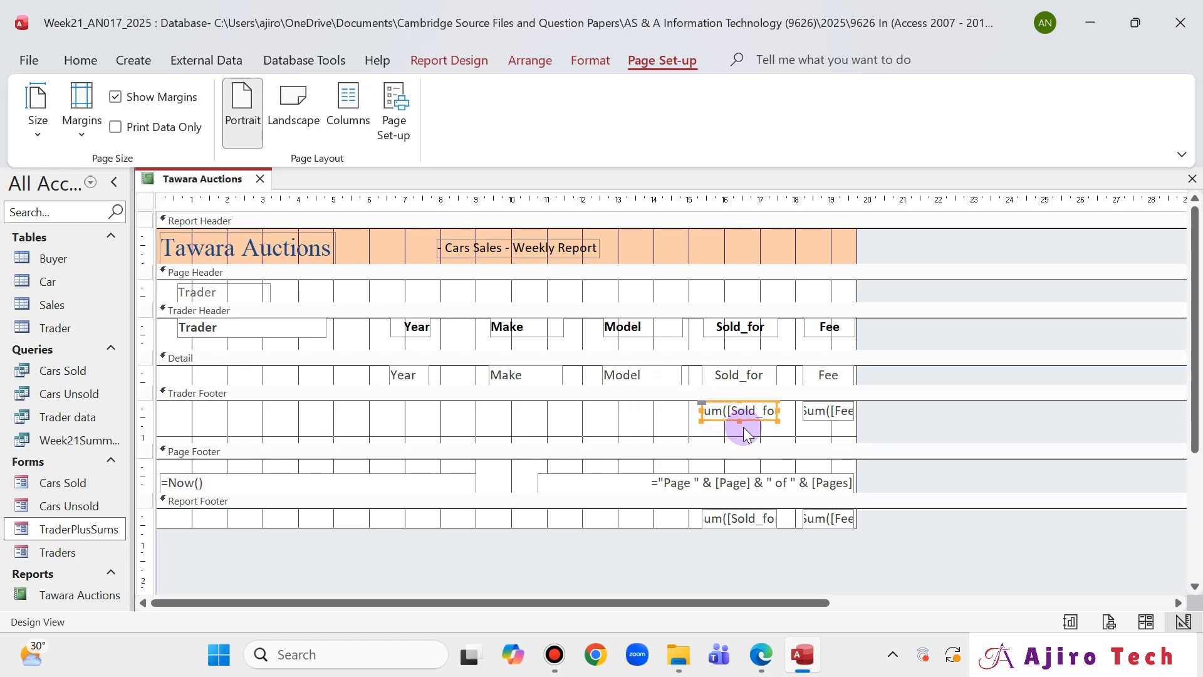
left_click(839, 411, "shift")
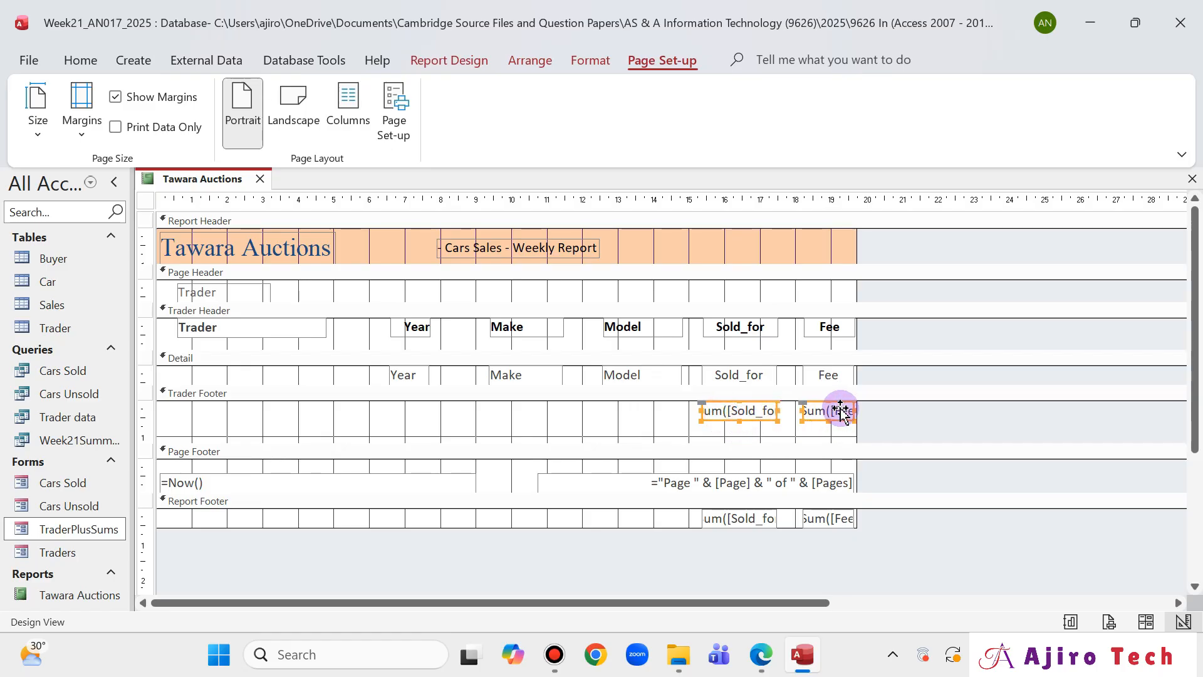
key("Down")
key("Down")
key("Down")
key("Down")
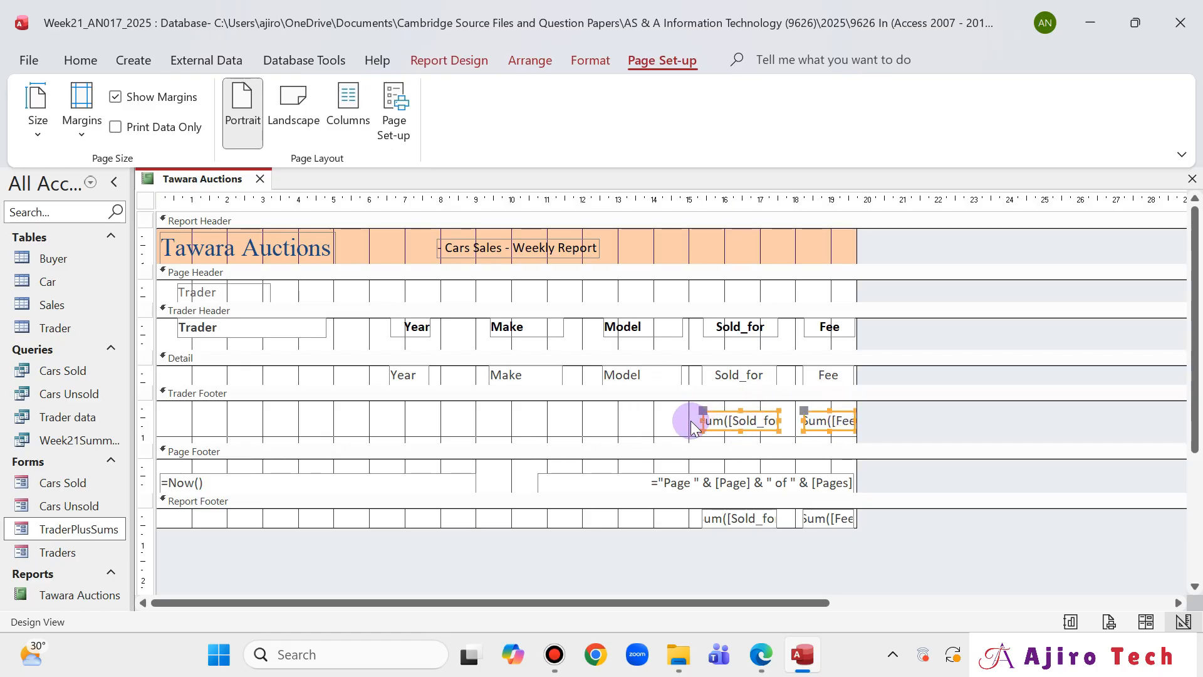
- Enlarge the Trader Footer section slightly more and lower both sum boxes further within it
left_click(685, 450)
left_click_drag(685, 450, 693, 455)
key("Down")
key("Down")
key("Down")
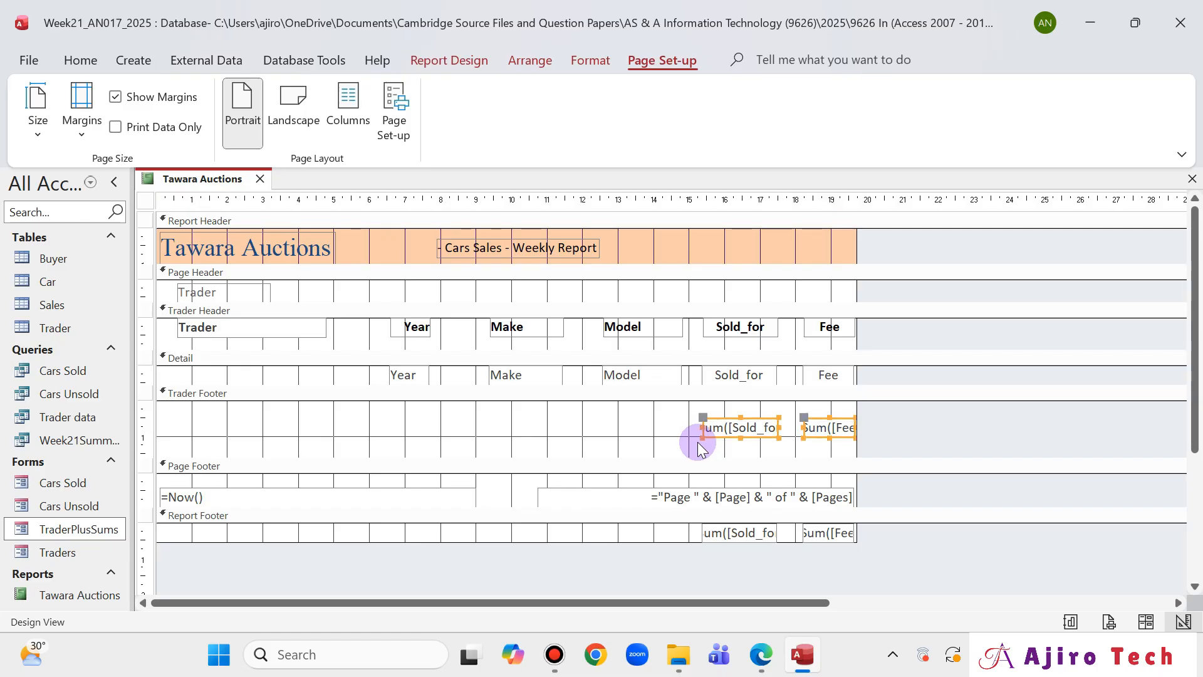
key("Down")
key("Down")
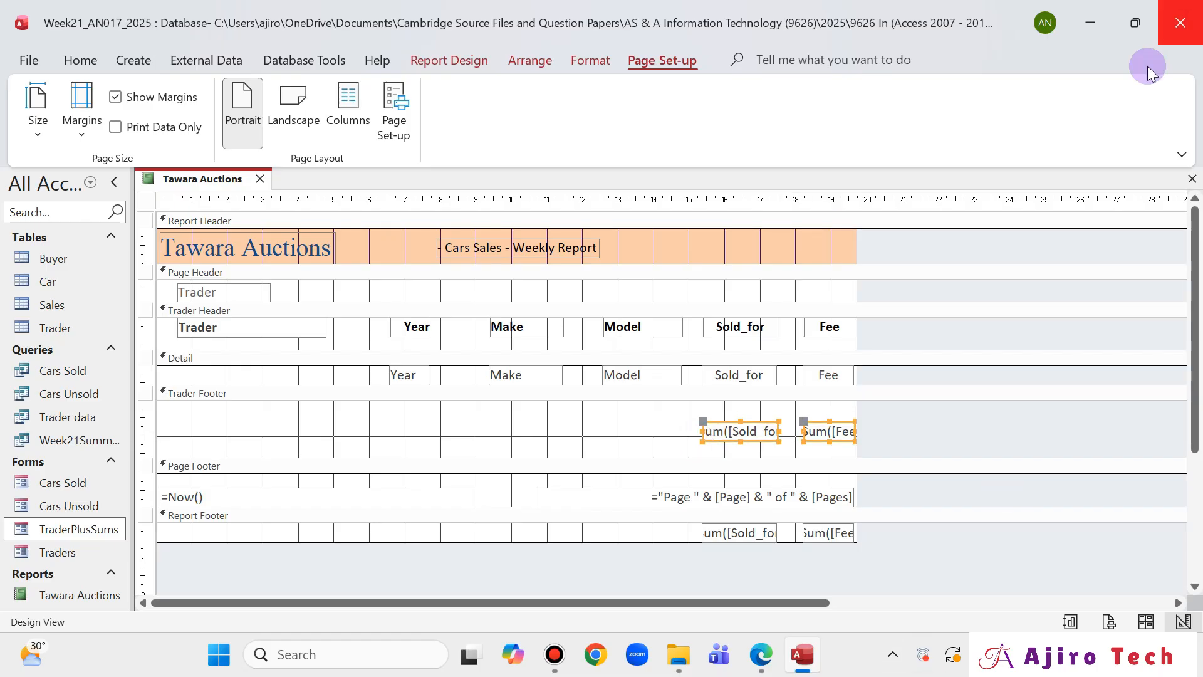
- Draw a horizontal line above the Trader Footer sum boxes, from about ruler mark 14 to the report's right edge
left_click(471, 71)
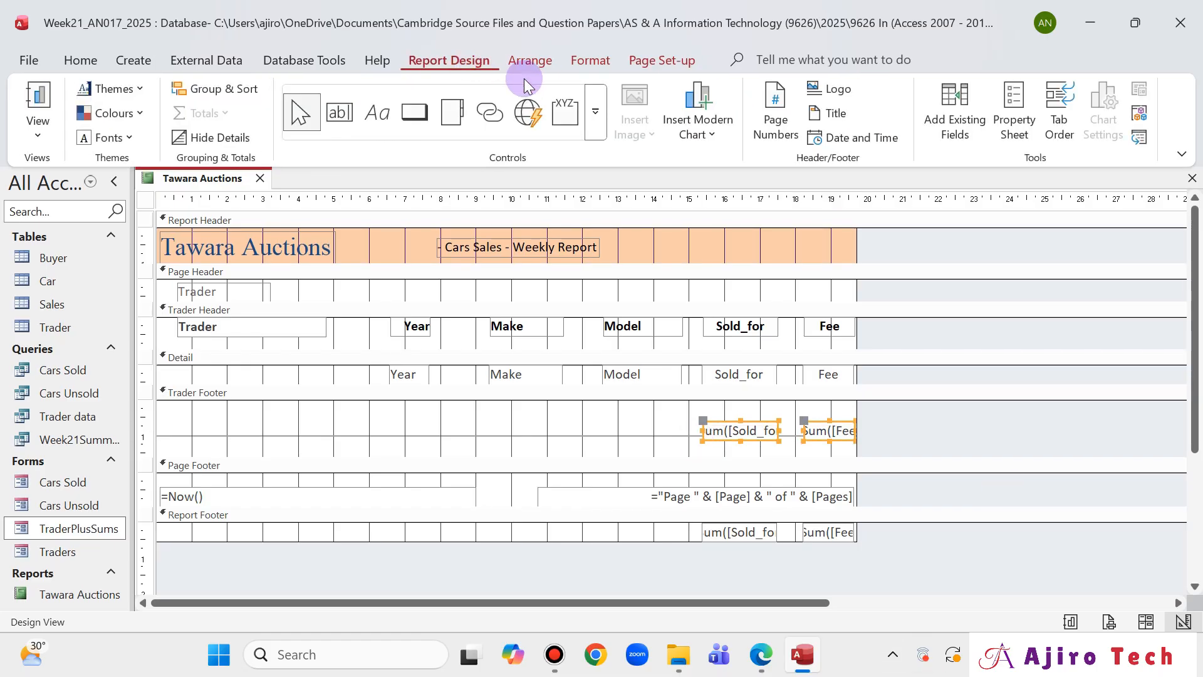
left_click(597, 108)
left_click(376, 141)
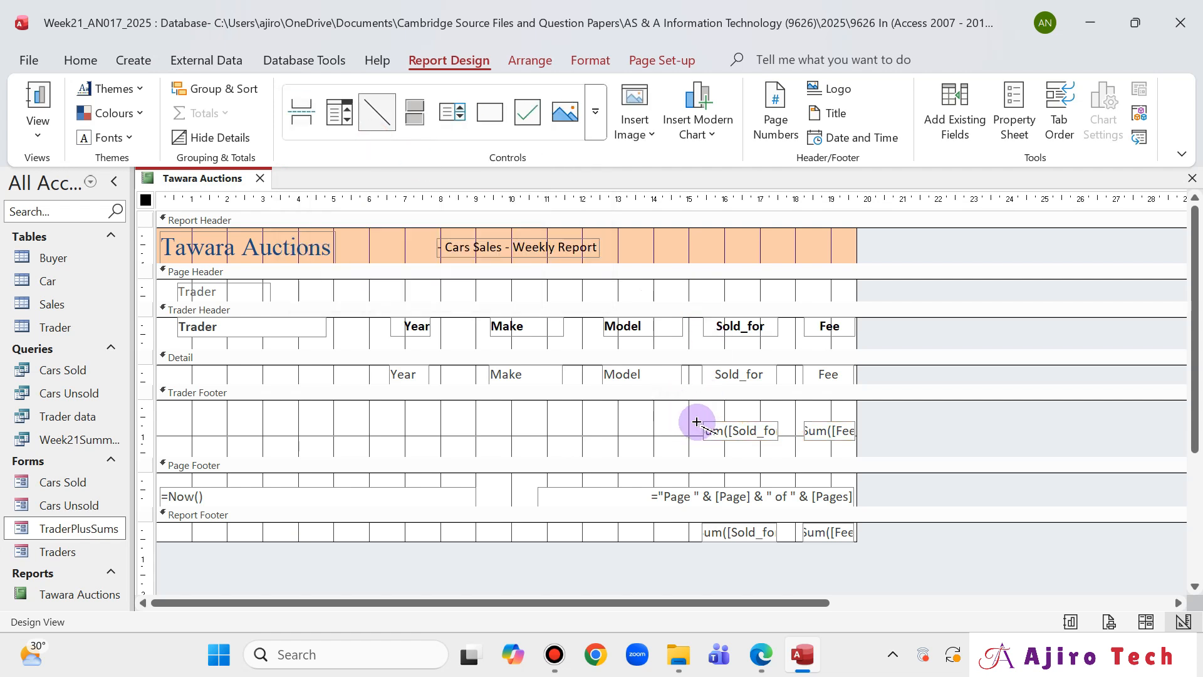
left_click_drag(648, 406, 857, 411)
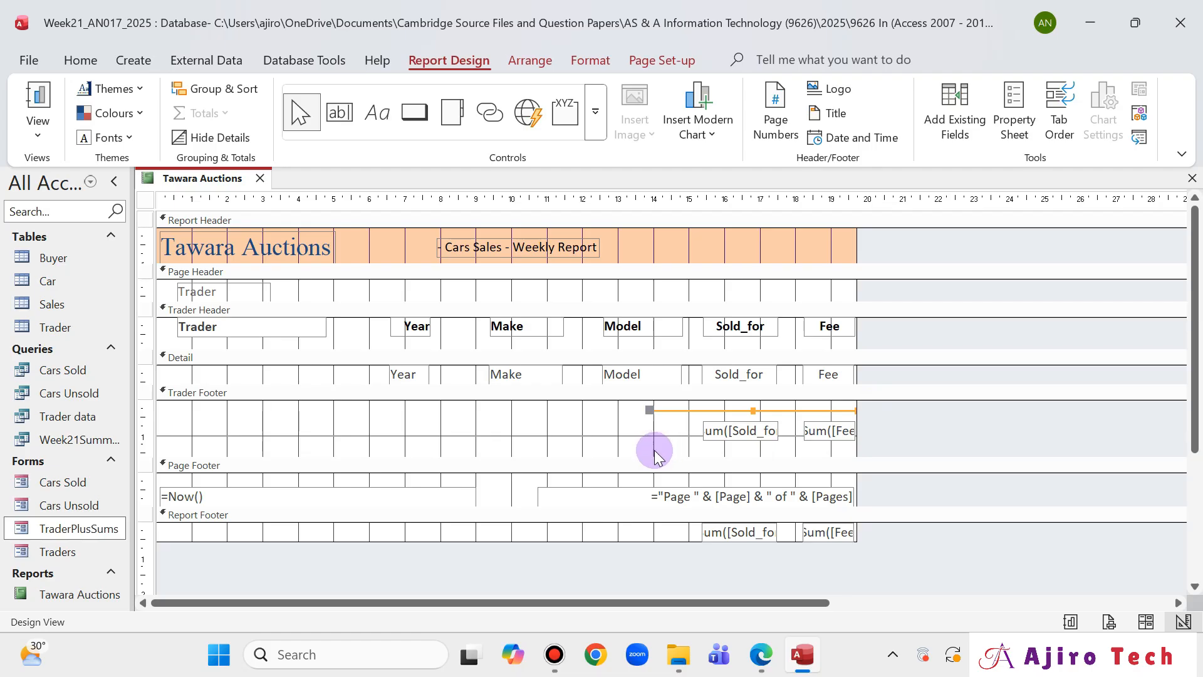
- Draw a second horizontal line below the Trader Footer sum boxes, from about ruler mark 14 to near the report's right edge
left_click_drag(654, 451, 855, 462)
left_click(594, 113)
left_click(385, 143)
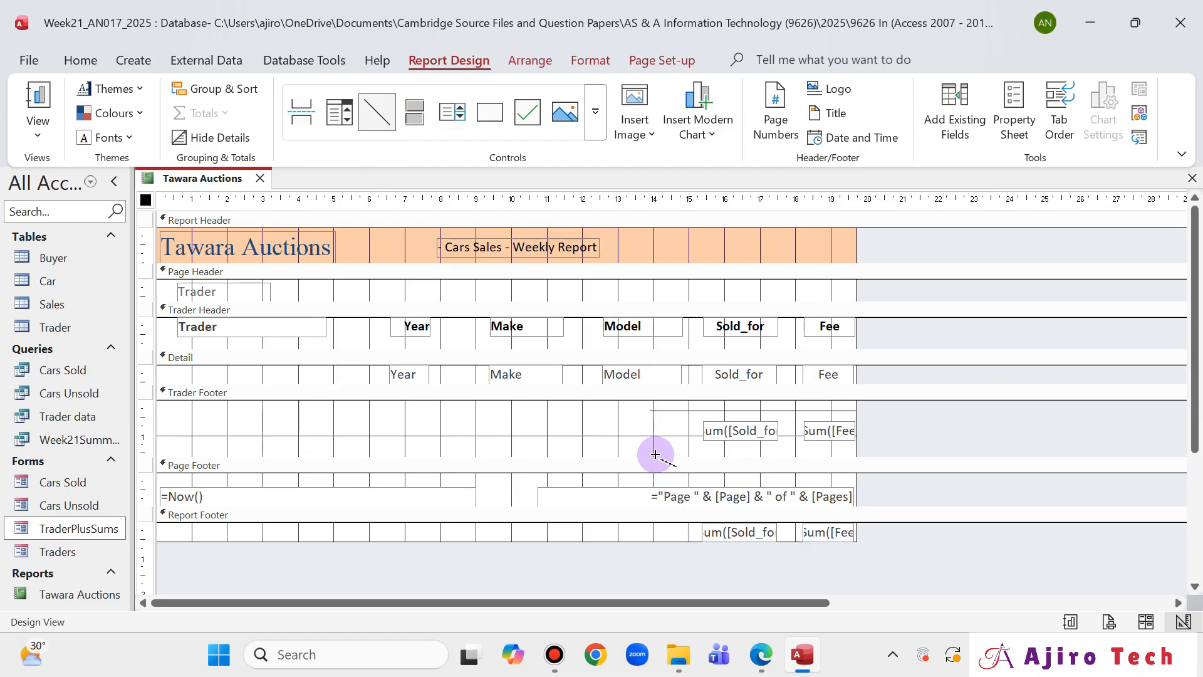
left_click_drag(654, 452, 853, 468)
left_click(908, 429)
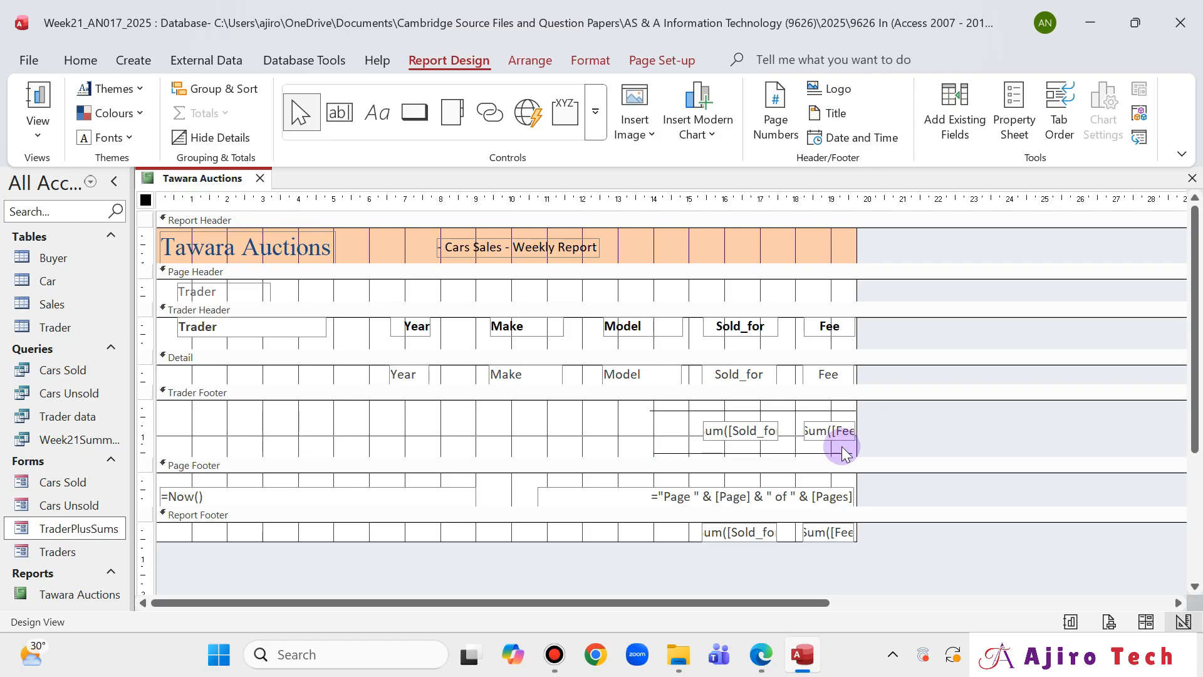
left_click(837, 454)
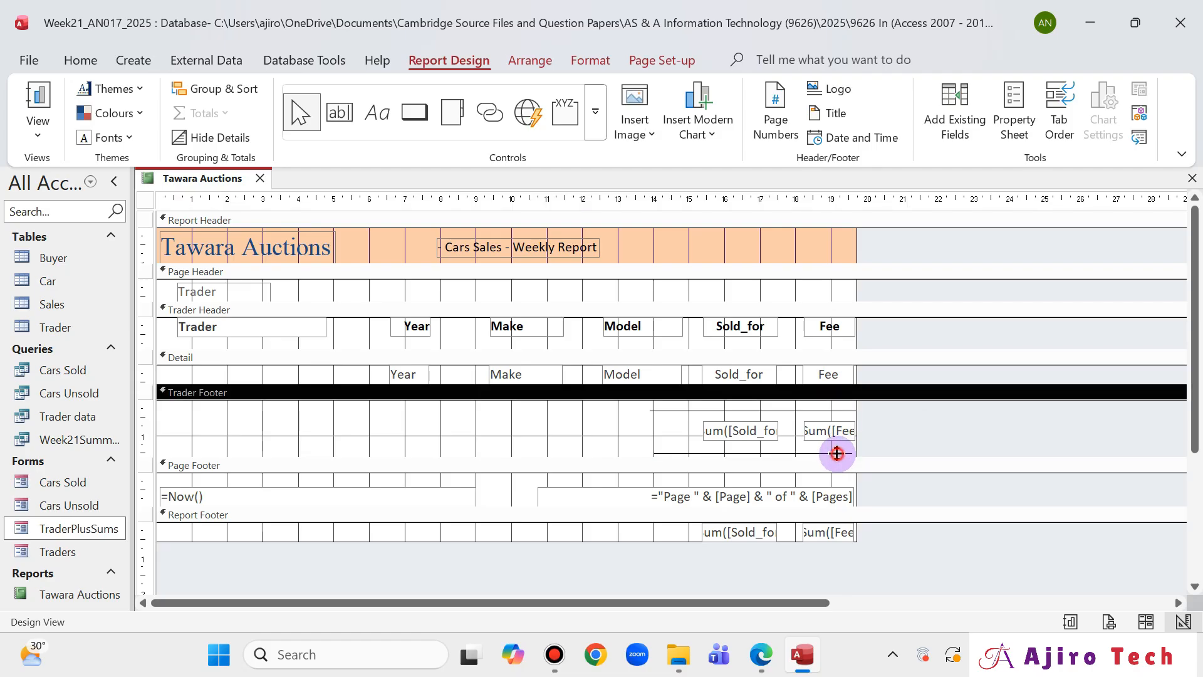
- Format the line above the Trader Footer sums with the third line thickness and a black outline
left_click(656, 411)
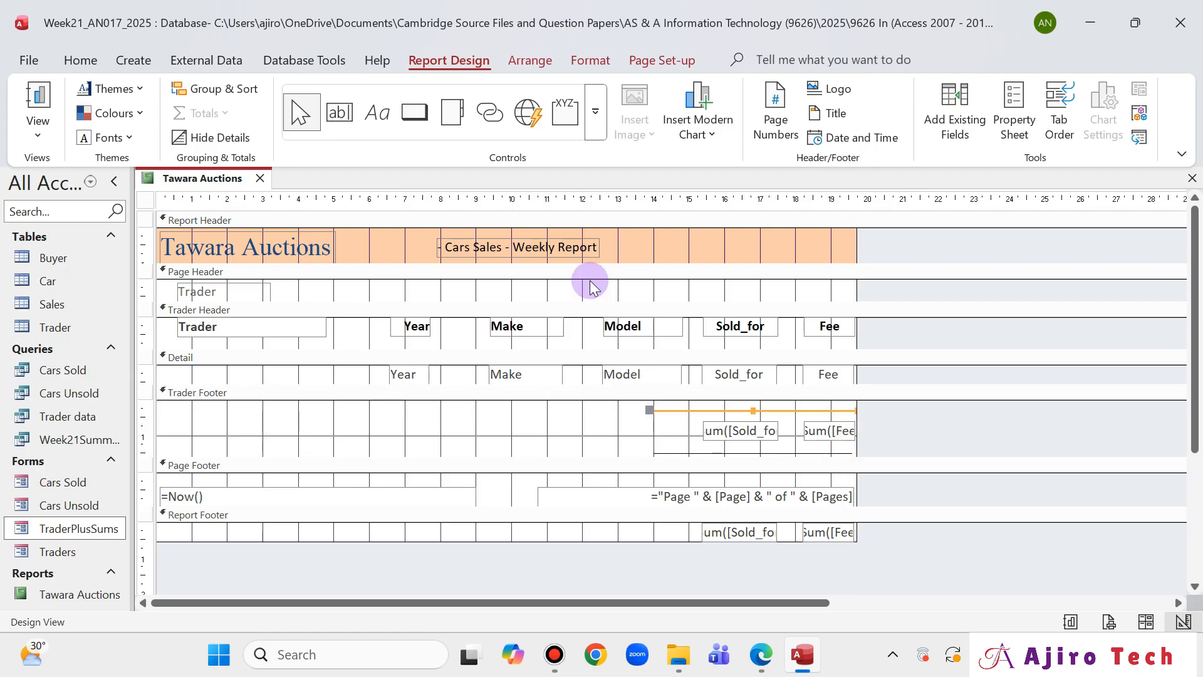
left_click(574, 59)
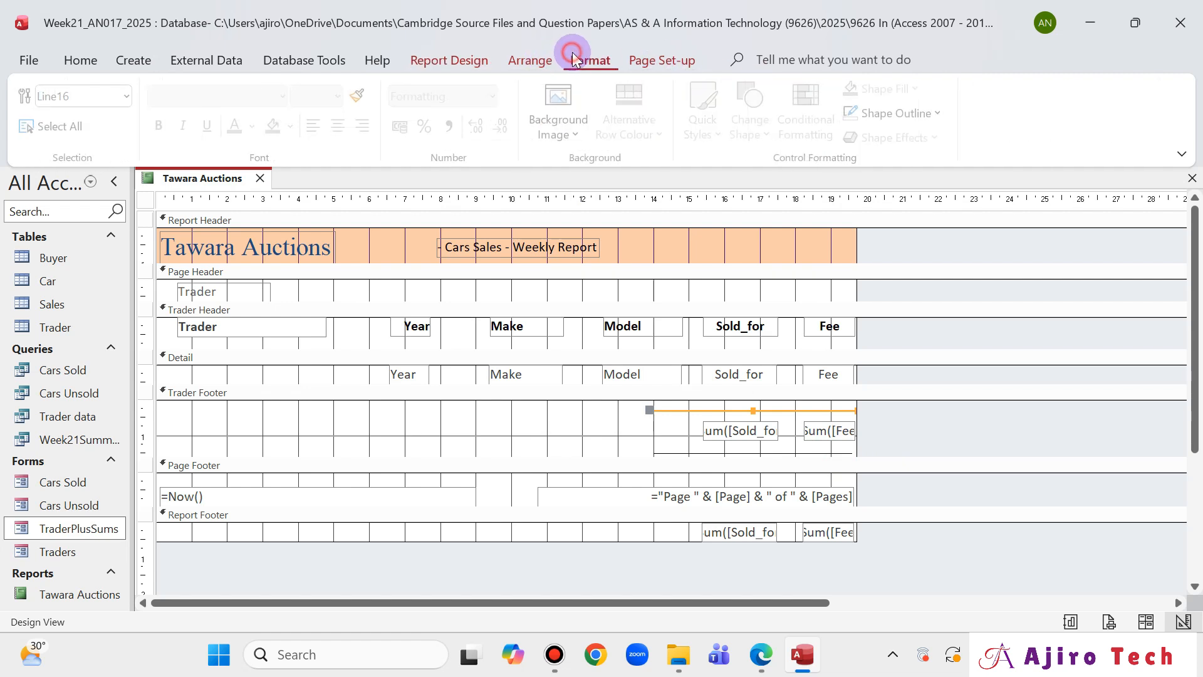
left_click(946, 114)
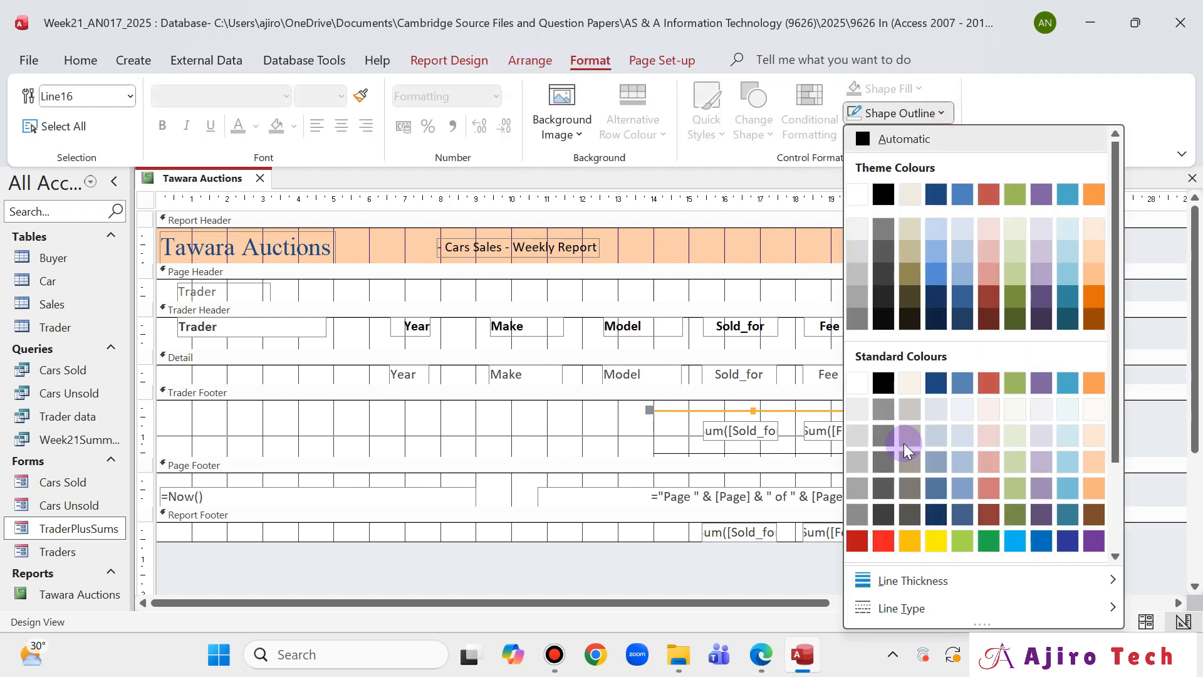
left_click(936, 582)
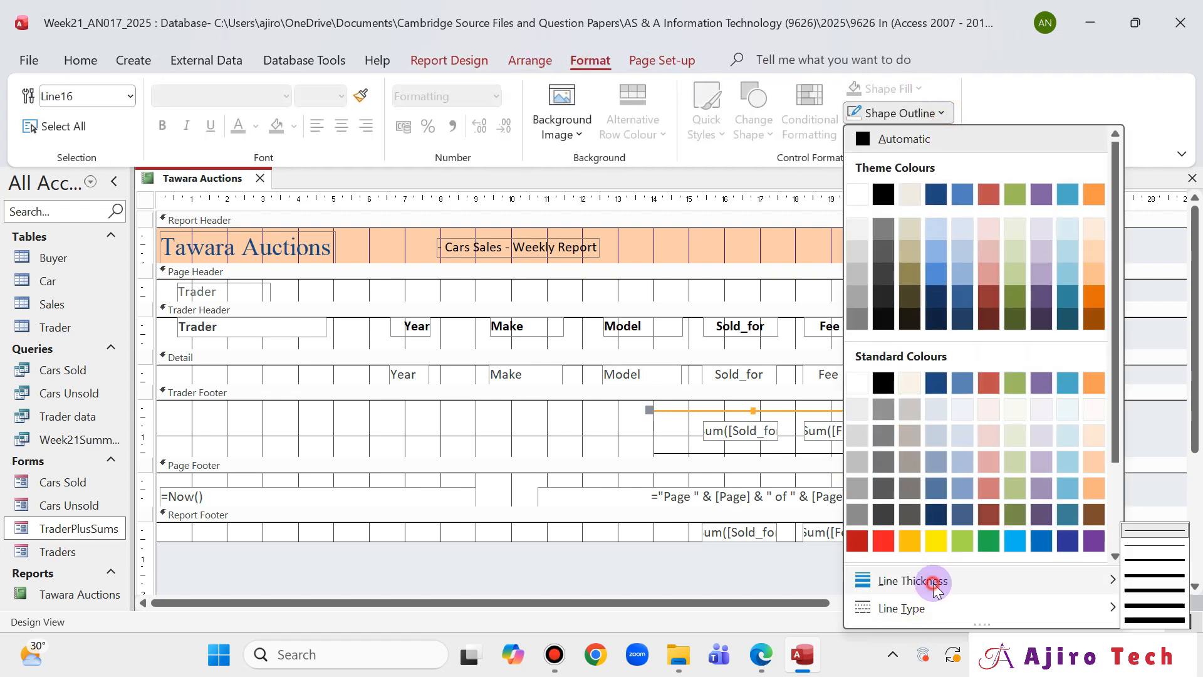
left_click(1159, 562)
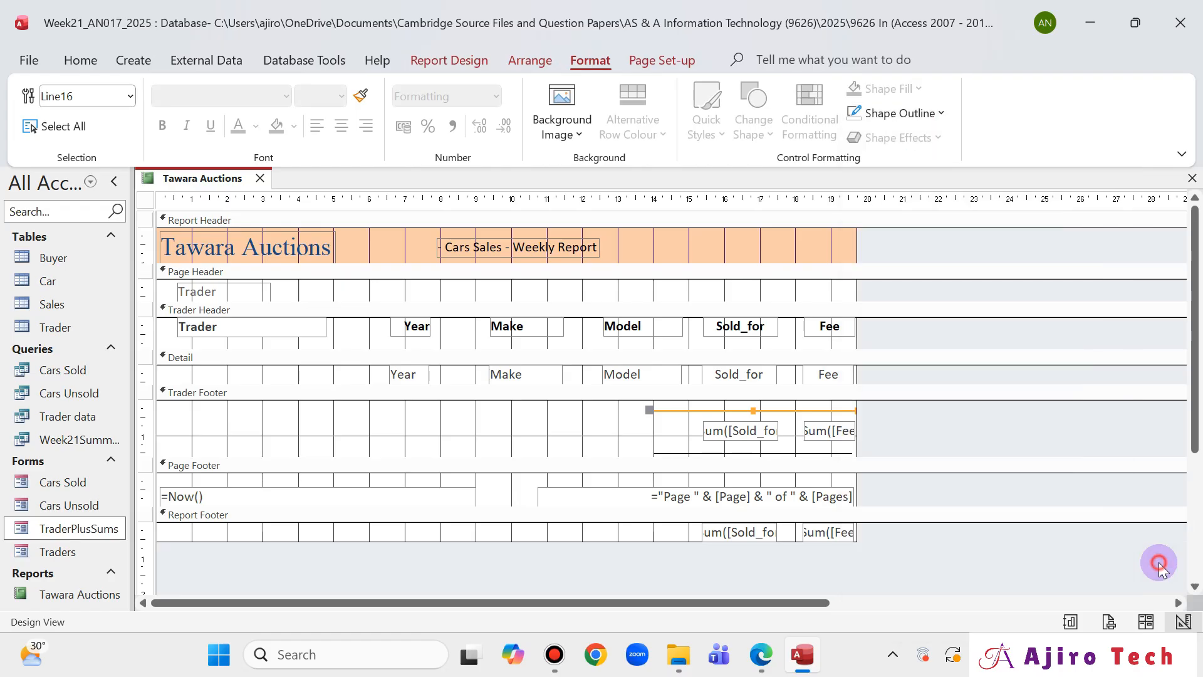
left_click(943, 115)
left_click(880, 196)
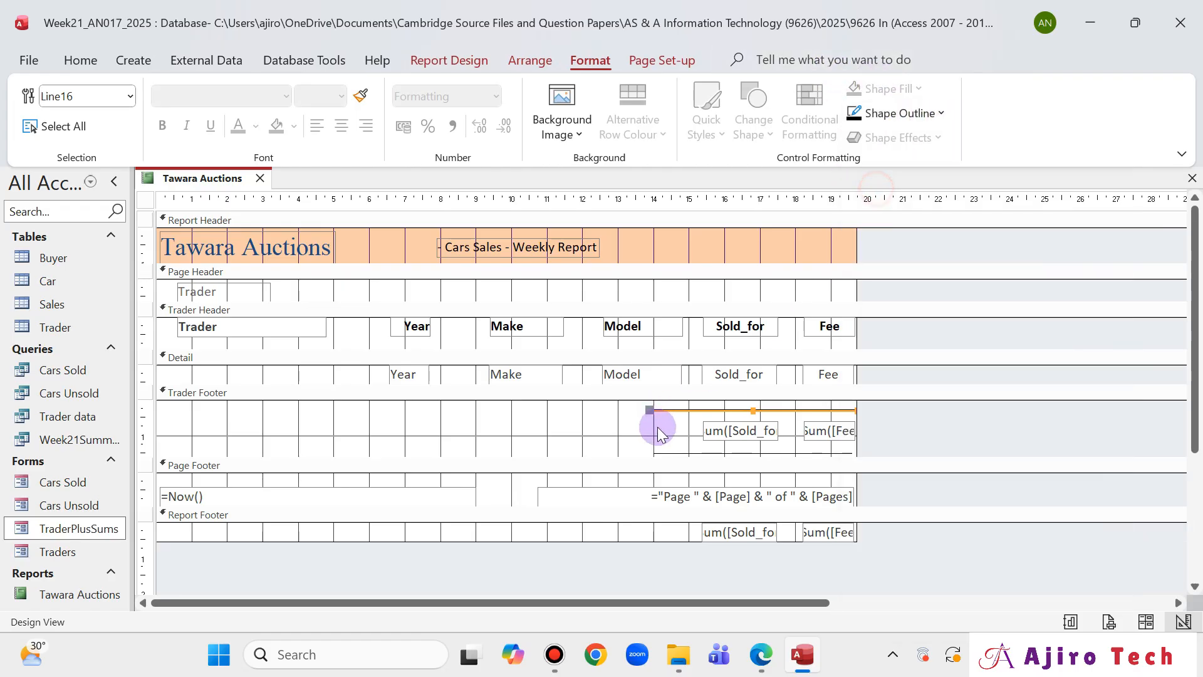
- Give the line below the Trader Footer sums a black outline and the third line thickness
left_click(742, 451, "shift")
left_click(742, 451)
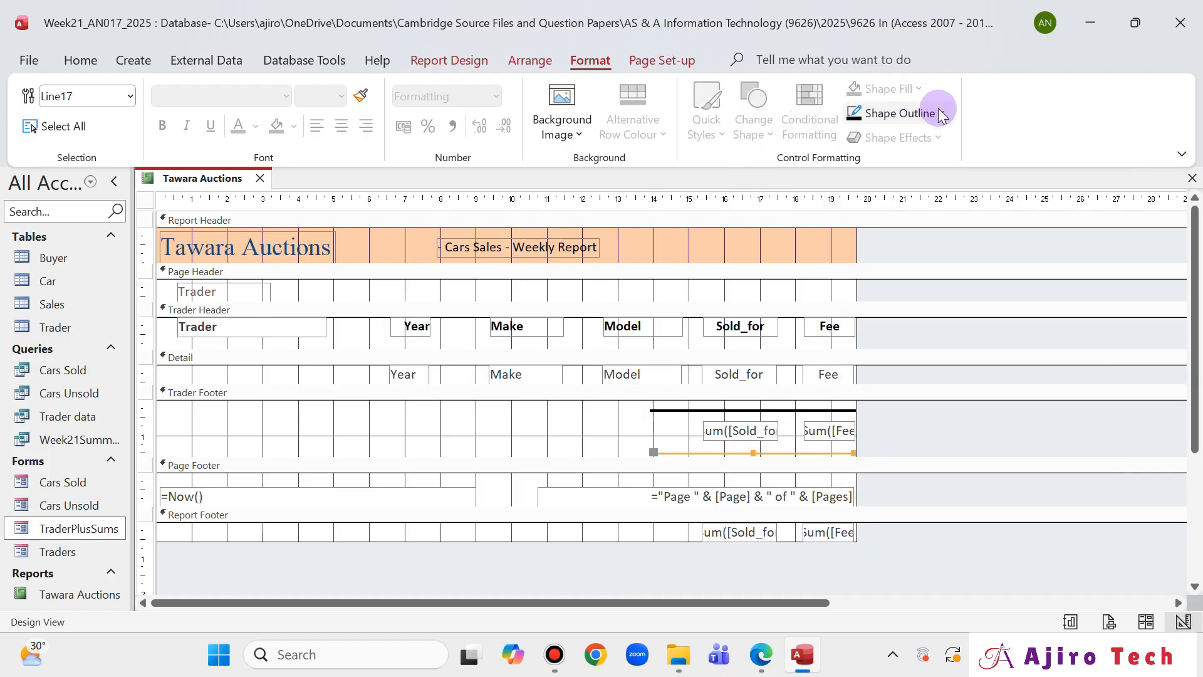
left_click(915, 114)
left_click(885, 191)
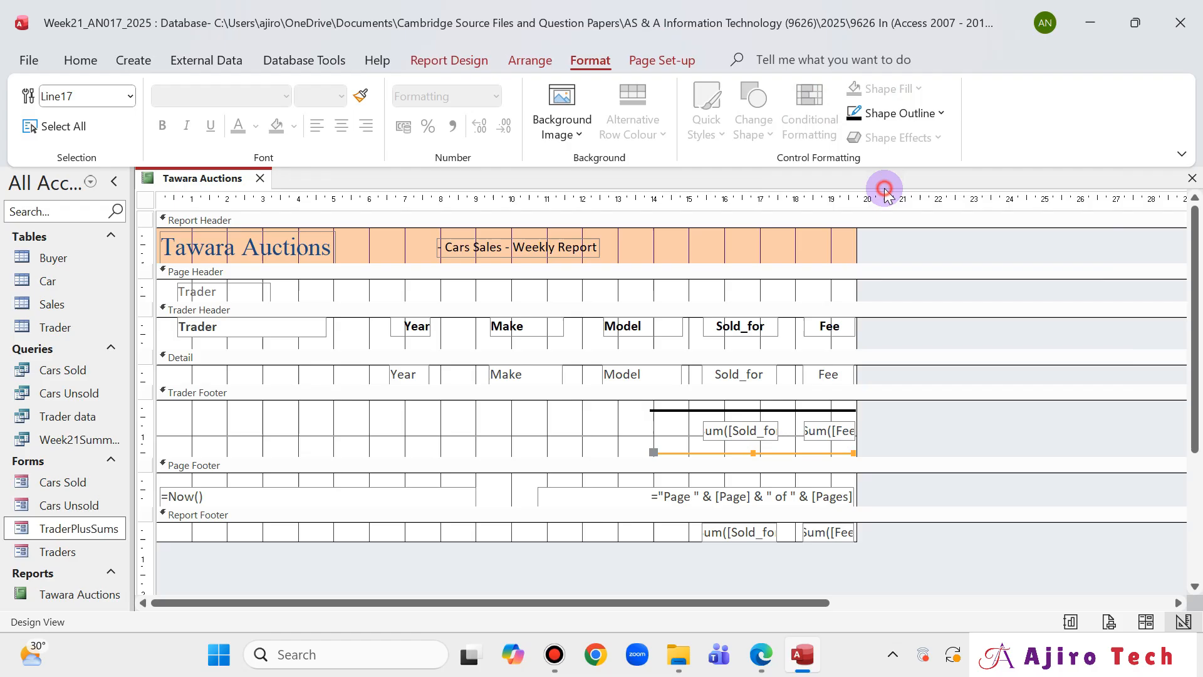
left_click(942, 113)
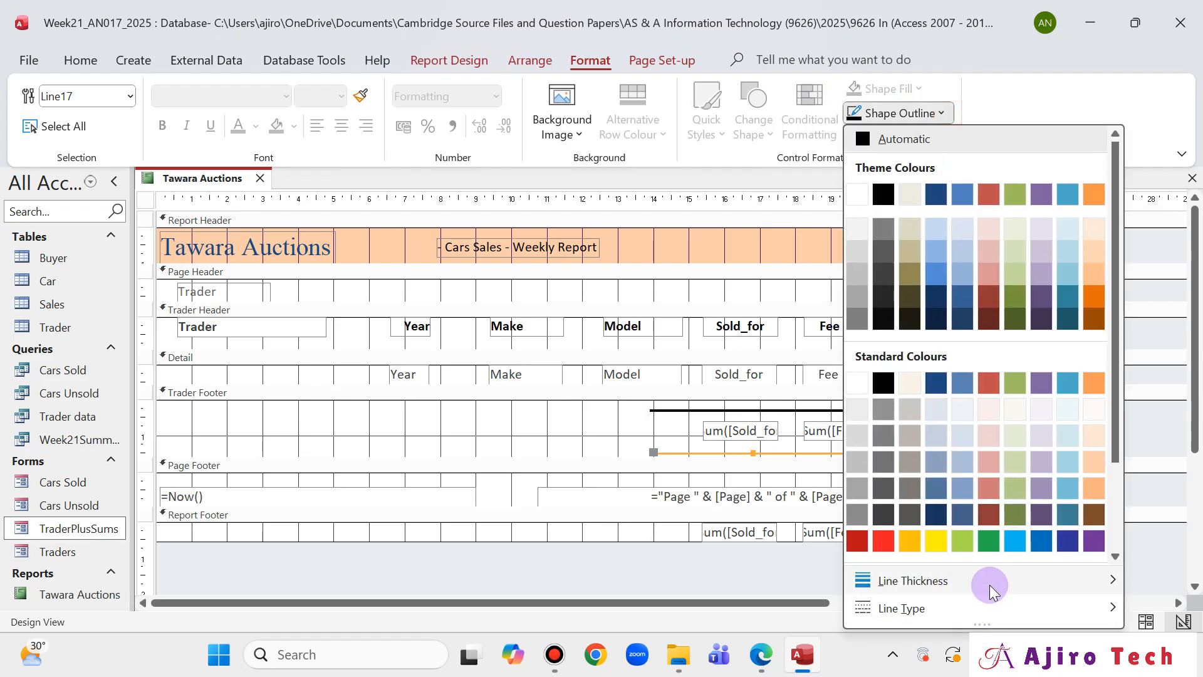
mouse_move(990, 581)
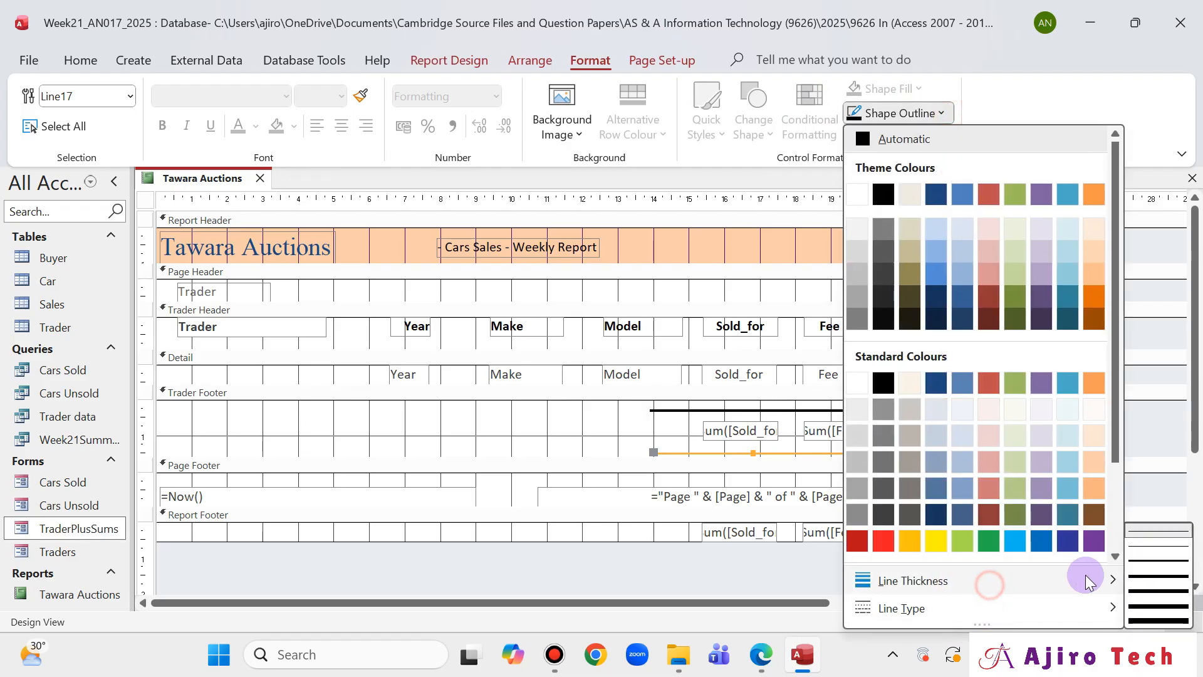
left_click(1158, 560)
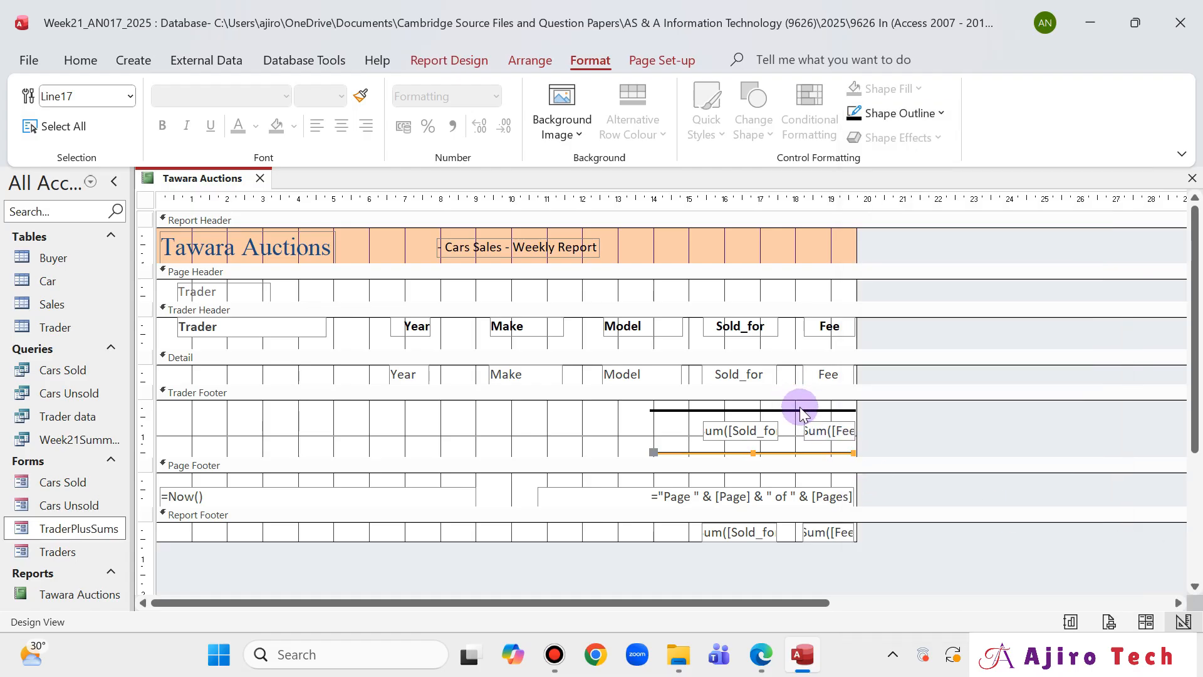
- Check the thickness setting of the line above the sums against the line below them
left_click(800, 409)
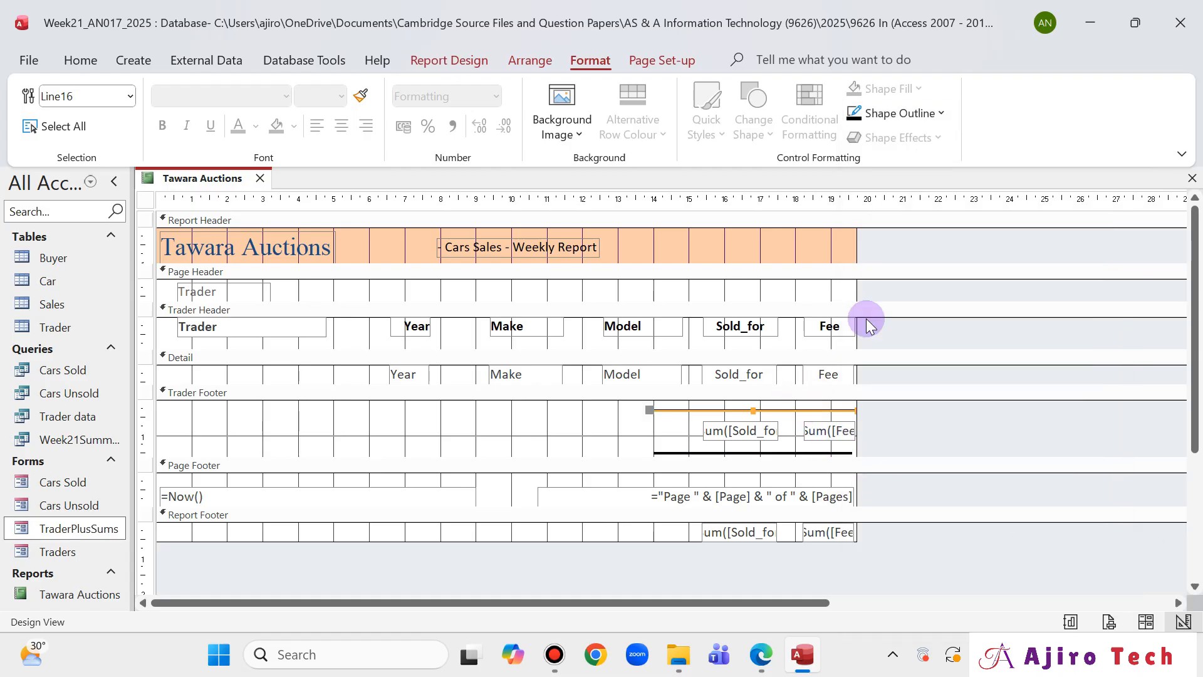
left_click(941, 114)
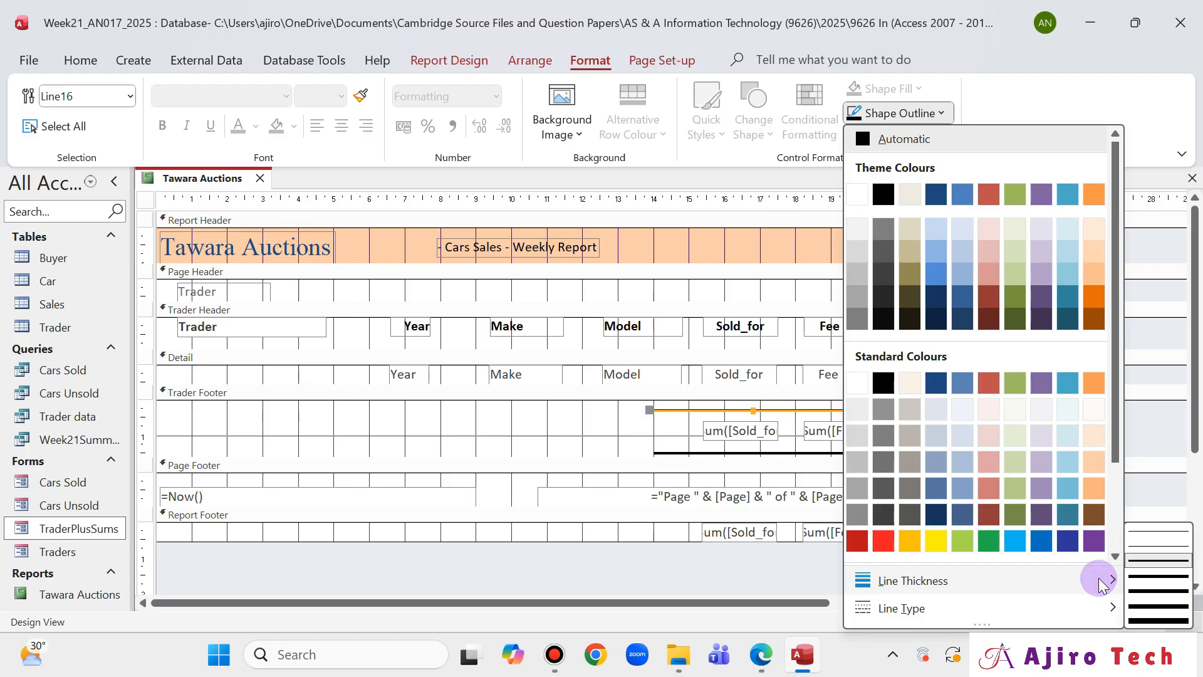
left_click(562, 413)
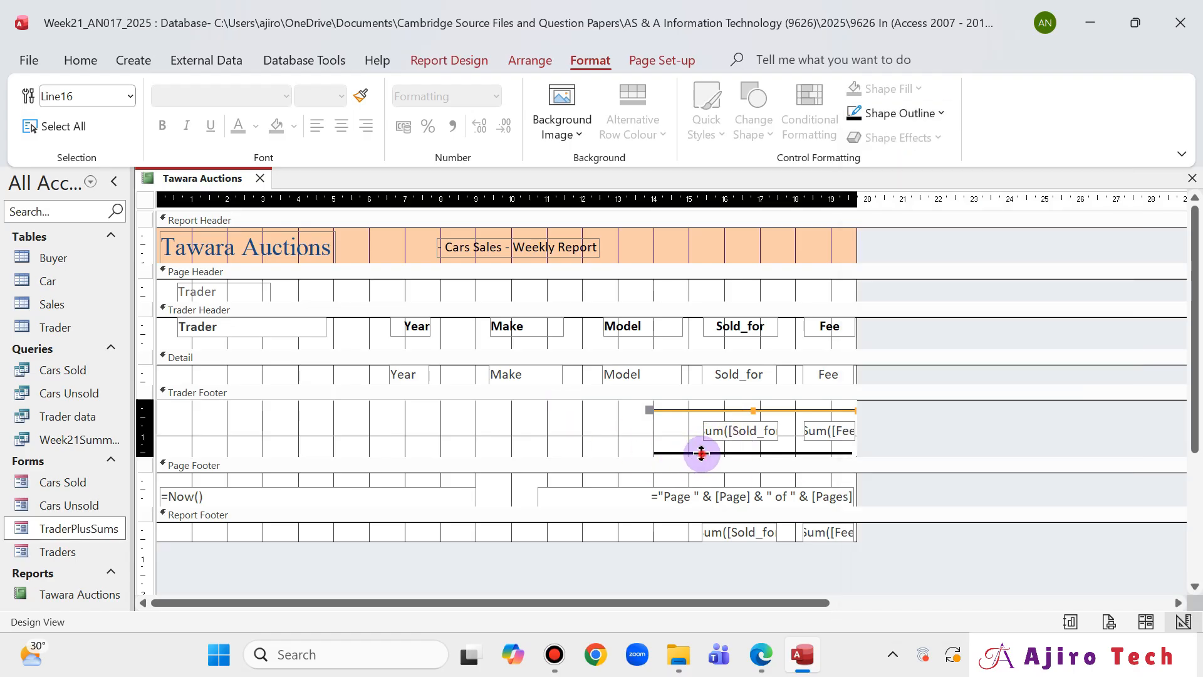
left_click(616, 436)
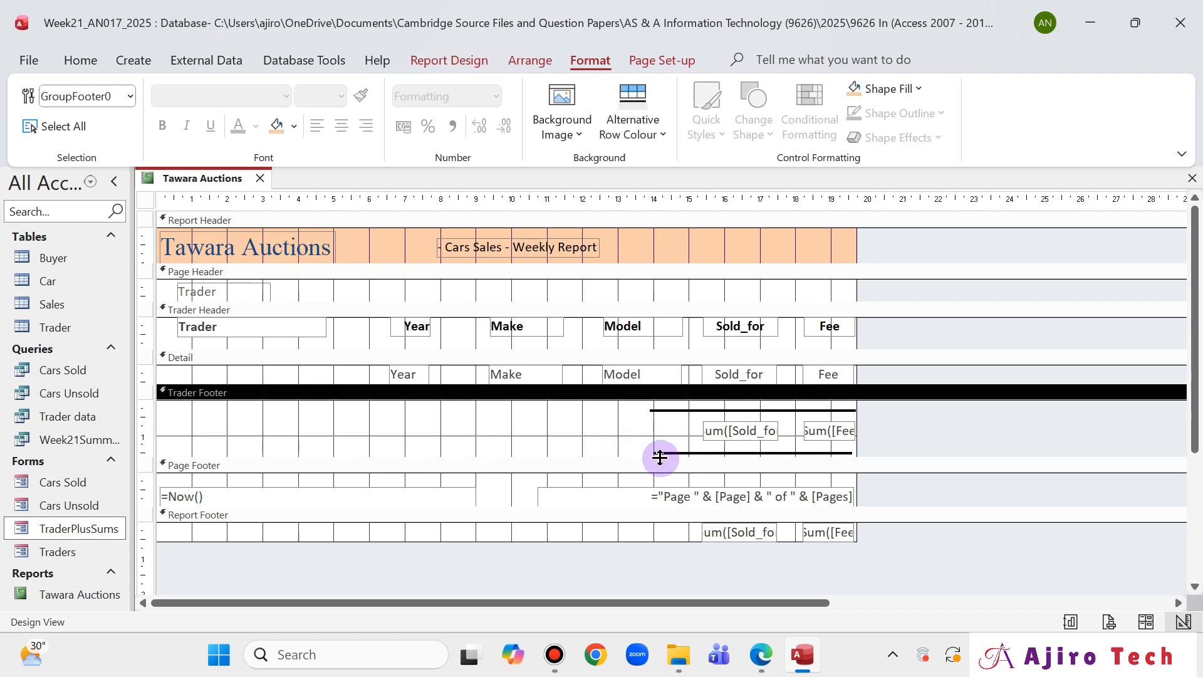
- Make the Trader Footer section slightly taller and extend its lower line leftward to about the 12 cm mark
left_click_drag(640, 458, 648, 471)
left_click(659, 453)
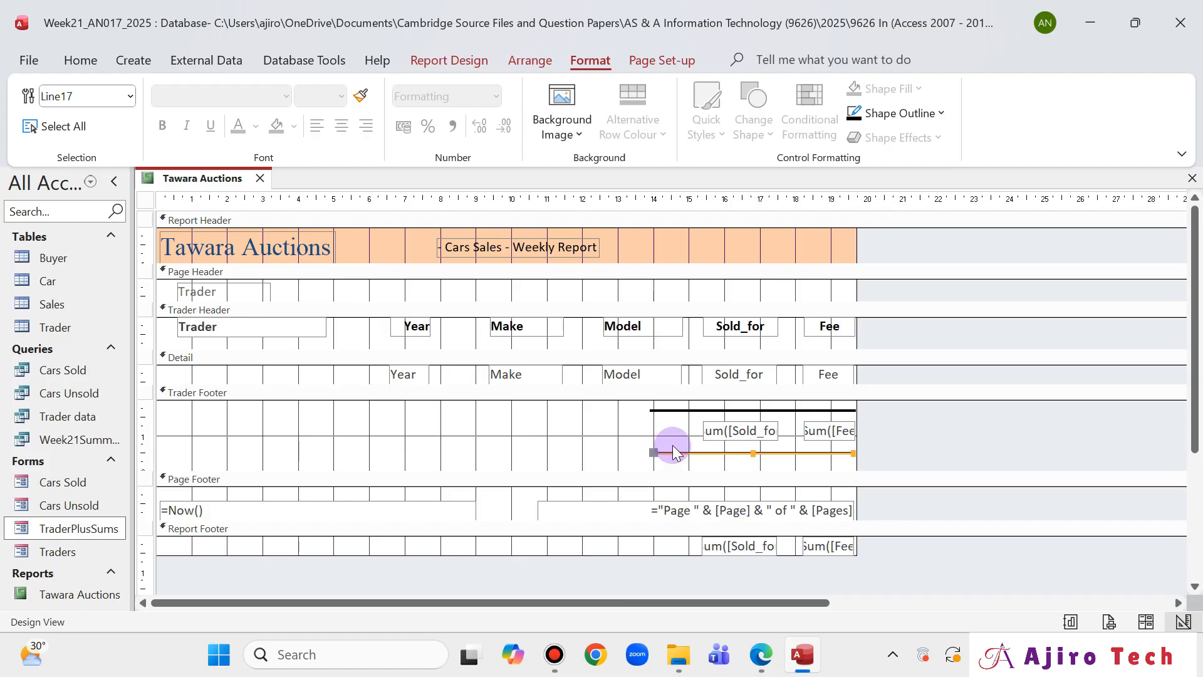
left_click(766, 657)
left_click(777, 667)
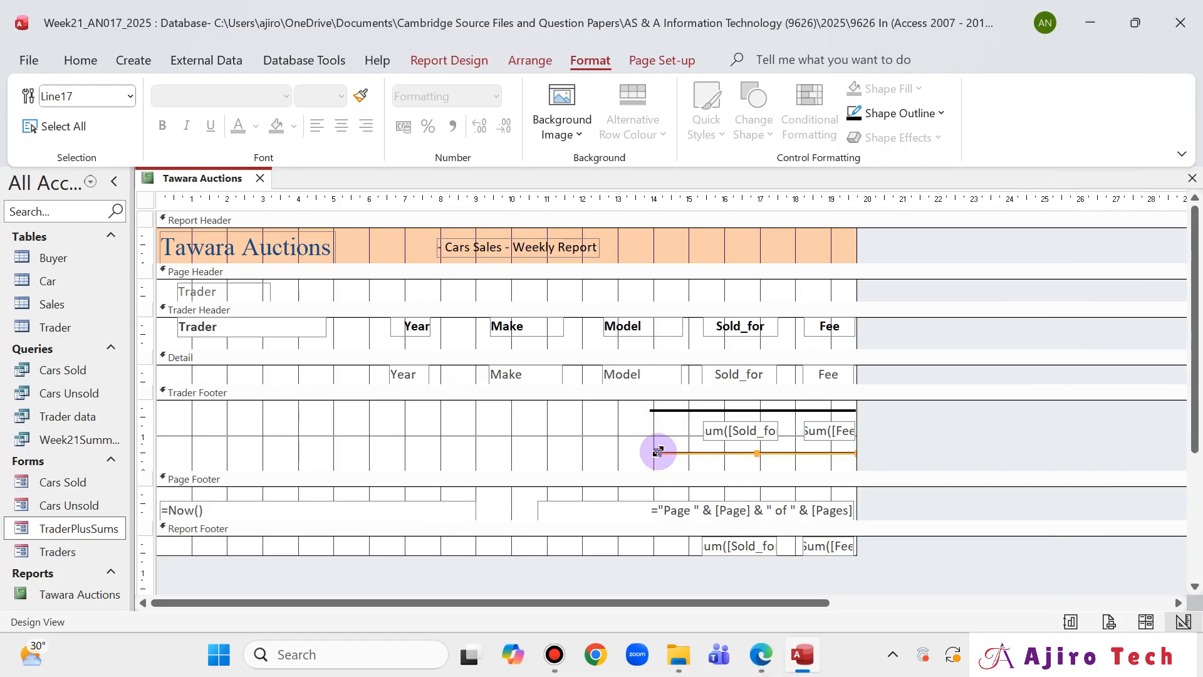
left_click_drag(655, 452, 586, 453)
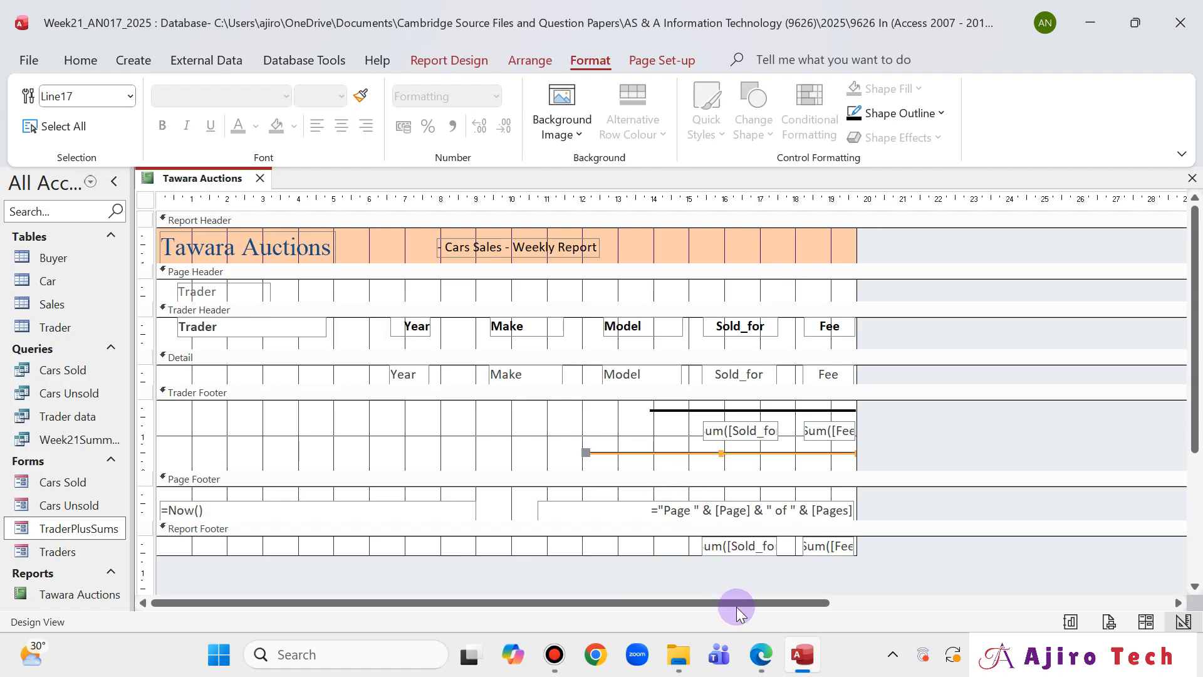
- Check the sample report in the Edge PDF and extend the upper Trader Footer line leftward to about the 12 cm mark
left_click(755, 650)
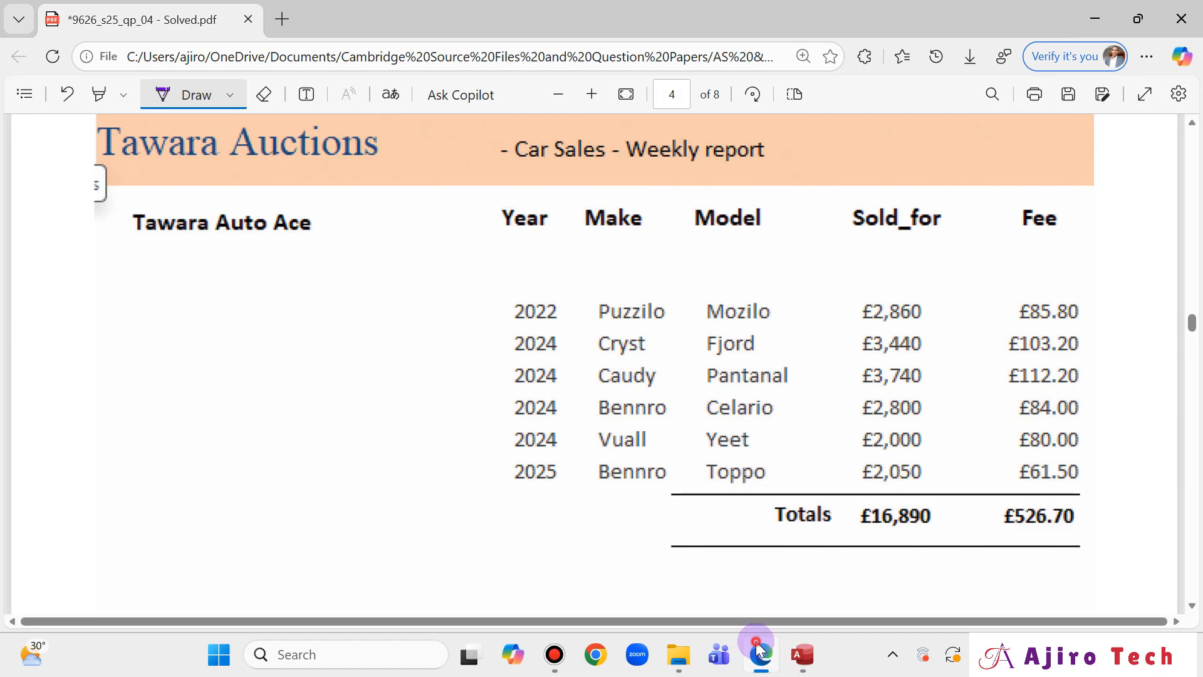
left_click(758, 649)
left_click(761, 655)
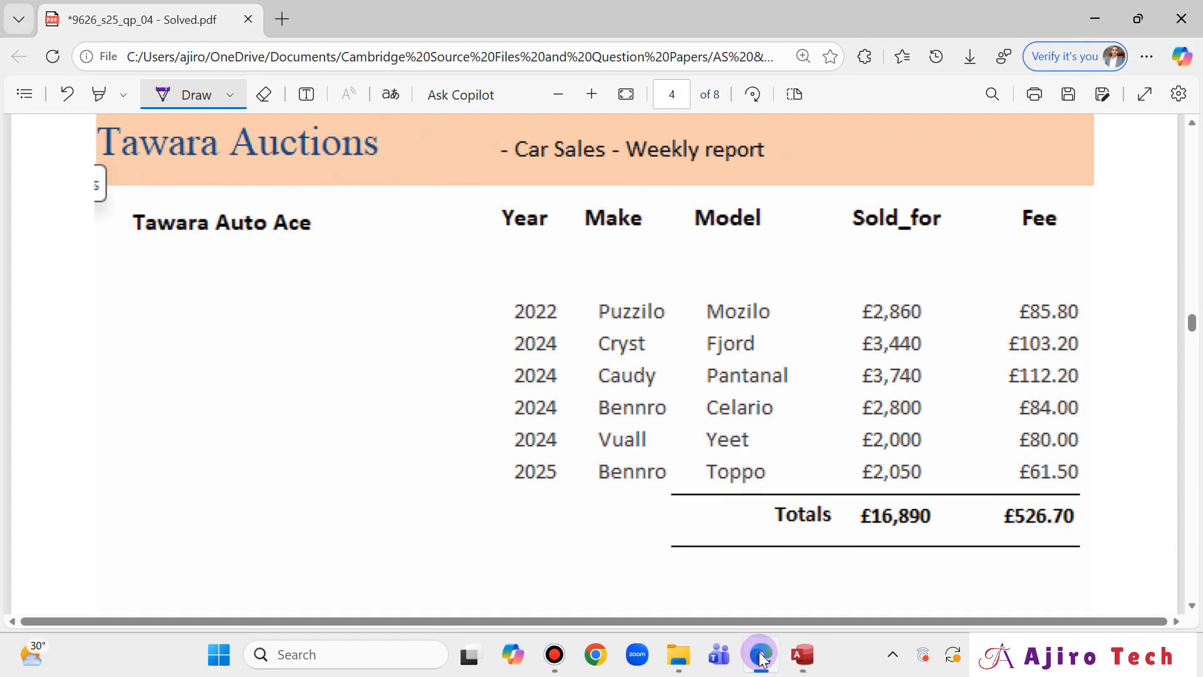
left_click(761, 654)
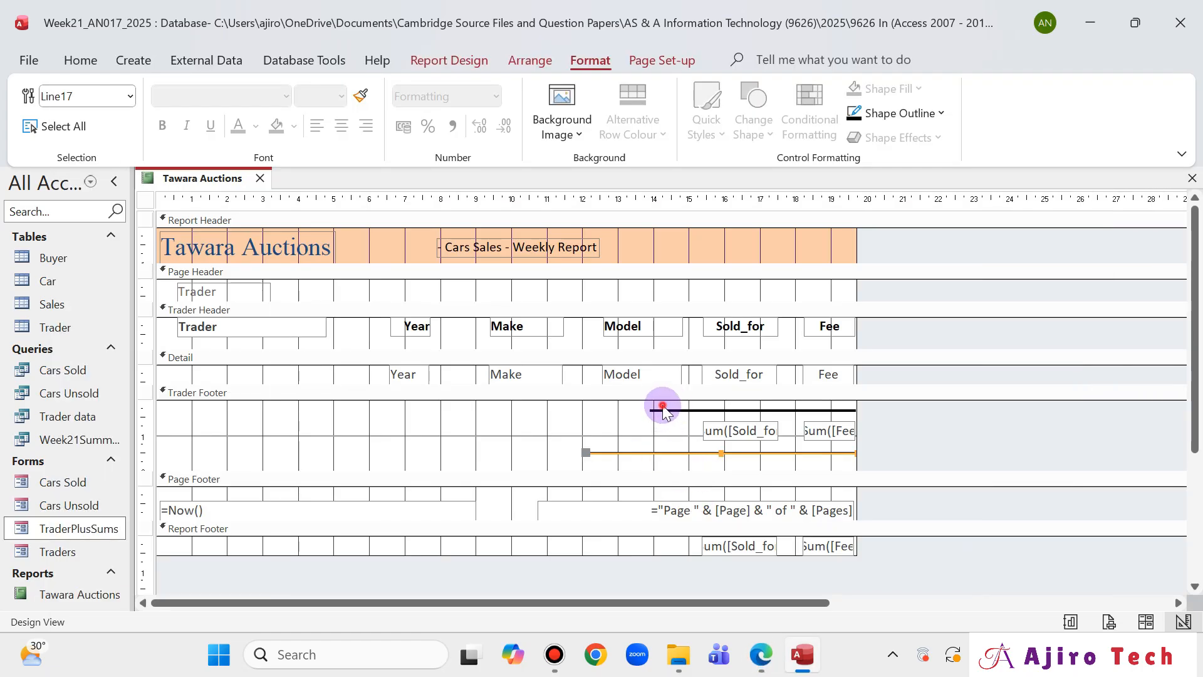
left_click(656, 413)
left_click(652, 411)
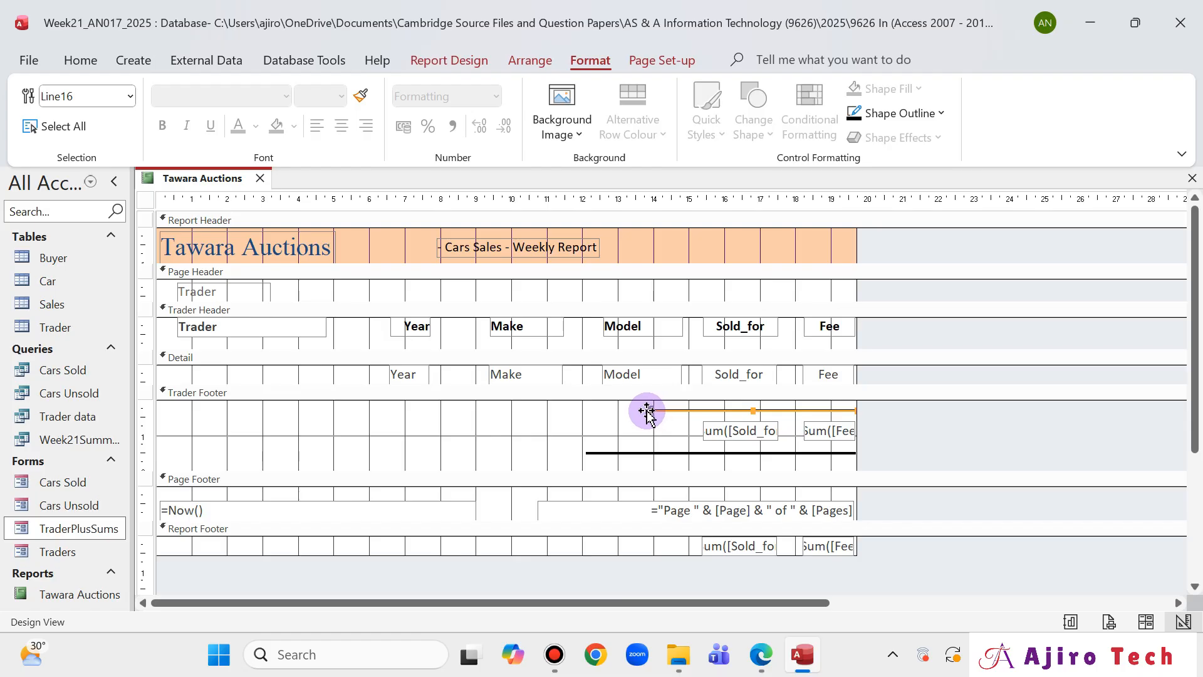
left_click_drag(651, 411, 582, 409)
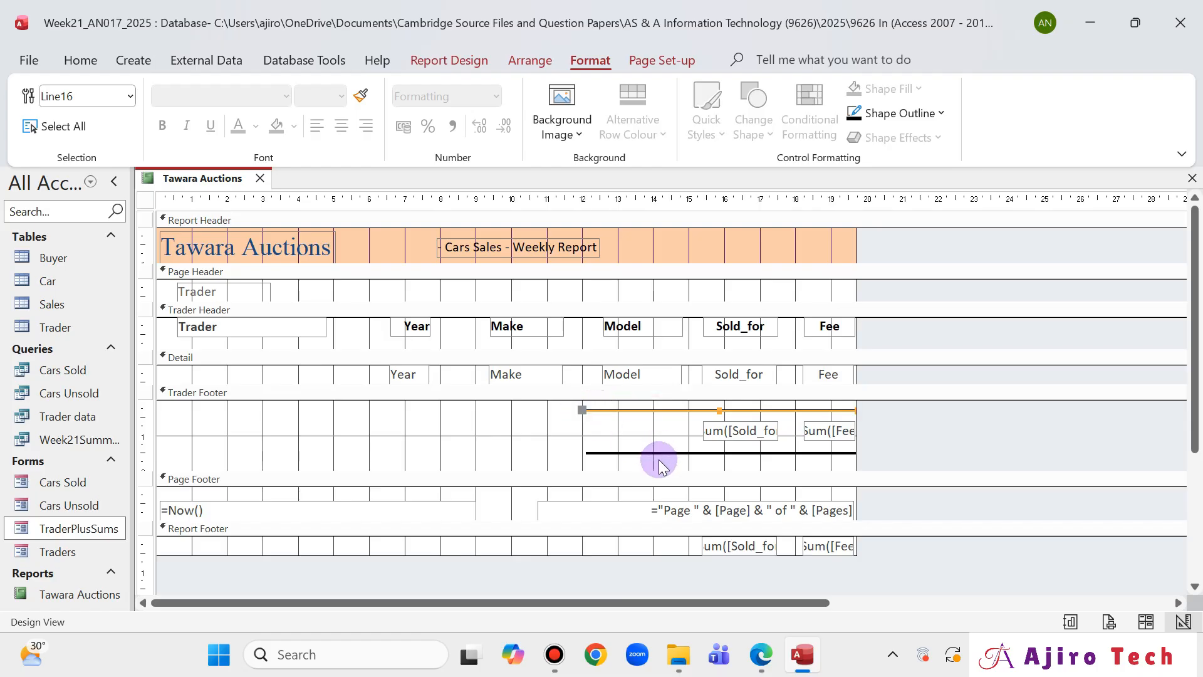
- Try to align the left end of the lower Trader Footer line with the upper line by resizing it
left_click(624, 453)
left_click_drag(585, 453, 584, 453)
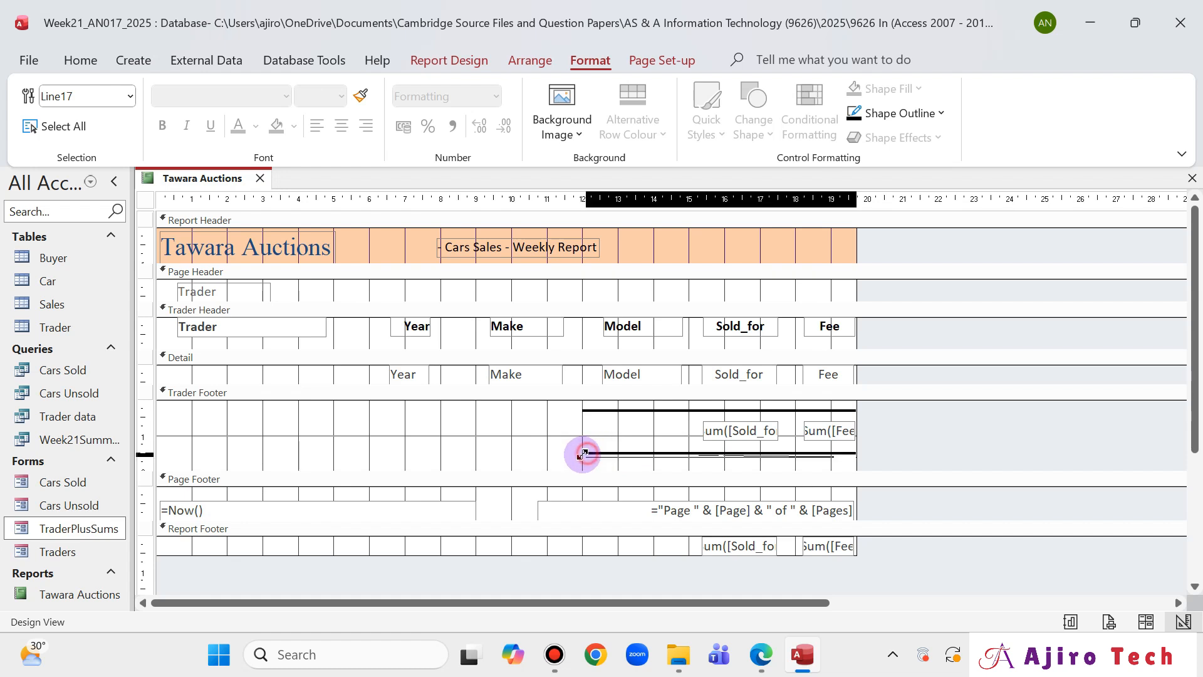
left_click(627, 464)
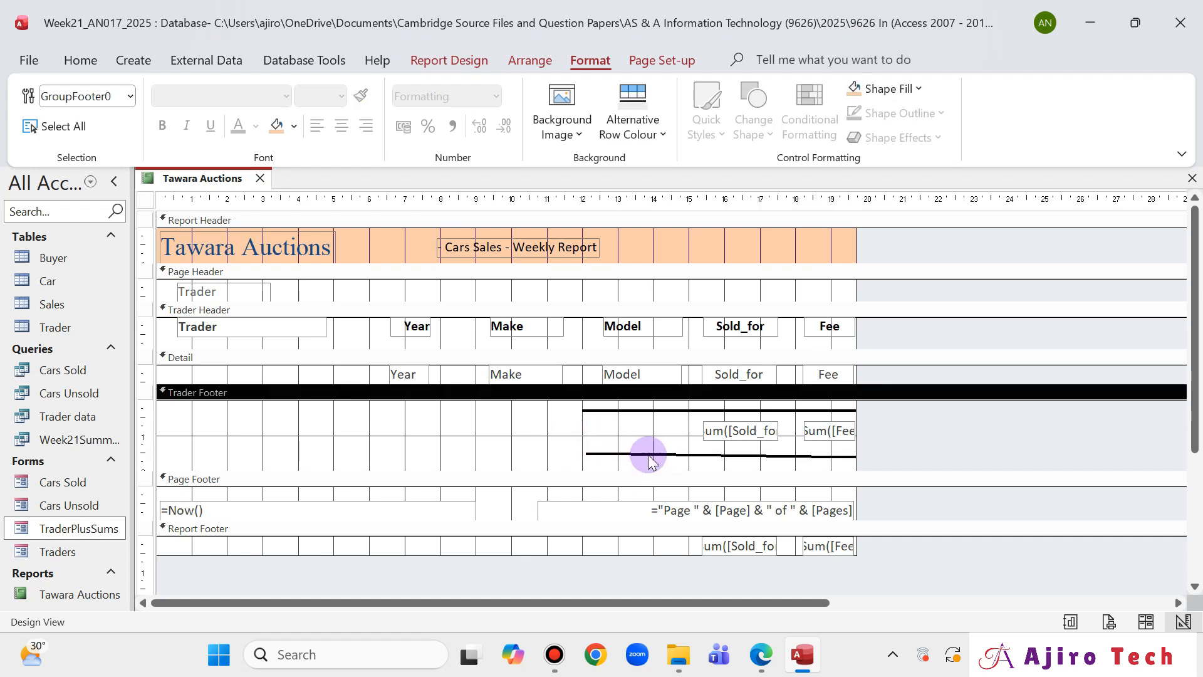
left_click(609, 452)
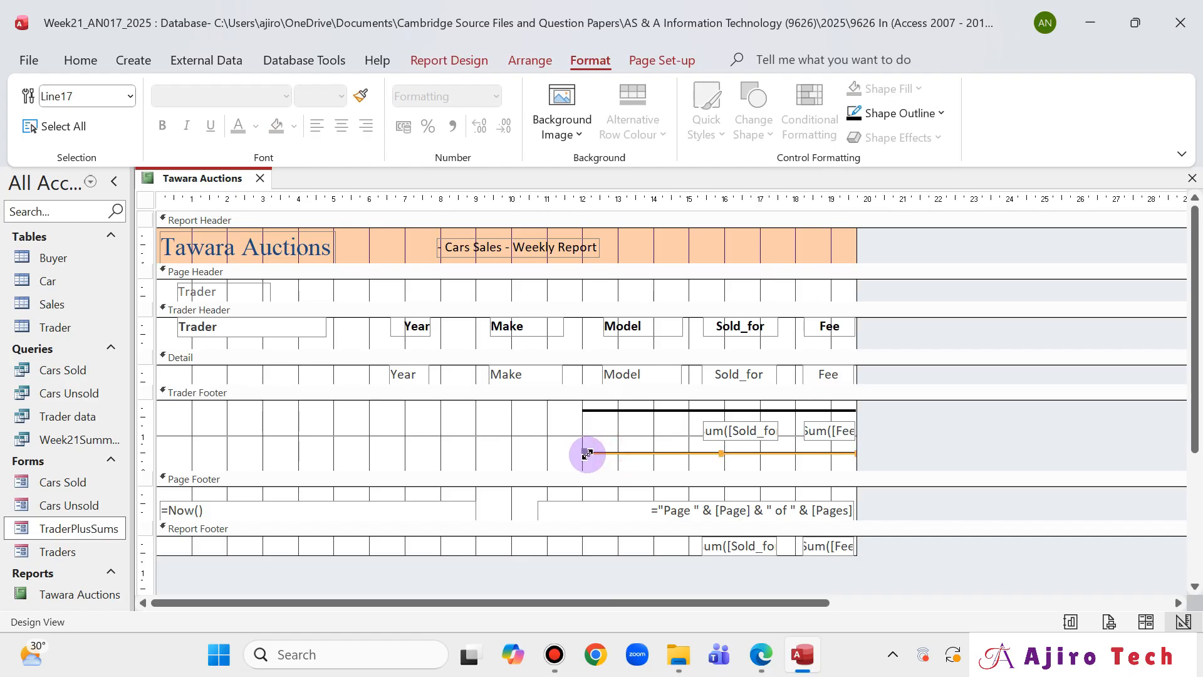
left_click_drag(587, 453, 585, 453)
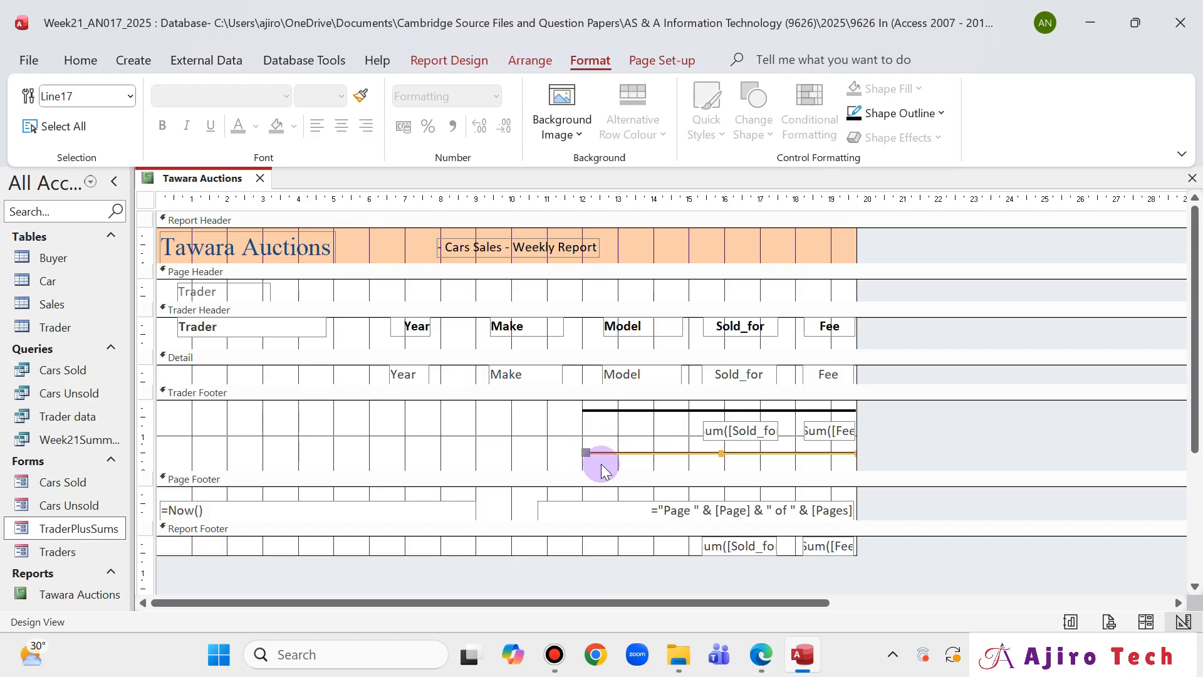
left_click(564, 451)
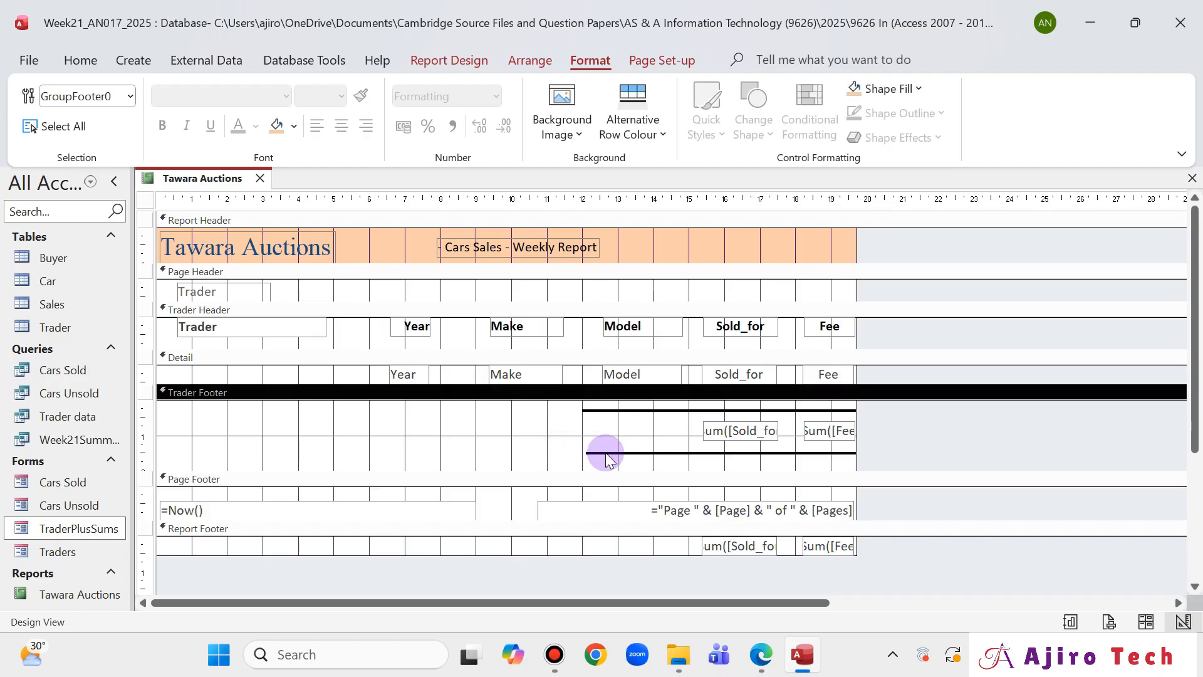
left_click(596, 452)
left_click_drag(588, 451, 576, 451)
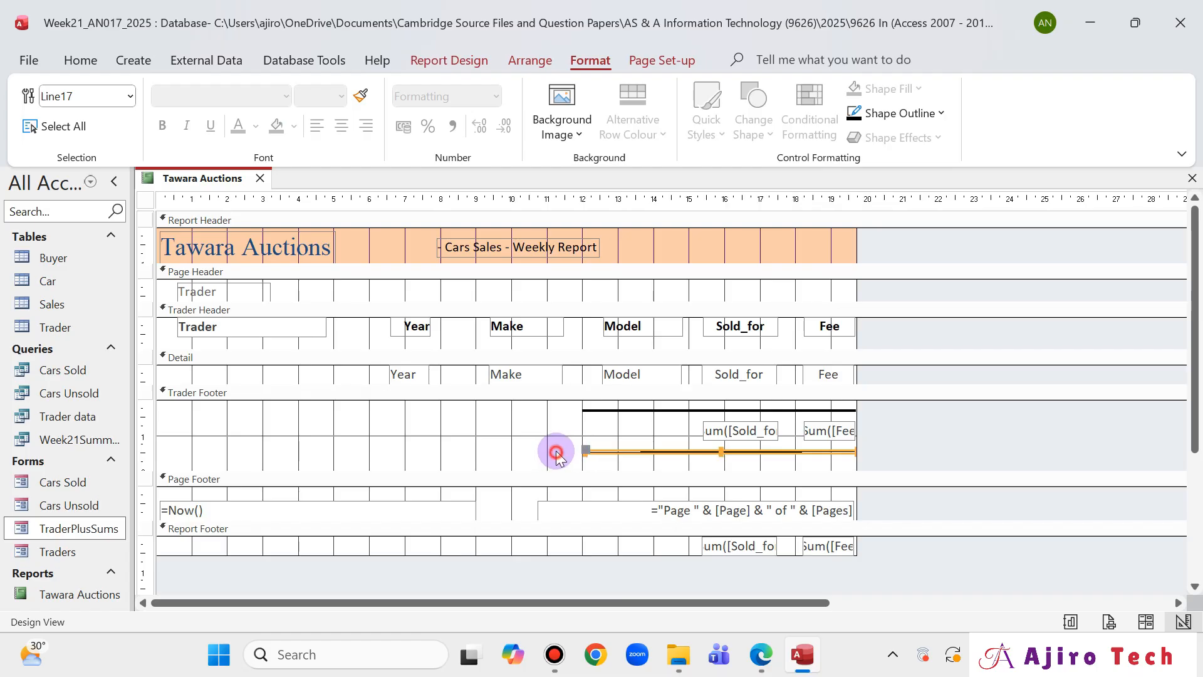
left_click(554, 437)
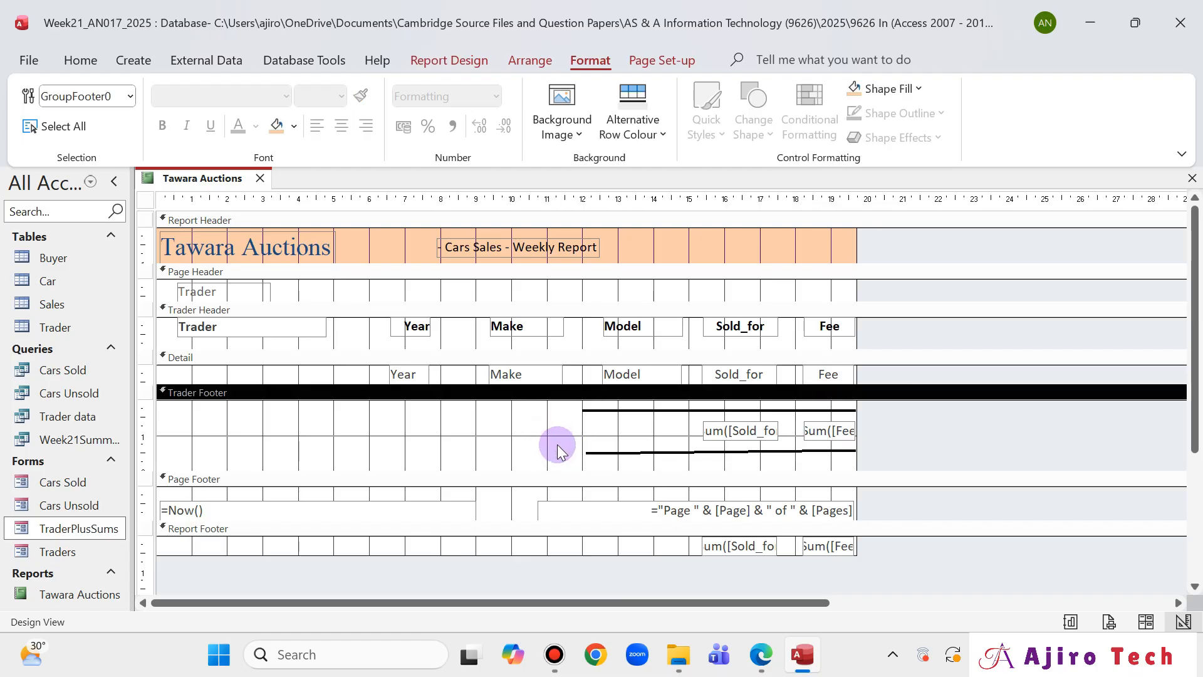
left_click(638, 451)
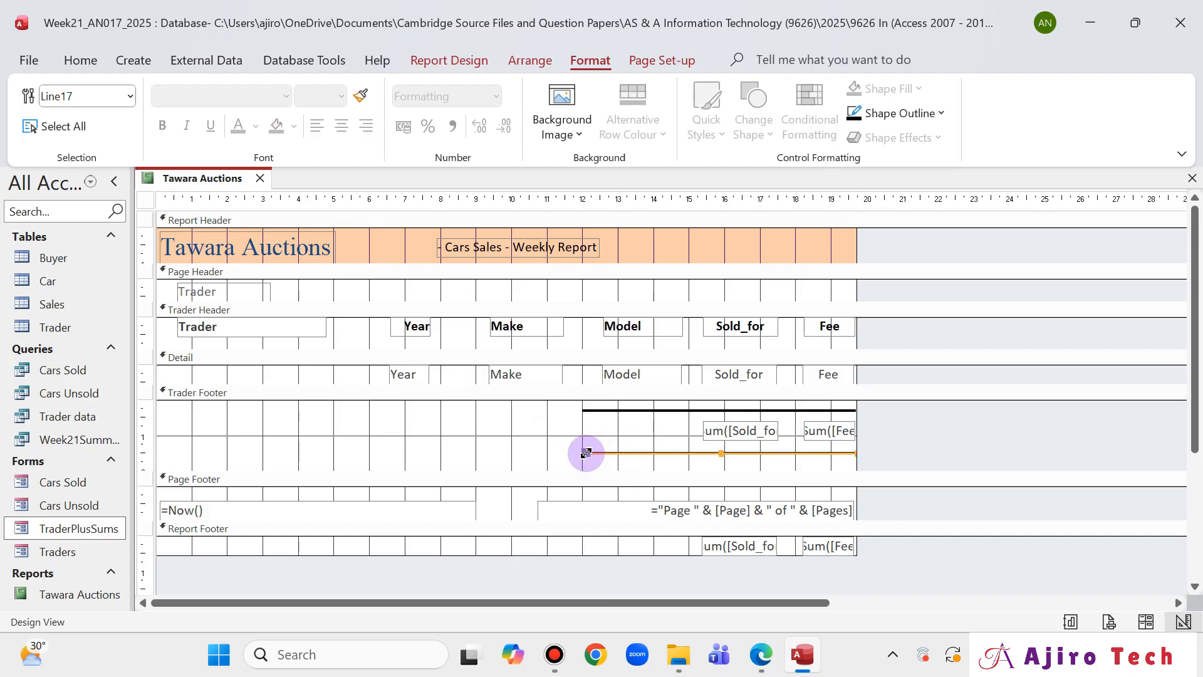
left_click_drag(586, 453, 587, 454)
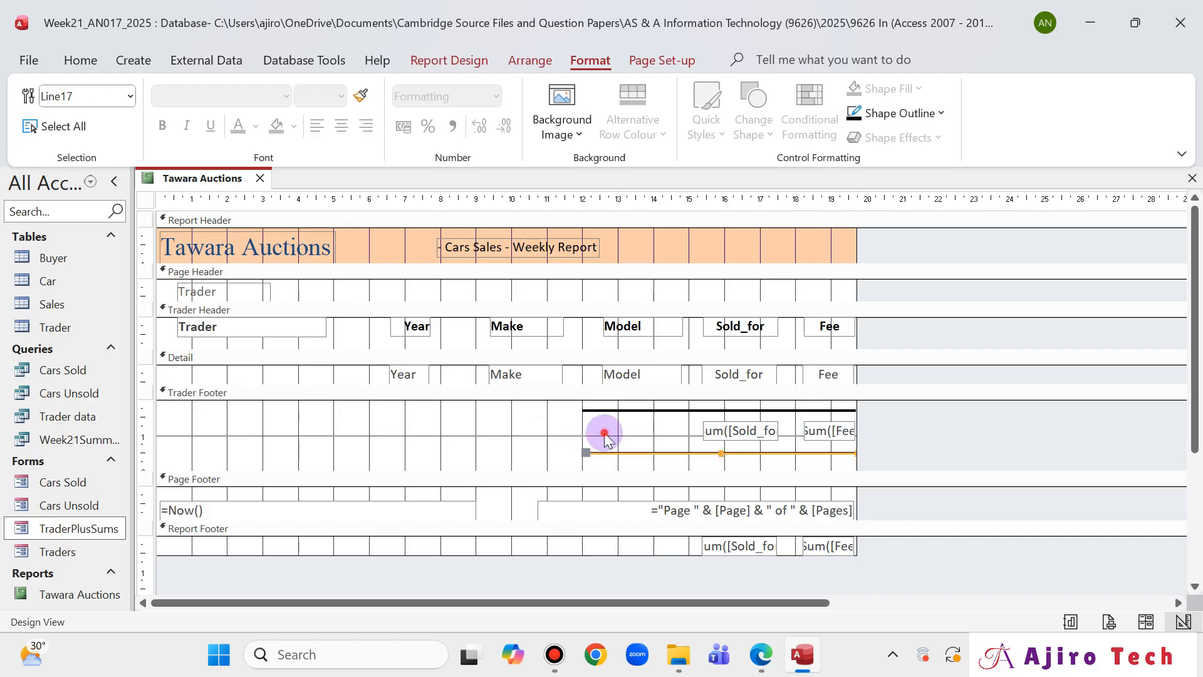
left_click(604, 433)
left_click(618, 452)
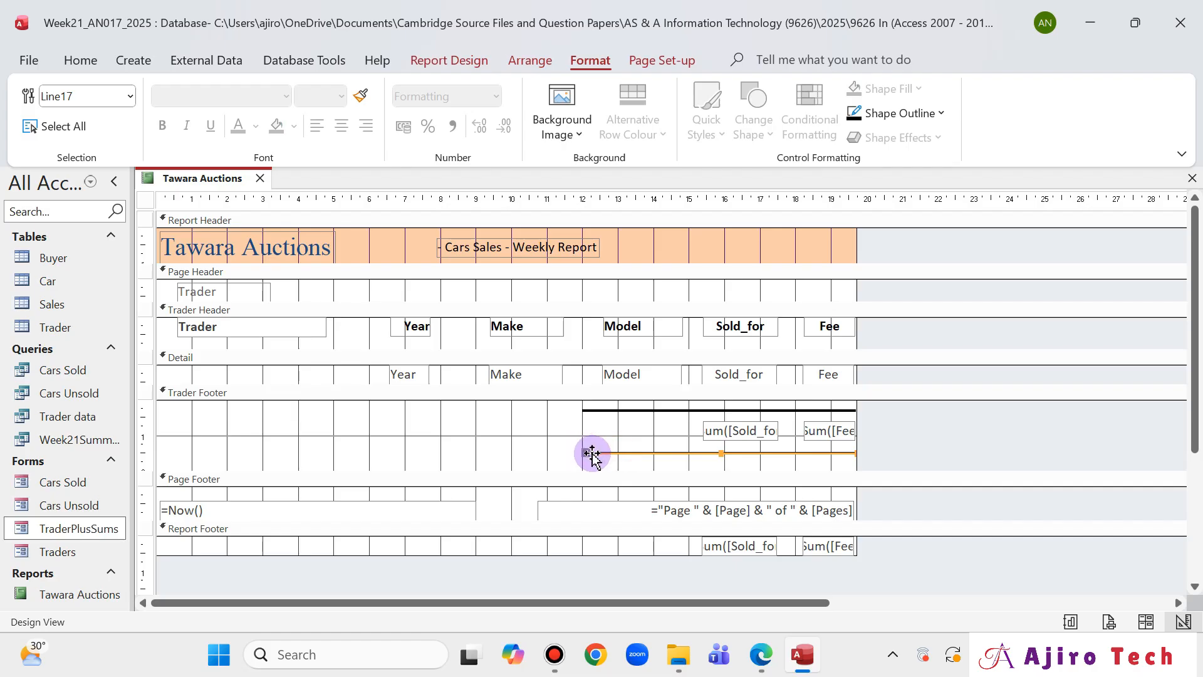
left_click_drag(584, 453, 561, 452)
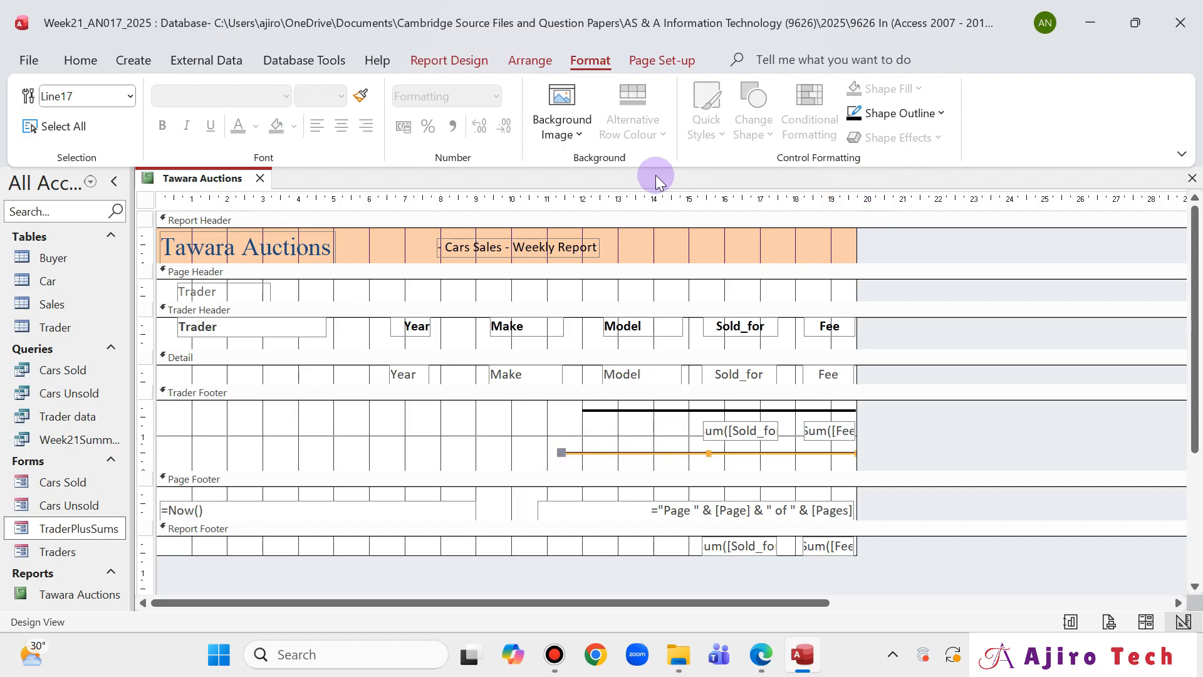
- Show the property sheet and copy the upper Trader Footer line's width of 7.704 cm to the lower line
left_click(645, 60)
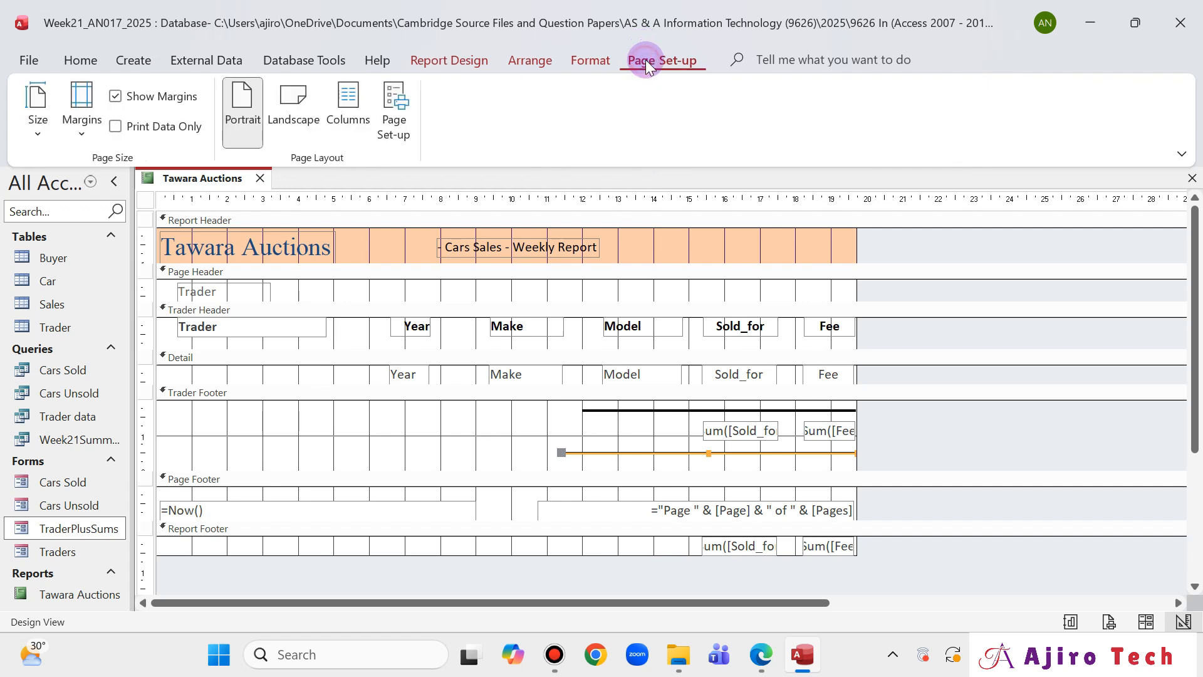
left_click(590, 60)
left_click(529, 61)
left_click(465, 60)
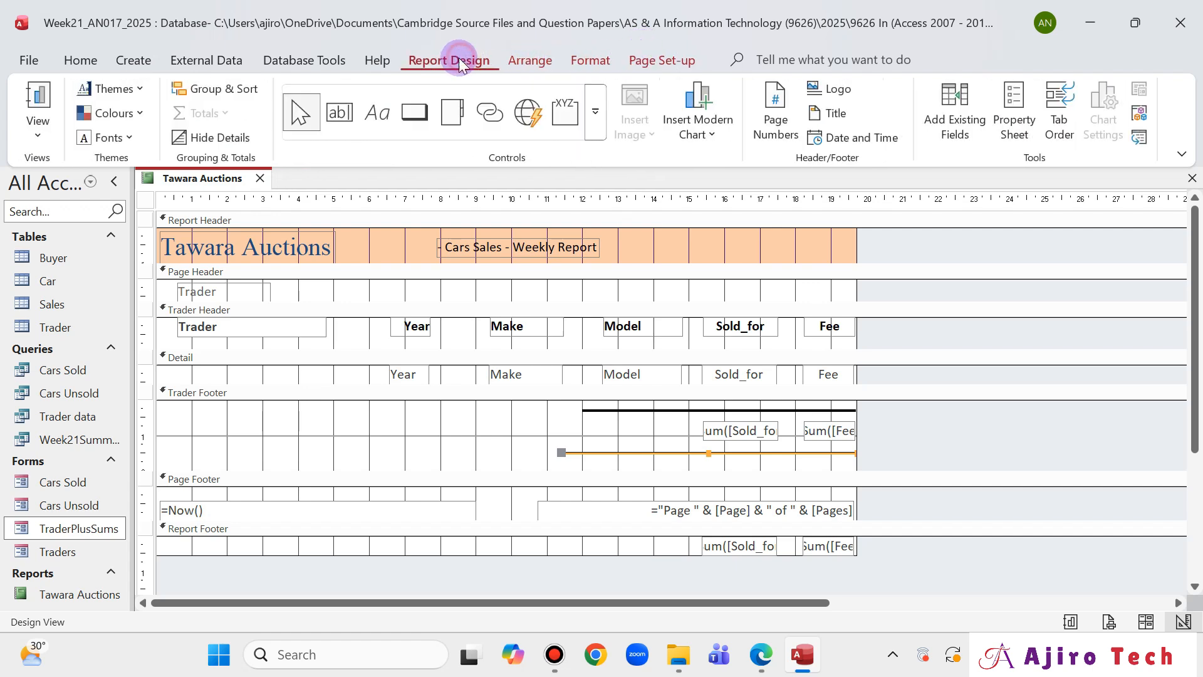
left_click(1023, 134)
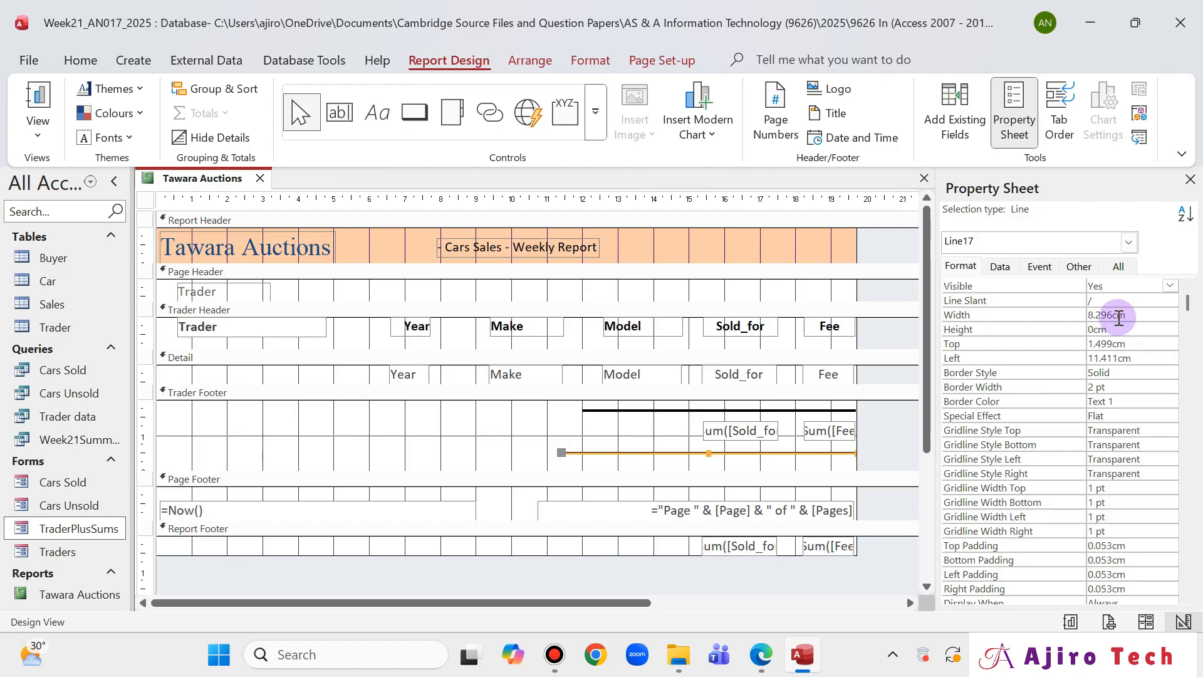
left_click(724, 411)
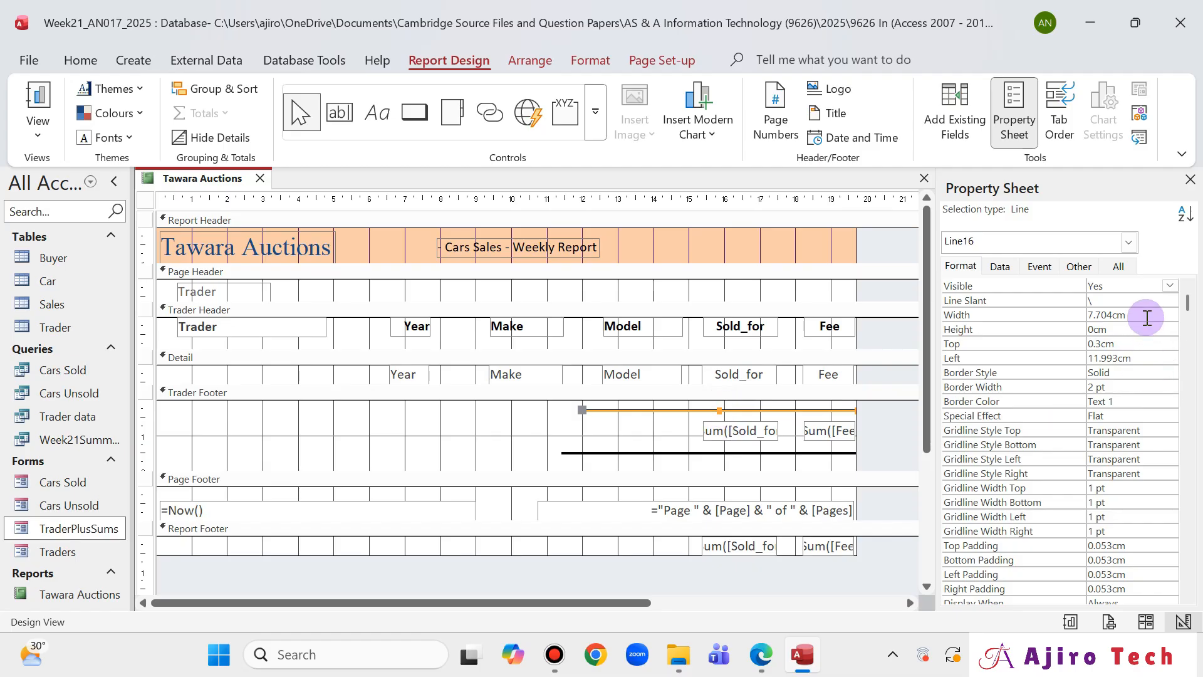
left_click_drag(1144, 317, 1059, 315)
key("ctrl+c")
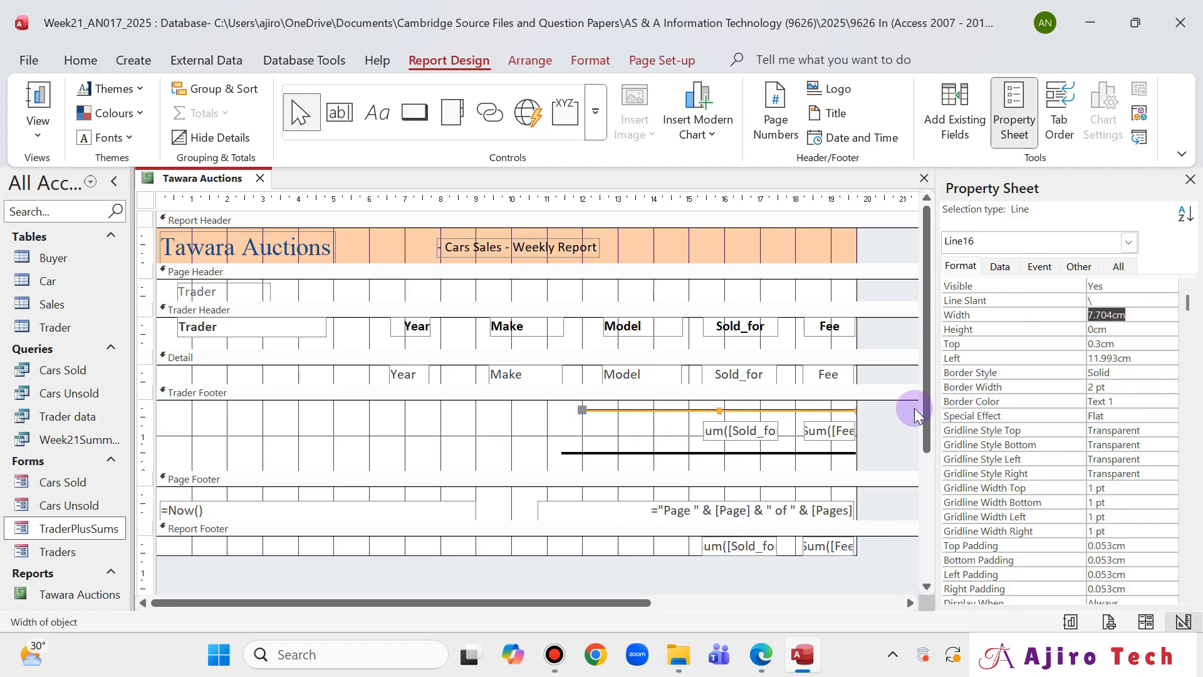
left_click(792, 451)
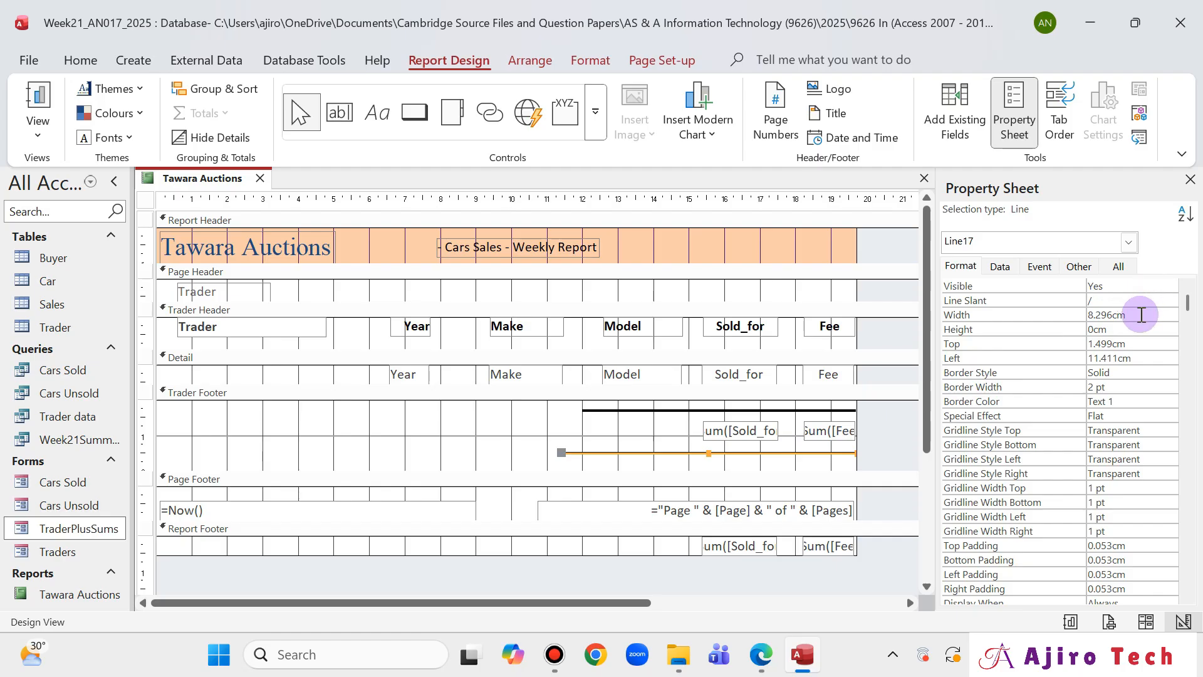
left_click_drag(1142, 315, 1038, 307)
key("ctrl+v")
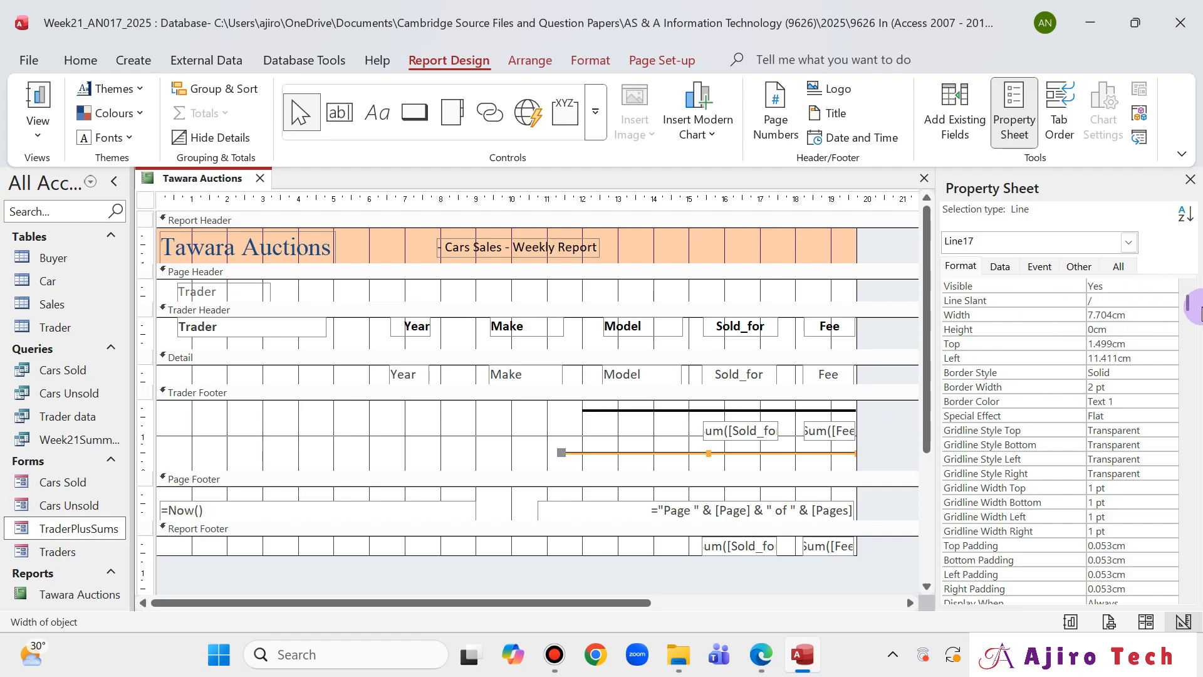
- Nudge the lower Trader Footer line rightward until its left position is 11.905 cm, nearly under the upper line
left_click(542, 432)
left_click(576, 452)
key("Right")
key("Right")
key("Right")
key("Right")
key("Right")
key("Right")
key("Right")
key("Right")
key("Right")
key("Right")
key("Right")
key("Right")
key("Right")
key("Right")
key("Right")
key("Right")
key("Right")
key("Right")
key("Right")
key("Right")
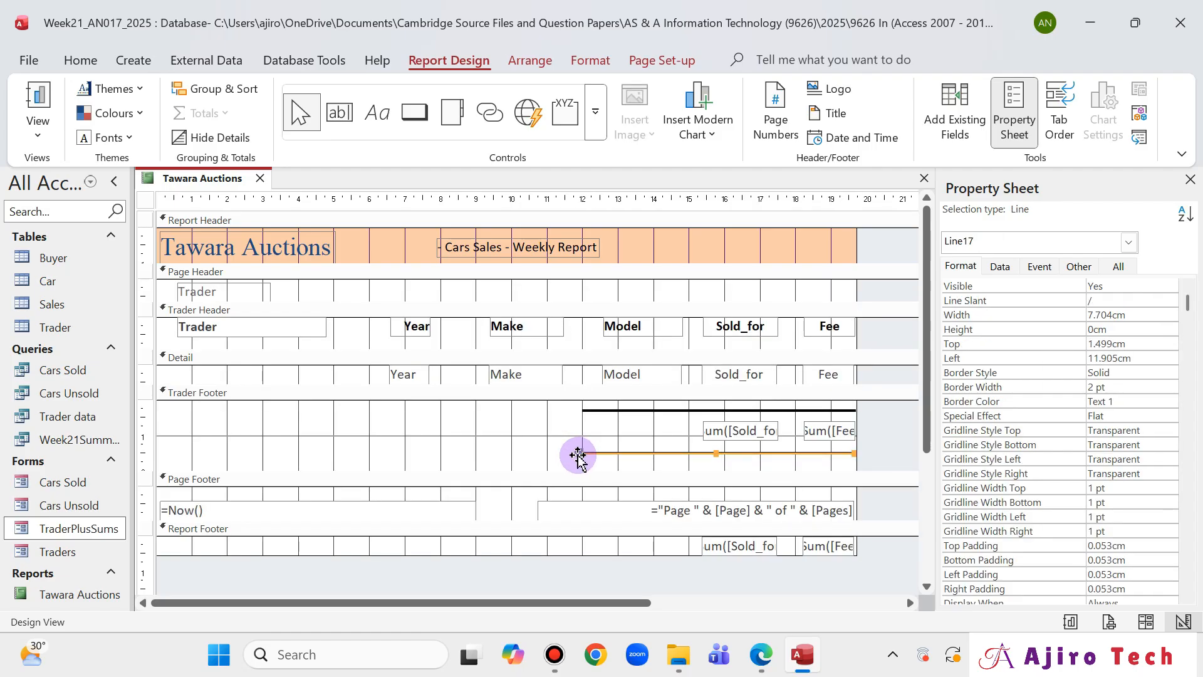
left_click(567, 417)
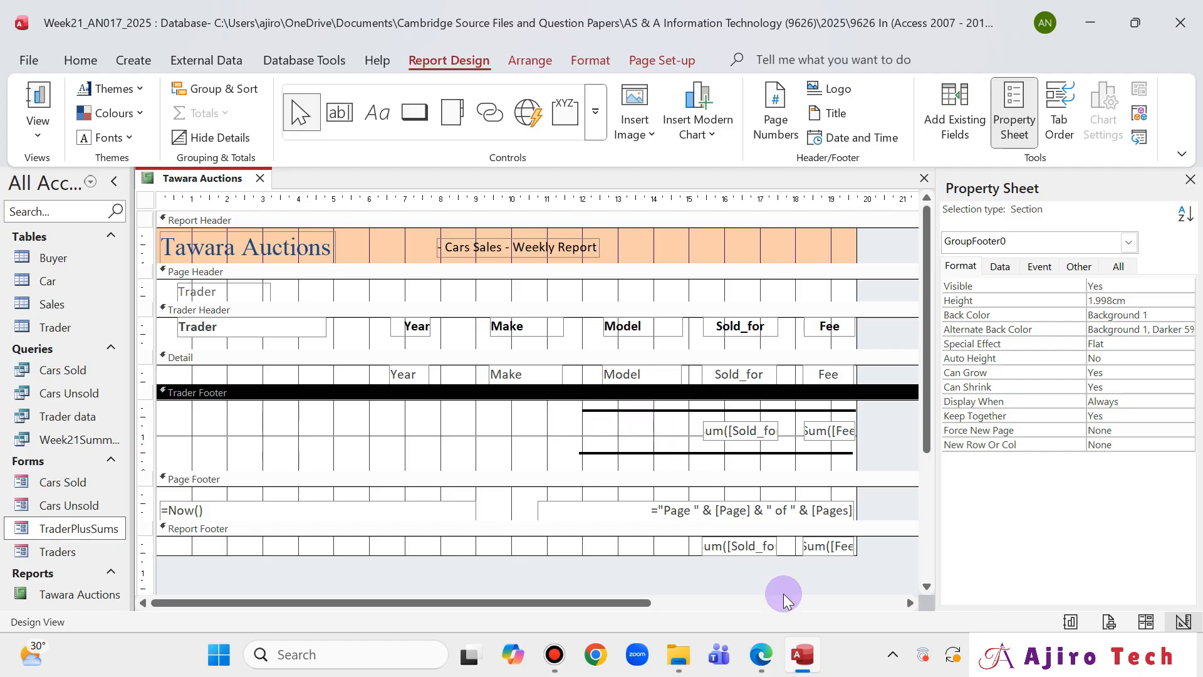
- Format the Sold_for and Fee totals in the Trader Footer as bold with the black Text 1 font colour
left_click(772, 654)
left_click(802, 654)
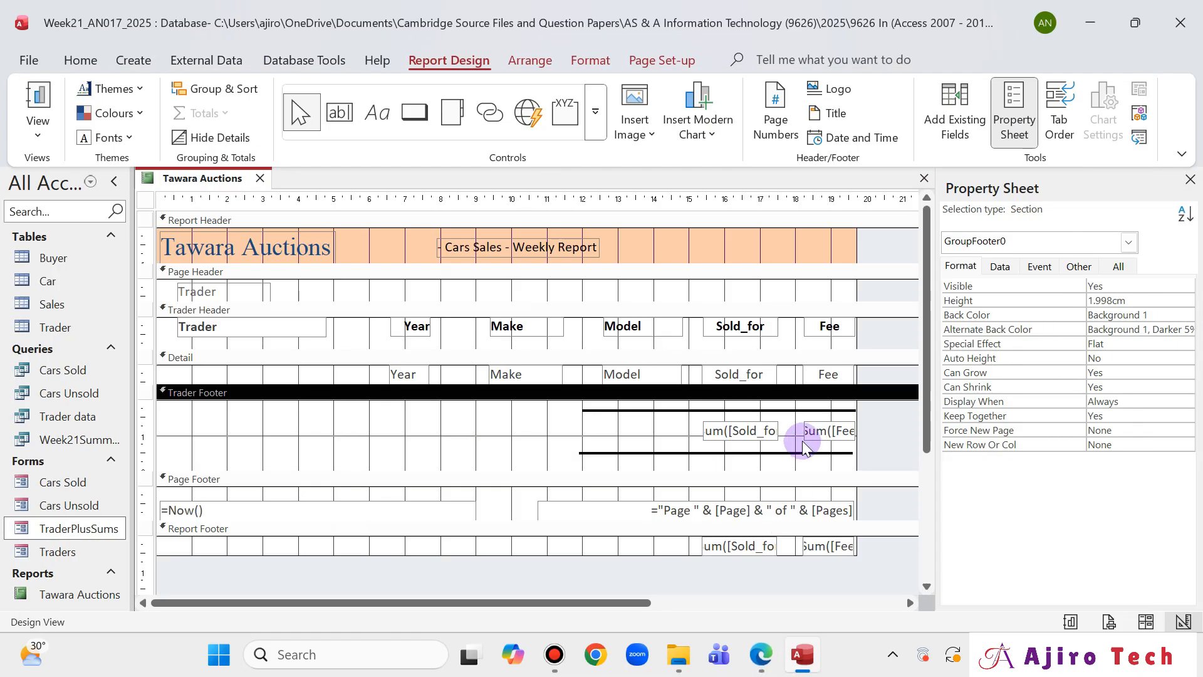
left_click(747, 421)
left_click(590, 60)
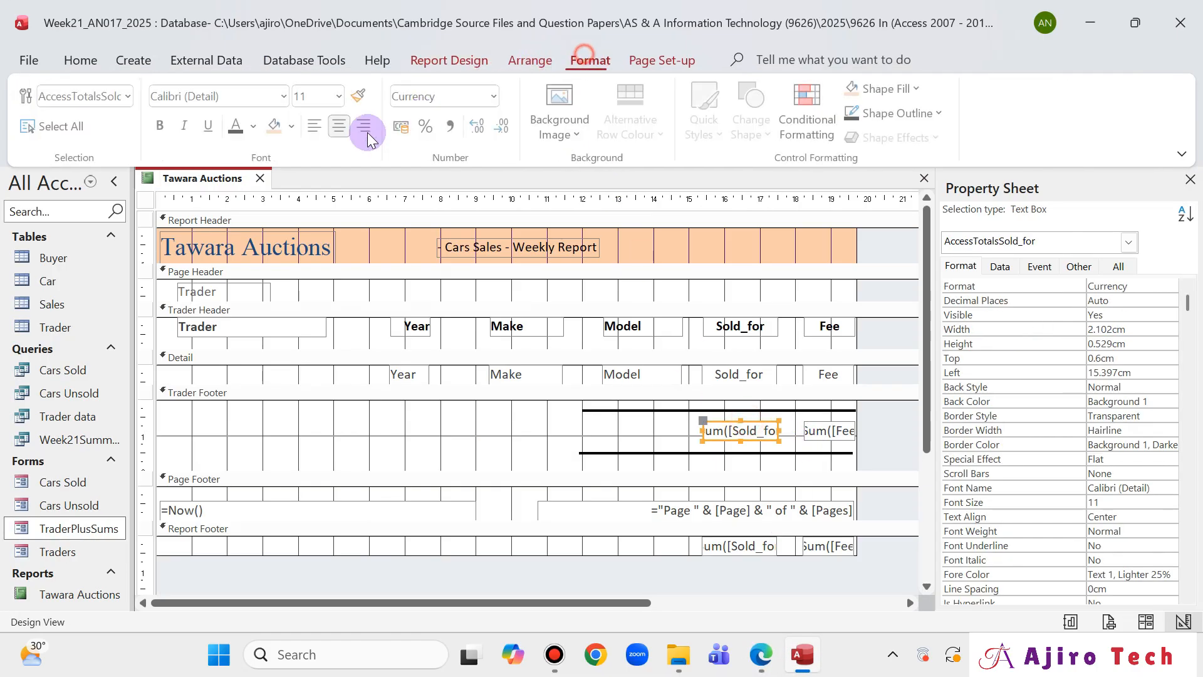
left_click(243, 122)
left_click(163, 132)
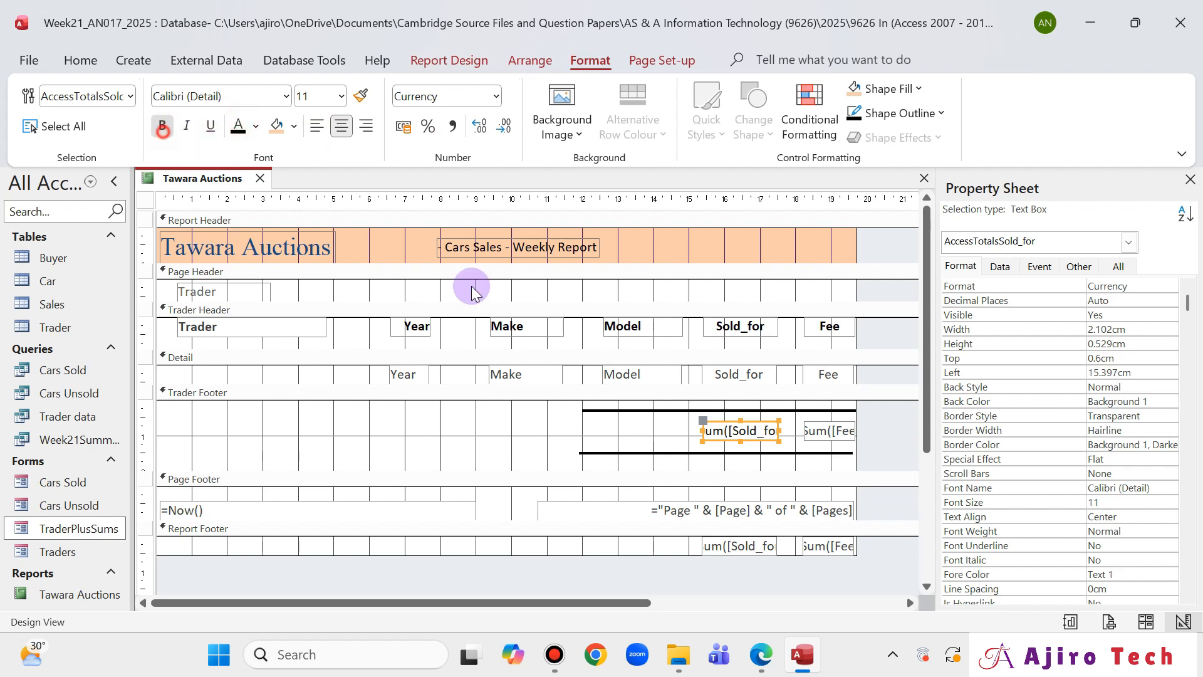
left_click(838, 435)
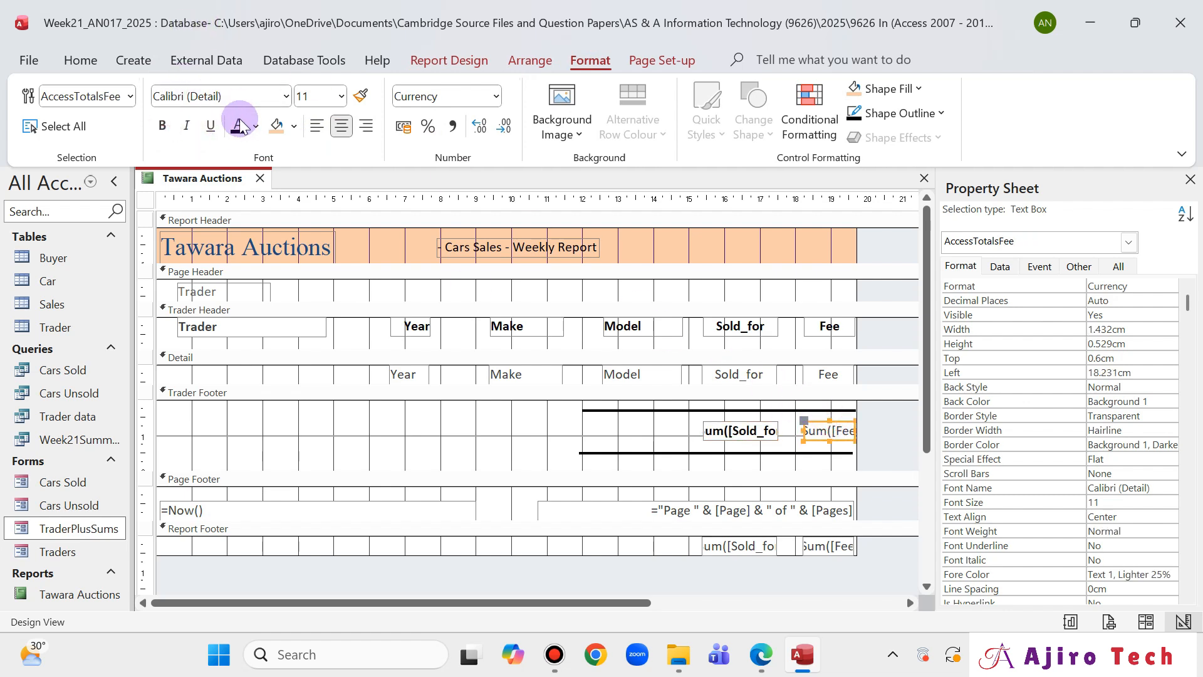
left_click(157, 127)
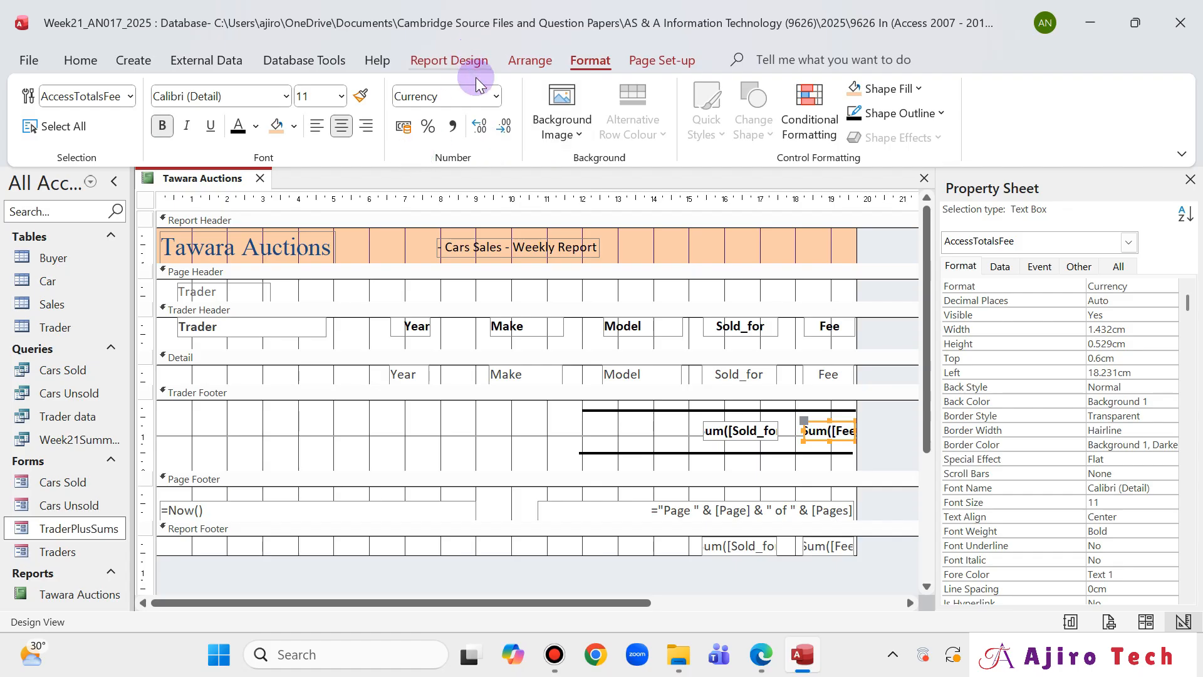
- Add a label reading Totals in the Trader Footer, between the two lines and just before the Sold_for total
left_click(449, 61)
left_click(377, 113)
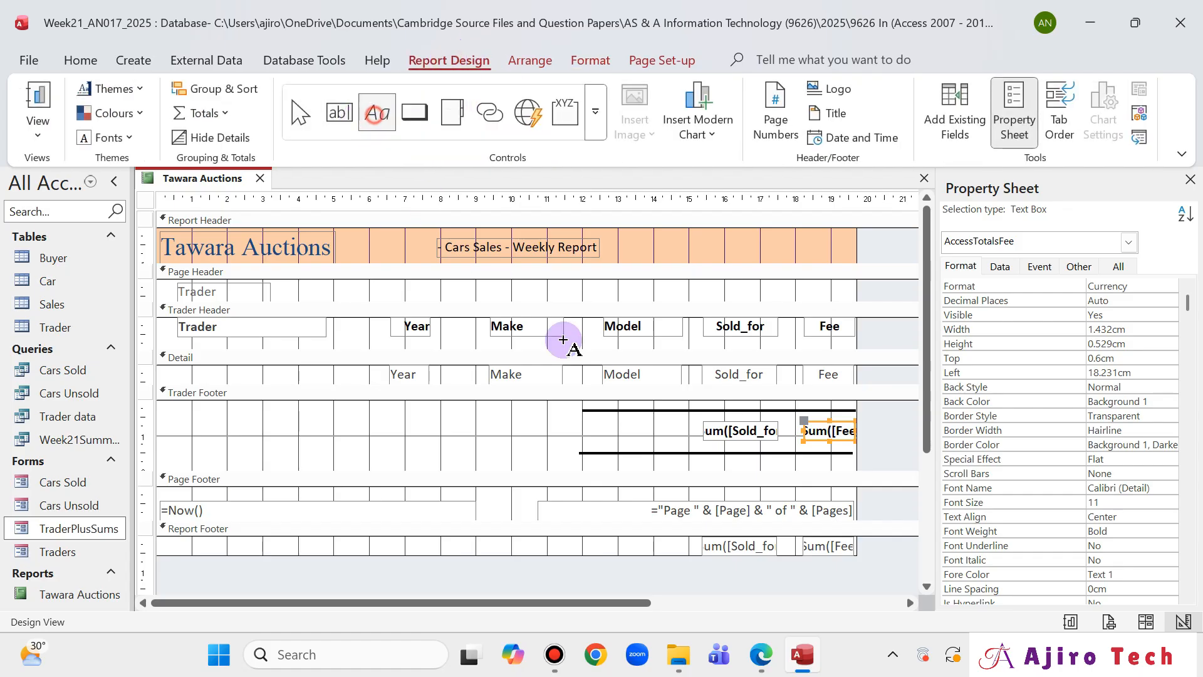
left_click_drag(590, 424, 677, 440)
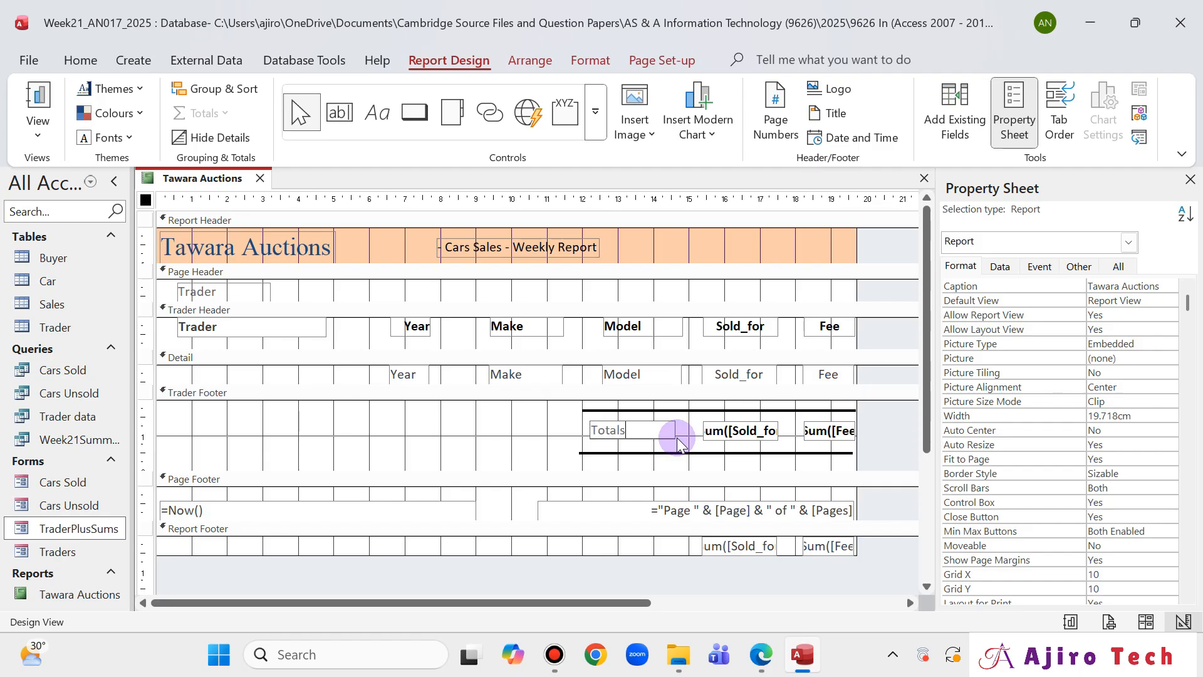
left_click(763, 659)
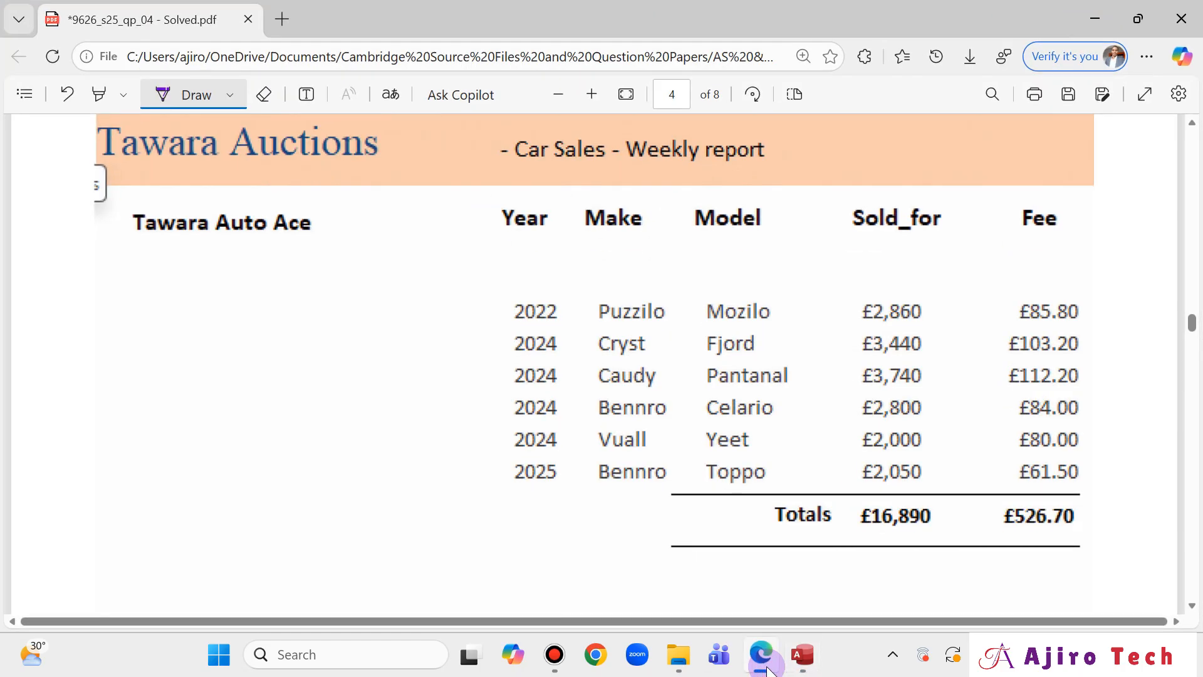
left_click(763, 659)
left_click(556, 432)
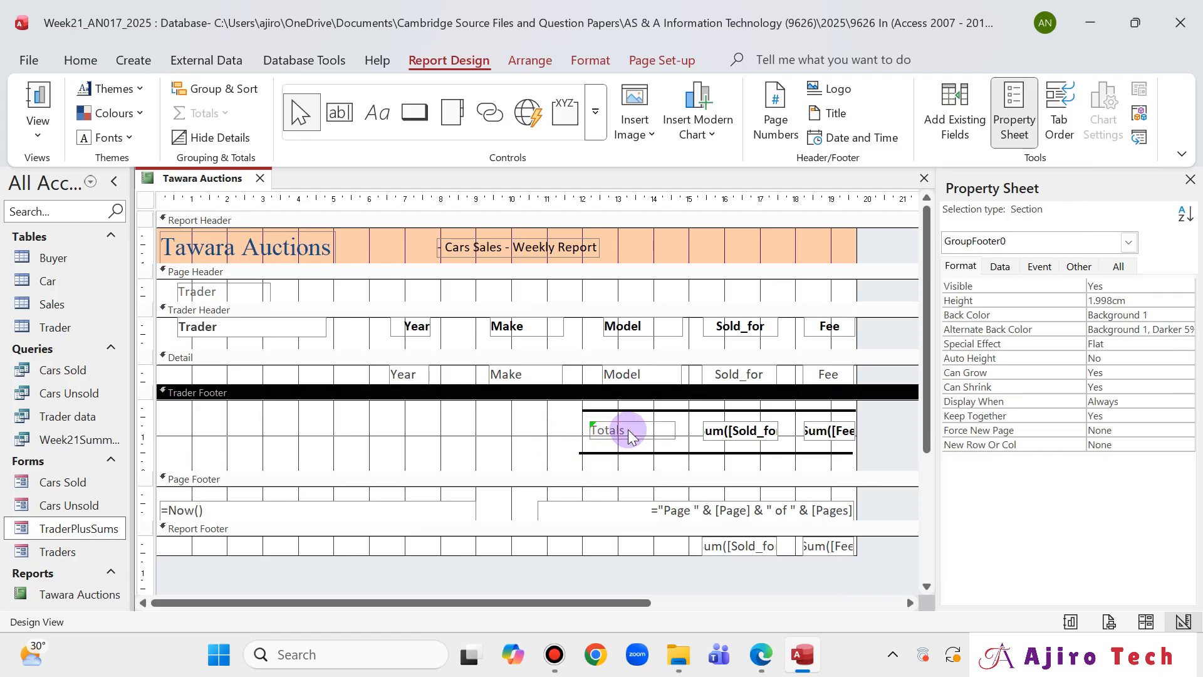
- Format the Totals label in the Trader Footer as bold with the black Text 1 font colour
left_click(628, 430)
left_click(591, 59)
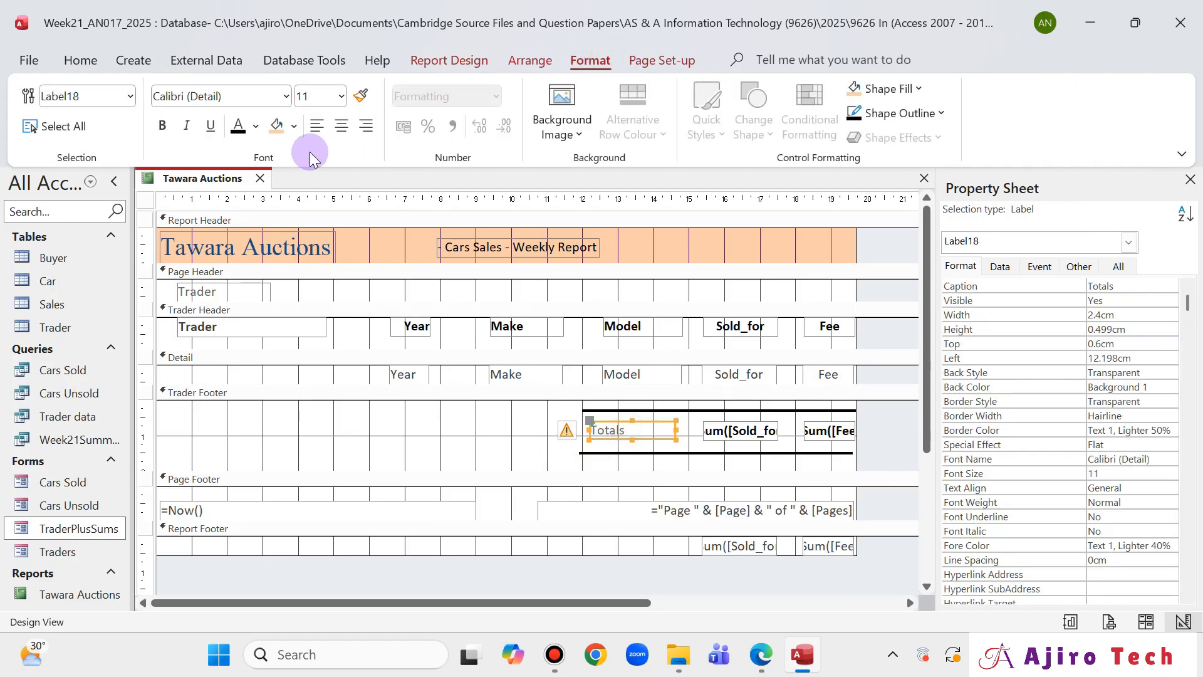
left_click(158, 127)
left_click(238, 128)
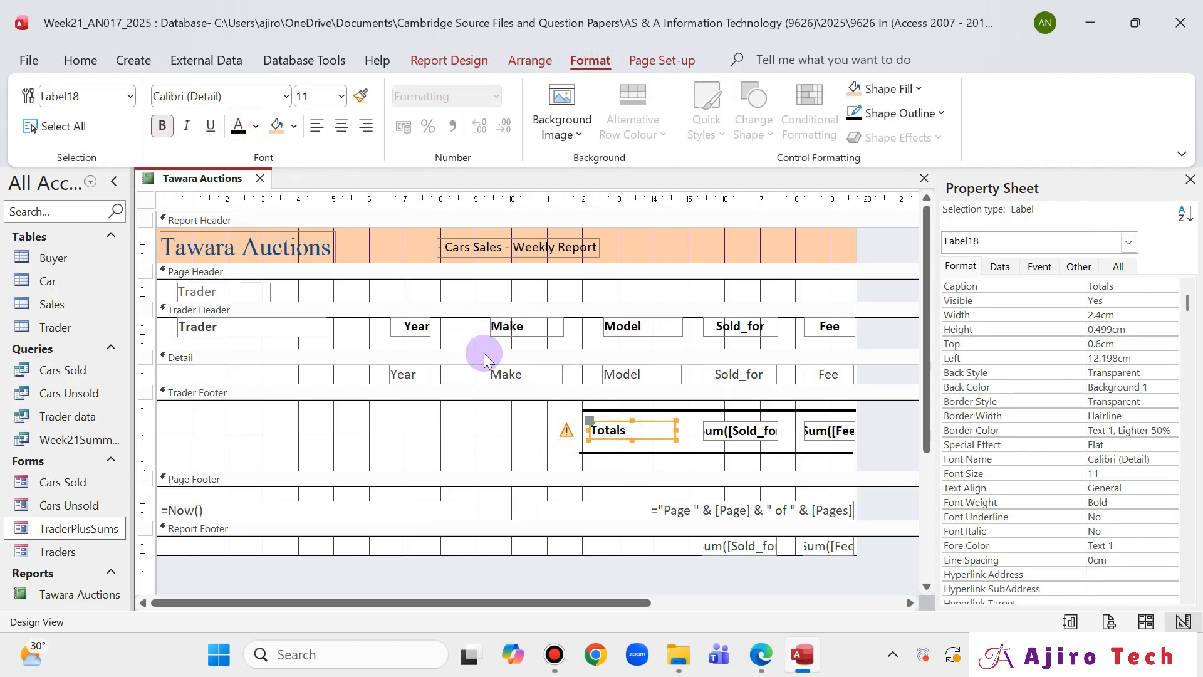
- Right-align the Totals label's text and nudge the label rightward, closer to the Sold_for total, checking against the sample report
left_click(765, 663)
left_click(766, 668)
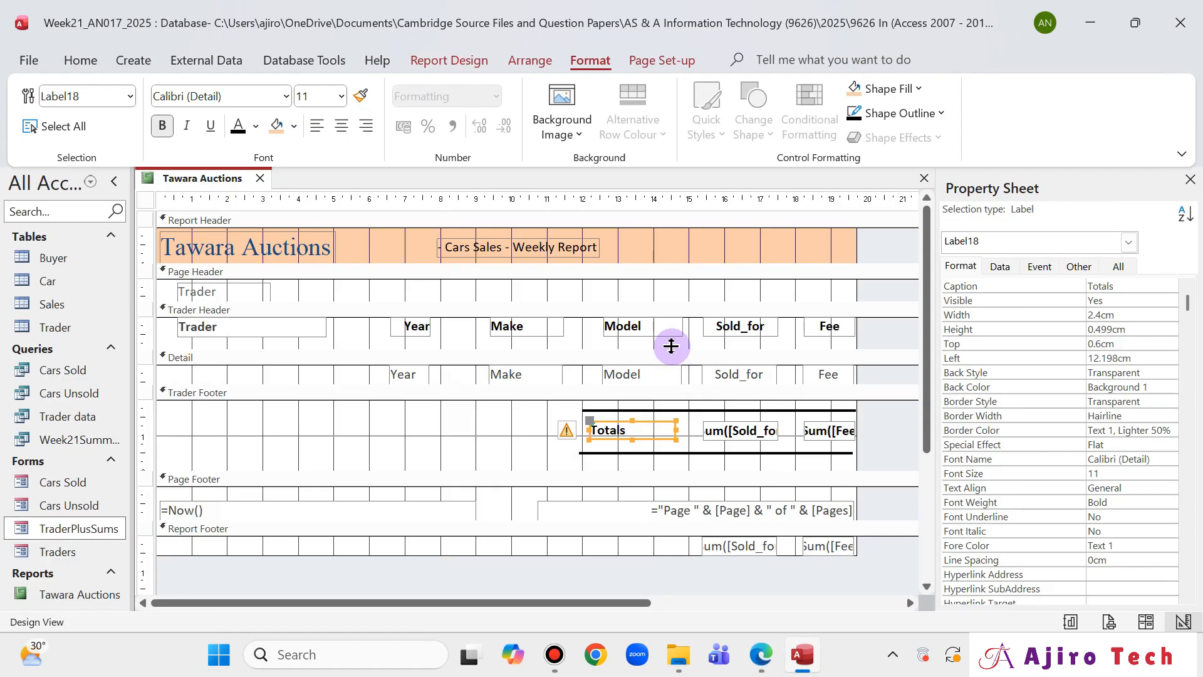
left_click(366, 125)
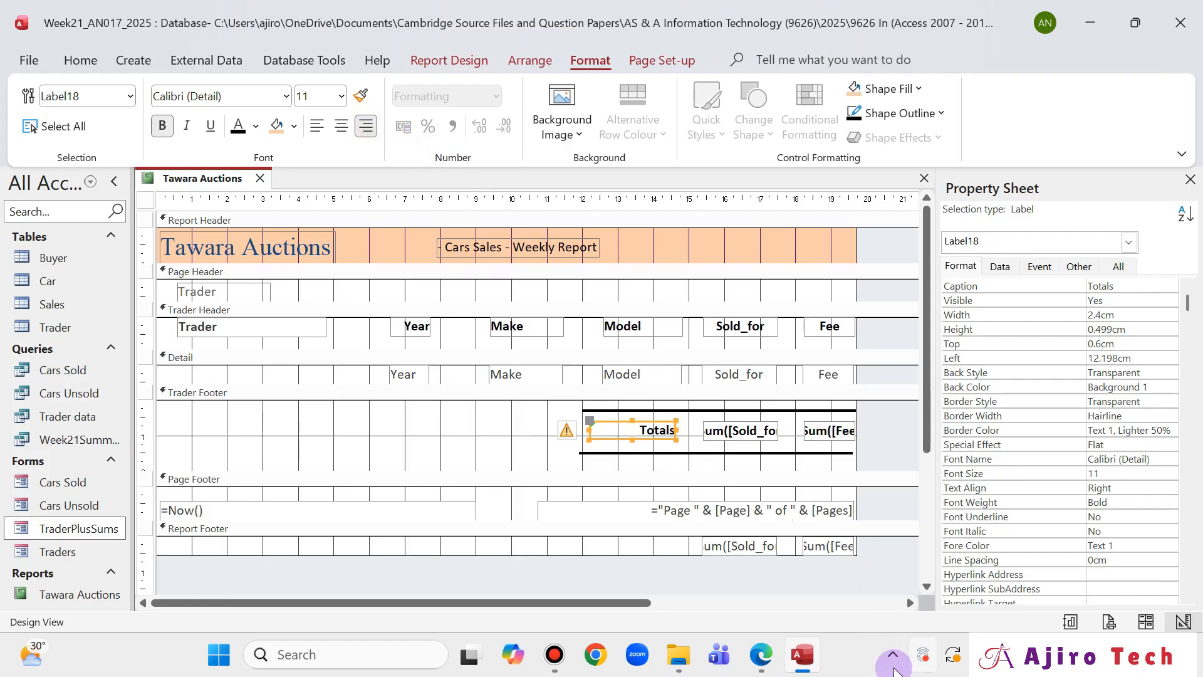
left_click(759, 646)
left_click(759, 645)
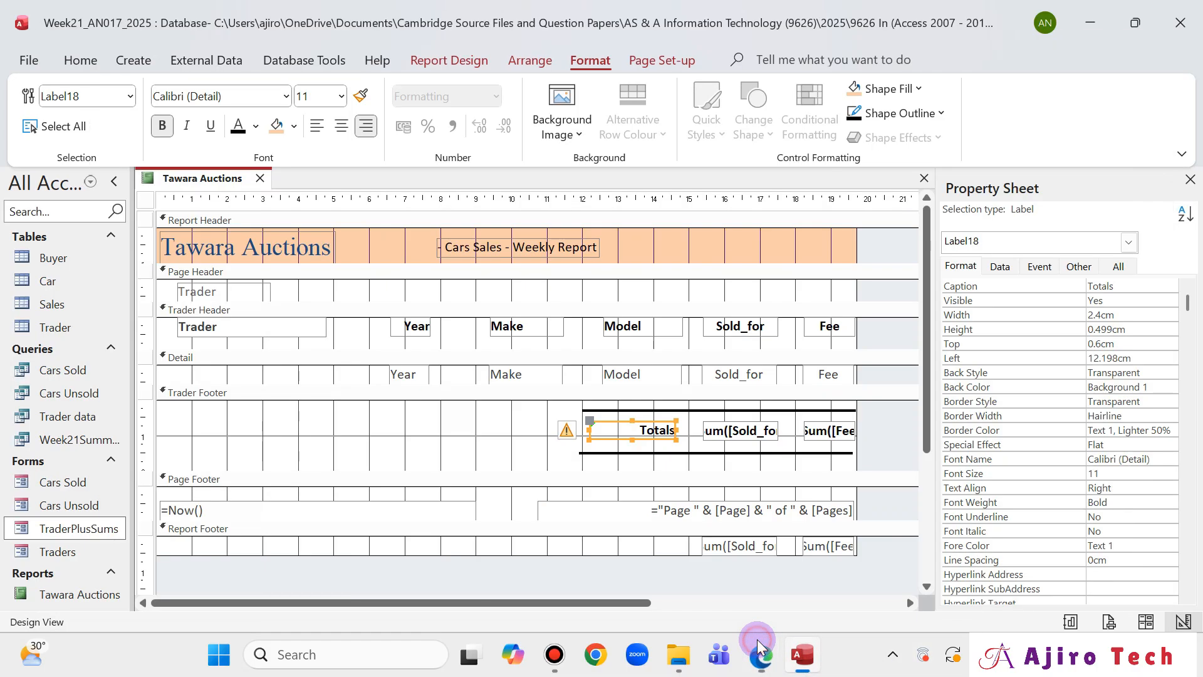
key("Right")
key("Right")
key("Right")
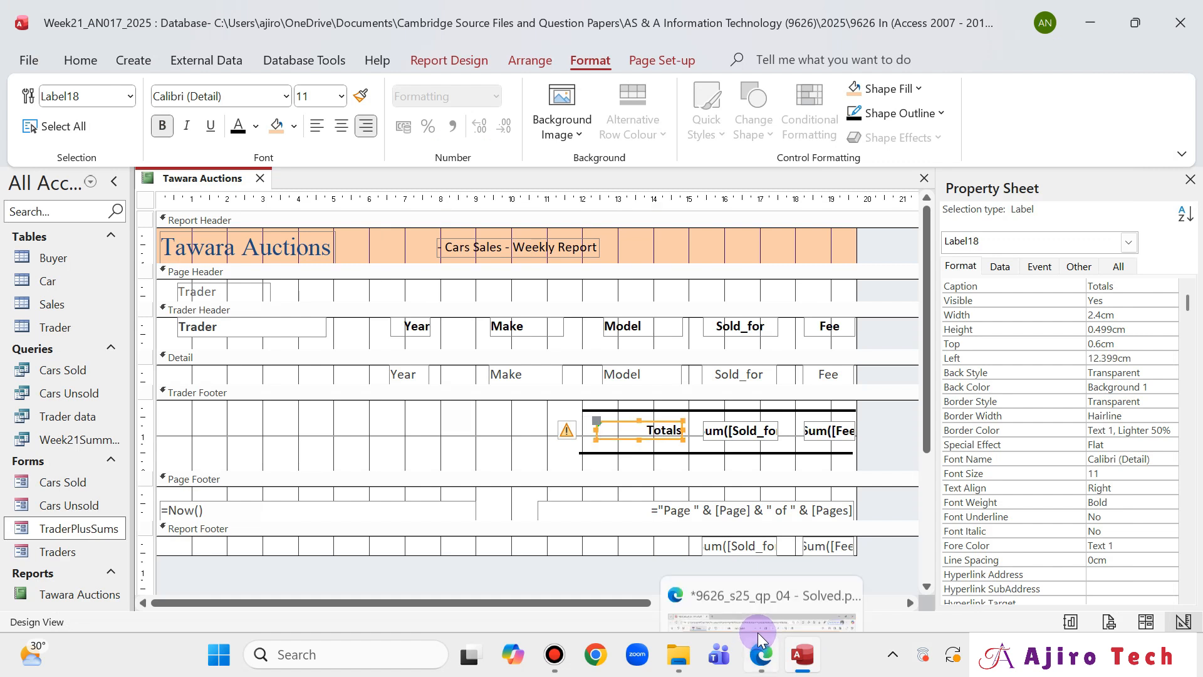
- Reduce the Trader Footer's height to 1.799 cm, then show the report in Layout View with the property sheet closed
left_click(407, 448)
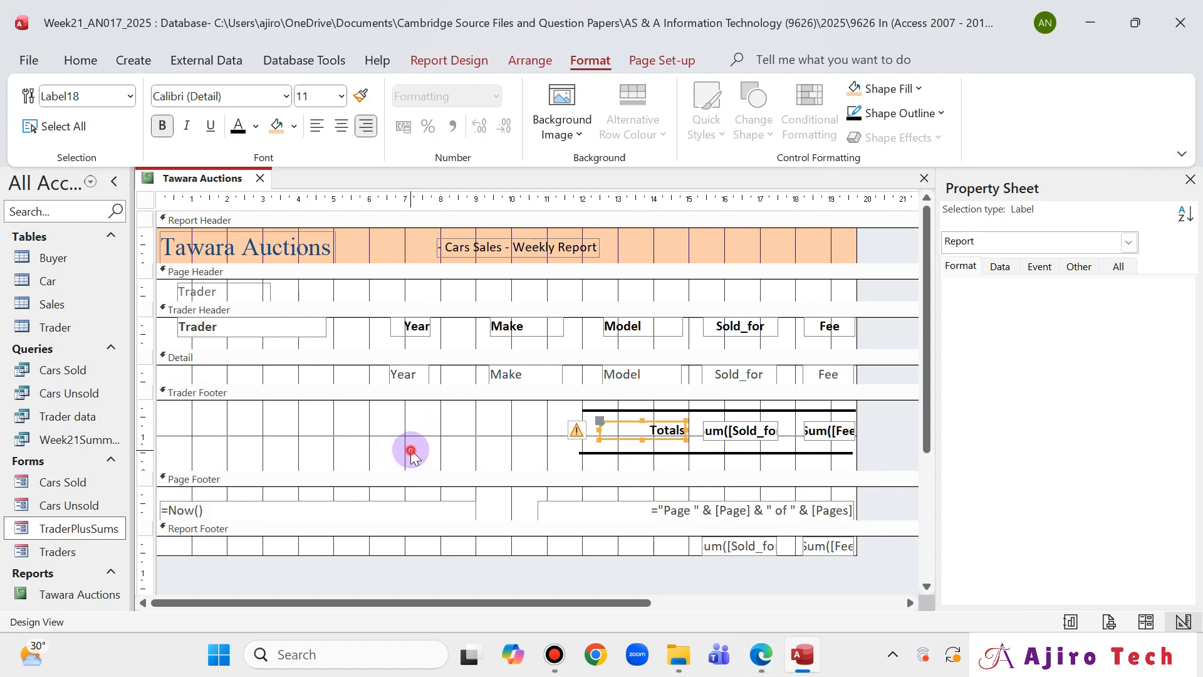
left_click_drag(498, 469, 497, 462)
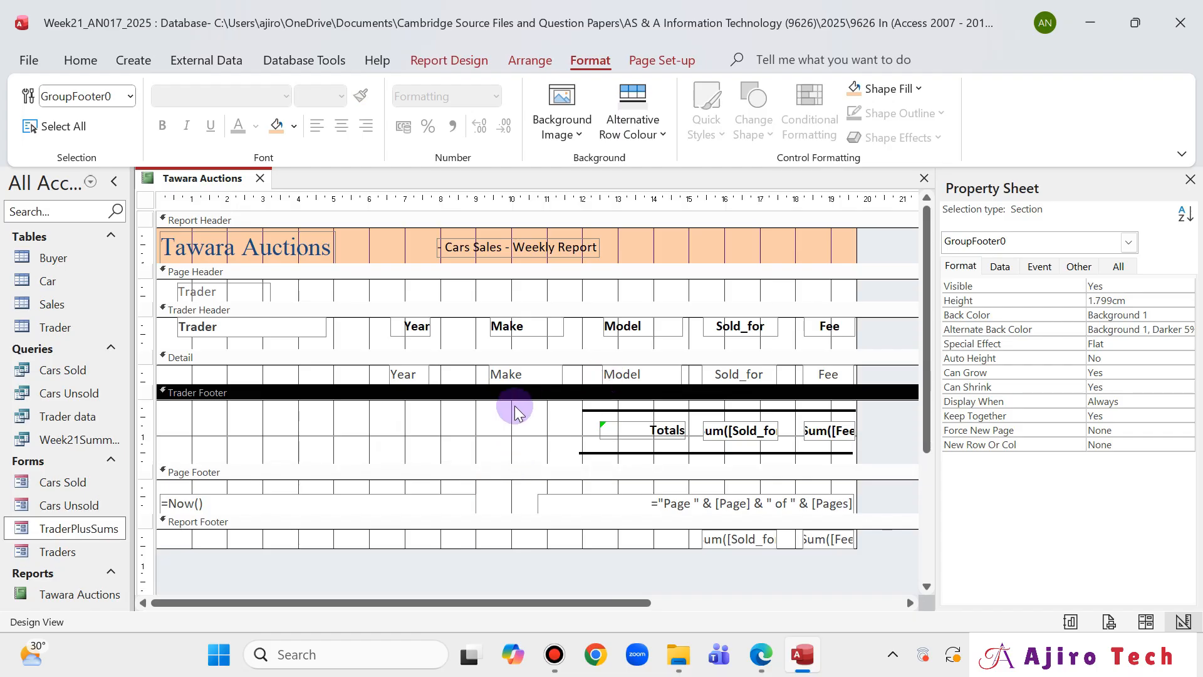
right_click(199, 175)
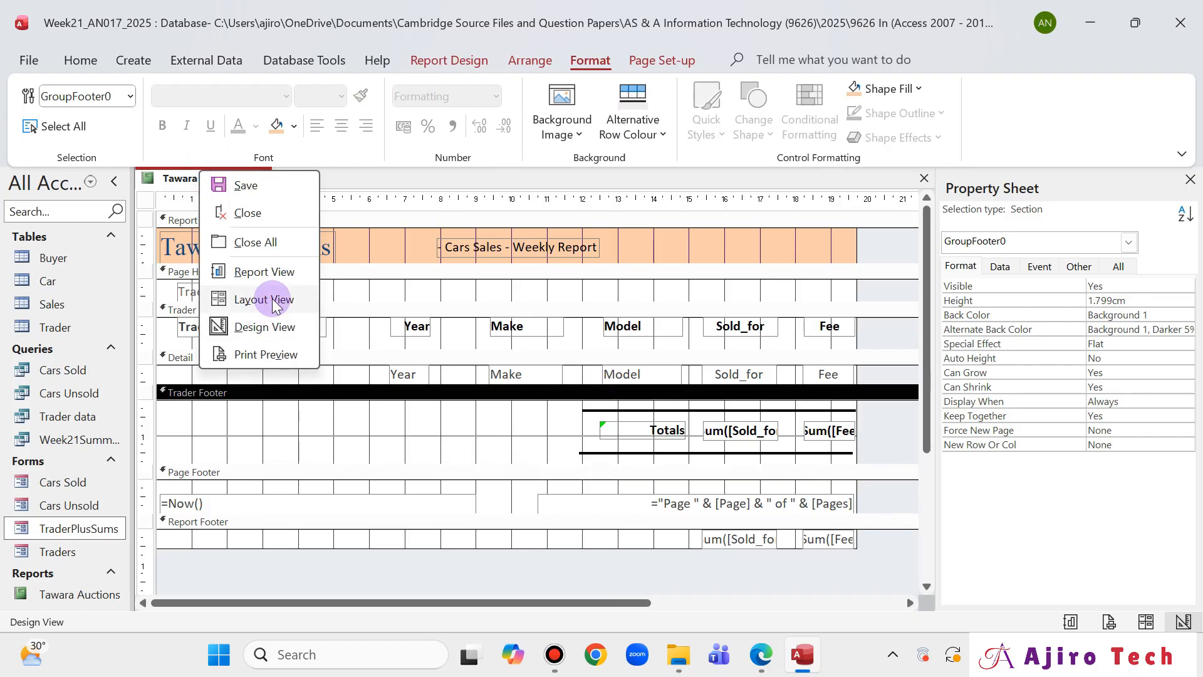
left_click(276, 299)
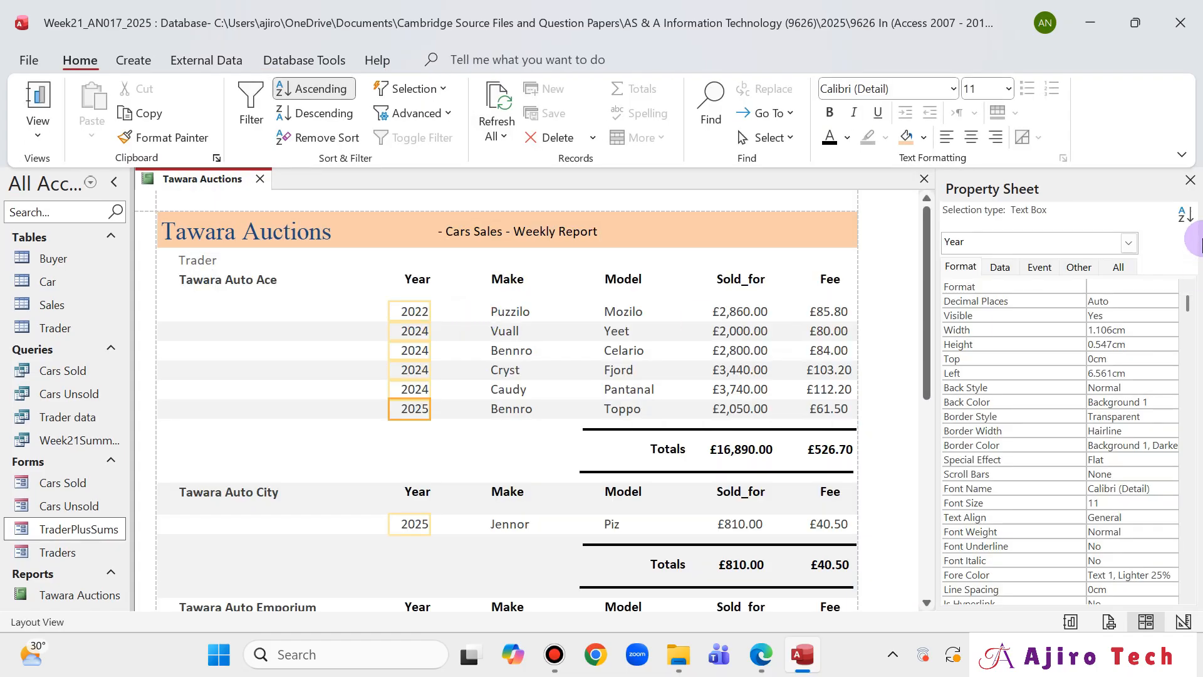
left_click(1191, 181)
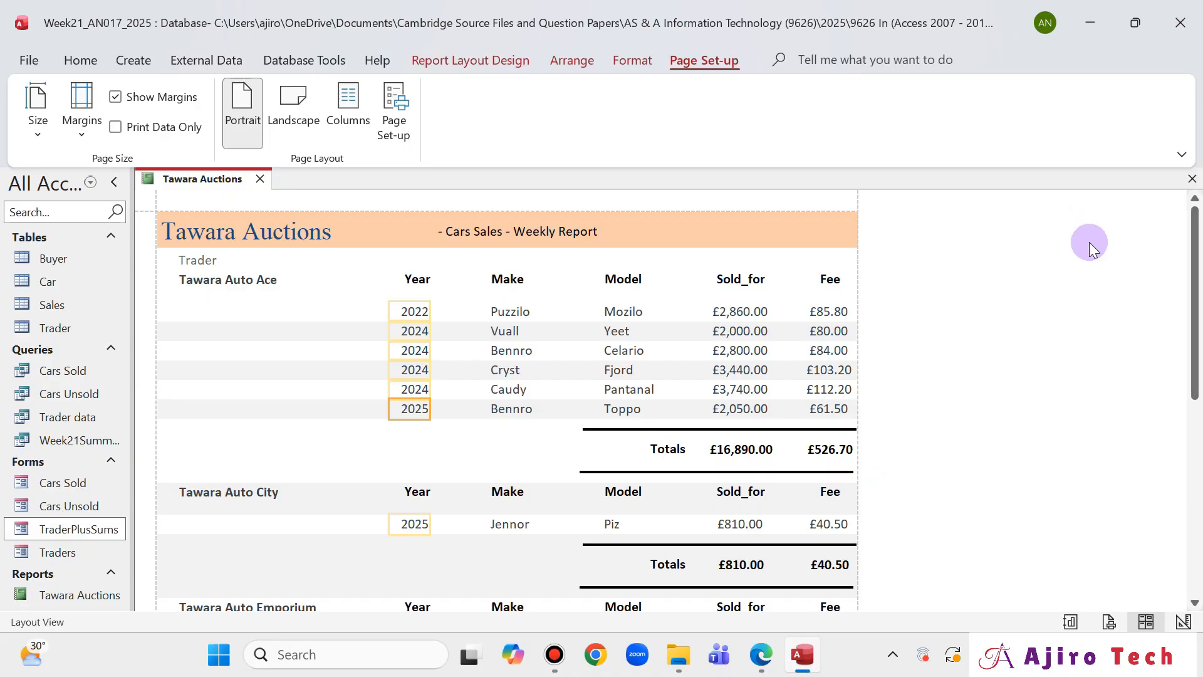
- Check the sample report's totals and set the Decimal Places of the Sold_for total to 0
left_click(761, 663)
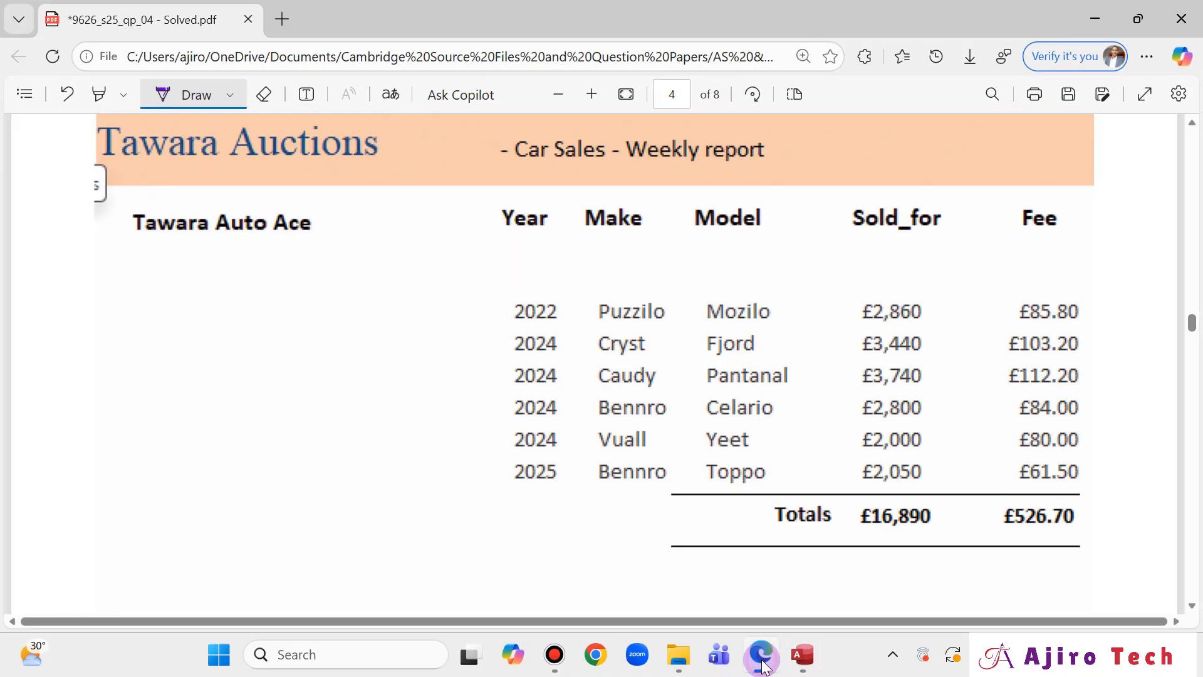
left_click(762, 663)
left_click(763, 663)
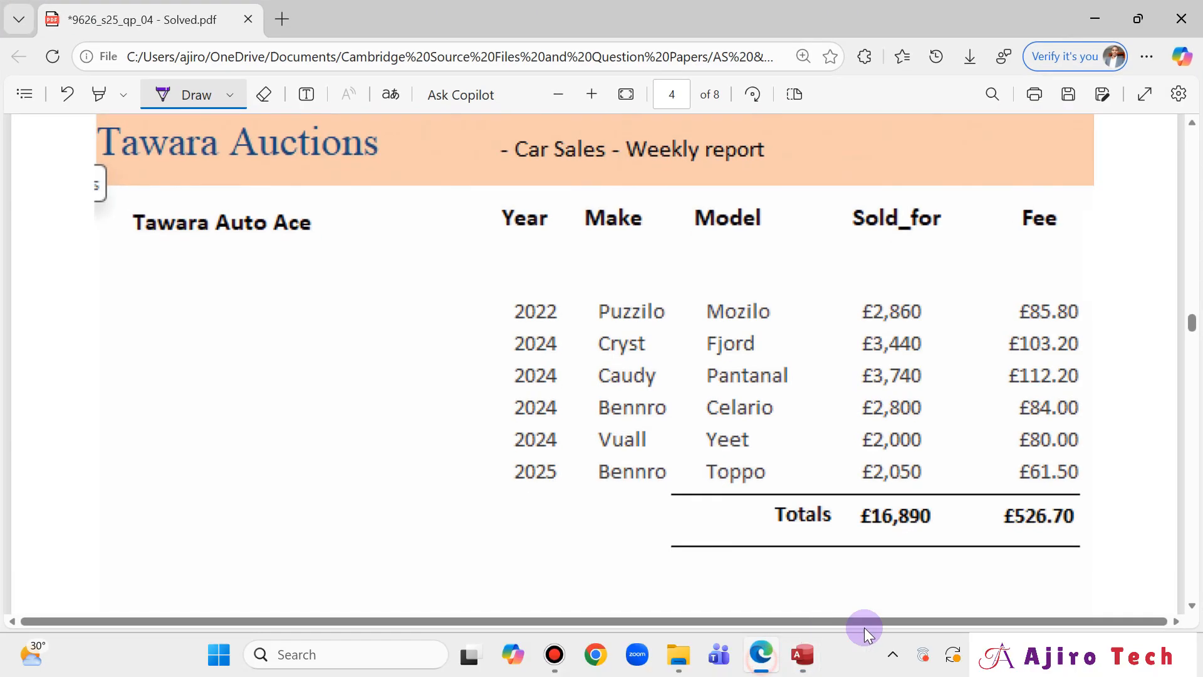
left_click(802, 653)
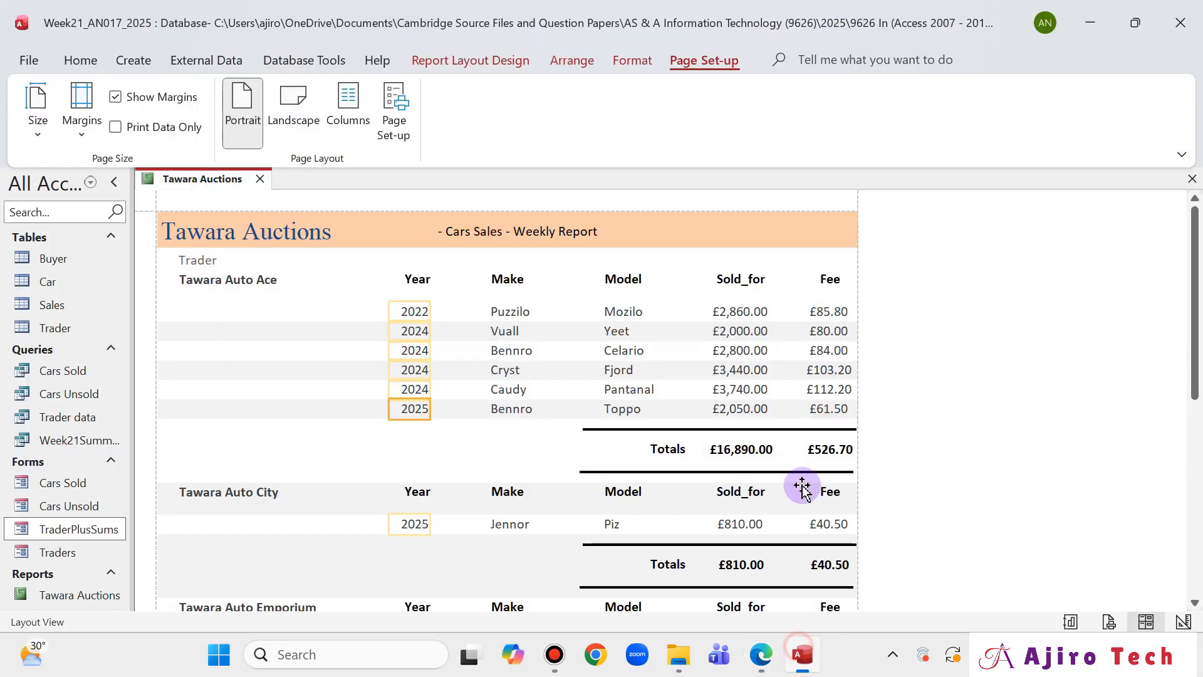
left_click(766, 450)
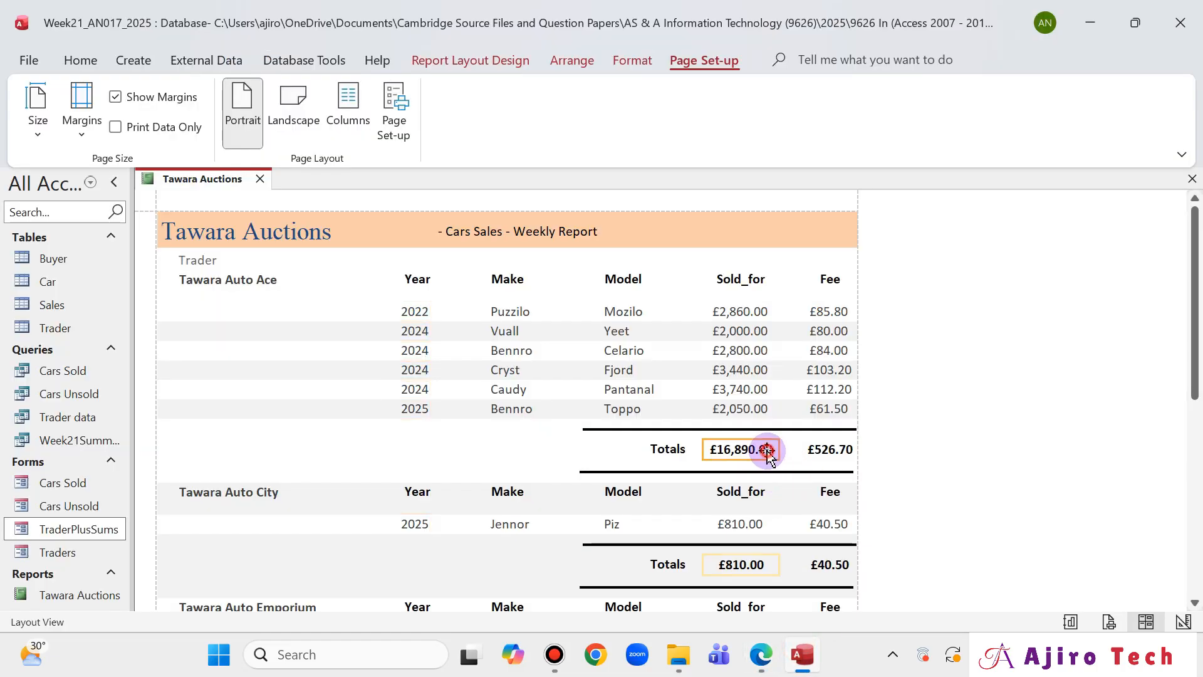
left_click(486, 57)
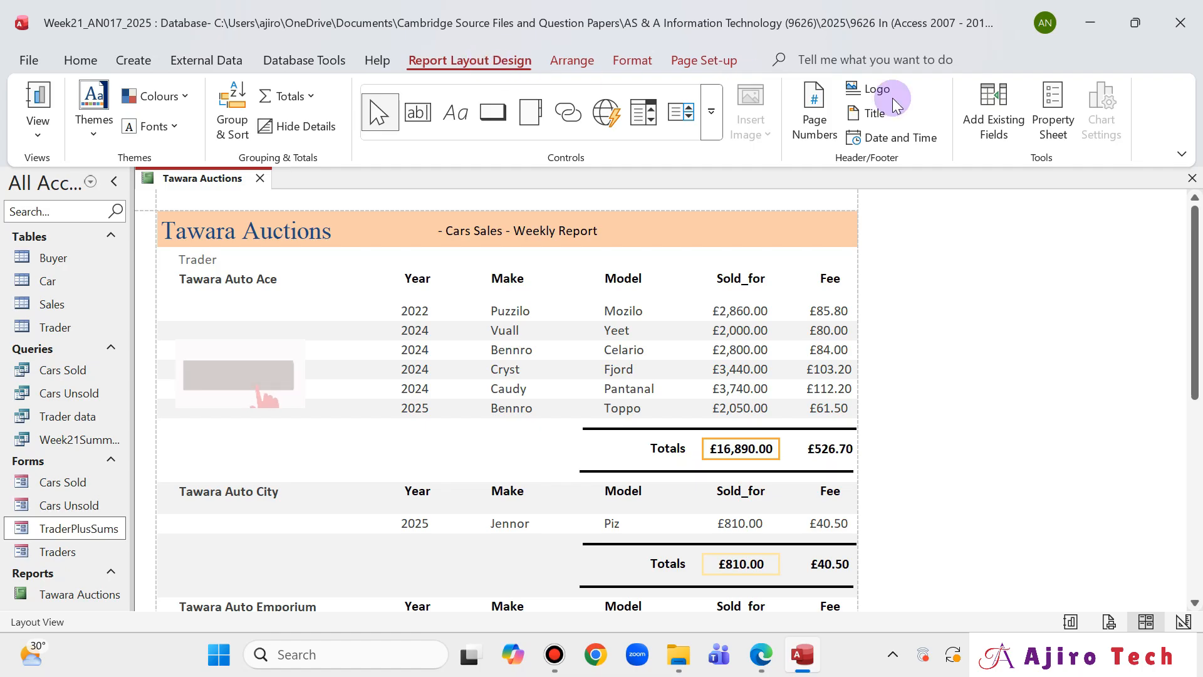
left_click(1040, 128)
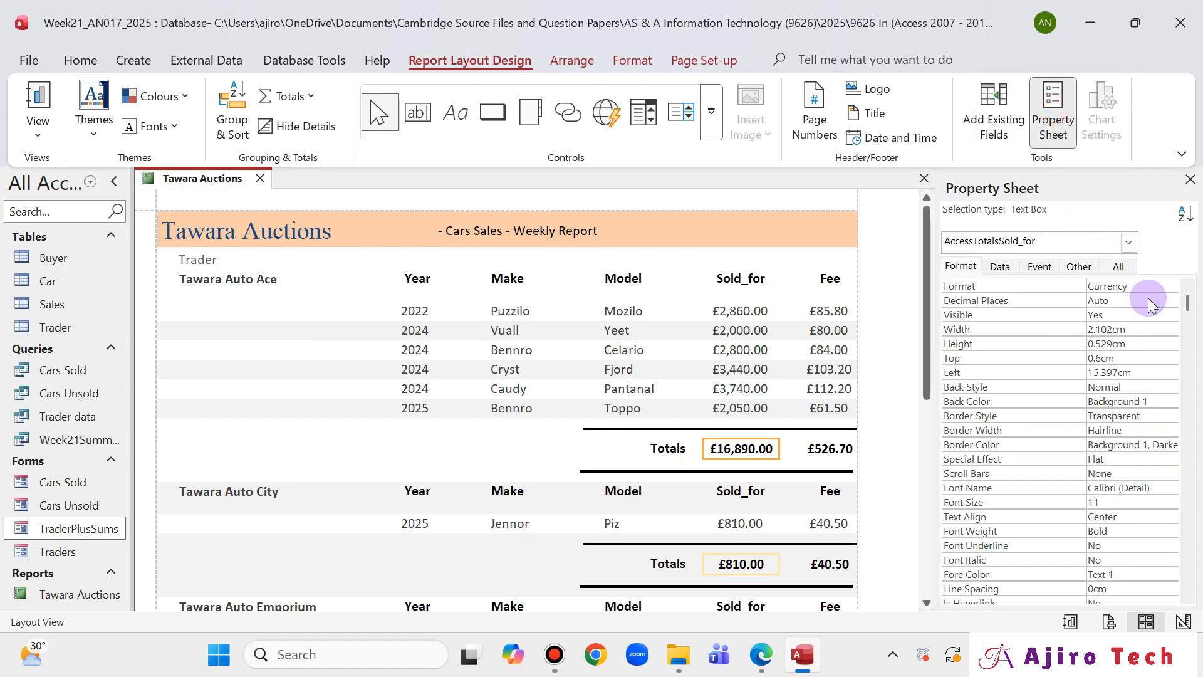
left_click(1169, 300)
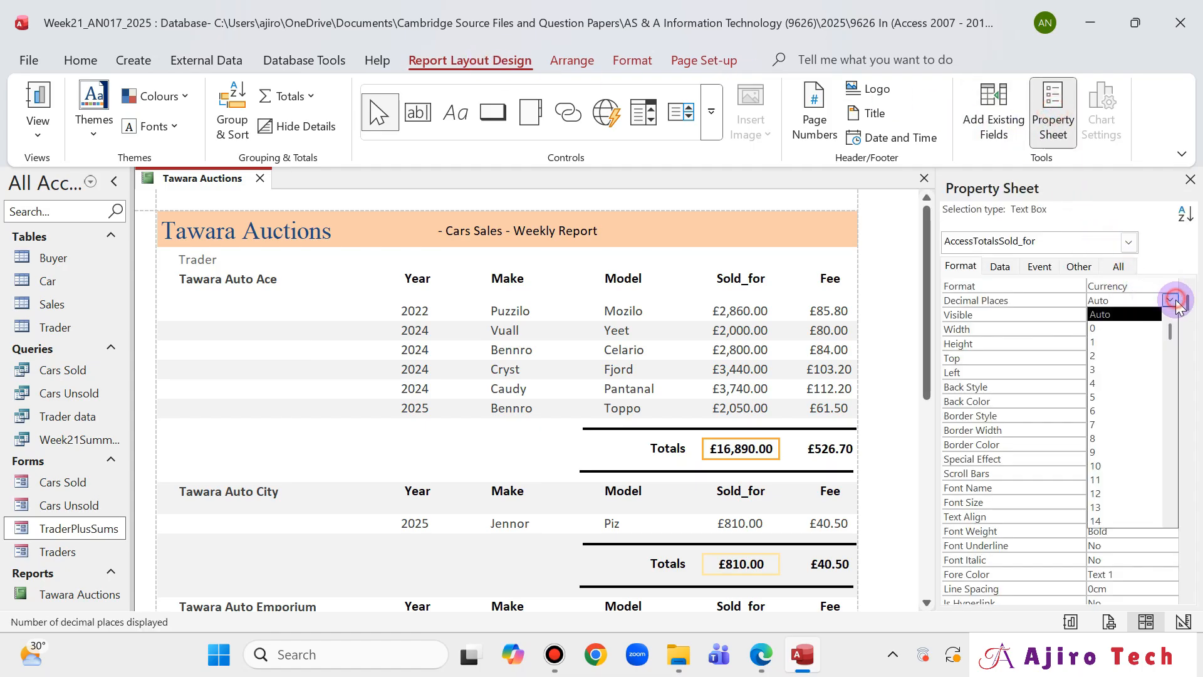
left_click(1101, 329)
- Set the Decimal Places of the Fee total to 0 and close the property sheet
left_click(829, 448)
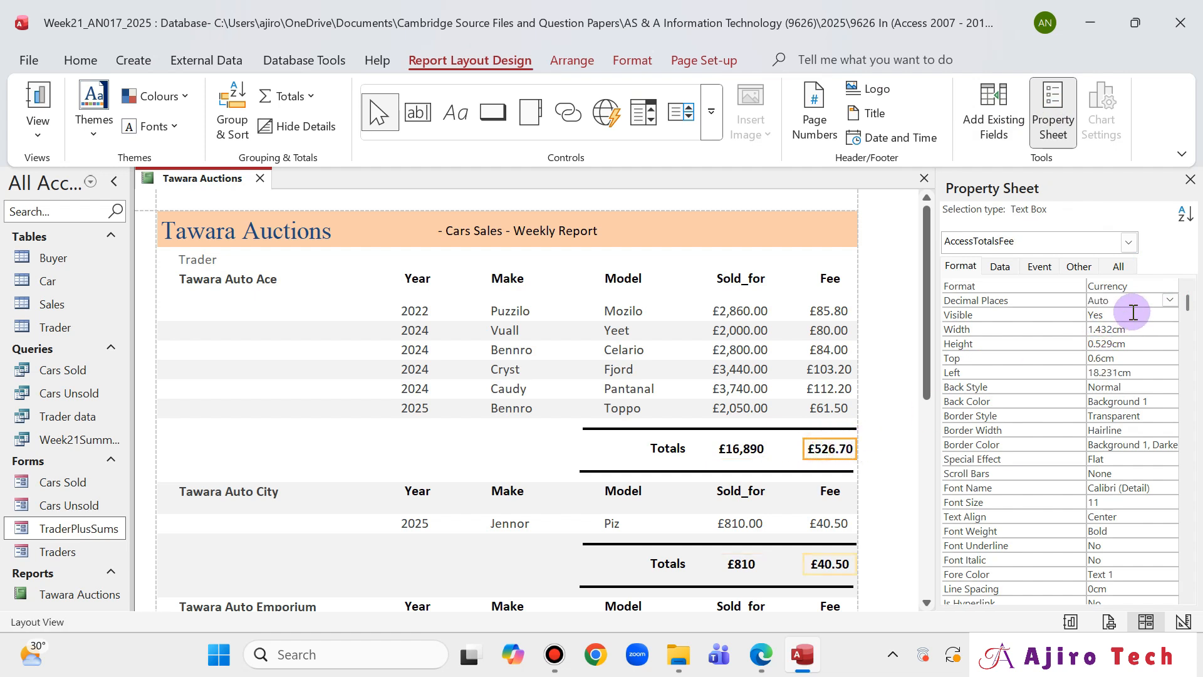
left_click(1169, 300)
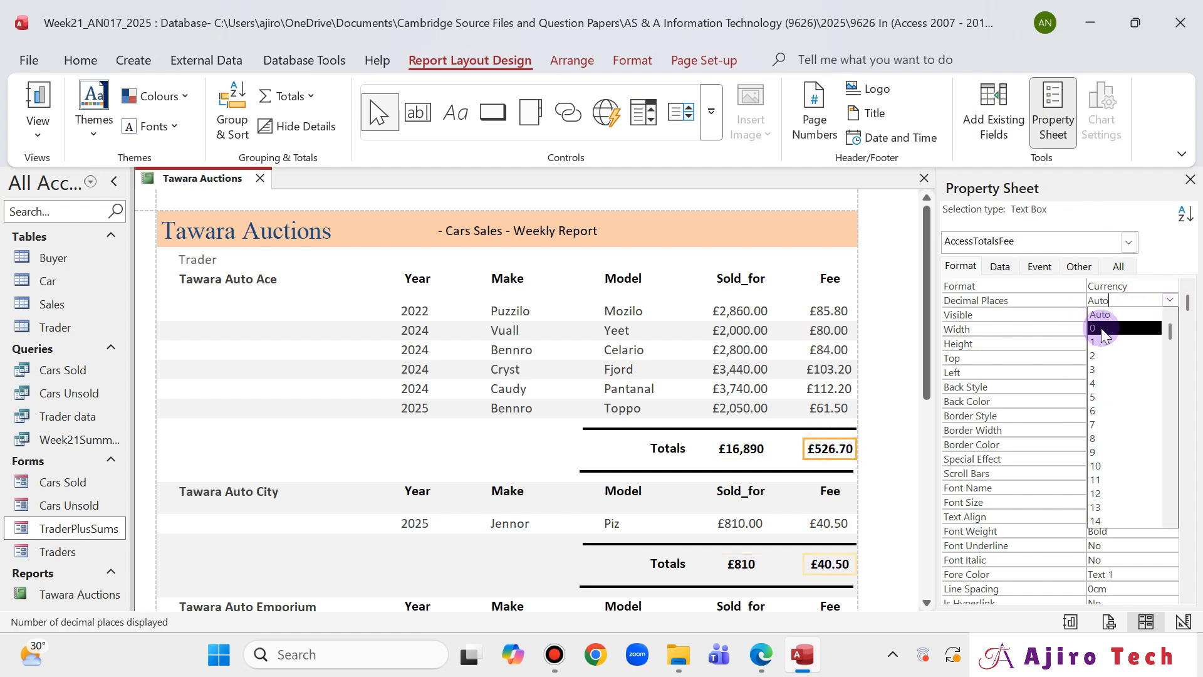
left_click(1101, 329)
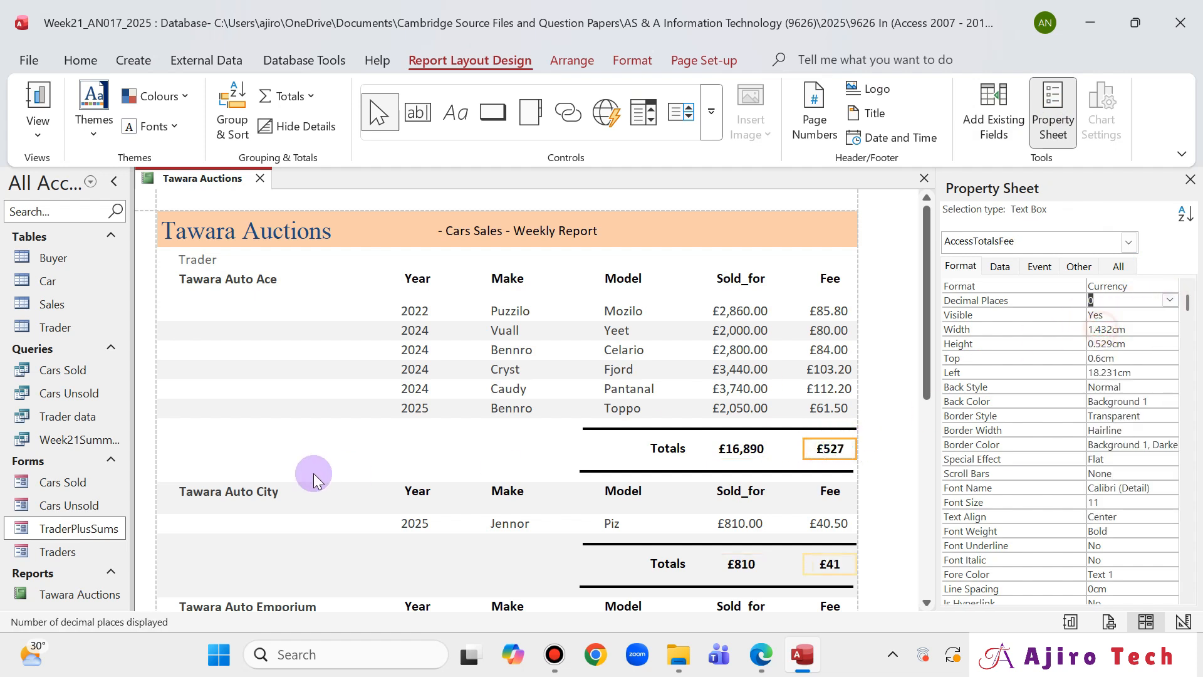
left_click(1190, 180)
- Compare the totals row and its lines in the report with the sample report in the PDF
left_click(760, 654)
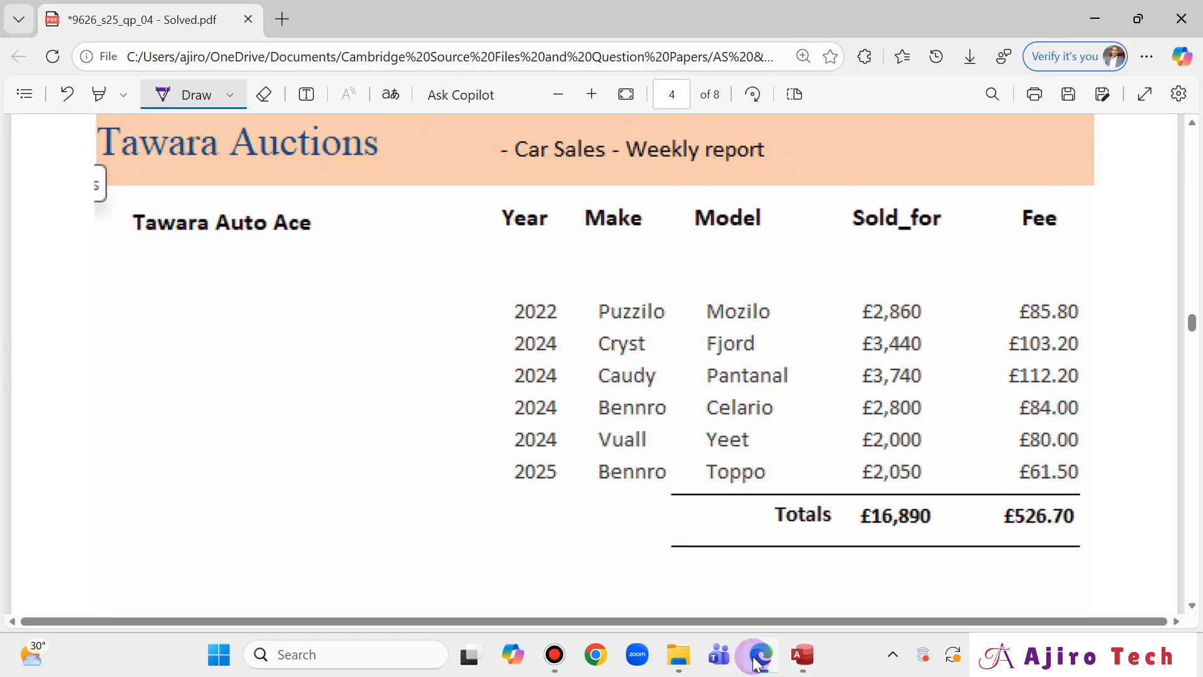
left_click(757, 658)
left_click(757, 658)
left_click(757, 659)
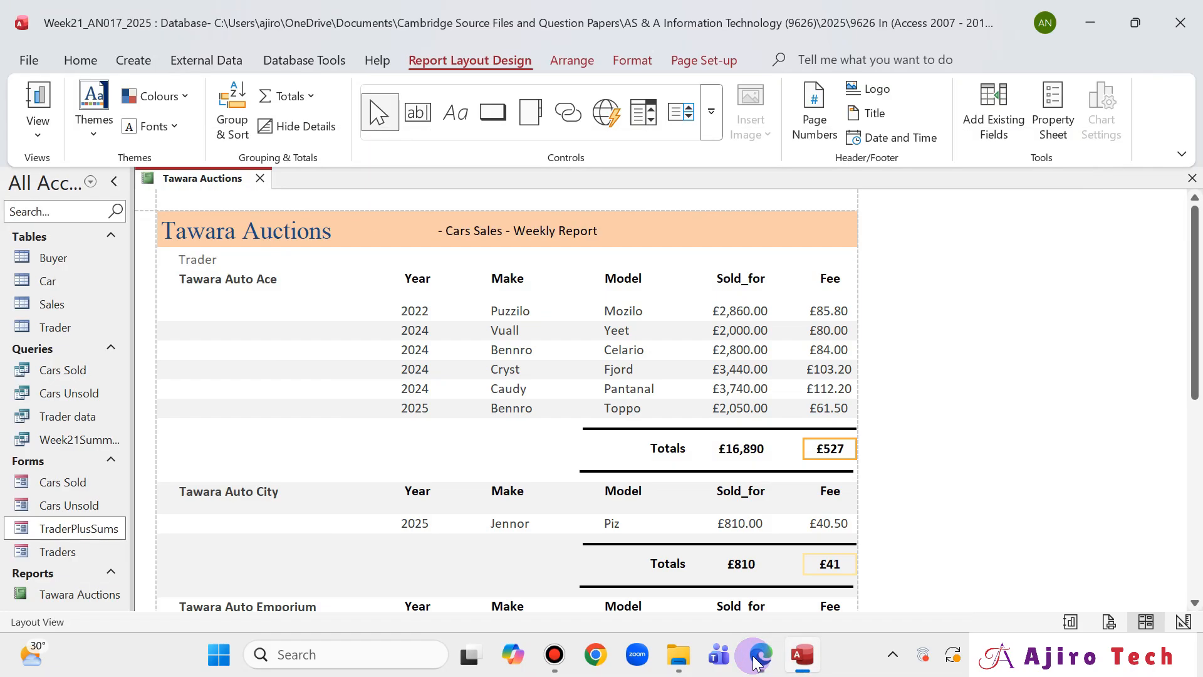
left_click(757, 659)
left_click(757, 659)
left_click(757, 659)
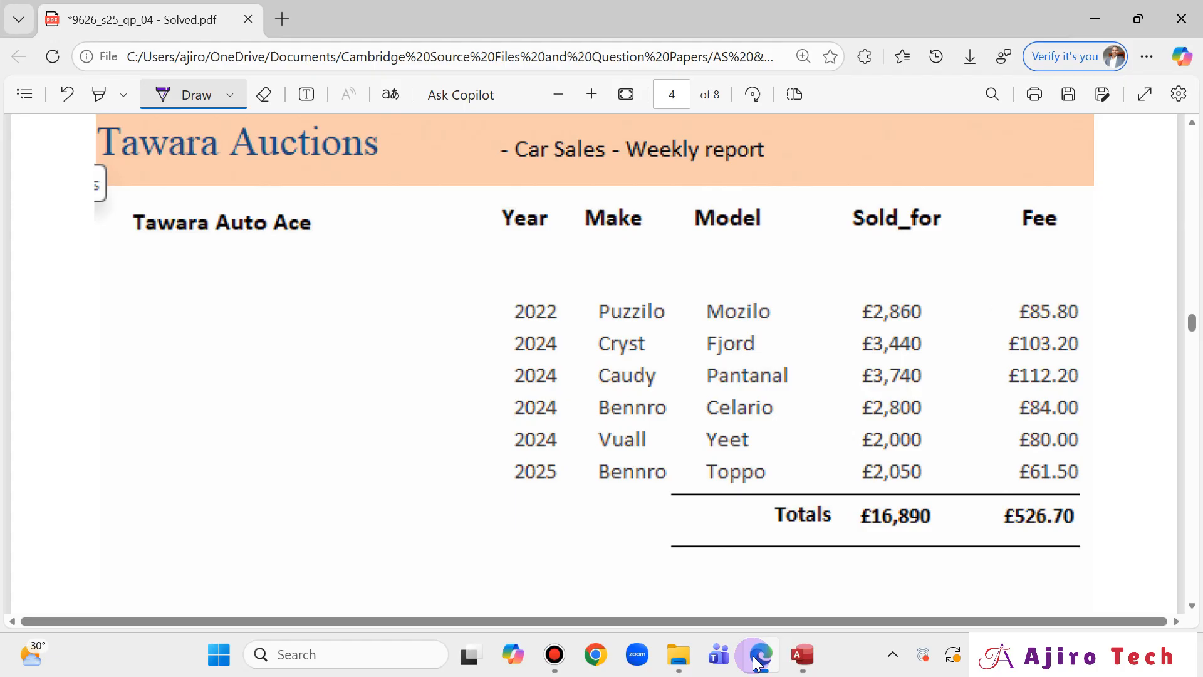
left_click(757, 660)
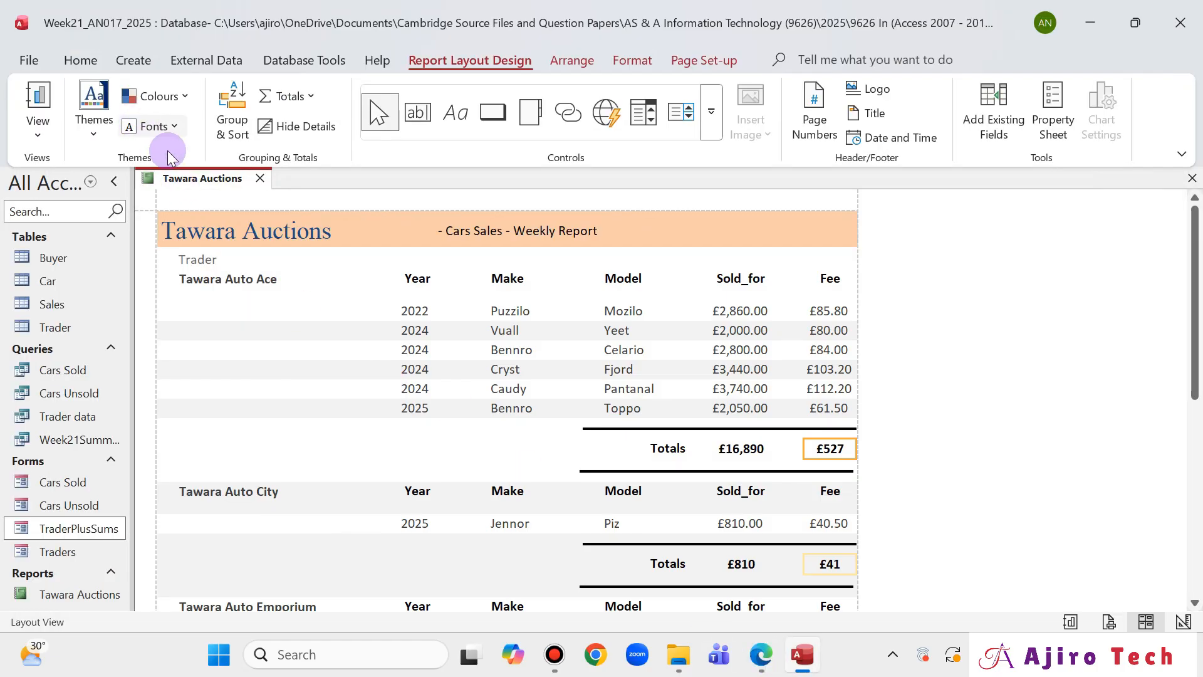
- Switch the report to Design View and reduce the line thickness of the upper line in the Trader Footer to match the sample report
right_click(185, 178)
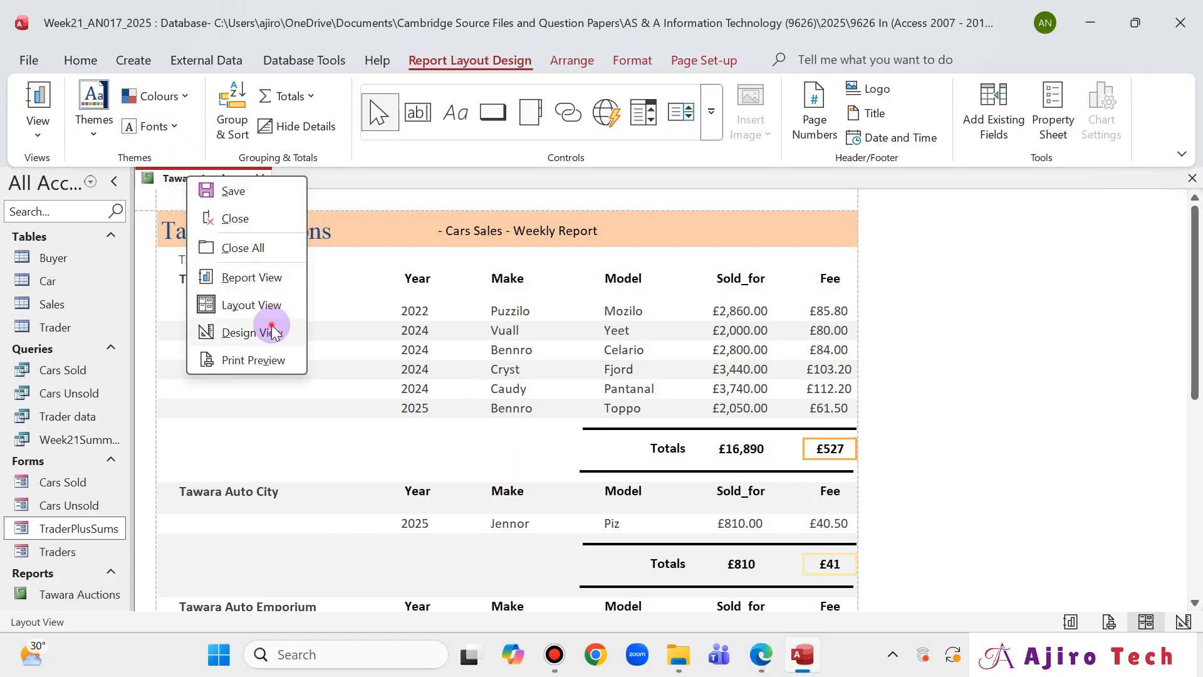
left_click(266, 329)
left_click(795, 411)
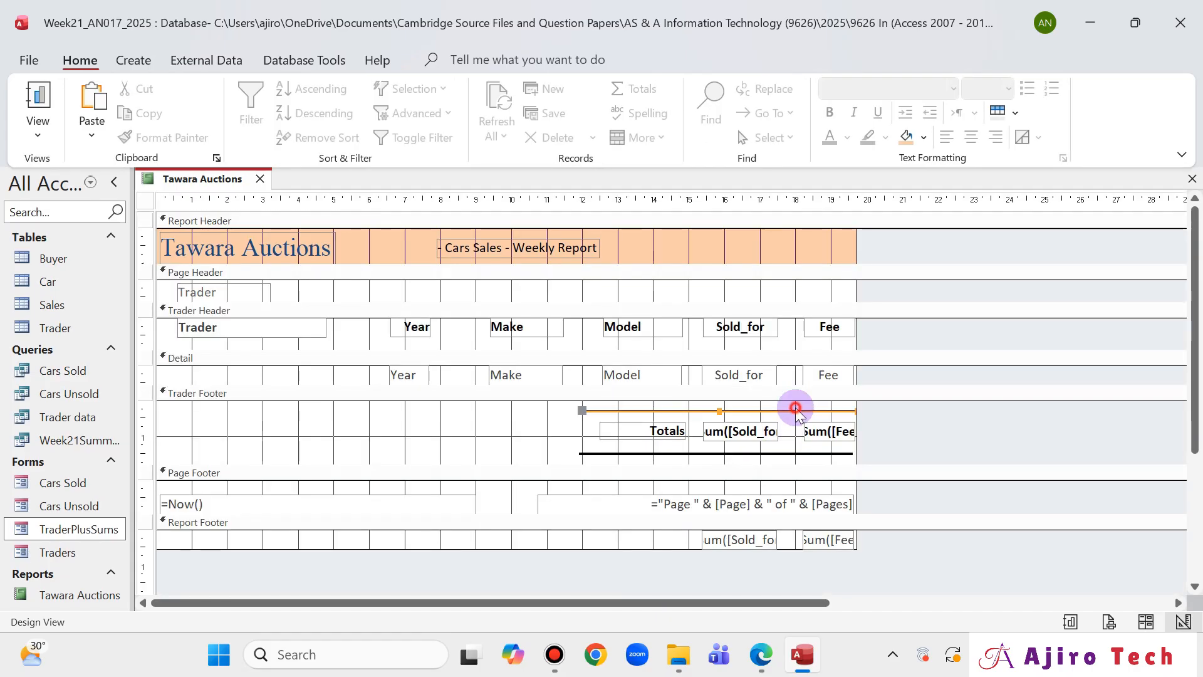
left_click(572, 60)
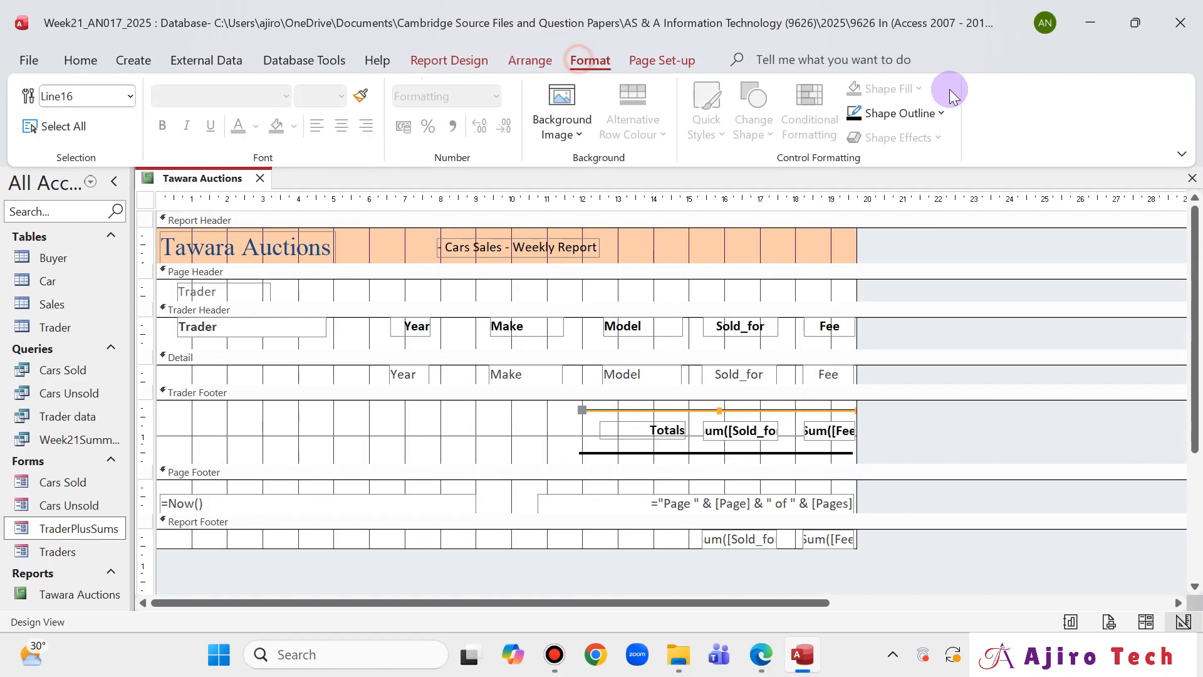
left_click(947, 113)
mouse_move(1036, 582)
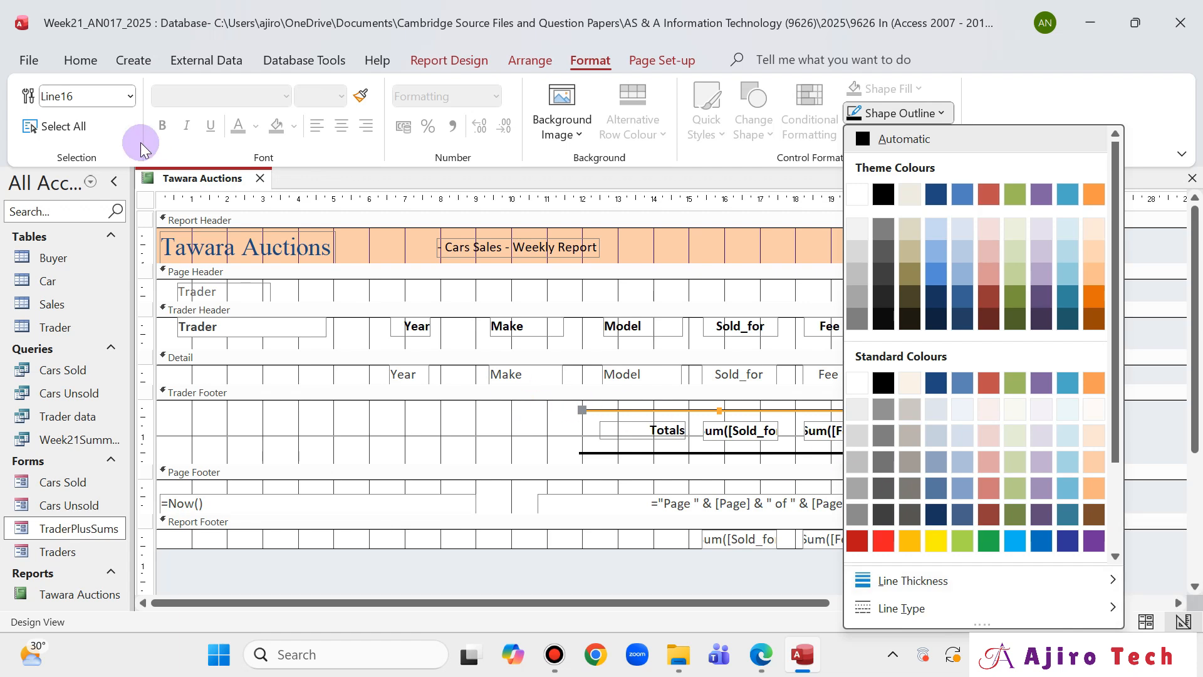
left_click(761, 651)
left_click(763, 653)
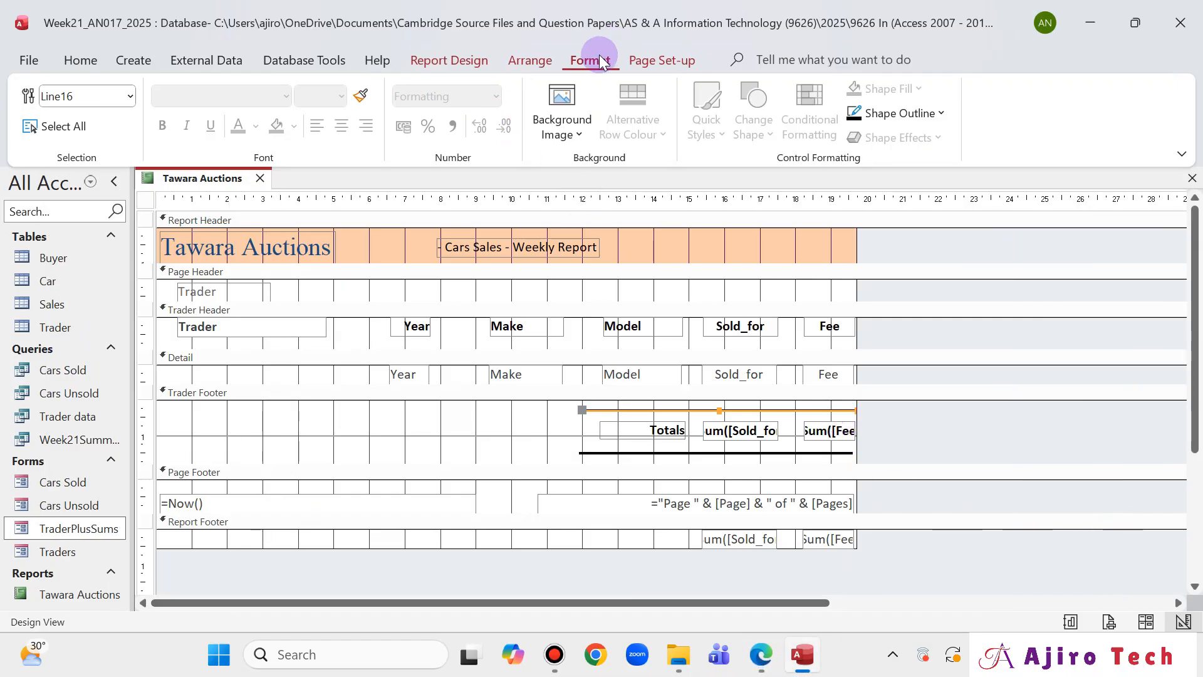
left_click(940, 113)
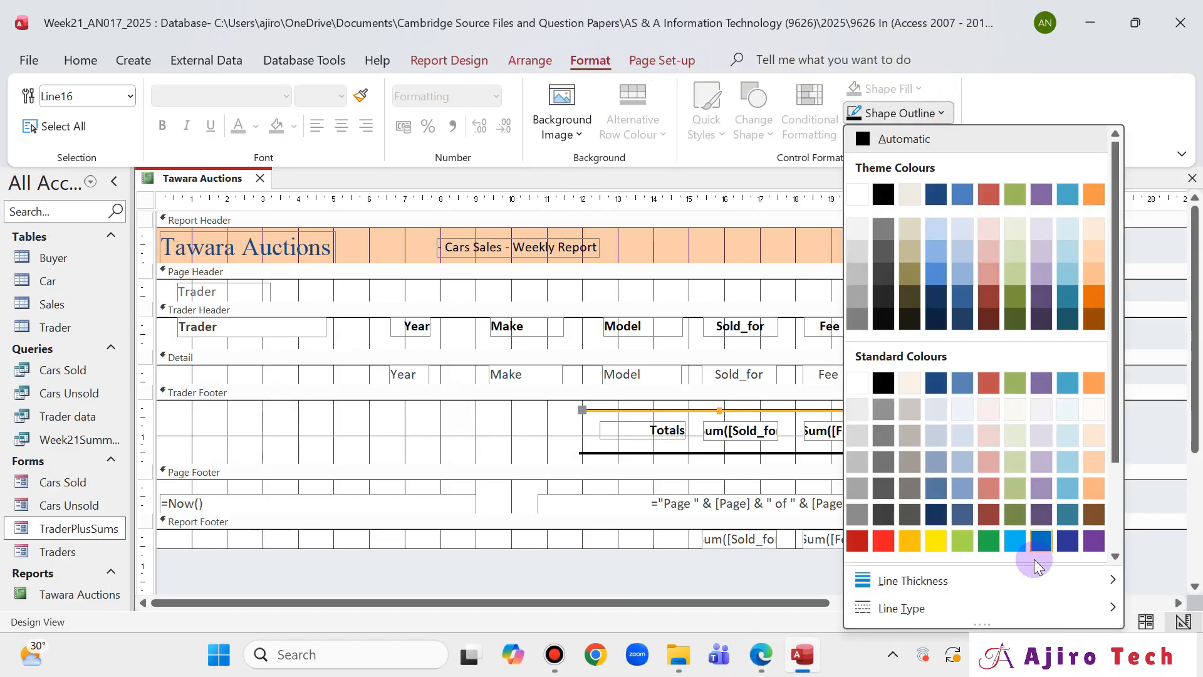
mouse_move(1091, 580)
left_click(1166, 543)
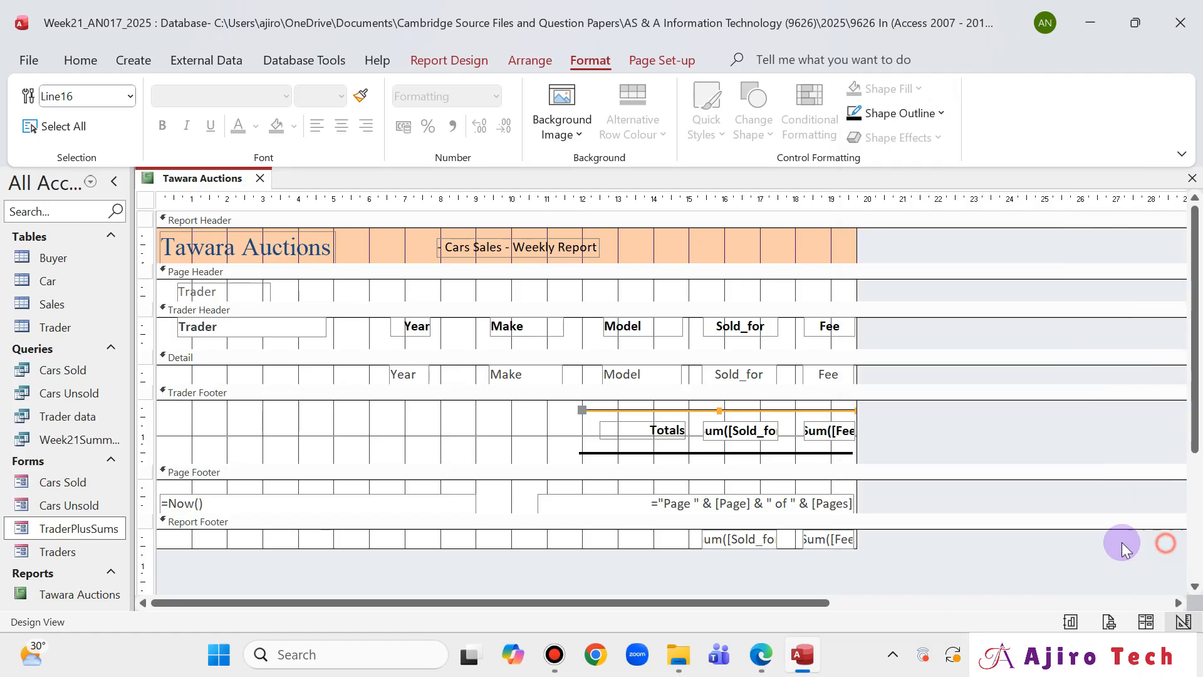
- Line up the lower Trader Footer line with the upper one and reduce its line thickness to match
left_click(826, 452)
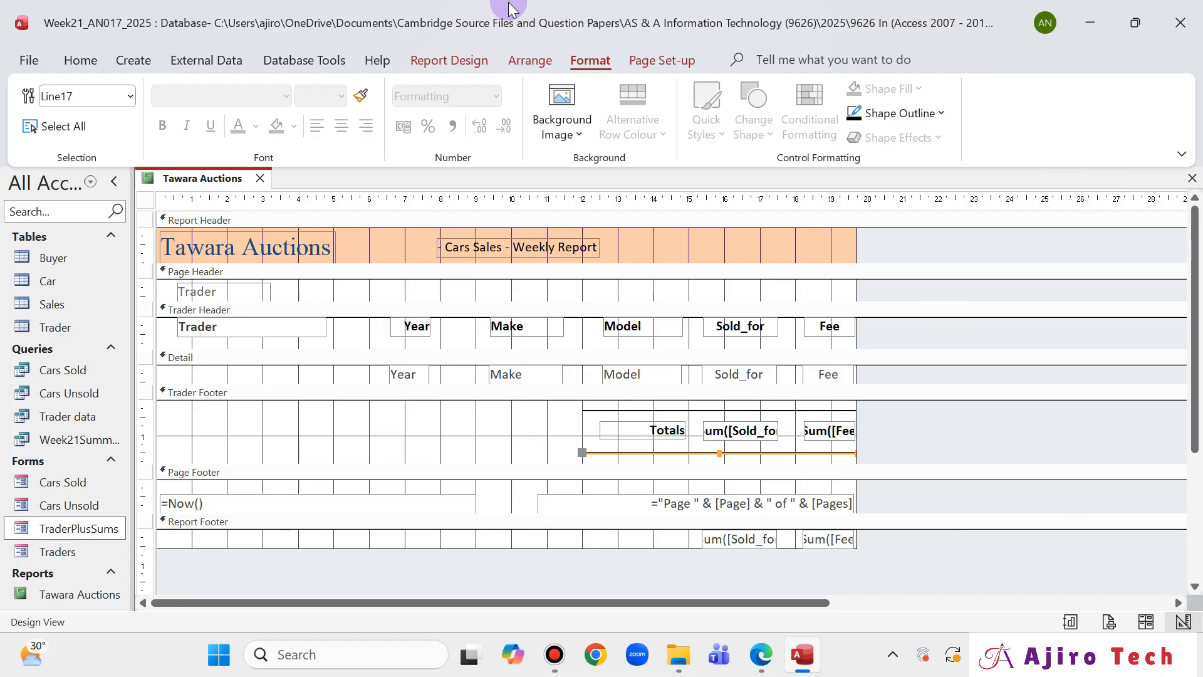
left_click(945, 114)
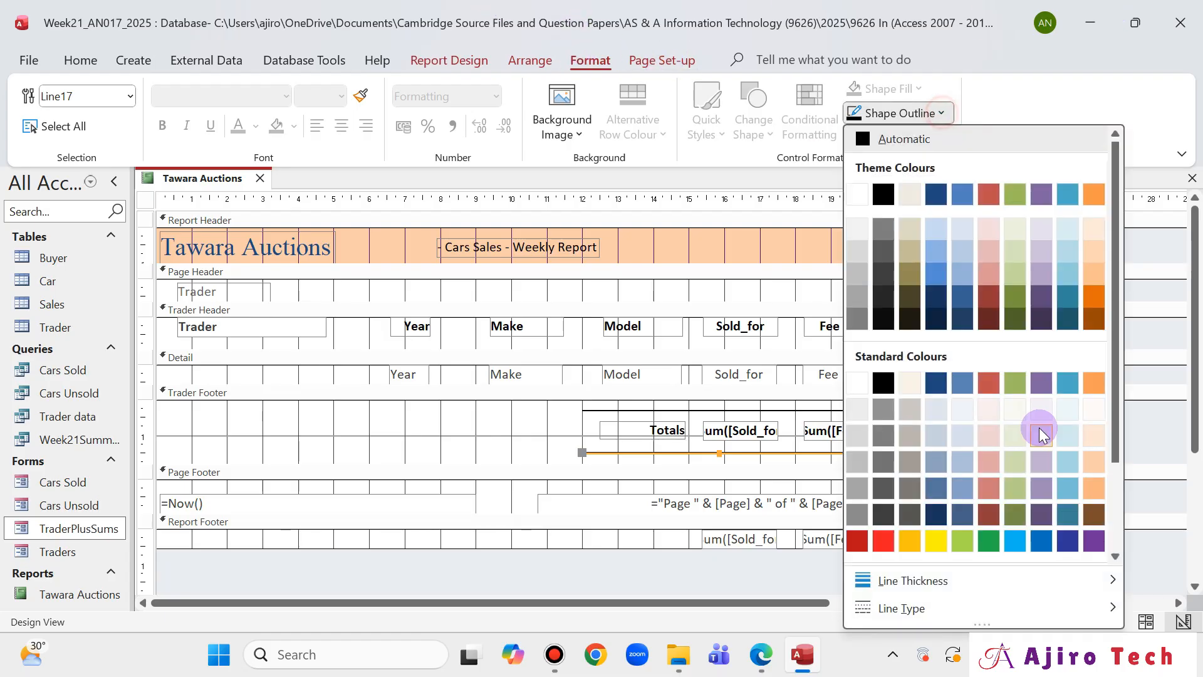
mouse_move(1067, 591)
left_click(1150, 561)
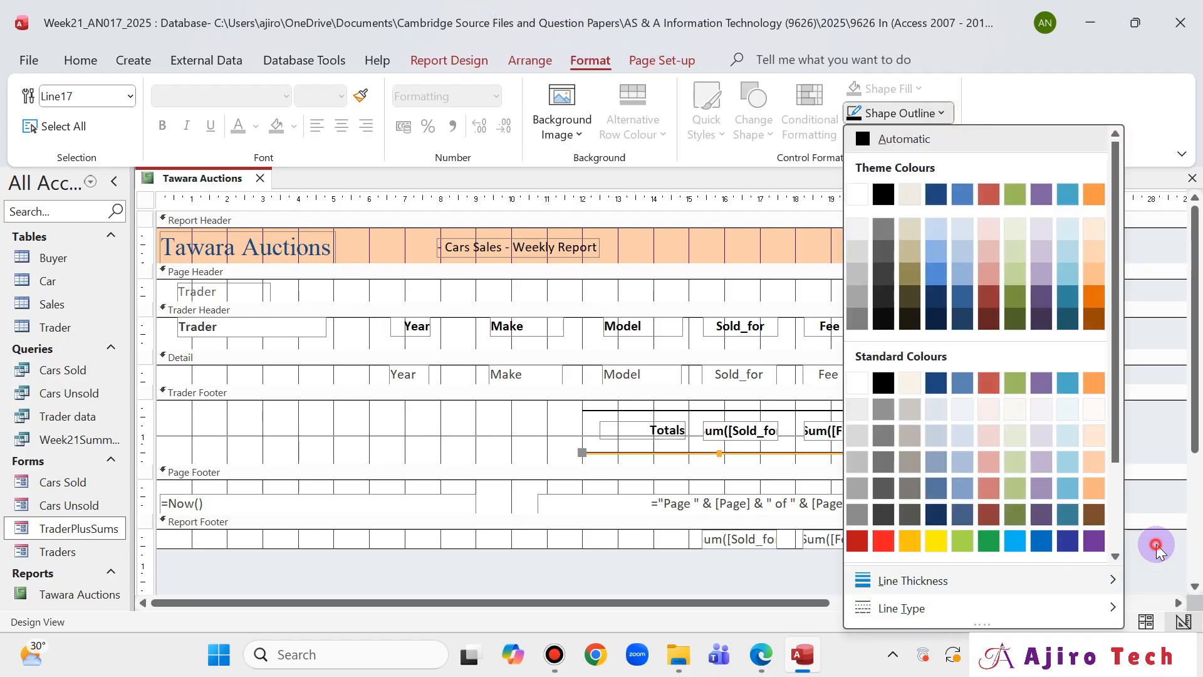
- Show the report in Layout View and compare its totals rows, lines and spacing with the sample report in the PDF
right_click(207, 180)
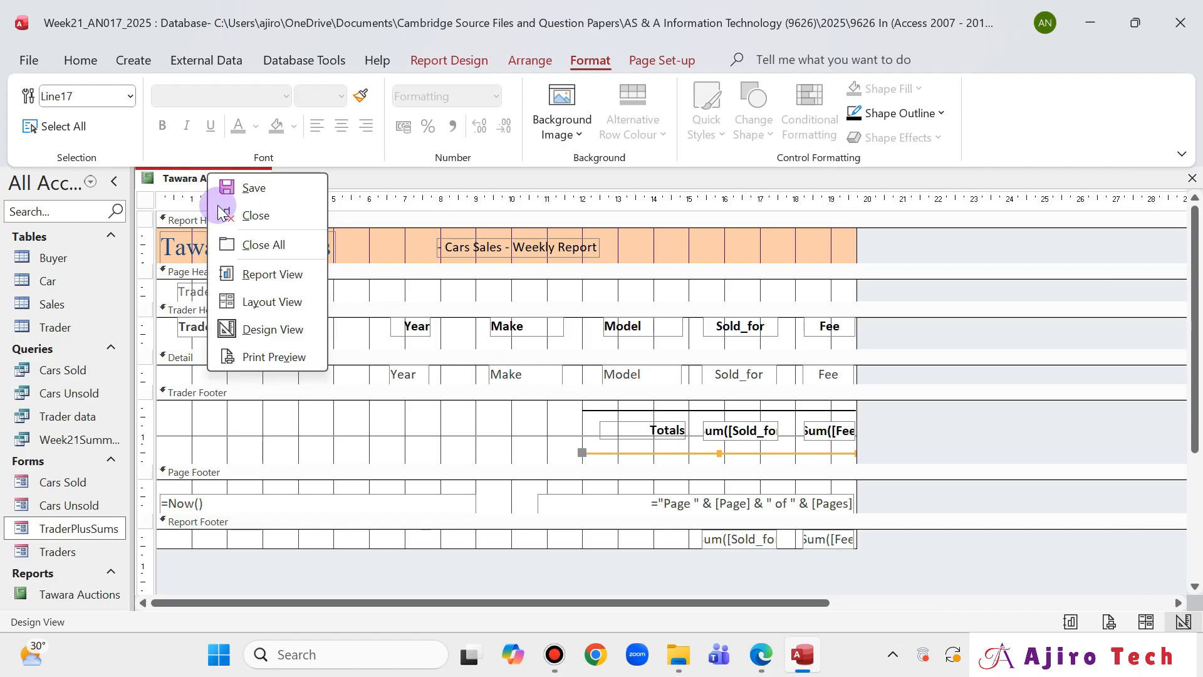
left_click(268, 297)
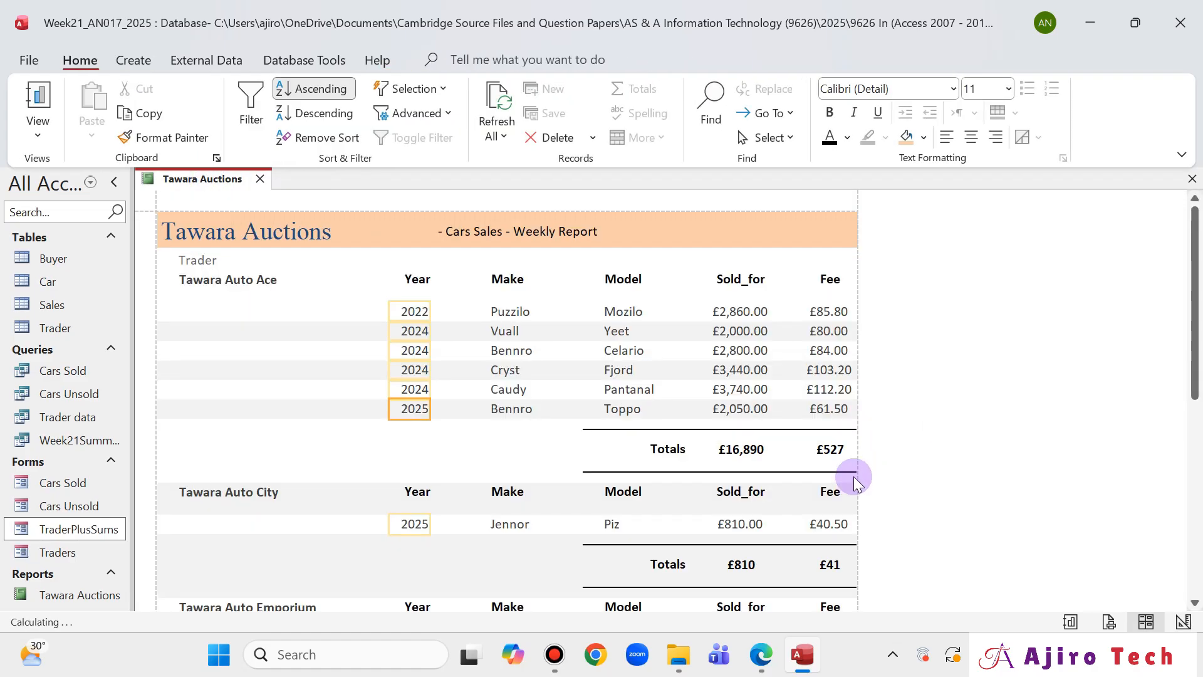
left_click(760, 655)
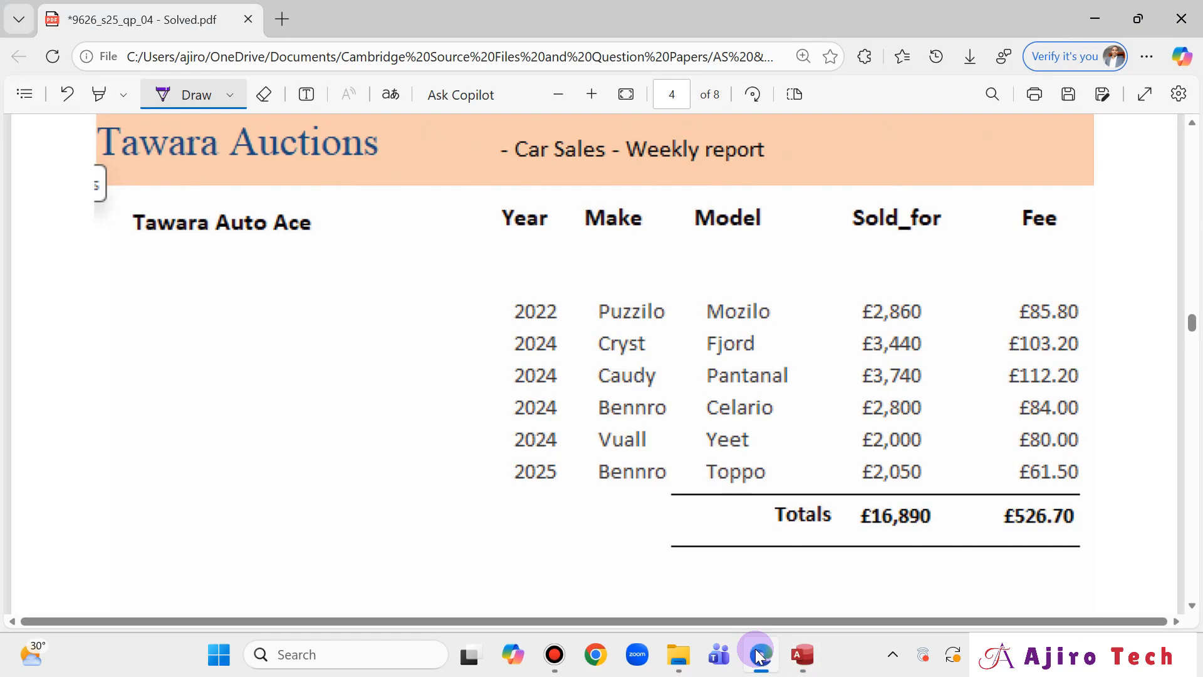
left_click(761, 654)
left_click(762, 654)
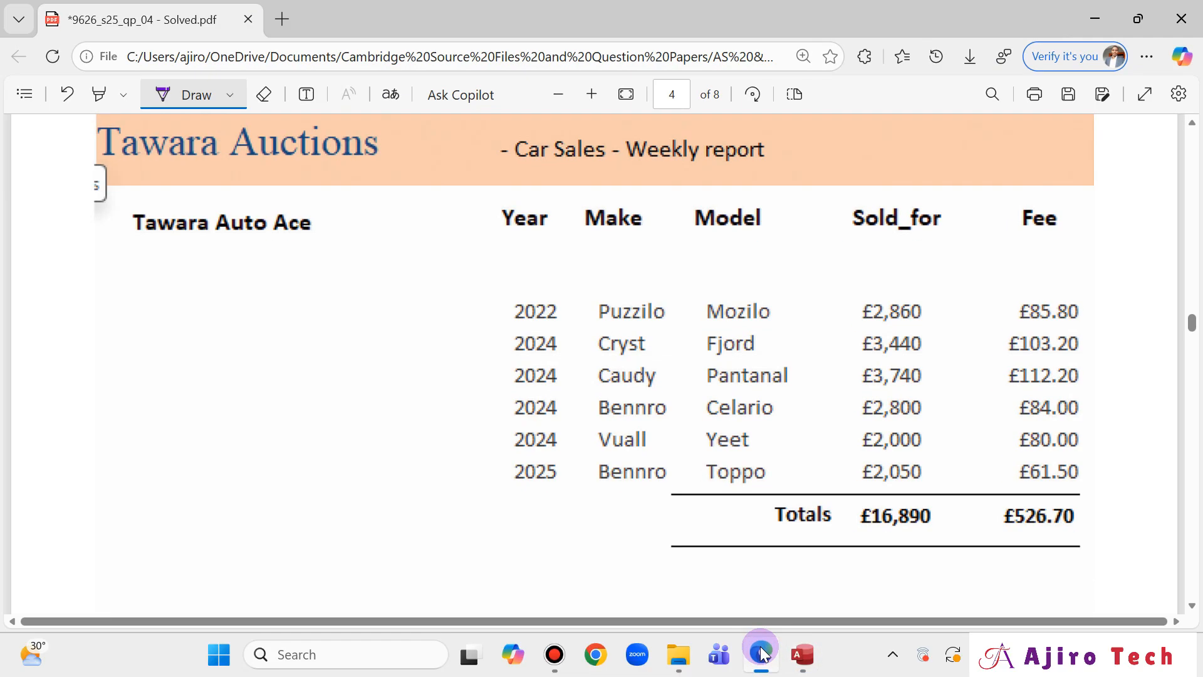
left_click(761, 654)
left_click(761, 654)
left_click(762, 654)
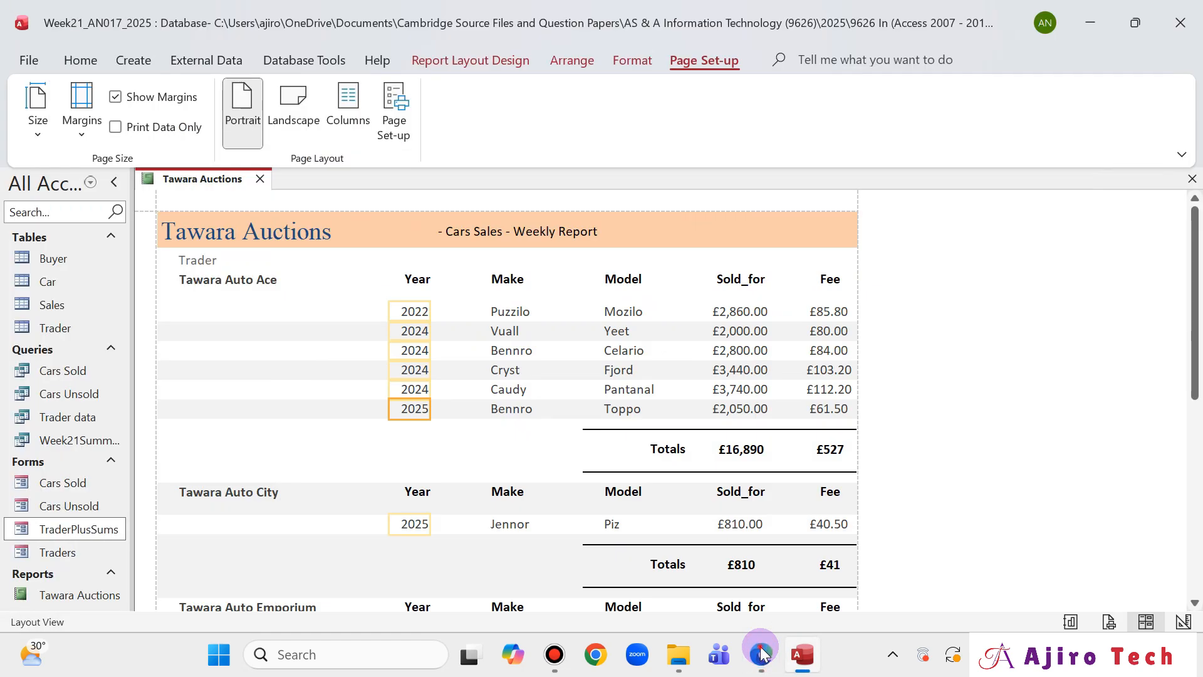
left_click(761, 654)
scroll(887, 327, "down", 1)
scroll(892, 329, "up", 2)
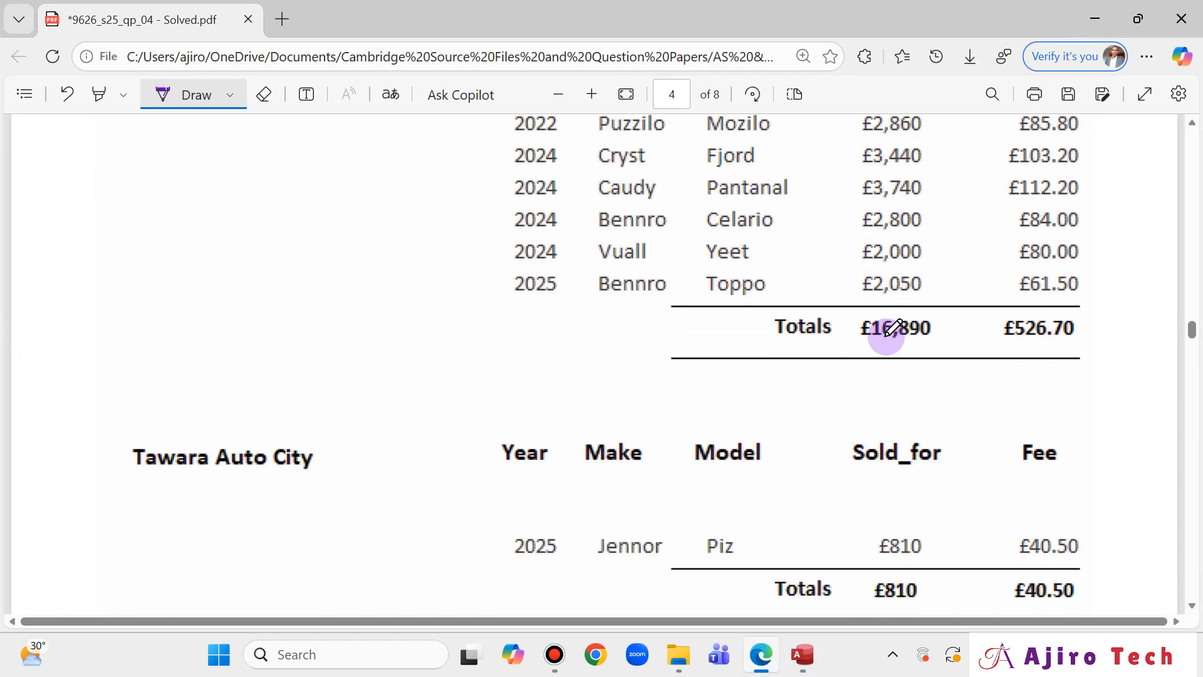
scroll(889, 328, "up", 1)
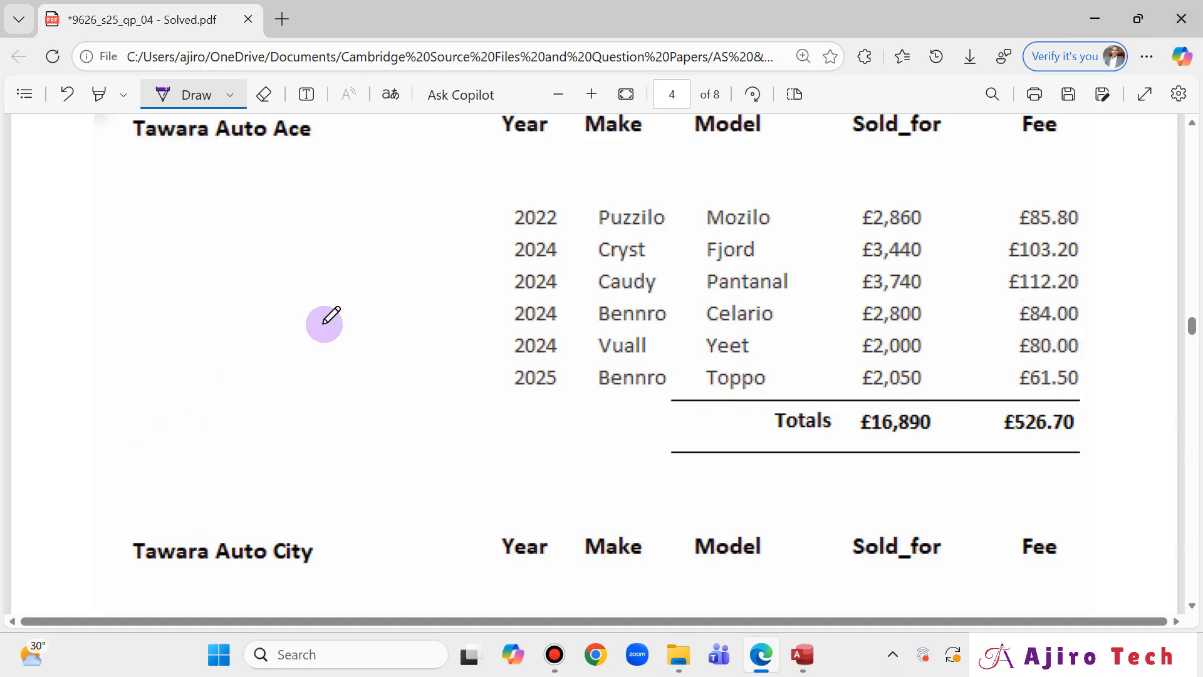
left_click(763, 654)
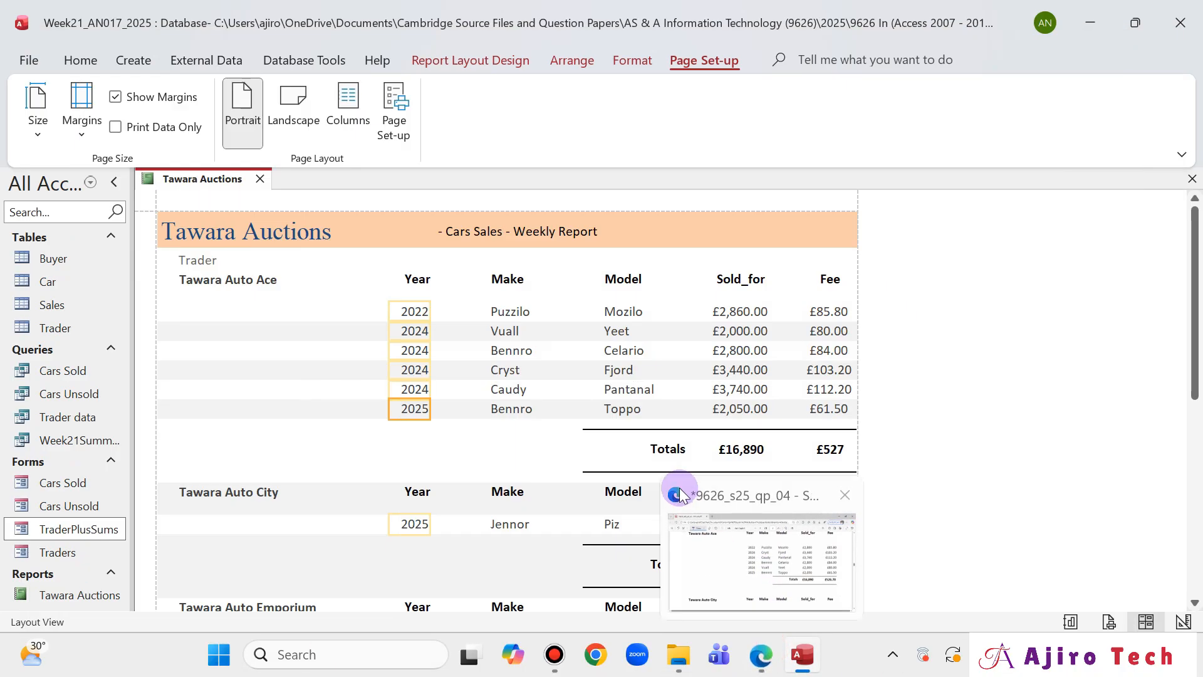
left_click(761, 654)
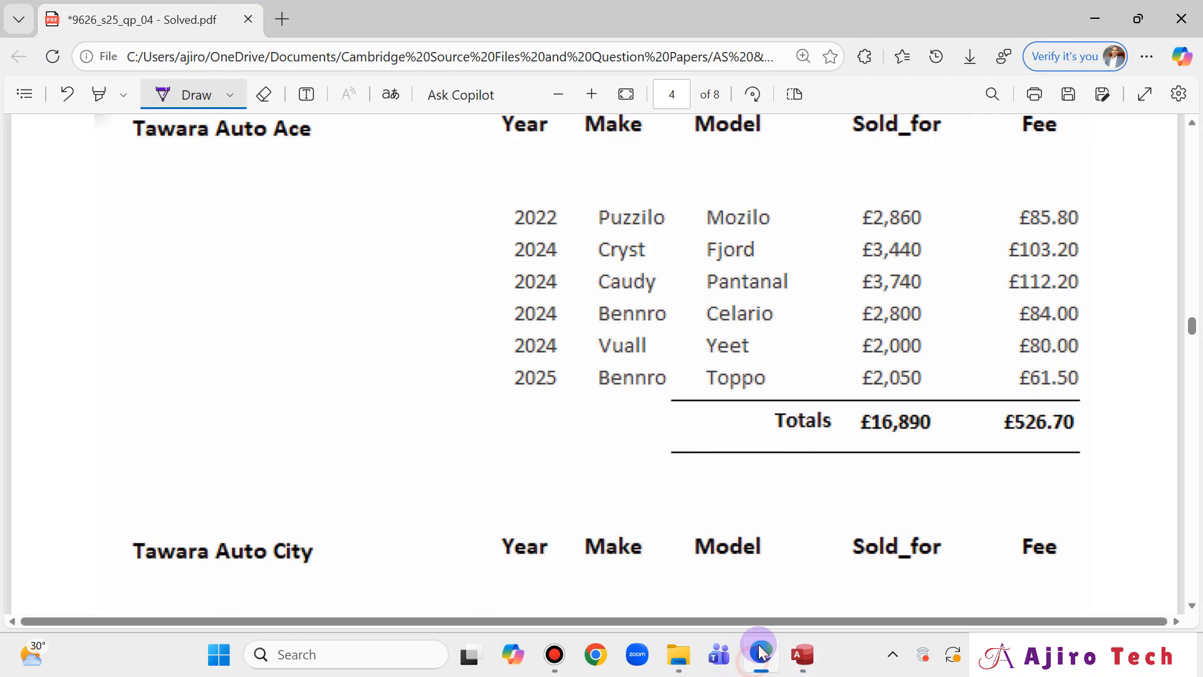
scroll(754, 478, "down", 2)
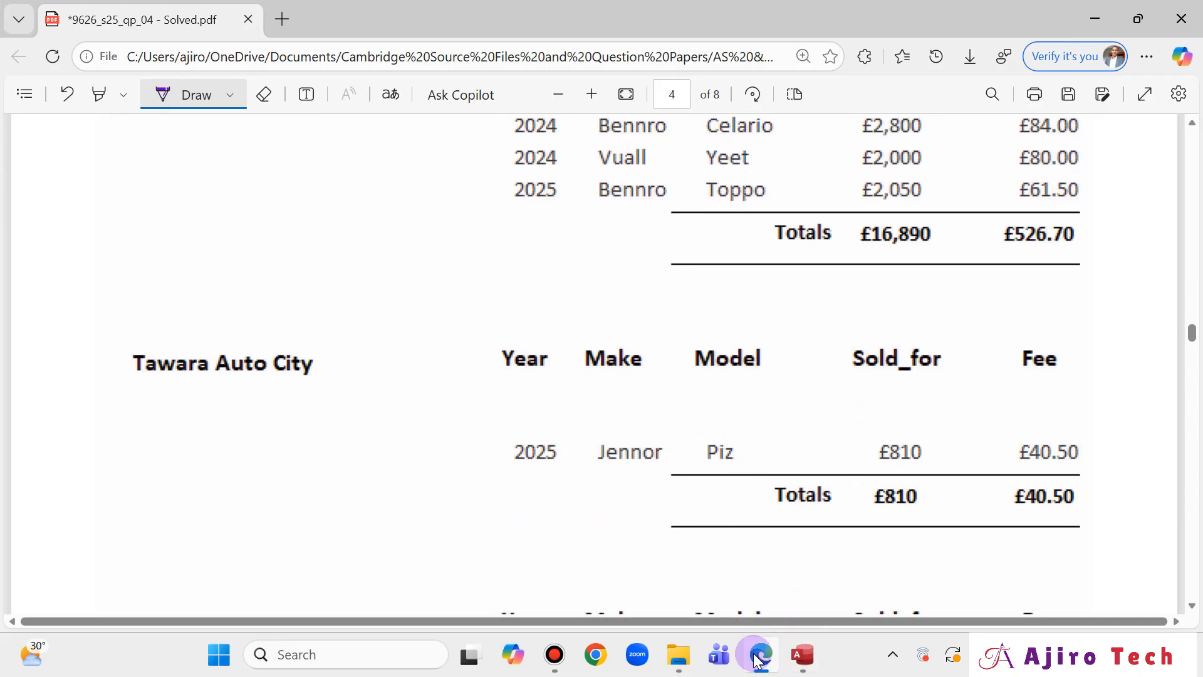
left_click(758, 658)
left_click(769, 664)
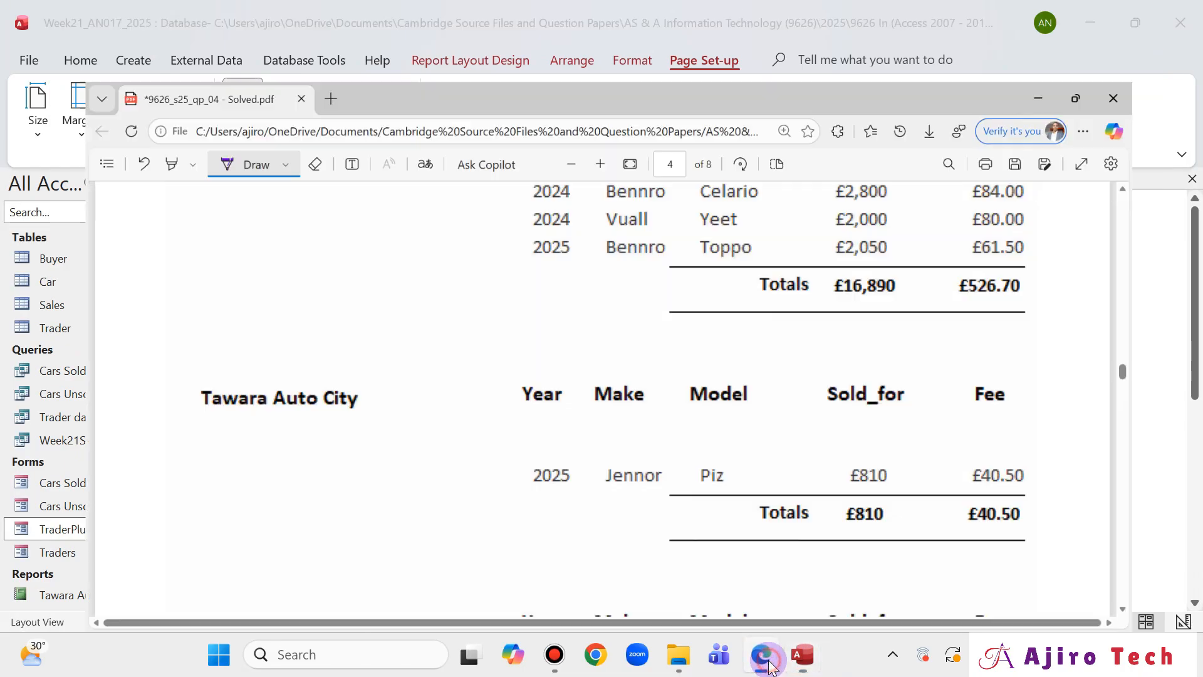
left_click(773, 659)
left_click(774, 656)
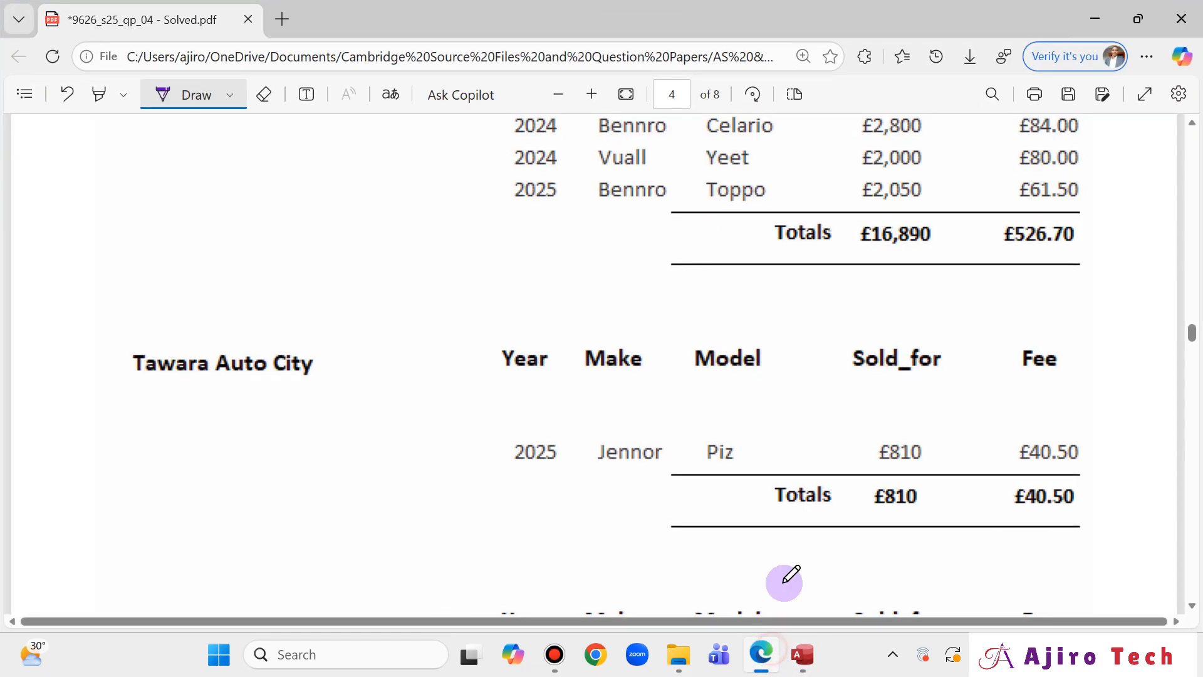
left_click(773, 655)
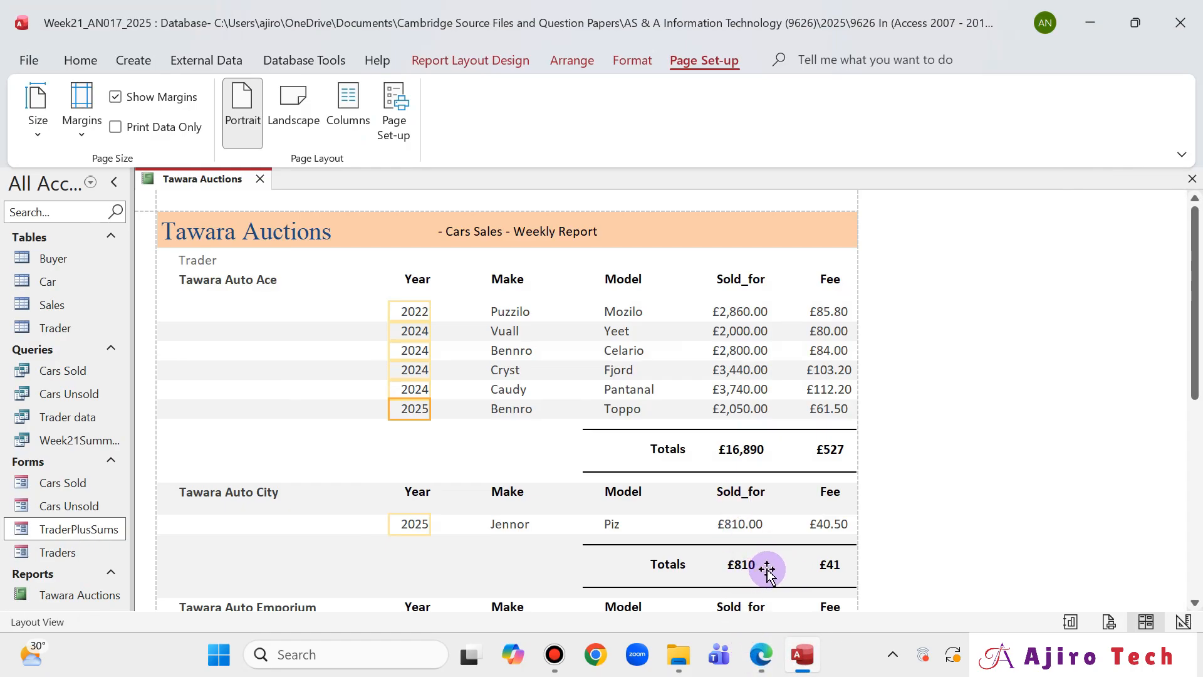
- Return the report to Design View and slightly reduce the height of the Trader Footer
right_click(199, 184)
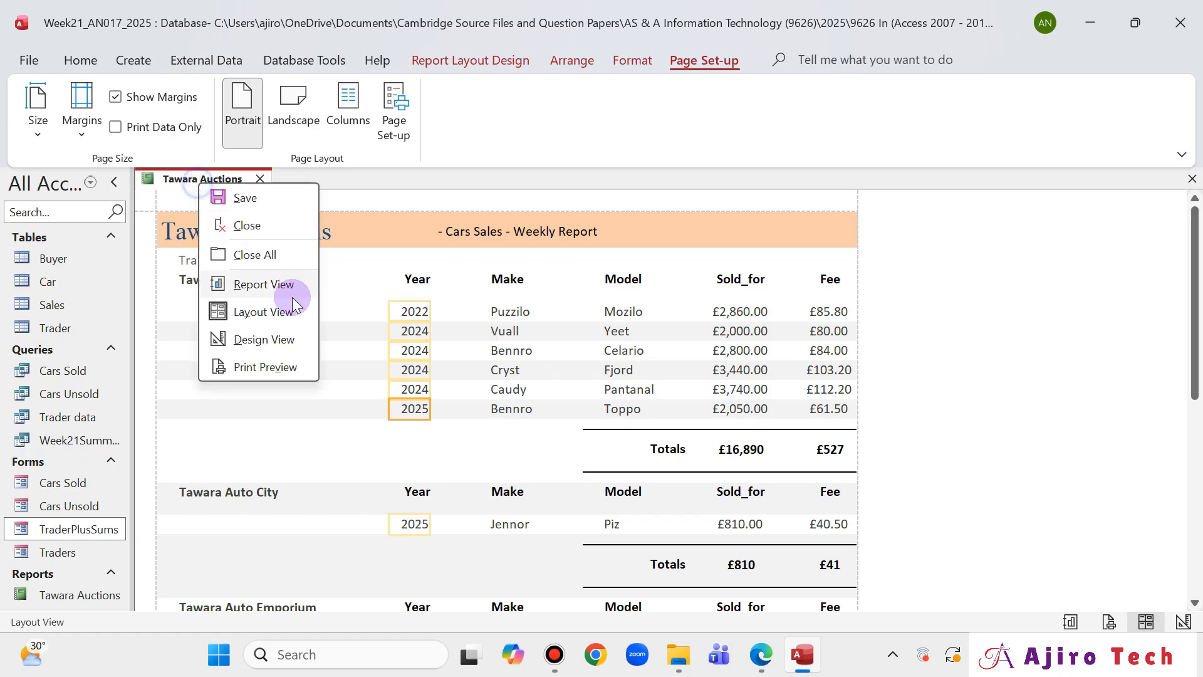
left_click(280, 340)
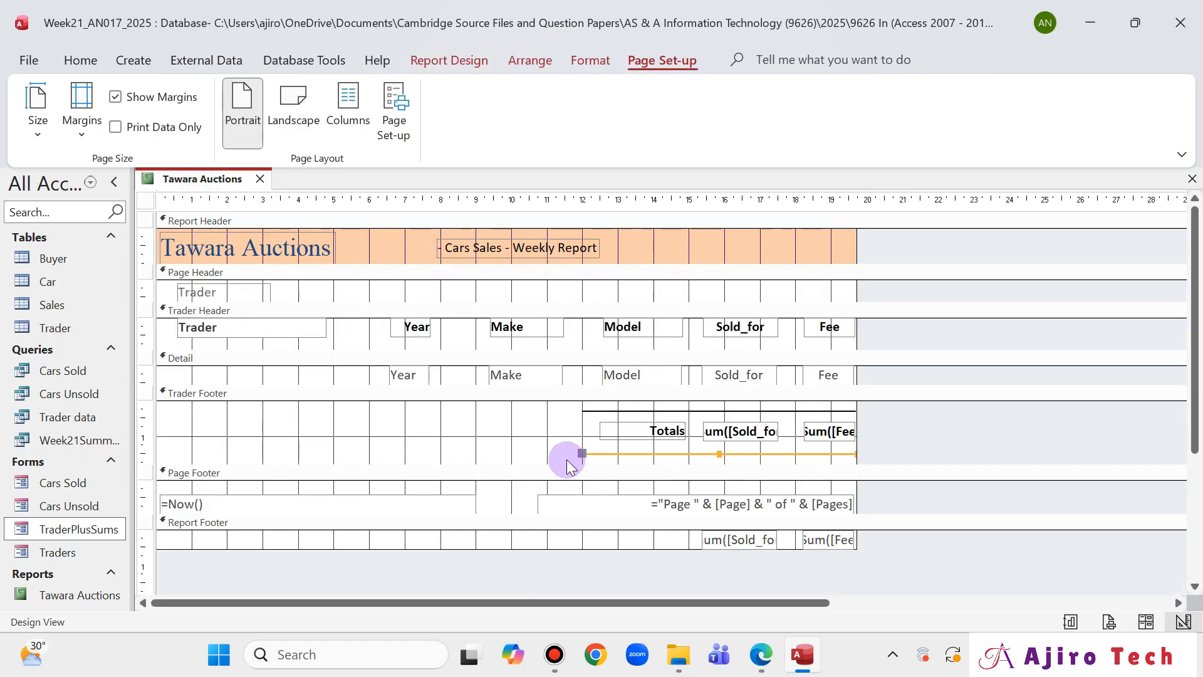
left_click(555, 461)
left_click_drag(552, 458, 556, 458)
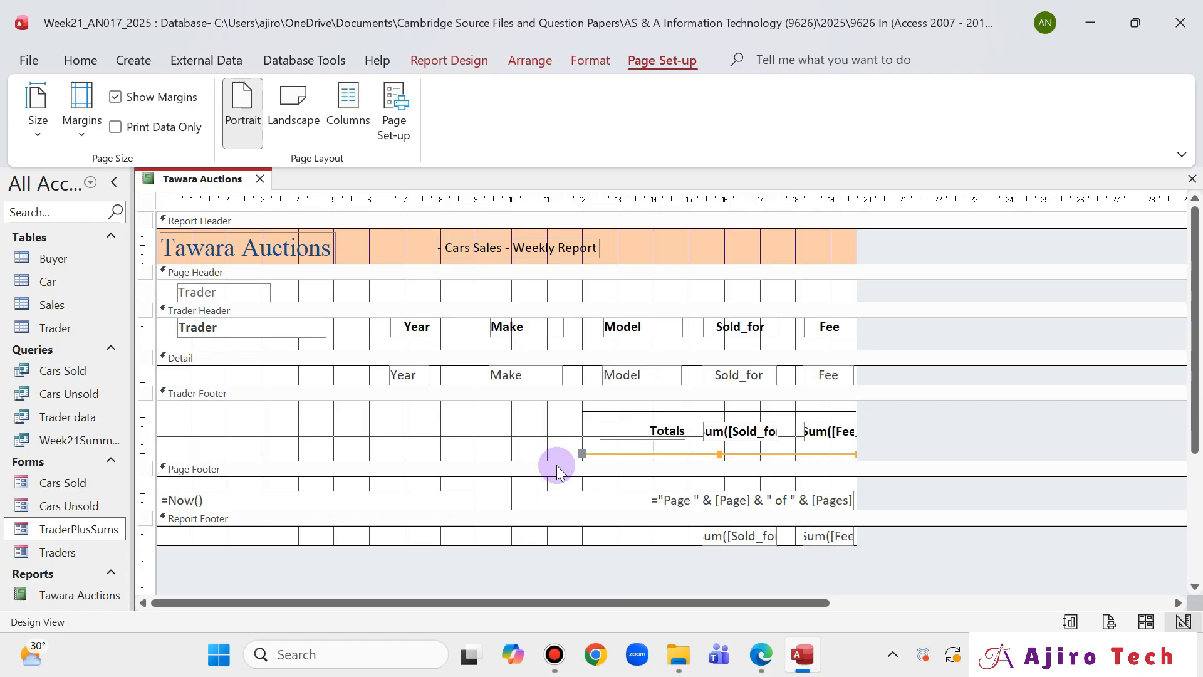
- Move both Trader Footer lines, the Totals label and the Sold_for and Fee totals together slightly upwards by two nudges
left_click(622, 411)
left_click(623, 410)
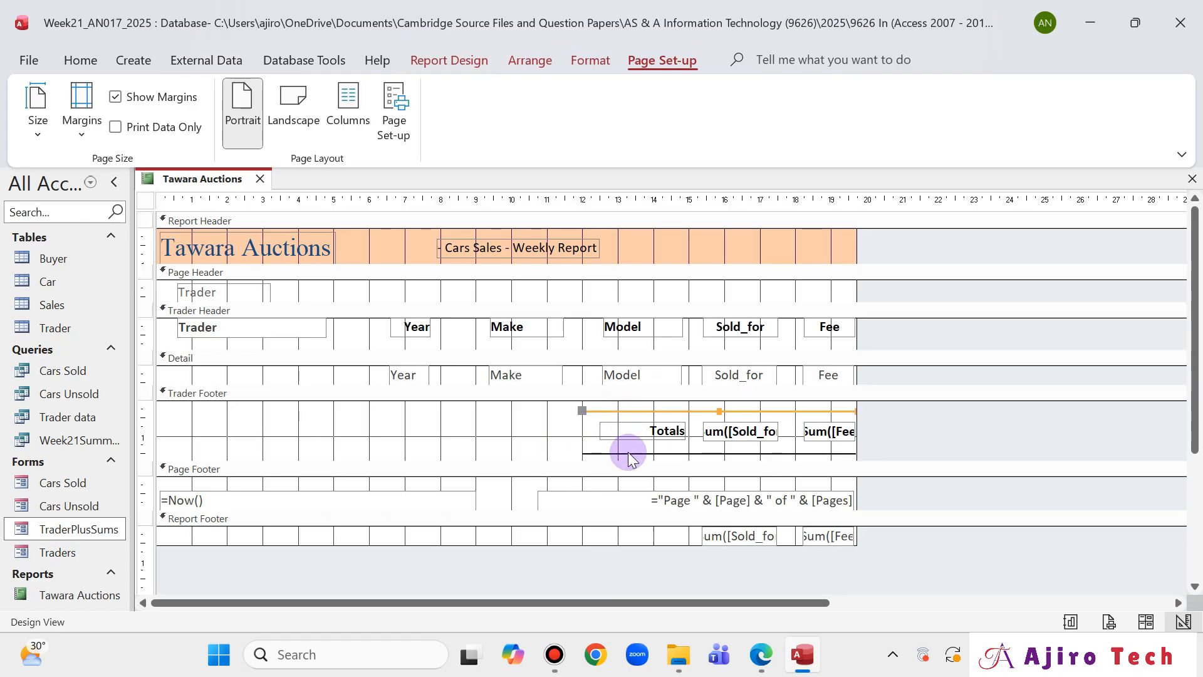
left_click(628, 452, "shift")
left_click(642, 430, "shift")
left_click(721, 431, "shift")
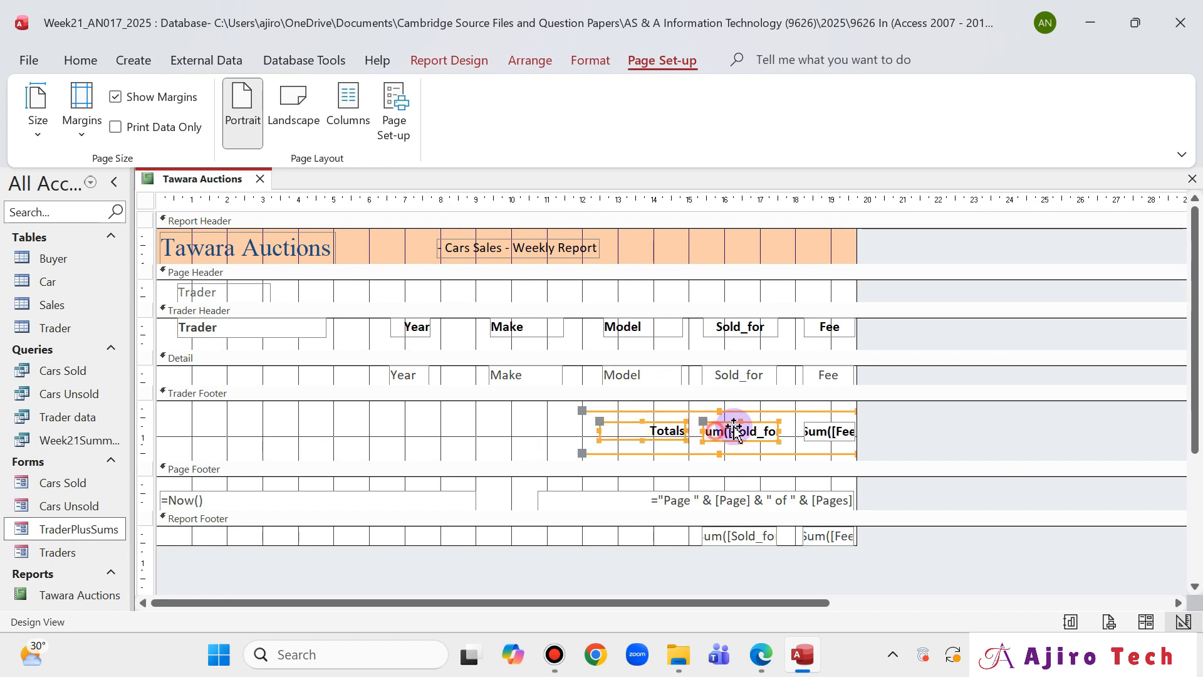
left_click(821, 432, "shift")
key("Up")
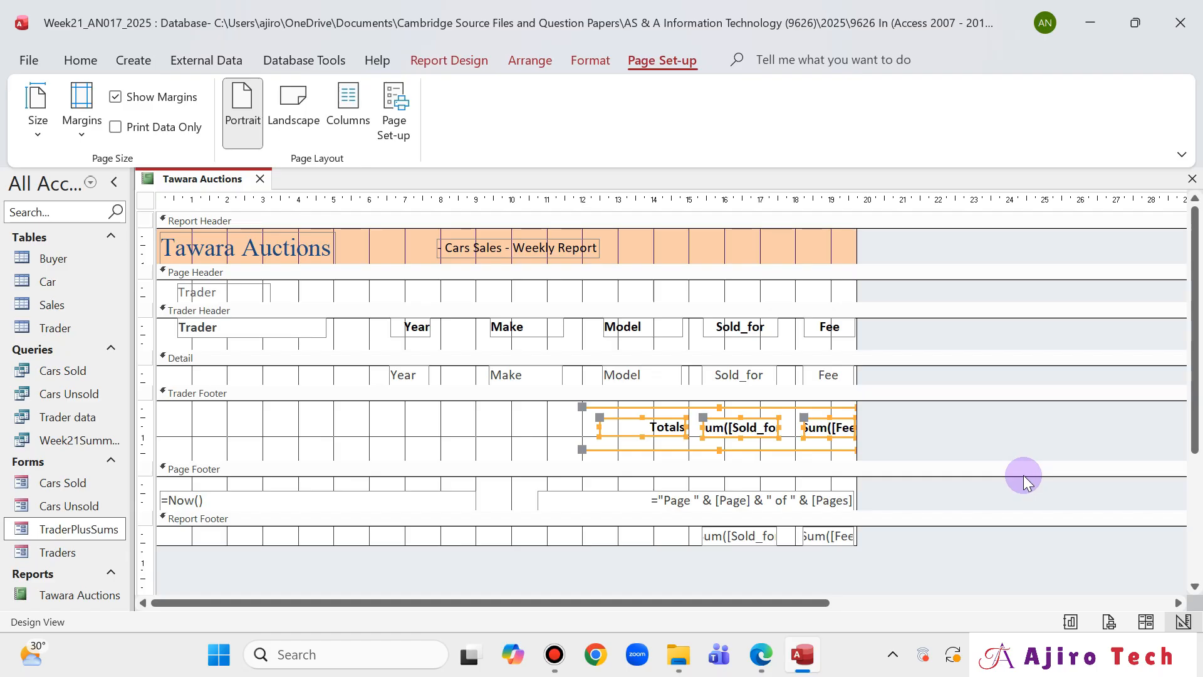
key("Up")
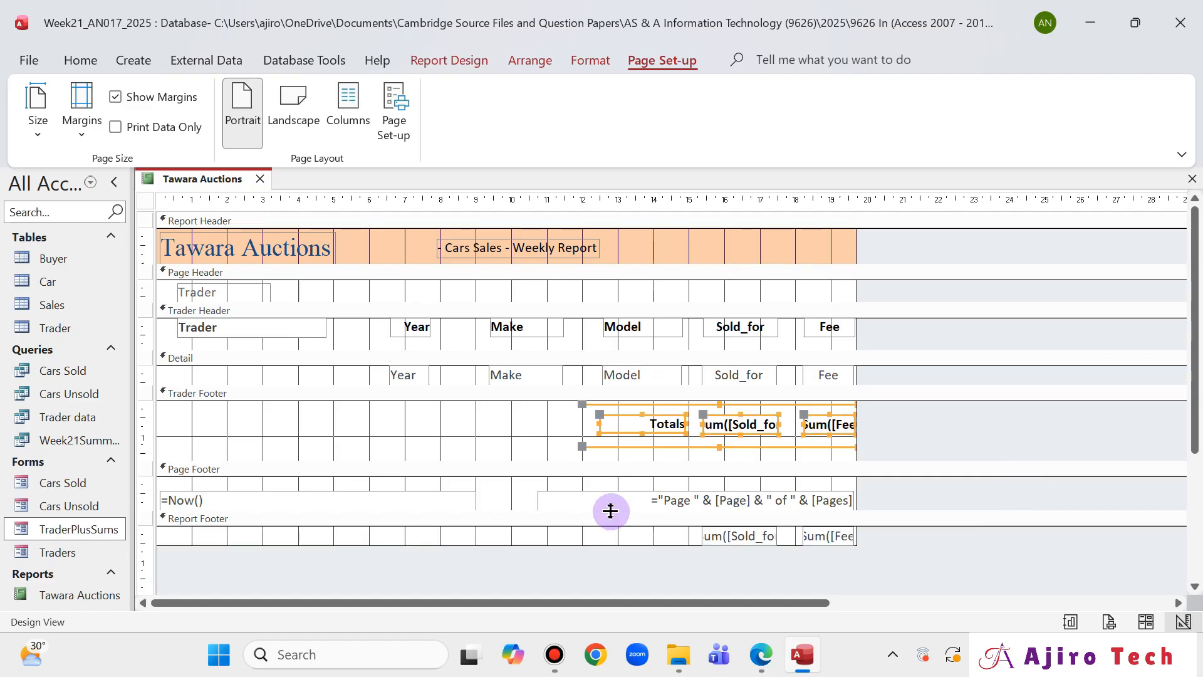
- Shorten the Trader Footer to end just below its lower line, then show the report in Layout View
left_click(543, 439)
left_click_drag(550, 462, 551, 450)
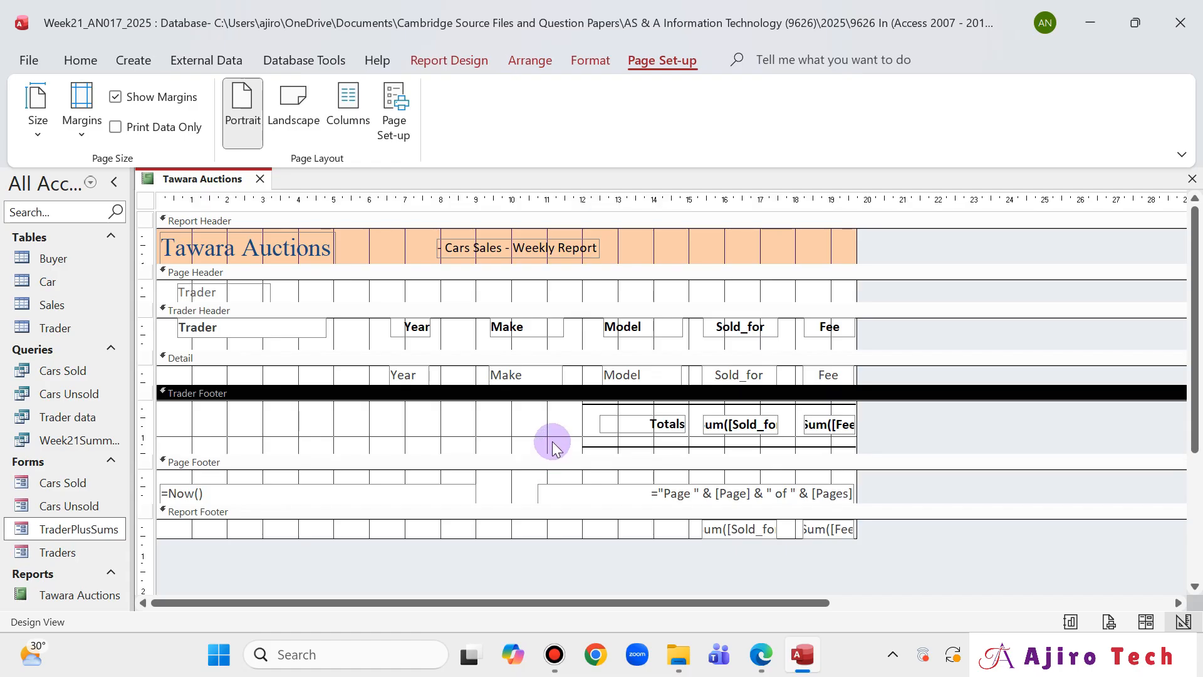
right_click(242, 180)
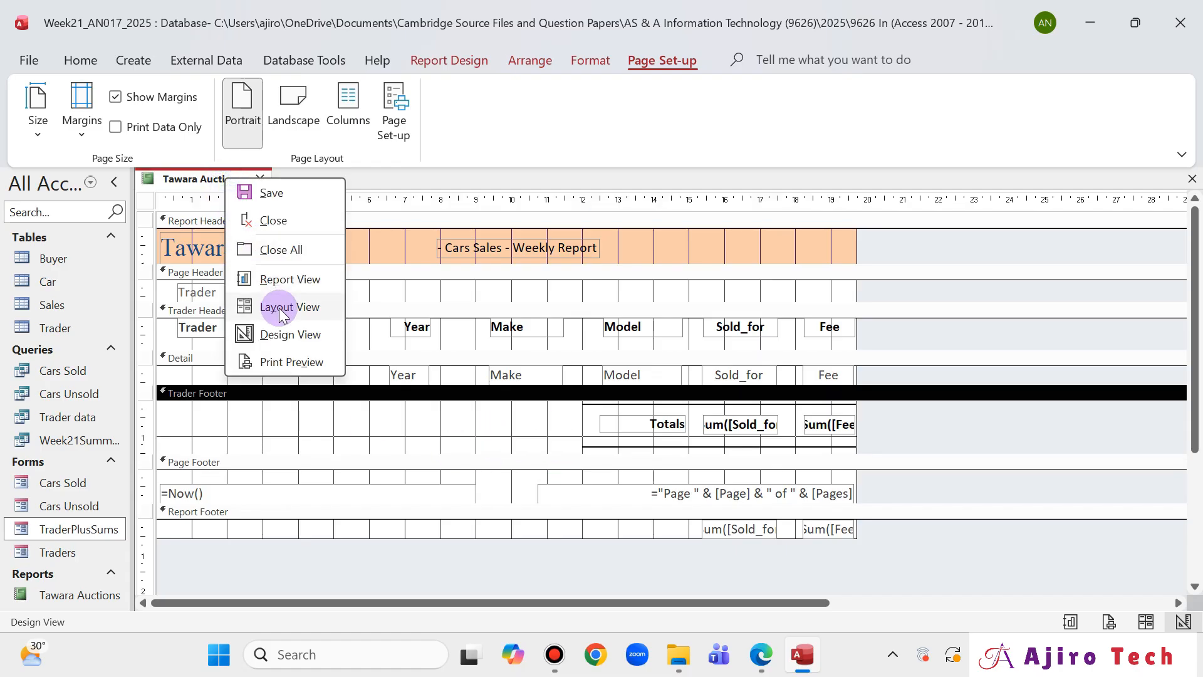
left_click(277, 307)
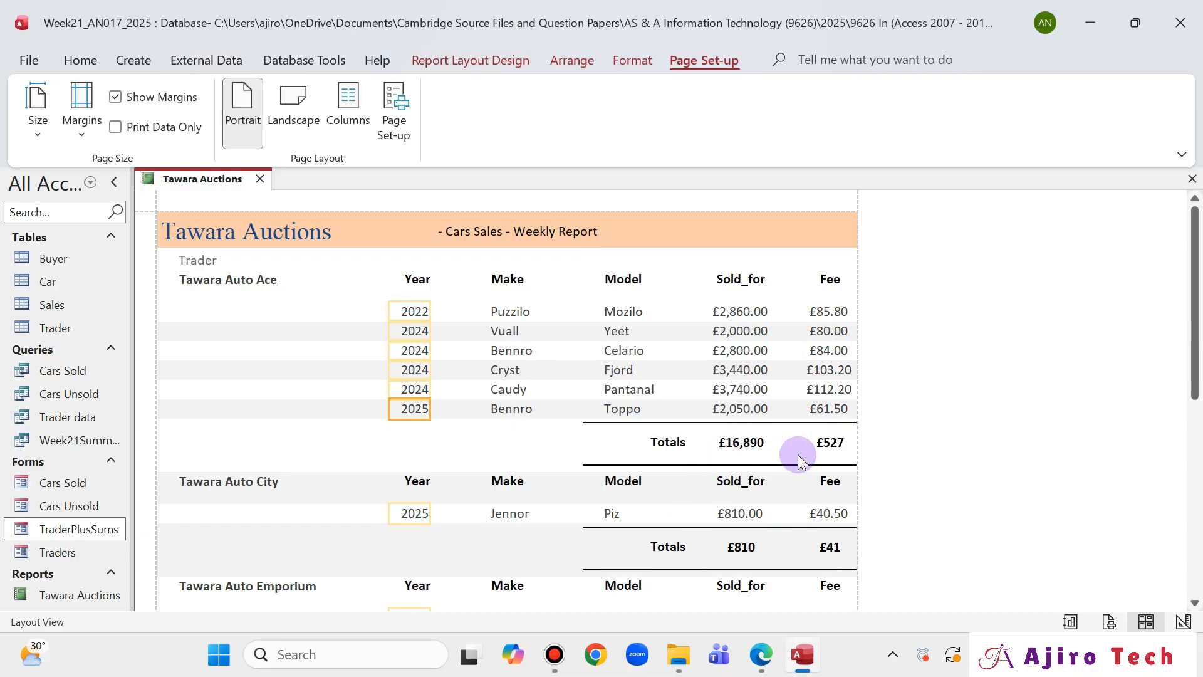
- Compare the tightened spacing around the report's totals rows with the sample report in the PDF
left_click(752, 659)
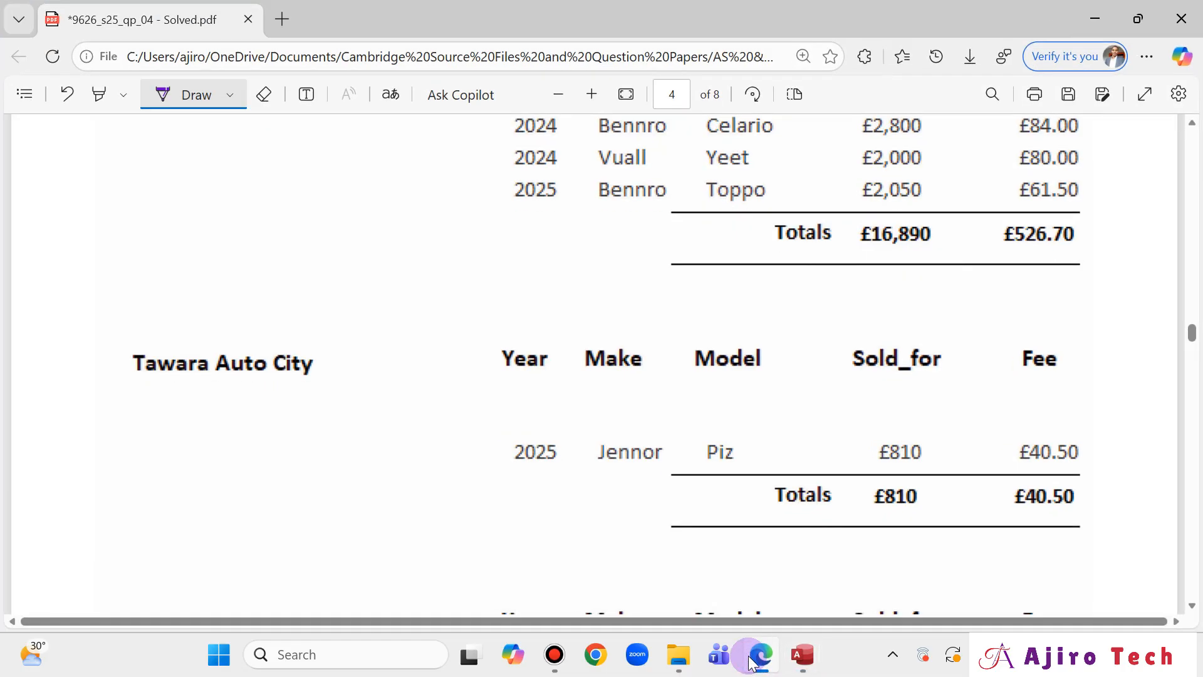
left_click(752, 659)
left_click(752, 659)
left_click(752, 659)
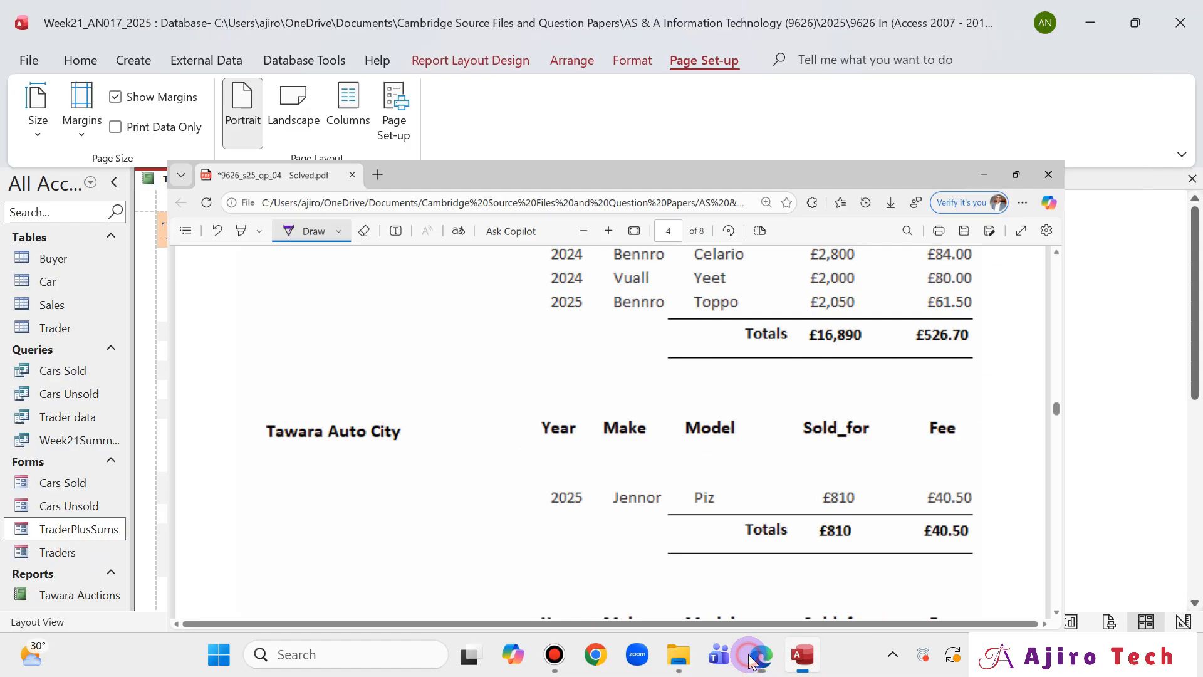
- Review the question (b) sample report in the PDF and compare its banner, column headings and totals with the Access report
left_click(752, 659)
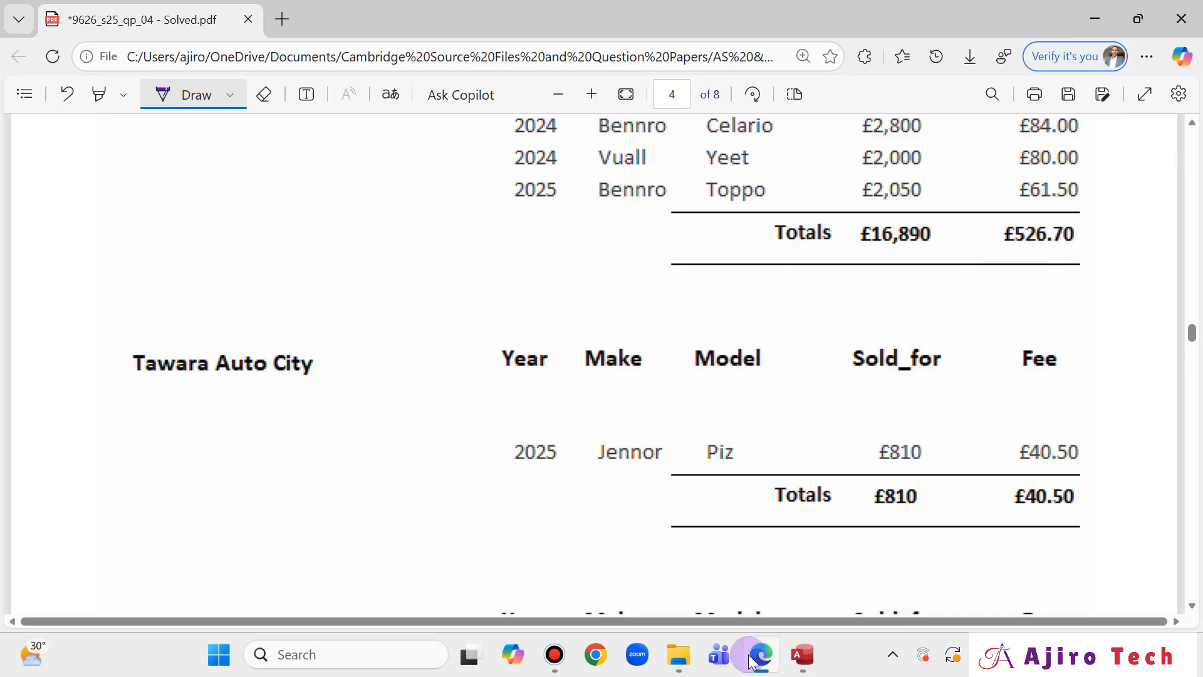
left_click(752, 659)
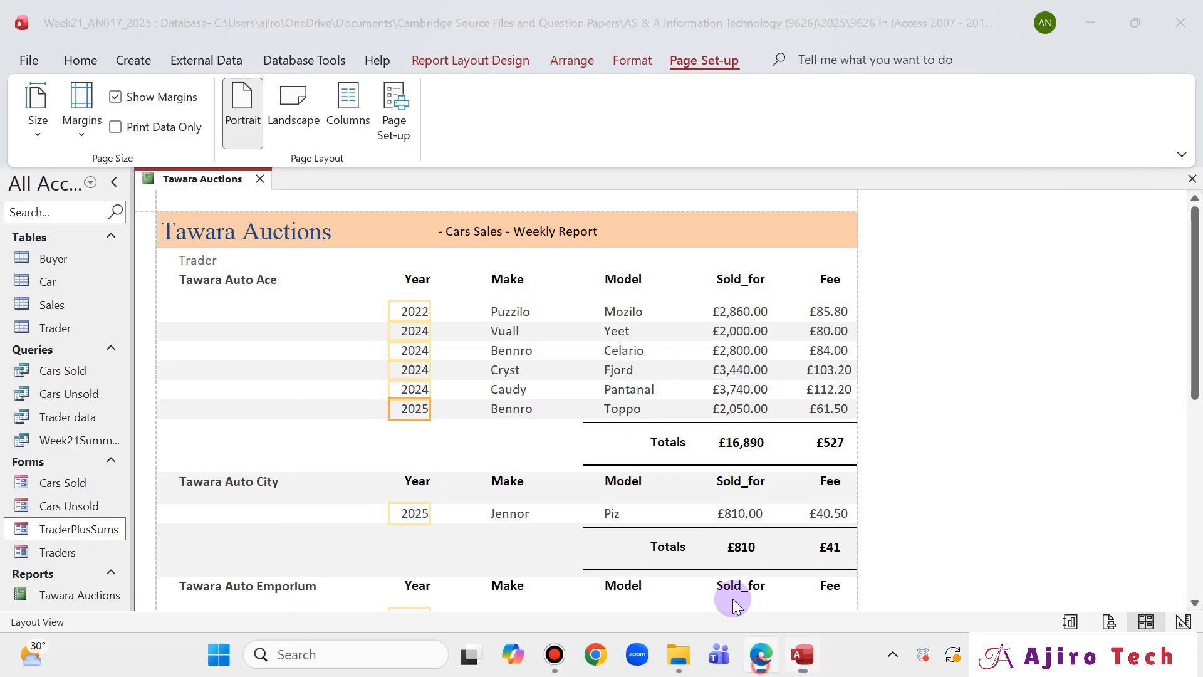
key("alt+Tab")
scroll(681, 451, "down", 10)
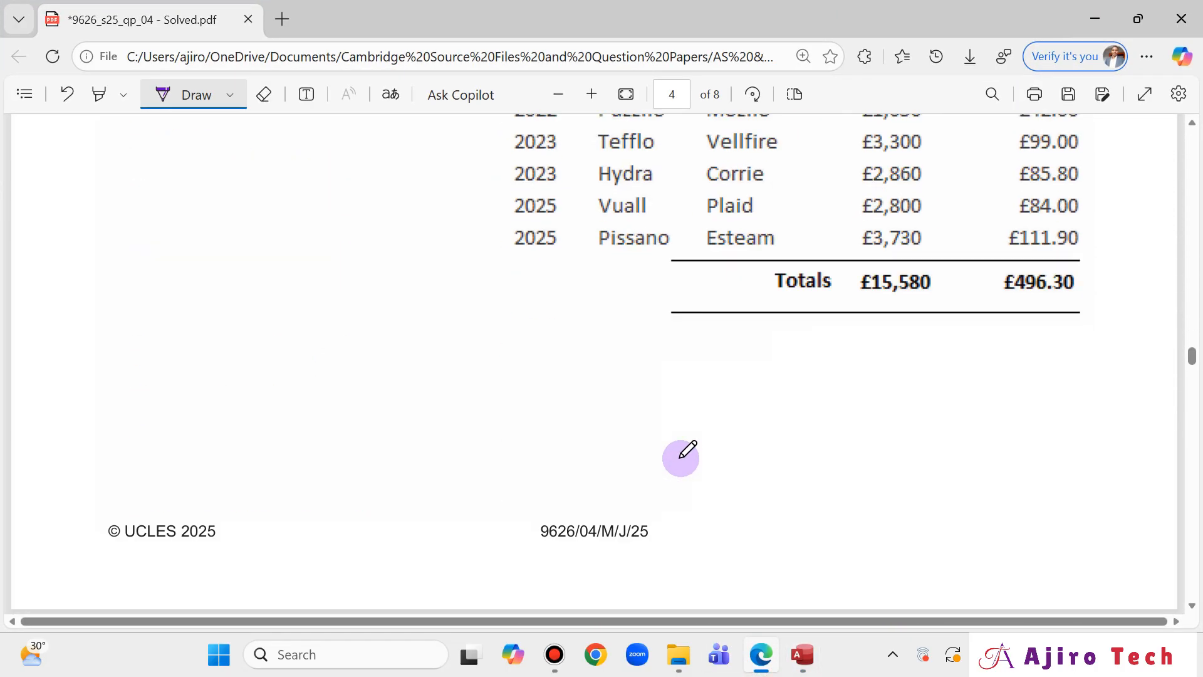
scroll(682, 451, "down", 5)
scroll(684, 451, "up", 15)
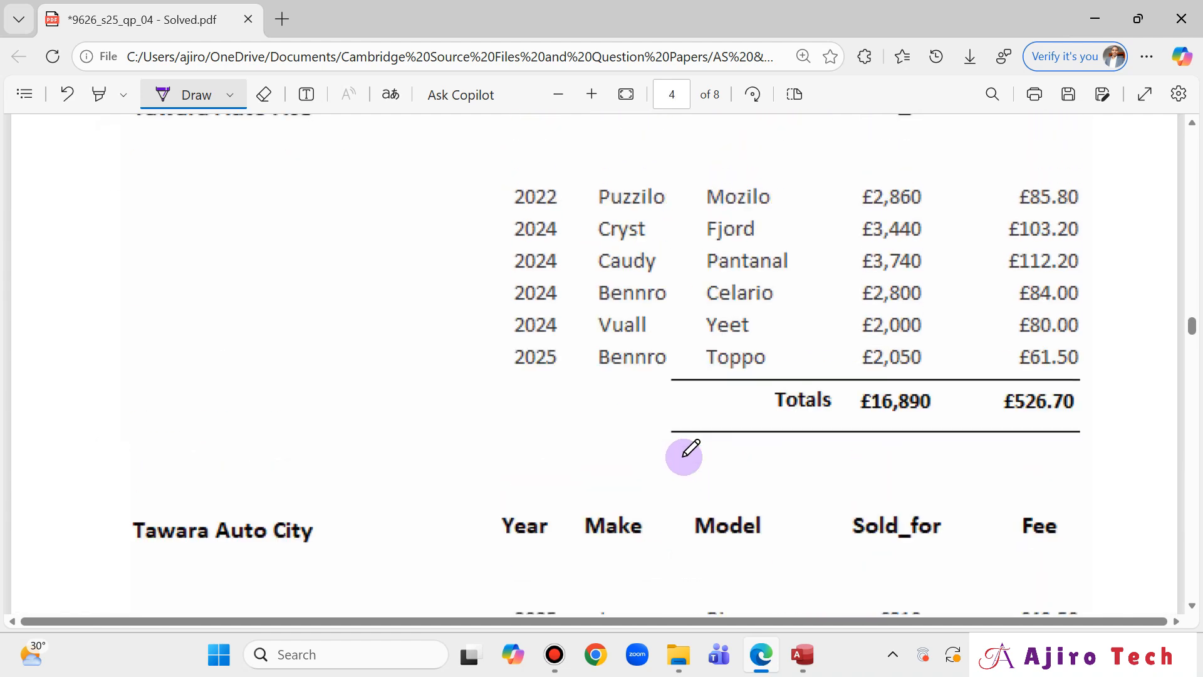
scroll(684, 451, "up", 6)
scroll(685, 451, "down", 1)
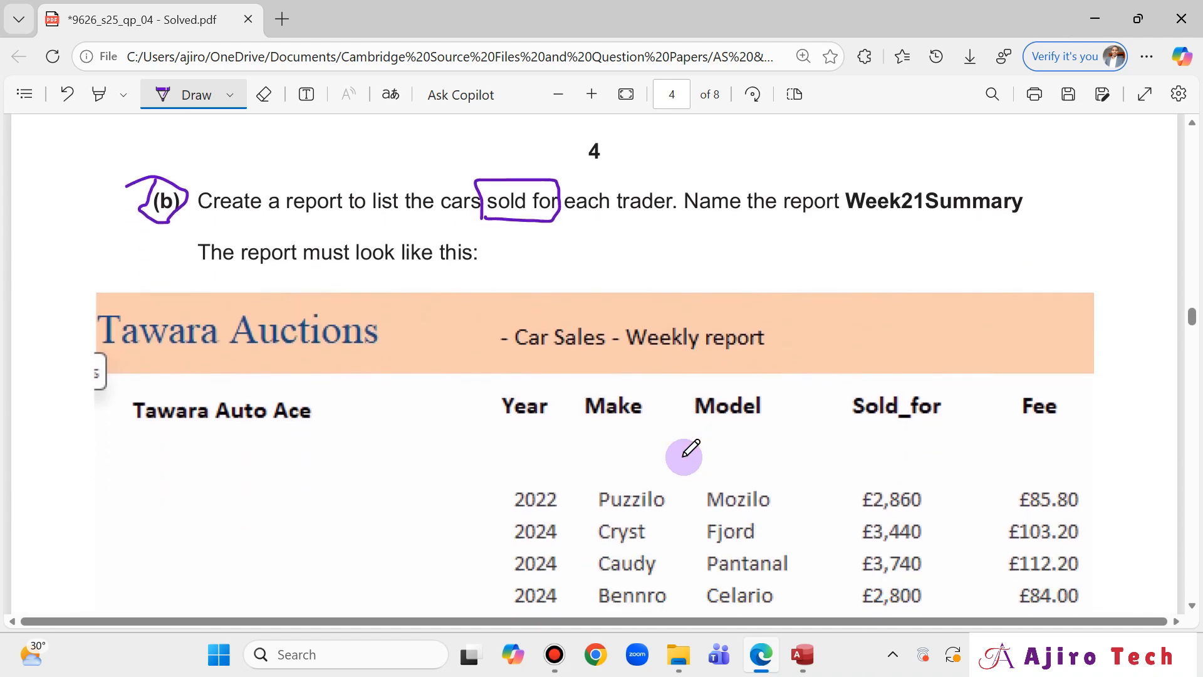
scroll(699, 410, "down", 1)
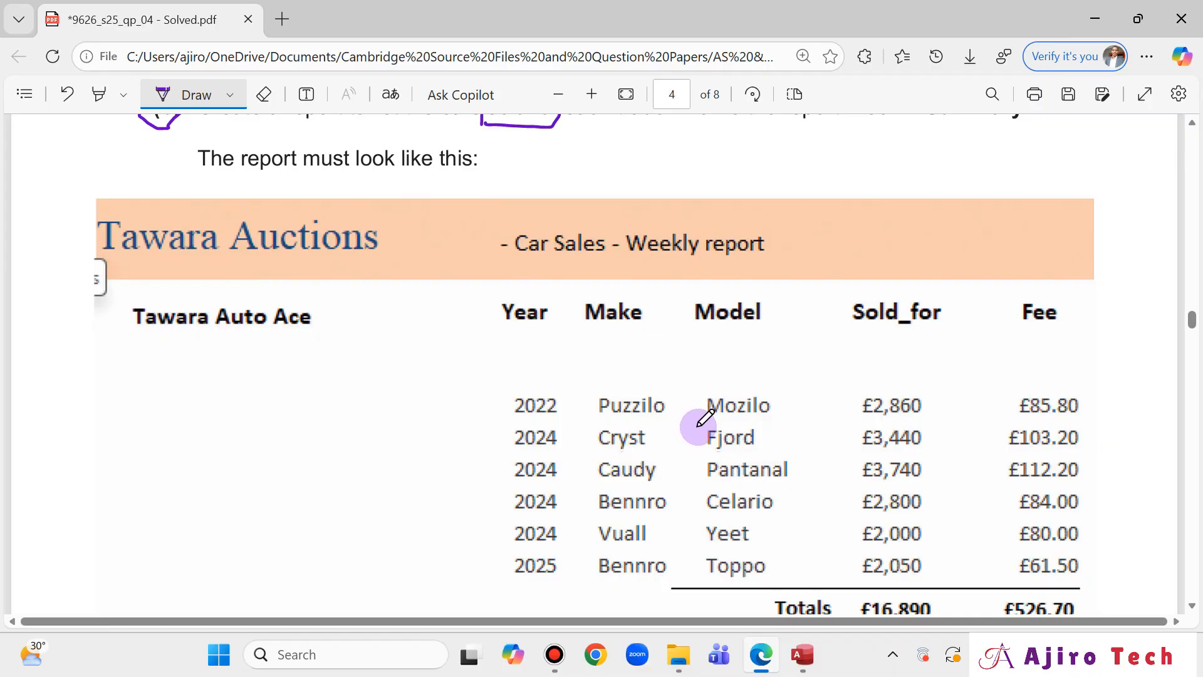
scroll(699, 428, "down", 3)
scroll(699, 428, "up", 4)
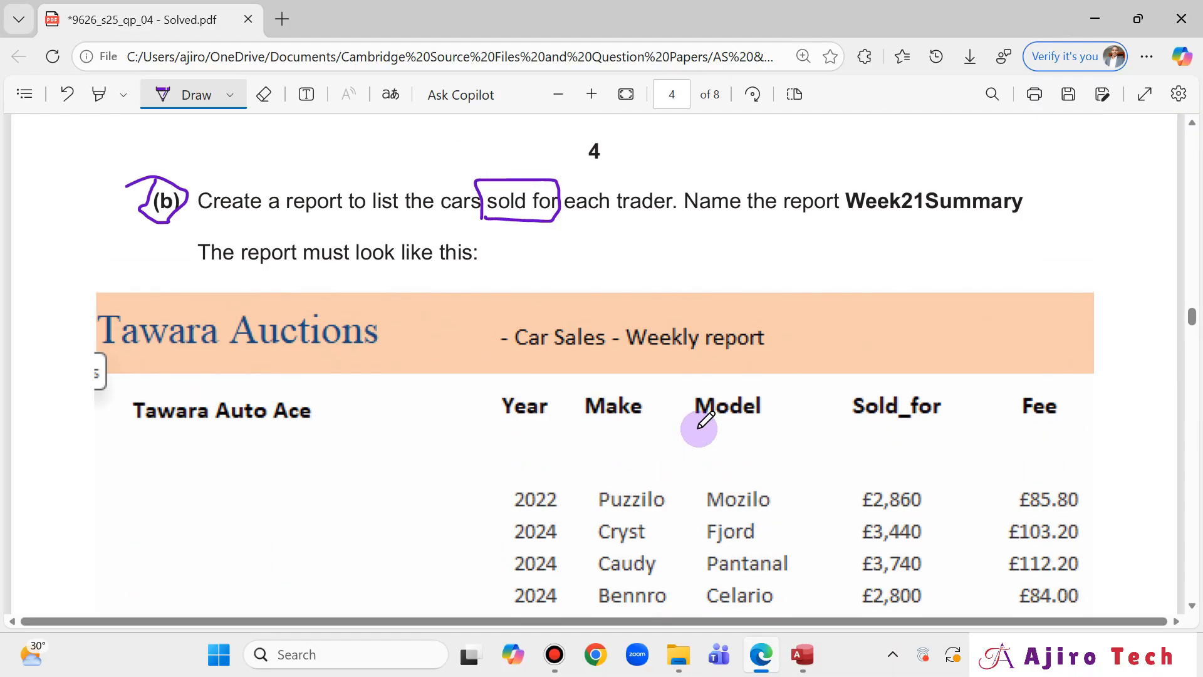
scroll(699, 429, "down", 6)
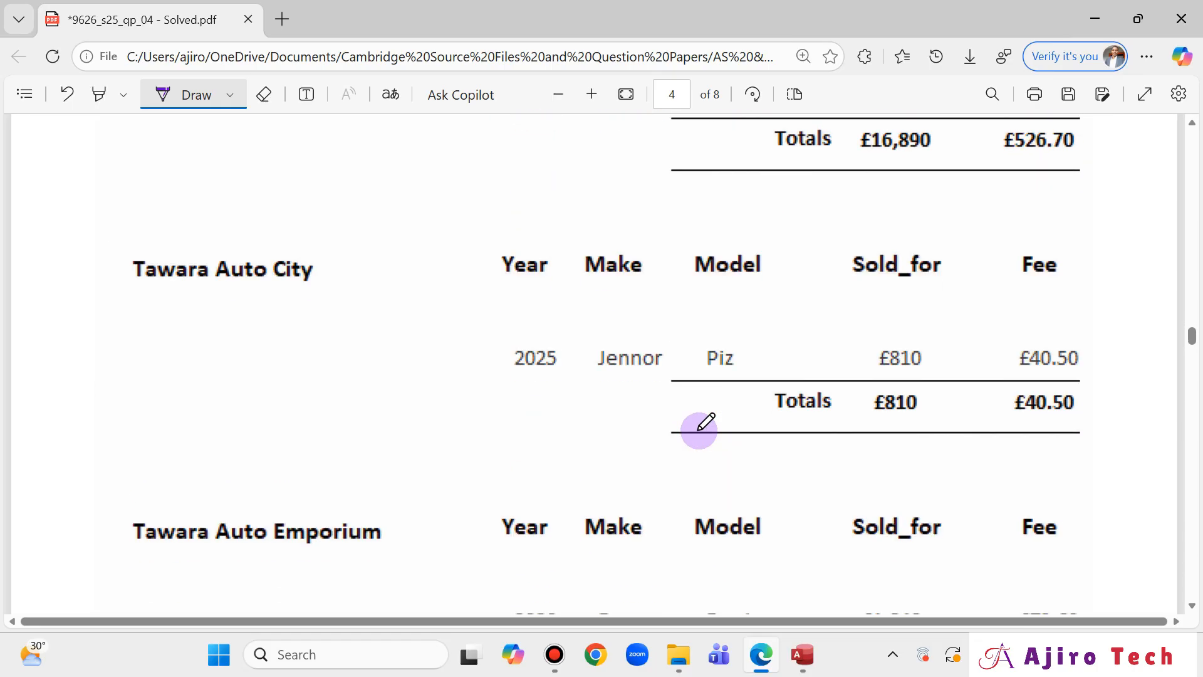
scroll(699, 431, "down", 3)
scroll(699, 430, "up", 15)
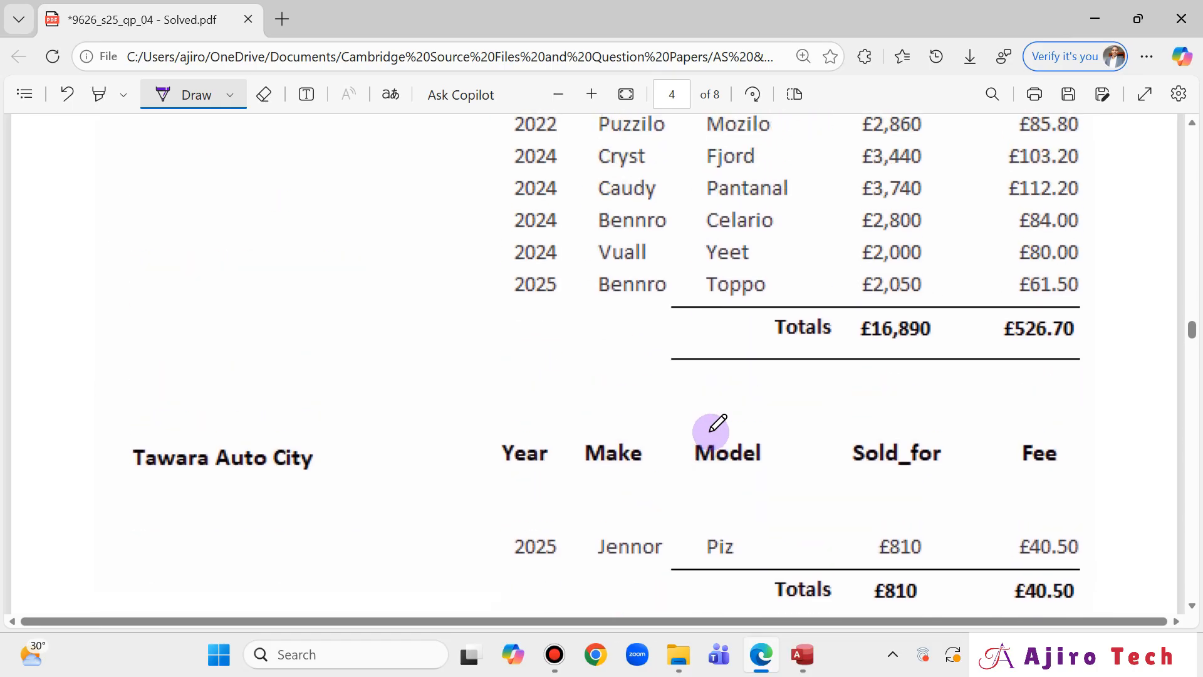
scroll(733, 489, "down", 2)
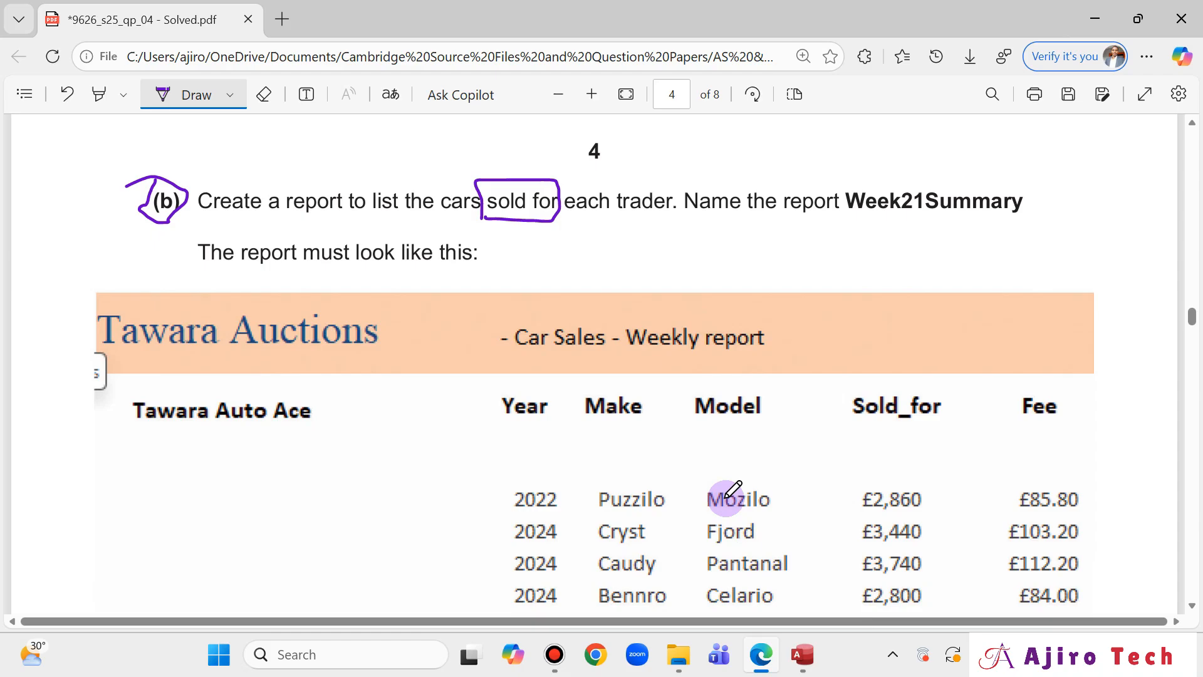
scroll(733, 489, "down", 2)
left_click(799, 655)
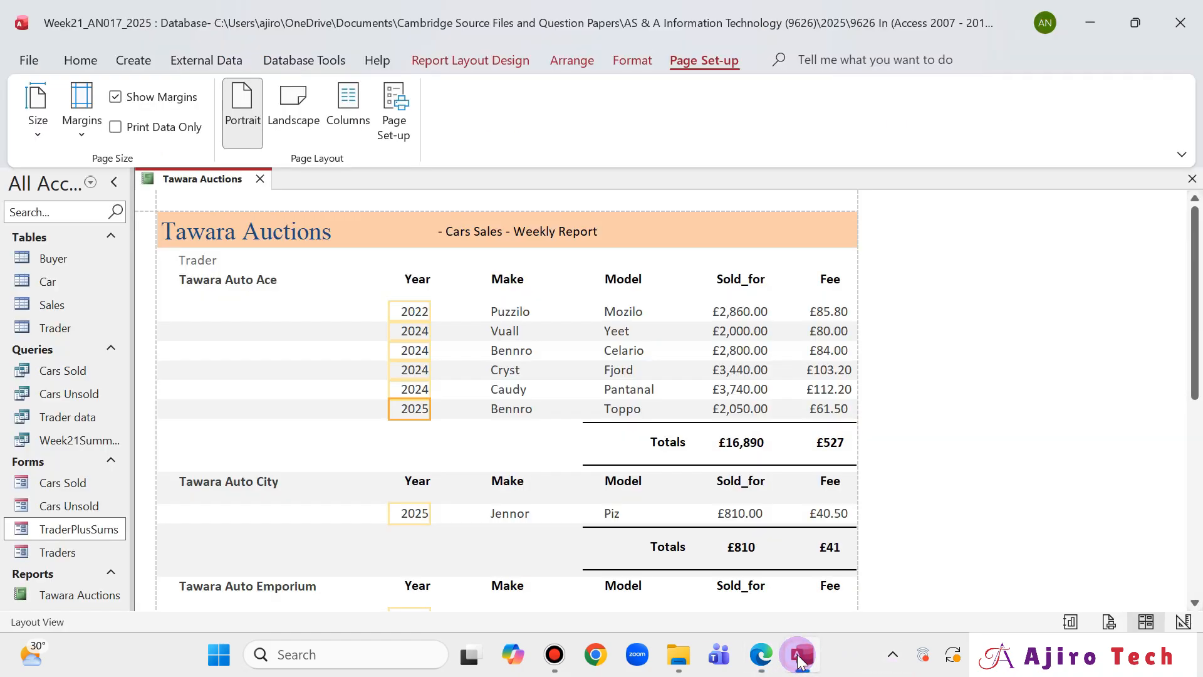
left_click(760, 656)
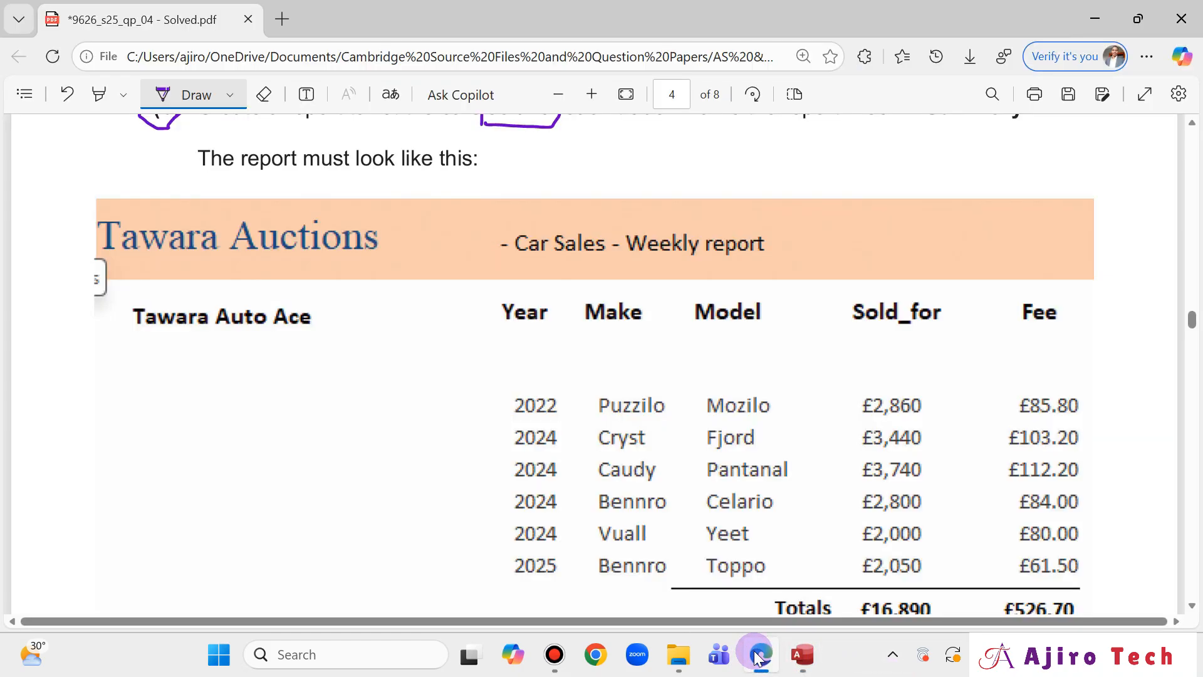
left_click(759, 655)
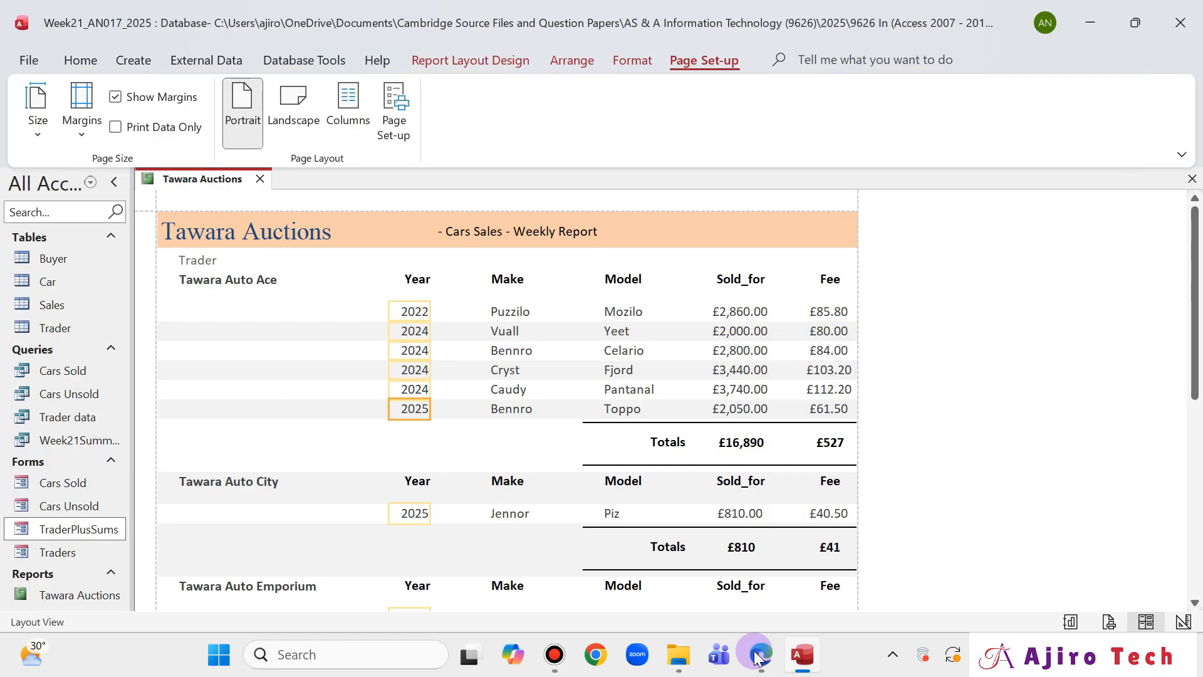
- Show the Tawara Auctions report in Print Preview, zoomed out to the whole page
right_click(224, 169)
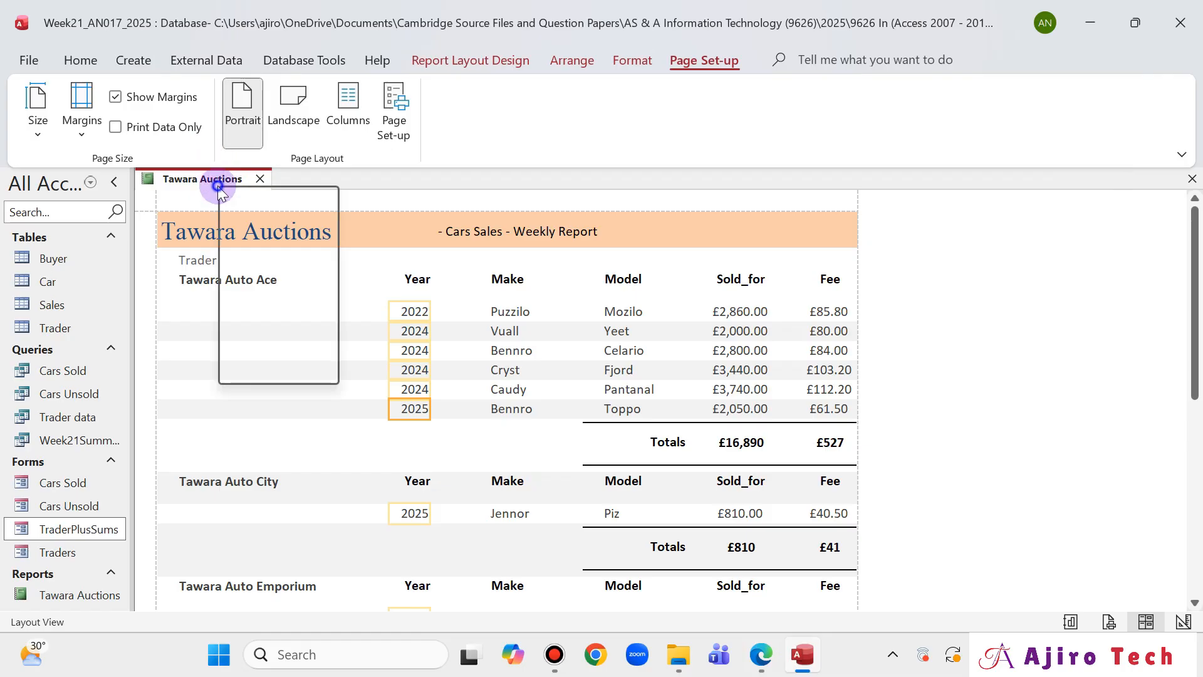
left_click(314, 369)
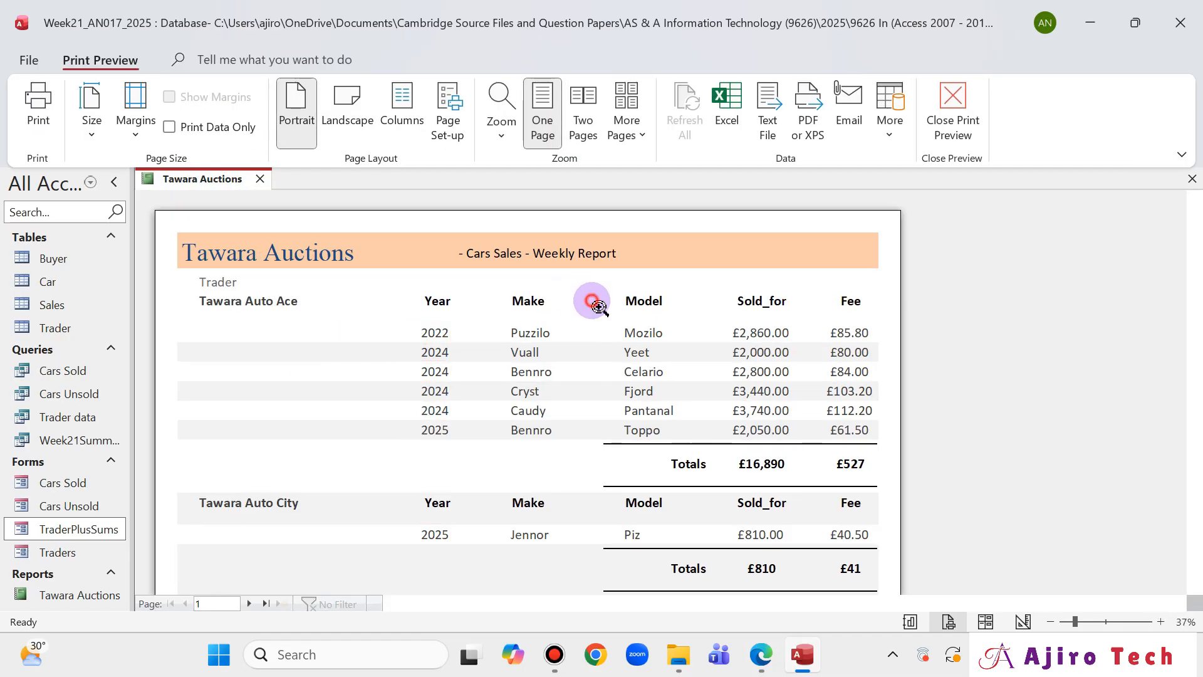
left_click(593, 300)
- Switch to the PDF and read the page 5 requirements for how each trader and the banner heading must print
left_click(764, 646)
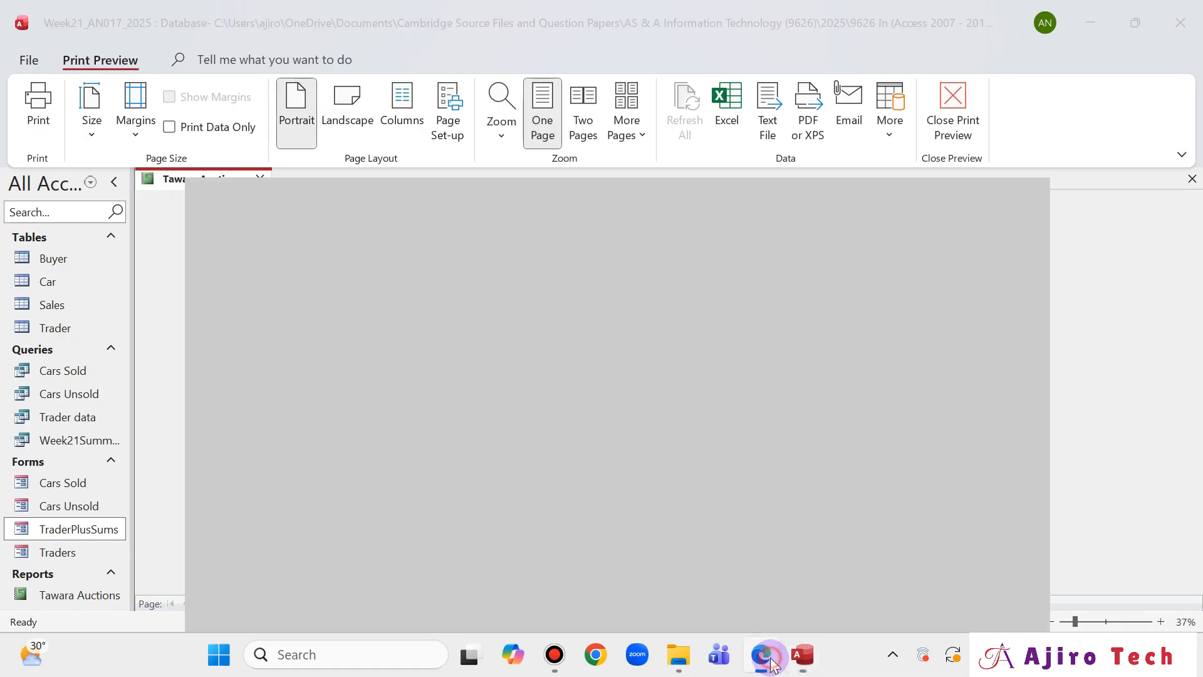
scroll(793, 537, "down", 5)
scroll(814, 456, "down", 15)
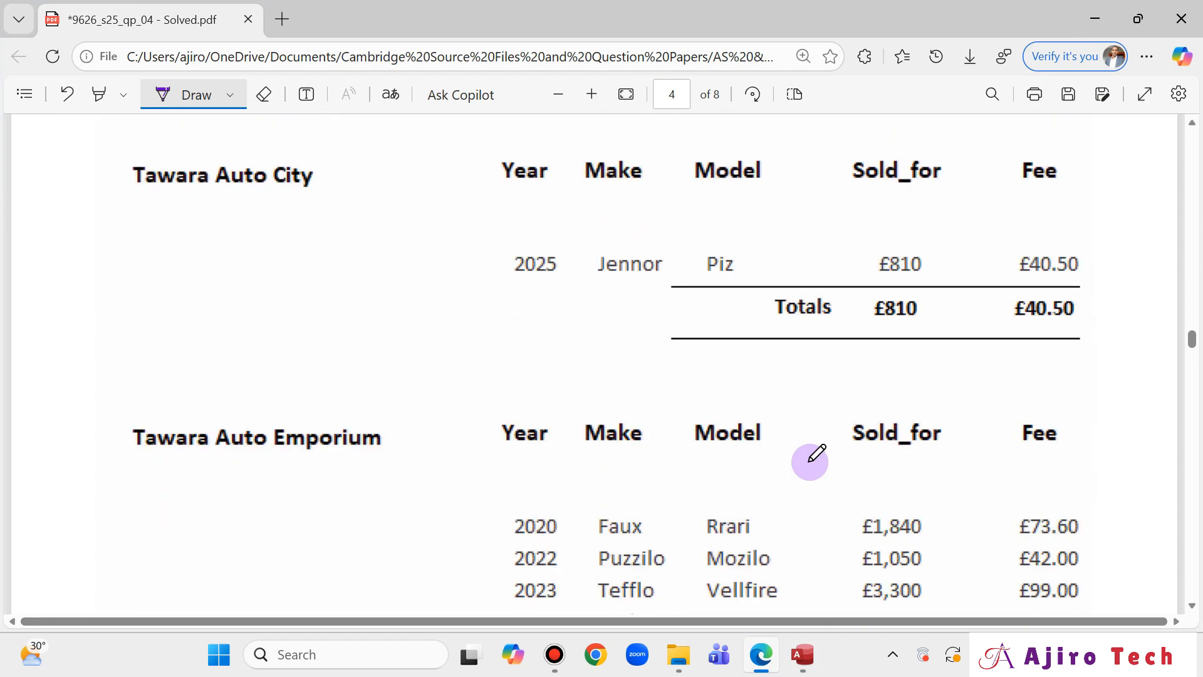
scroll(814, 451, "up", 10)
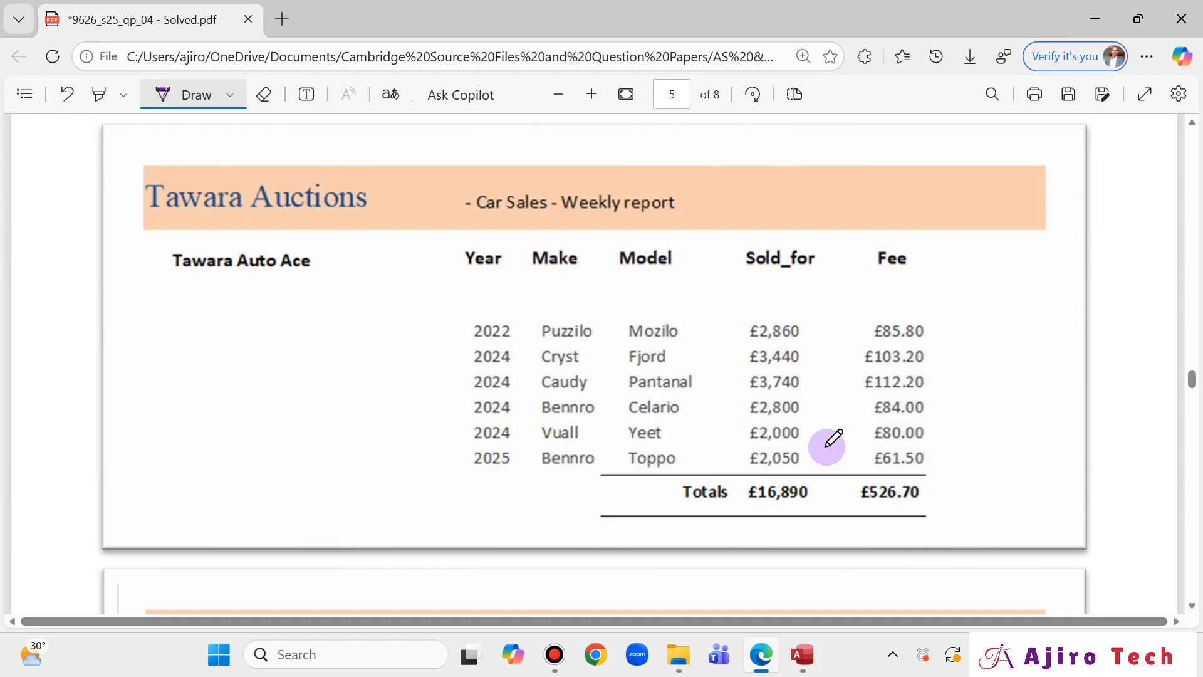
scroll(827, 445, "down", 3)
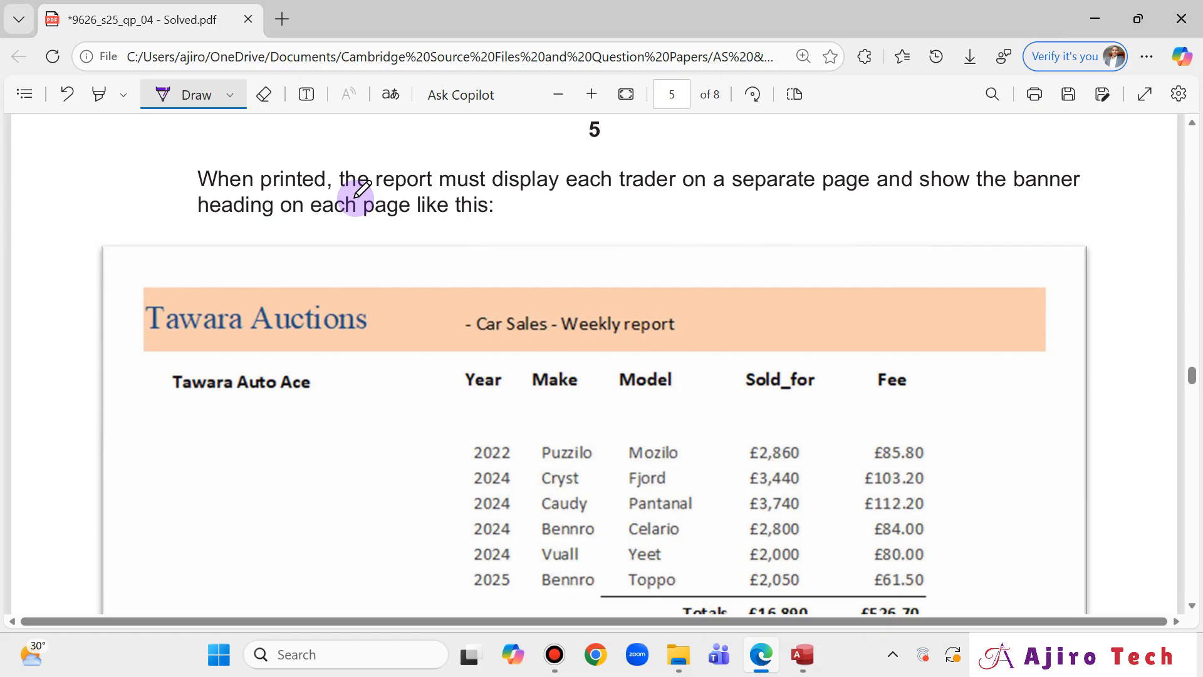
- Return to the Access report in Design View and delete the Trader label from the Page Header
left_click(801, 654)
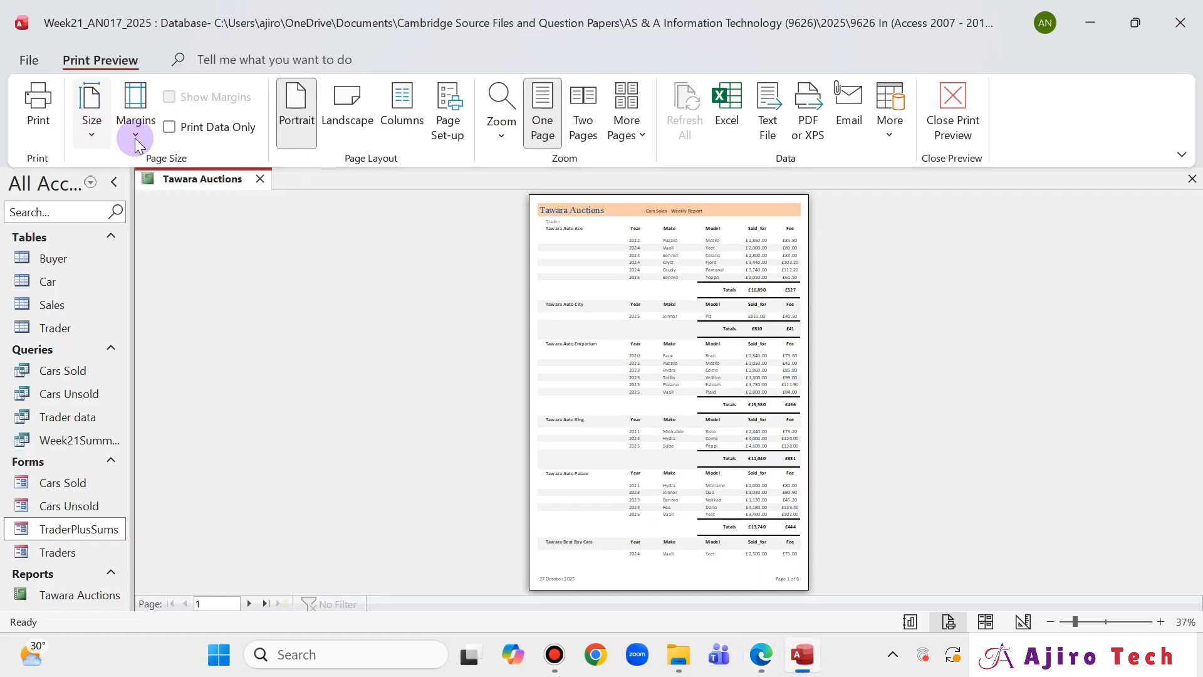
right_click(209, 182)
left_click(274, 334)
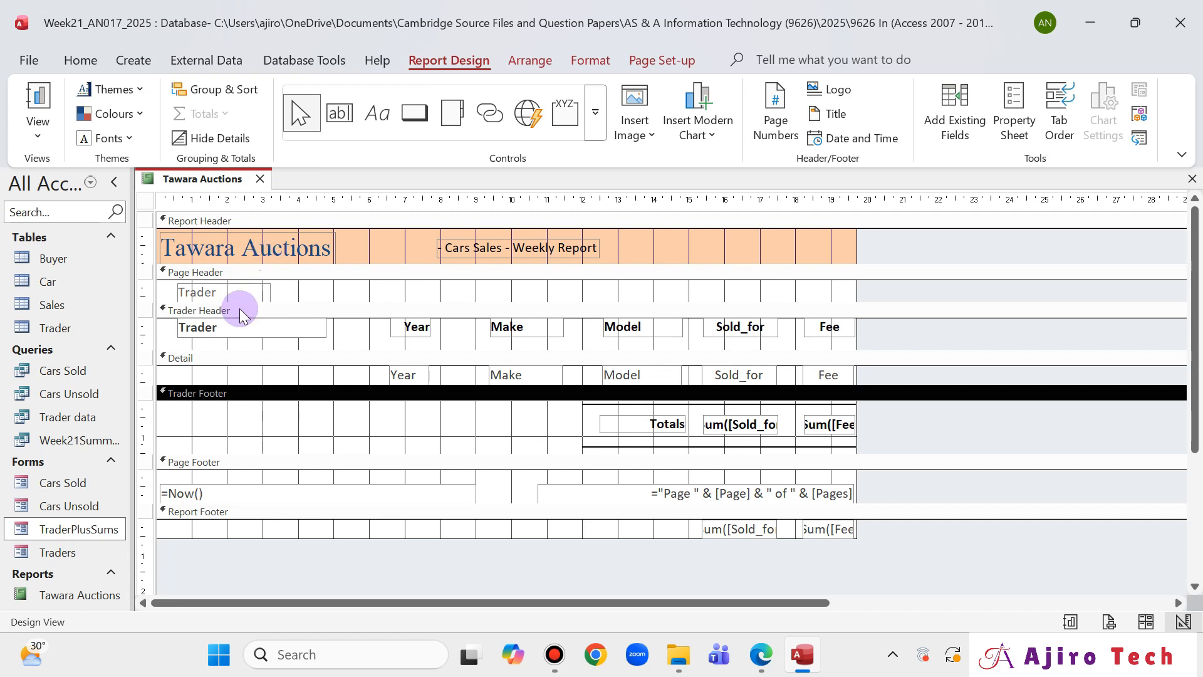
left_click(250, 290)
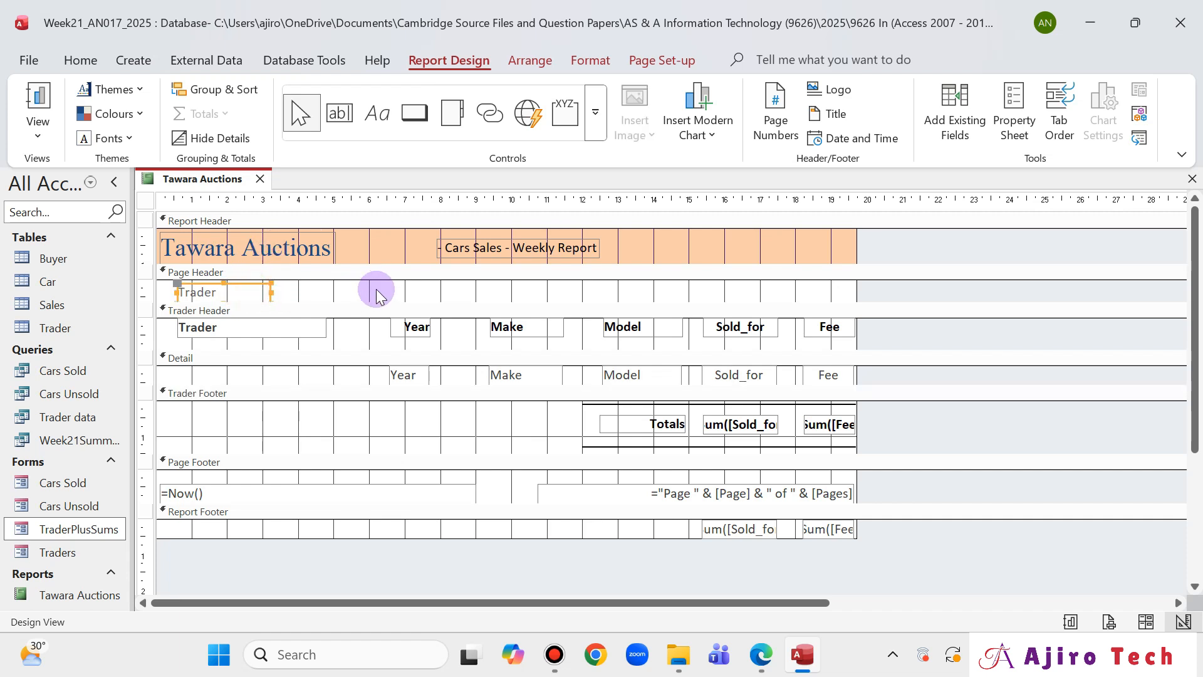
key("Delete")
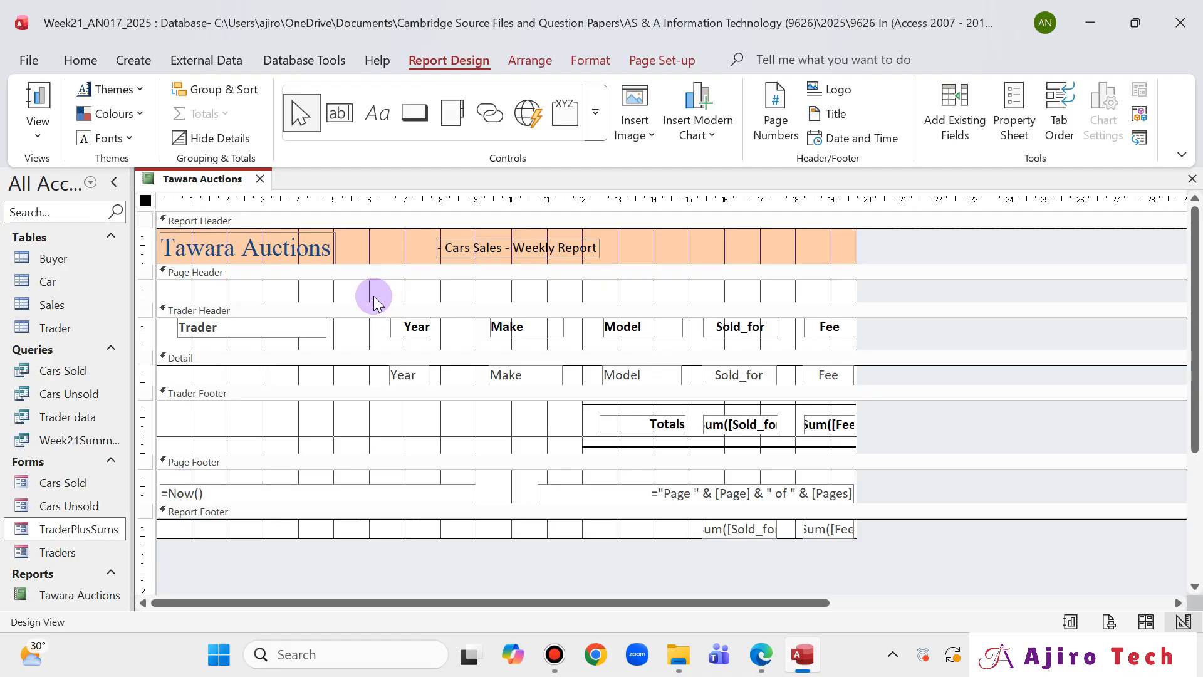
- Check the report's first page in Print Preview, then return to Design View
right_click(177, 178)
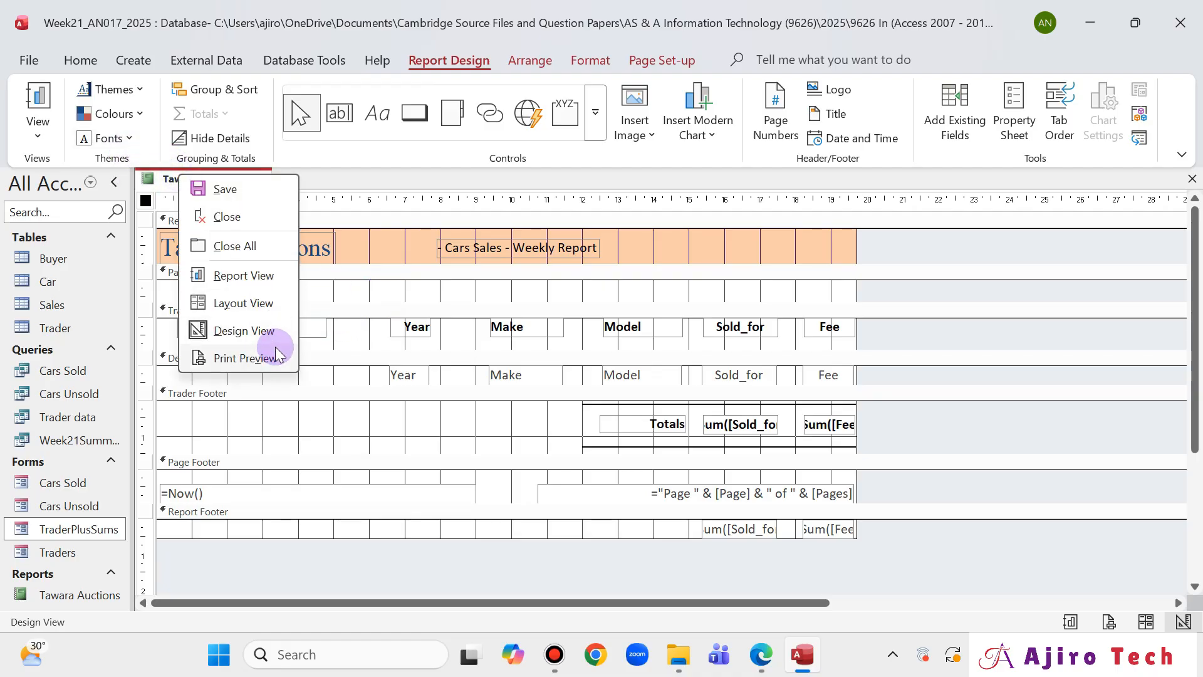
left_click(263, 354)
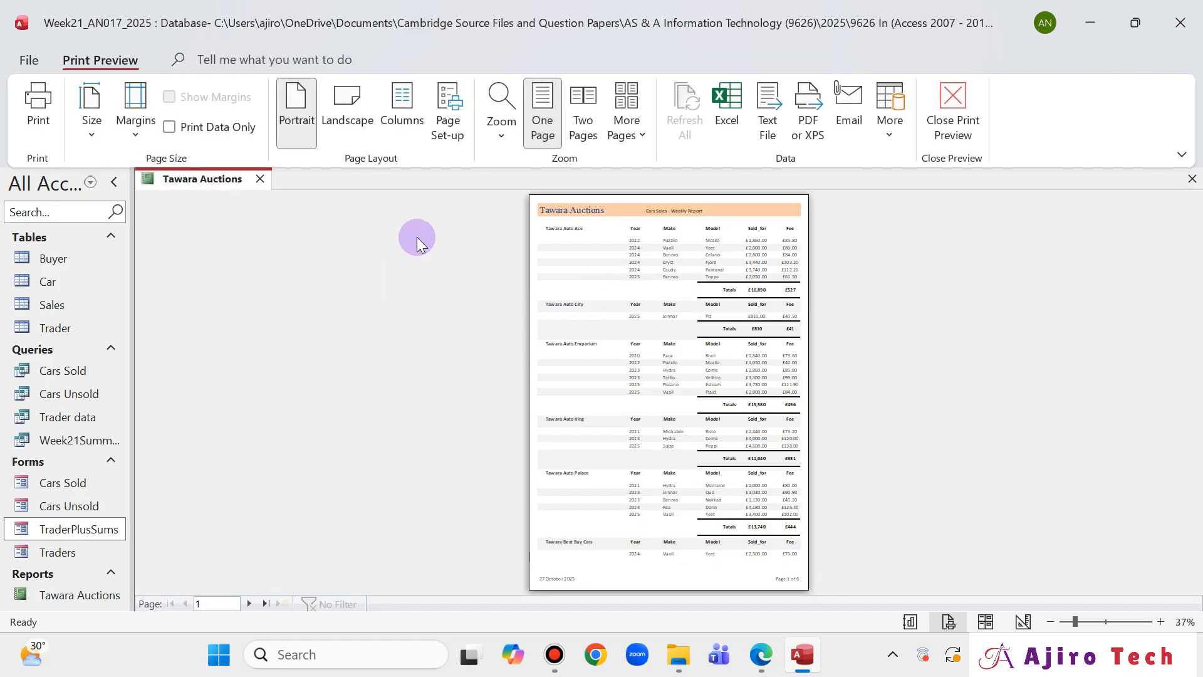
right_click(181, 188)
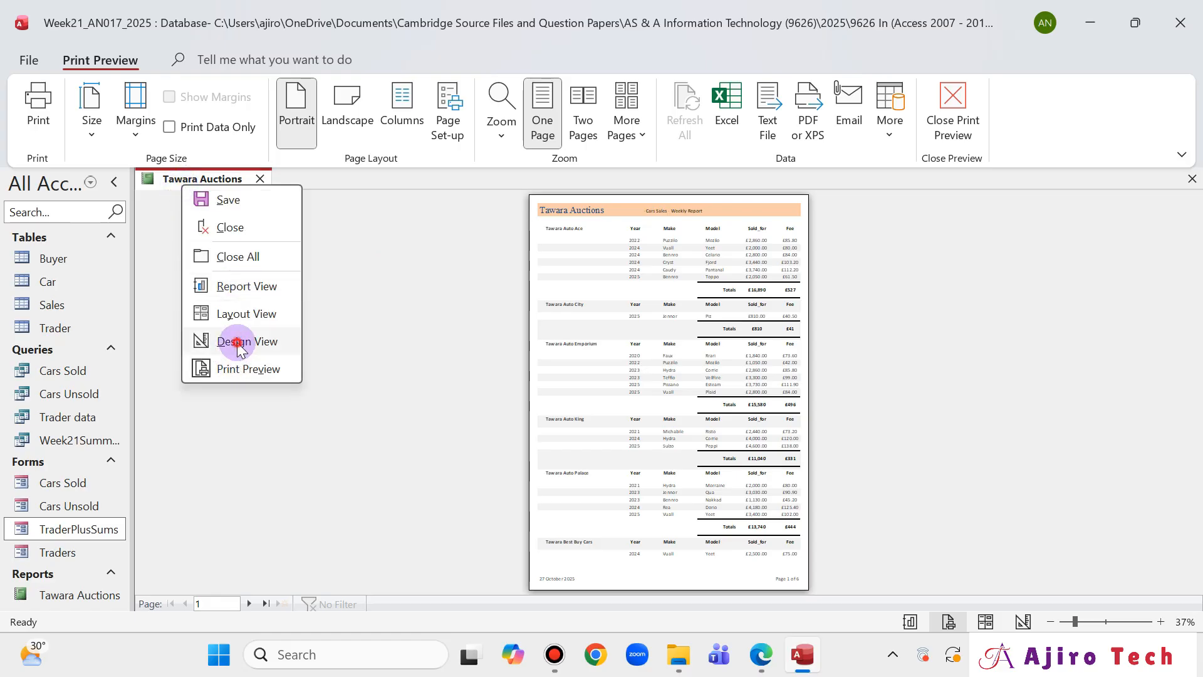
left_click(235, 342)
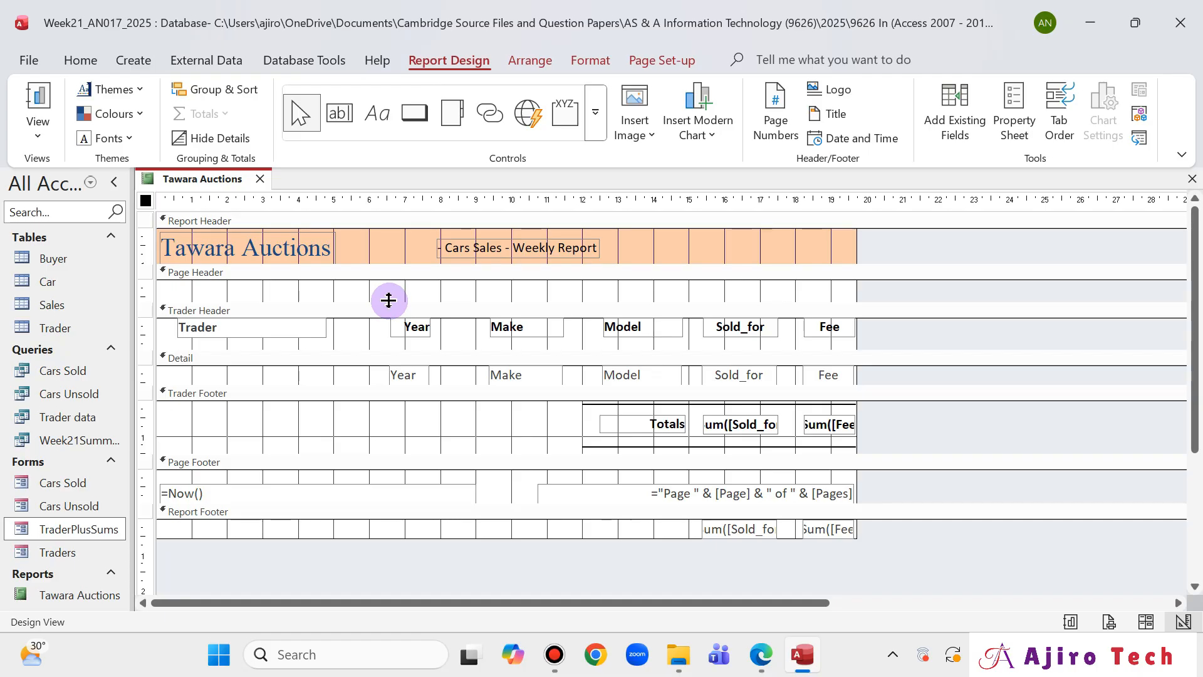
- Enlarge the Page Header and move the Tawara Auctions title and the Cars Sales - Weekly Report label into it from the Report Header
left_click_drag(389, 302, 389, 319)
left_click(299, 245)
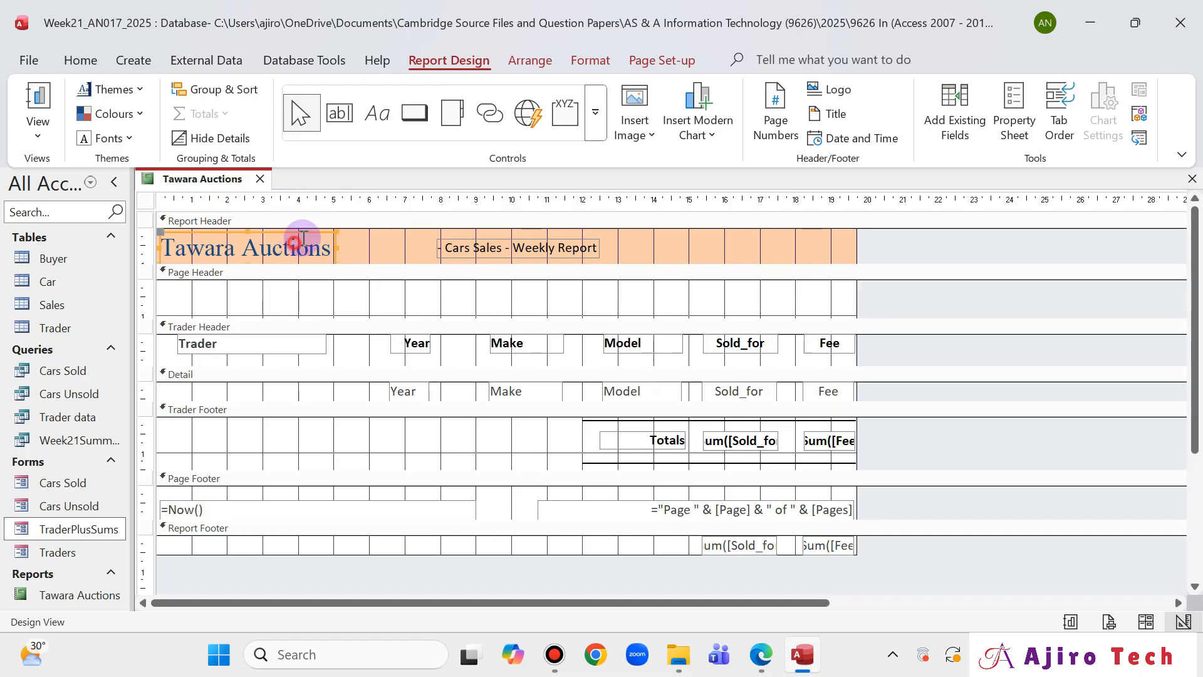
left_click(471, 238, "shift")
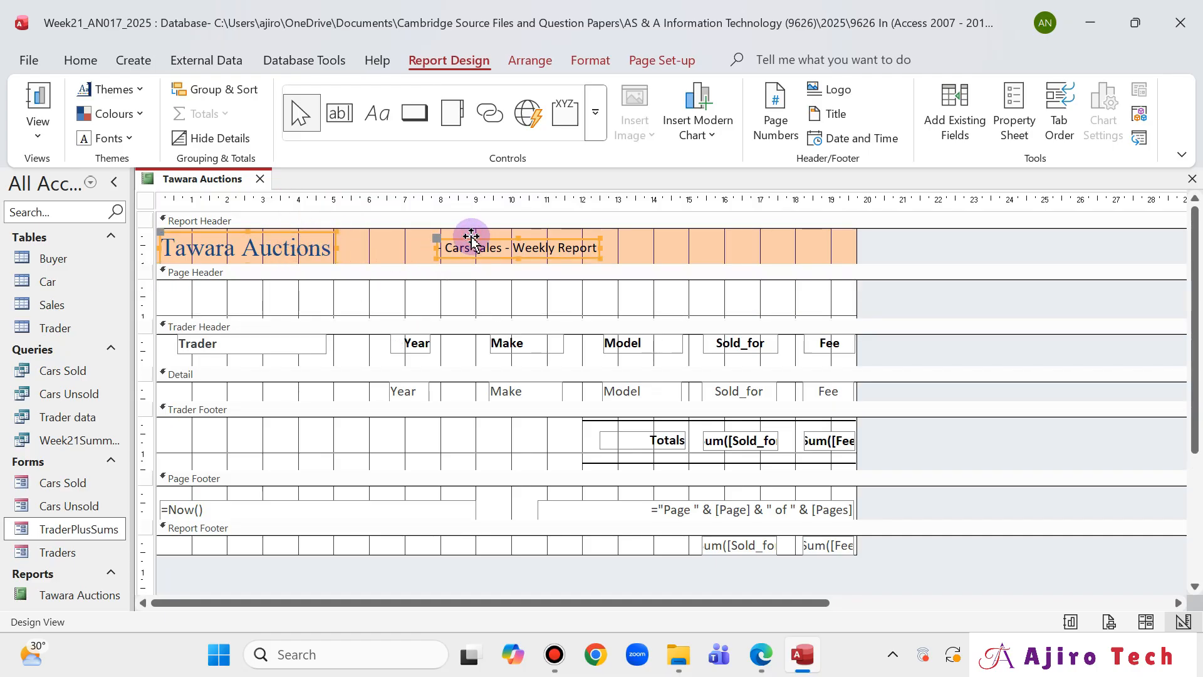
left_click_drag(471, 239, 472, 275)
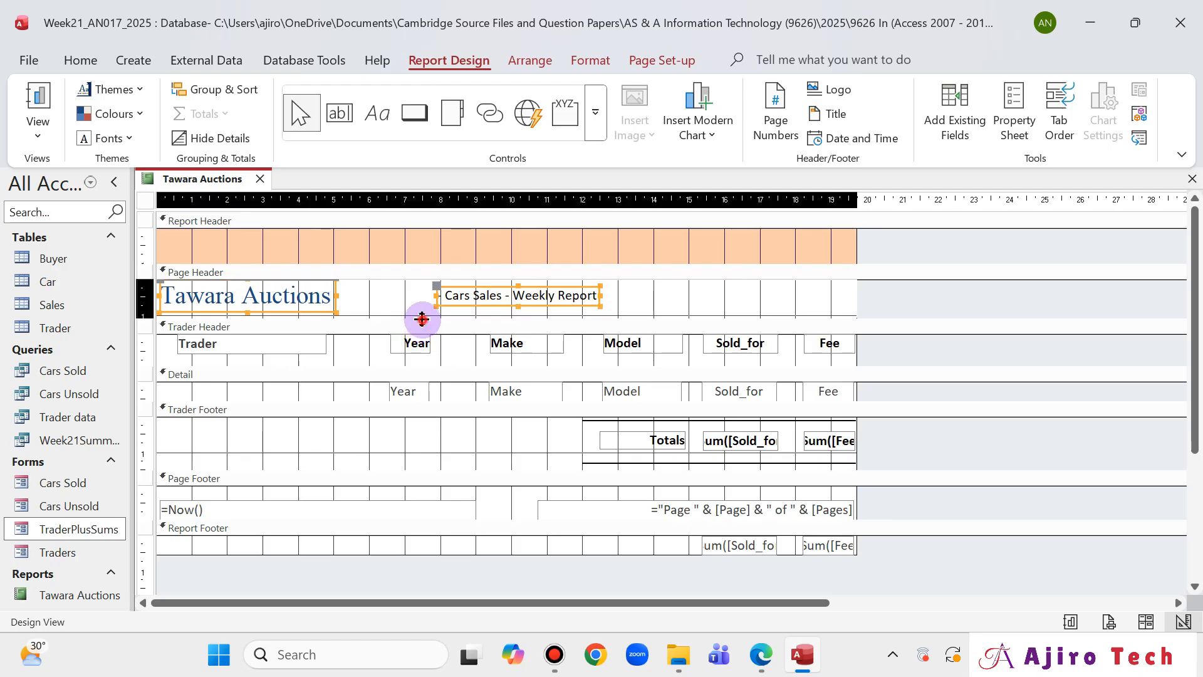
left_click_drag(426, 330, 431, 311)
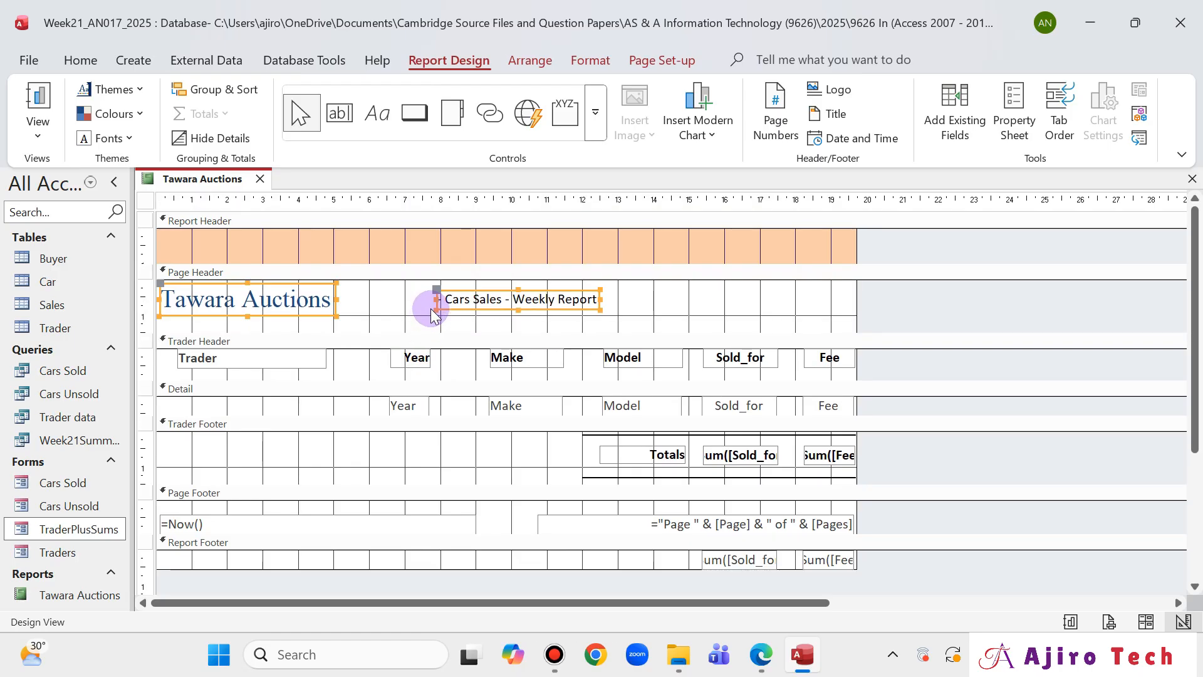
- Fill the Page Header background with the same light orange as the Report Header
right_click(625, 292)
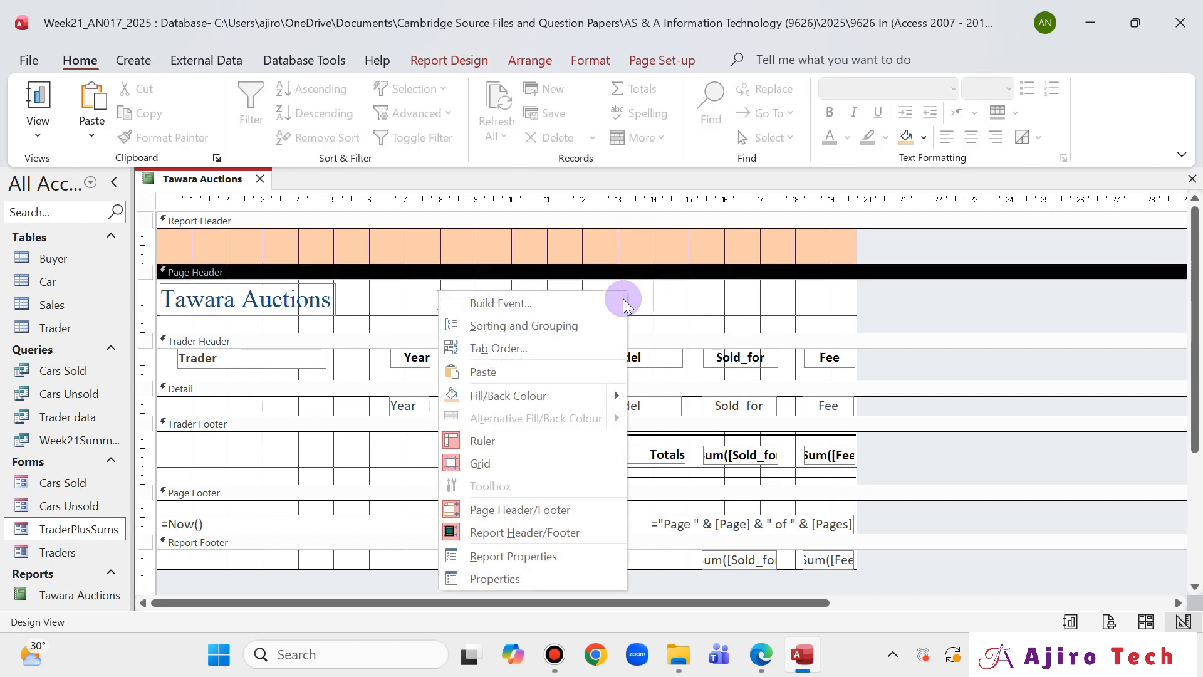
mouse_move(607, 394)
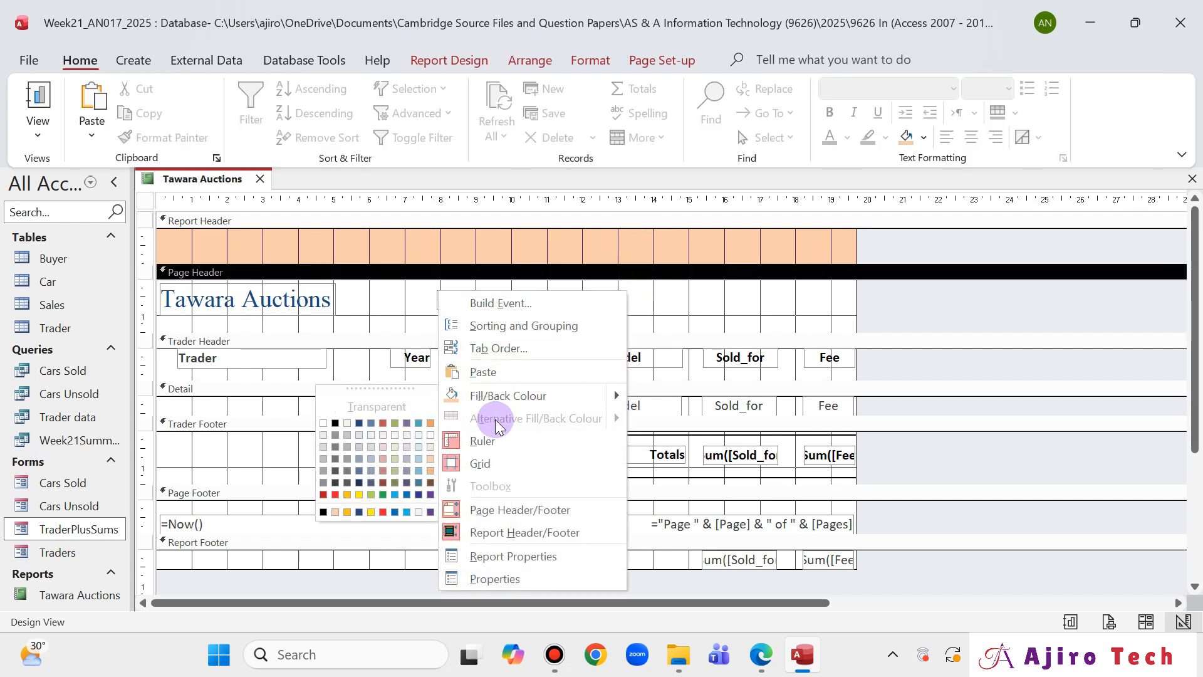
left_click(431, 458)
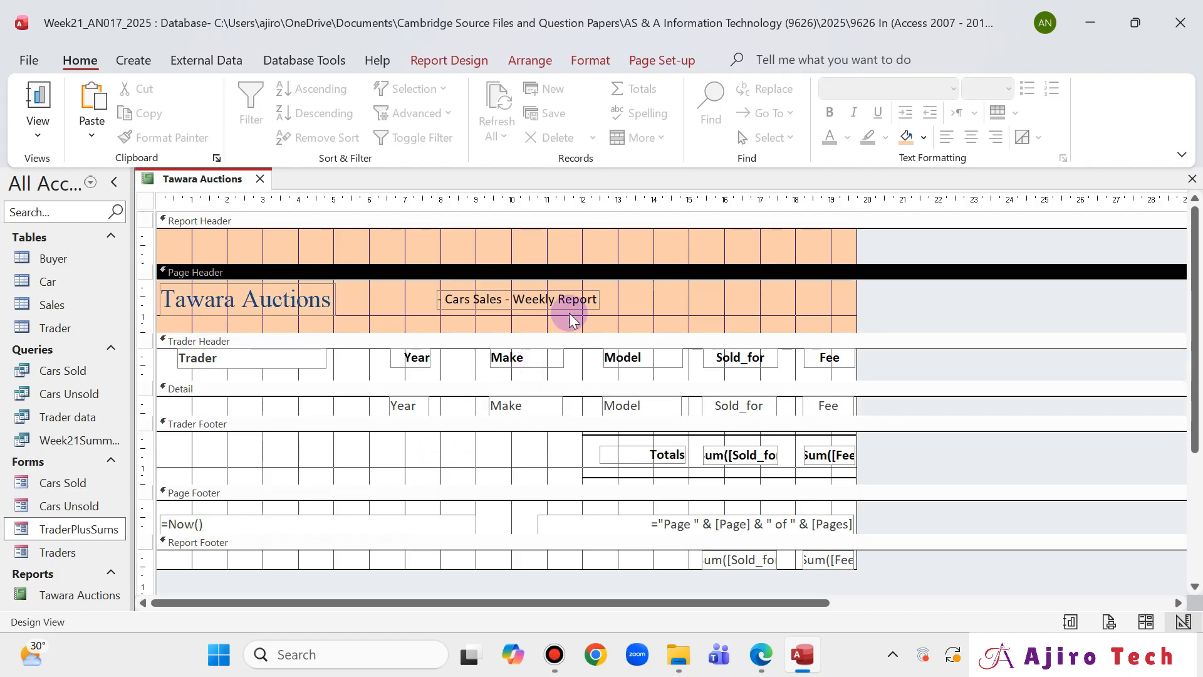
- Fill the Report Header background with white and collapse the empty section to almost no height
right_click(653, 244)
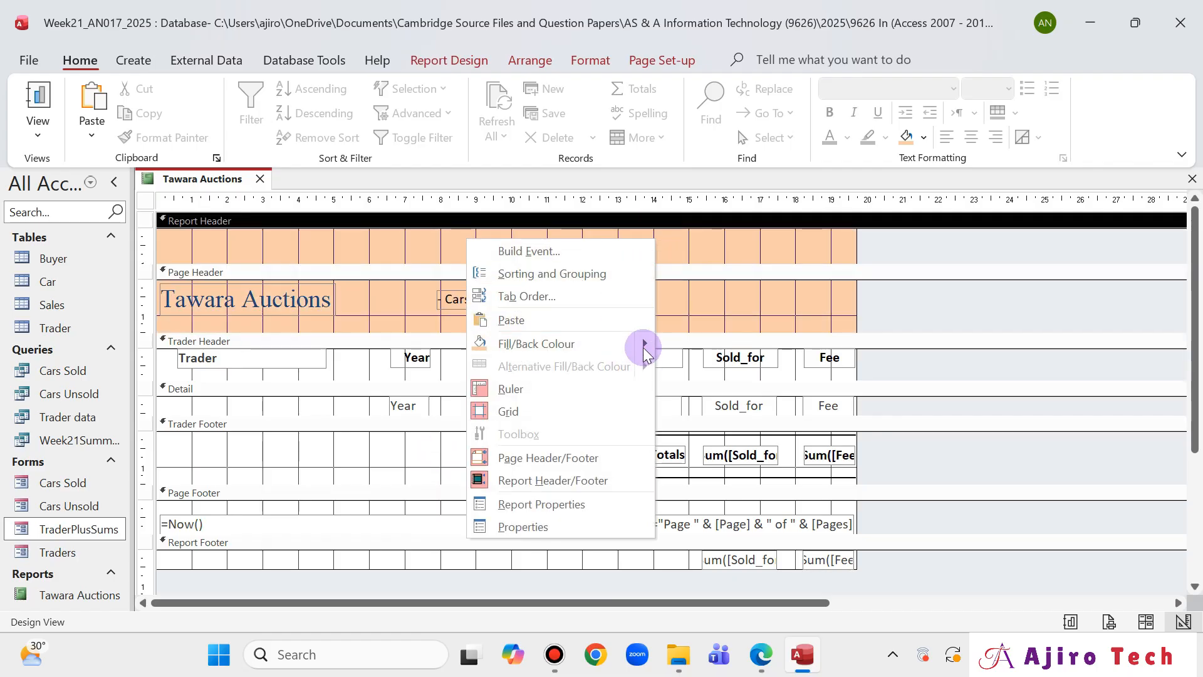
left_click(643, 344)
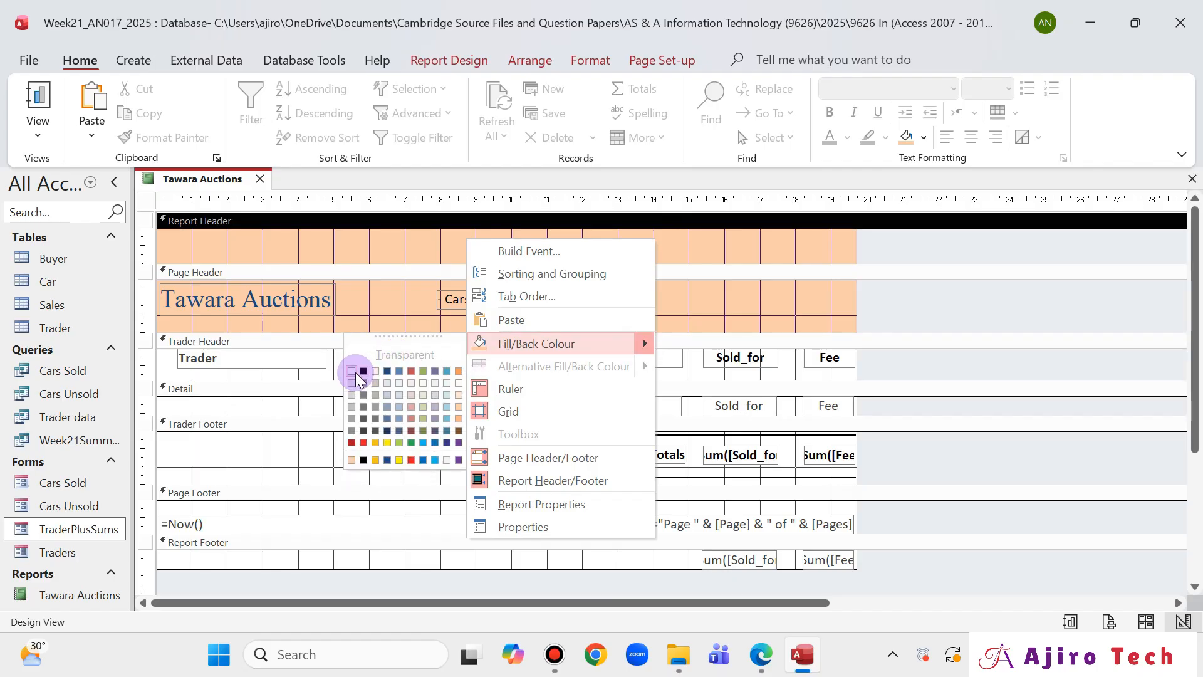
left_click(352, 372)
right_click(611, 237)
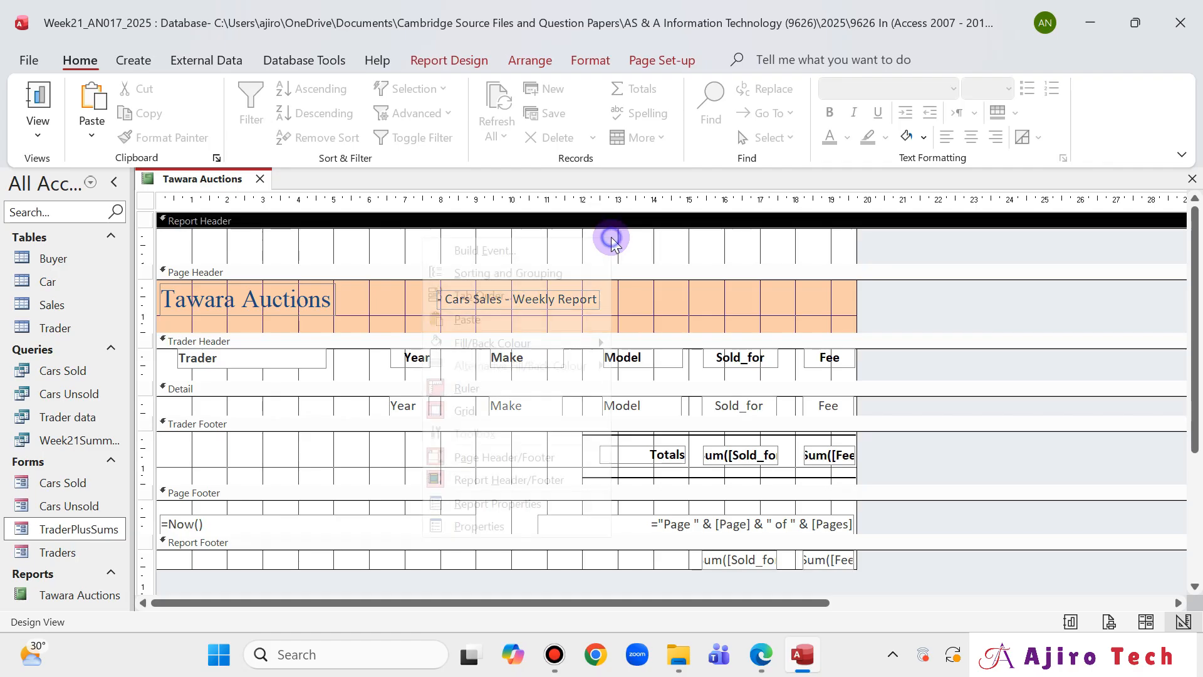
left_click(641, 261)
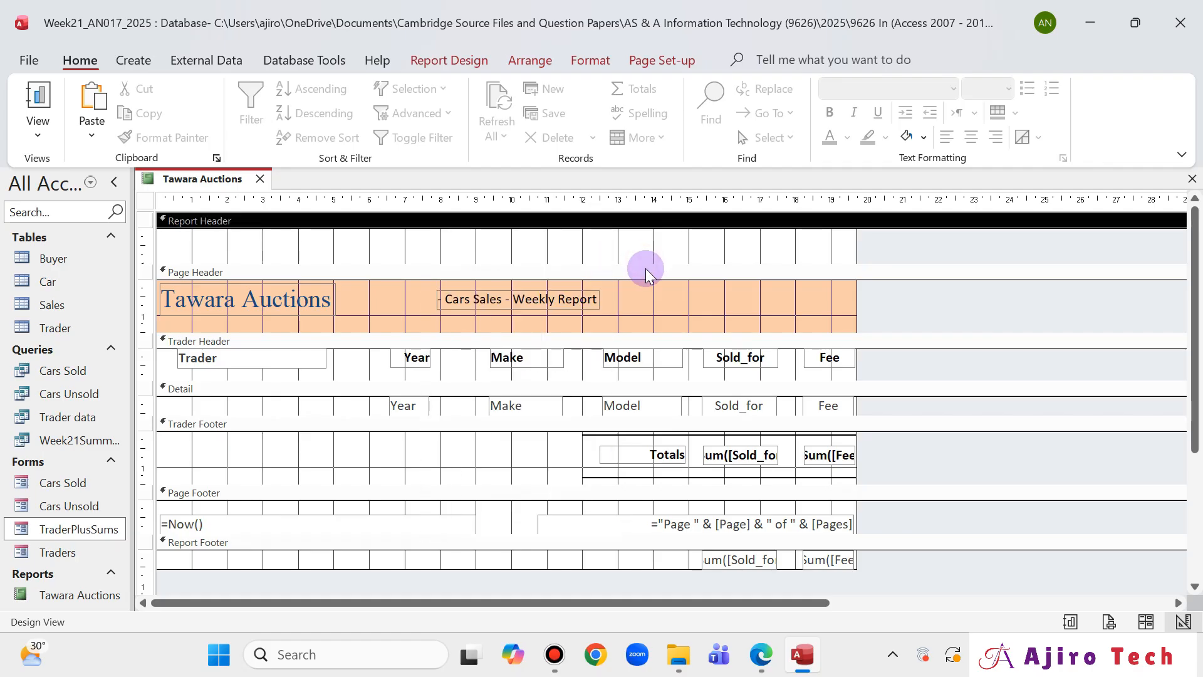
left_click_drag(645, 266, 634, 235)
- Check the report's banner in Print Preview and Layout View, then return to Design View
right_click(211, 177)
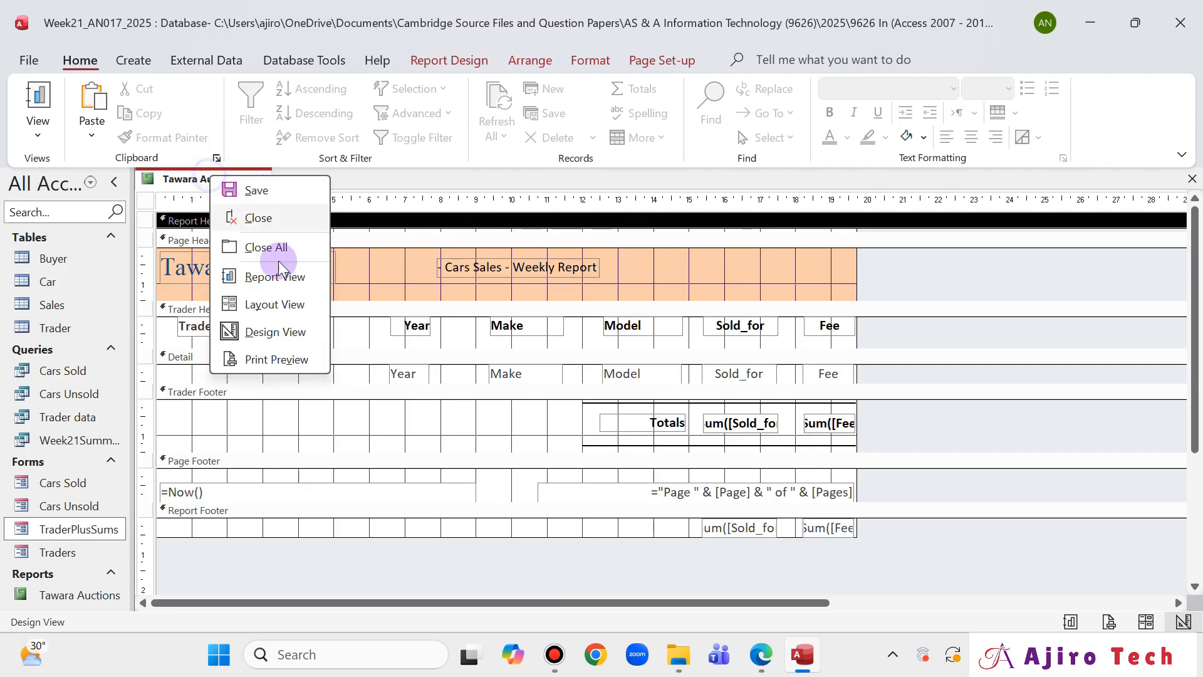
left_click(280, 358)
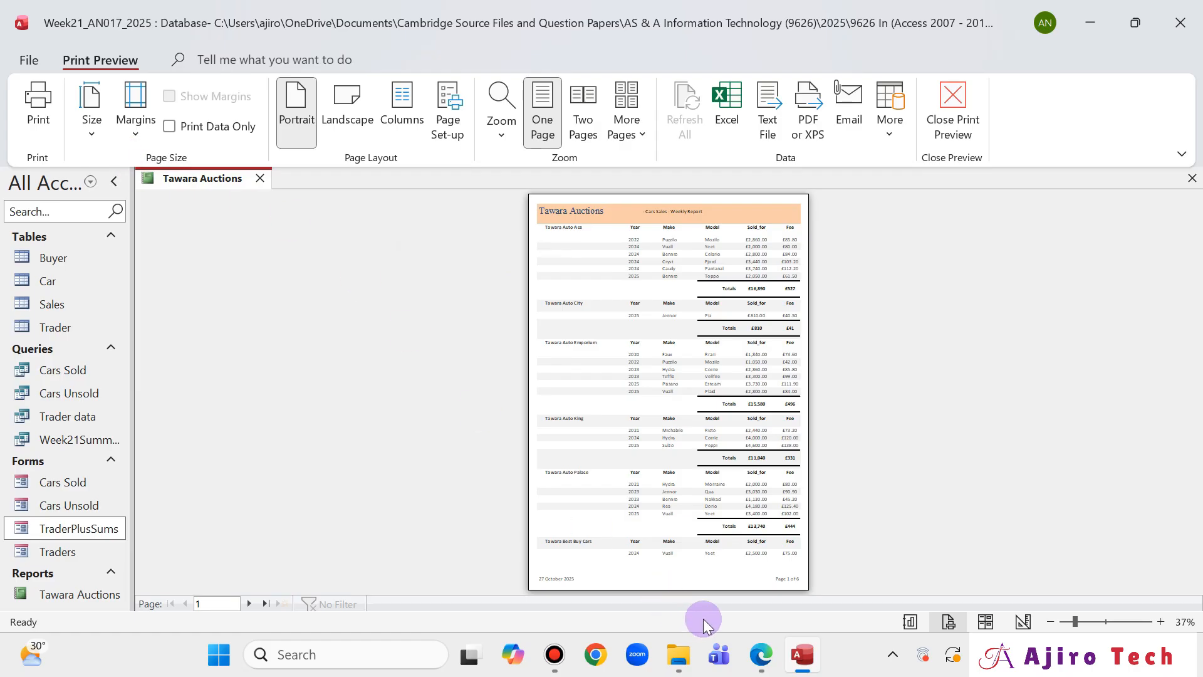
left_click(761, 654)
left_click(762, 655)
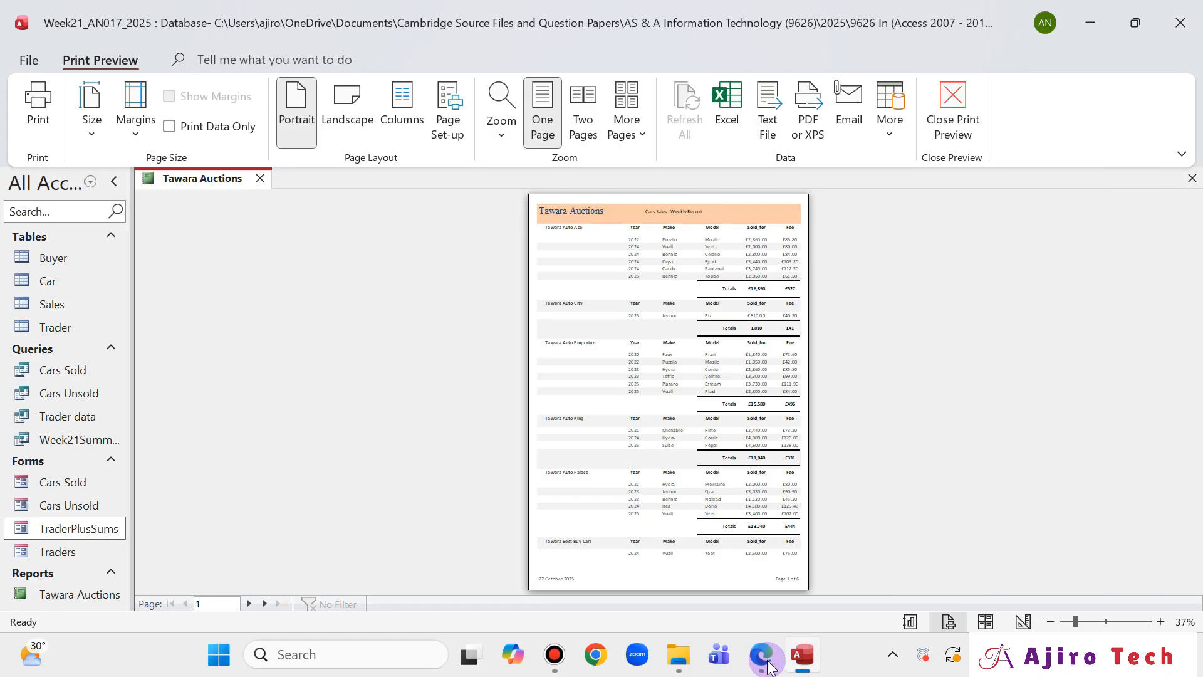
left_click(762, 655)
left_click(766, 659)
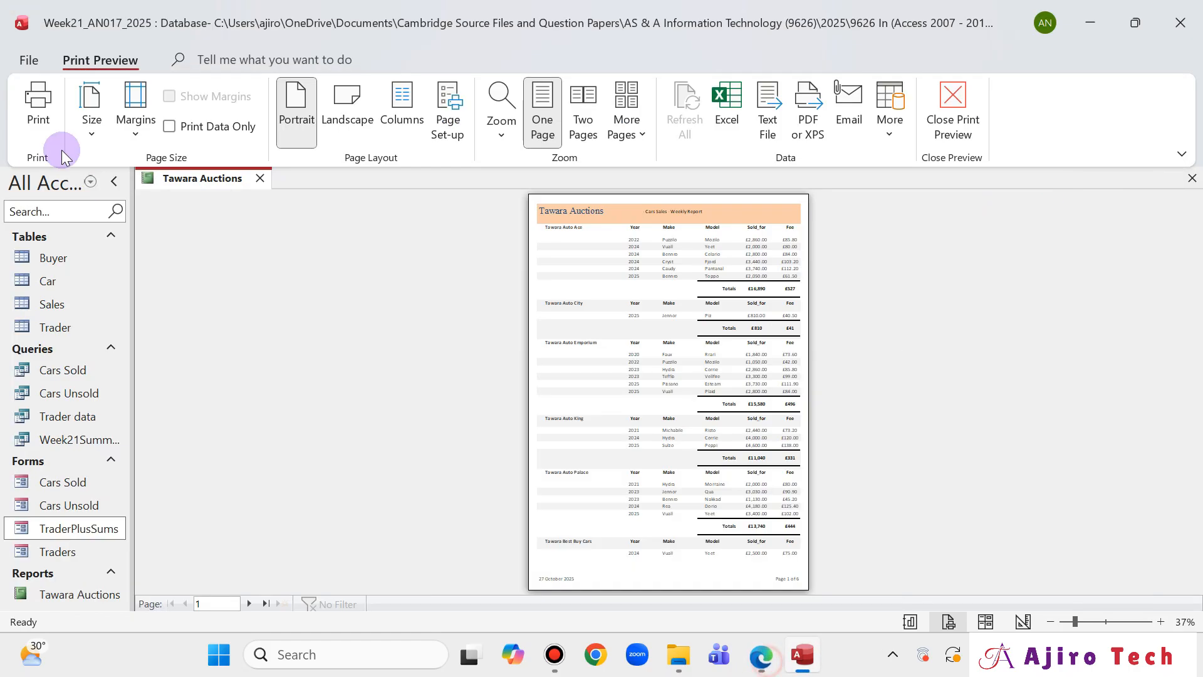
right_click(202, 178)
left_click(263, 298)
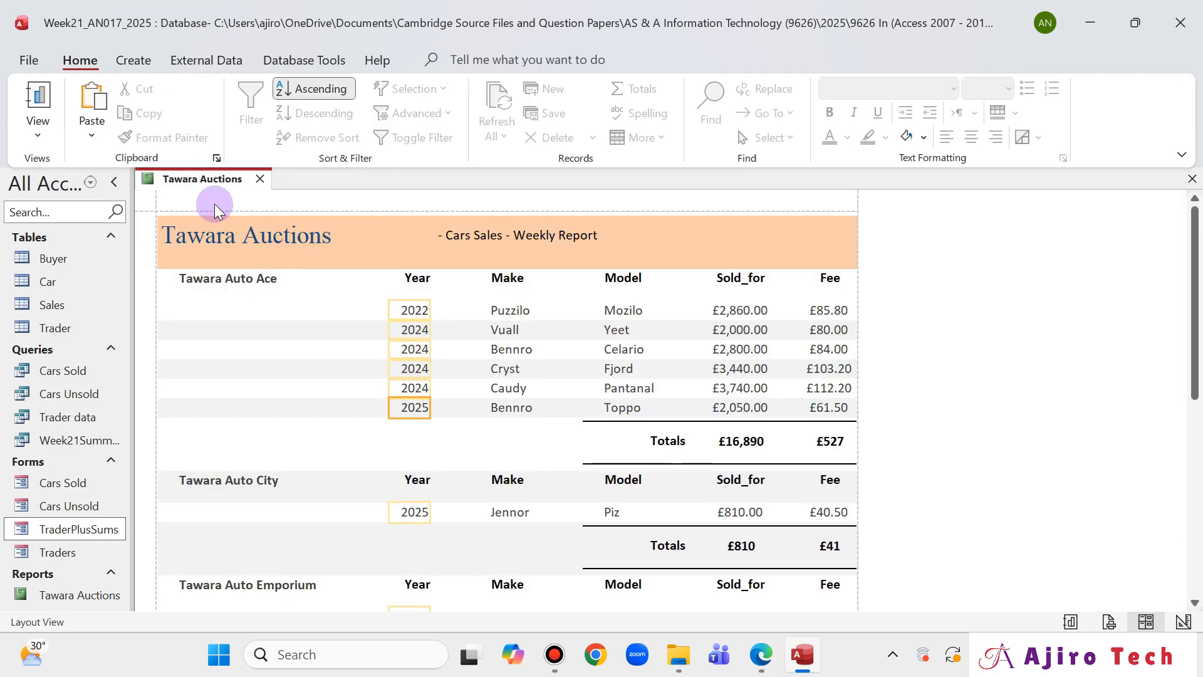
left_click(761, 655)
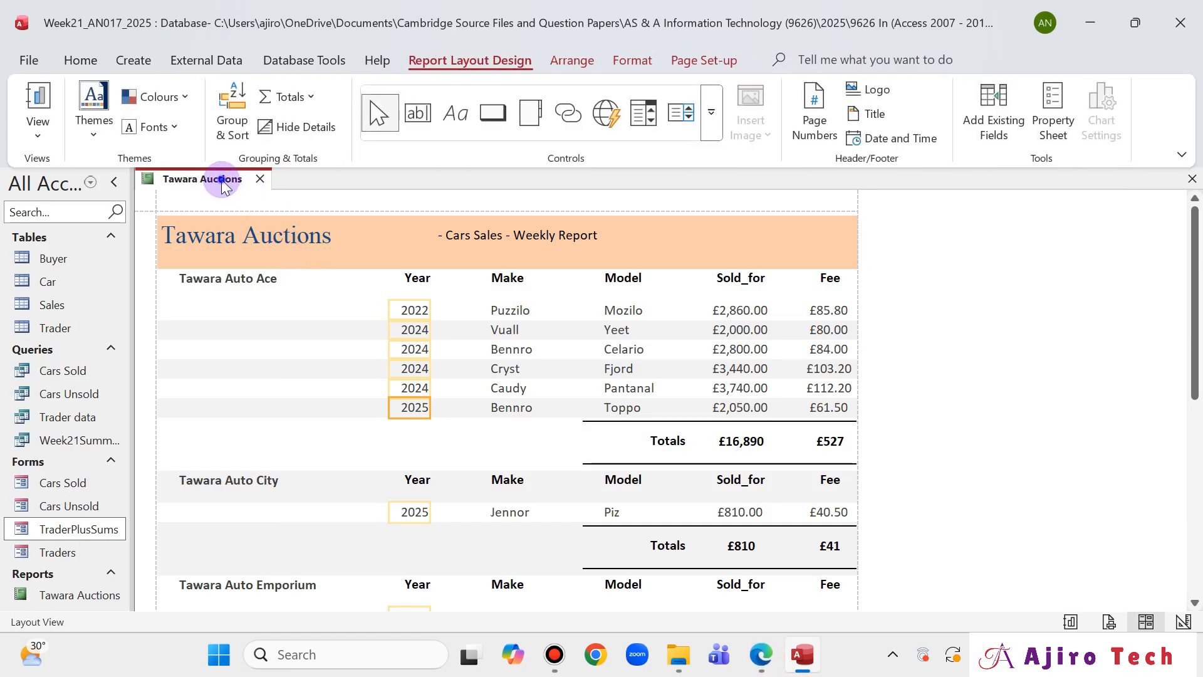
right_click(224, 183)
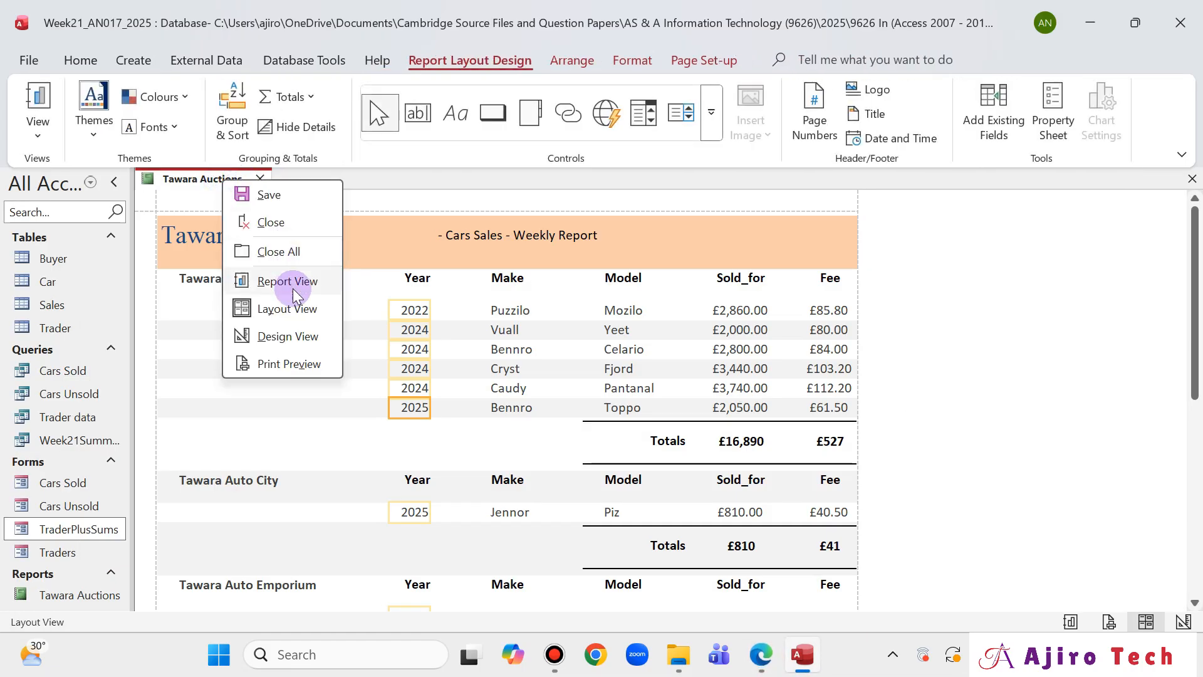
left_click(294, 337)
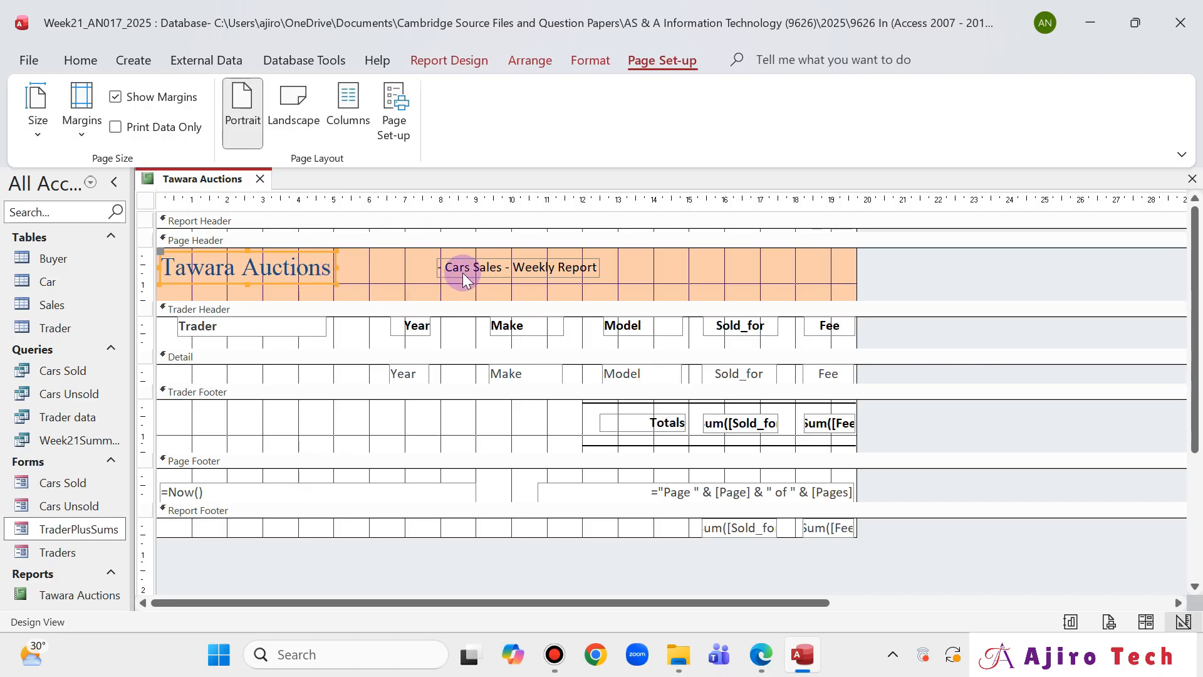
- Shift the Tawara Auctions title and the Cars Sales - Weekly Report label slightly down and right together, and shorten the Page Header around them
left_click_drag(462, 272, 462, 277)
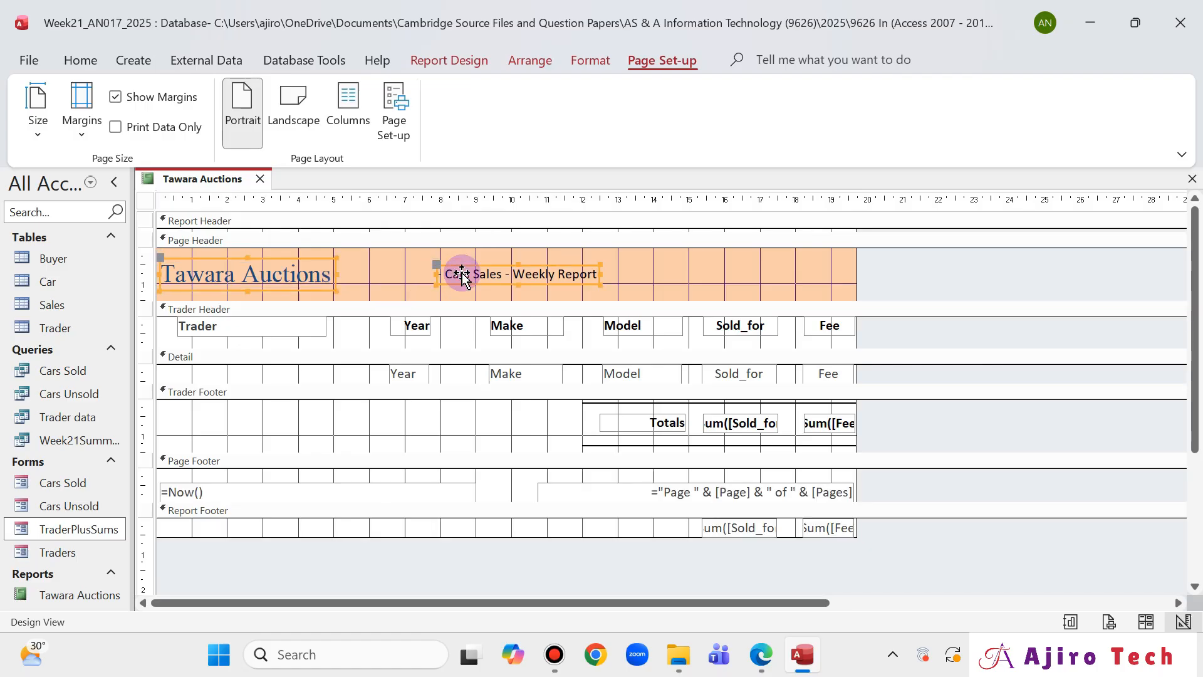
key("Right")
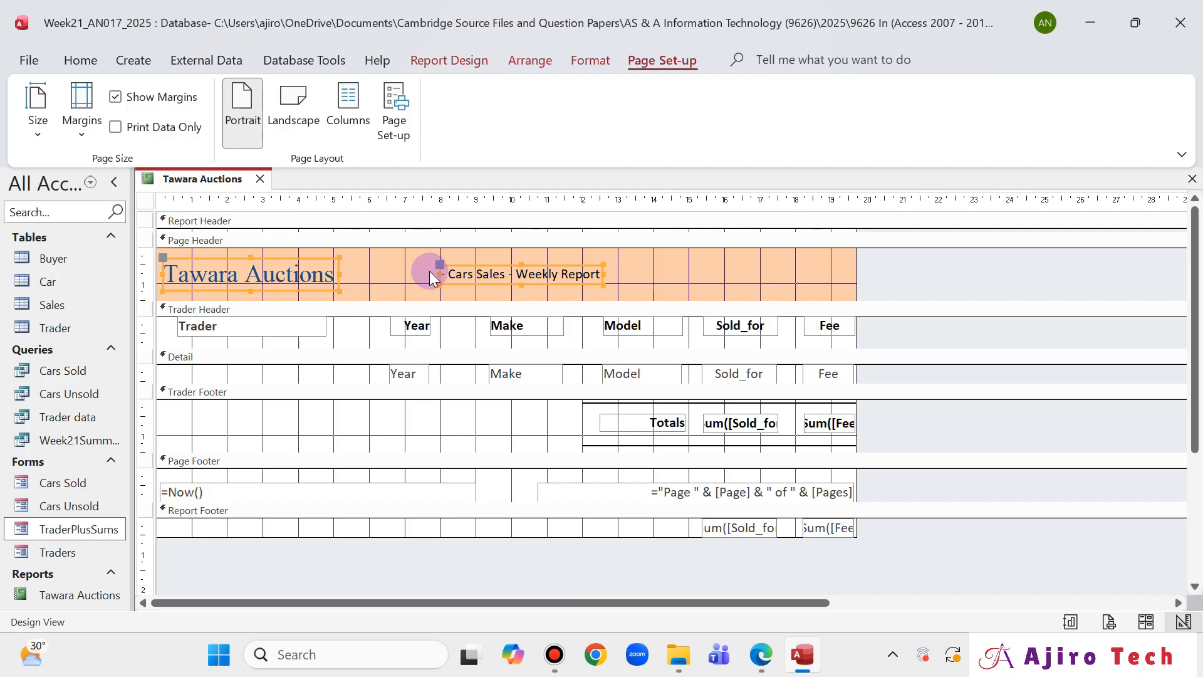
left_click(410, 292)
left_click_drag(410, 296, 408, 291)
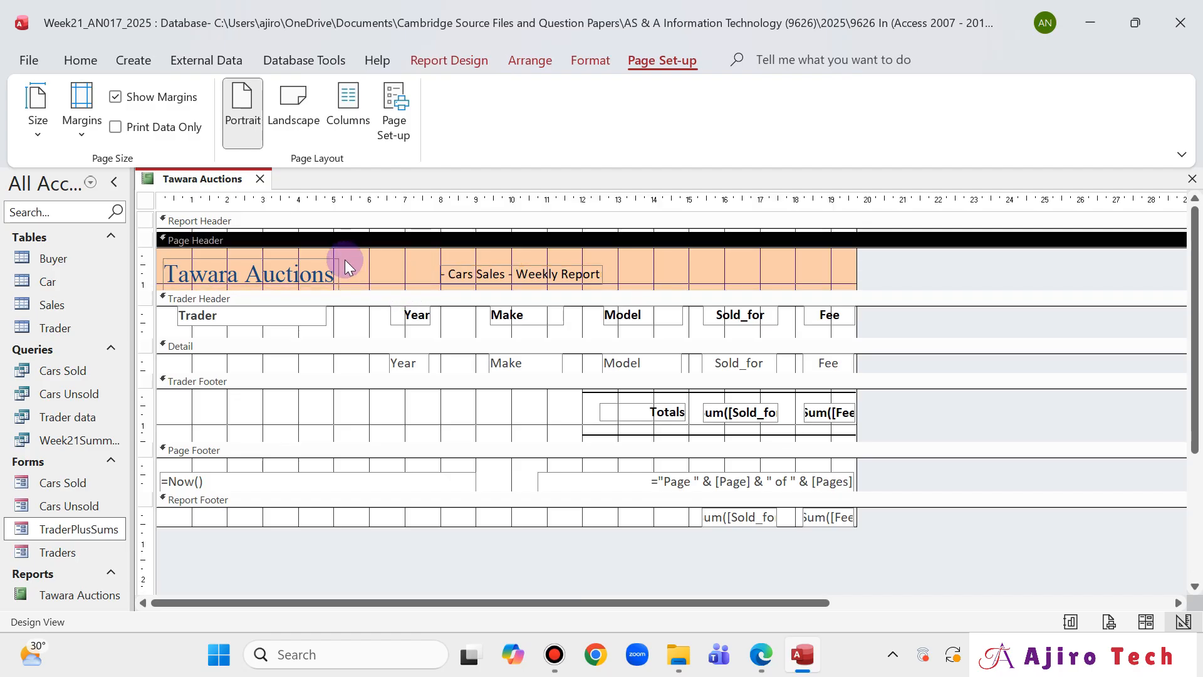
left_click(317, 269)
left_click(467, 269, "shift")
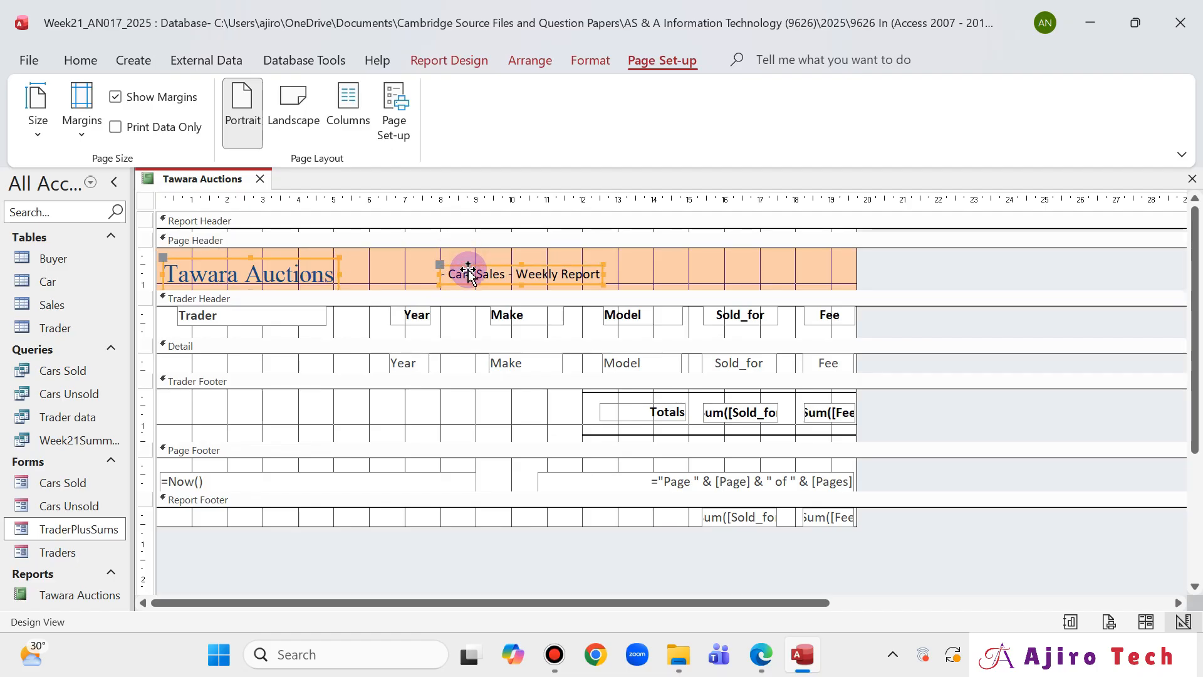
left_click_drag(468, 273, 469, 269)
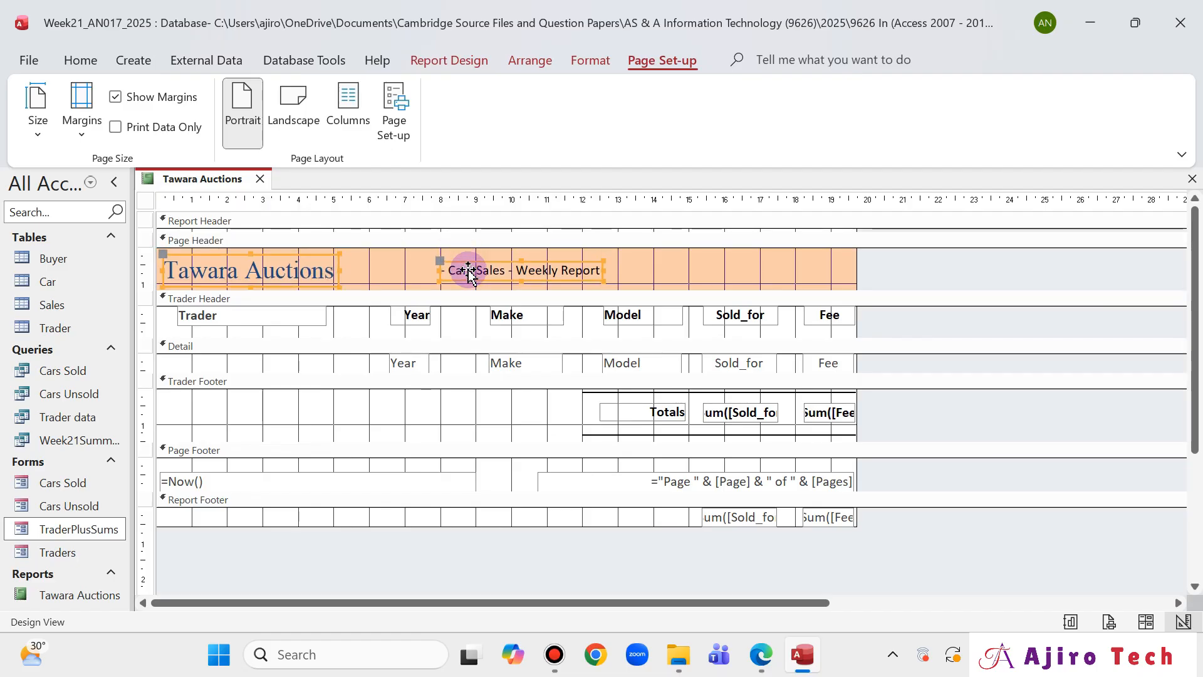
- Switch to the question paper PDF in Edge, examine the sample report layout on pages 4 and 5, and return to Access
left_click(747, 666)
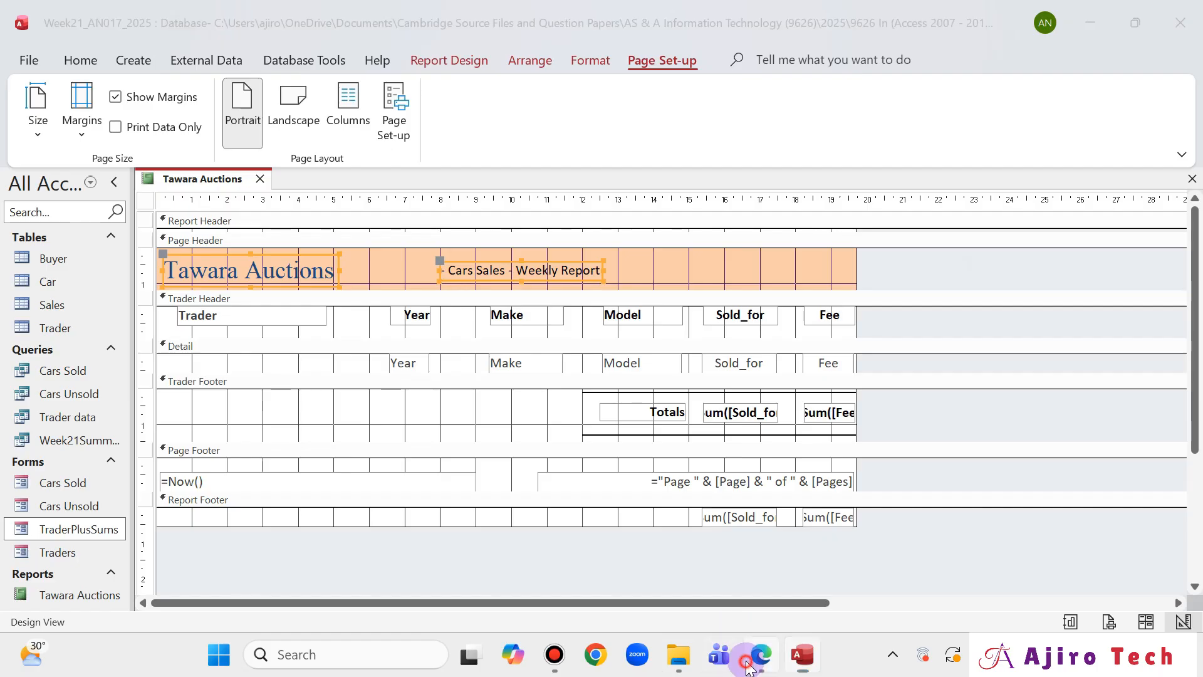
left_click(750, 663)
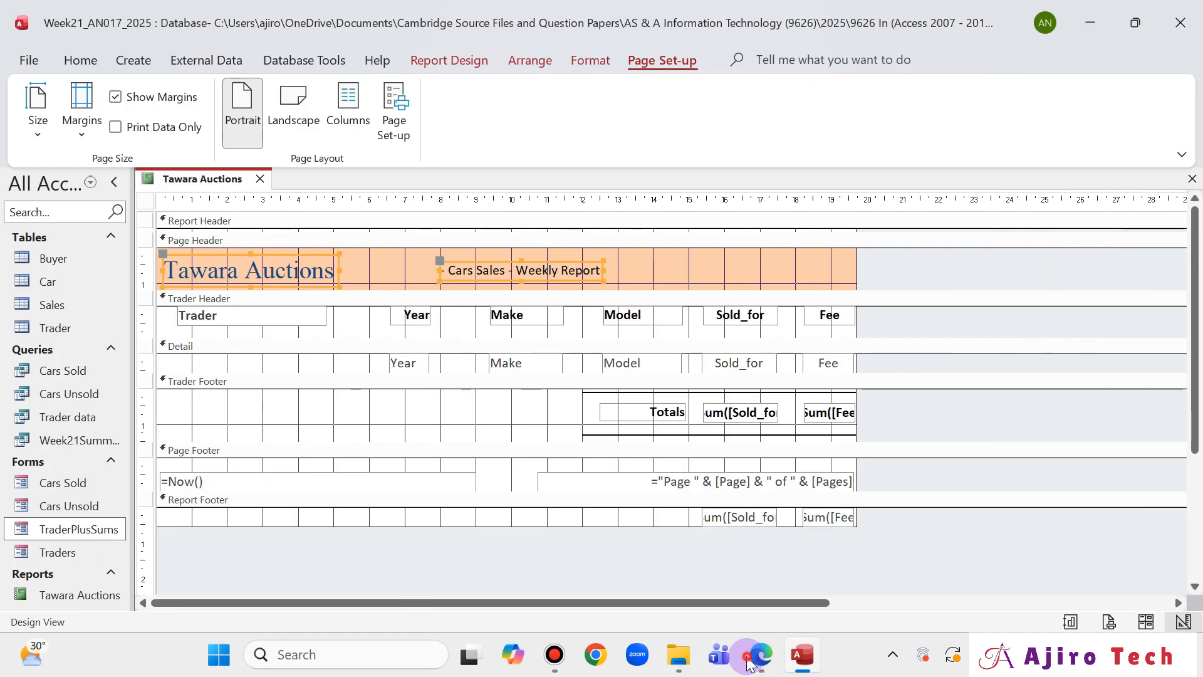
left_click(750, 663)
left_click(750, 663)
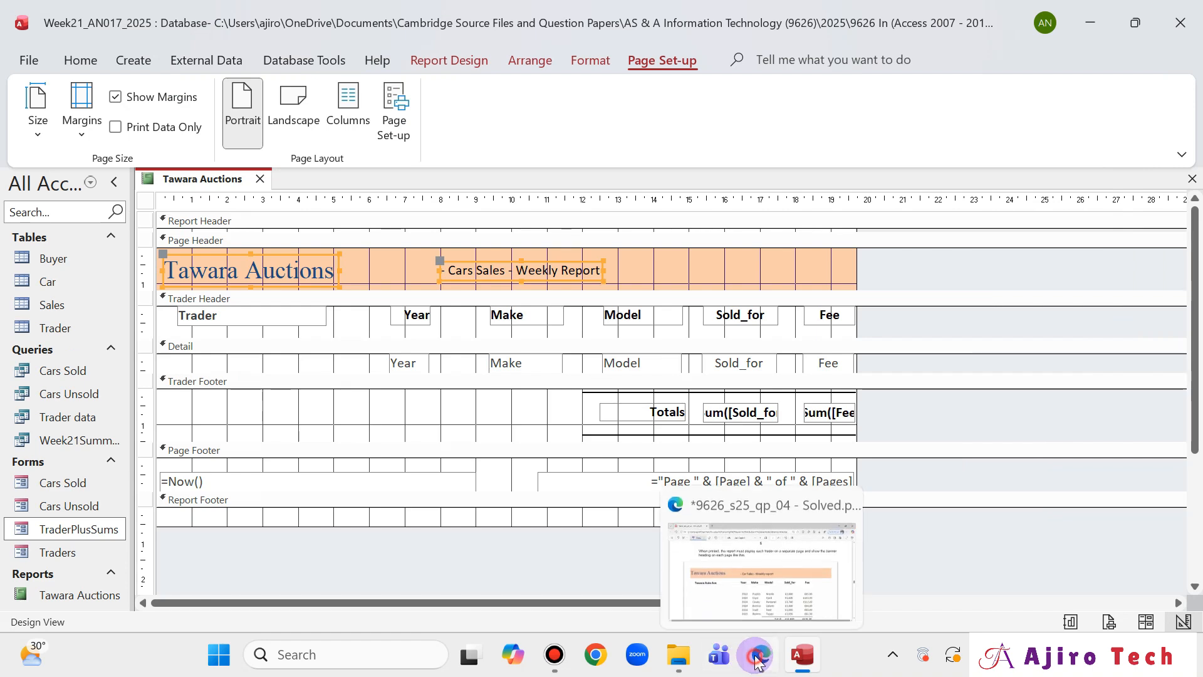
left_click(757, 661)
scroll(873, 397, "down", 10)
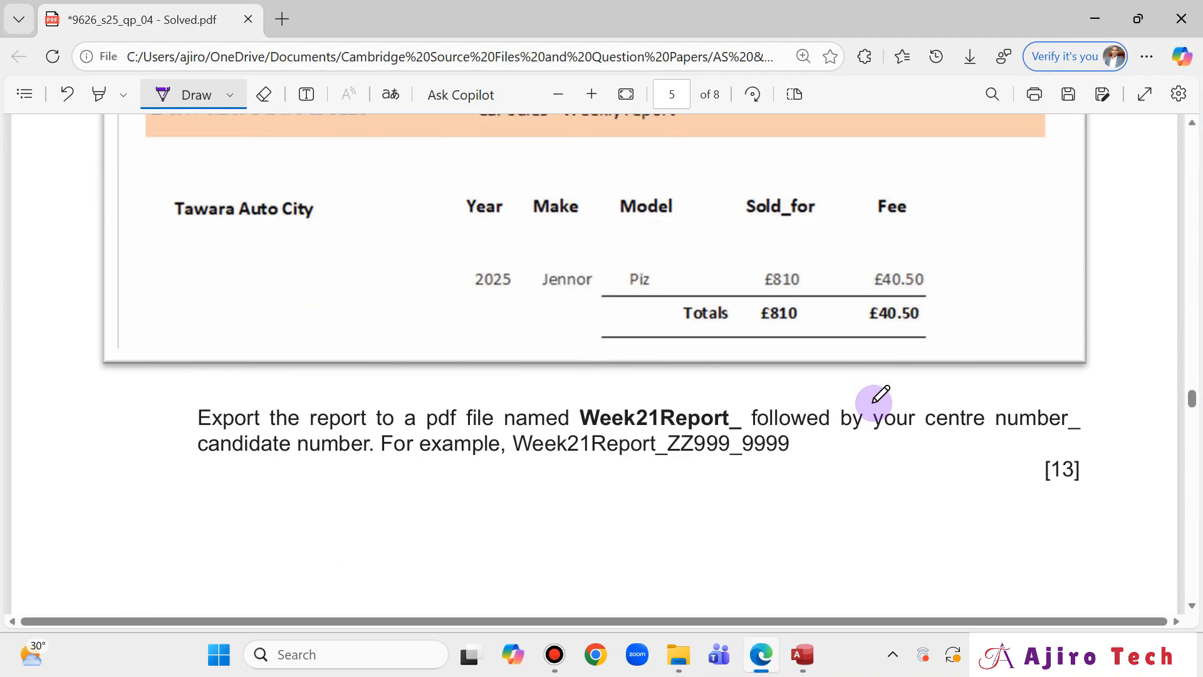
scroll(881, 394, "up", 10)
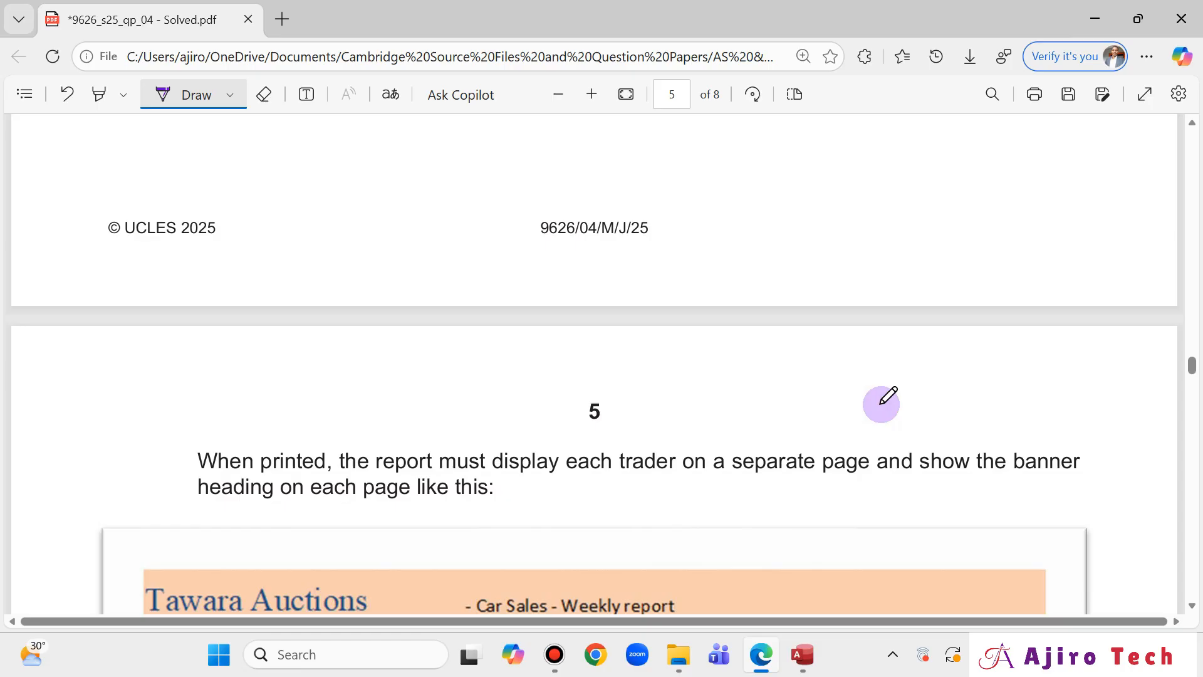
scroll(855, 400, "down", 6)
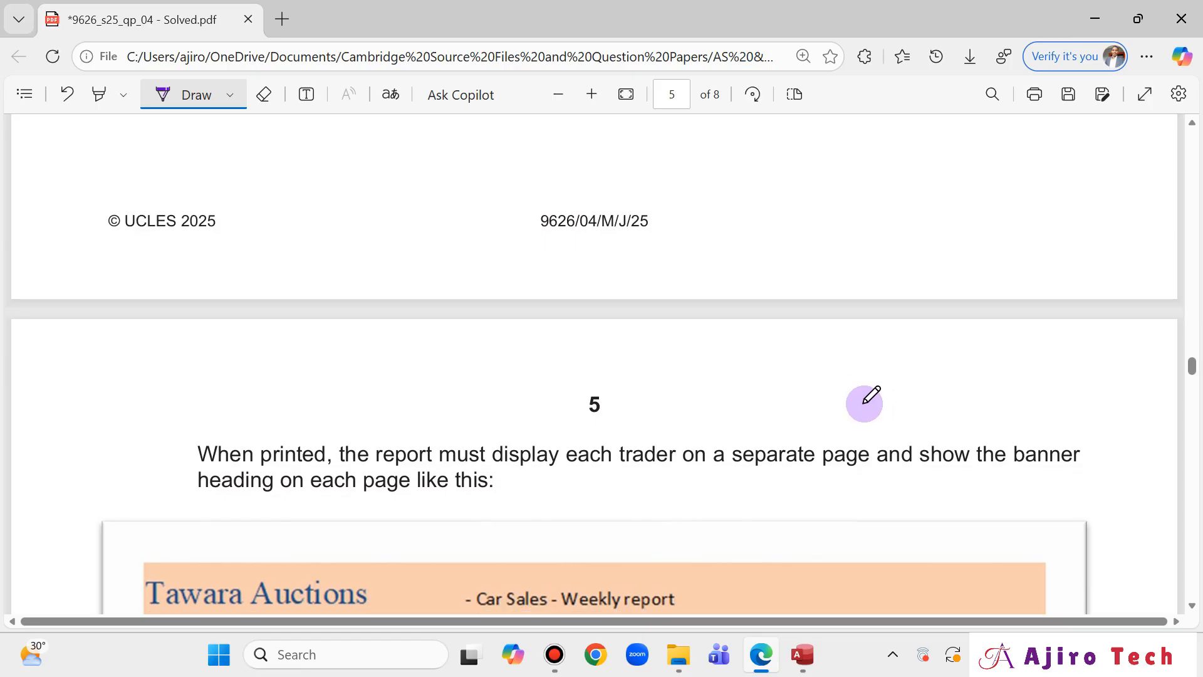
scroll(876, 395, "up", 8)
scroll(887, 392, "up", 9)
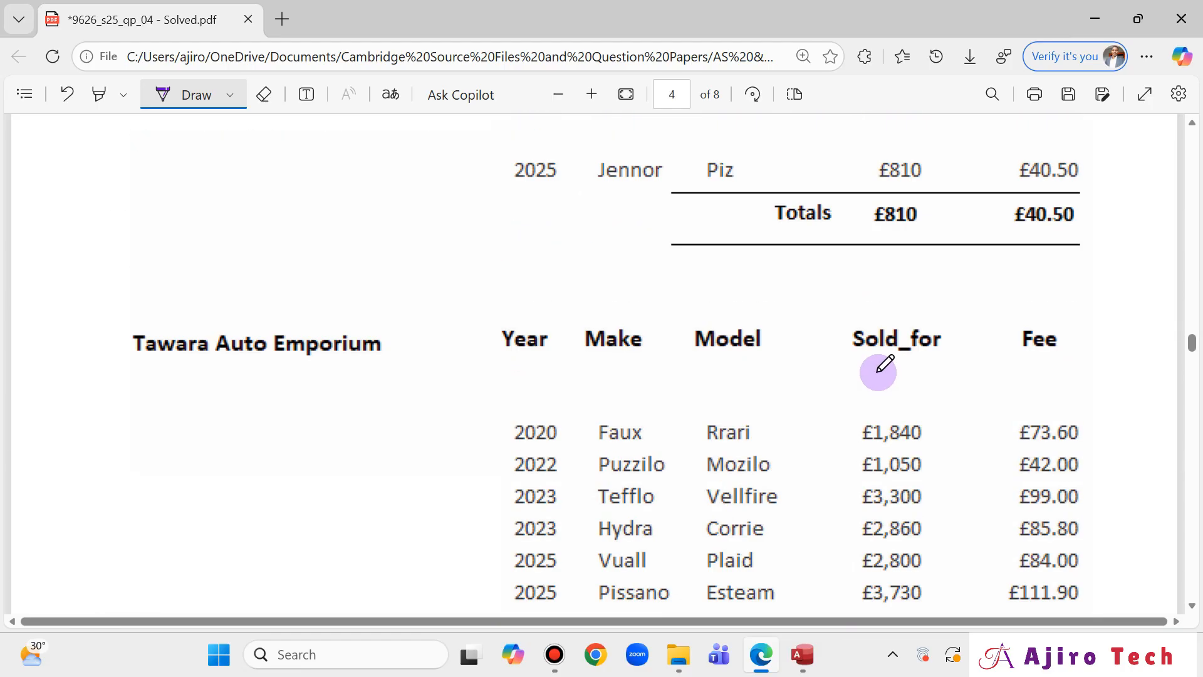
left_click(803, 654)
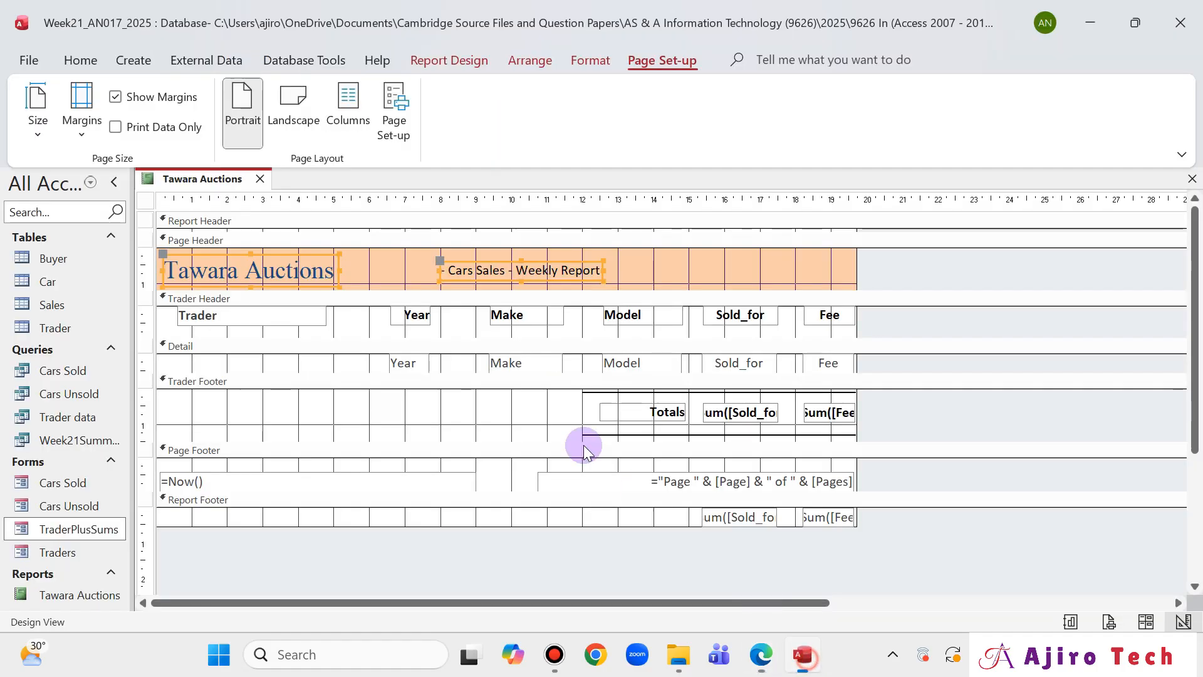
- Examine the adjusted banner and the row shading in Layout View and Print Preview, then return to Design View
right_click(201, 182)
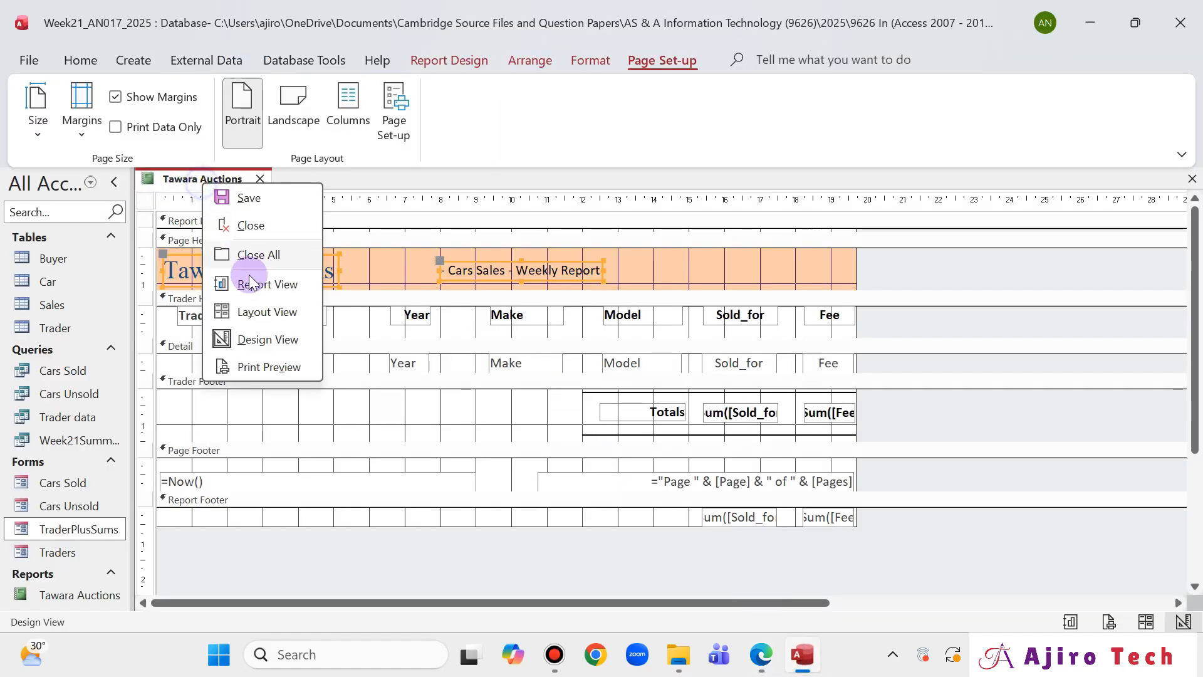
left_click(257, 312)
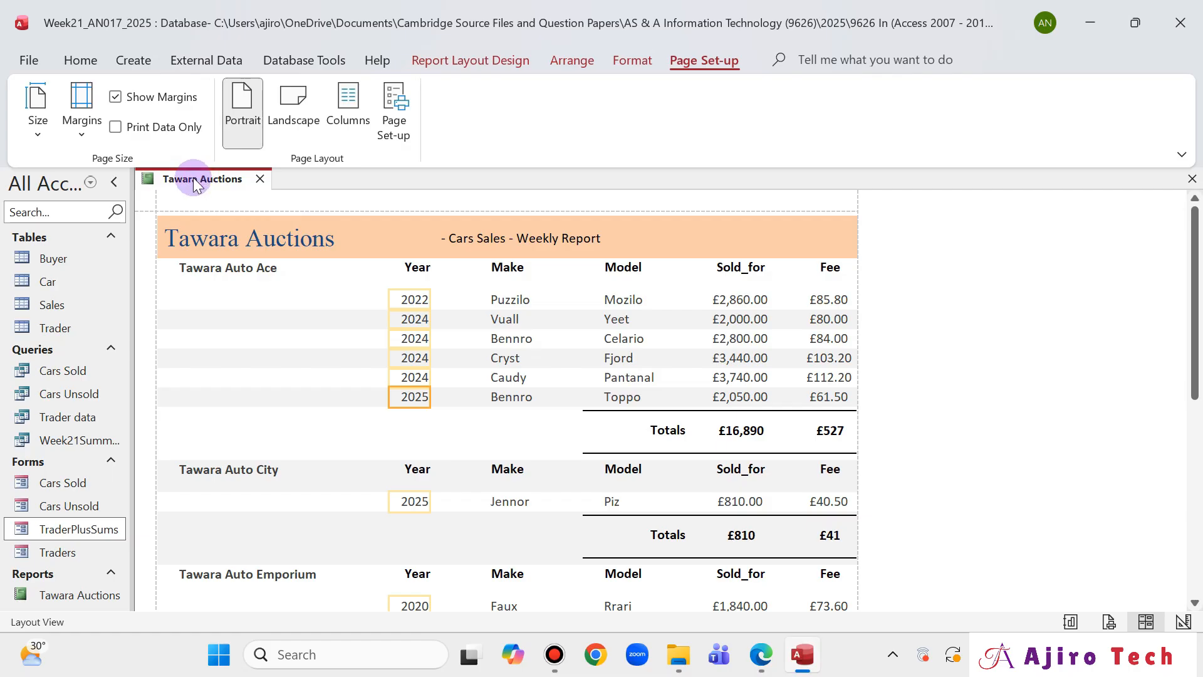
right_click(194, 183)
left_click(247, 357)
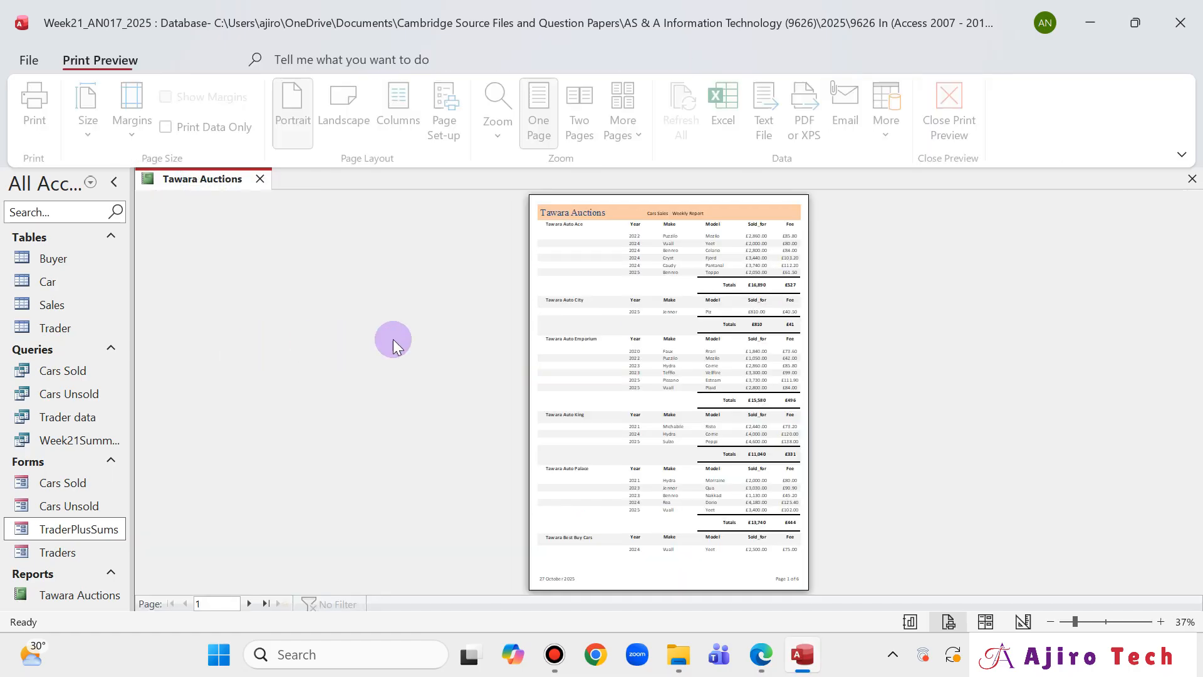
right_click(178, 185)
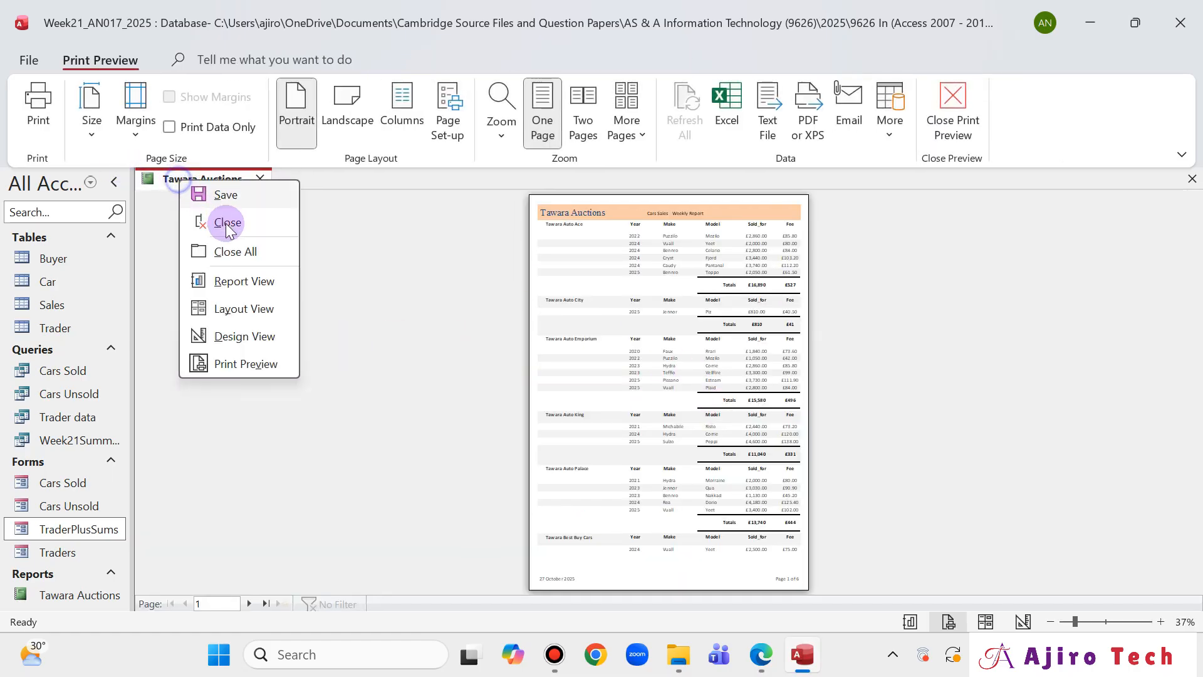
left_click(245, 331)
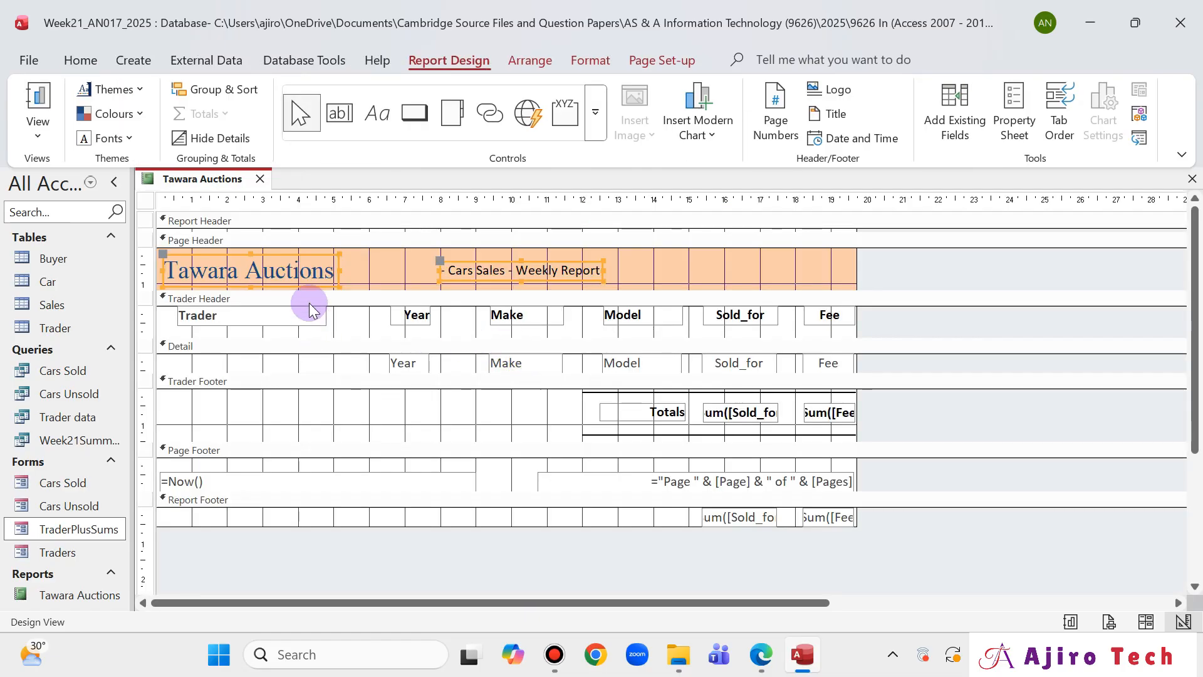
- Set both the fill colour and the alternative fill colour of the Trader Header to white
right_click(314, 298)
mouse_move(308, 407)
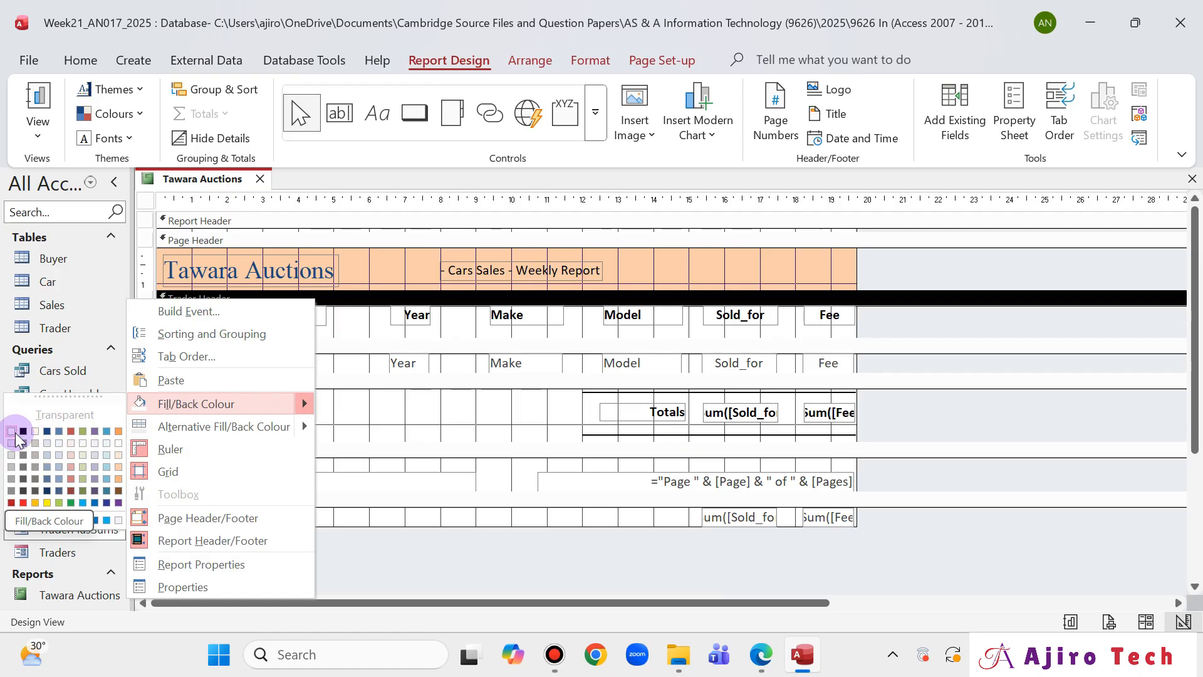
left_click(14, 432)
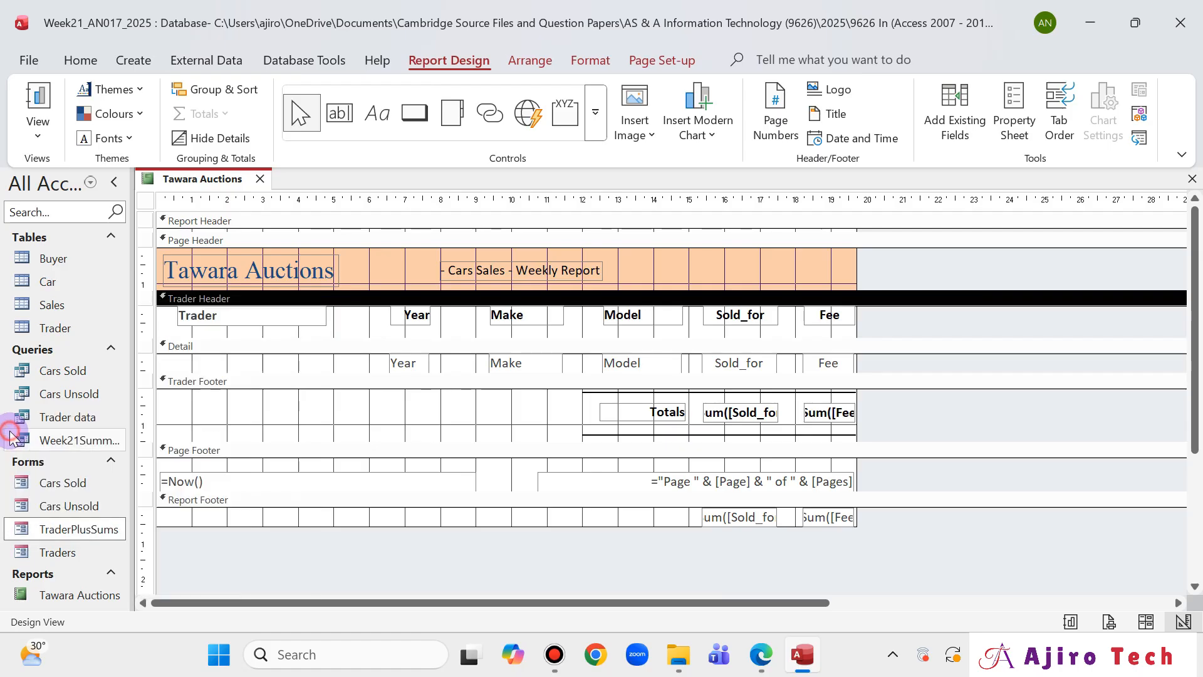
right_click(298, 301)
mouse_move(284, 419)
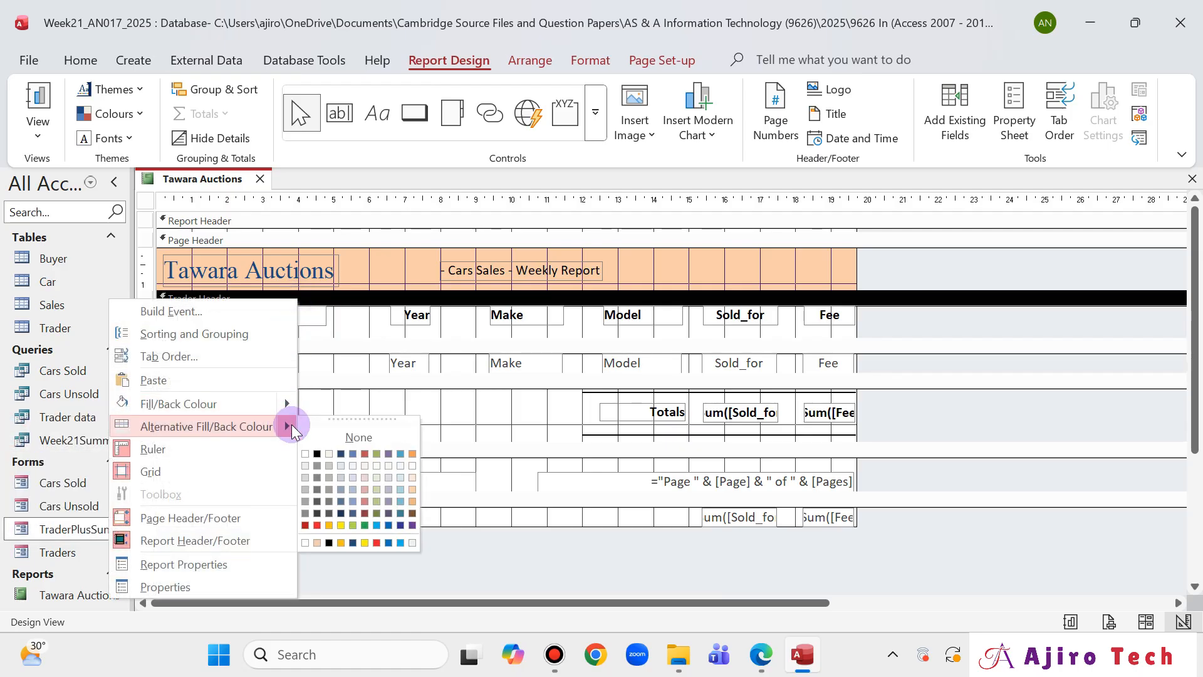
left_click(305, 454)
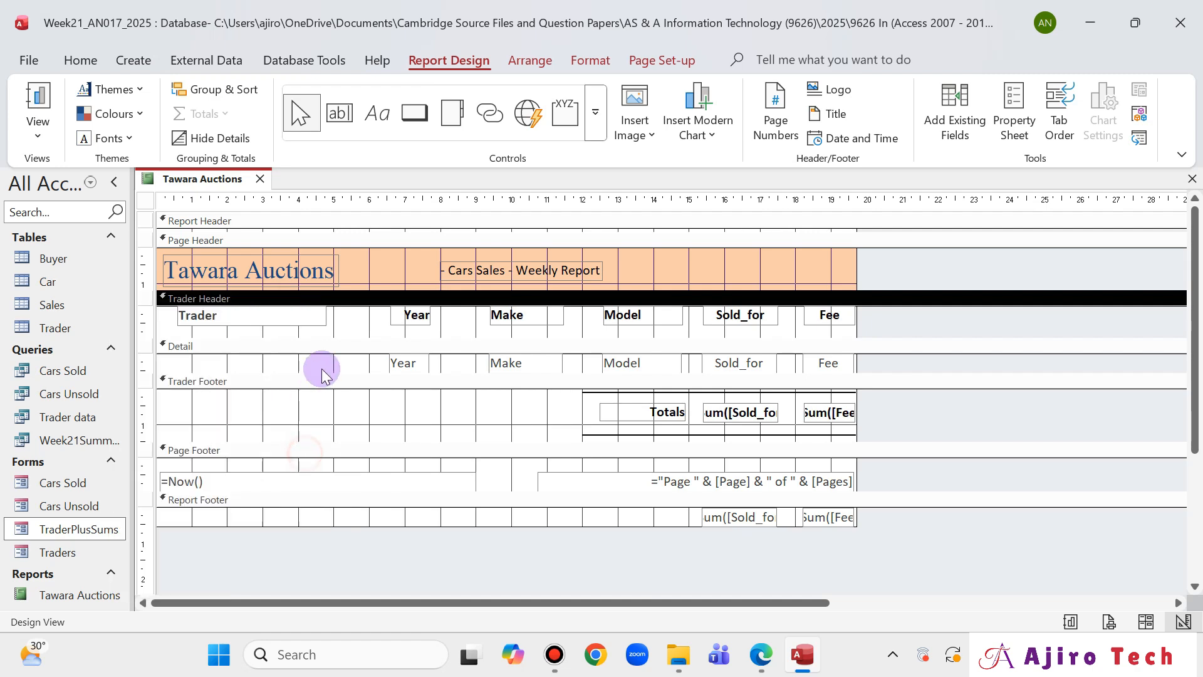
- Set both the fill colour and the alternative fill colour of the Detail section to white
right_click(323, 350)
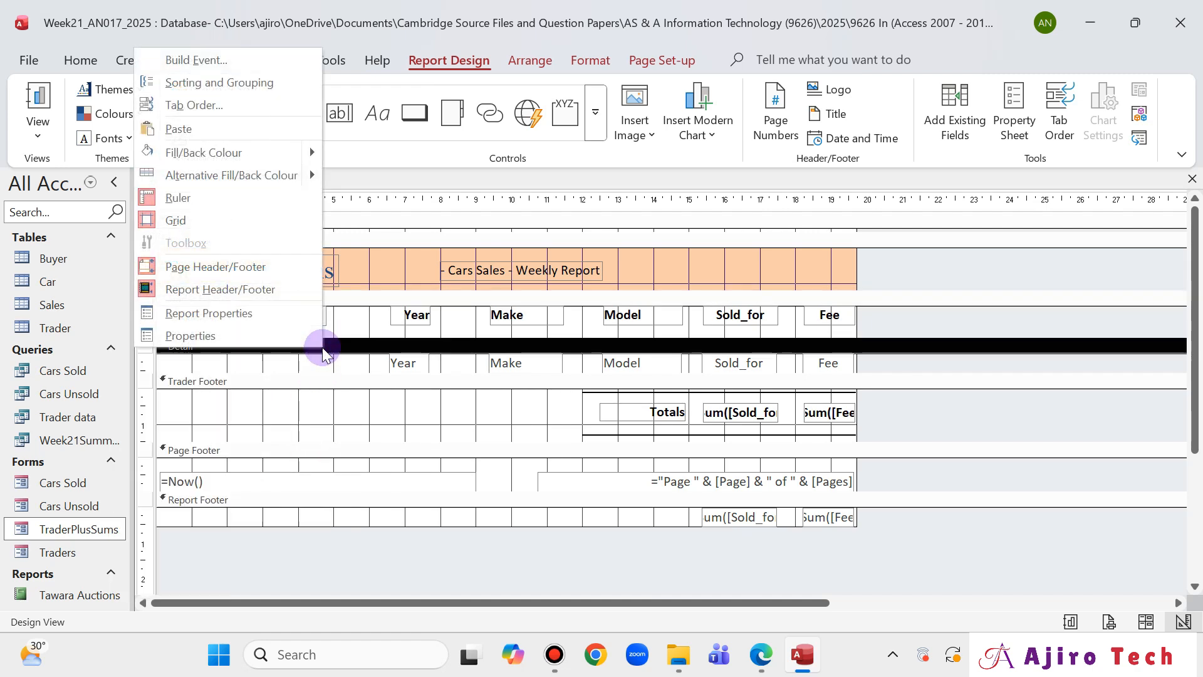
left_click(307, 154)
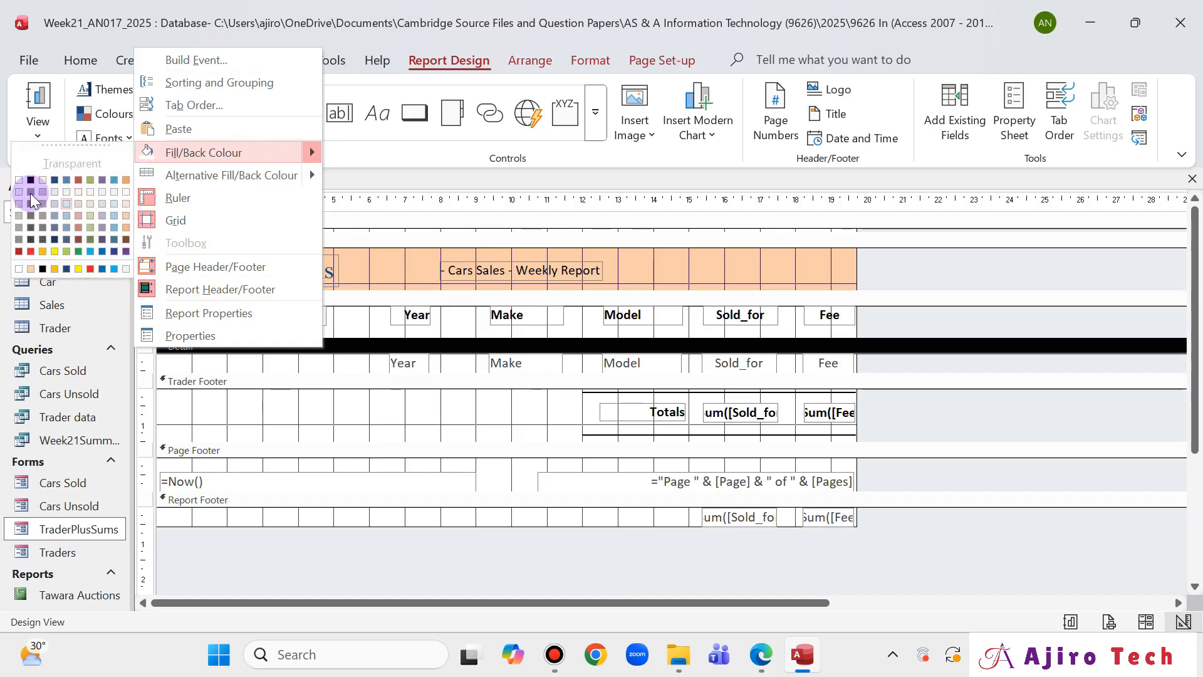
left_click(20, 180)
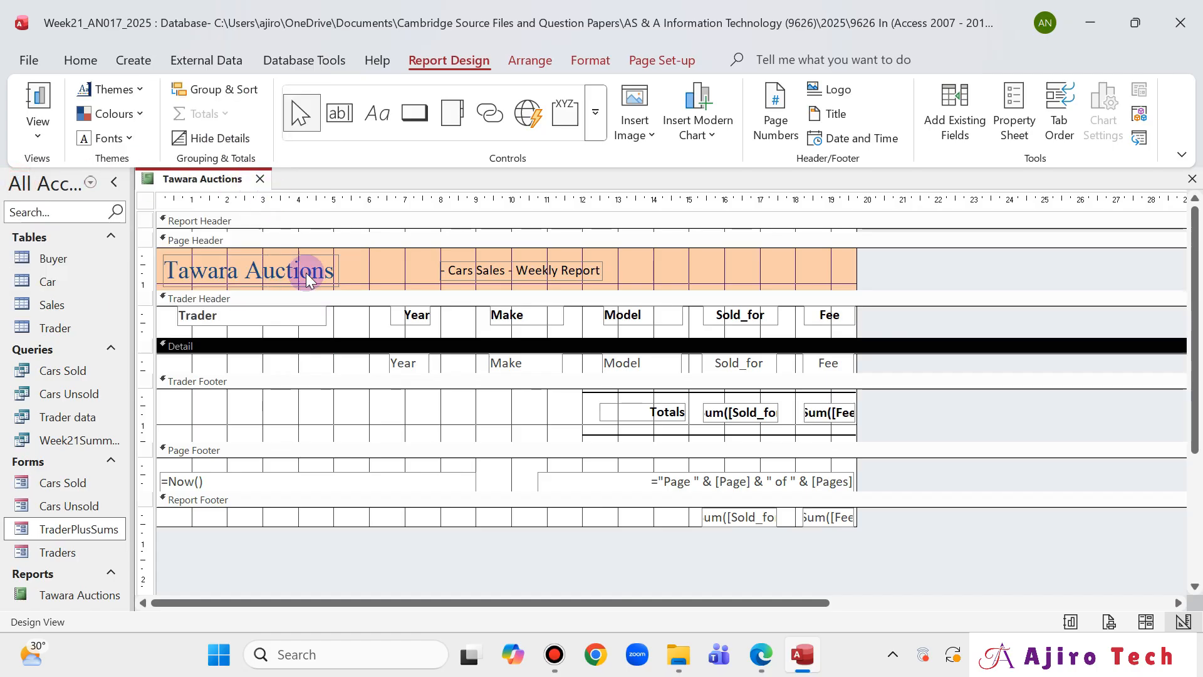
right_click(320, 348)
left_click(310, 164)
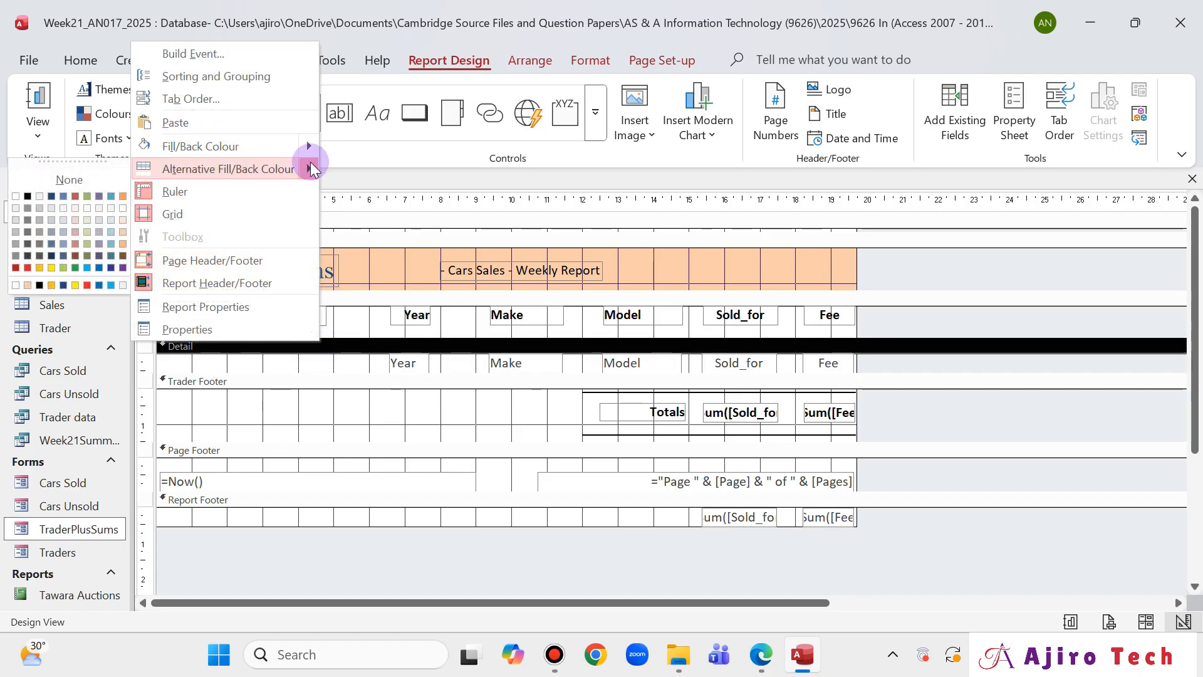
left_click(19, 196)
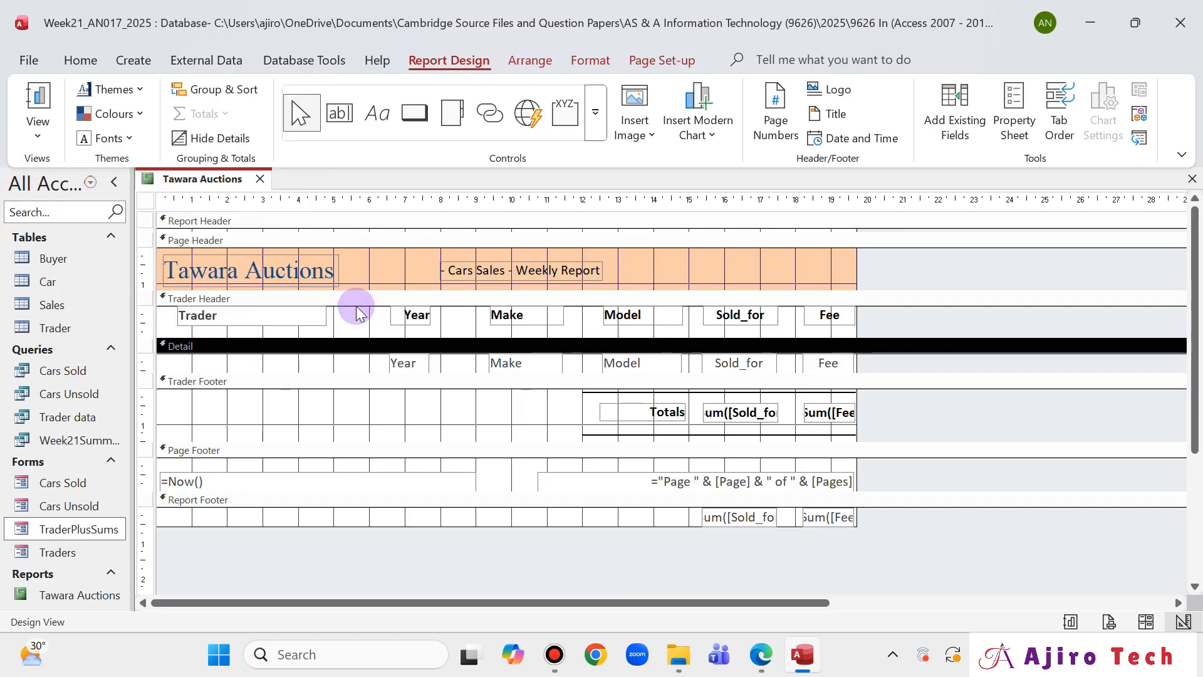
- Set both the fill colour and the alternative fill colour of the Trader Footer to white
right_click(342, 382)
left_click(327, 187)
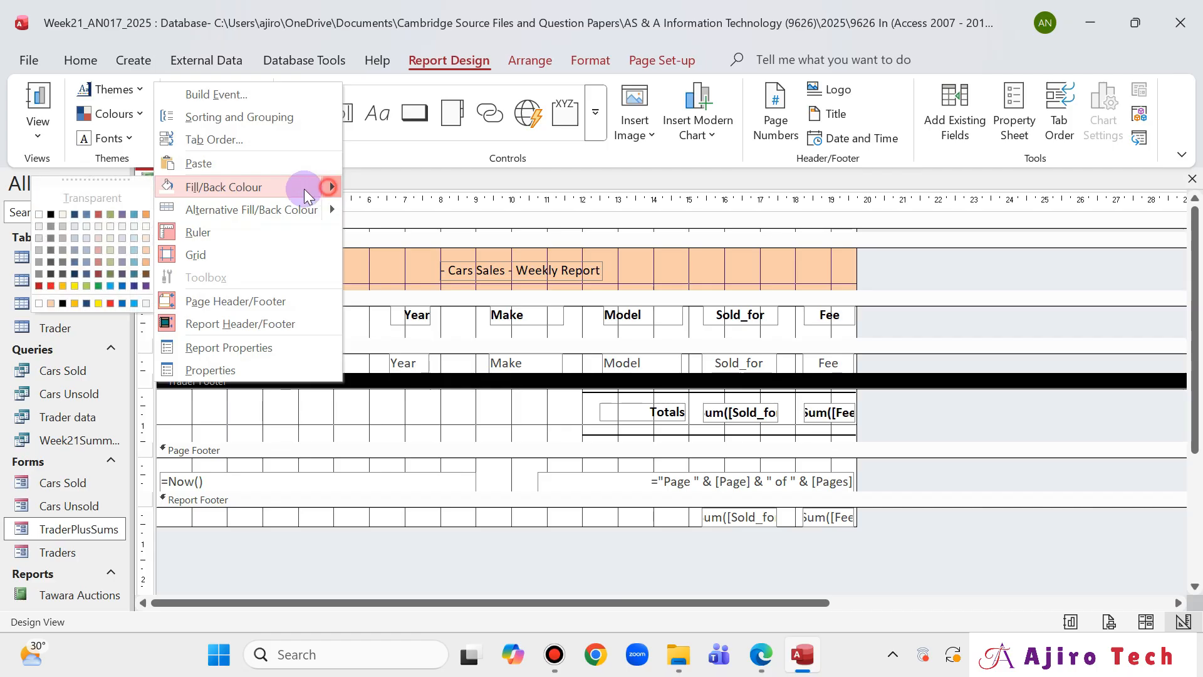
left_click(40, 217)
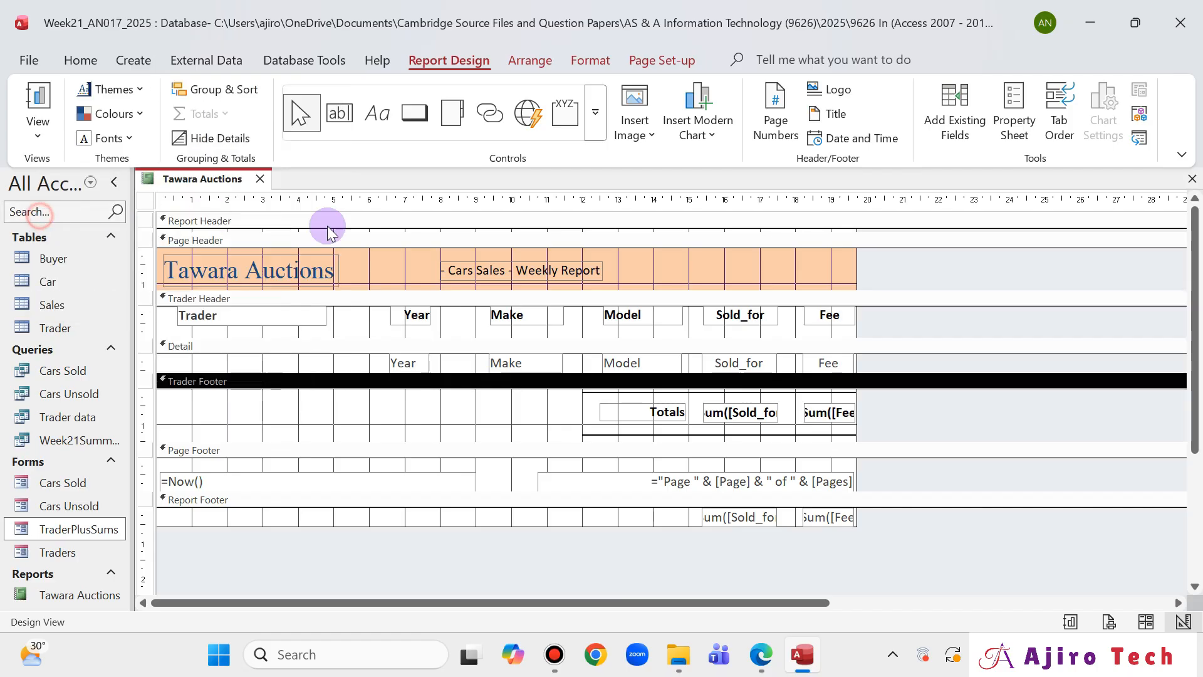
right_click(420, 382)
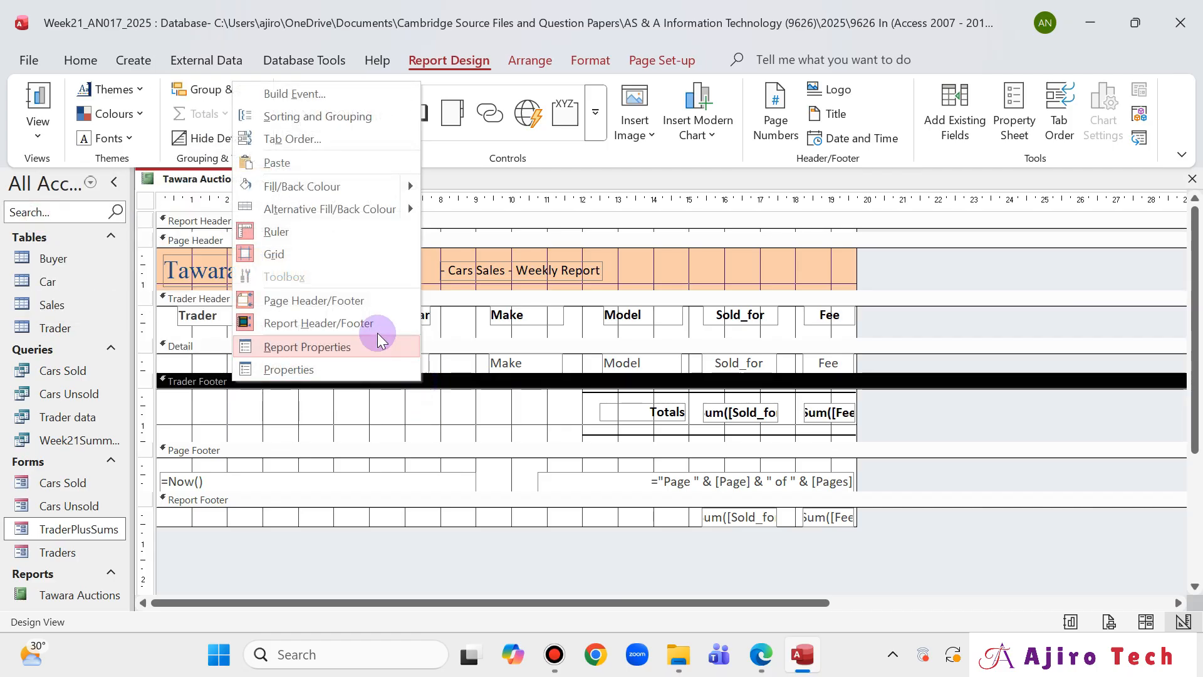
left_click(411, 208)
left_click(122, 241)
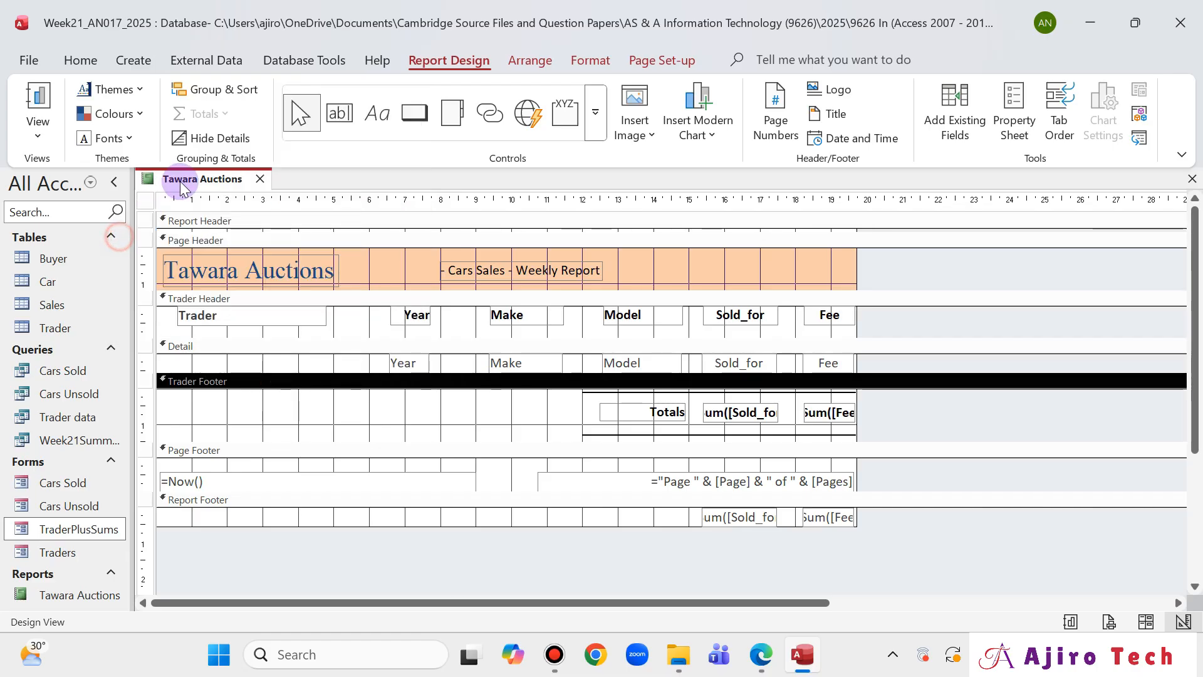
- Open the report in Print Preview and examine the banner, section backgrounds and trader groups across its pages, including page 4 zoomed in
right_click(184, 179)
left_click(283, 352)
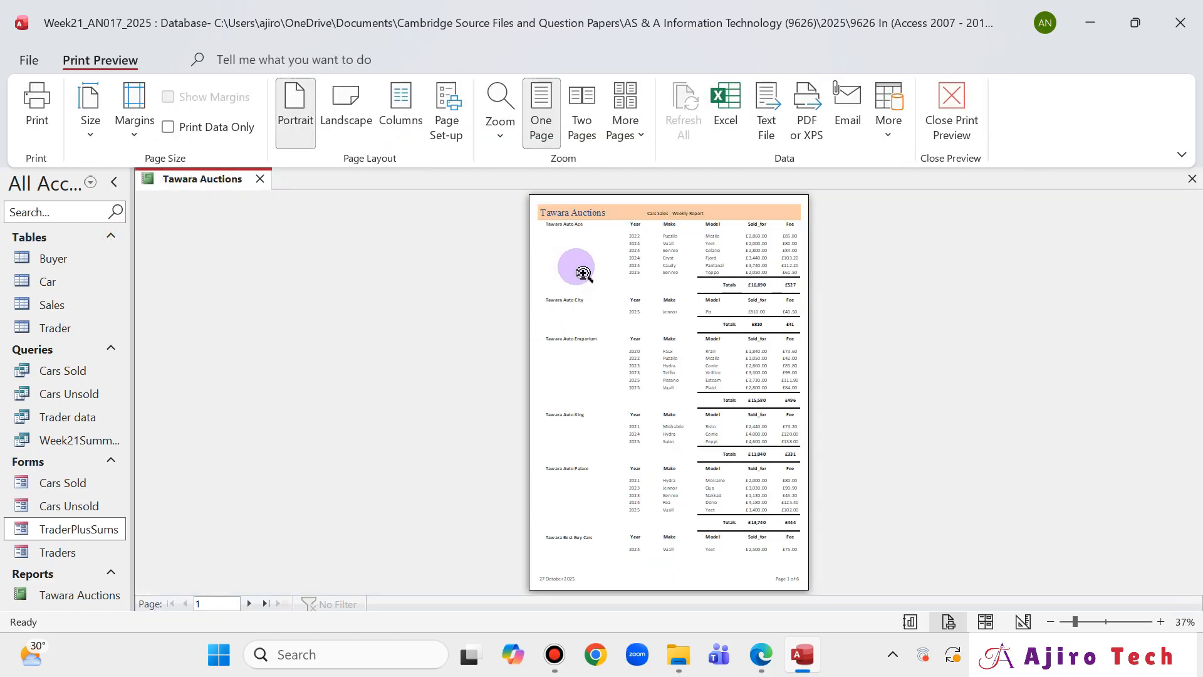
left_click(249, 604)
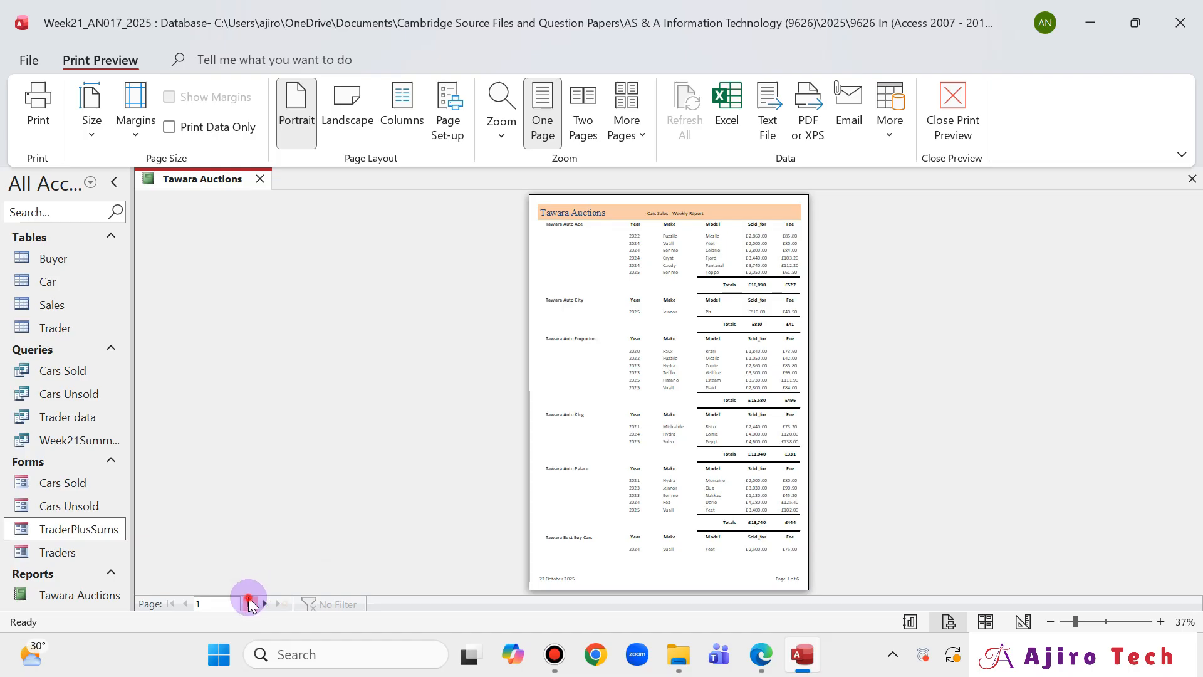
left_click(249, 603)
left_click(249, 603)
left_click(249, 603)
left_click(249, 604)
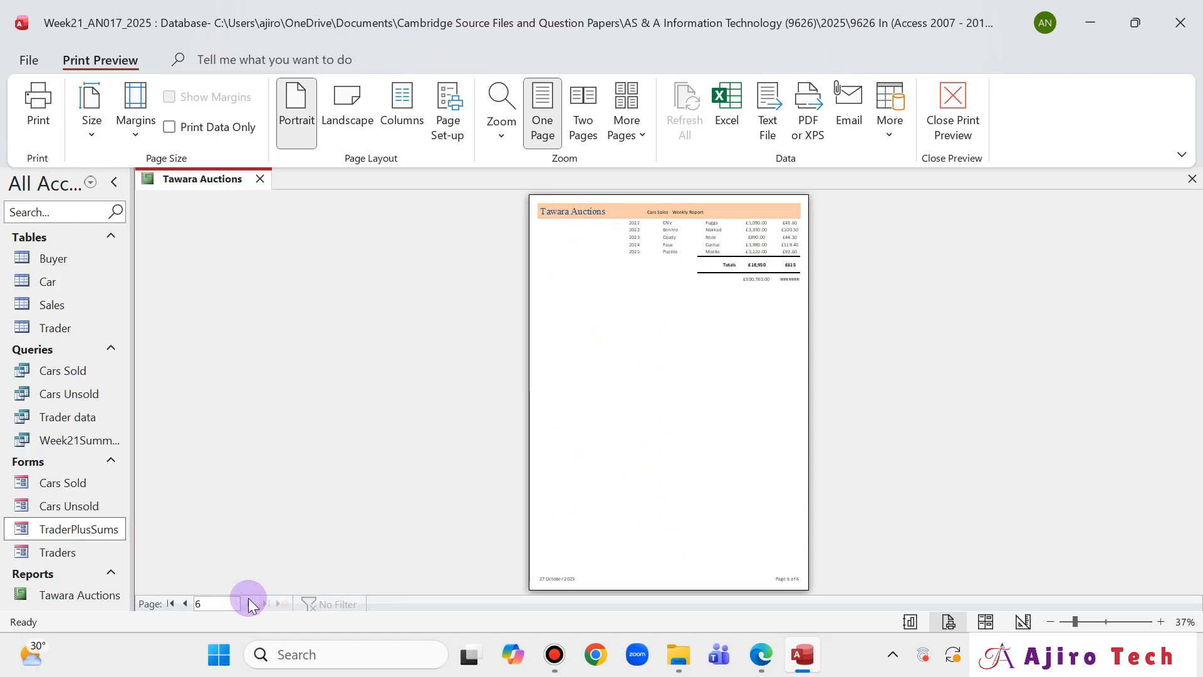
left_click(185, 603)
left_click(185, 604)
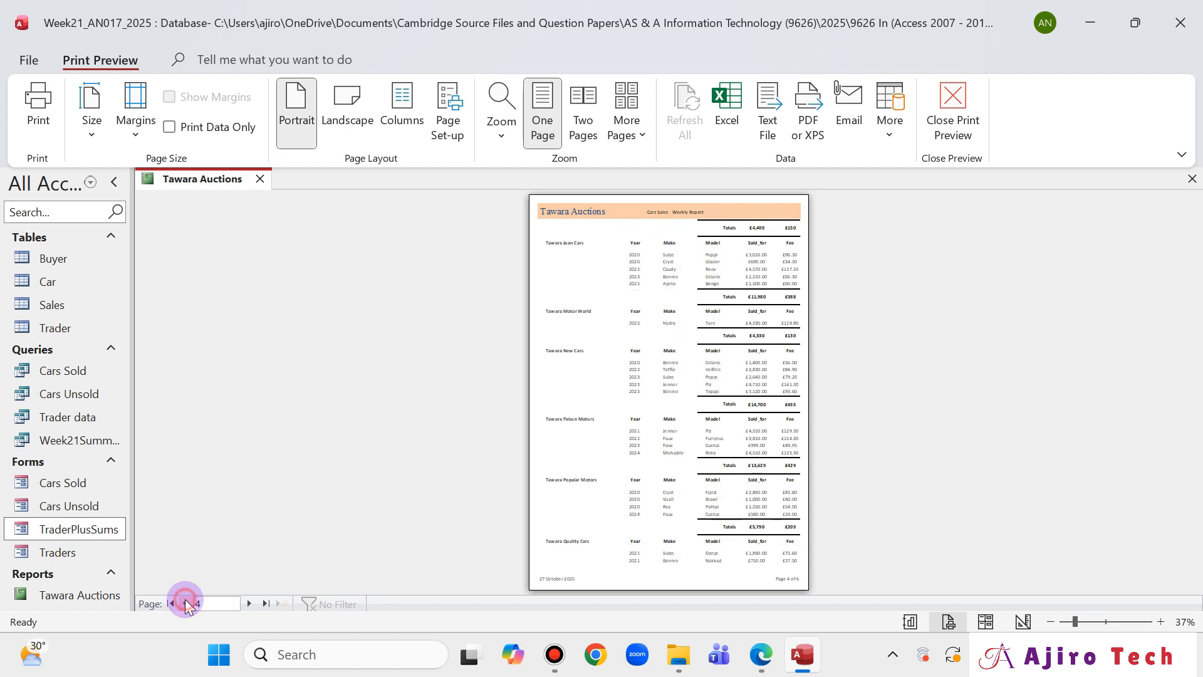
left_click(781, 416)
scroll(783, 335, "up", 2)
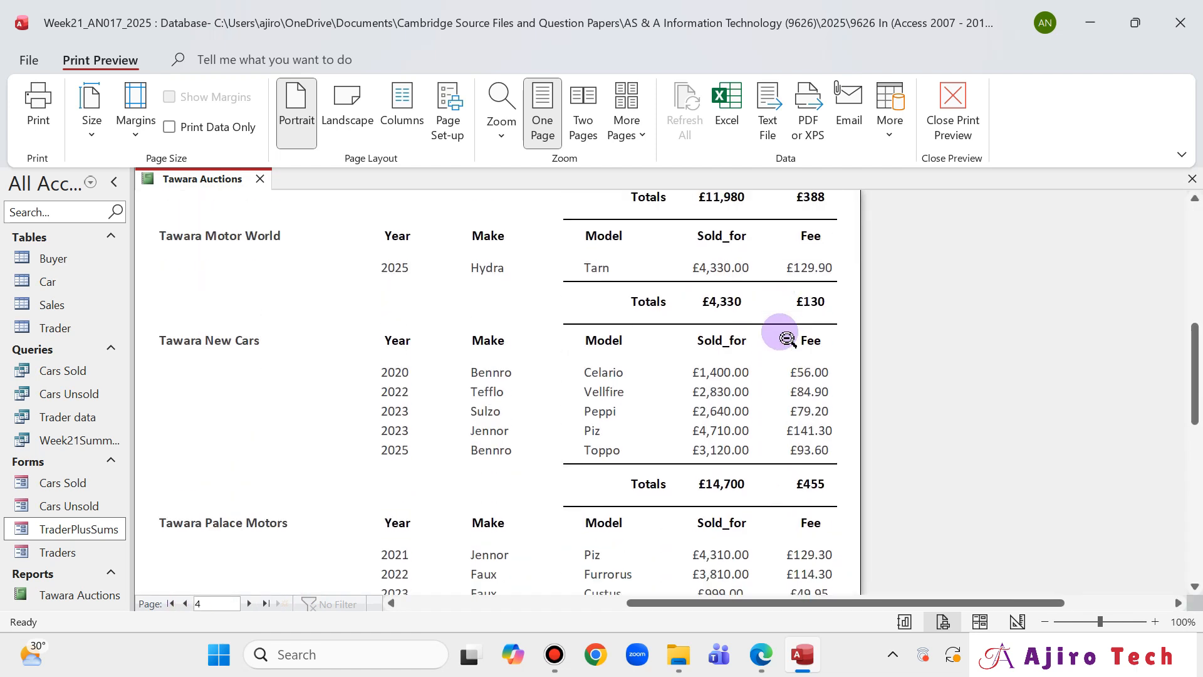
scroll(787, 339, "up", 5)
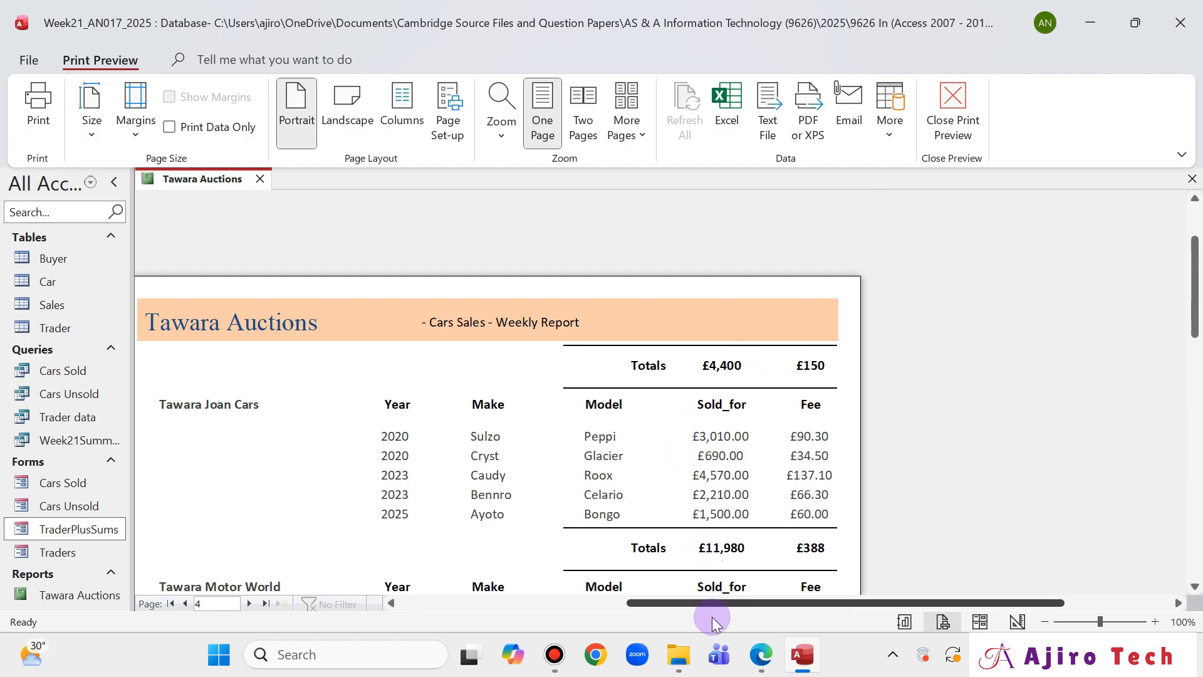
- Switch to the question paper PDF in Edge, compare the sample report on page 4 with the preview, and return to Access
left_click(760, 655)
scroll(777, 340, "up", 8)
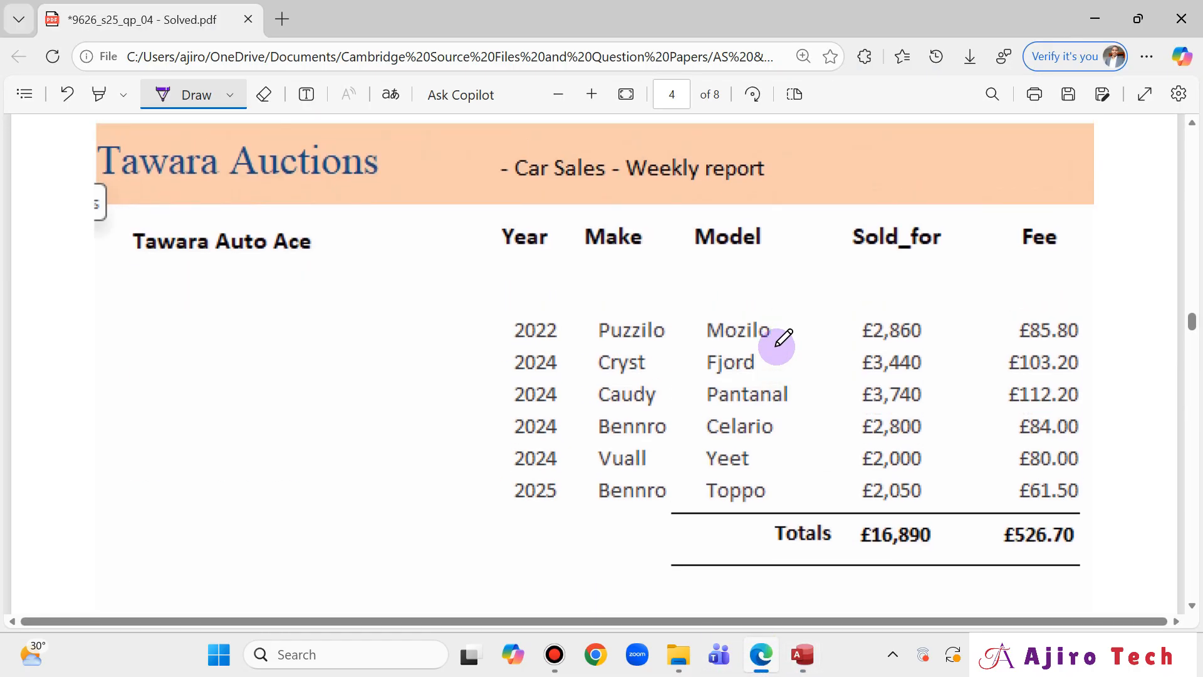
left_click(787, 668)
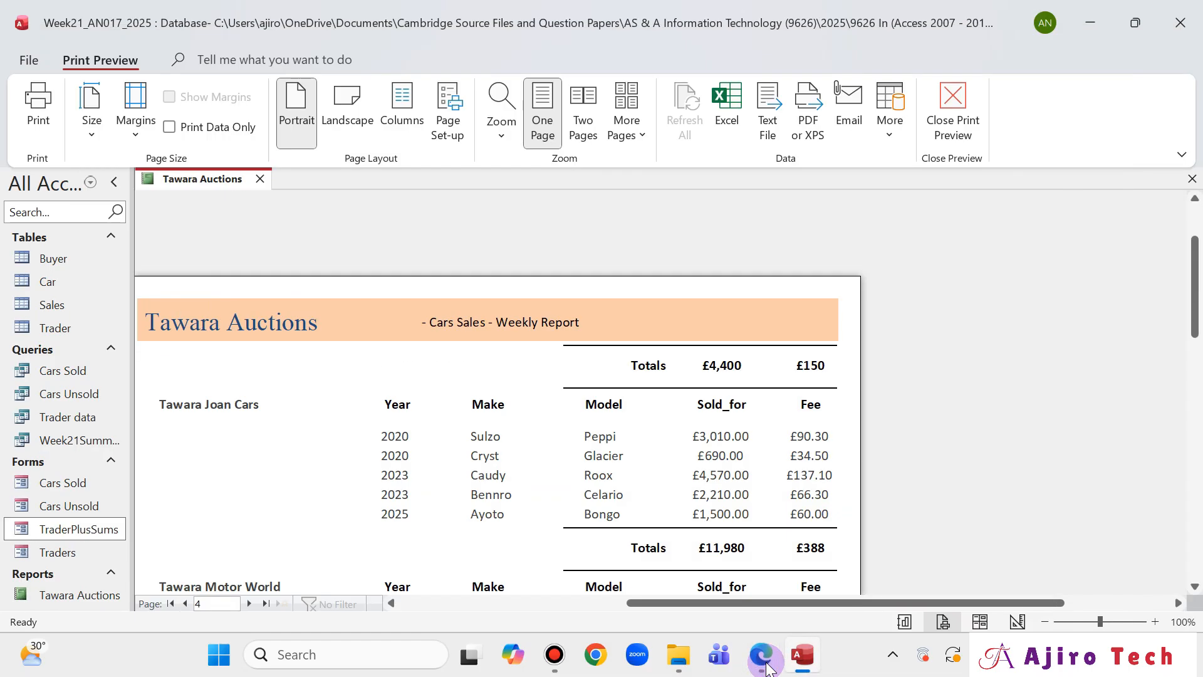
left_click(762, 656)
left_click(766, 668)
left_click(766, 668)
left_click(766, 667)
- Examine how the traders are laid out on preview pages 4 and 3, ending with the whole of page 3 in view
scroll(623, 313, "down", 5)
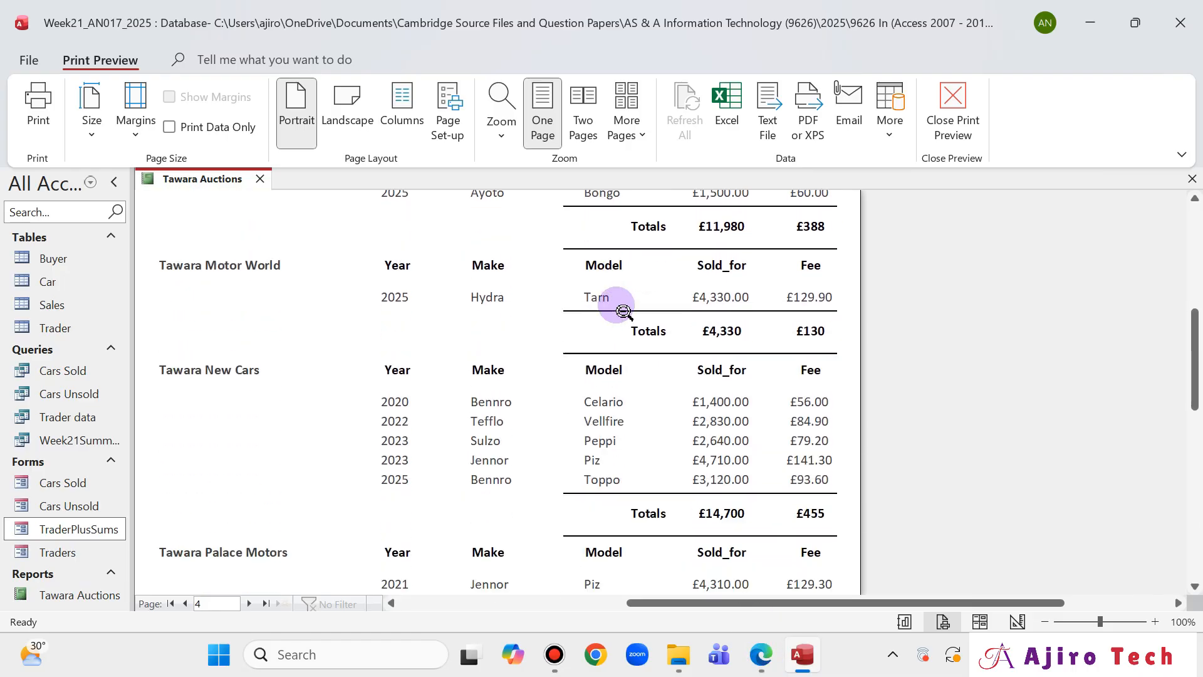
scroll(624, 312, "down", 3)
left_click(181, 603)
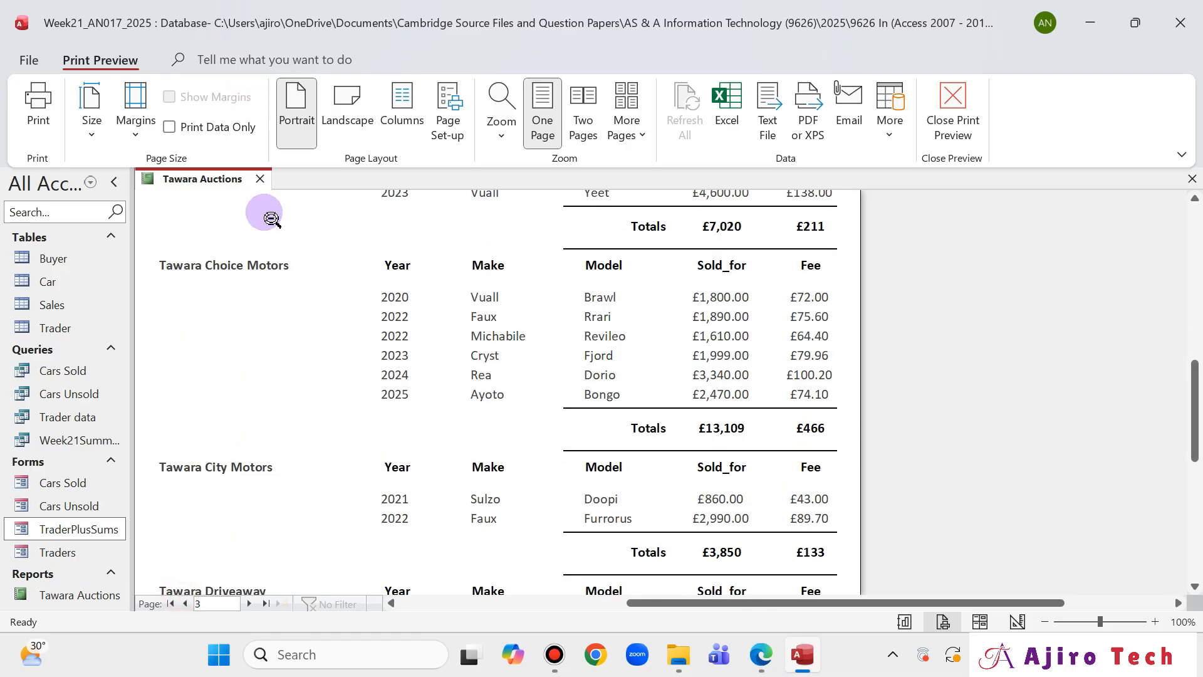
scroll(312, 301, "up", 2)
left_click(309, 294)
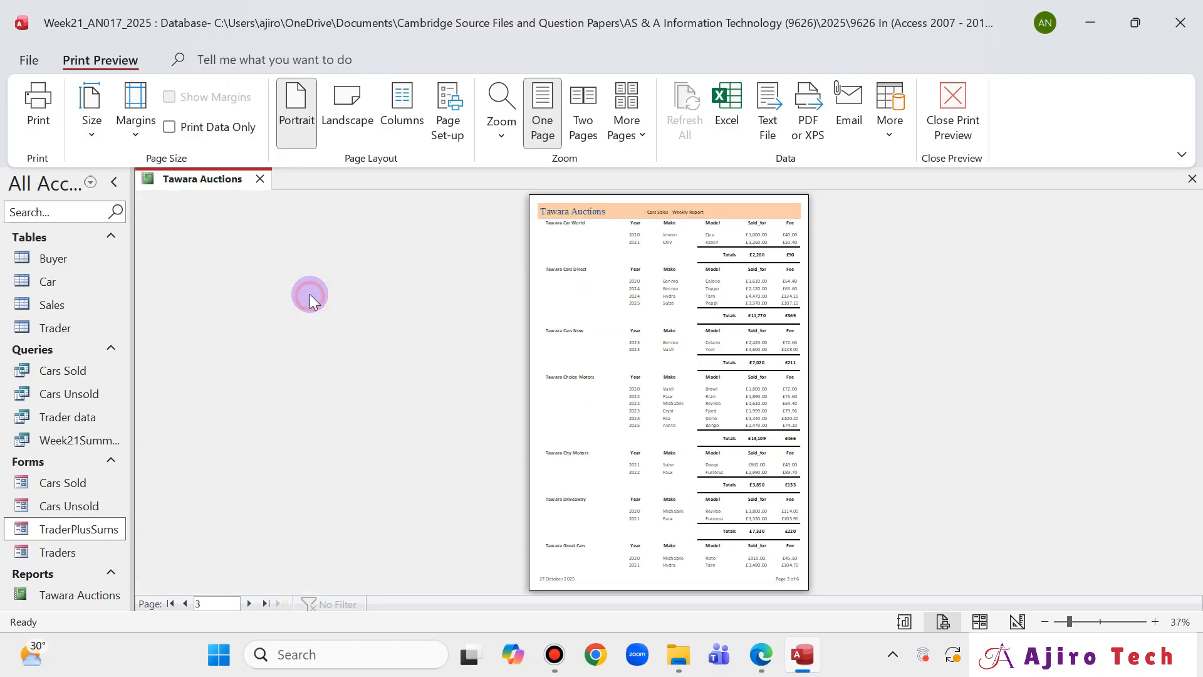
- Compare the previewed page with the question paper in Edge again, and return the report to Design View
right_click(233, 186)
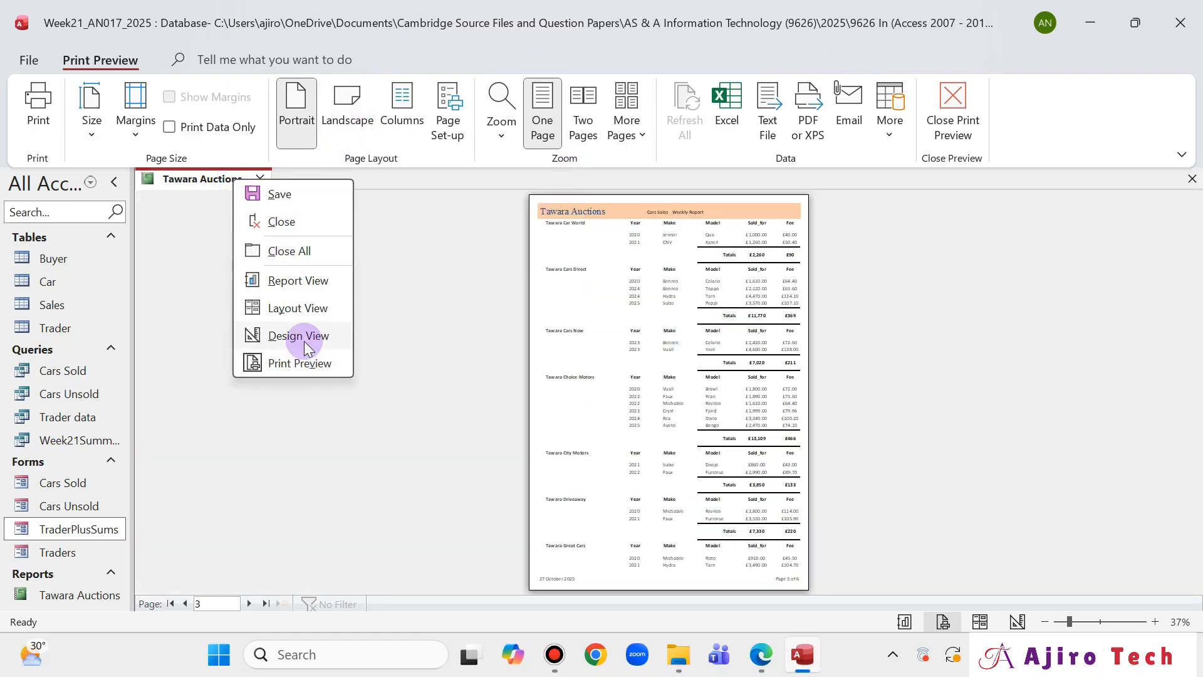
left_click(761, 658)
left_click(762, 658)
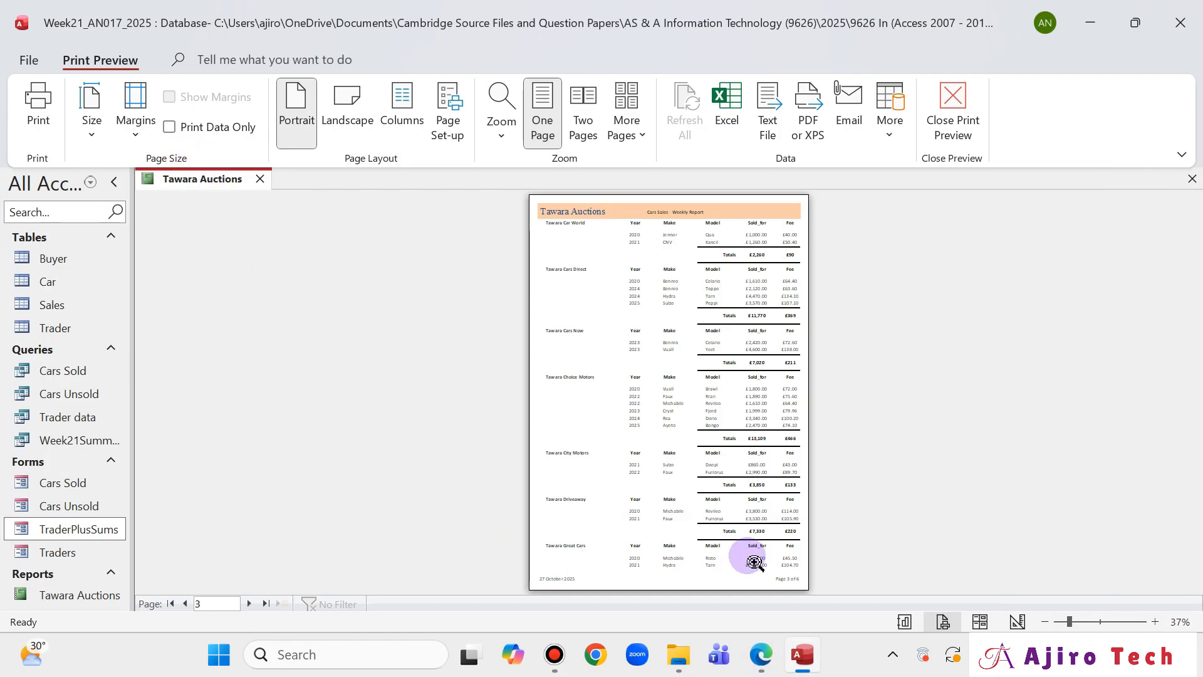
left_click(765, 661)
left_click(766, 661)
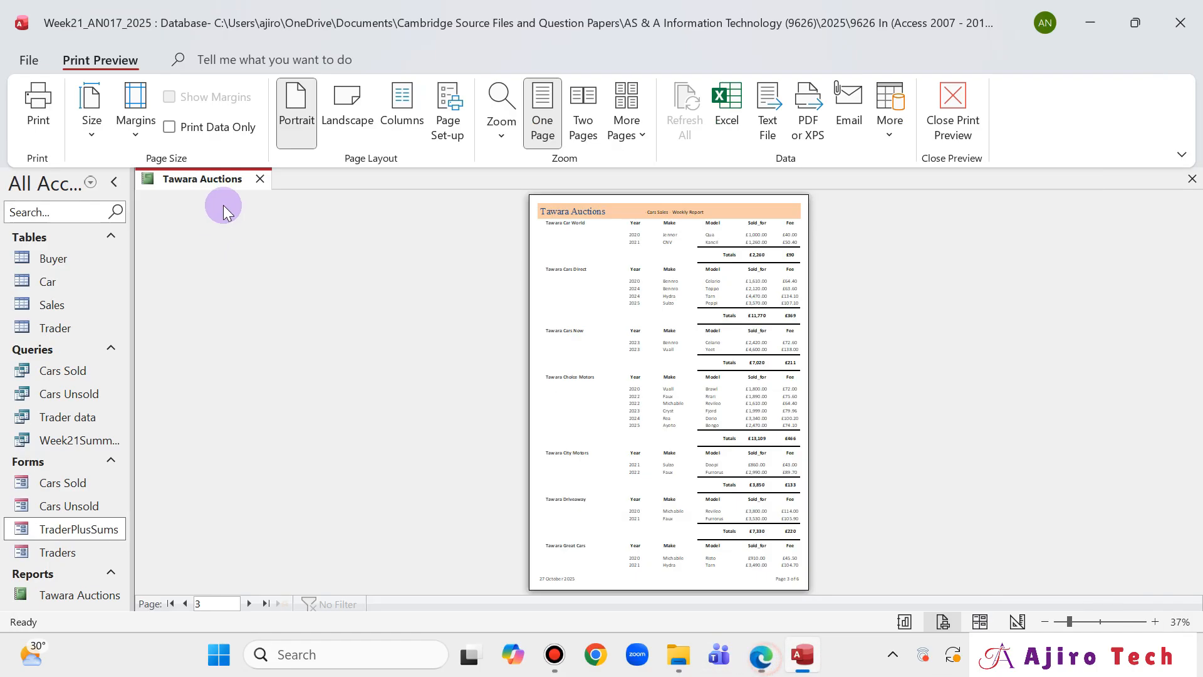
right_click(210, 179)
left_click(281, 330)
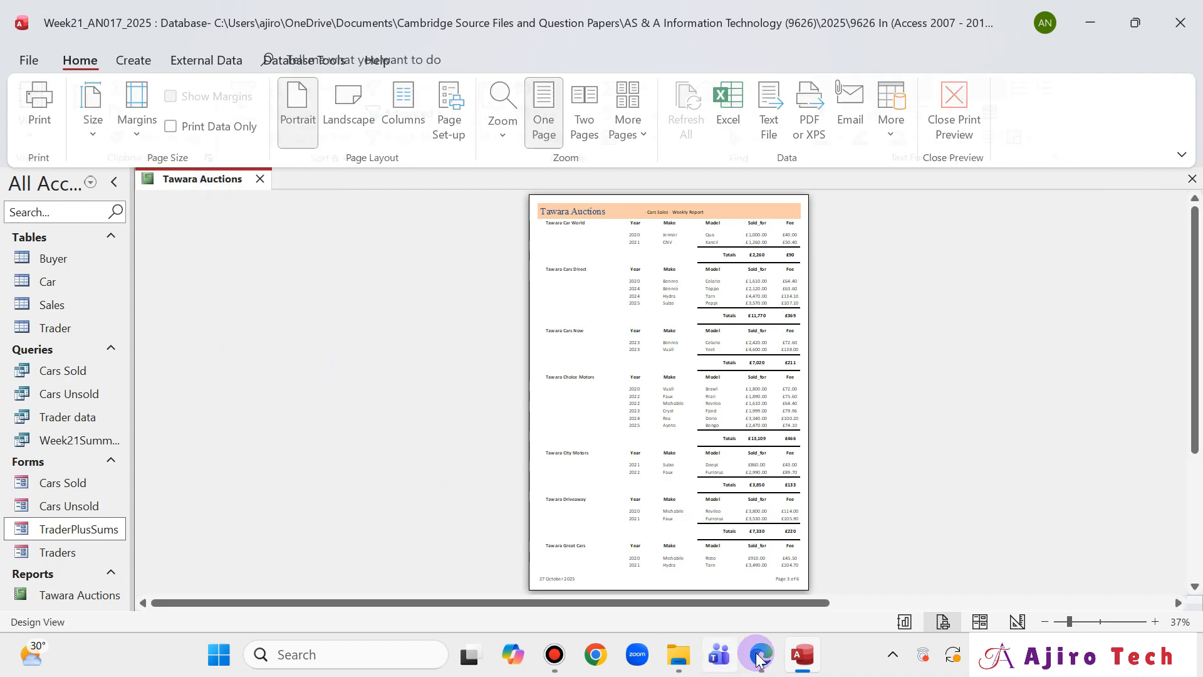
- Switch to the question paper PDF in Edge, read the page 5 requirement for the printed report, and return to Access
left_click(761, 654)
scroll(431, 349, "down", 2)
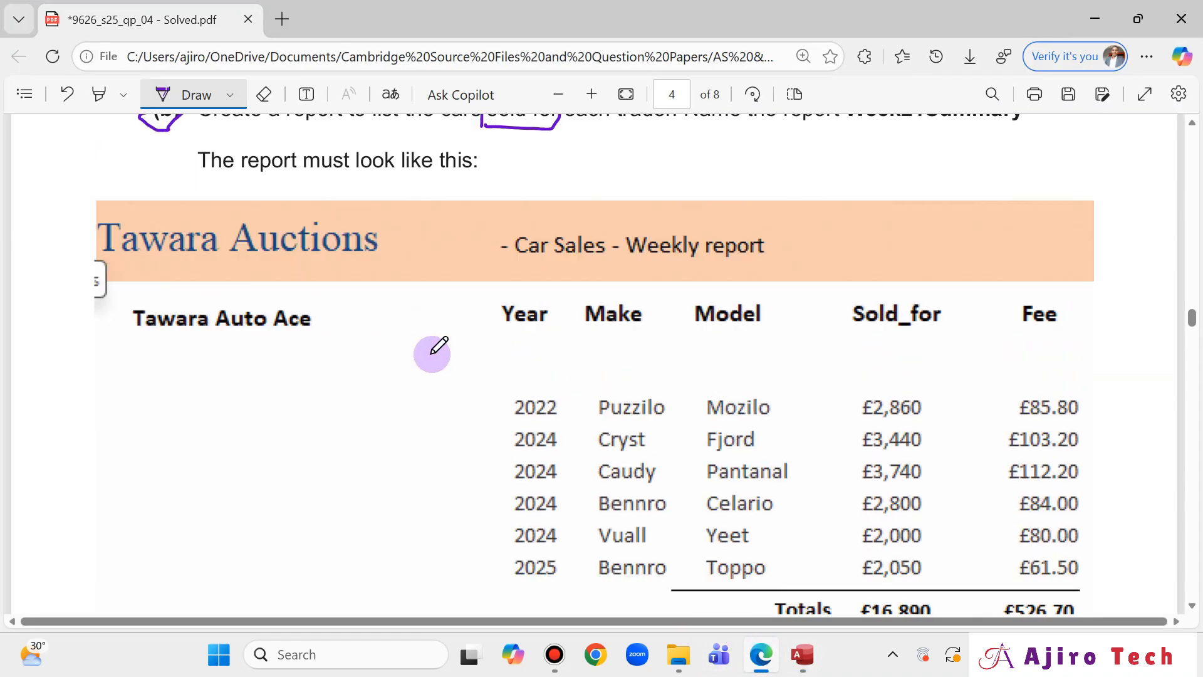
scroll(441, 349, "up", 3)
scroll(438, 352, "down", 10)
scroll(437, 351, "down", 8)
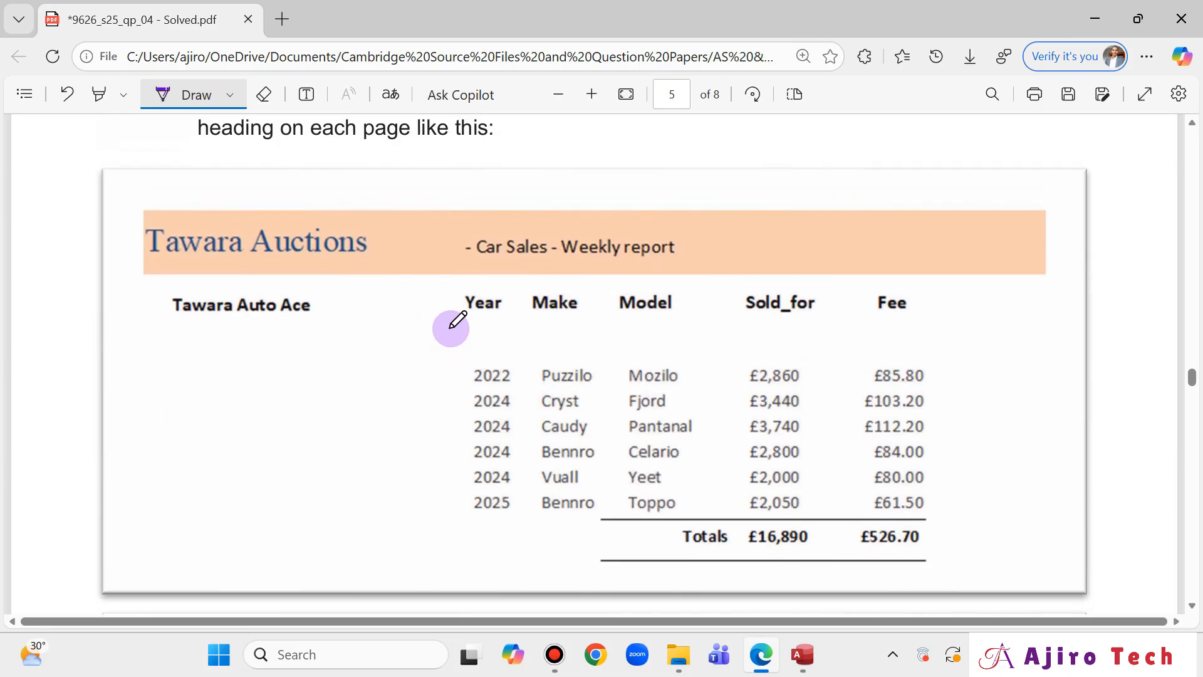
scroll(452, 325, "up", 3)
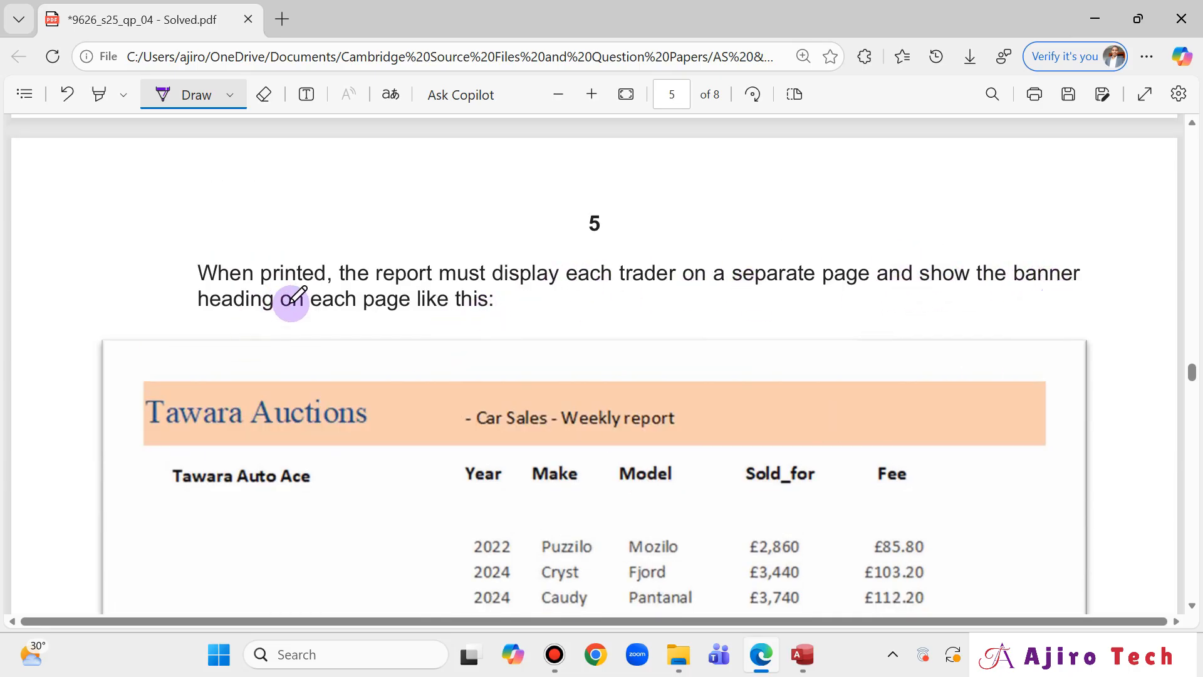
left_click(804, 655)
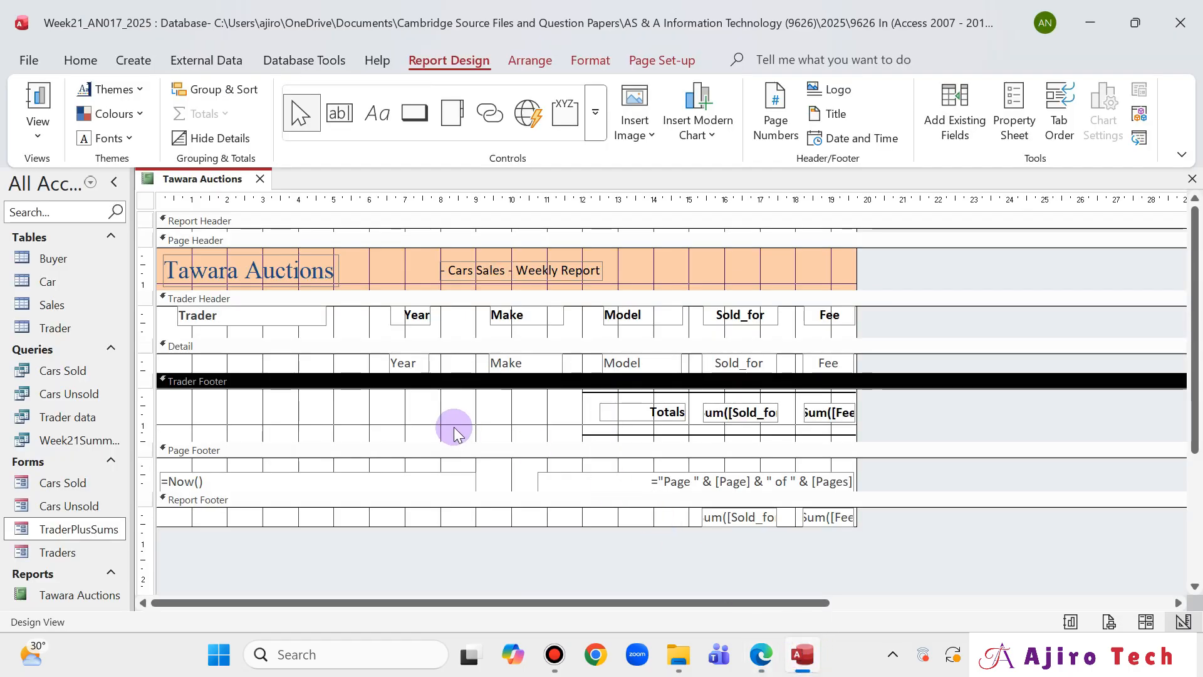
- Set the Trader Footer's Force New Page property to After Section, and open the report in Print Preview
right_click(454, 379)
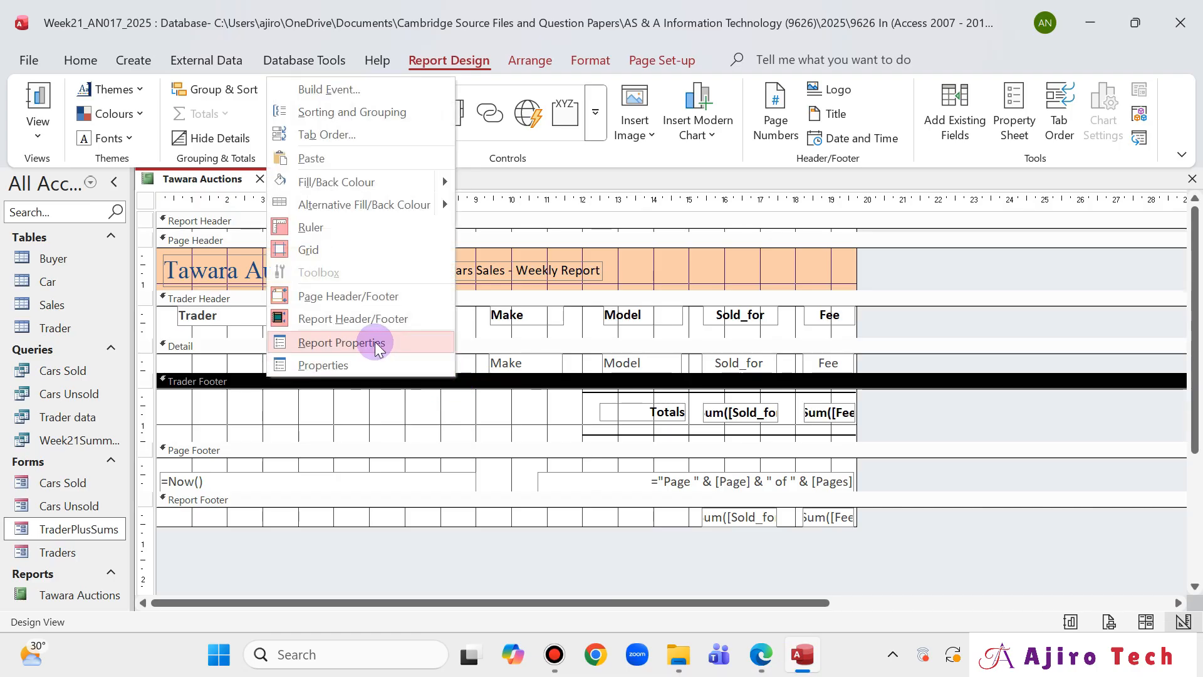
double_click(470, 382)
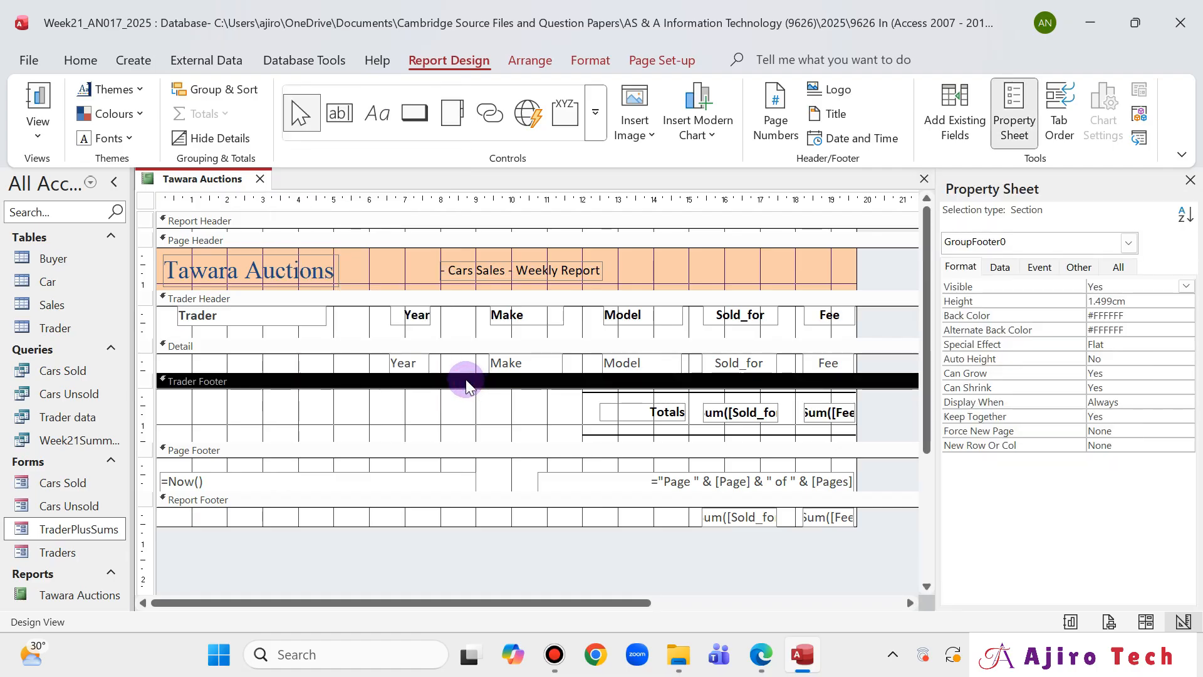
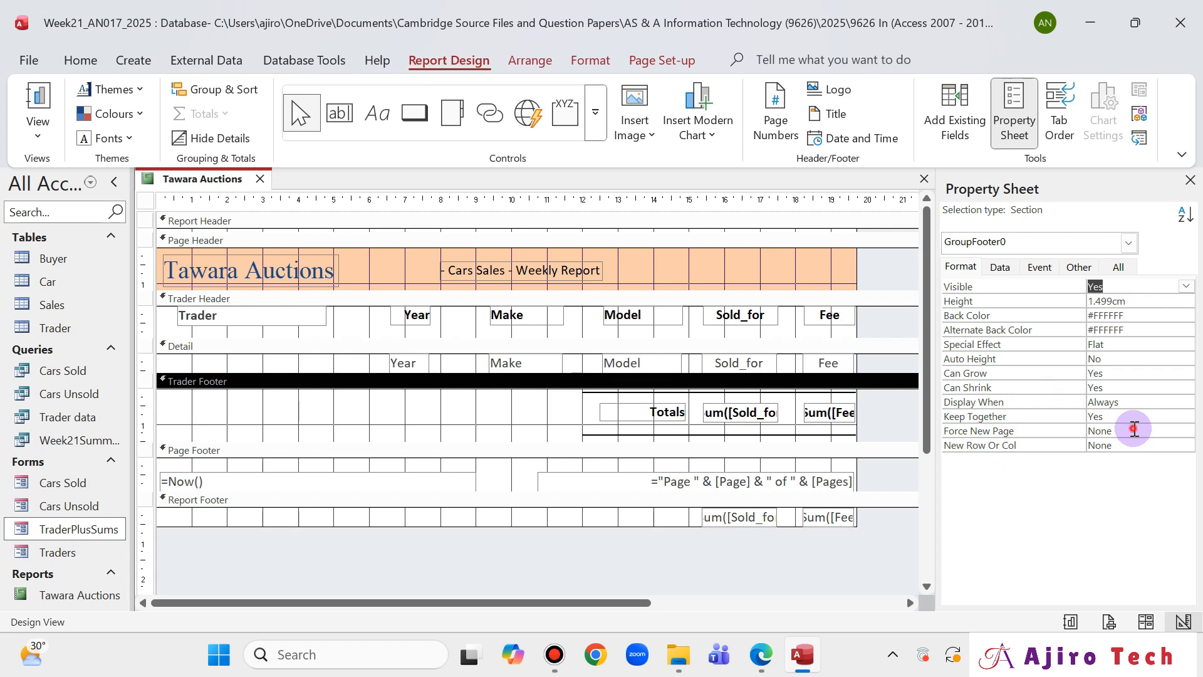
left_click(1134, 428)
left_click(1186, 431)
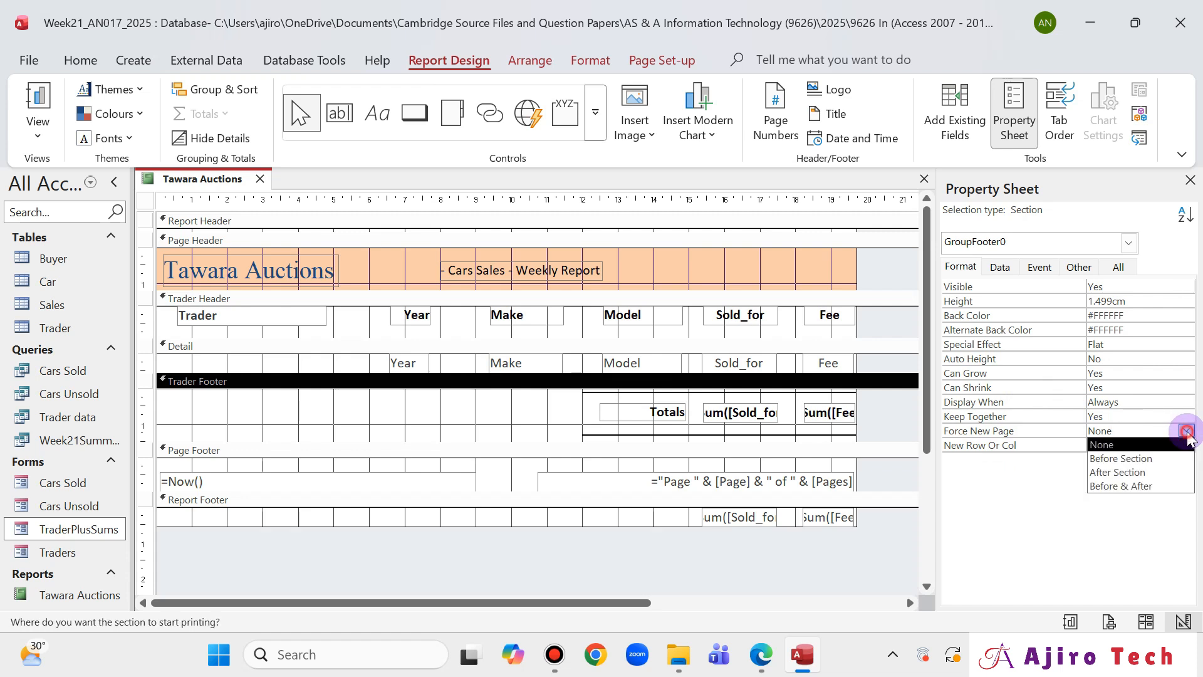
left_click(1148, 472)
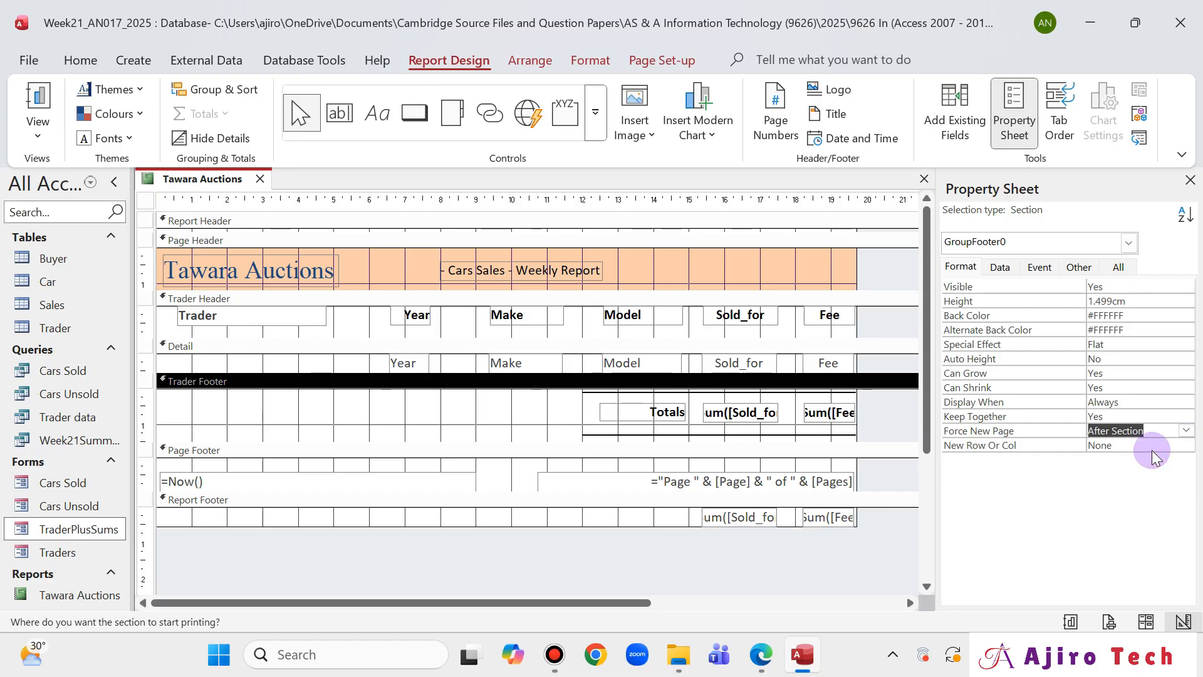
left_click(1190, 180)
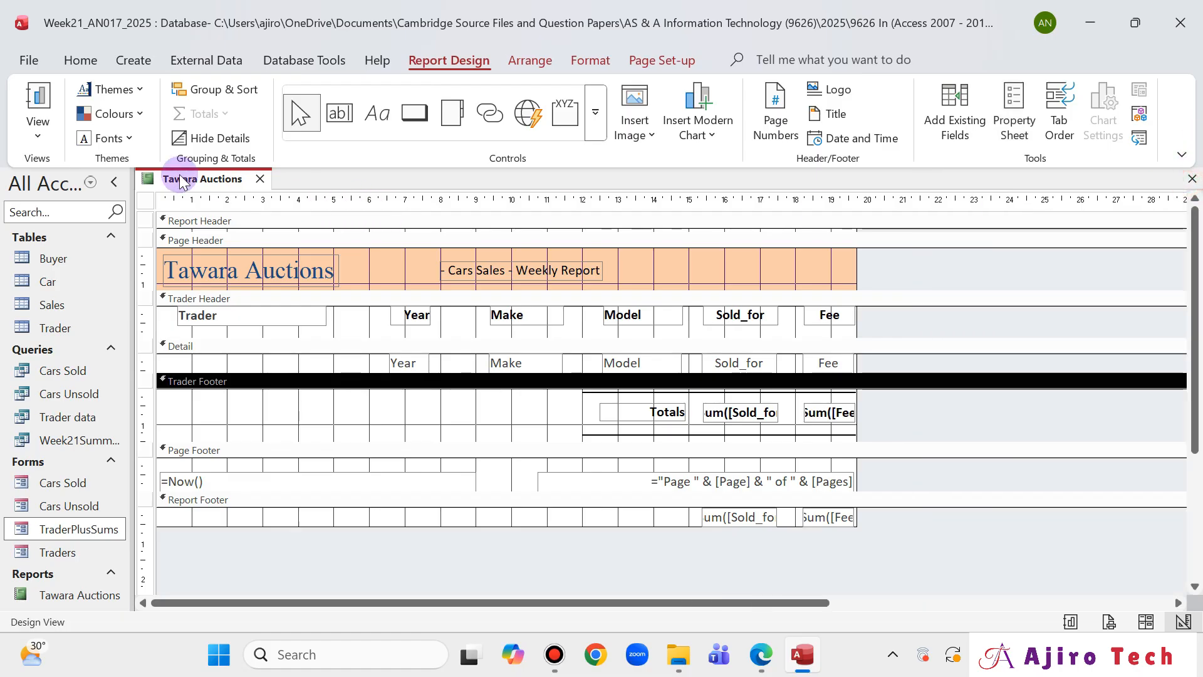
right_click(181, 181)
left_click(248, 352)
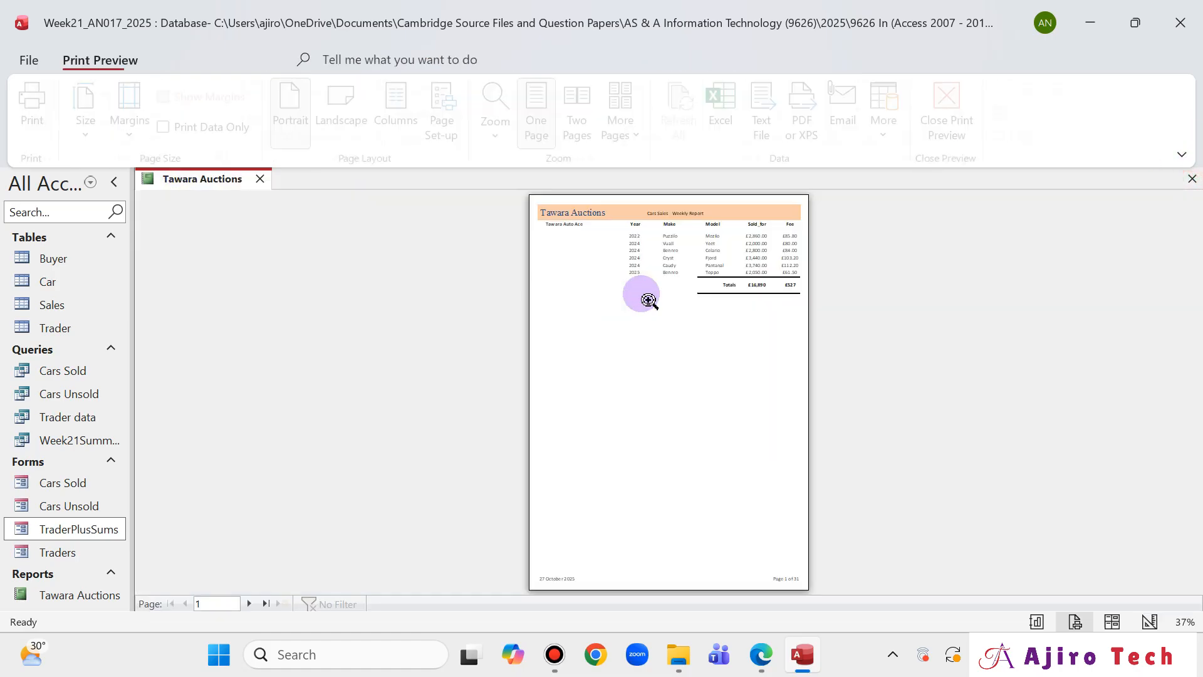
- Advance the print preview to page 3 and examine its banner, column headings and totals at 100% zoom
left_click(249, 601)
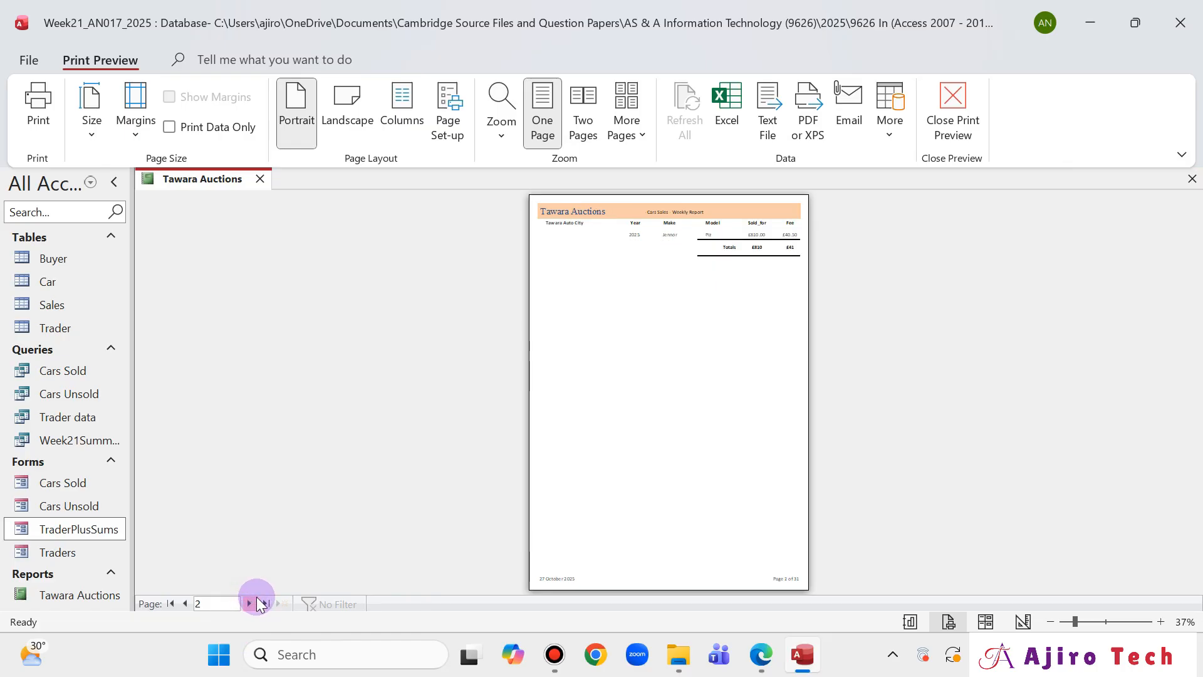
left_click(250, 602)
left_click(793, 314)
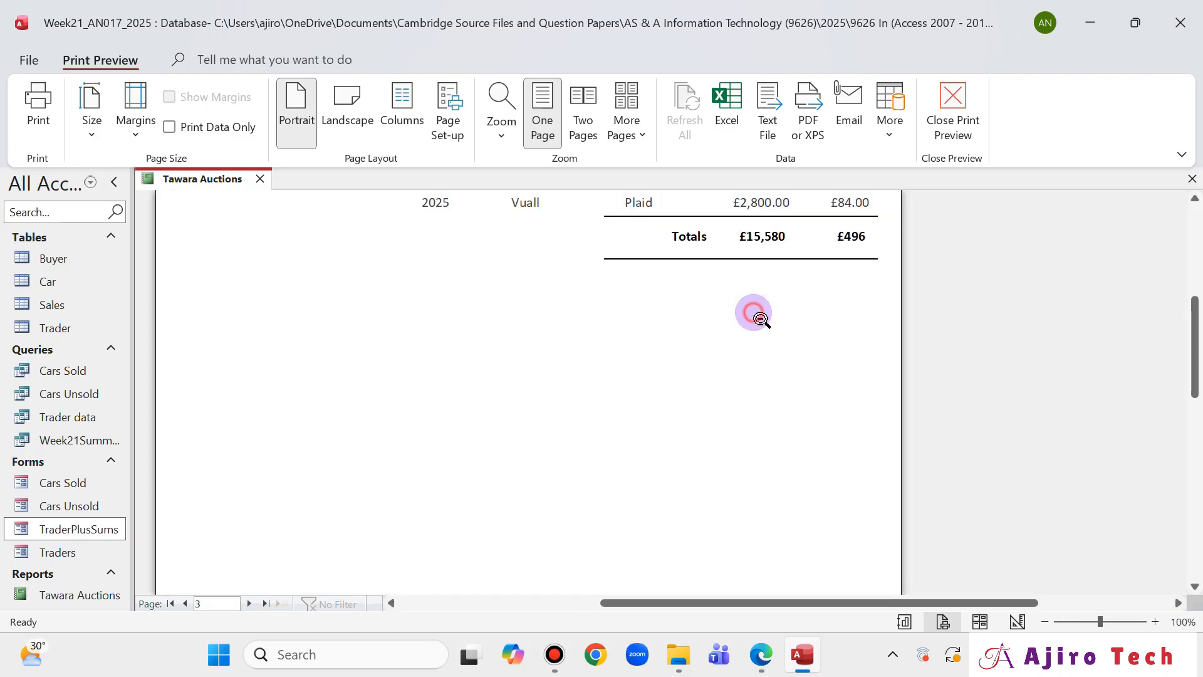
scroll(639, 215, "up", 3)
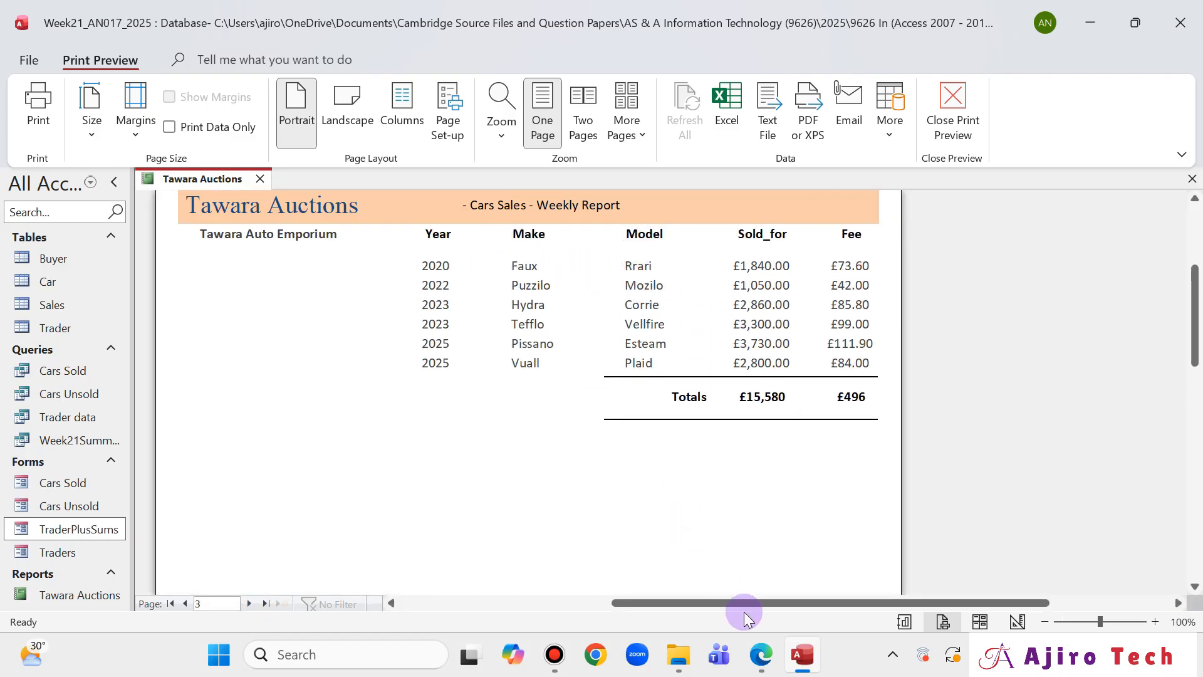
- Compare preview page 3 with the page 5 sample in the Edge question paper, and return the Access report to Design View
left_click(760, 655)
left_click(804, 658)
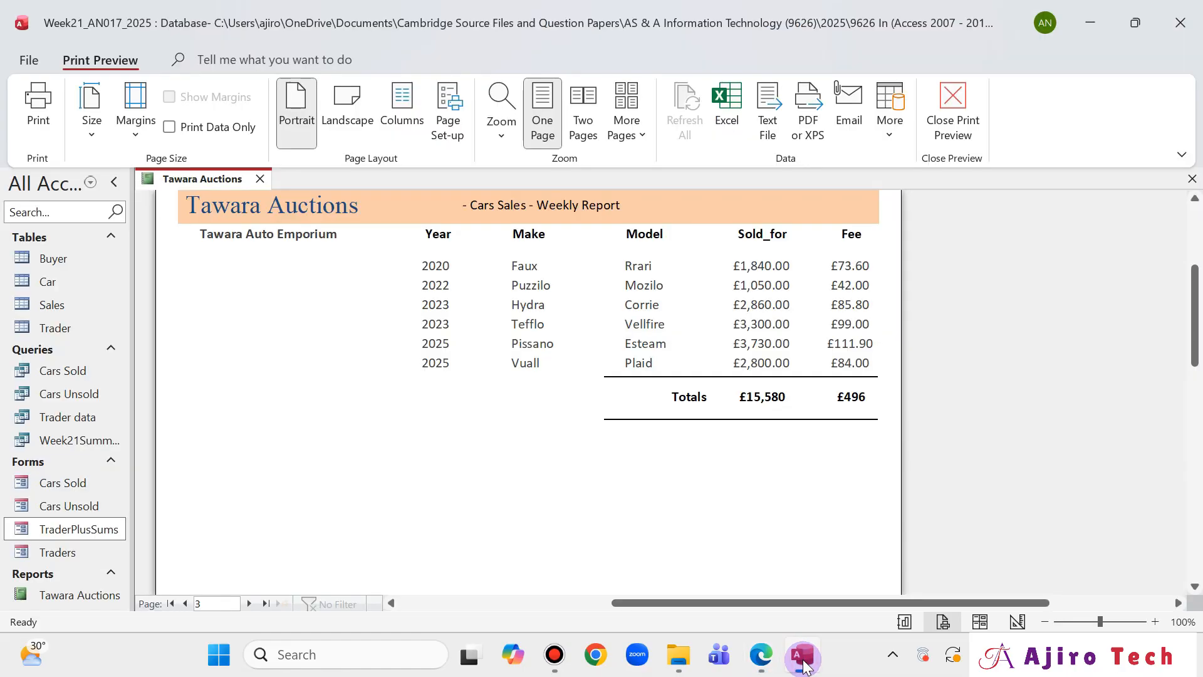
left_click(783, 669)
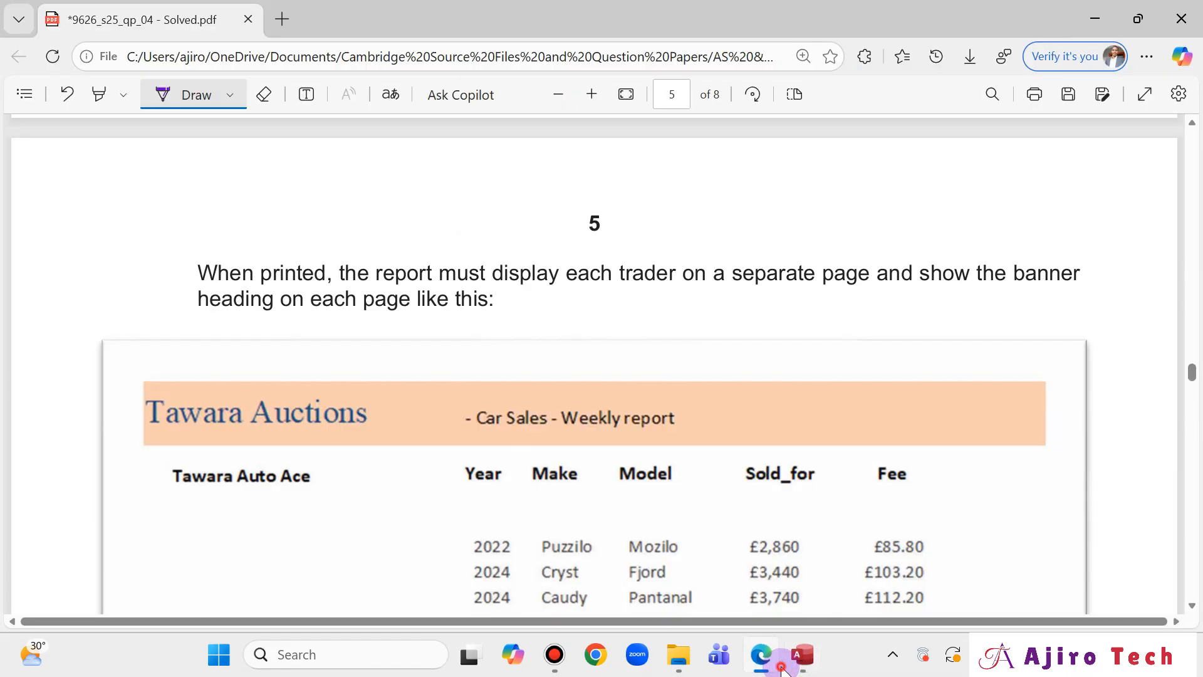
left_click(782, 669)
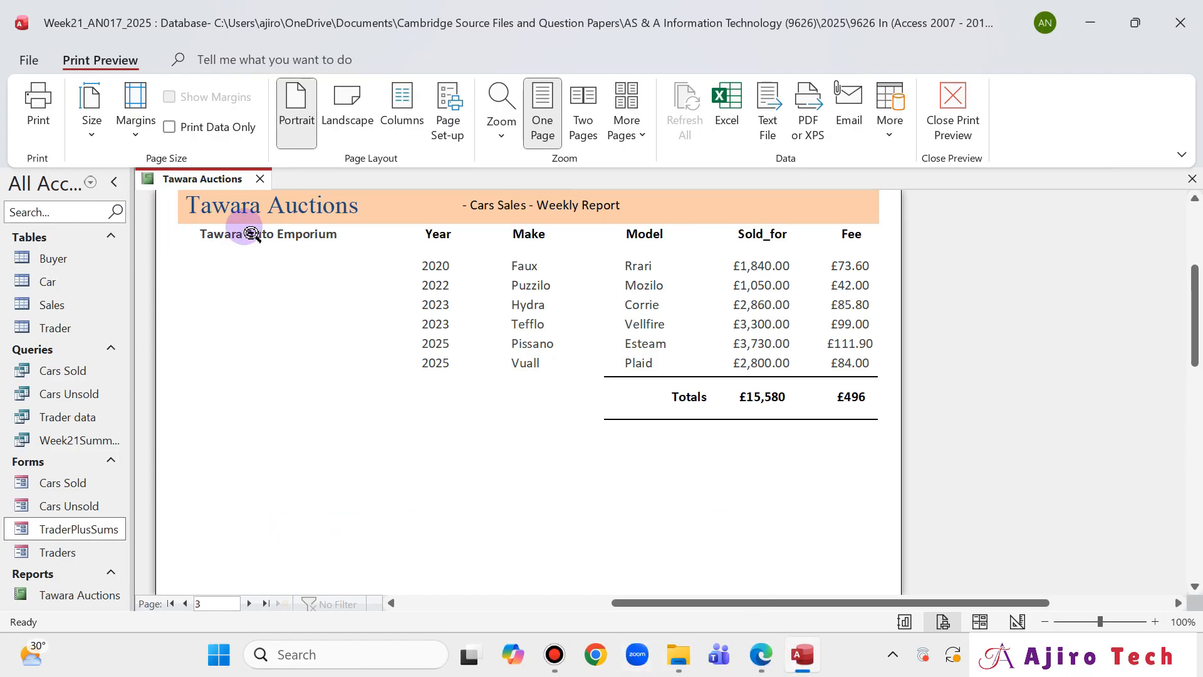
left_click(767, 663)
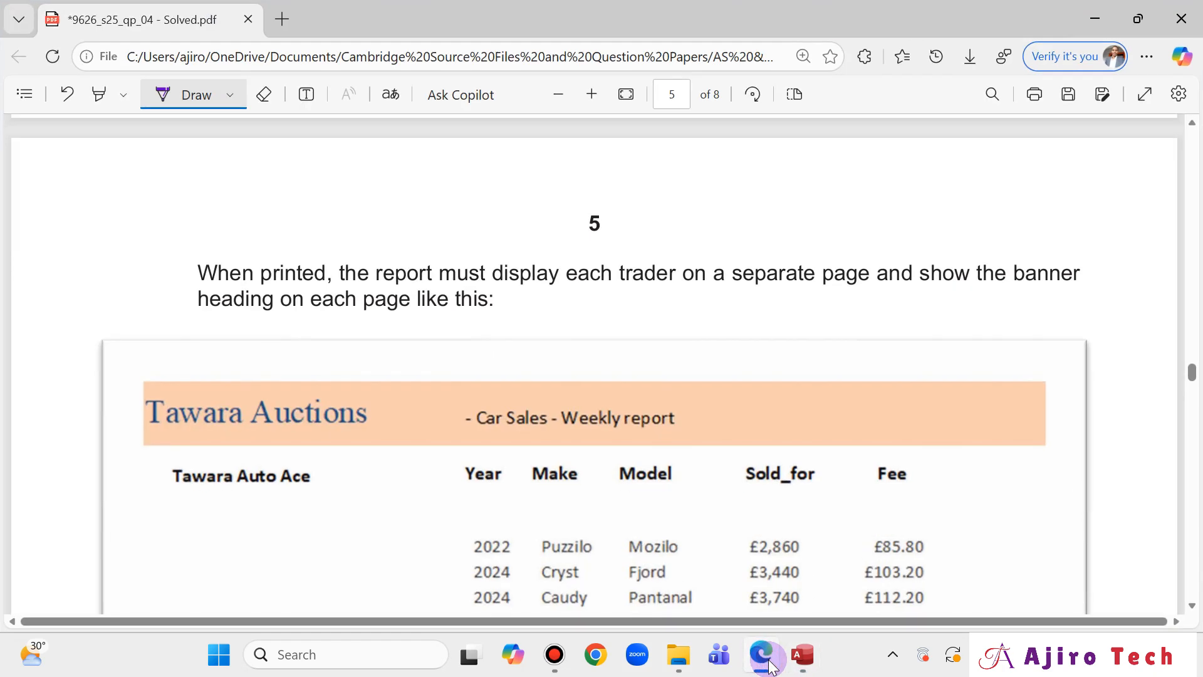
left_click(770, 665)
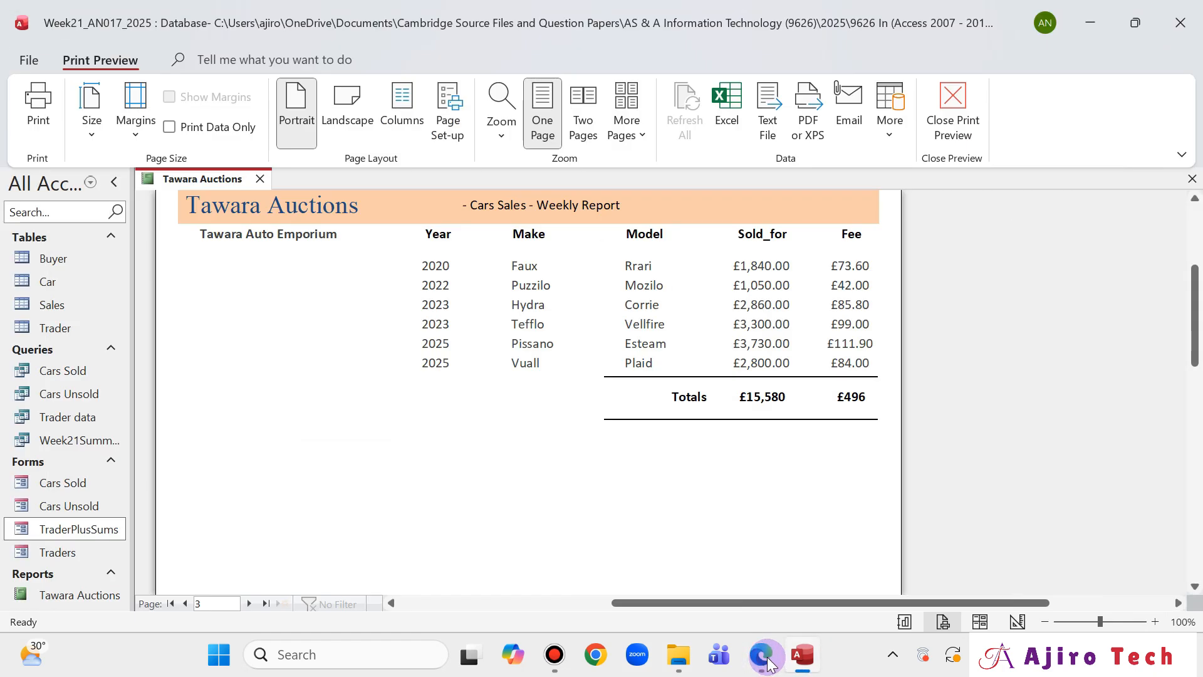
left_click(342, 257)
left_click(631, 253)
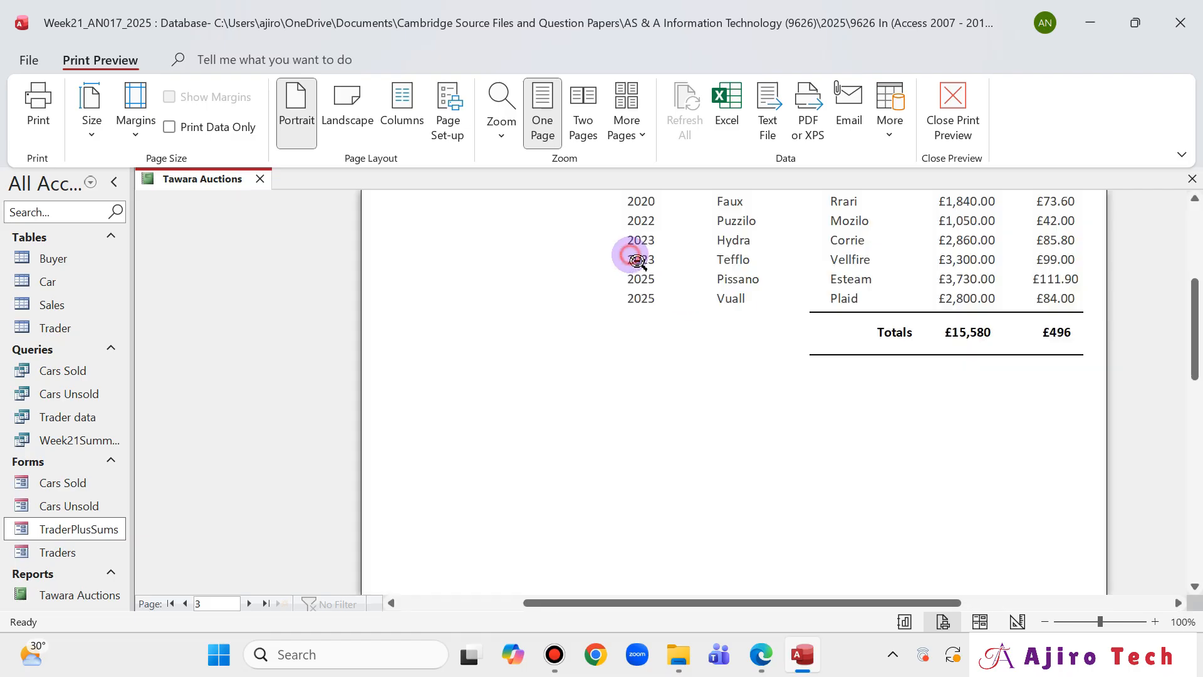
right_click(156, 180)
left_click(224, 324)
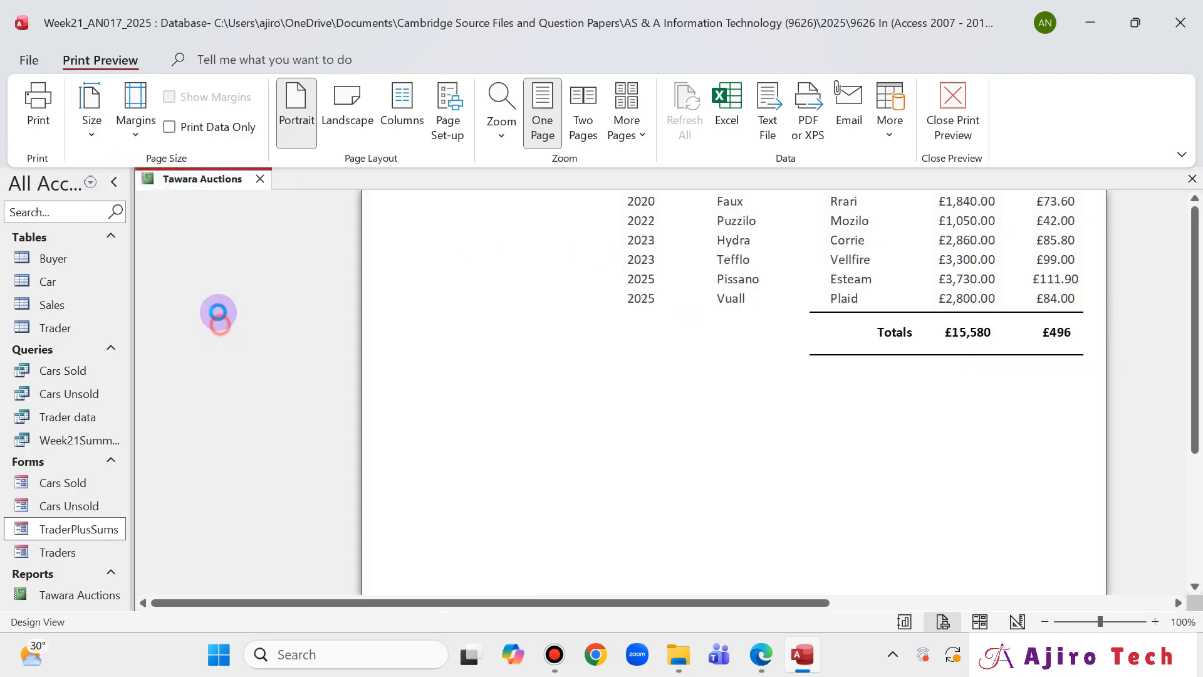
left_click(259, 316)
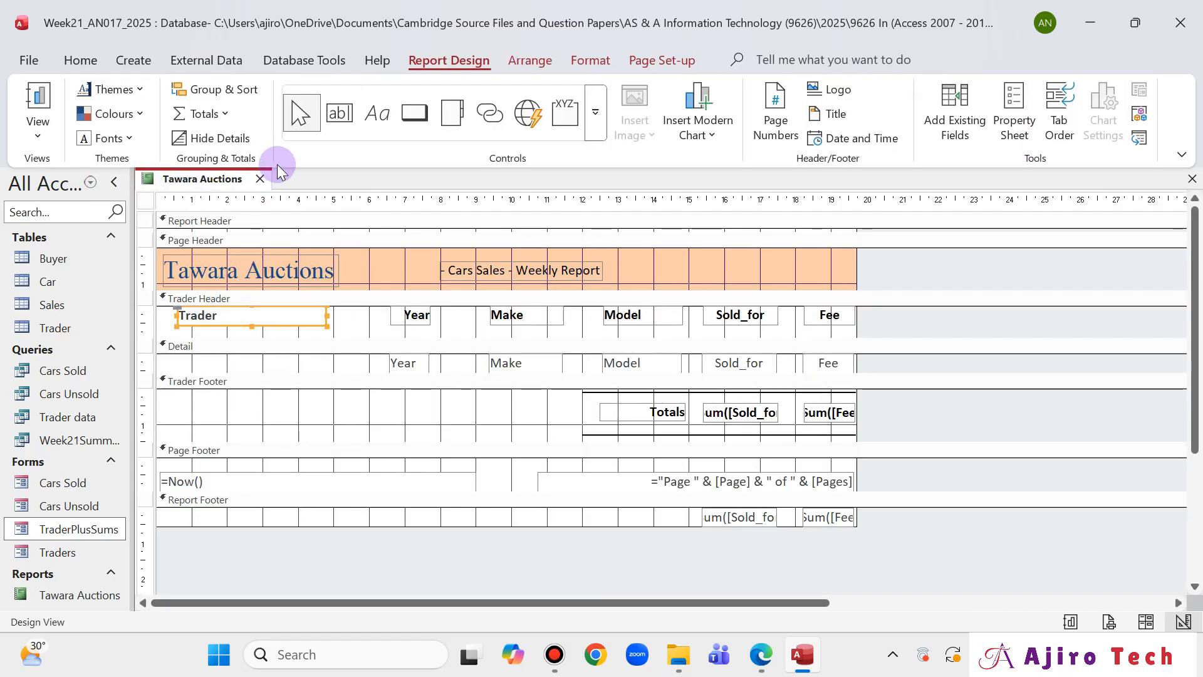
- Move the Trader, Year, Make, Model, Sold_for and Fee controls slightly down together within the Trader Header section
left_click(585, 58)
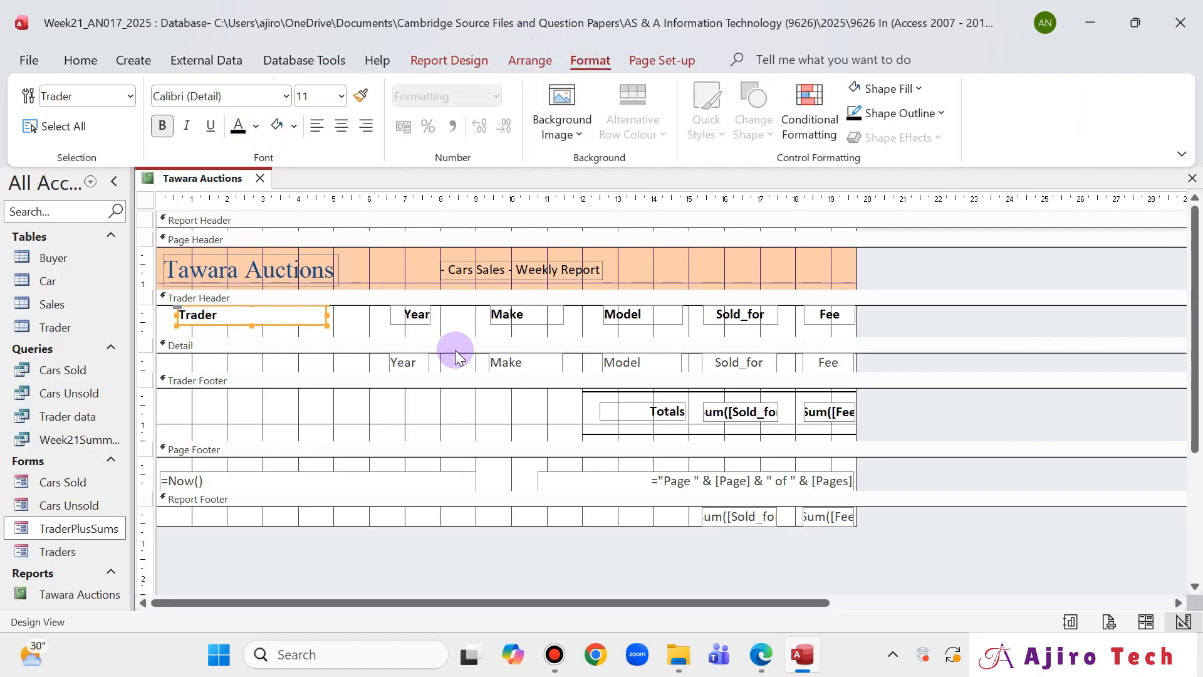
left_click(757, 666)
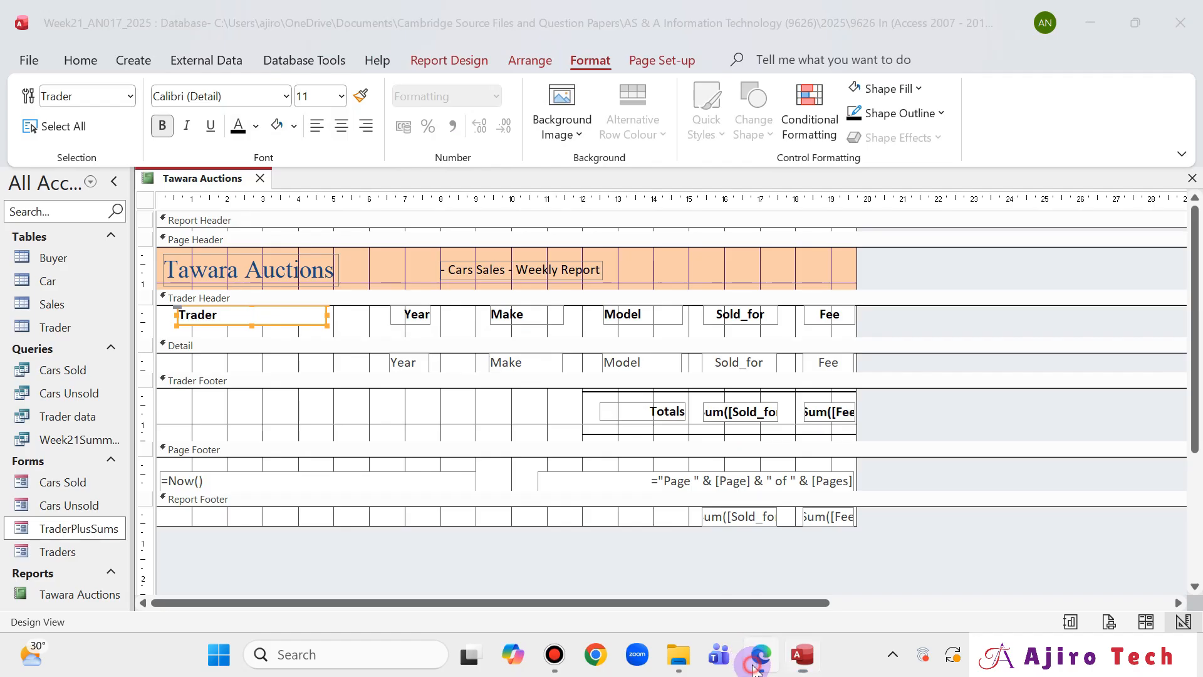
left_click(756, 665)
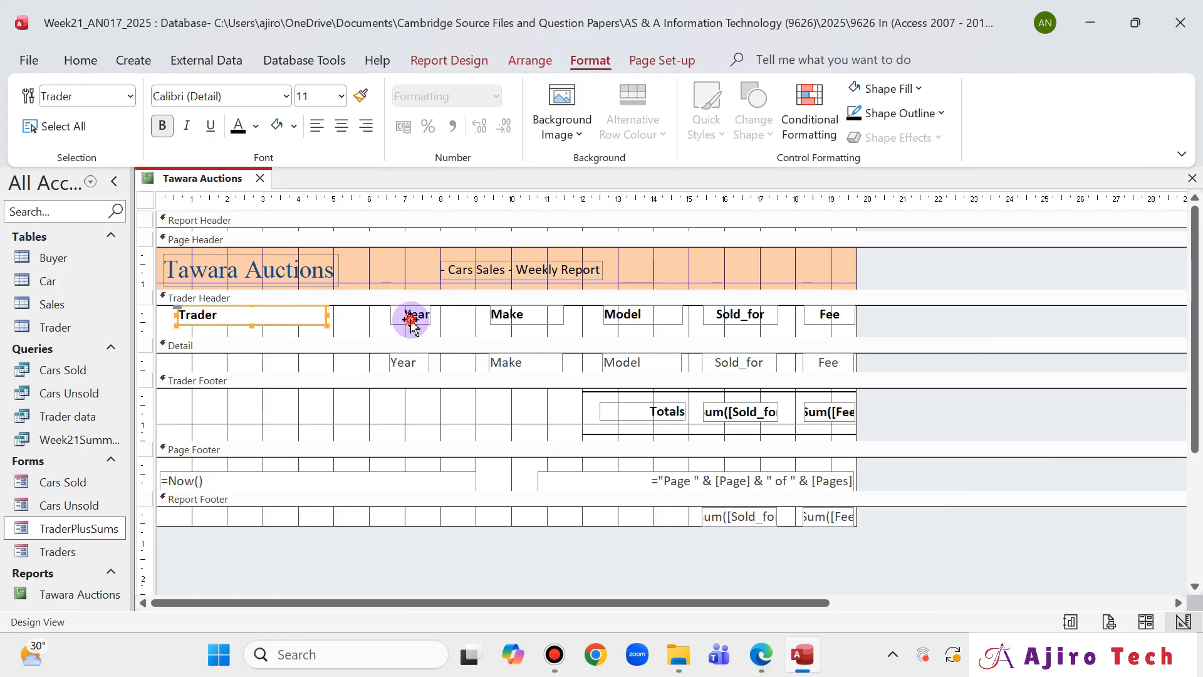
left_click(411, 320)
left_click(269, 315, "shift")
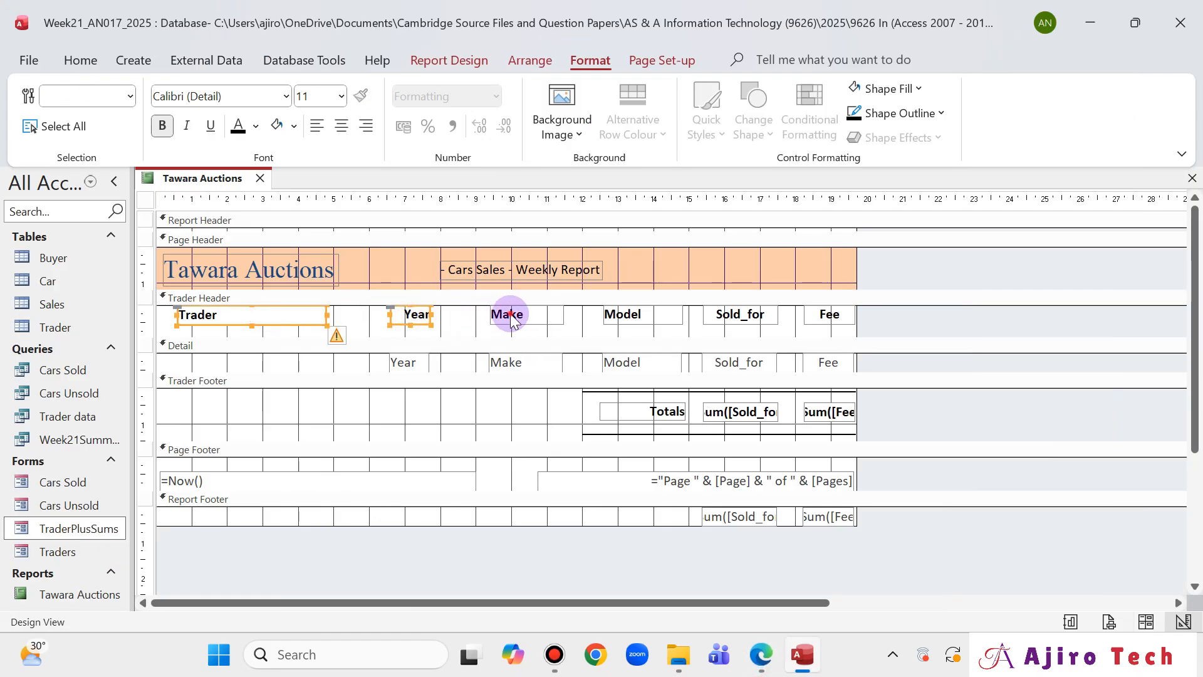
left_click(510, 316, "shift")
left_click(643, 317, "shift")
left_click(721, 316, "shift")
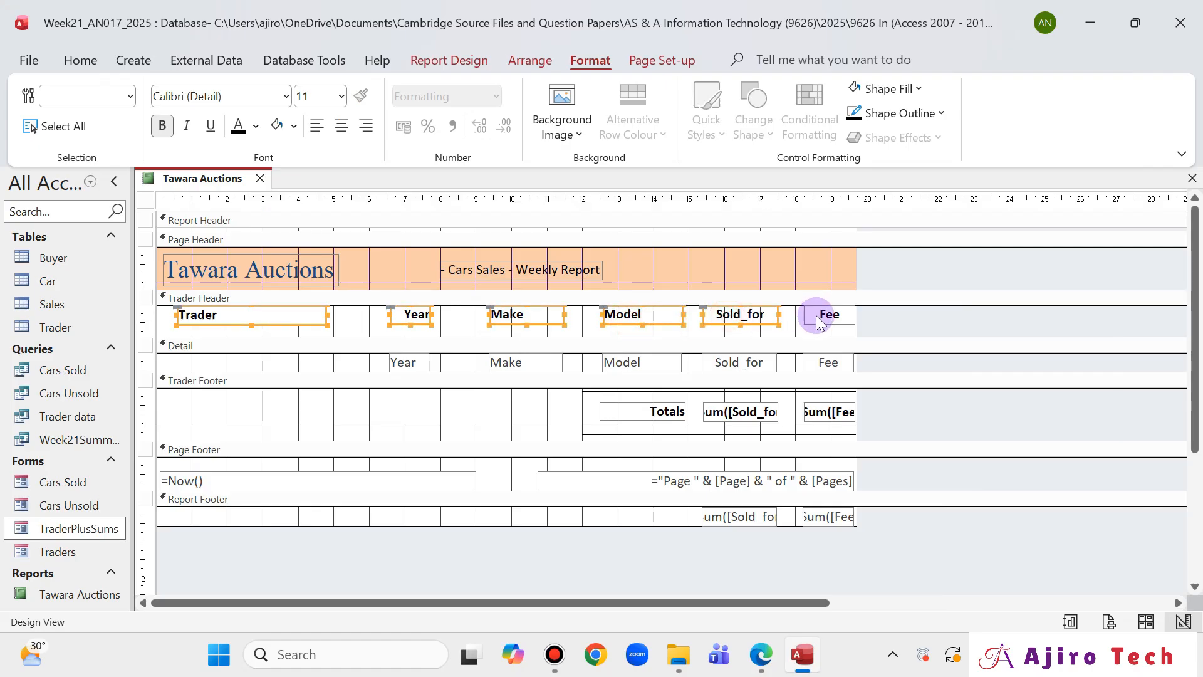
key("Down")
key("Down")
key("Down")
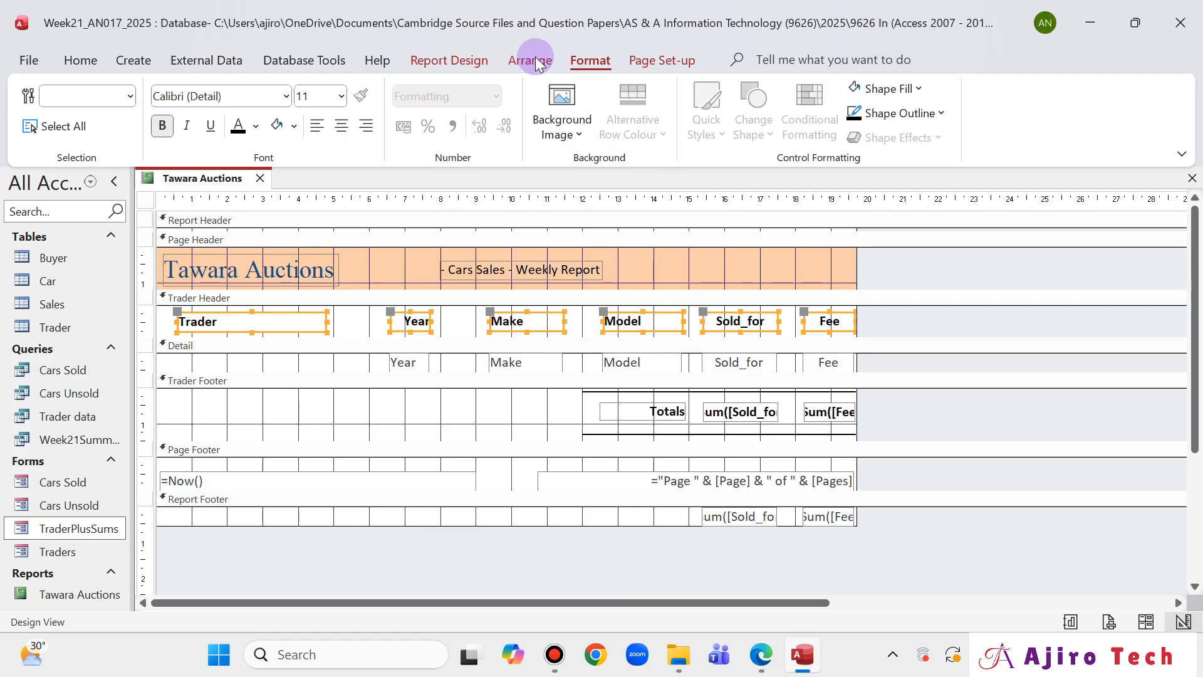
- Open the report in Print Preview and check the heading spacing on pages 1 and 3, then the last page
right_click(222, 181)
left_click(270, 367)
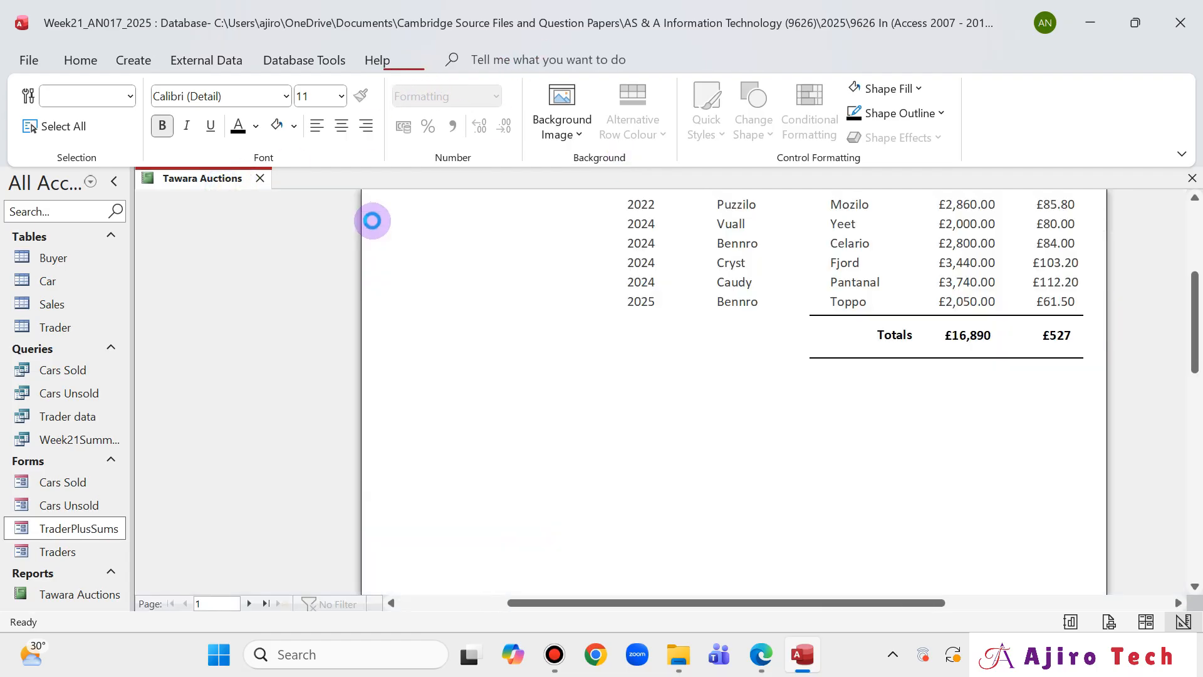
left_click(585, 343)
left_click(596, 331)
scroll(605, 273, "up", 4)
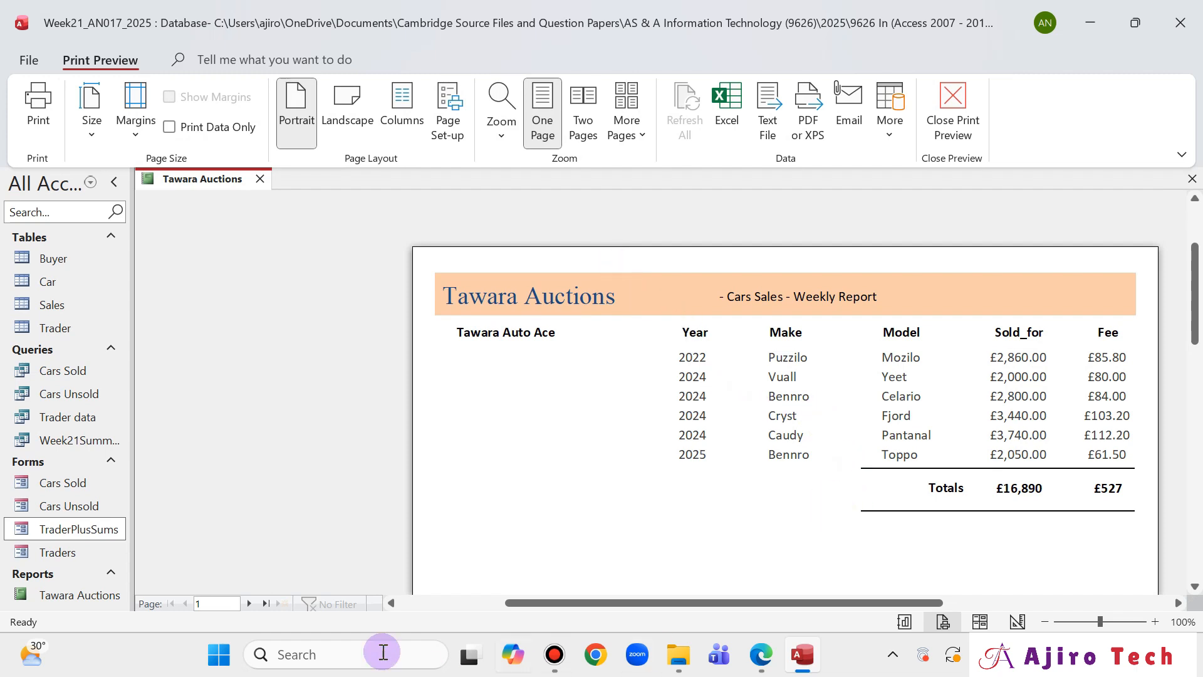
left_click(250, 605)
left_click(250, 605)
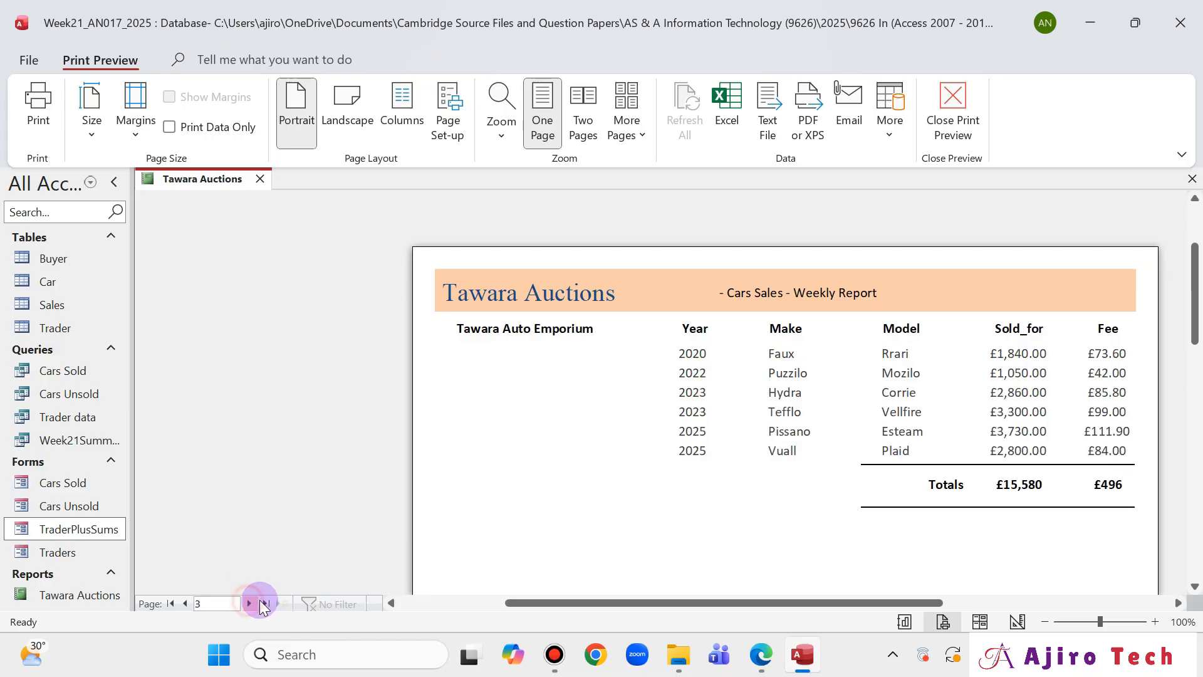
left_click(266, 604)
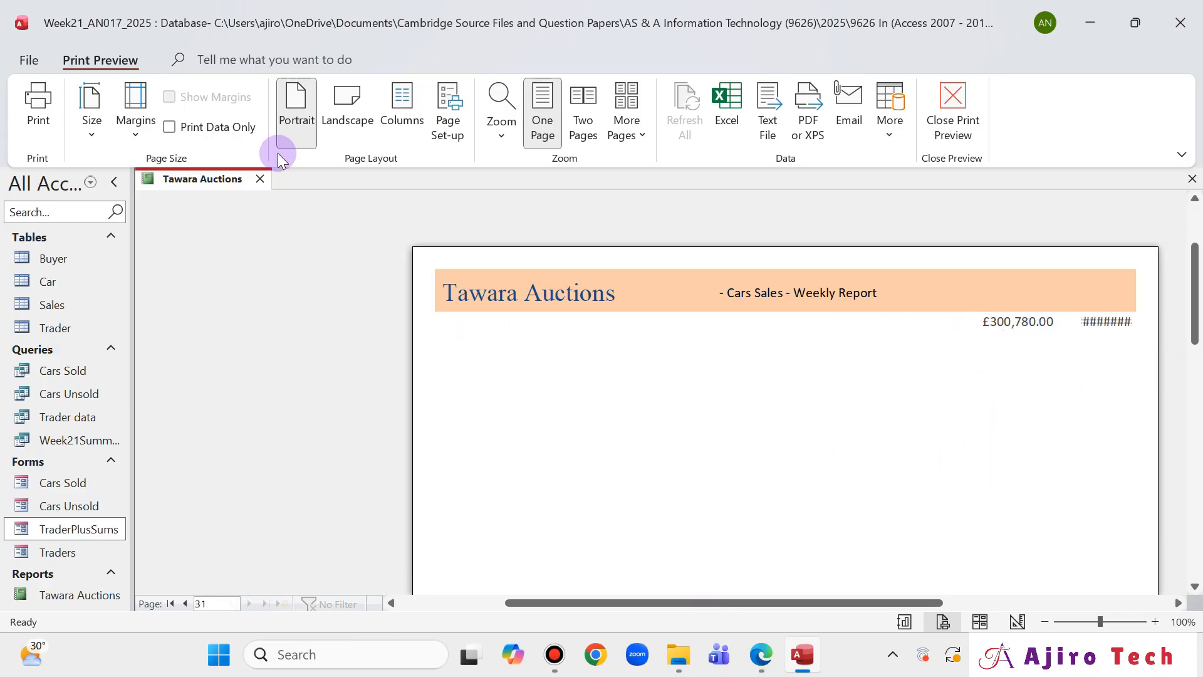
- Check the page before the last one in the preview and return the report to Design View
right_click(212, 178)
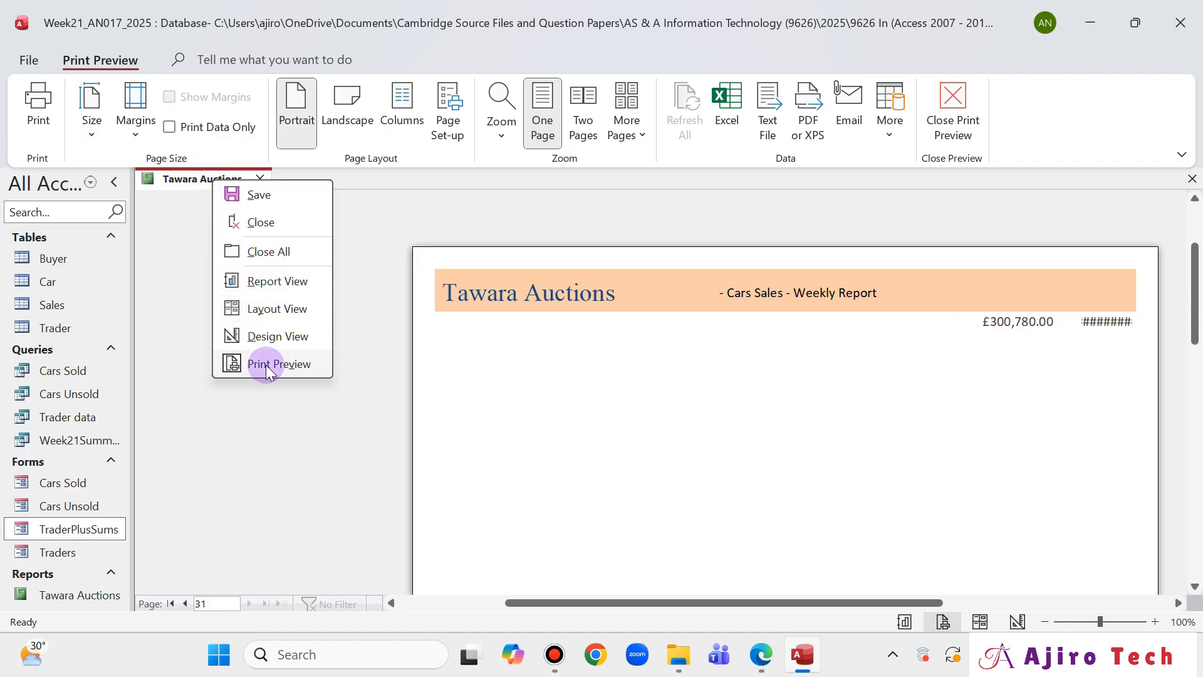
left_click(181, 603)
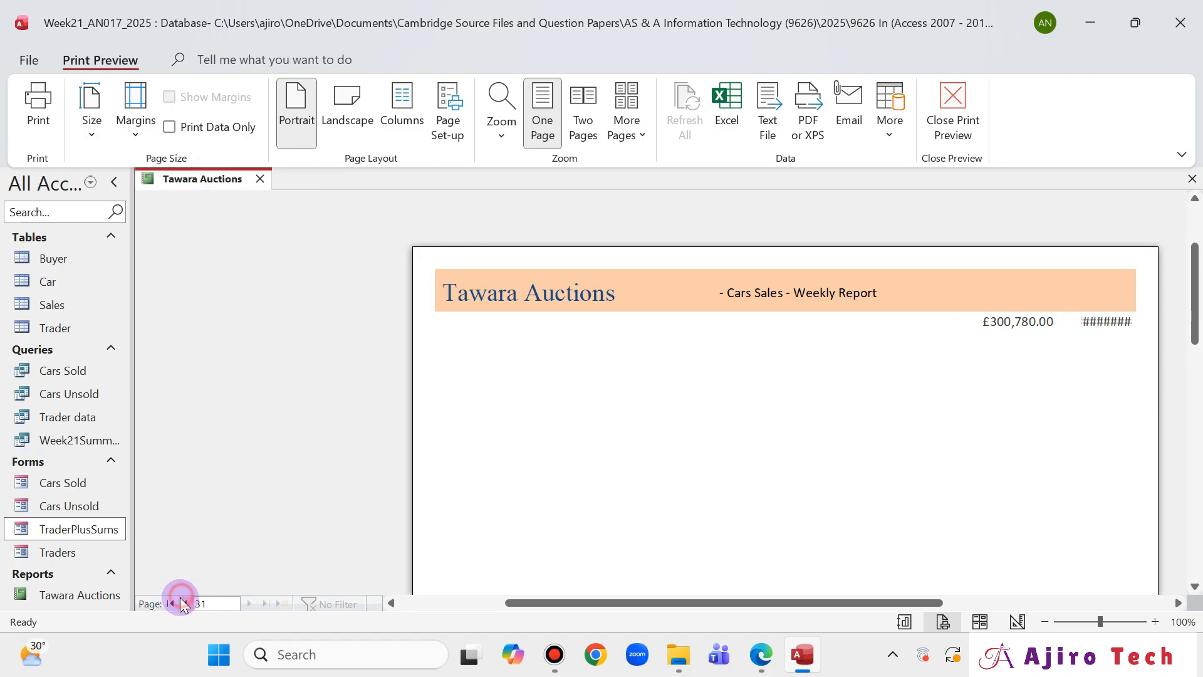
left_click(182, 602)
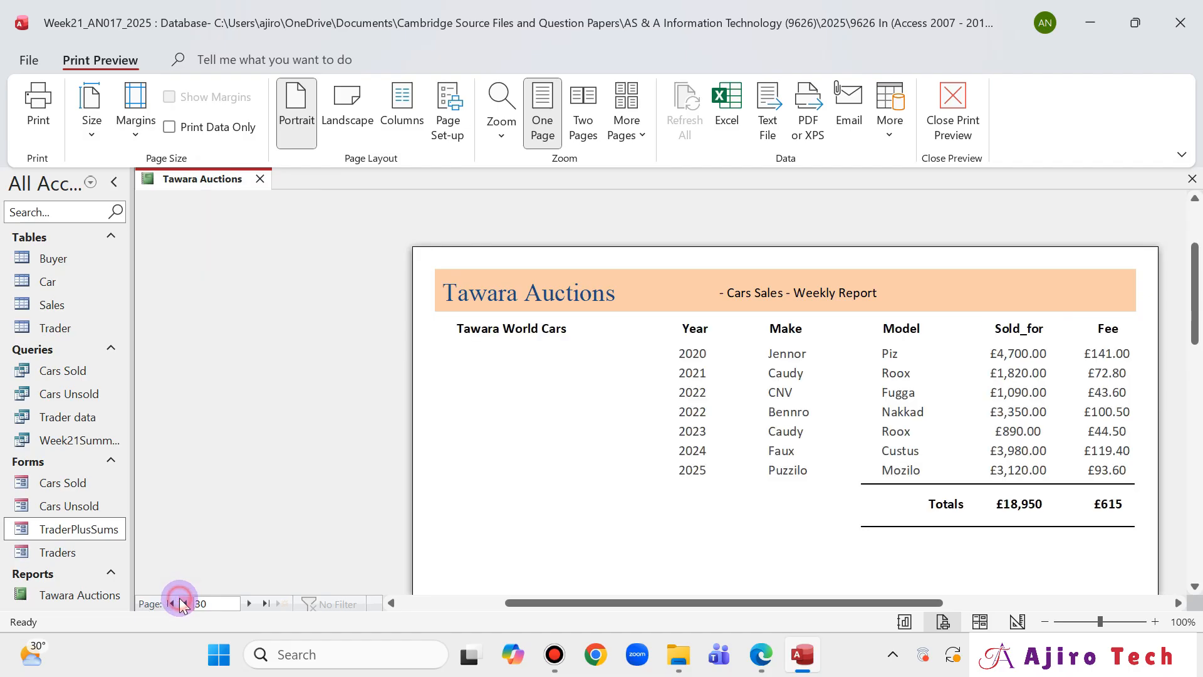
right_click(201, 178)
left_click(280, 338)
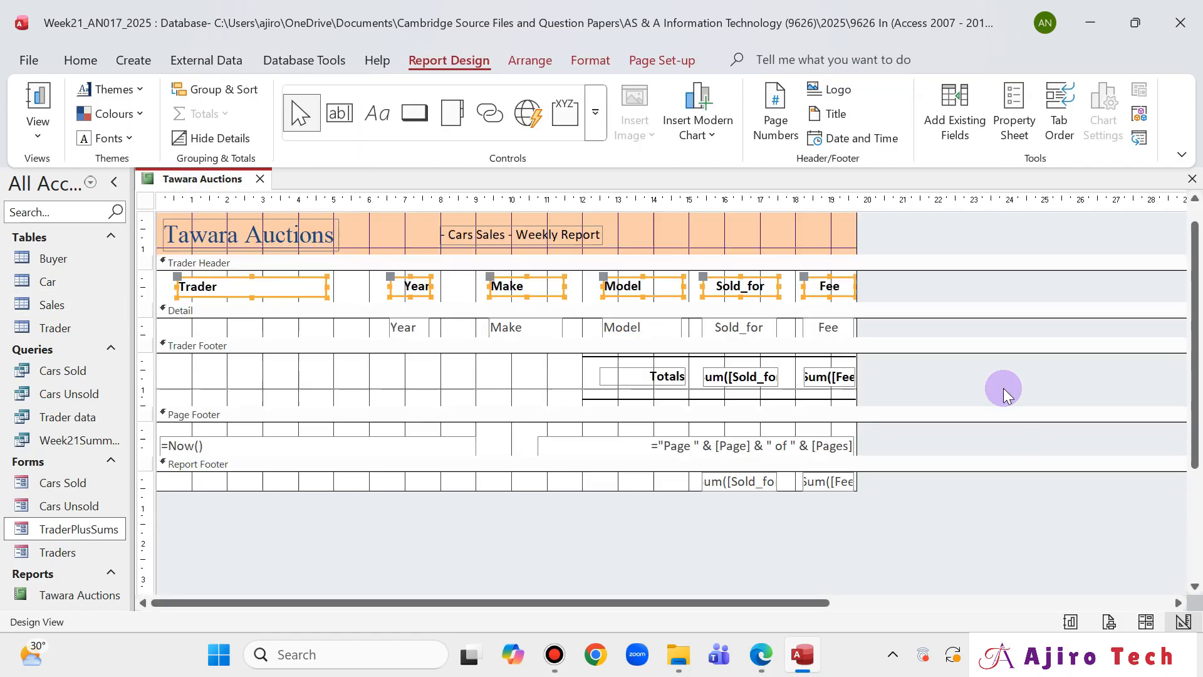
- Delete the Sold_for and Fee grand total controls from the Report Footer and collapse that section to zero height
scroll(998, 389, "down", 1)
left_click(734, 446)
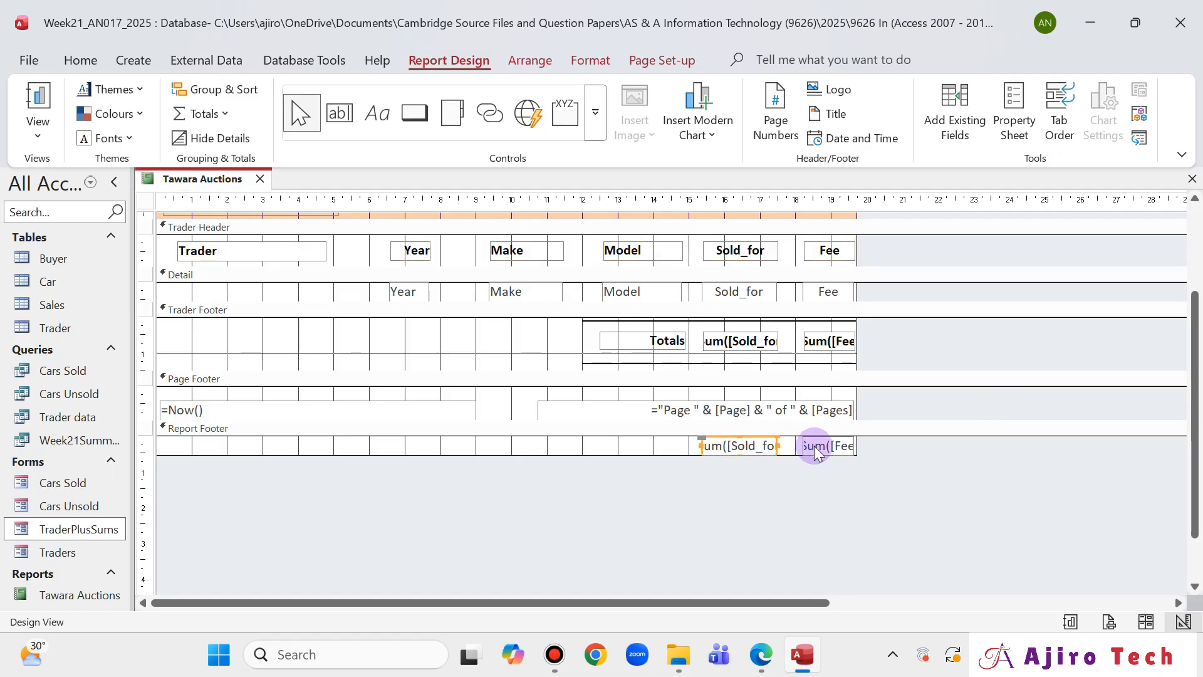
key("Delete")
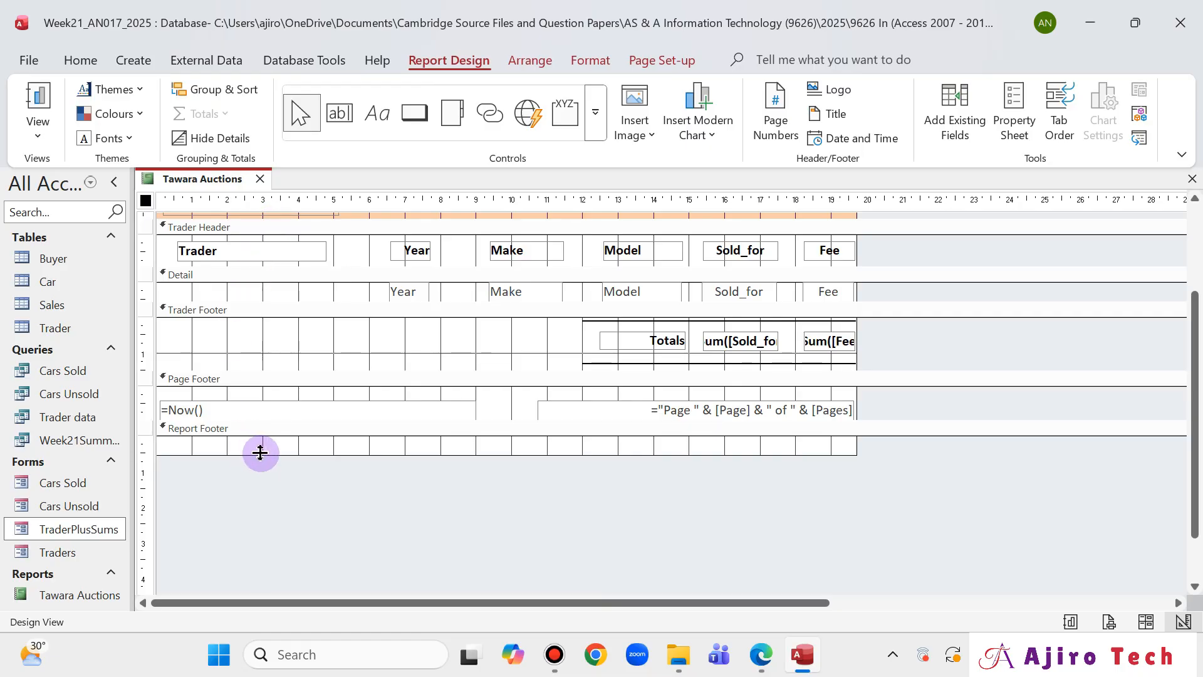
left_click_drag(260, 452, 260, 436)
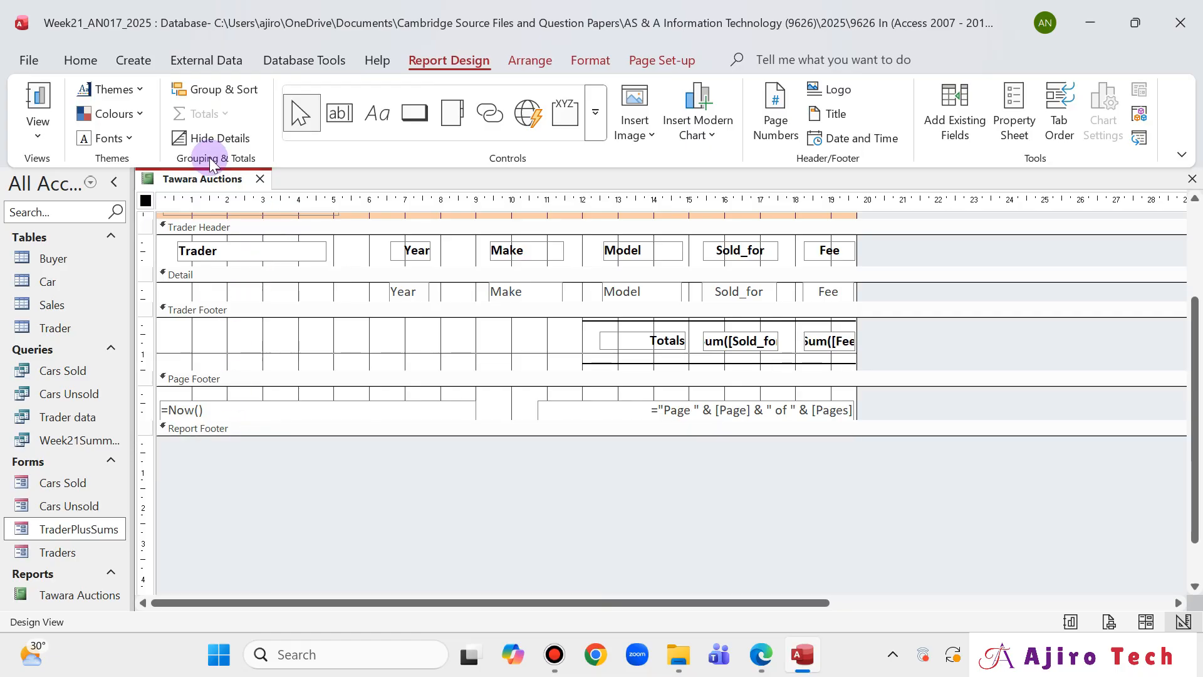
- Preview the printed report again and examine its last page from the banner down past the totals
right_click(209, 179)
left_click(320, 363)
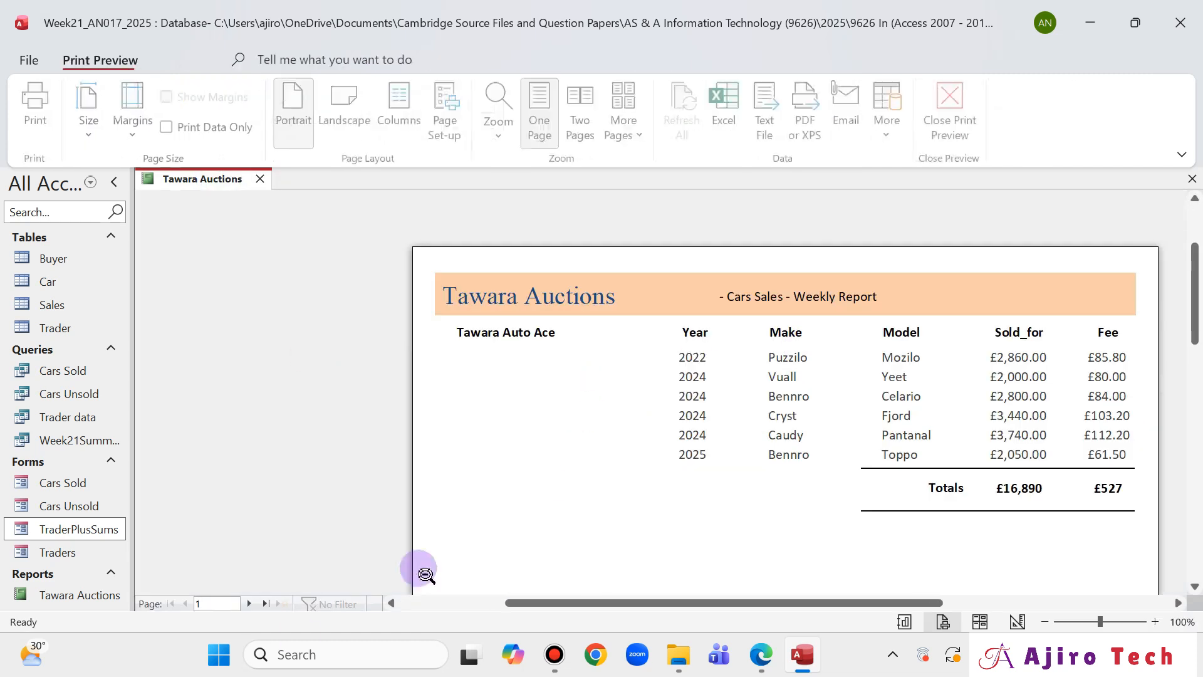
left_click(268, 603)
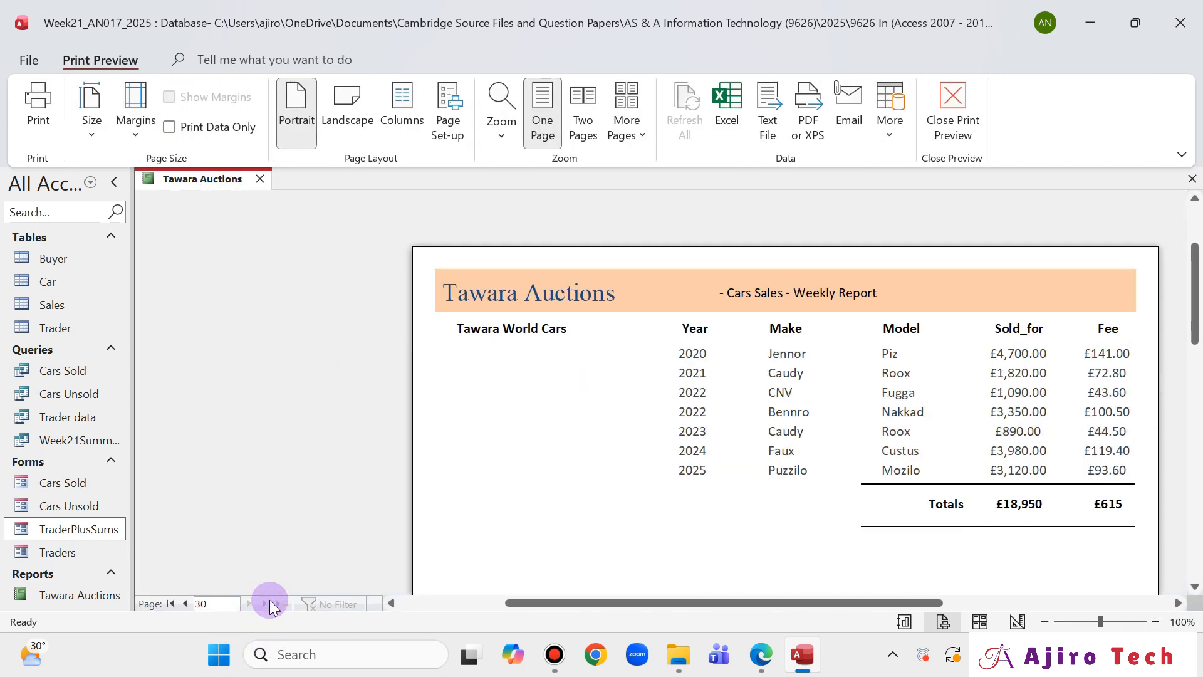
scroll(564, 509, "down", 1)
scroll(625, 489, "down", 1)
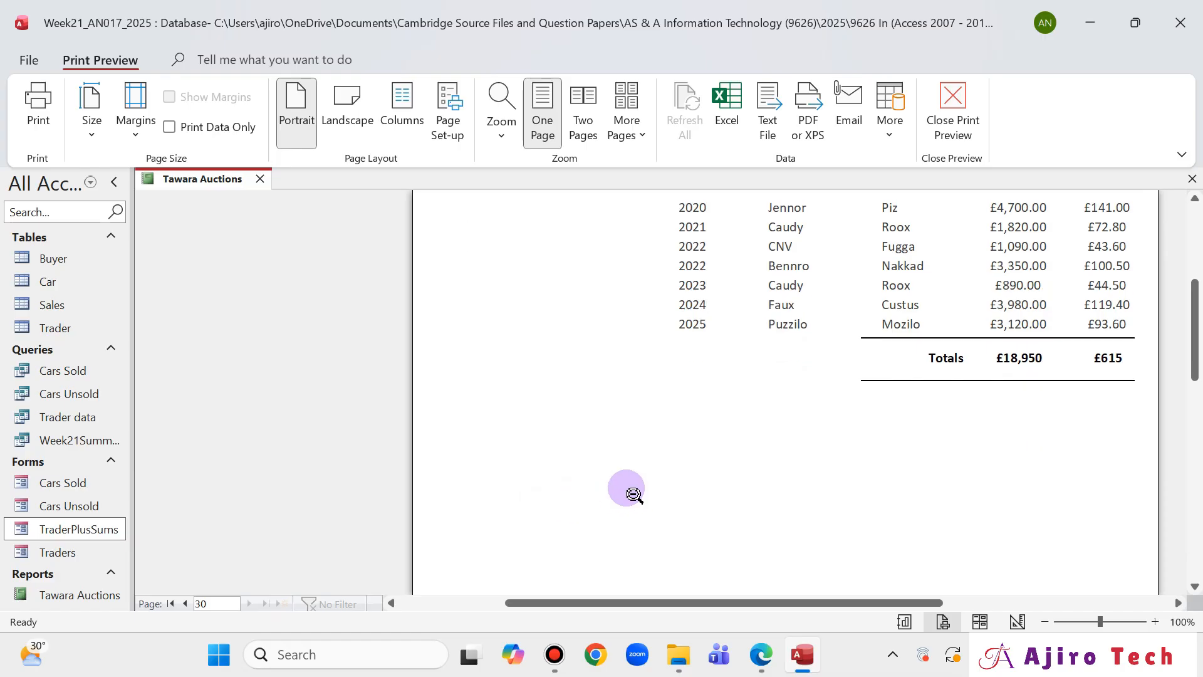
scroll(645, 475, "up", 2)
scroll(672, 482, "down", 1)
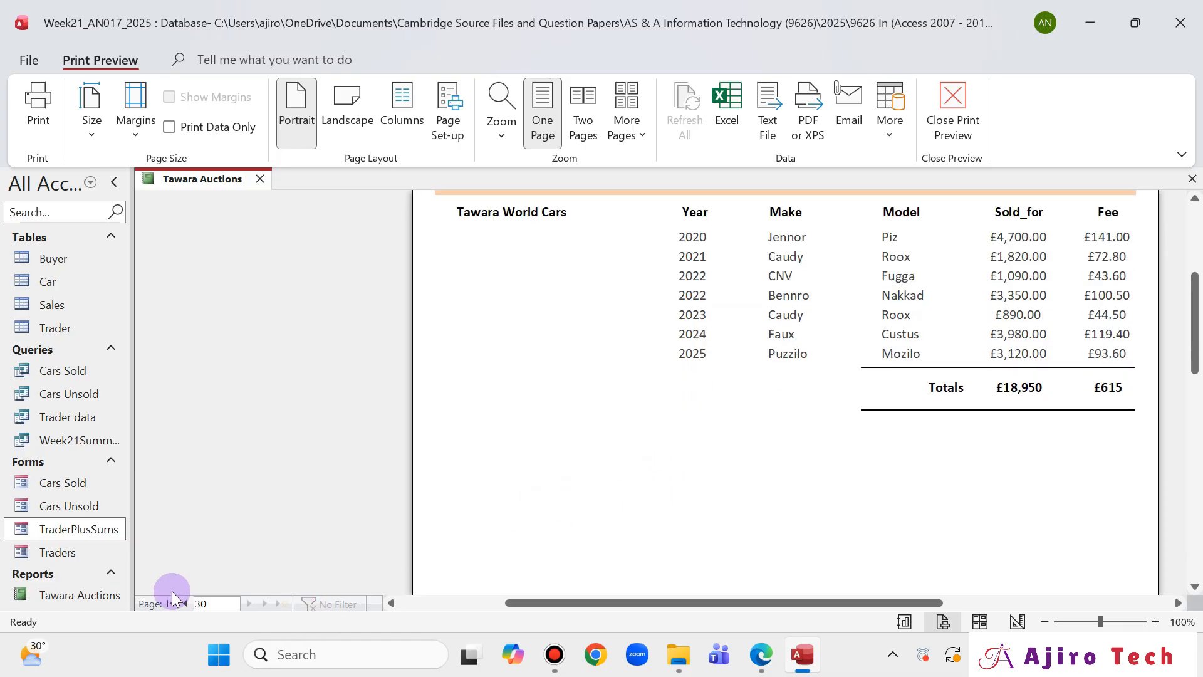
- View preview page 29 and switch the report back to Design View
left_click(184, 603)
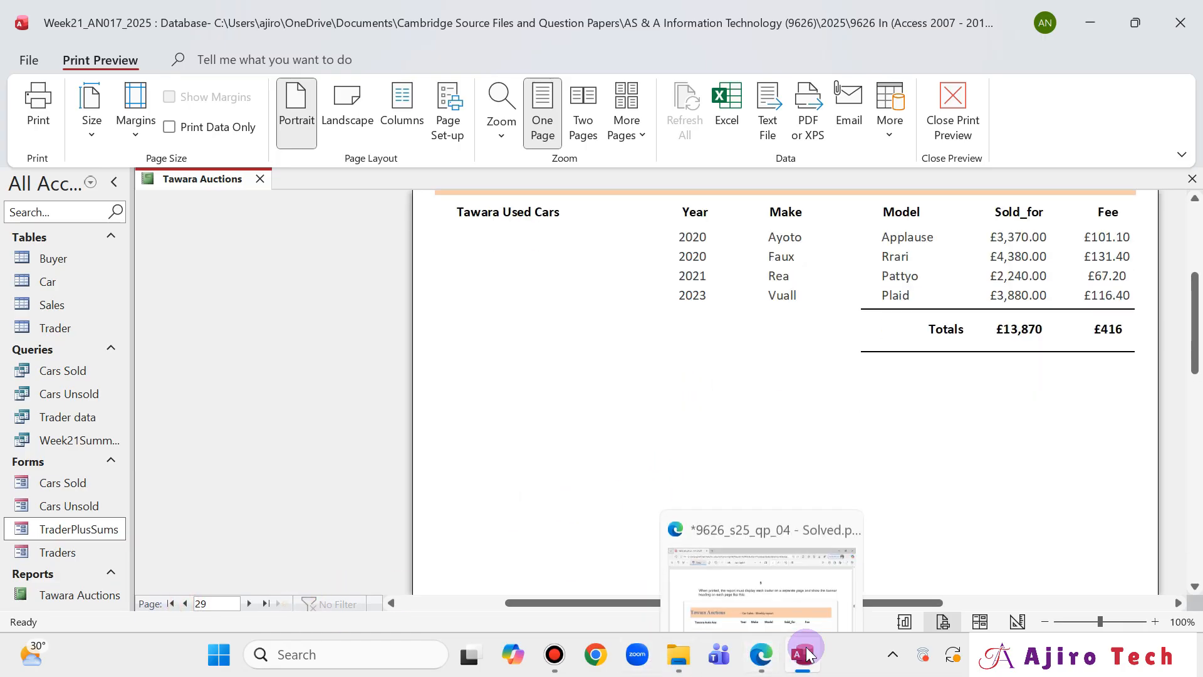
right_click(205, 182)
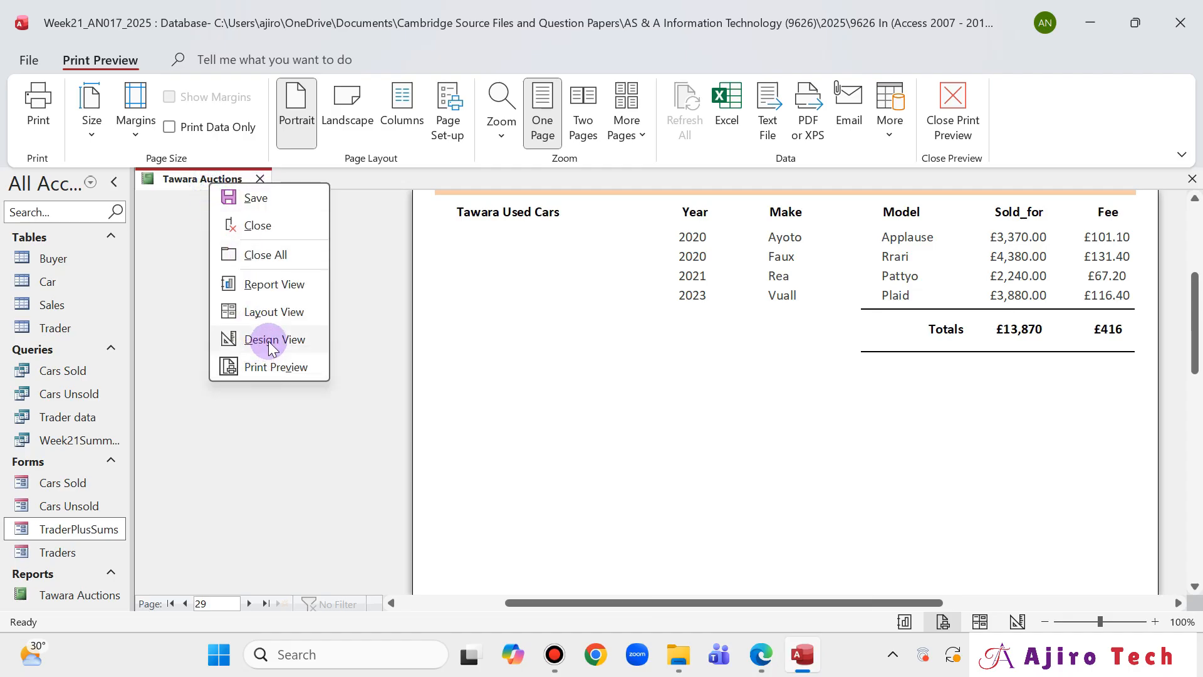
left_click(268, 338)
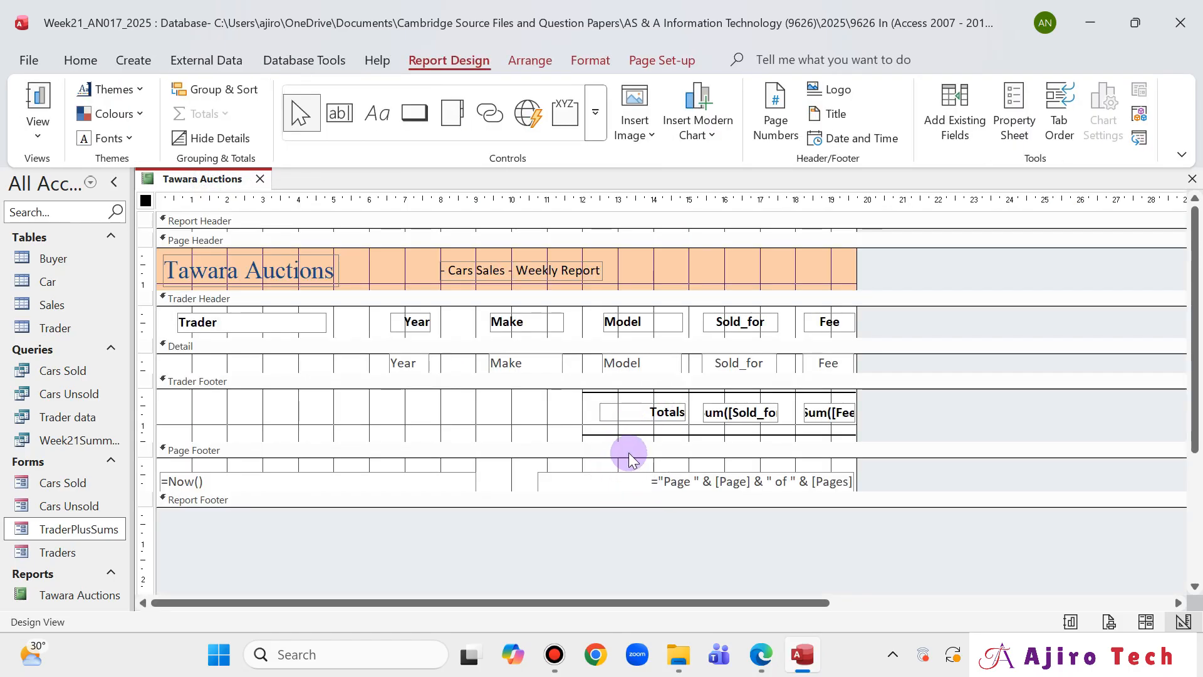
- Switch to the question paper PDF in Edge and review the sample report pages and the PDF export instruction
left_click(767, 665)
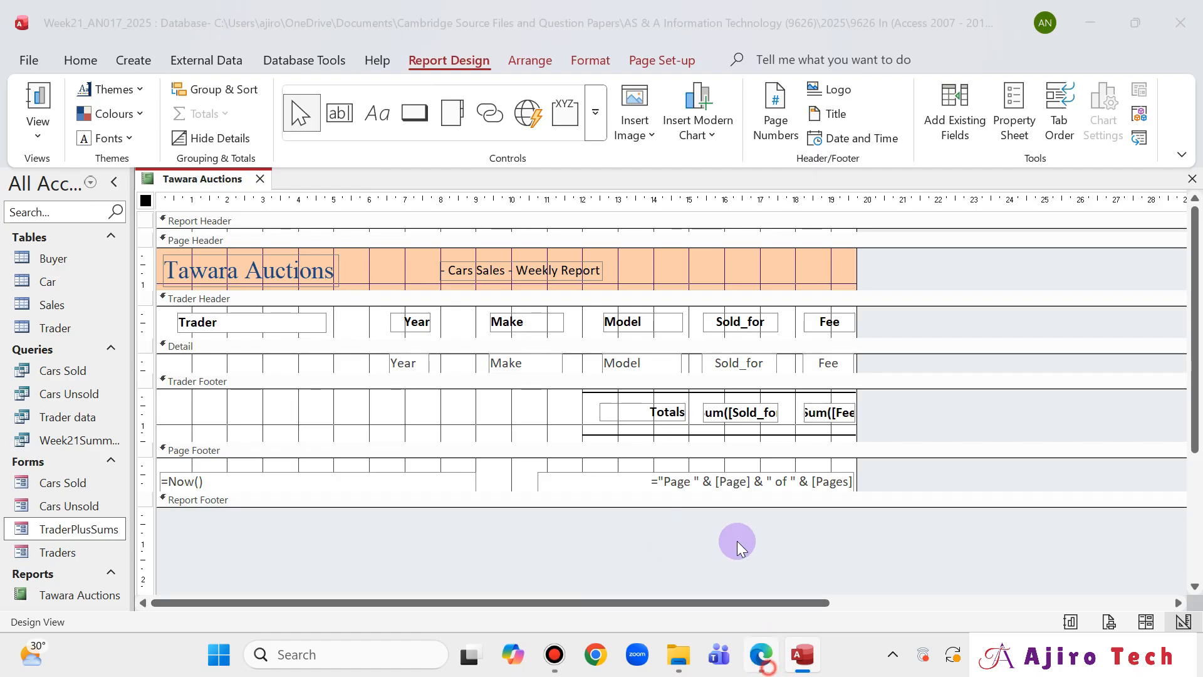
scroll(721, 320, "down", 12)
scroll(721, 320, "up", 8)
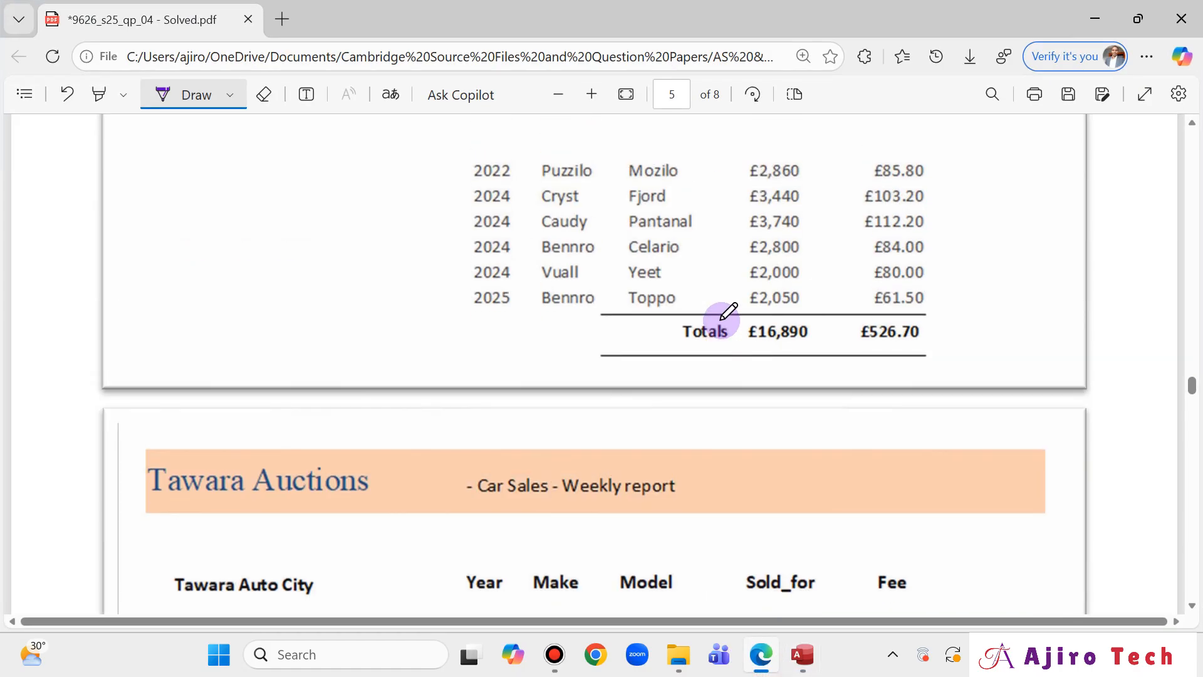
scroll(720, 314, "down", 5)
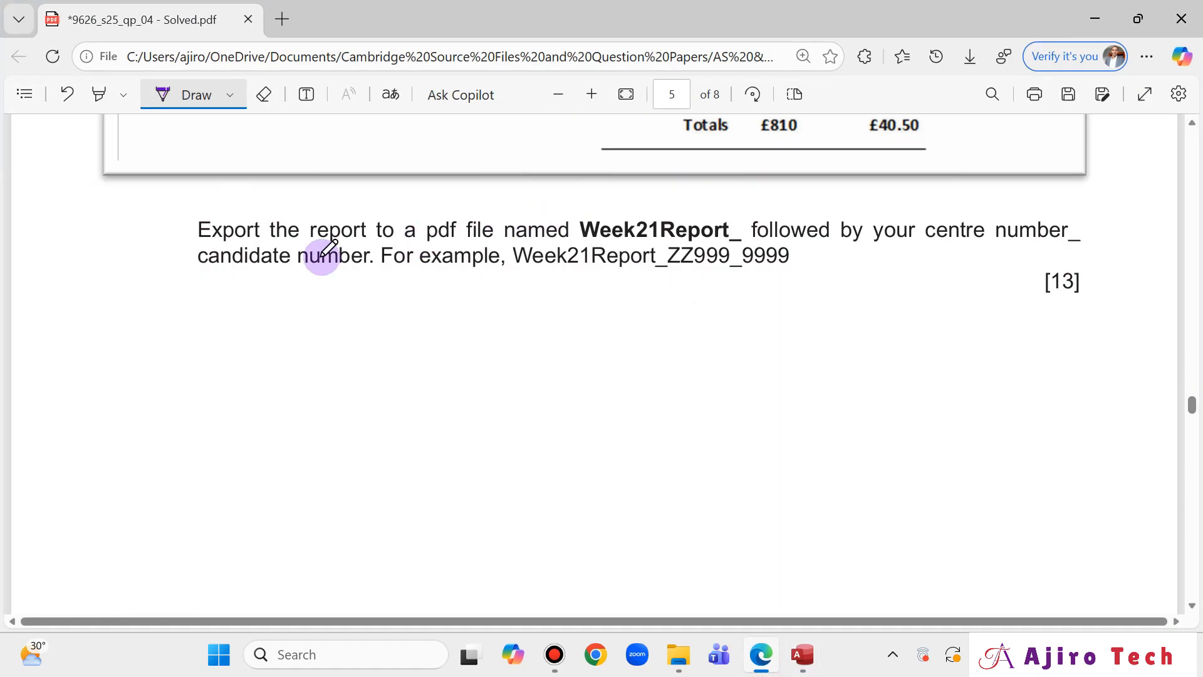
scroll(658, 357, "up", 12)
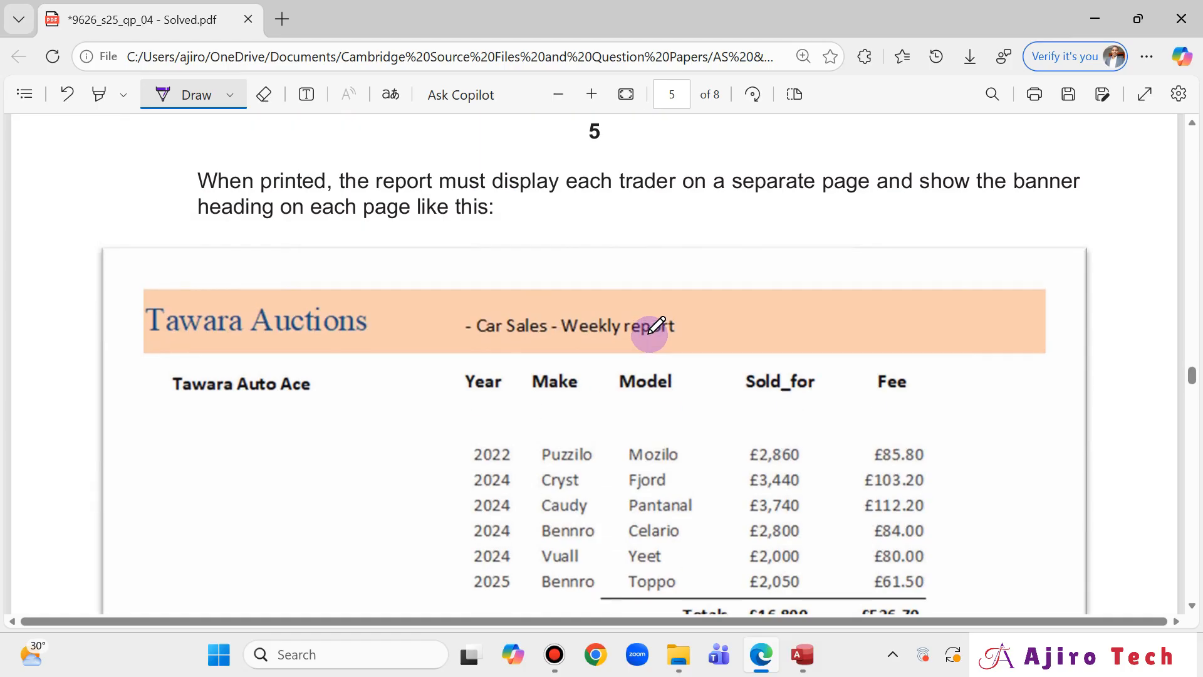
scroll(649, 334, "up", 1)
mouse_move(840, 252)
left_mouse_down()
mouse_move(850, 265)
mouse_move(893, 233)
left_mouse_up()
scroll(612, 383, "down", 10)
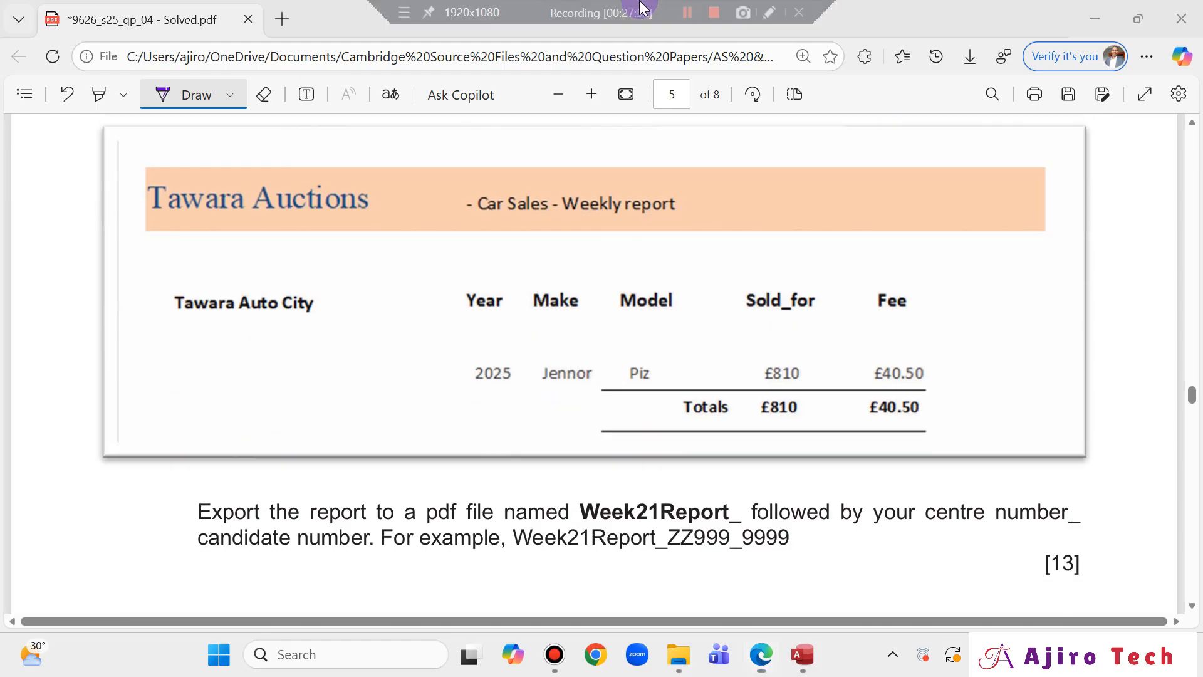
scroll(626, 492, "down", 3)
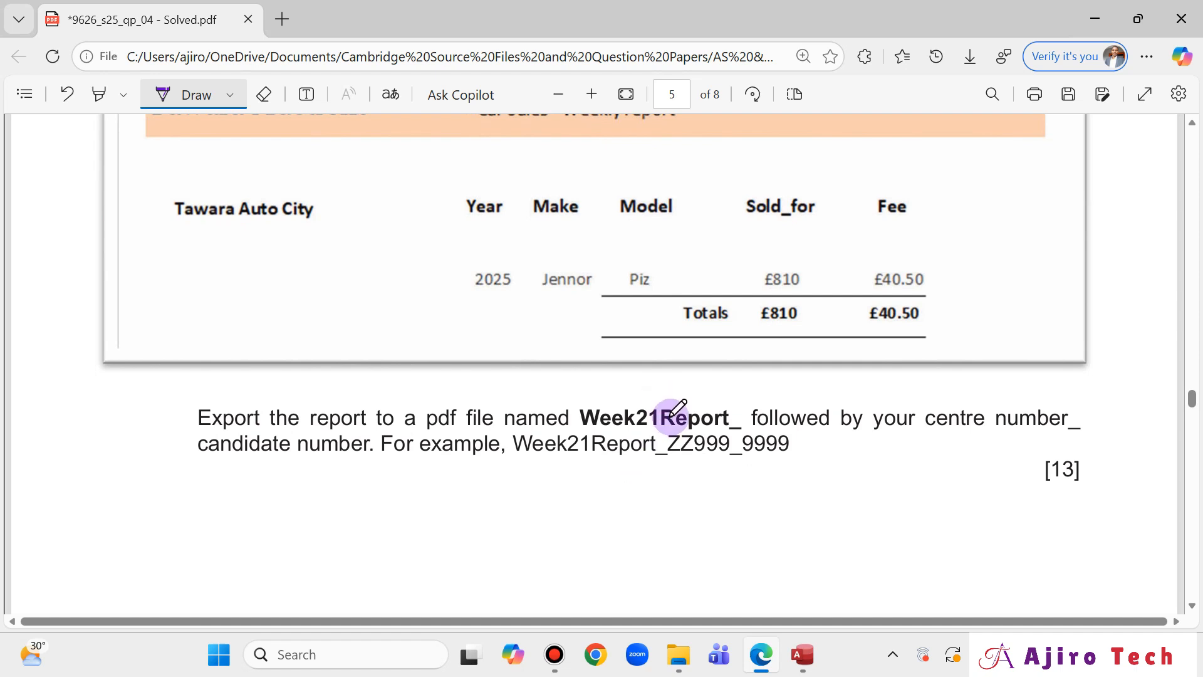
- Turn off the Draw tool and highlight the example file name Week21Report_ZZ999_9999 in the export instruction
left_click(162, 94)
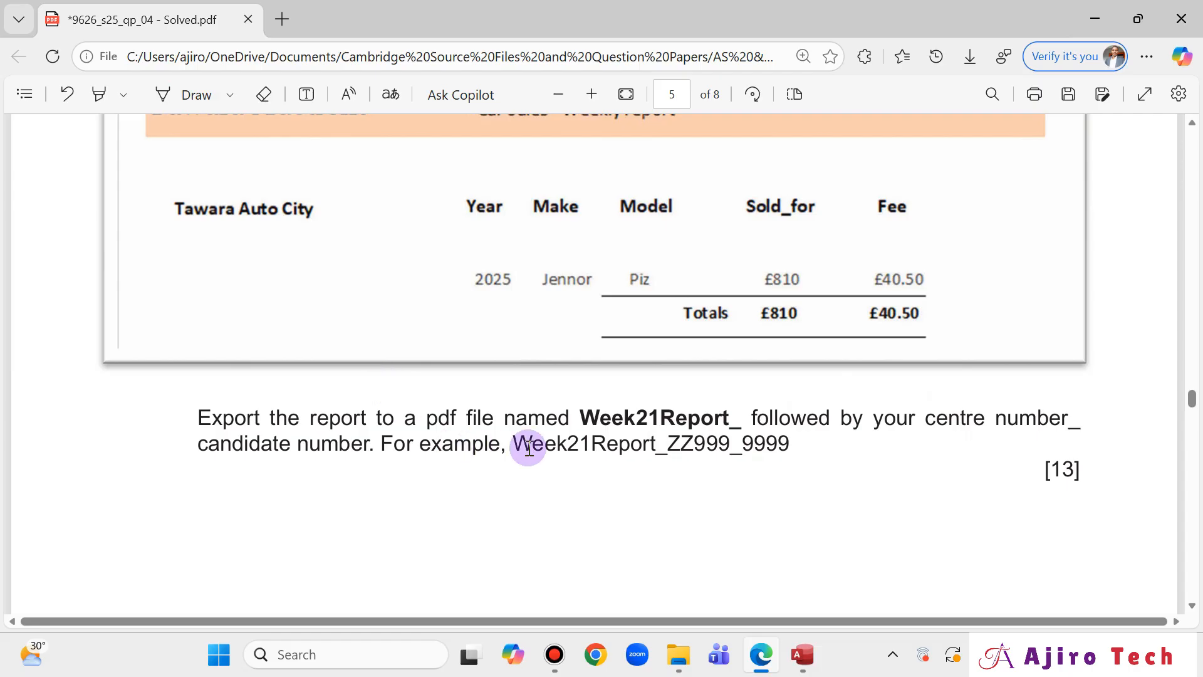
left_click_drag(512, 443, 719, 451)
left_click(693, 483)
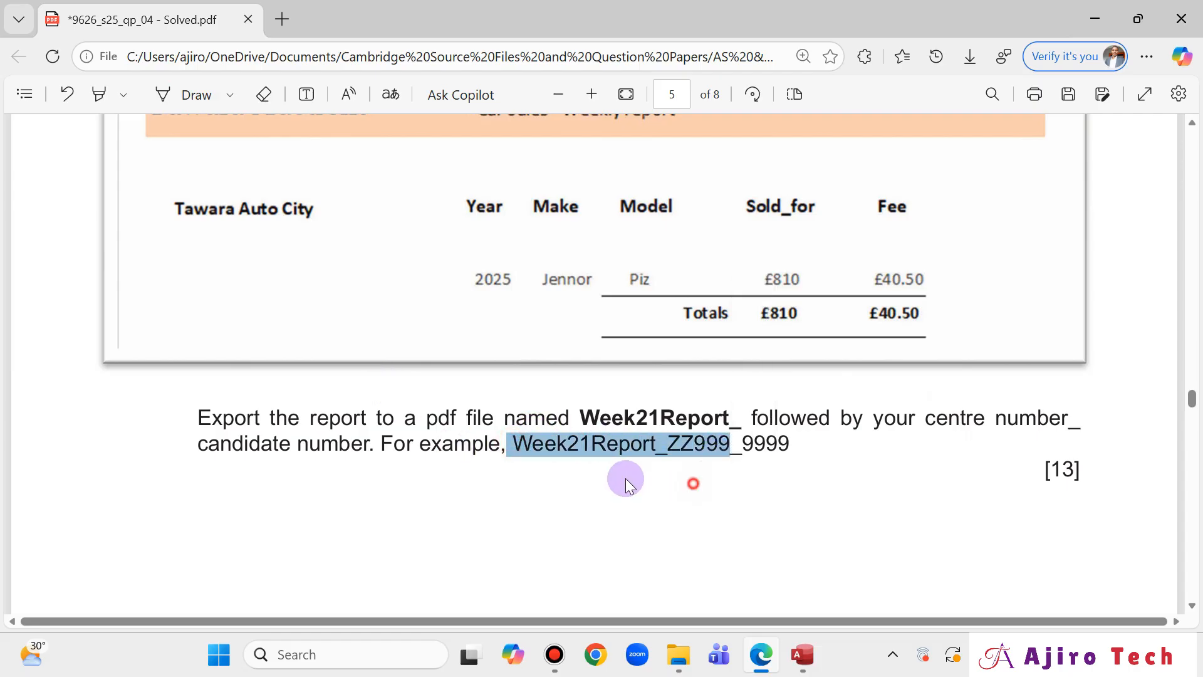
left_click_drag(513, 438, 788, 437)
left_click(821, 273)
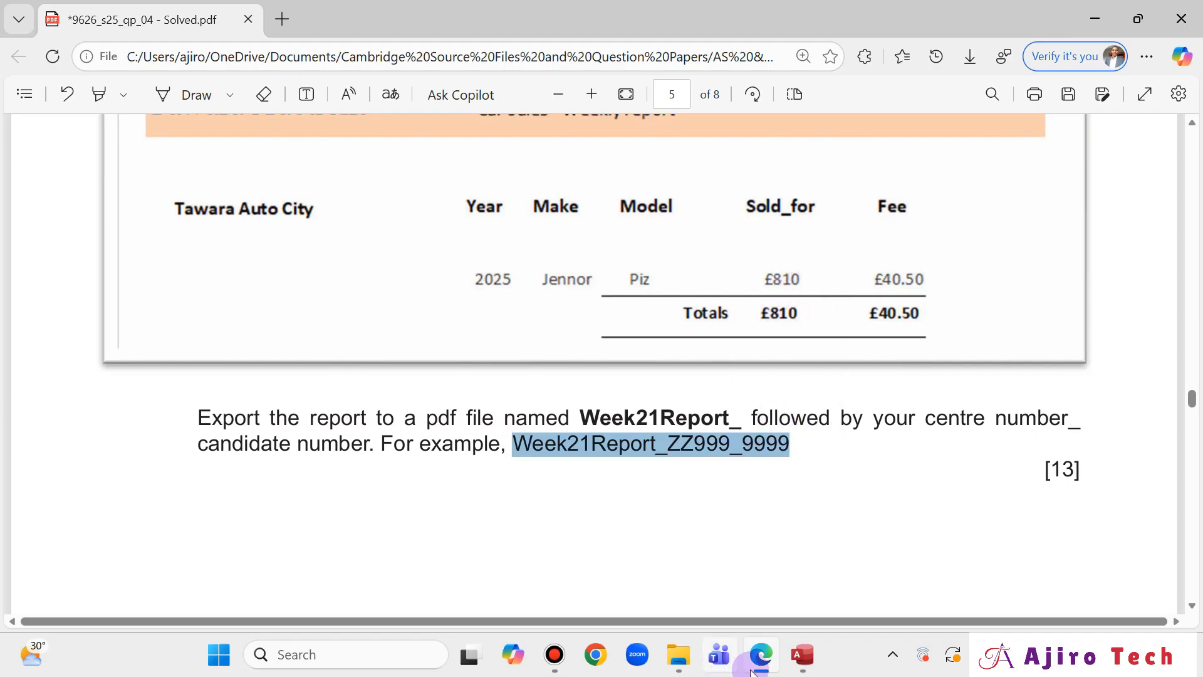
- Switch back to Access, open the Tawara Auctions report in Print Preview and print all pages with Microsoft Print to PDF
left_click(801, 652)
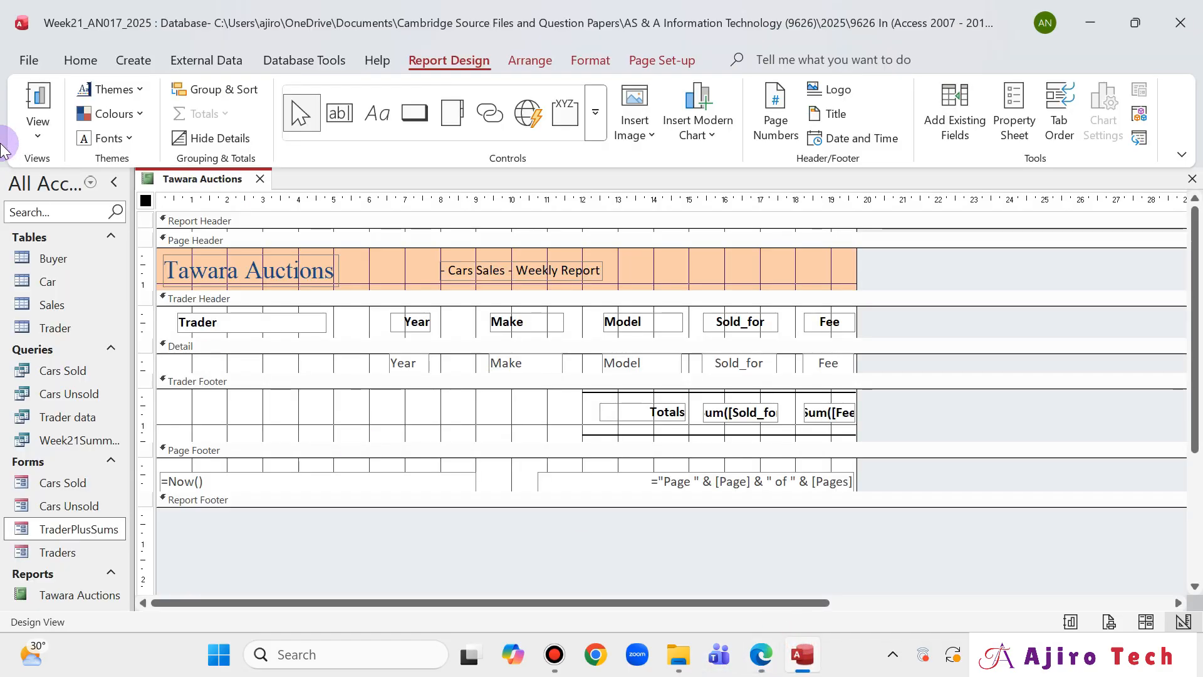
right_click(194, 181)
left_click(251, 197)
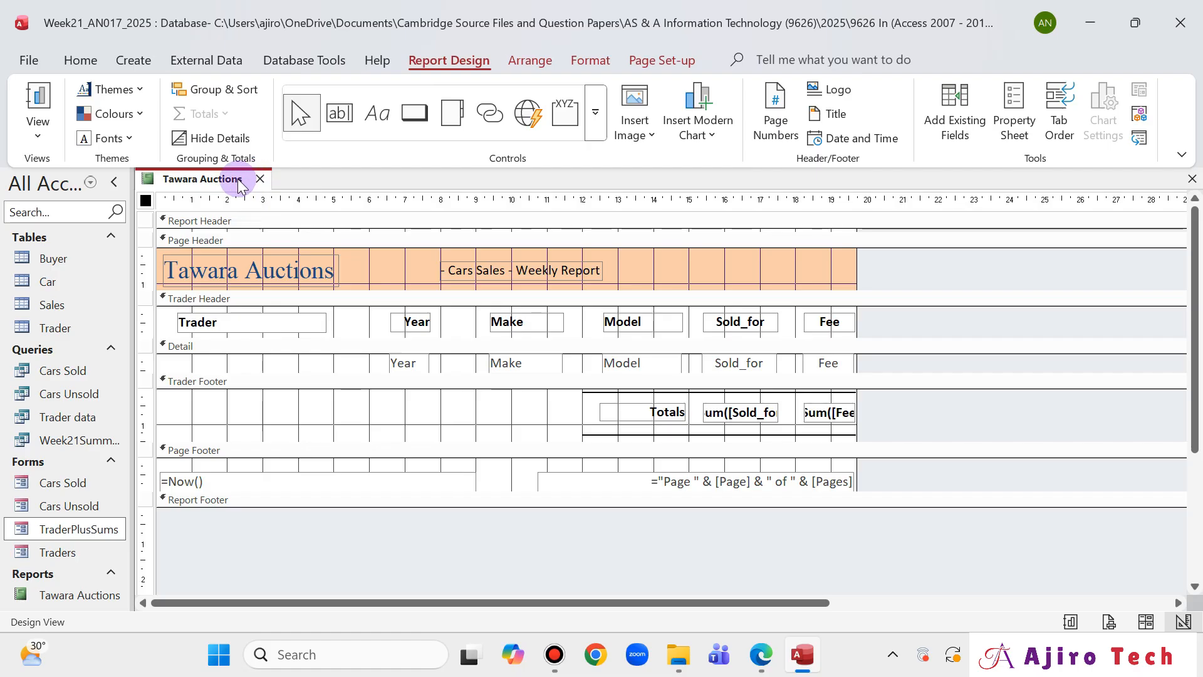
right_click(239, 185)
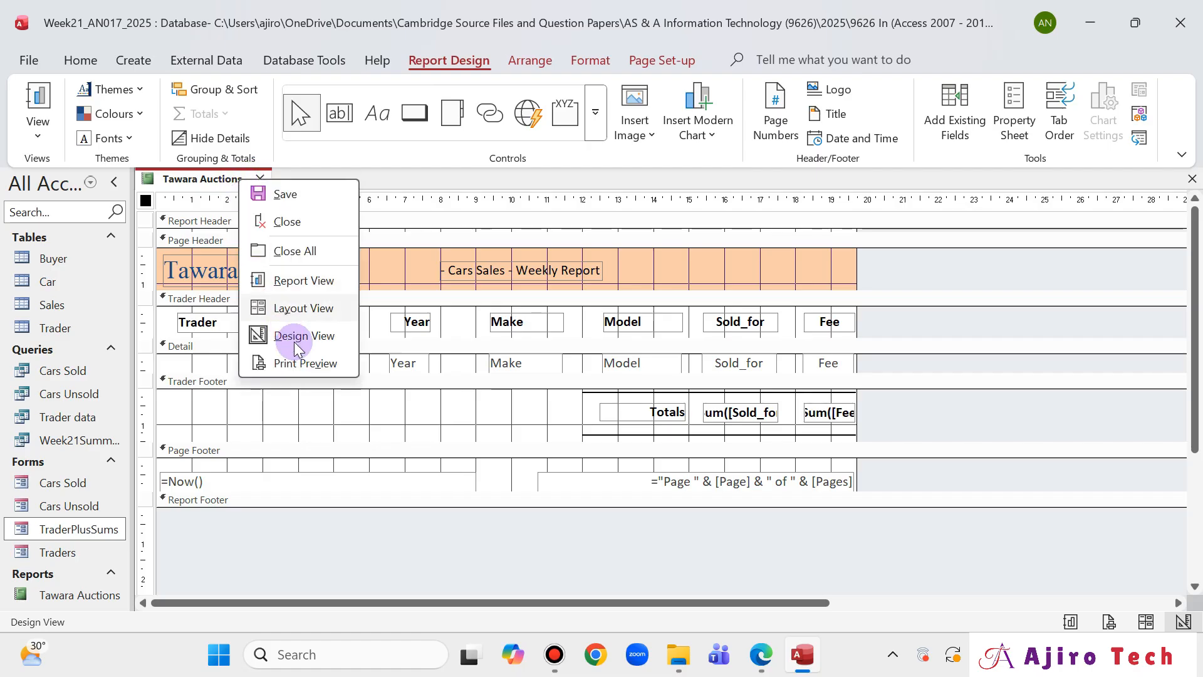
left_click(306, 365)
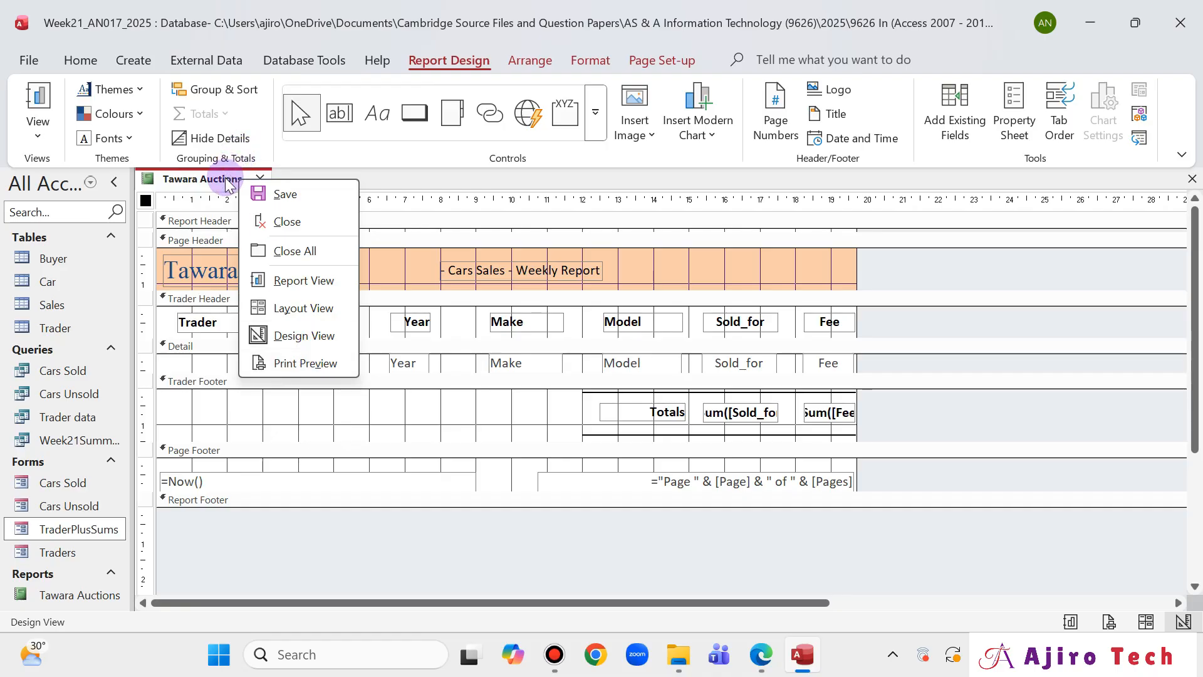
left_click(301, 366)
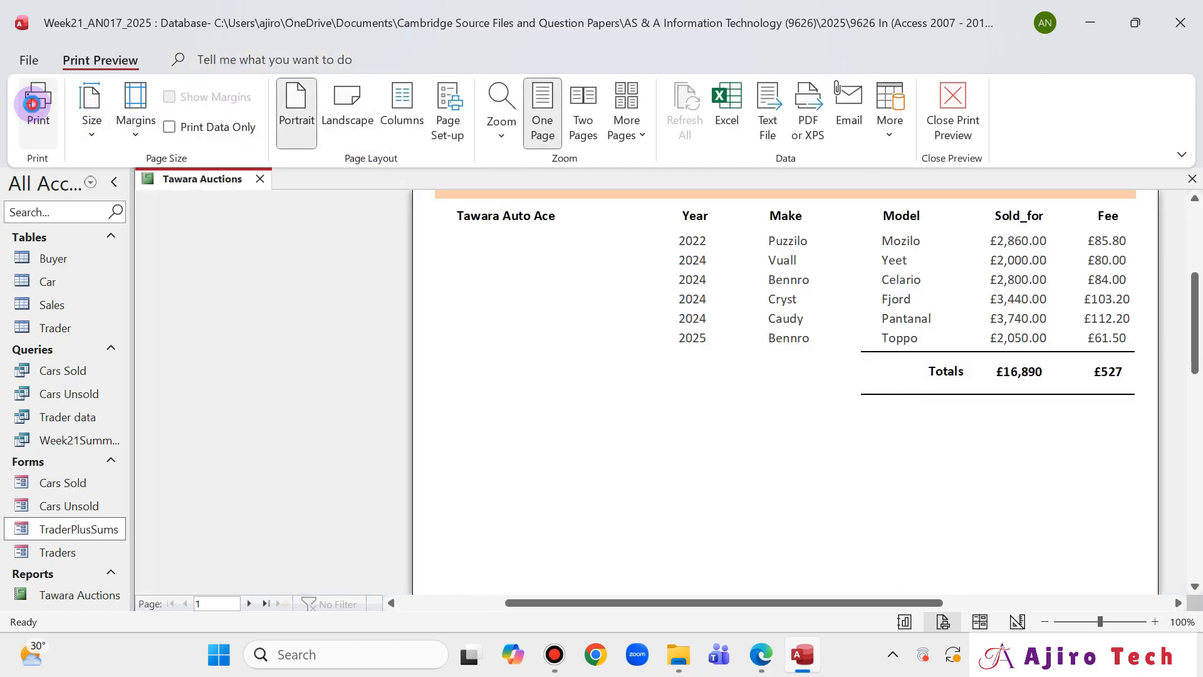
left_click(33, 103)
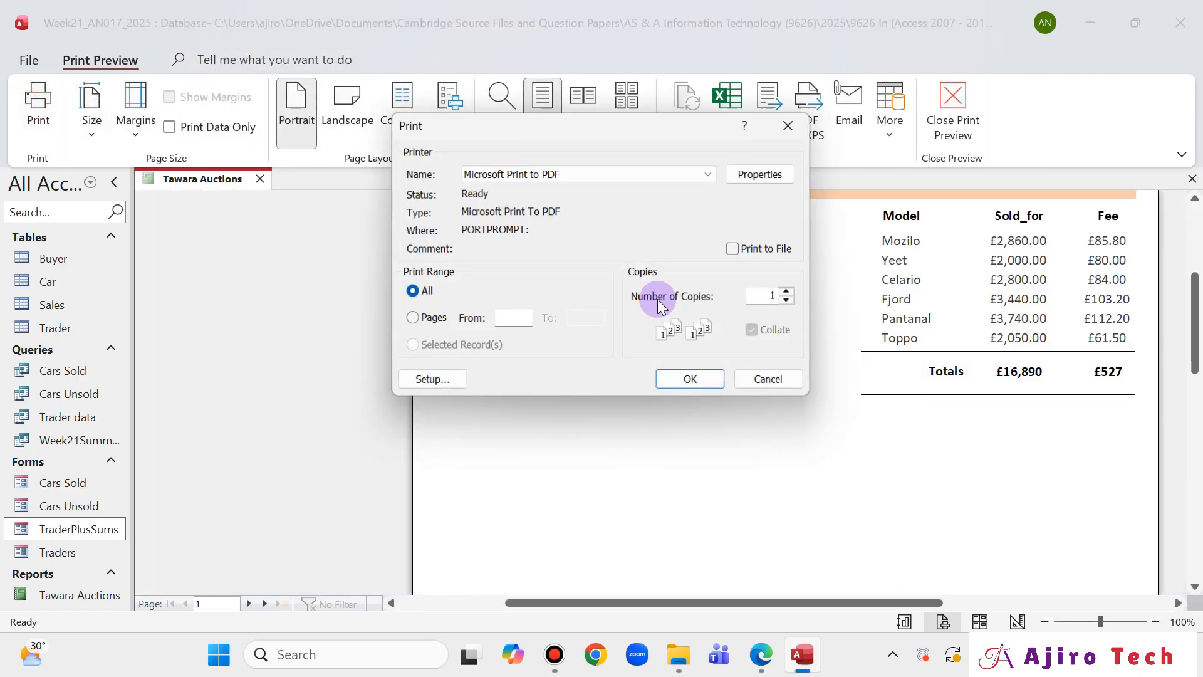
left_click(693, 380)
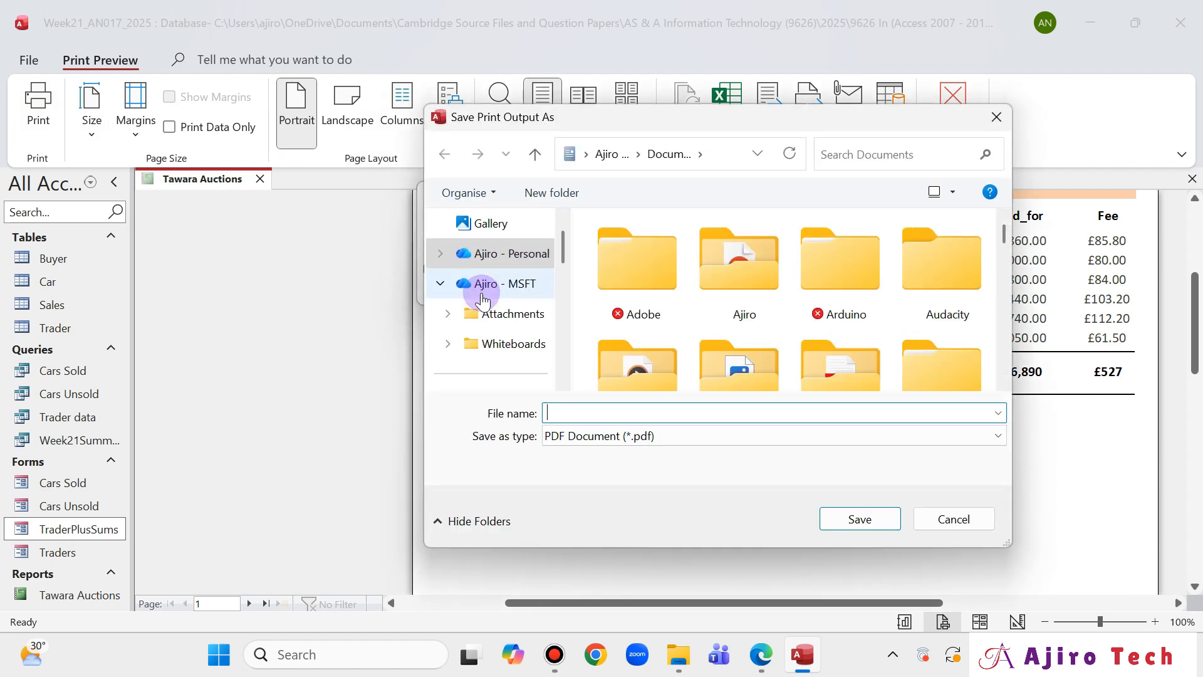
- Browse to the Examination folder under Cambridge Source Files and Question Papers, AS & A Information Technology (9626), 2025, May June 2025, 9626_s25_sf_04
scroll(646, 294, "down", 3)
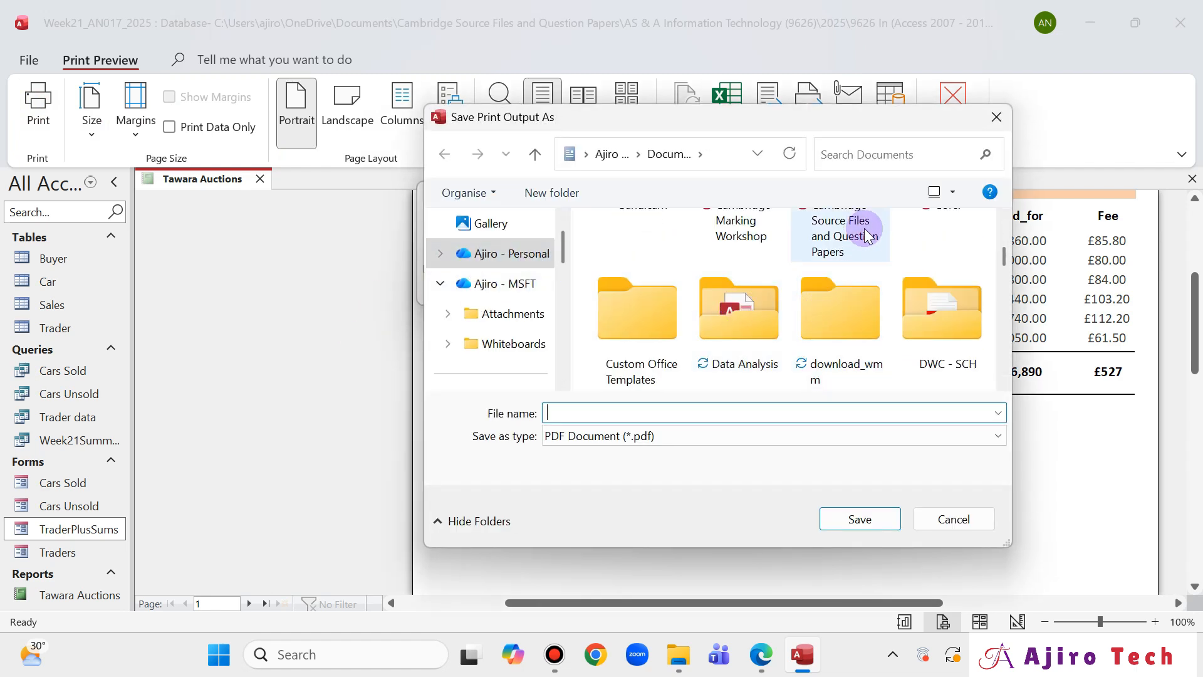
double_click(866, 235)
left_click(614, 294)
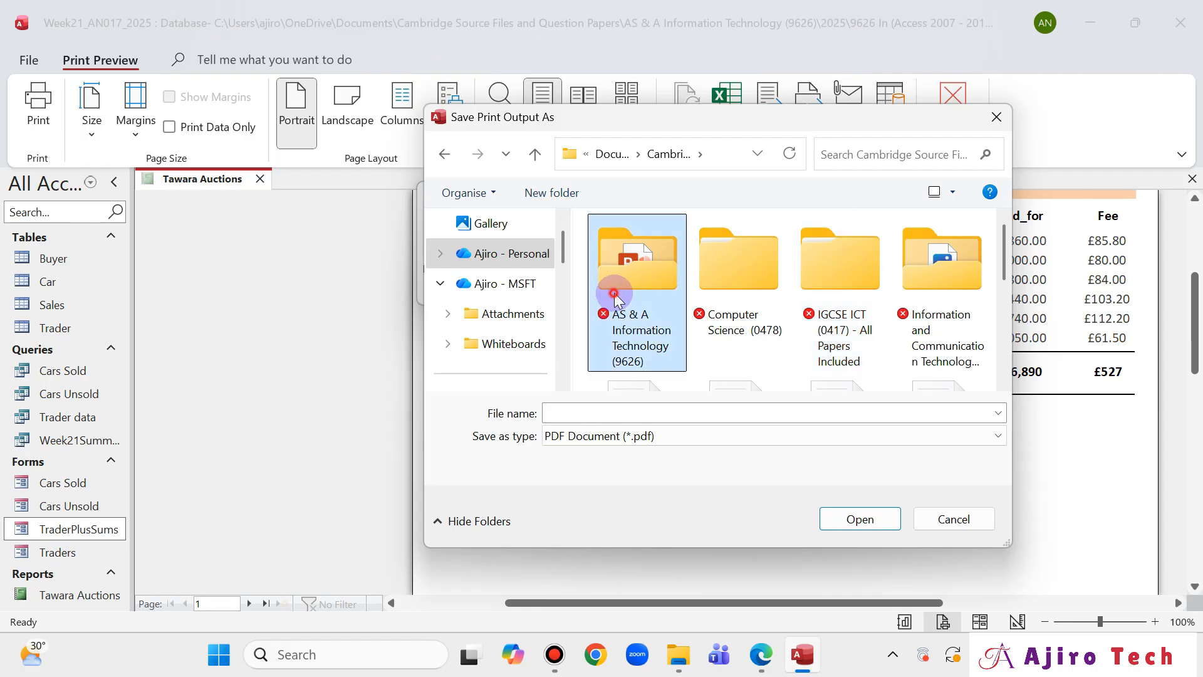
double_click(615, 296)
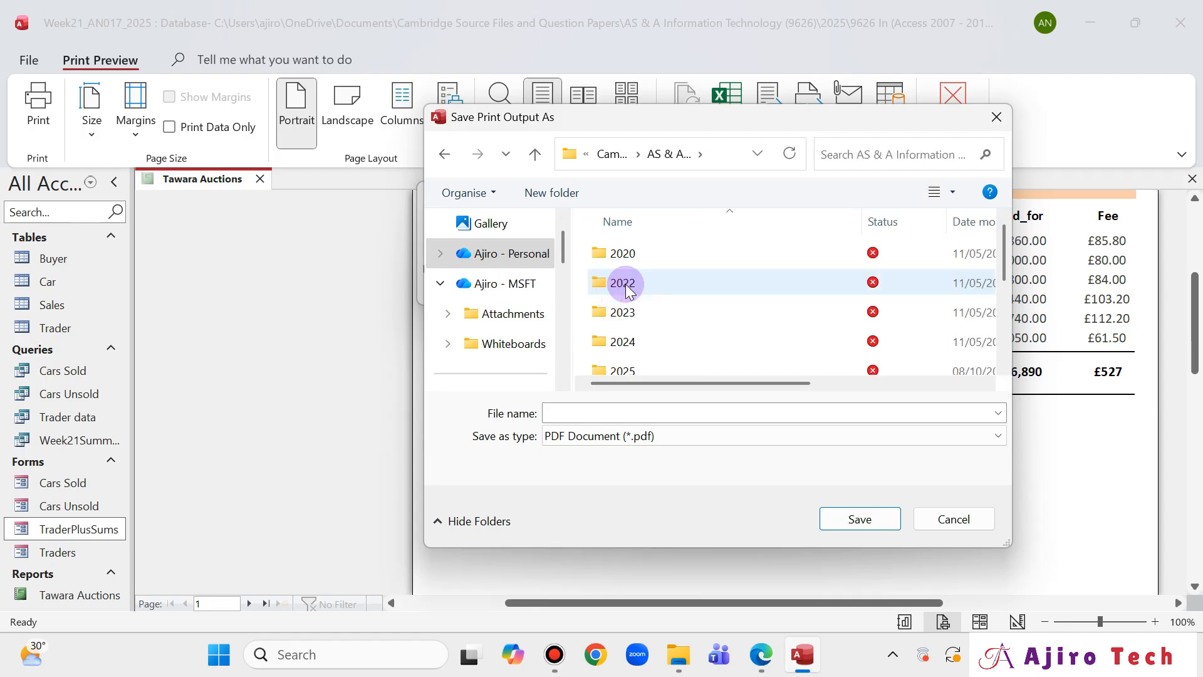
left_click(444, 153)
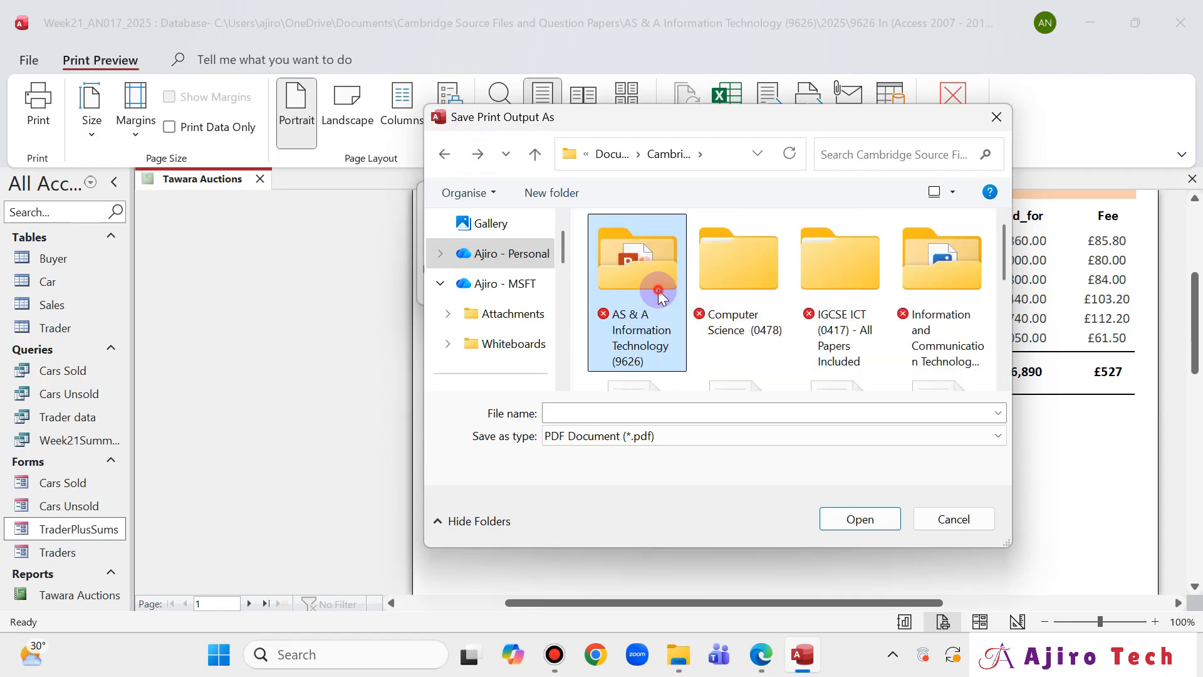
double_click(658, 294)
left_click(651, 366)
double_click(651, 366)
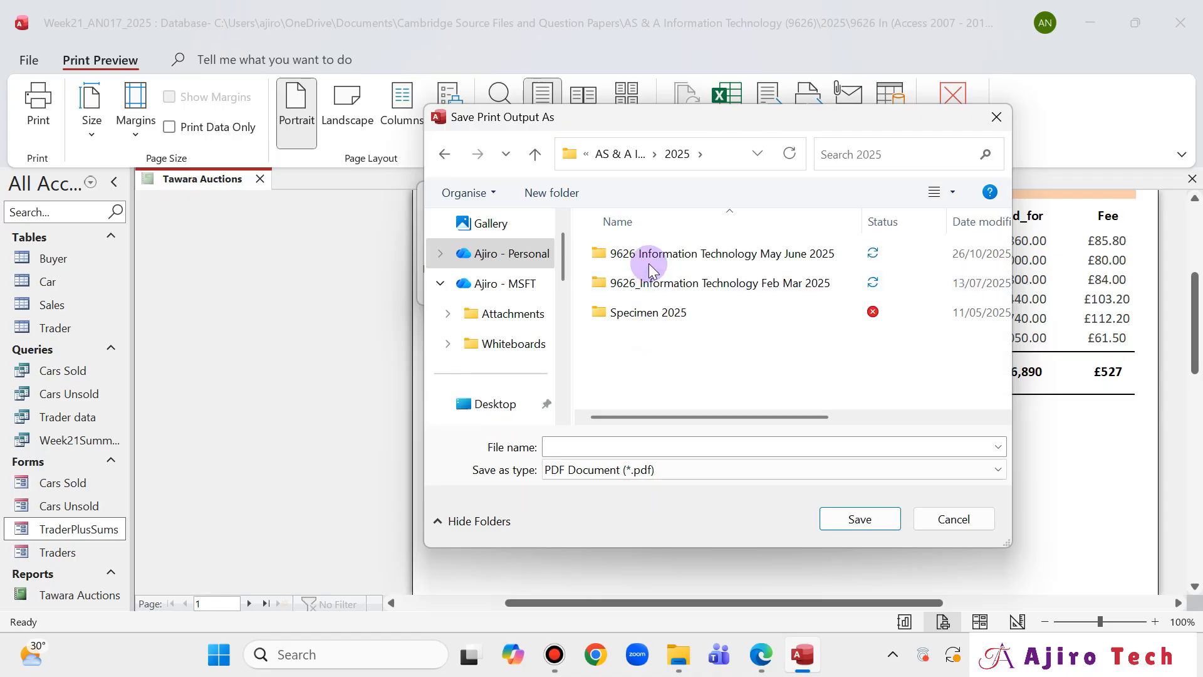
double_click(651, 261)
double_click(652, 256)
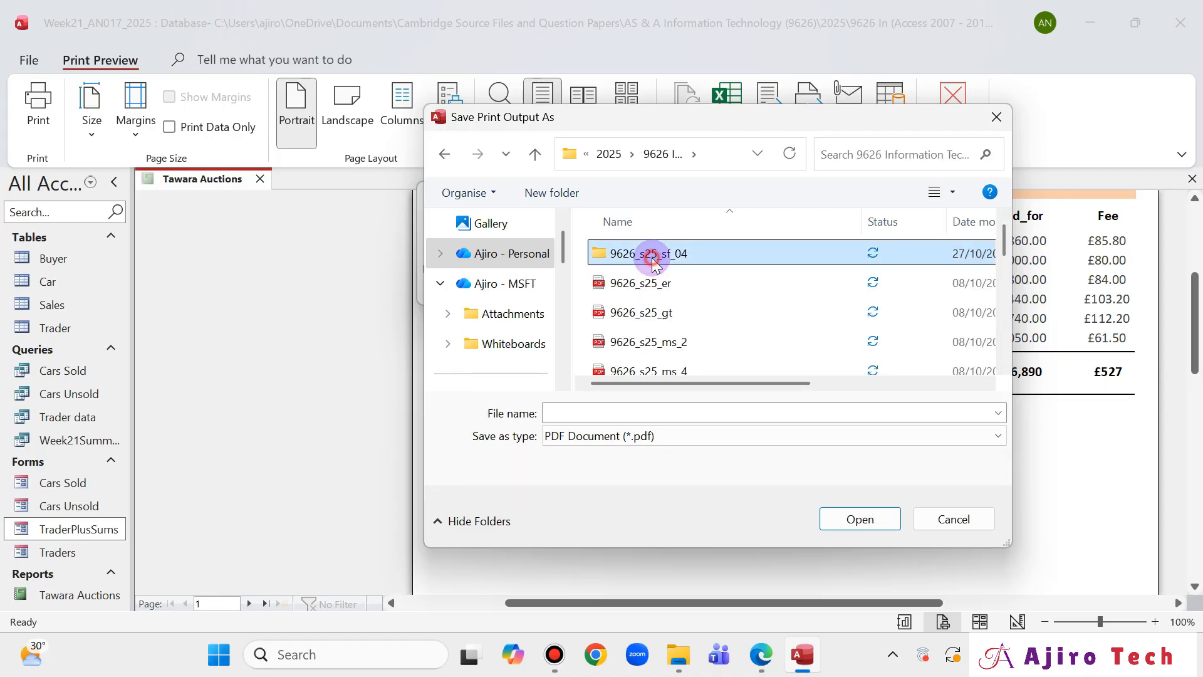
double_click(650, 257)
- Name the PDF output Week21Report_AN017_2025 and save it in the Examination folder
left_click(640, 447)
left_click(638, 443)
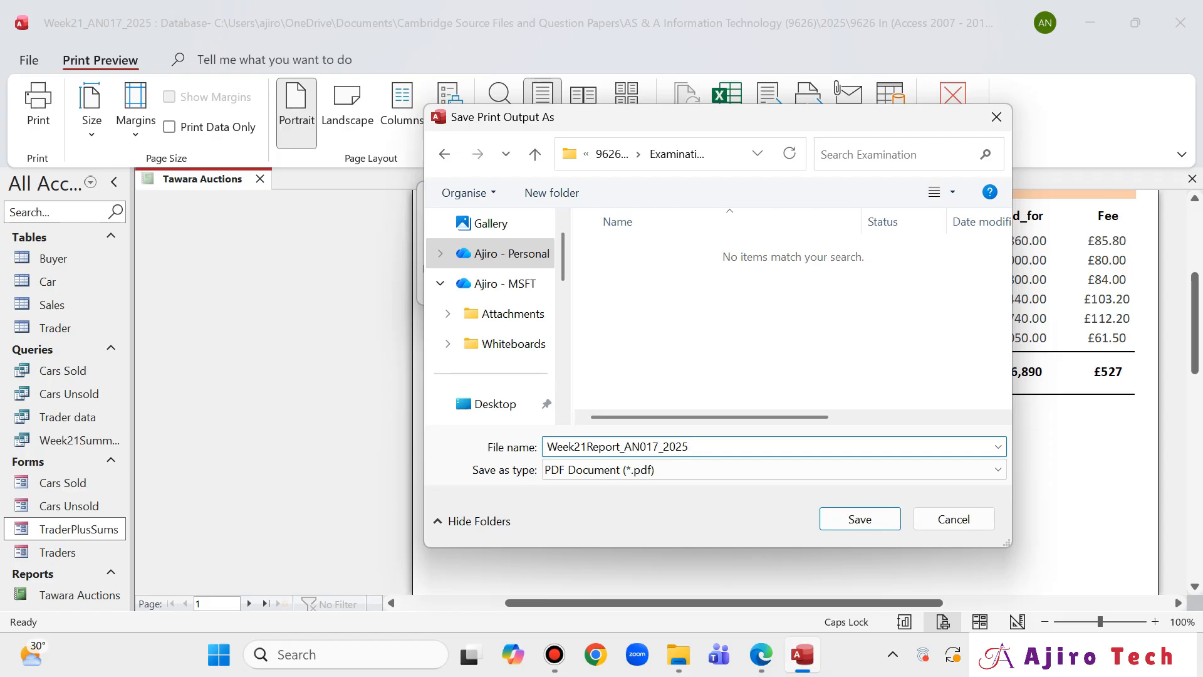
left_click(860, 519)
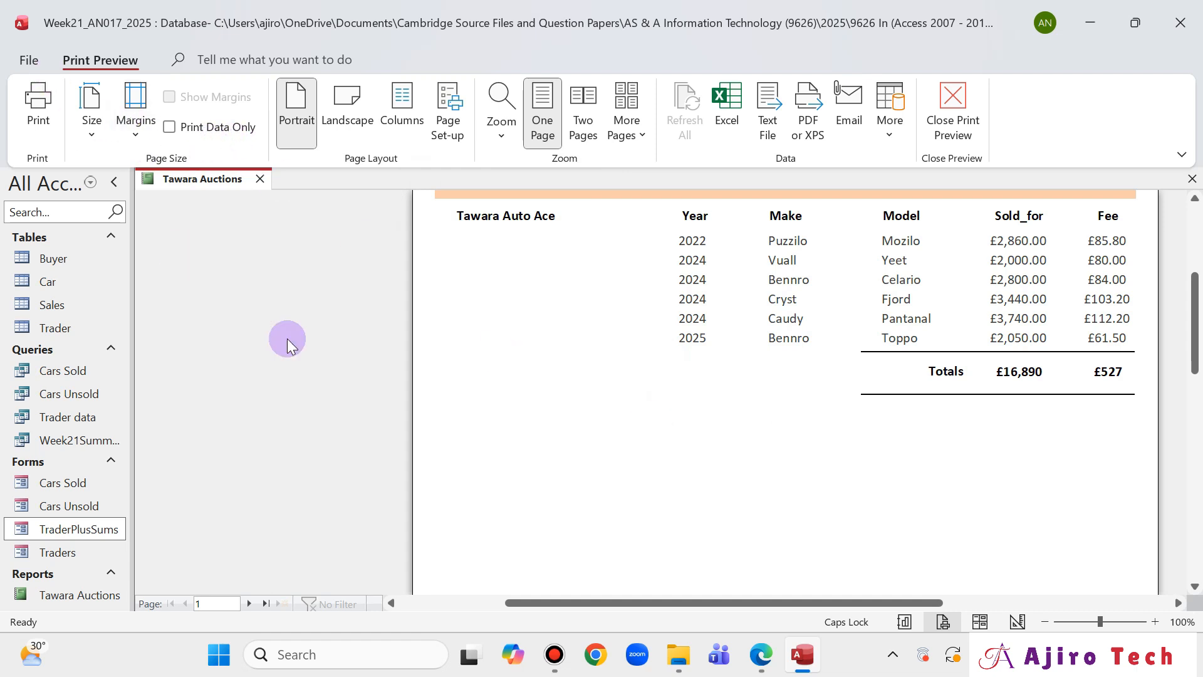
- Switch to File Explorer and open the exported Week21Report_AN017_2025 PDF from the Examination folder
left_click(692, 665)
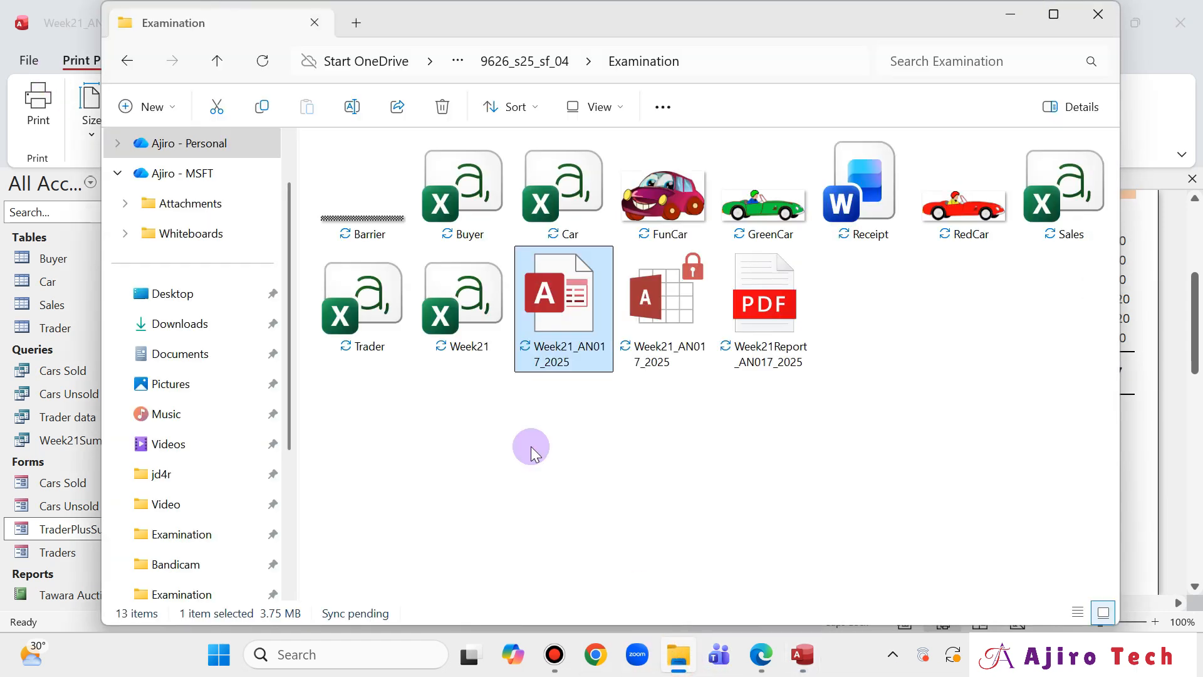
double_click(774, 312)
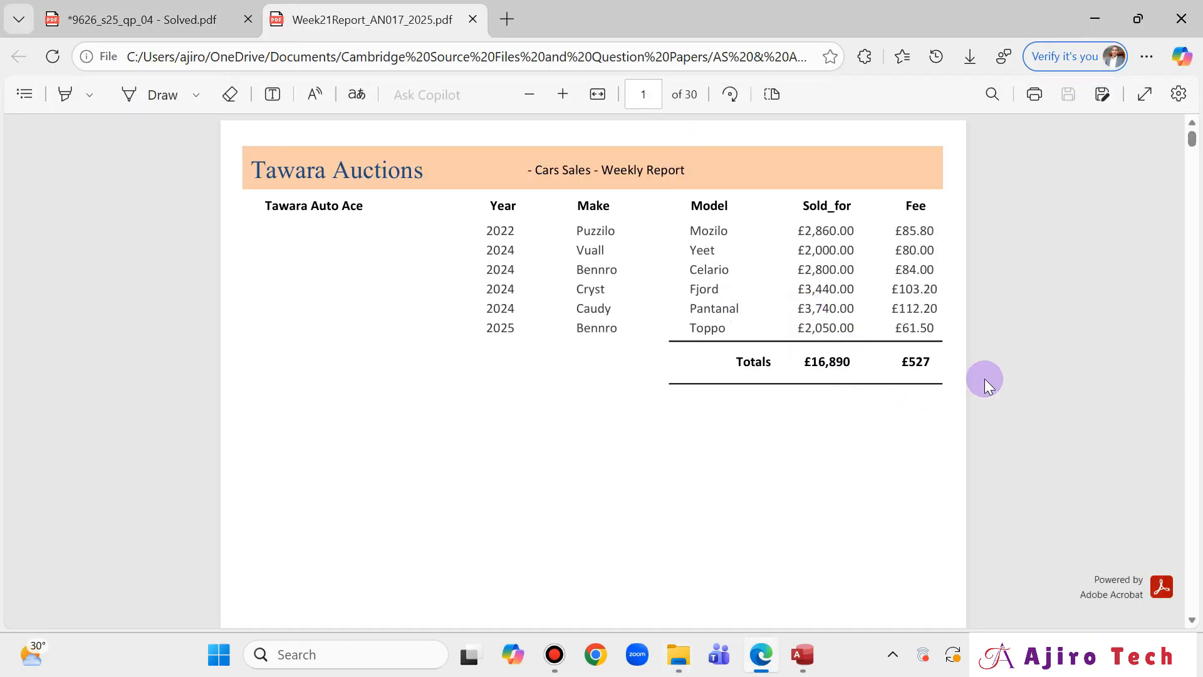
left_click(769, 653)
left_click(768, 652)
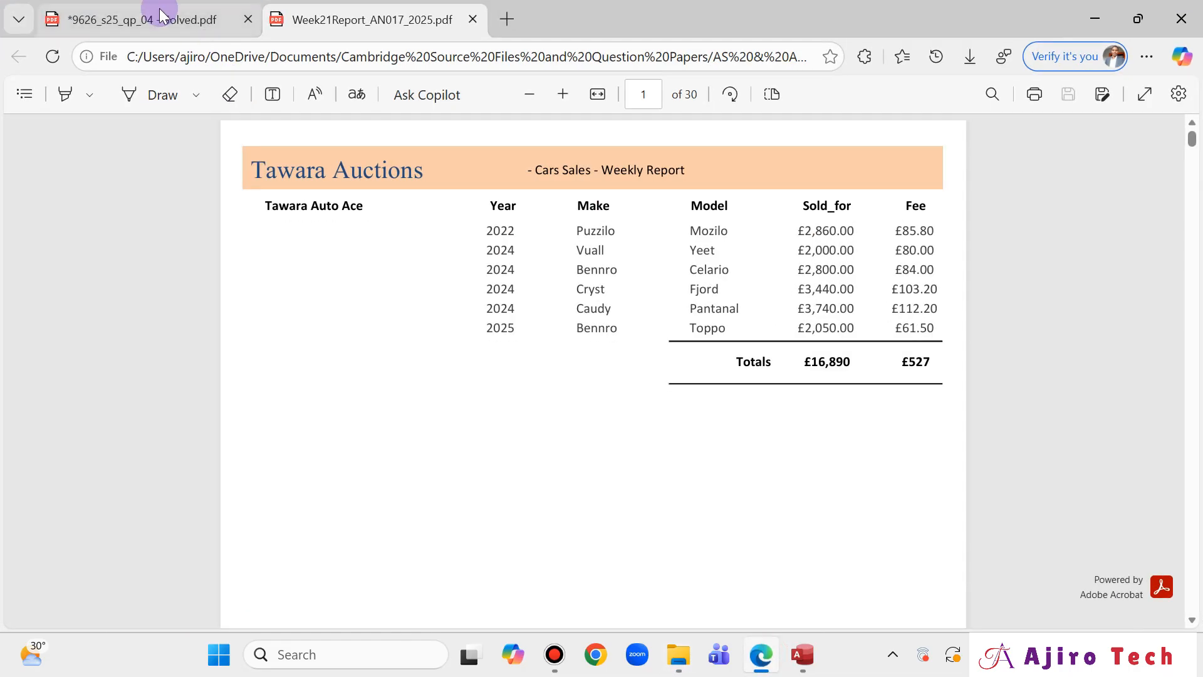
- Compare the question paper's export instruction with the first page of the exported report PDF
left_click(158, 21)
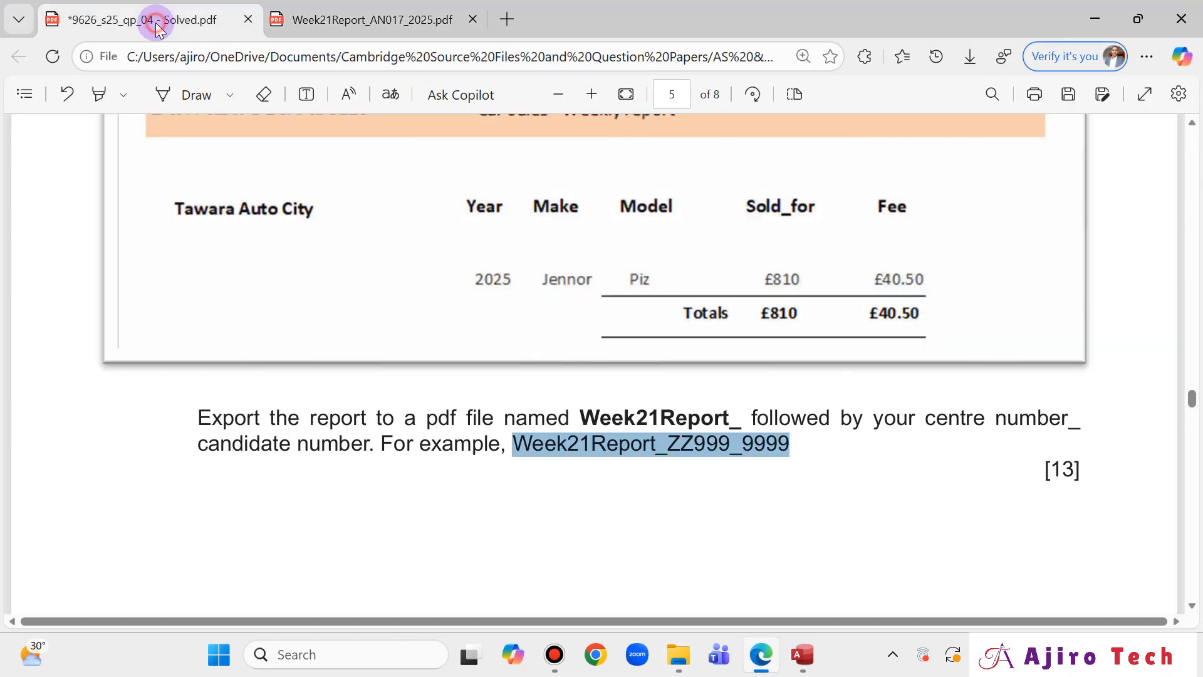
left_click(404, 17)
left_click(213, 30)
scroll(495, 300, "down", 2)
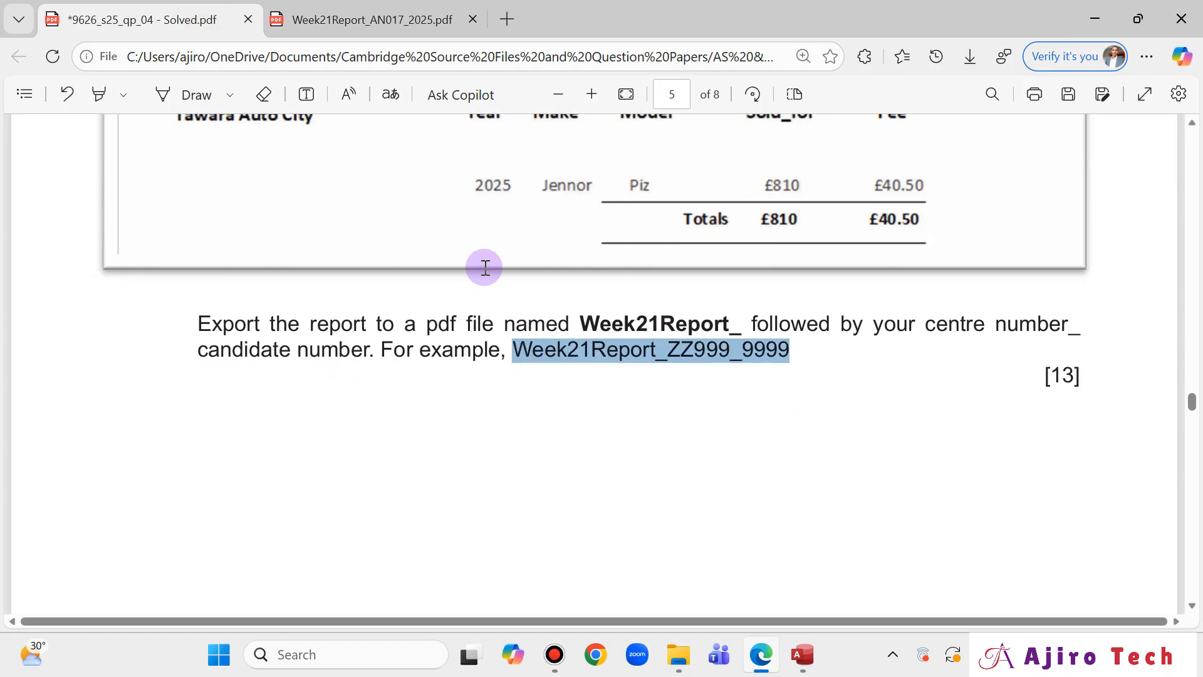
left_click(407, 25)
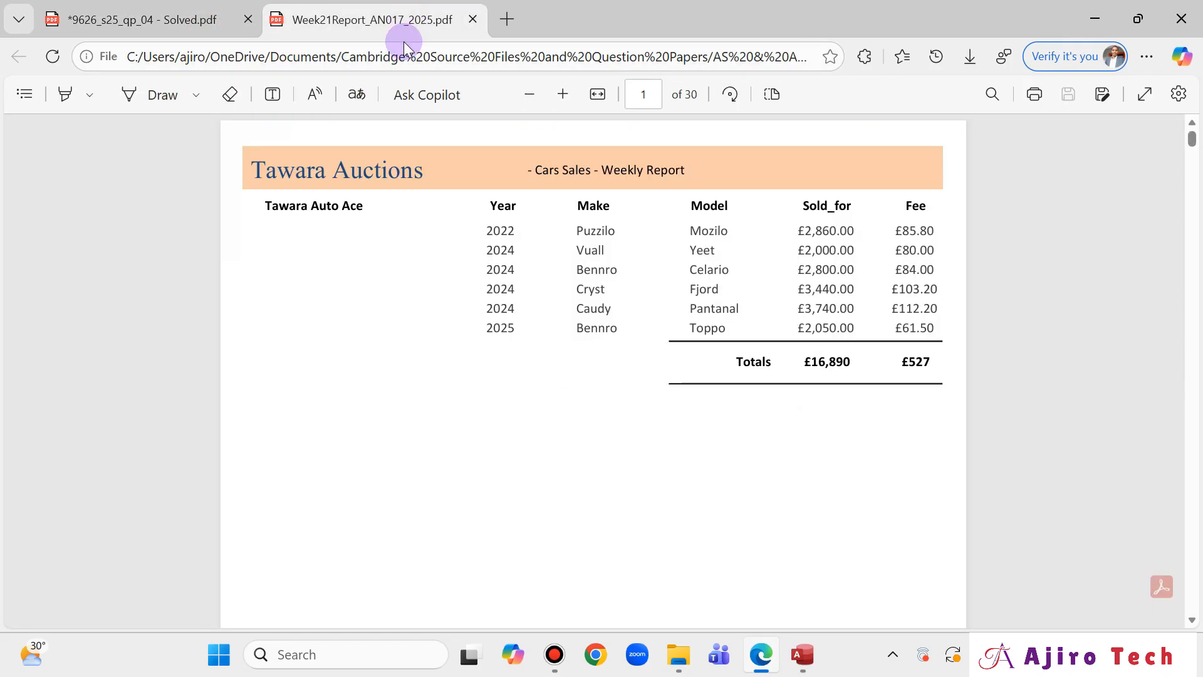
- Check the exported report's first pages, its last page 30 with footer, and page 29 for banner, trader rows and totals
scroll(556, 457, "down", 5)
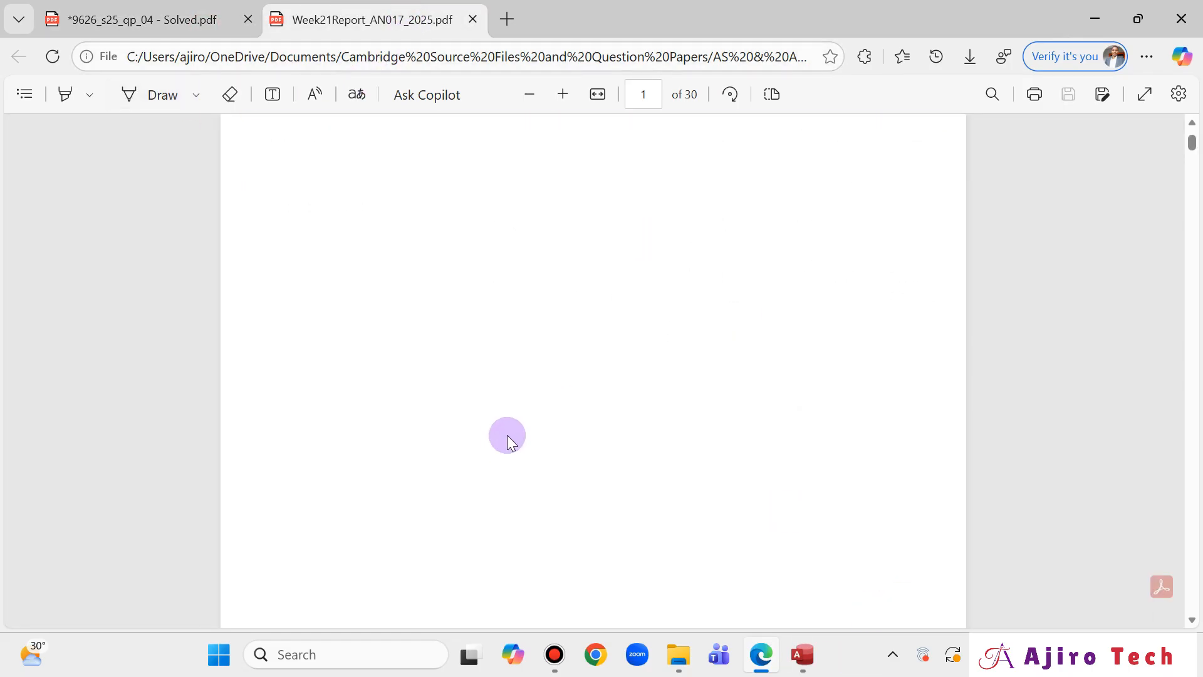
scroll(508, 439, "down", 6)
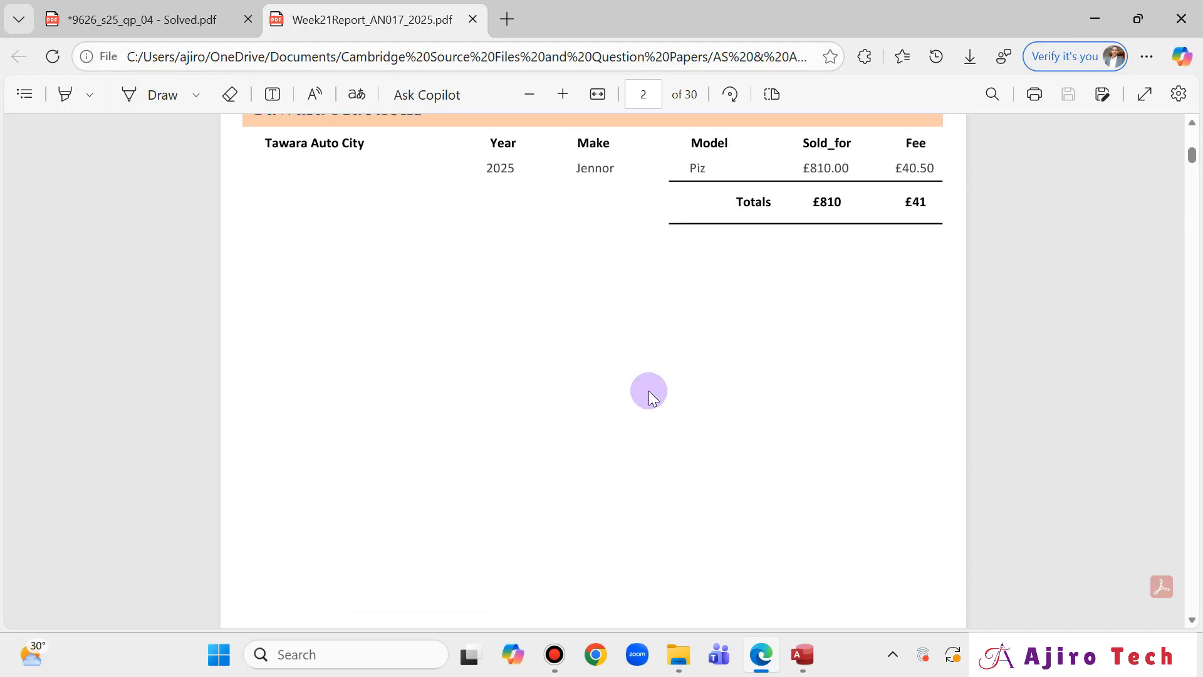
left_click_drag(1193, 155, 1202, 670)
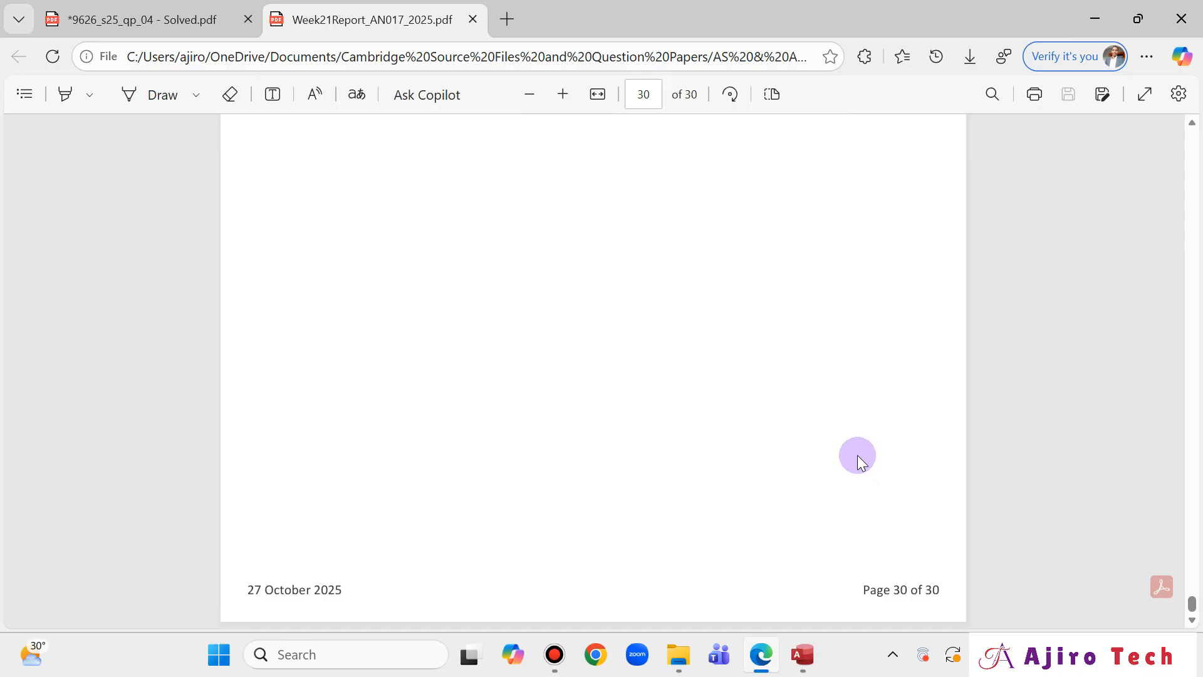
scroll(857, 455, "up", 10)
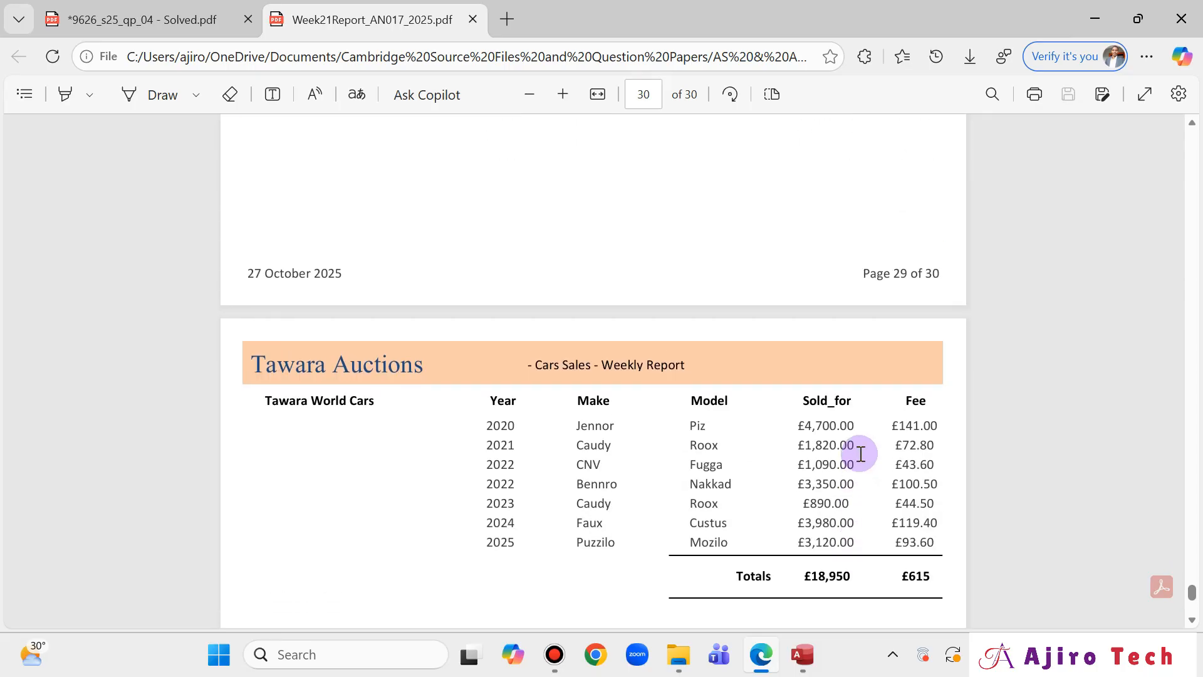
scroll(861, 454, "down", 2)
scroll(861, 454, "down", 3)
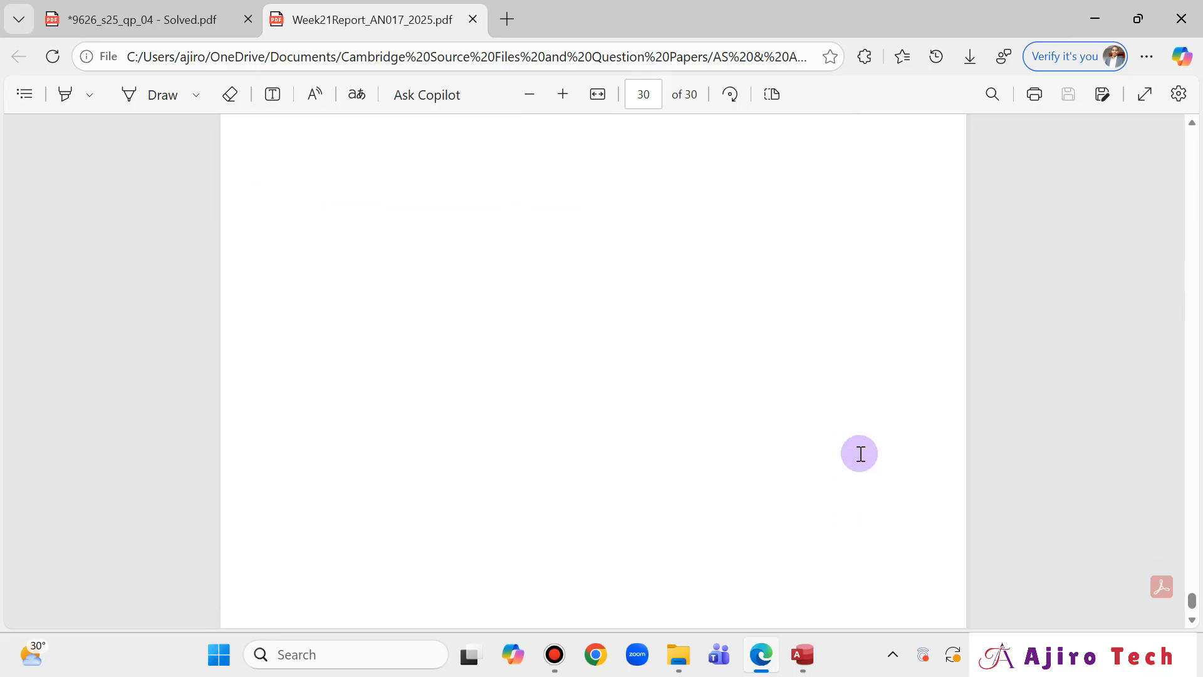
scroll(874, 437, "up", 10)
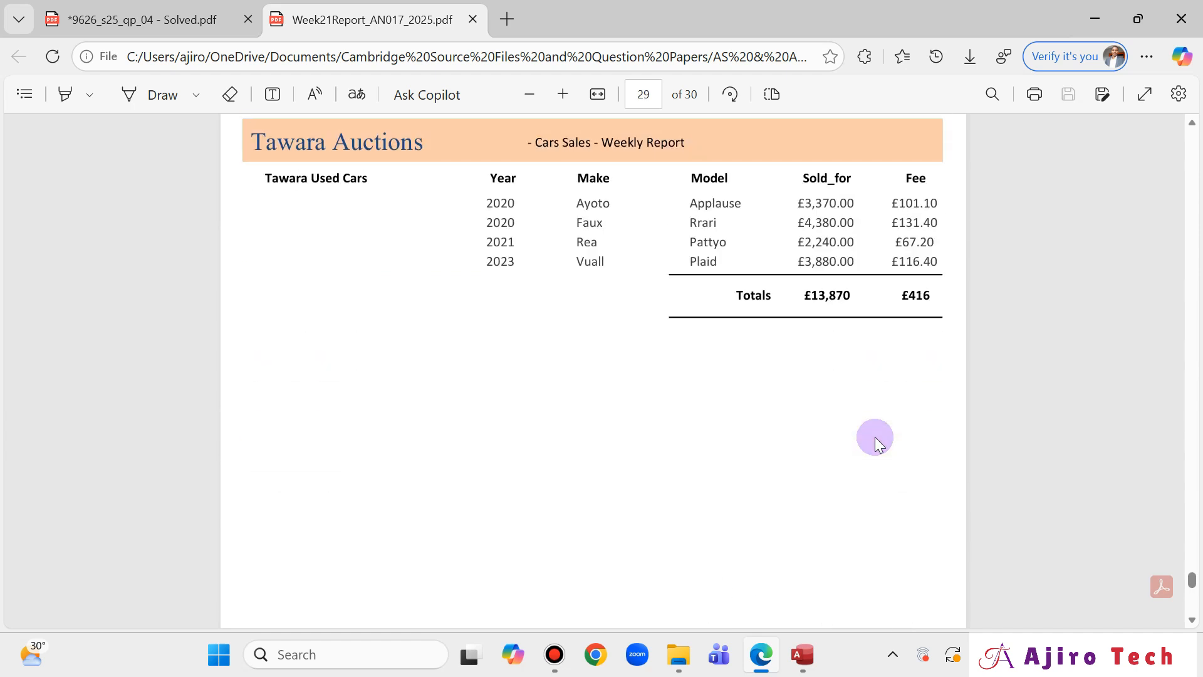
- Return to the question paper and review the sample report pages above the export instruction again
left_click(56, 18)
scroll(752, 297, "down", 10)
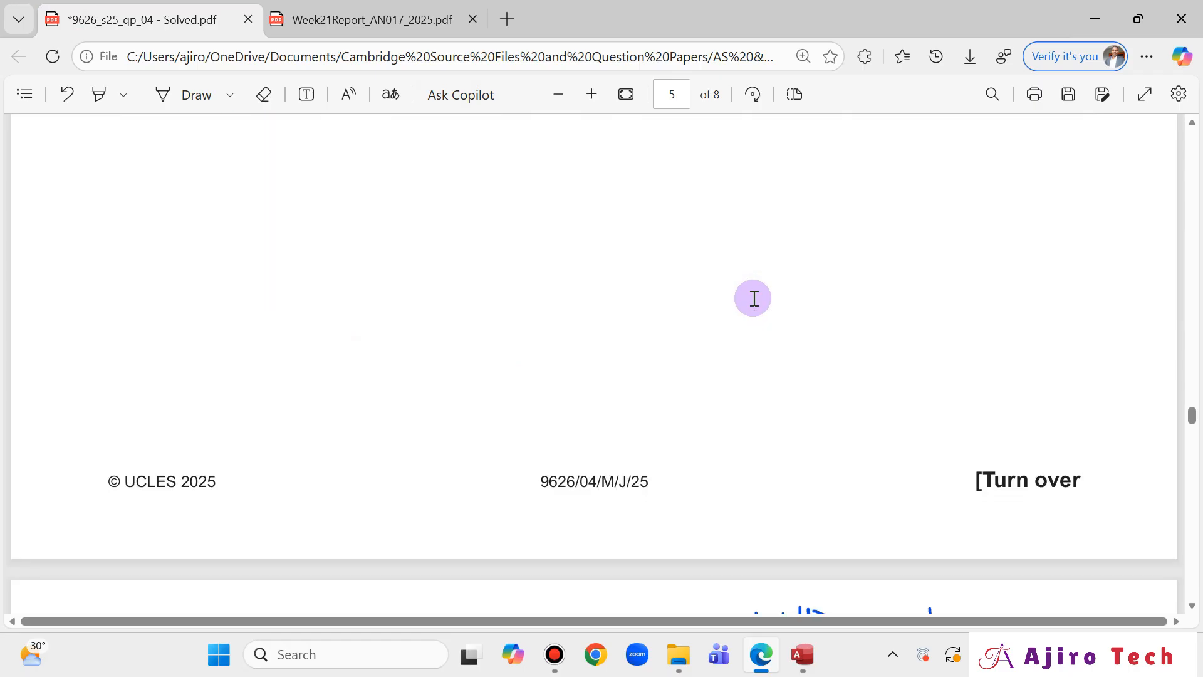
scroll(754, 296, "up", 5)
scroll(753, 296, "up", 2)
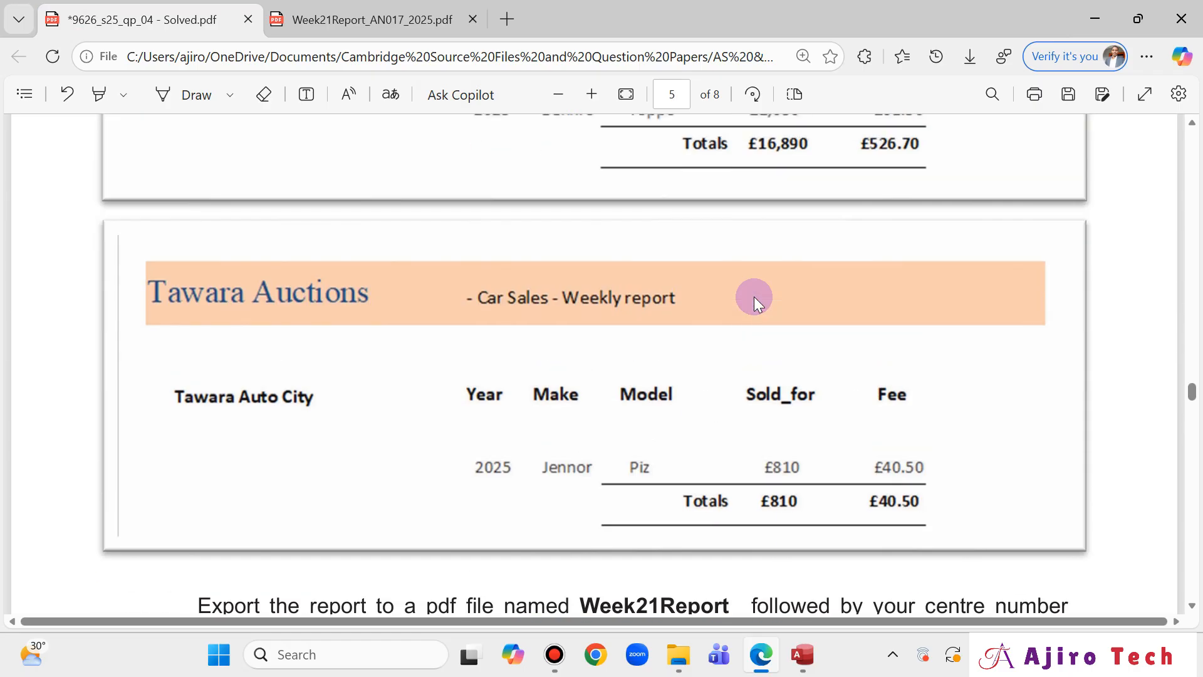